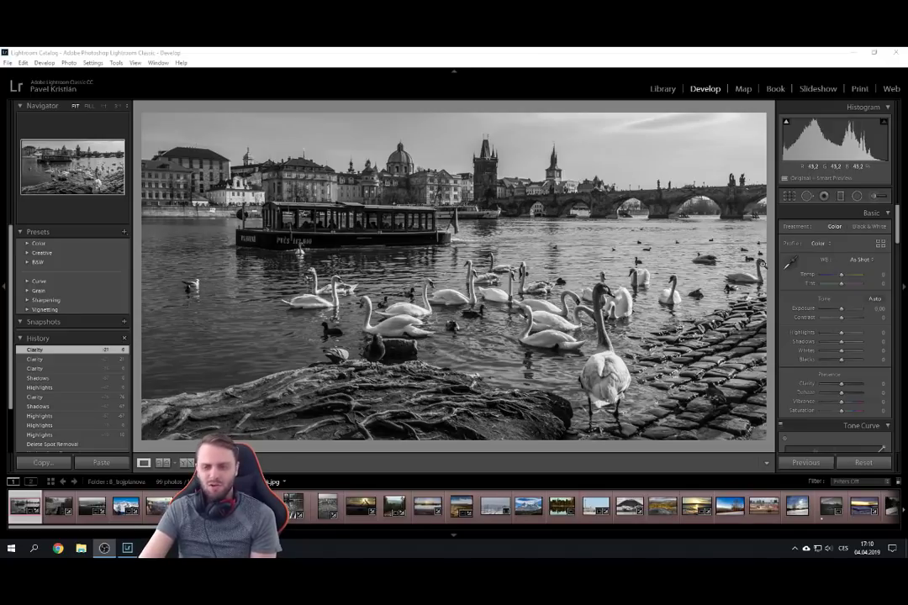
left_click(644, 222)
left_click(754, 274)
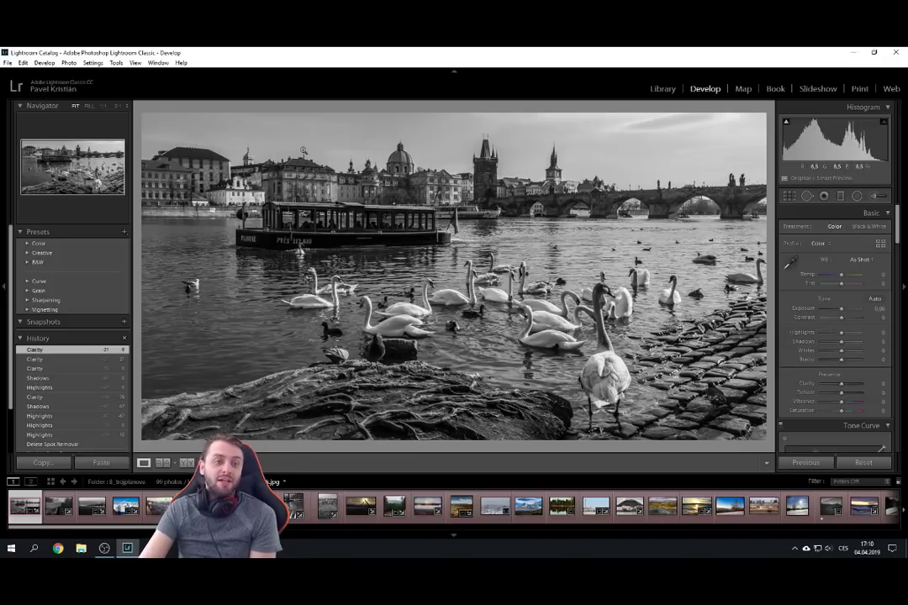
Heal the faint dust spot in the sky above the riverside buildings using Spot Removal with spot visualization turned on.
left_click(272, 136)
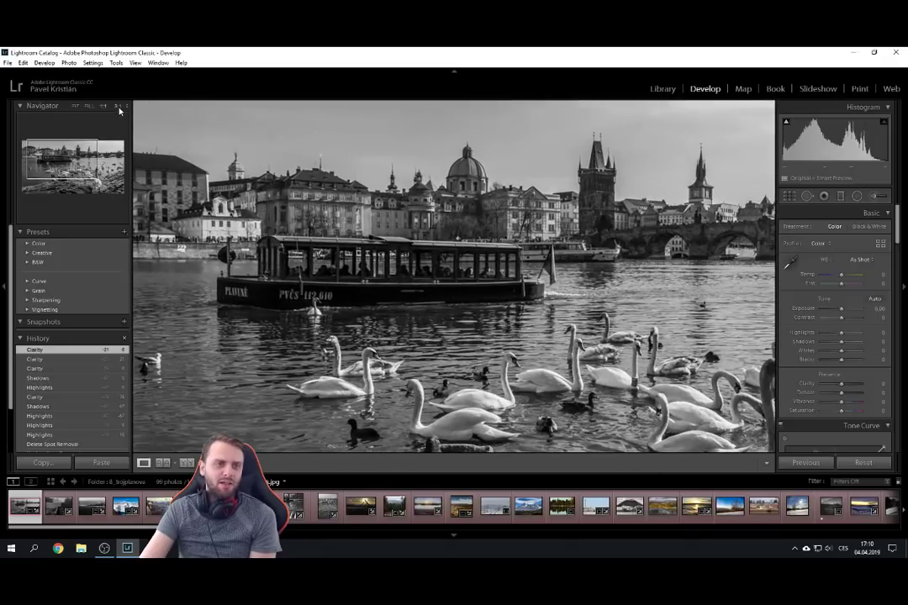
left_click(119, 107)
left_click_drag(73, 167, 50, 147)
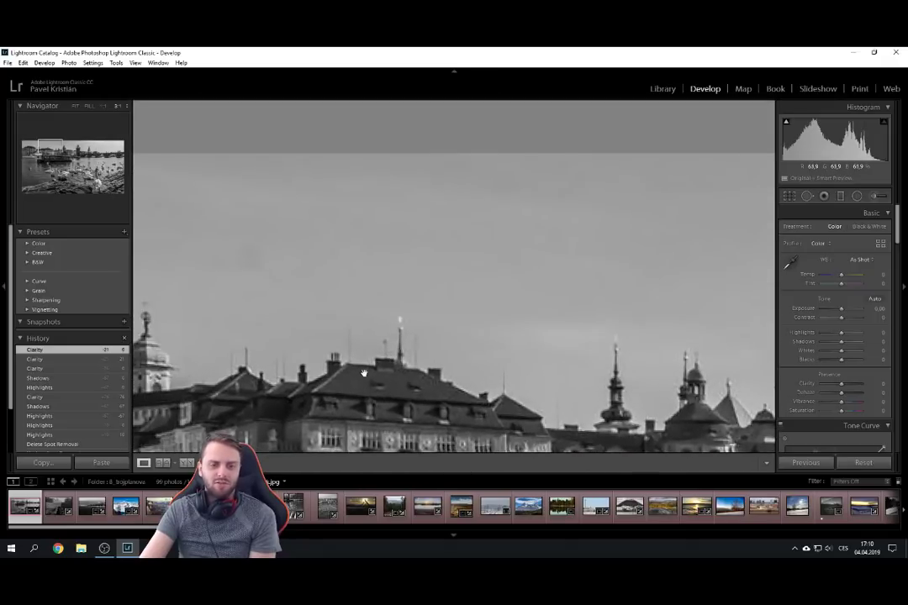
left_click_drag(303, 373, 404, 368)
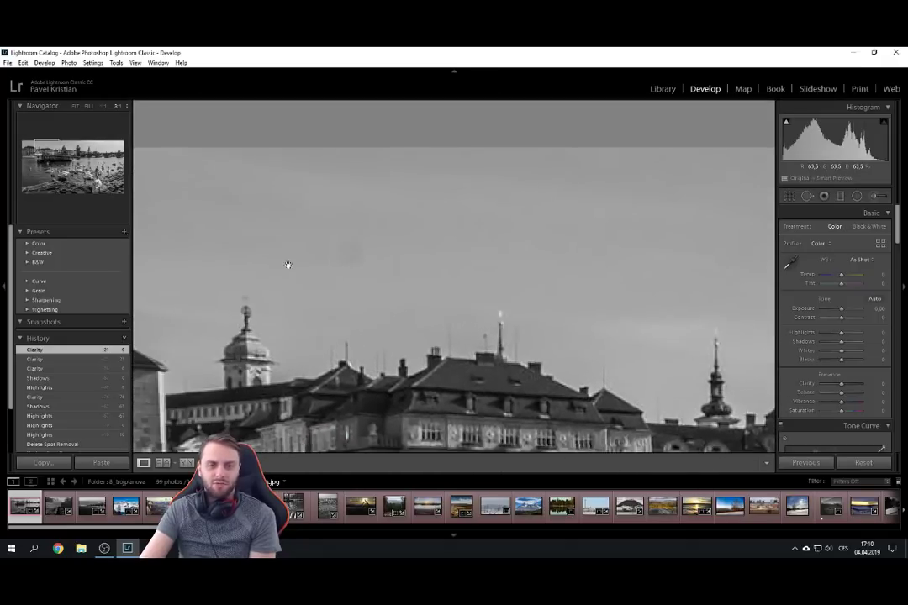
left_click(807, 196)
key("a")
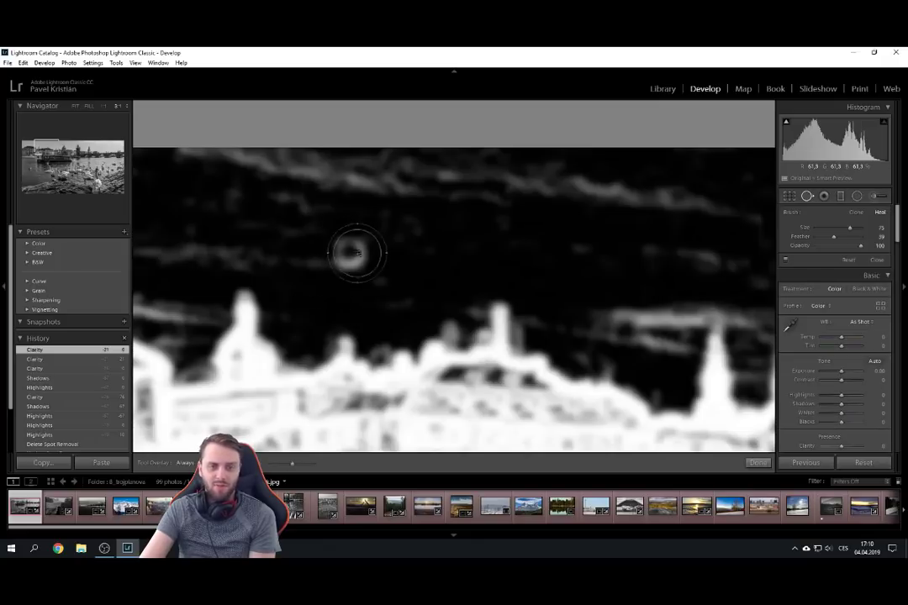
left_click(348, 251)
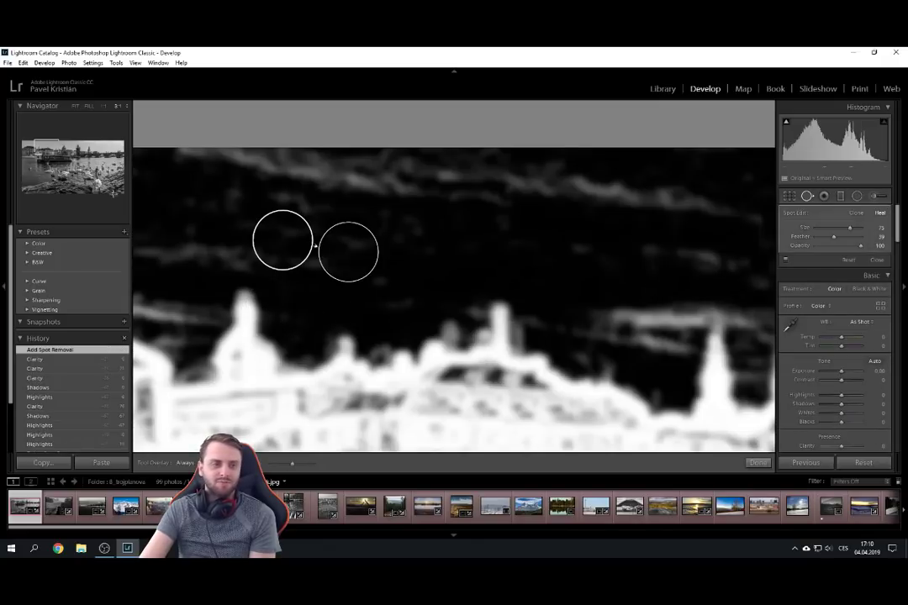
Examine the rest of the sky above the bridge for remaining dust spots, then switch spot visualization off and view the whole photo.
left_click(75, 106)
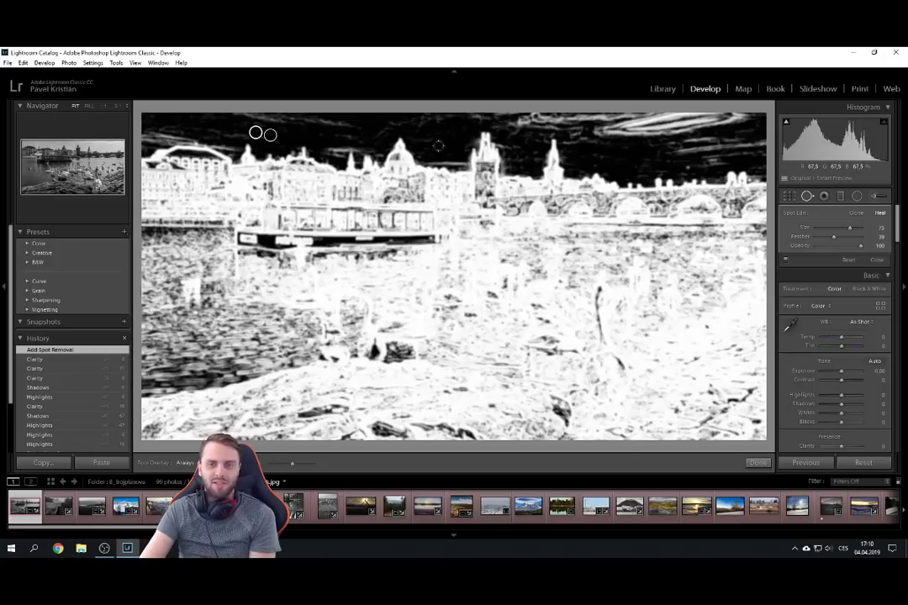
left_click(118, 107)
left_click(84, 128)
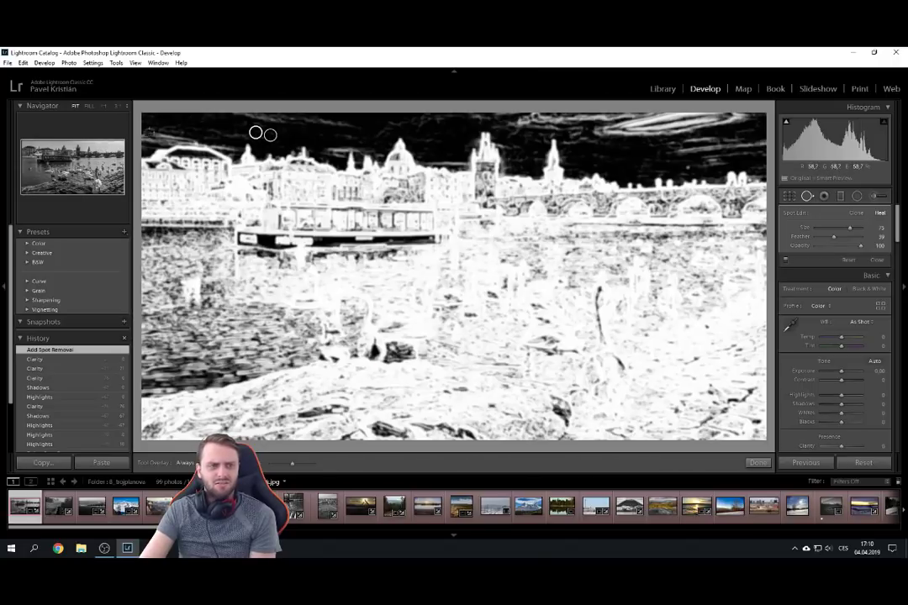
key("z")
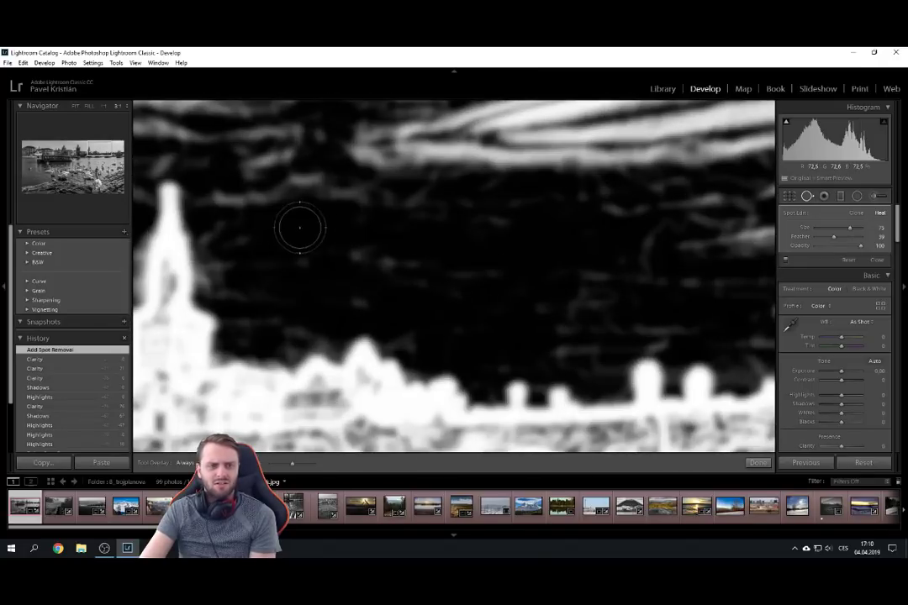
left_click(117, 156)
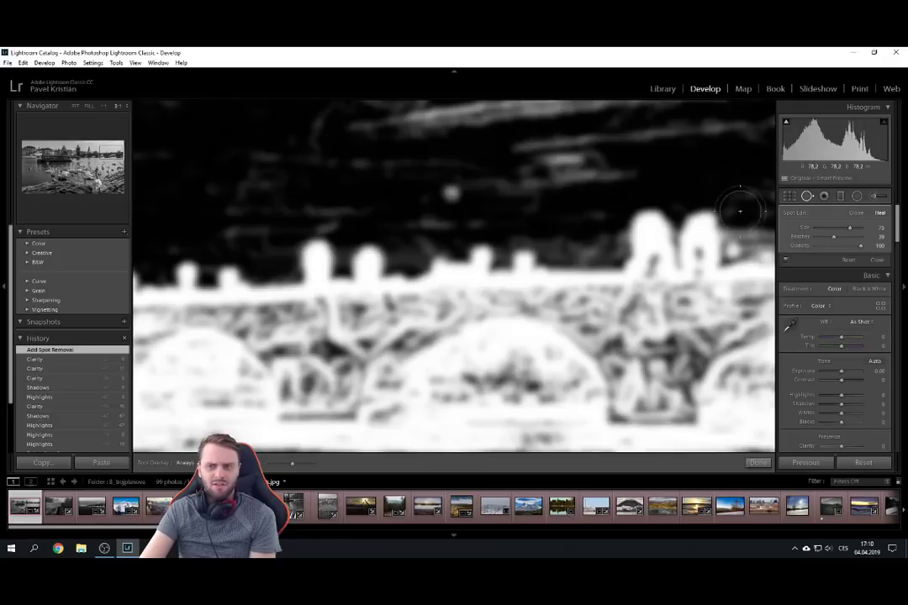
key("a")
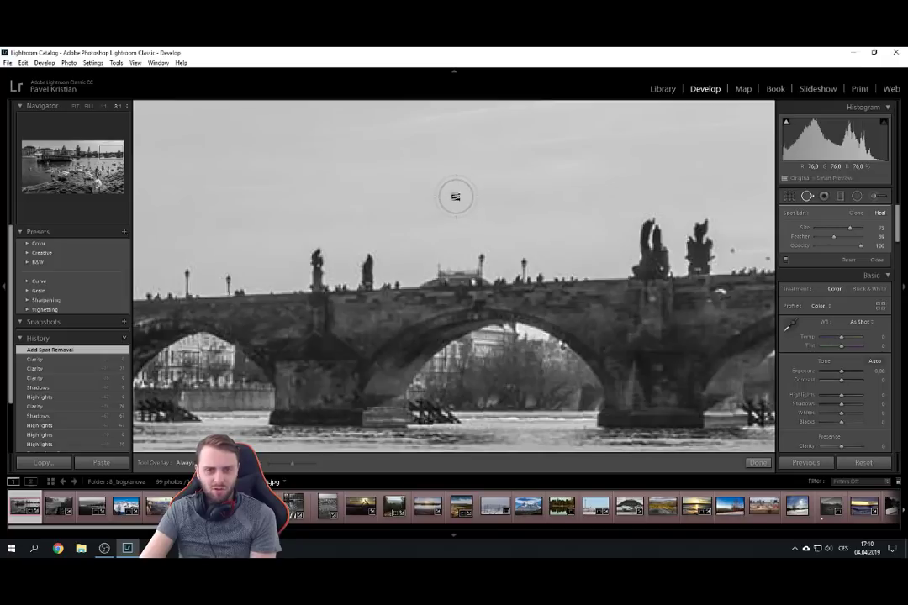
left_click(74, 107)
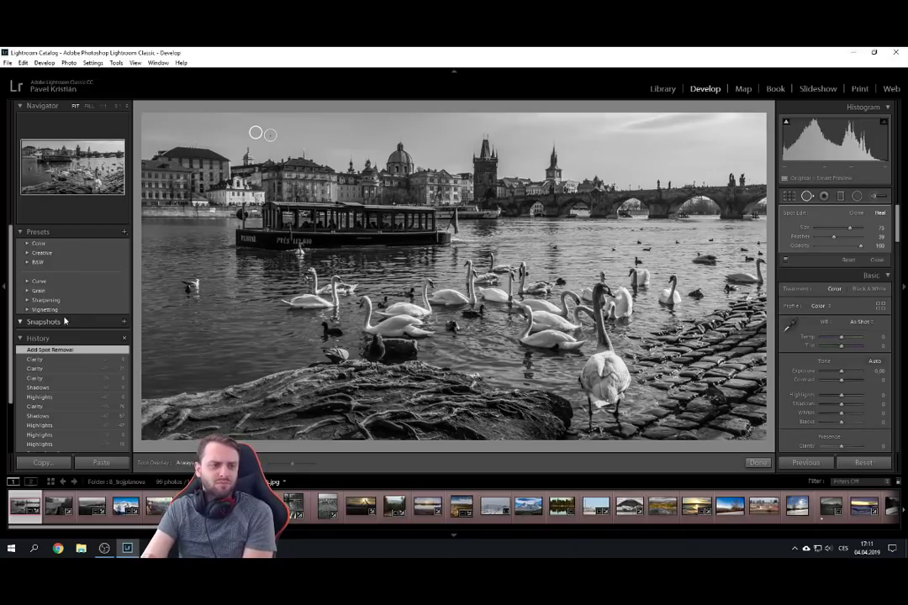
Compare the swan photo's original Import state with its latest Add Spot Removal state in the edit history.
scroll(50, 336, "down", 3)
left_click(75, 430)
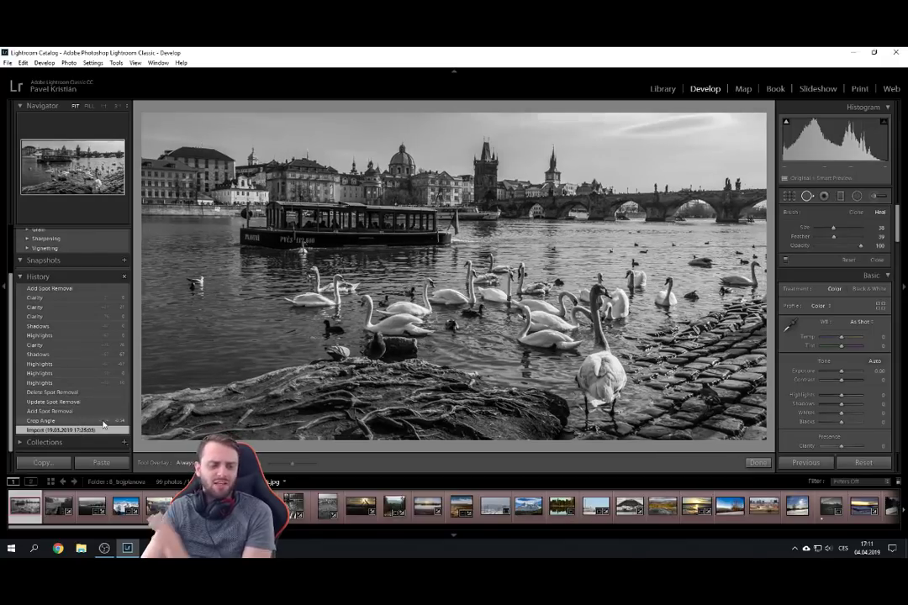
left_click(79, 289)
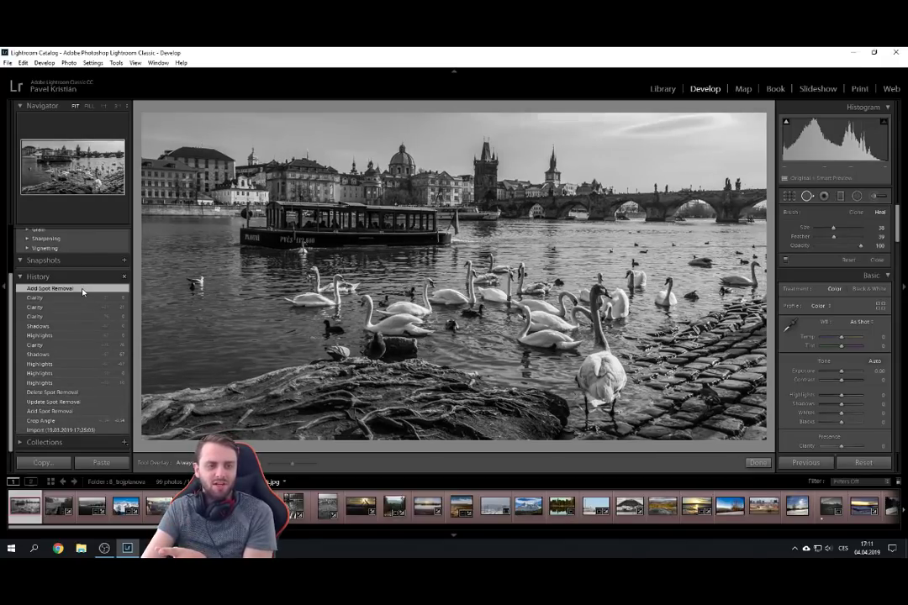
left_click(80, 429)
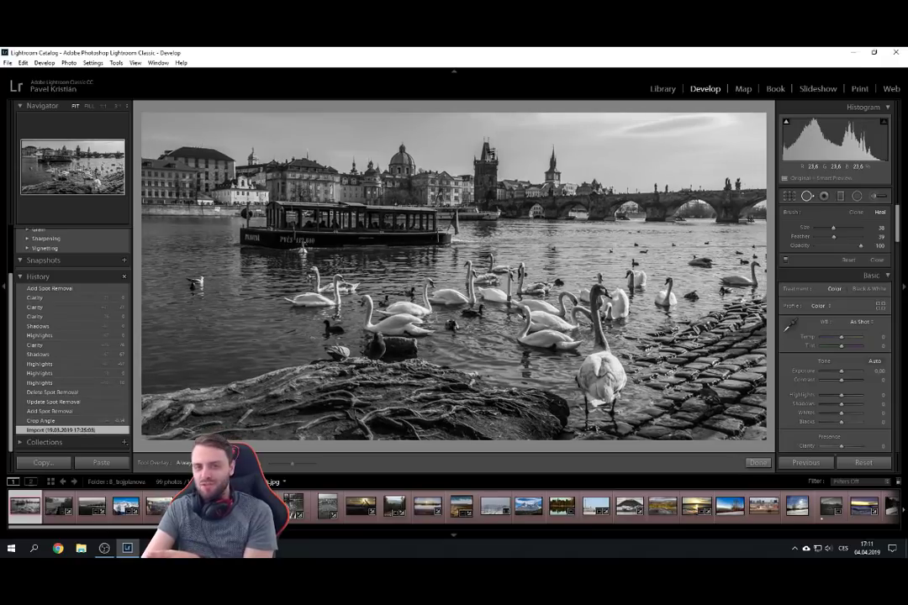
left_click(74, 290)
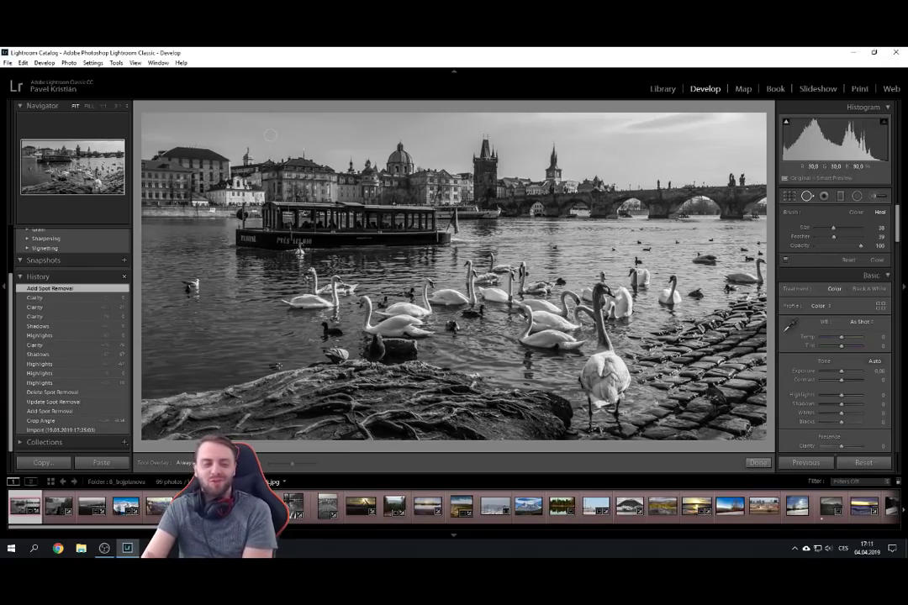
left_click(110, 430)
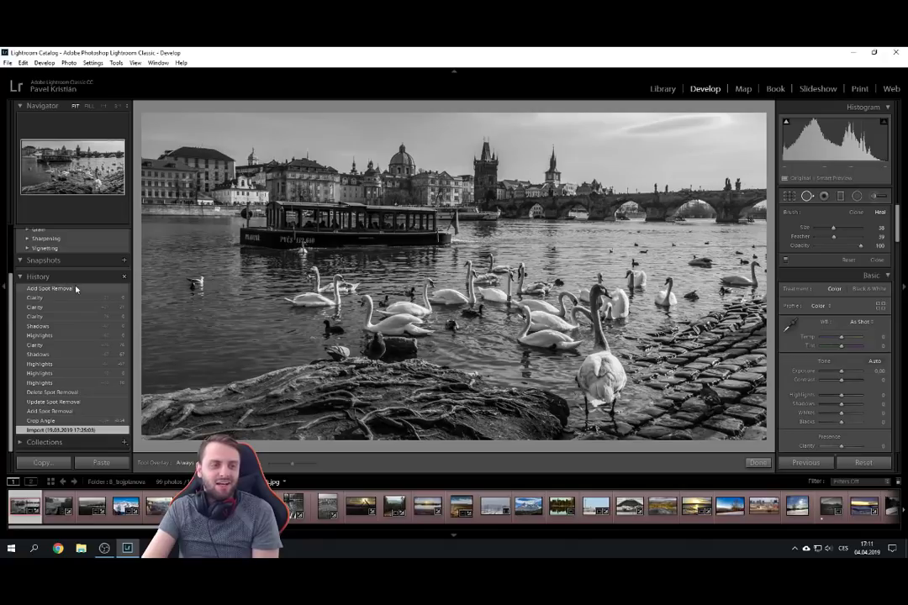
left_click(46, 288)
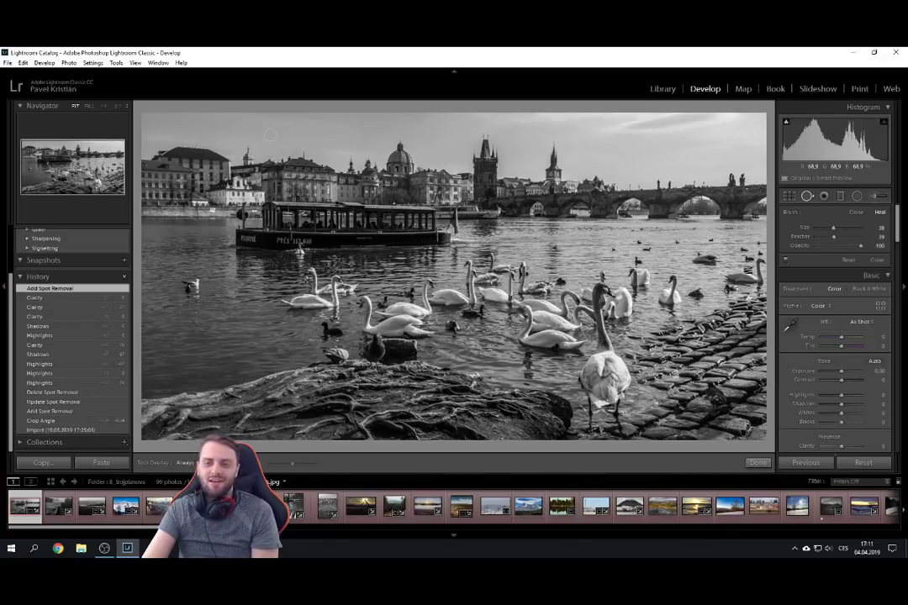
Crop the swan photo slightly tighter from its lower-right corner, keeping the Original aspect ratio.
key("r")
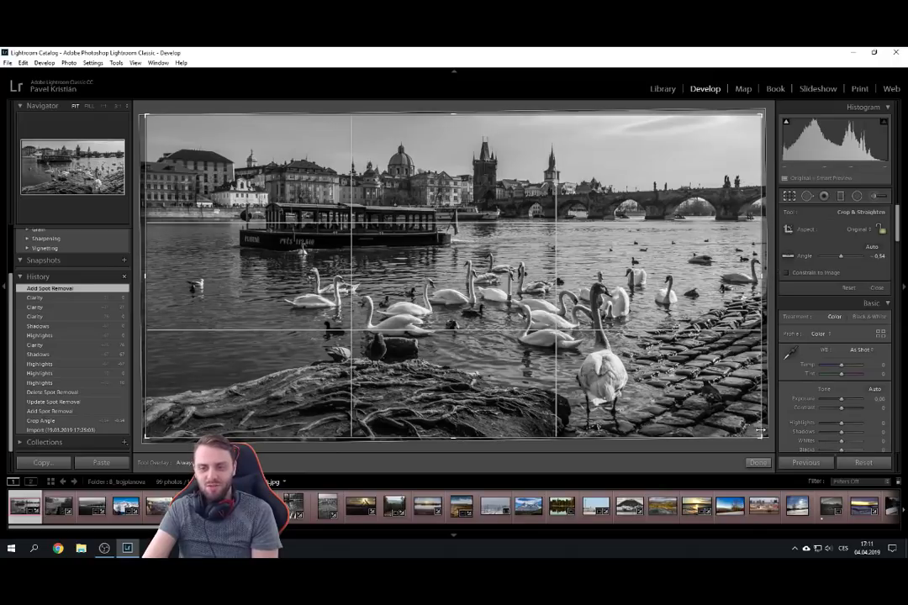
left_click_drag(762, 436, 762, 433)
key("r")
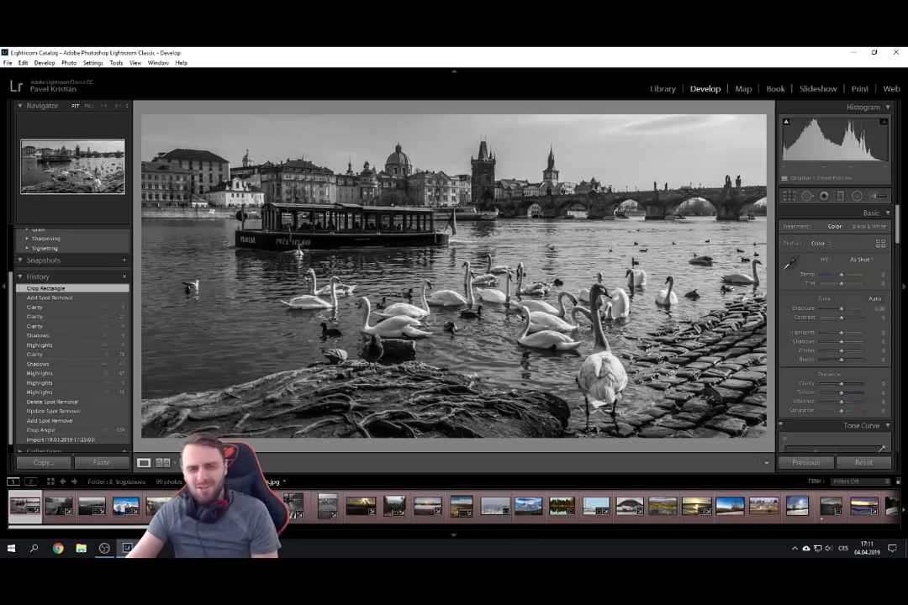
Open the misty ploughed field photo and compare its Import state with its Add Spot Removal state.
left_click(56, 521)
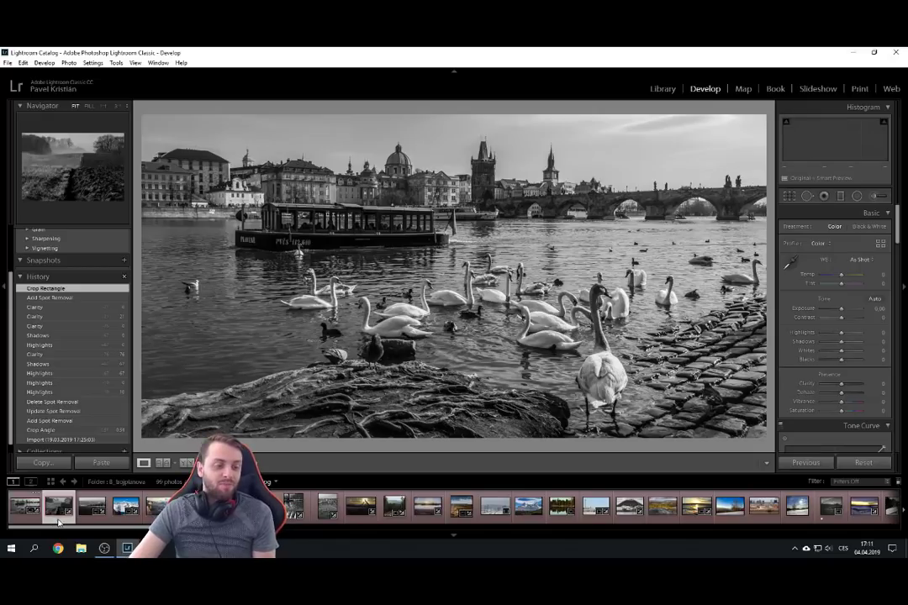
mouse_move(90, 530)
left_mouse_down()
mouse_move(75, 531)
mouse_move(85, 533)
left_mouse_up()
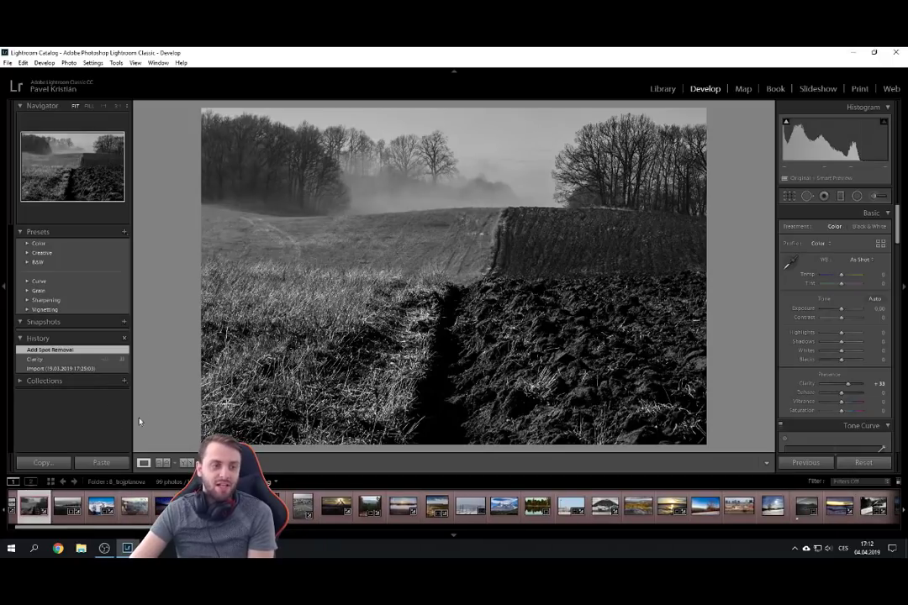
left_click(84, 368)
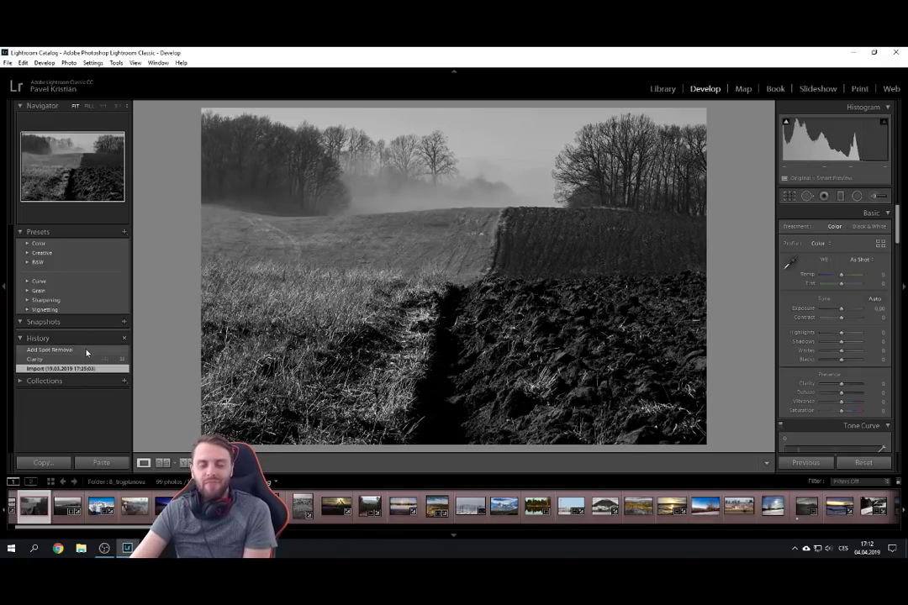
left_click(86, 351)
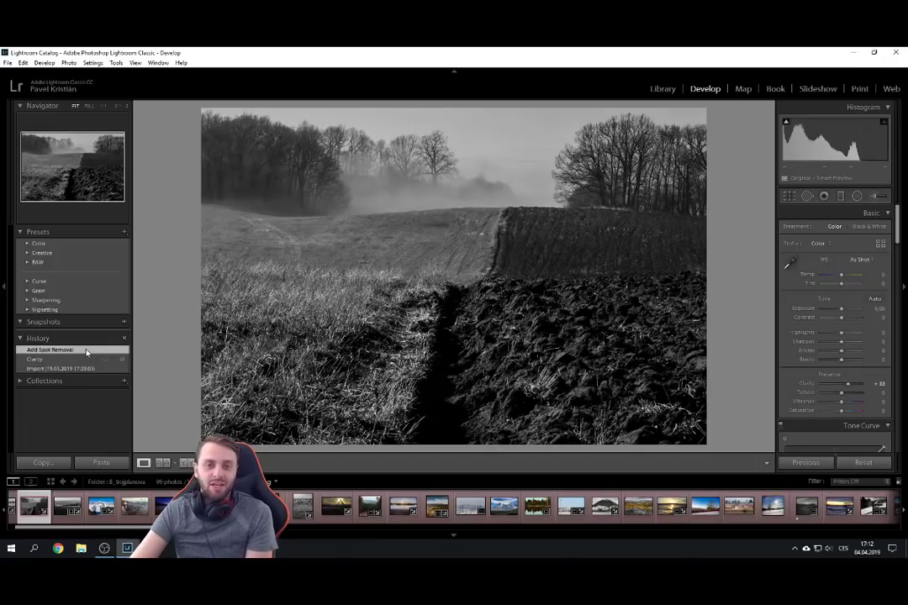
Compare the power lines up close in the edited and imported versions, and review the Clarity and Add Spot Removal history states.
left_click(487, 142)
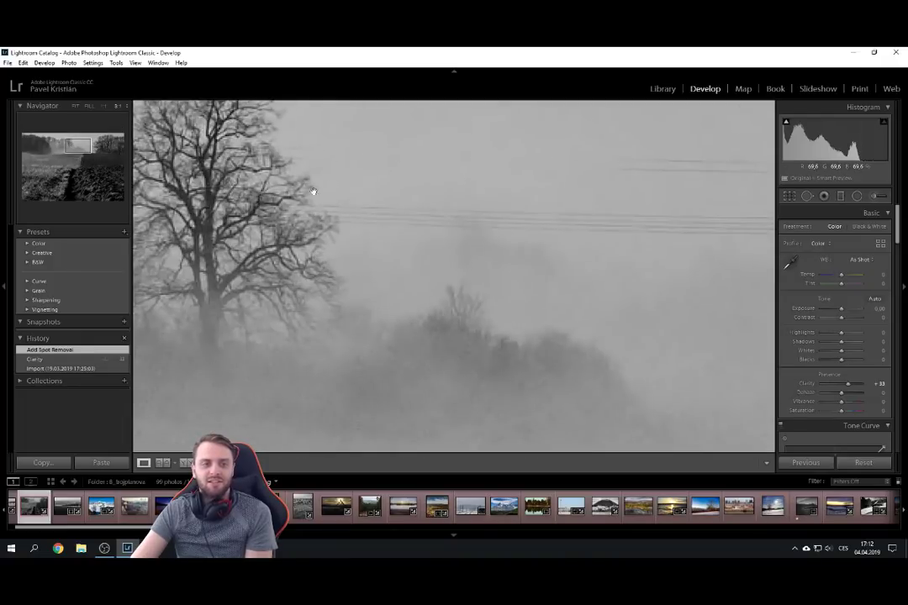
left_click(80, 370)
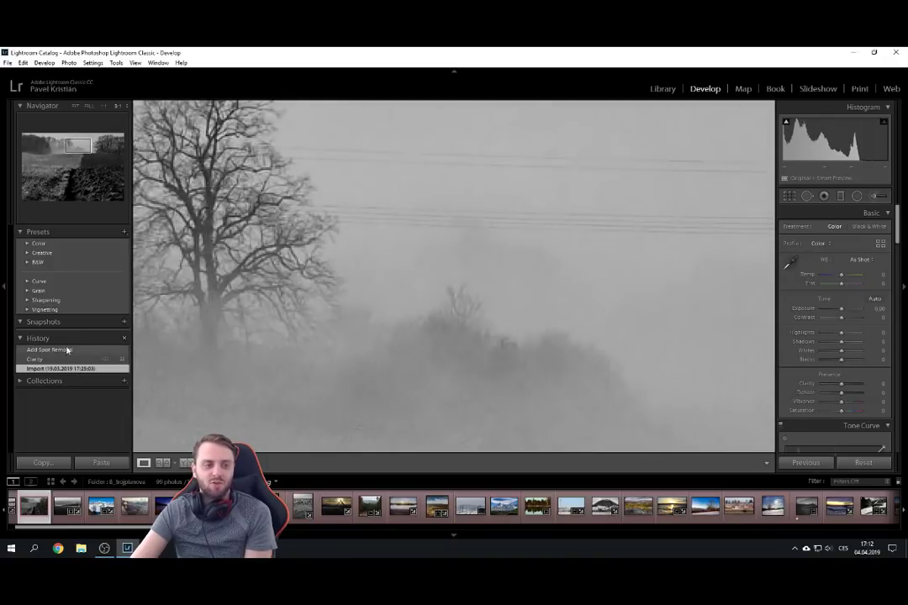
left_click(74, 105)
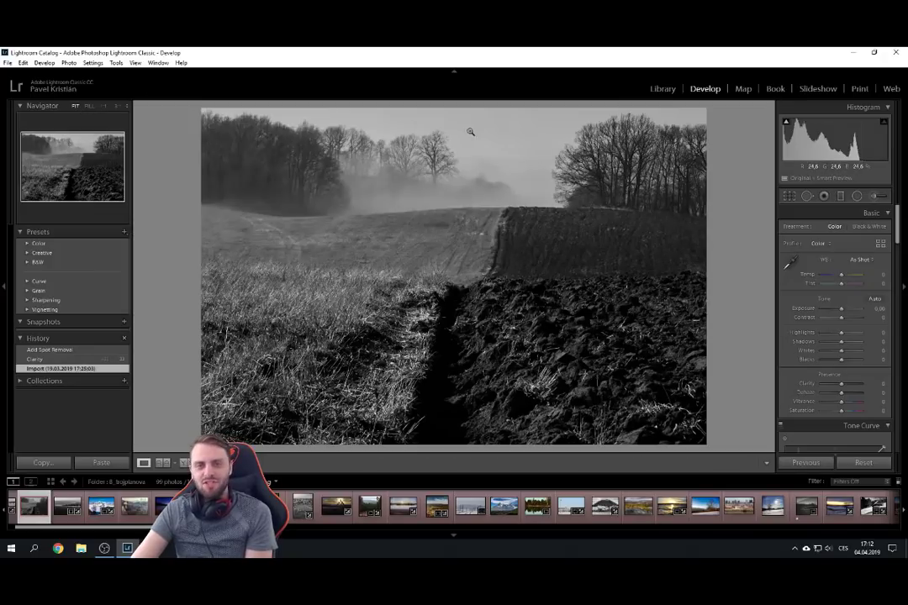
left_click(55, 360)
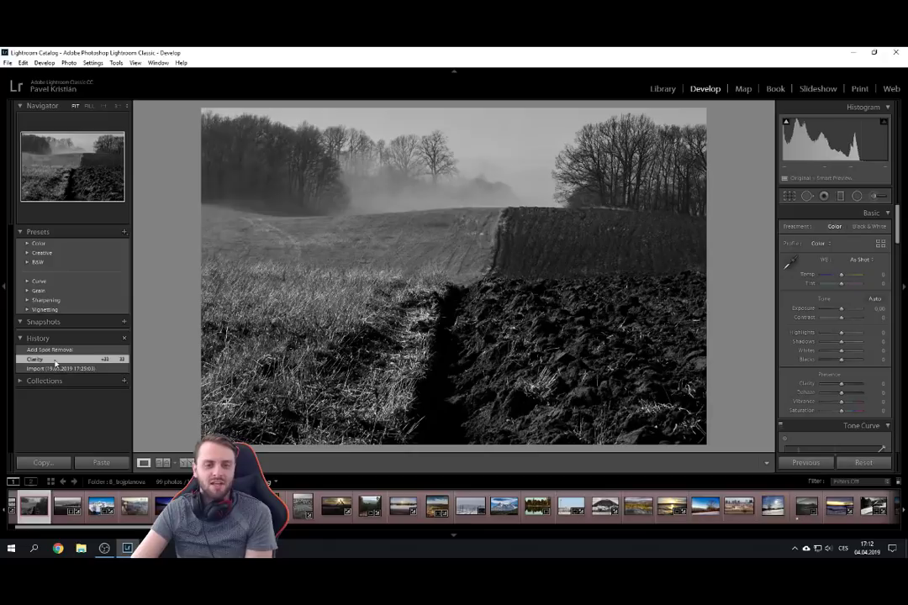
left_click(65, 349)
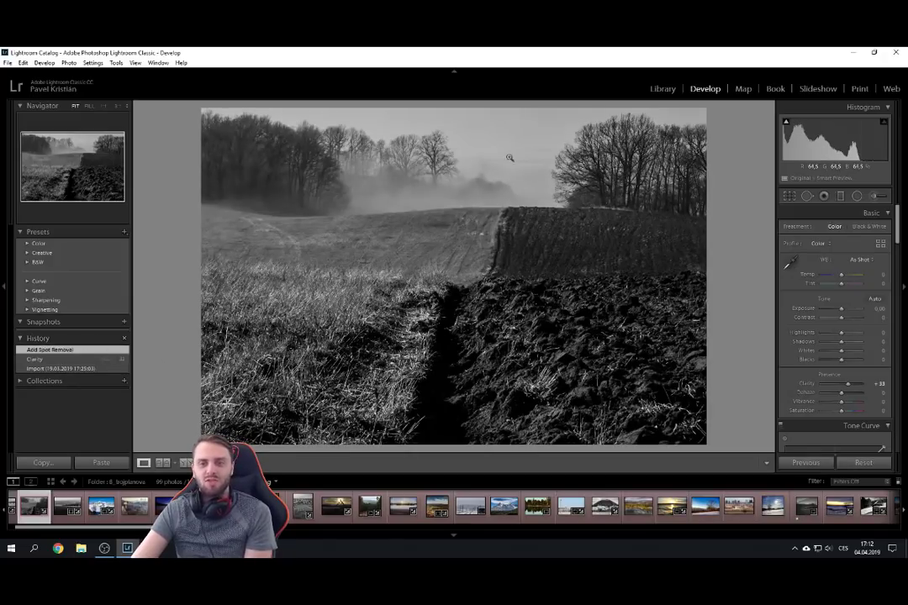
Examine the power lines and the treetops across the sky of the field photo at close range.
left_click(462, 163)
left_click_drag(517, 190, 451, 216)
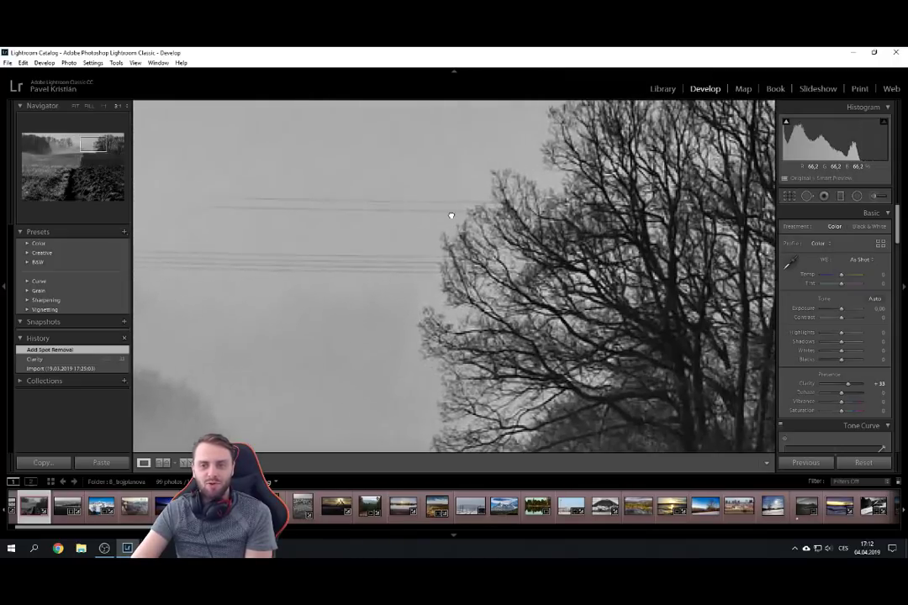
left_click_drag(387, 228, 588, 252)
left_click_drag(290, 260, 732, 262)
left_click_drag(191, 167, 422, 222)
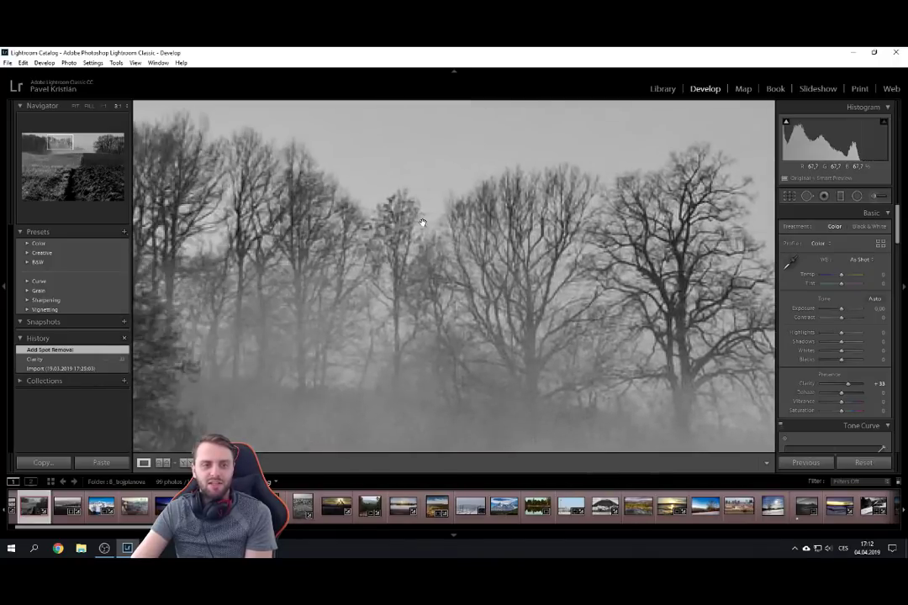
left_click(465, 242)
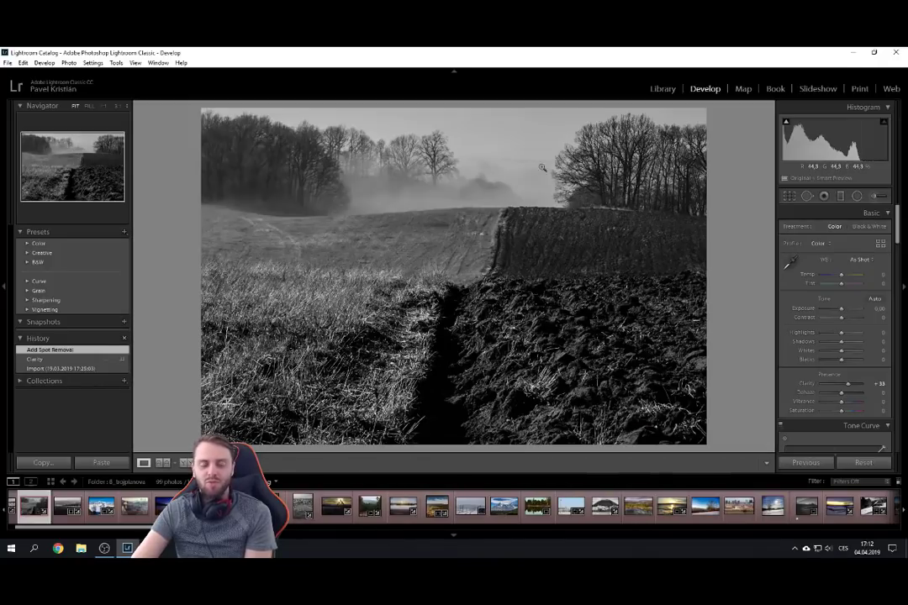
Open the black-and-white photo of staked young trees above the town and show its Import state.
left_click(69, 505)
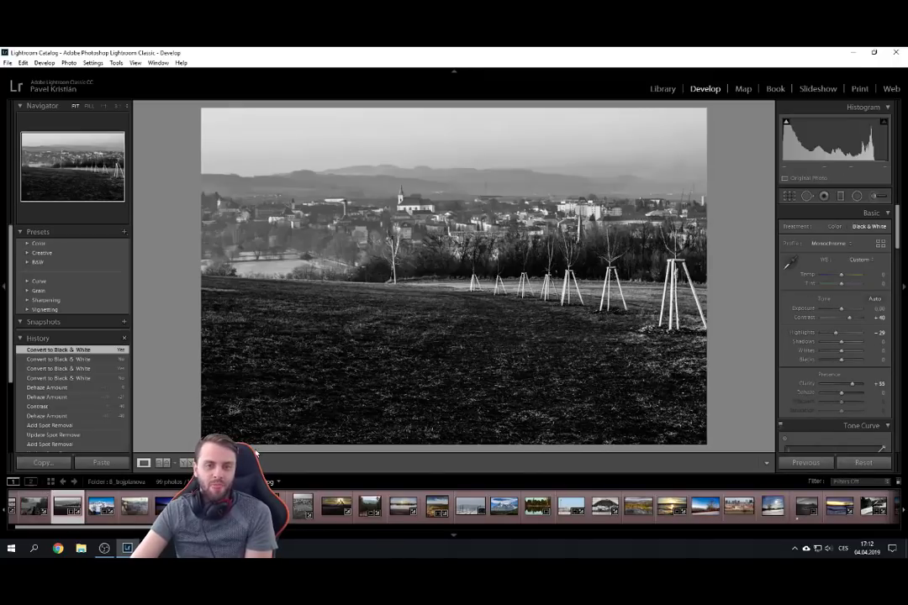
scroll(87, 423, "down", 2)
scroll(86, 424, "down", 2)
left_click(71, 437)
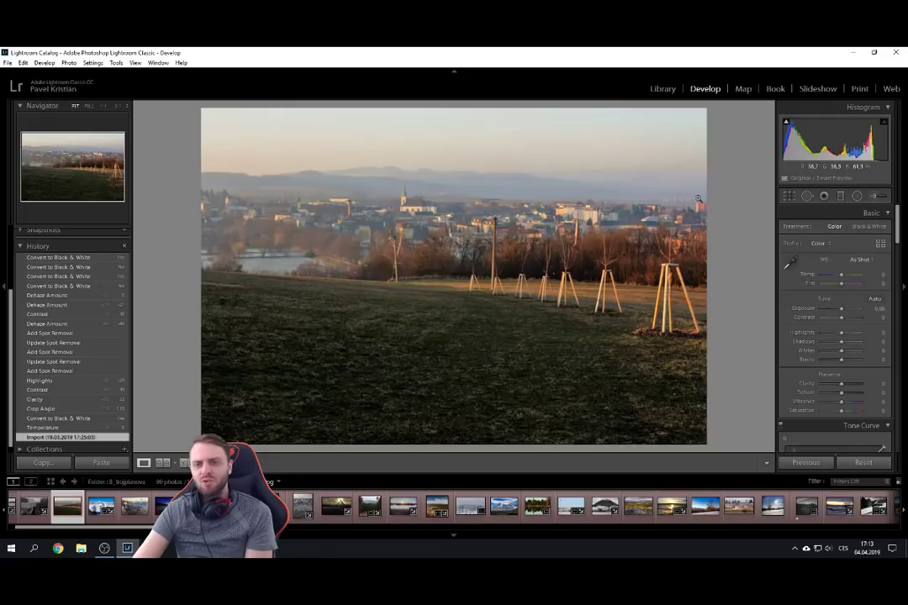
Compare the town photo's earliest Convert to Black & White state with its Crop Angle and Clarity history states.
left_click(69, 418)
left_click(68, 400)
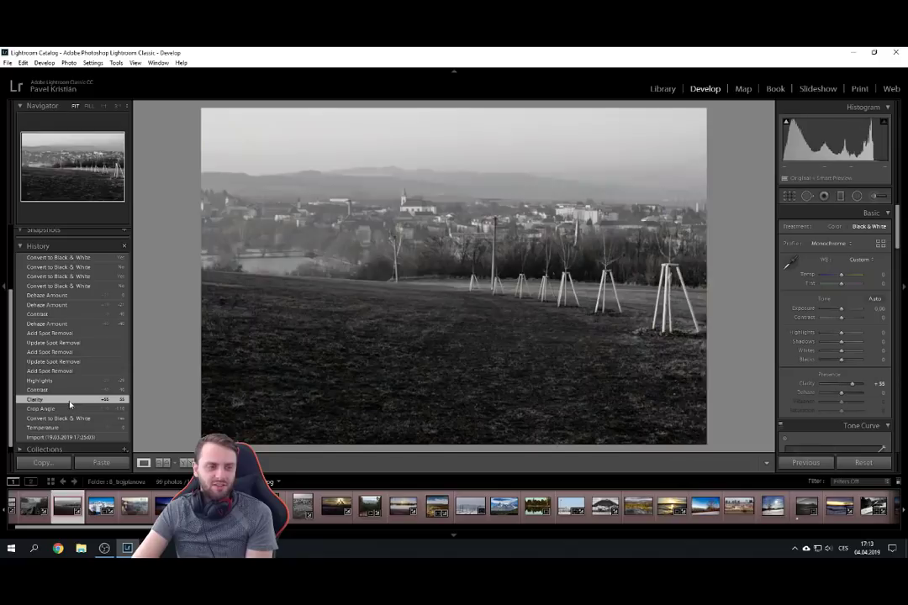
left_click(72, 417)
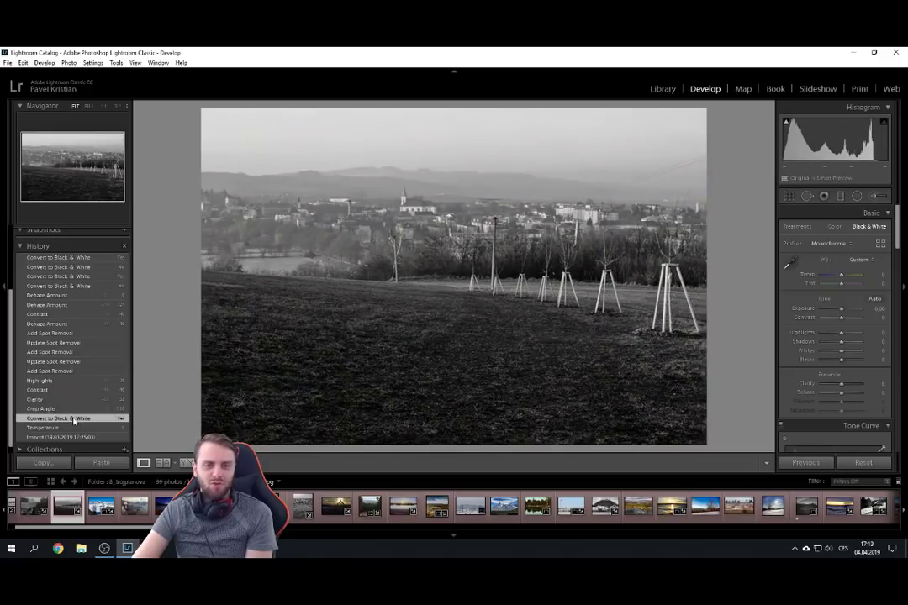
left_click(71, 408)
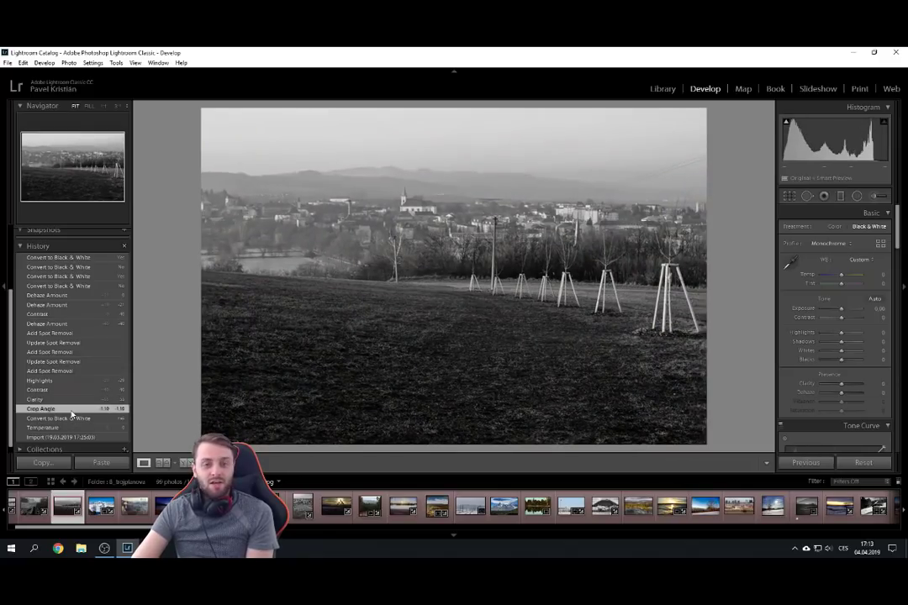
left_click(71, 418)
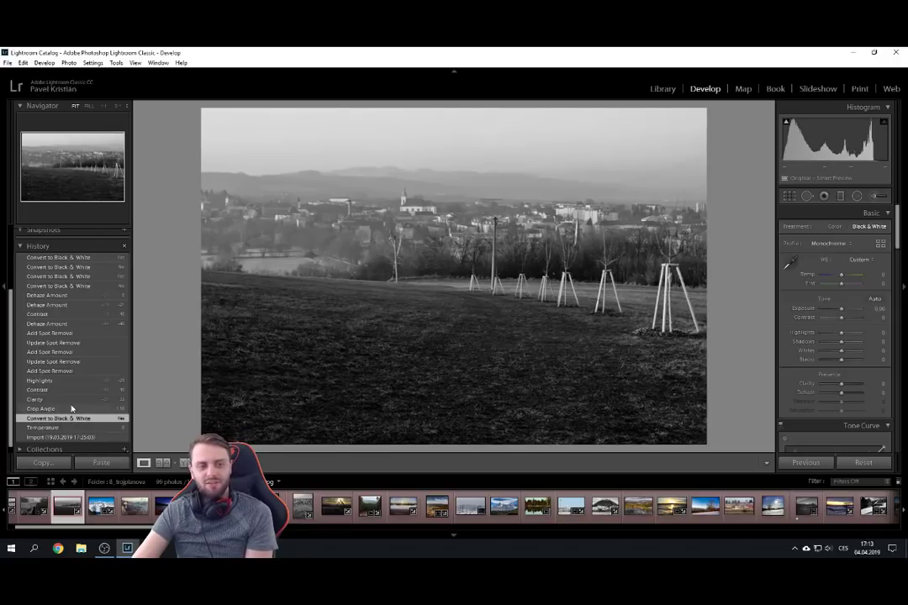
left_click(72, 401)
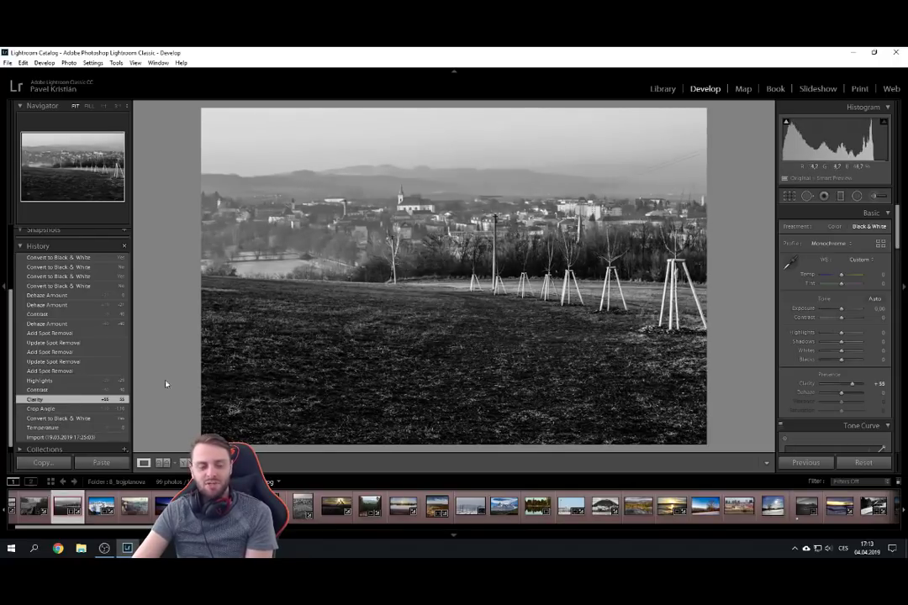
left_click(68, 419)
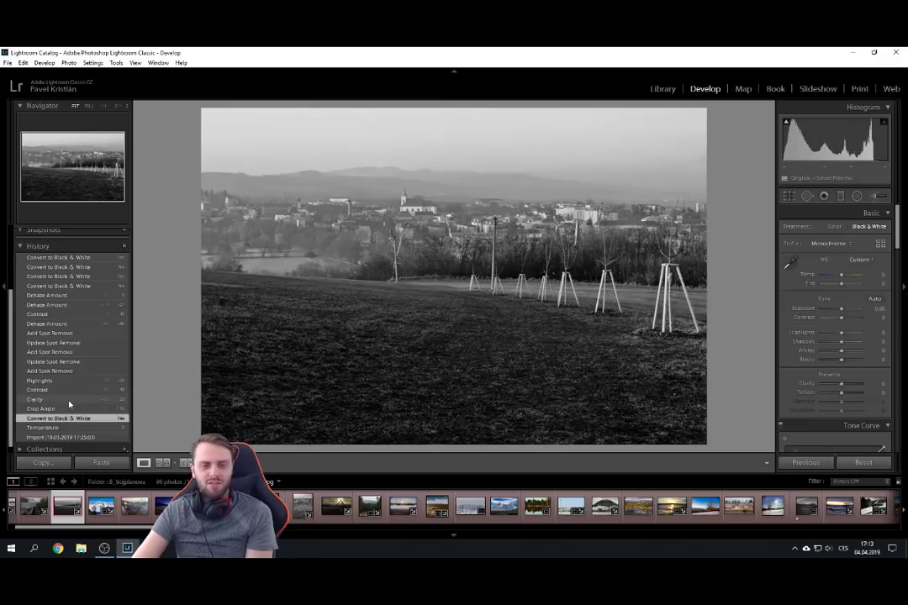
left_click(67, 399)
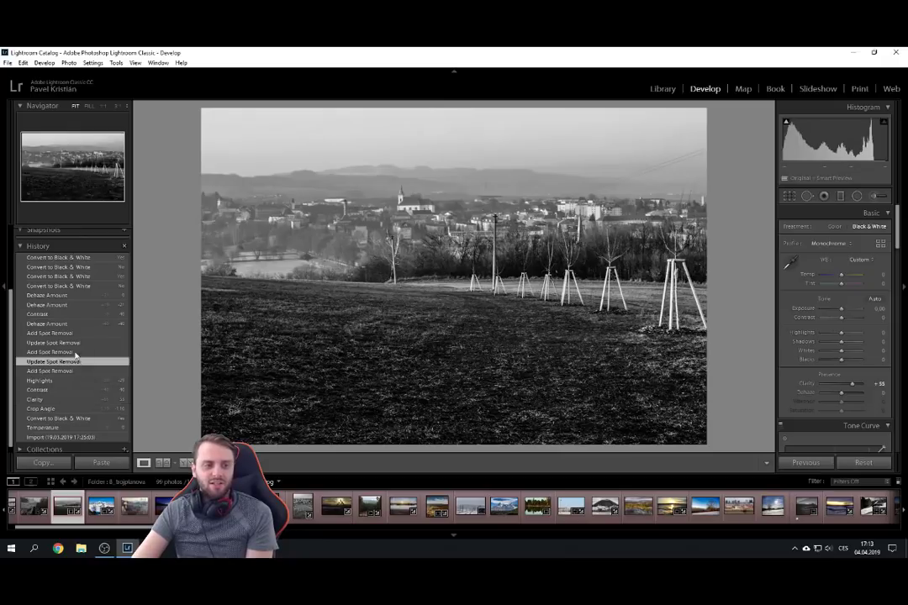
Review the town photo's Update Spot Removal and Highlights states against its later Convert to Black & White states.
left_click(73, 276)
scroll(68, 294, "down", 1)
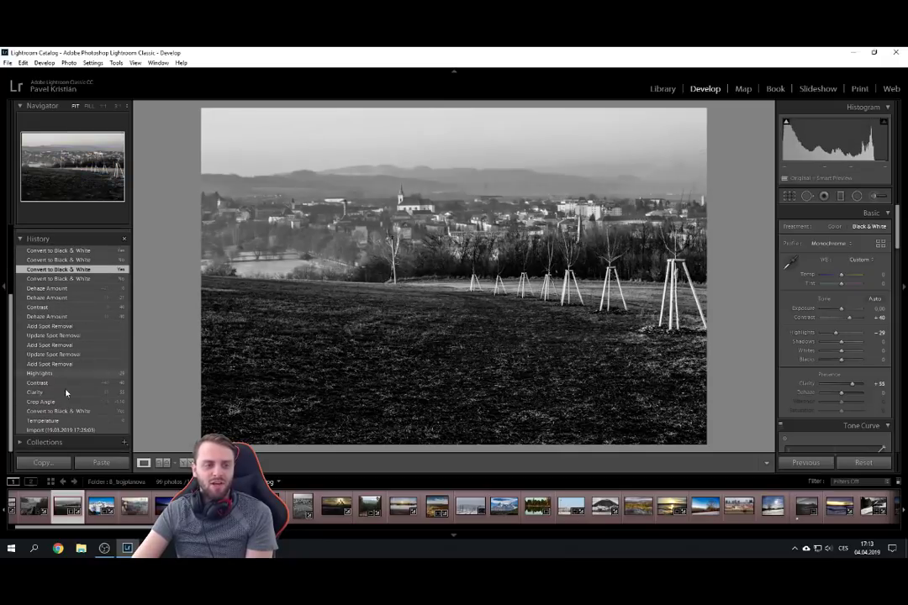
left_click(63, 335)
left_click(69, 373)
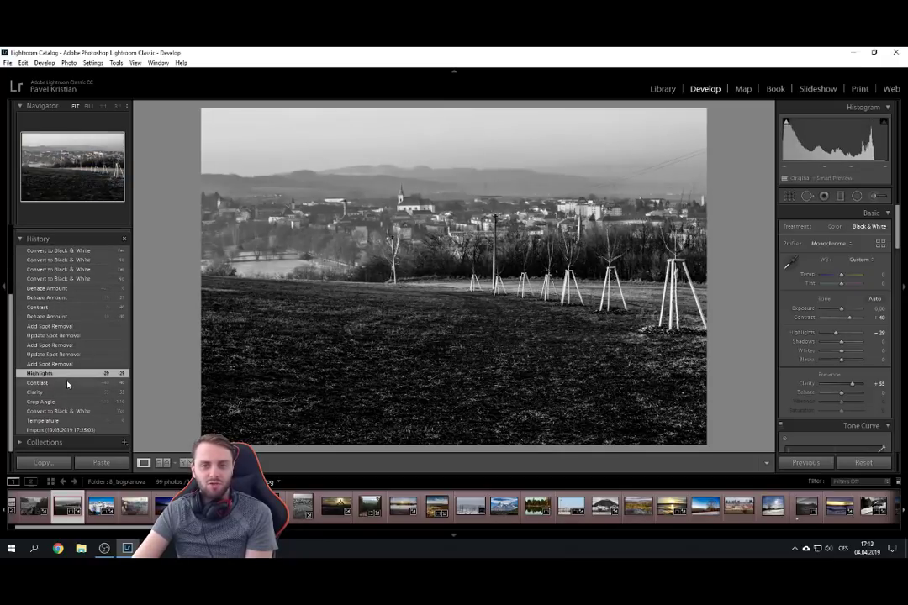
scroll(81, 290, "up", 2)
left_click(81, 320)
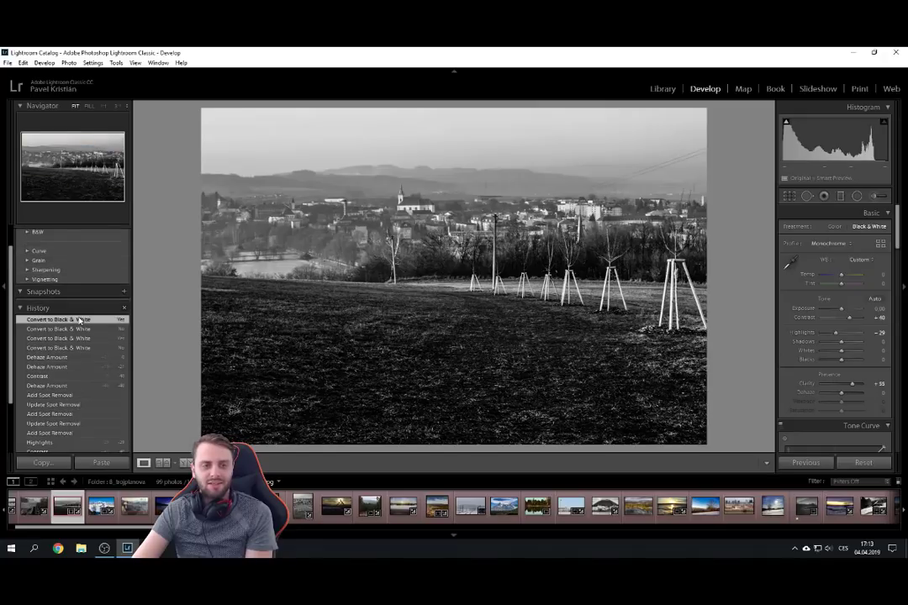
Compare the town photo's first Contrast state with its most recent Convert to Black & White state, ending on the latter.
scroll(84, 329, "down", 2)
left_click(81, 382)
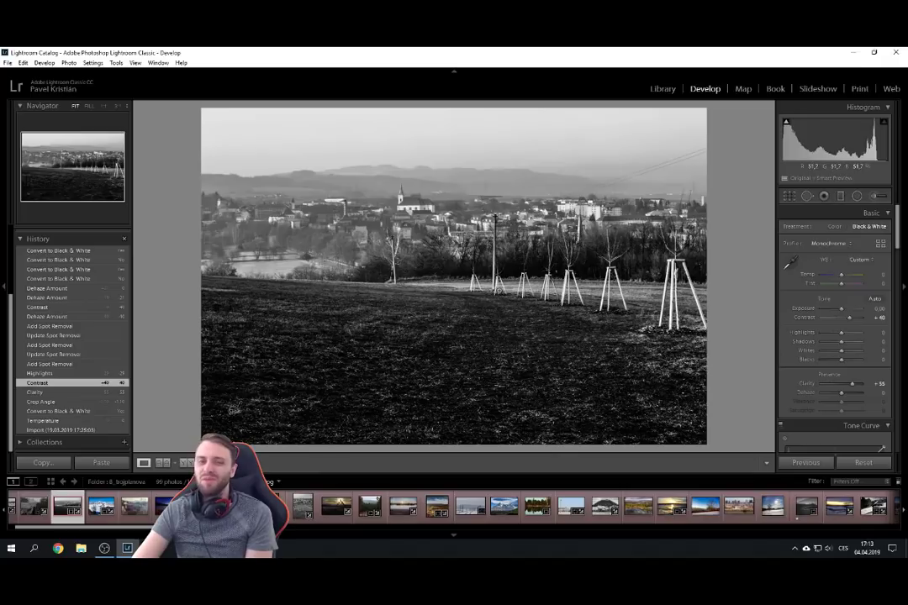
scroll(78, 285, "up", 2)
left_click(78, 296)
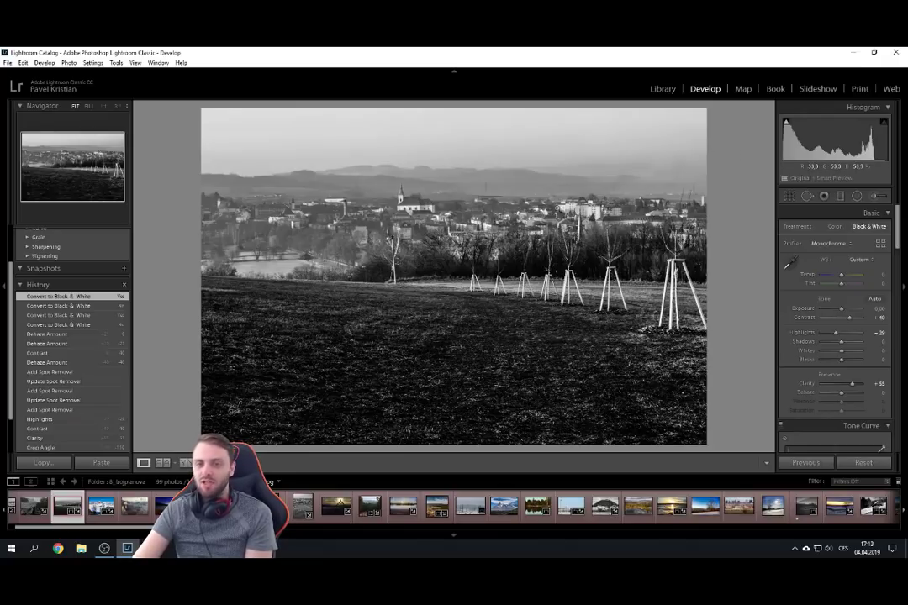
left_click(81, 429)
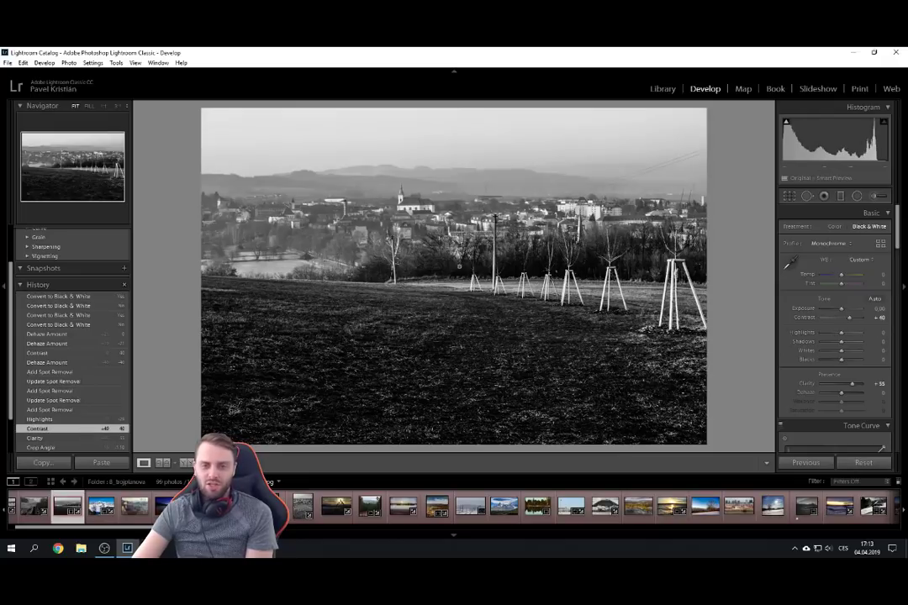
left_click(59, 296)
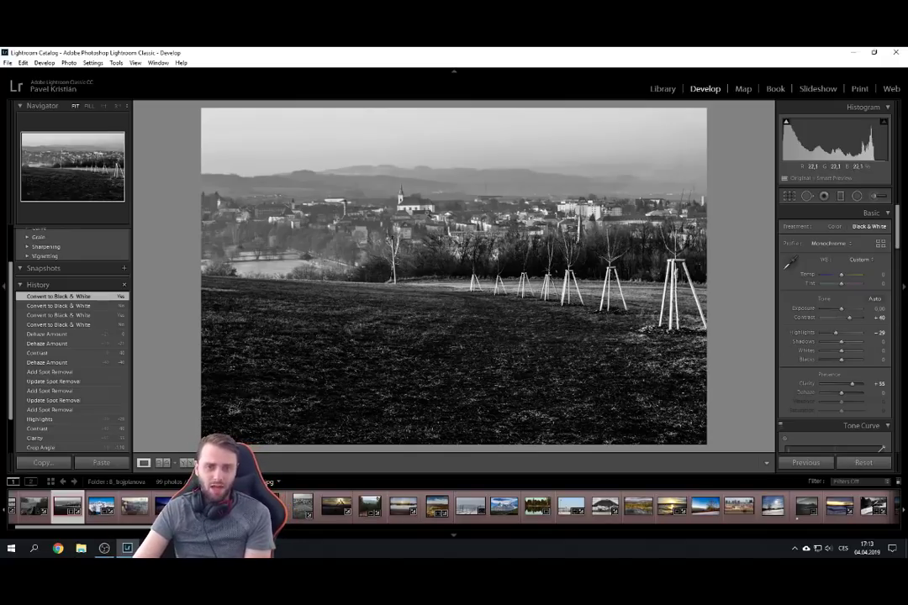
Open the snowy mountain photo and compare its Import state repeatedly with its most recent Crop Angle state.
key("Right")
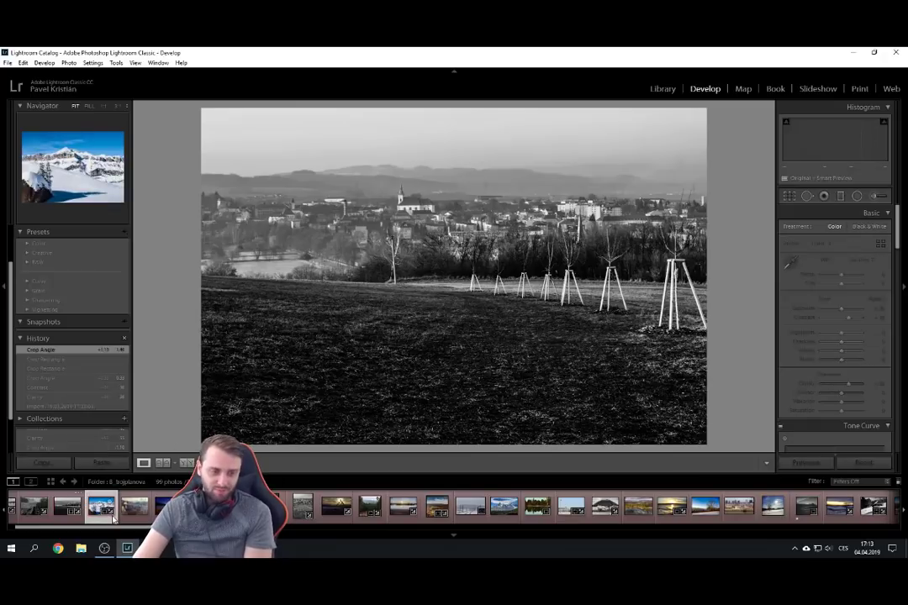
left_click(84, 407)
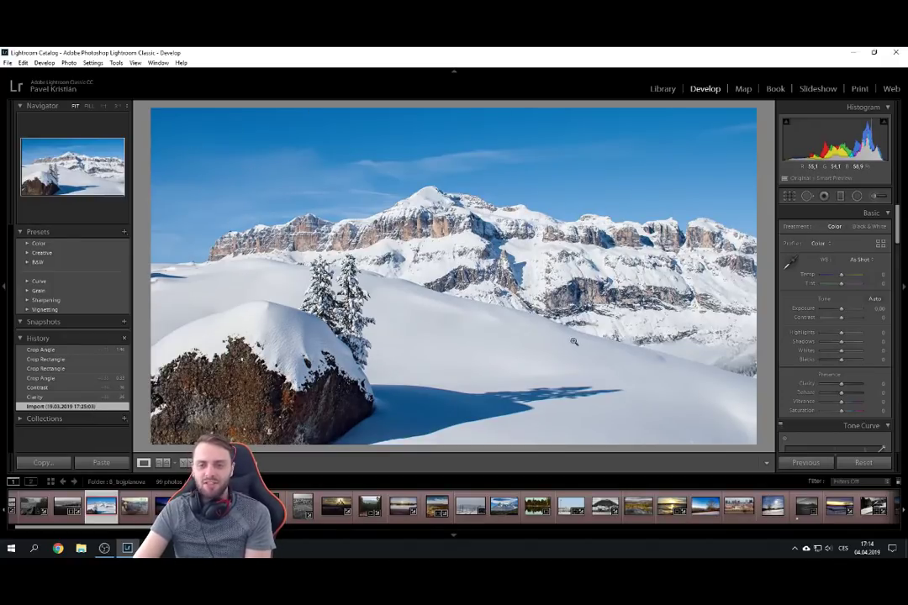
left_click(40, 350)
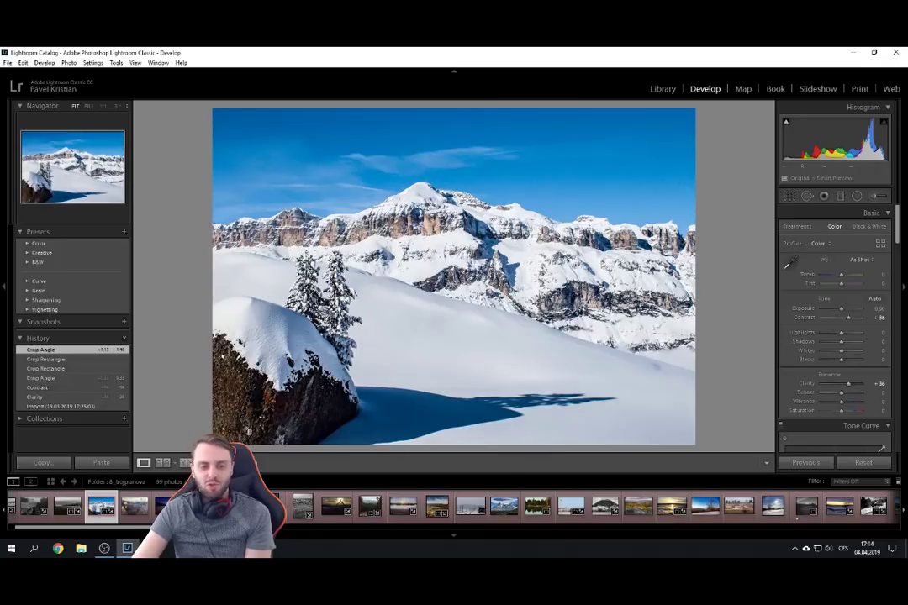
left_click(98, 407)
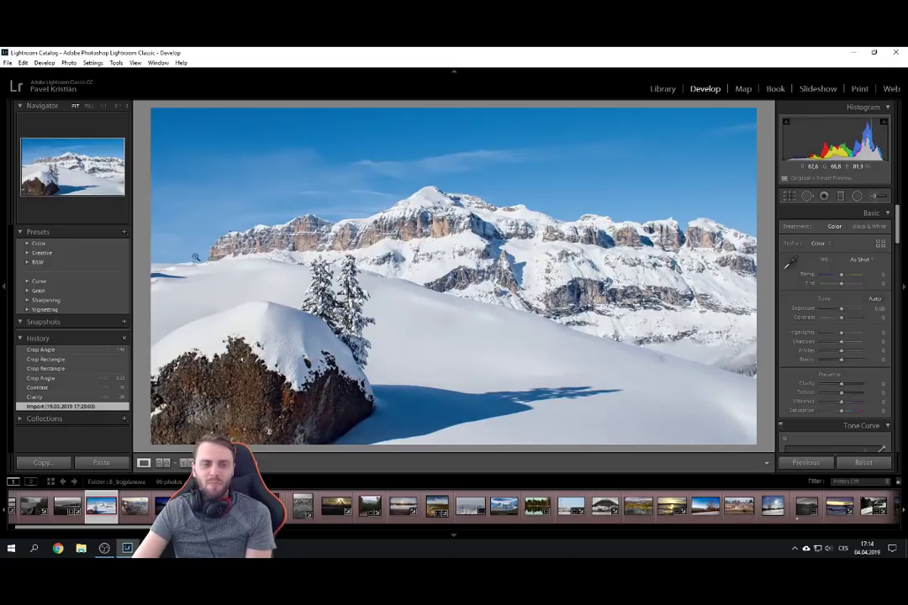
left_click(75, 351)
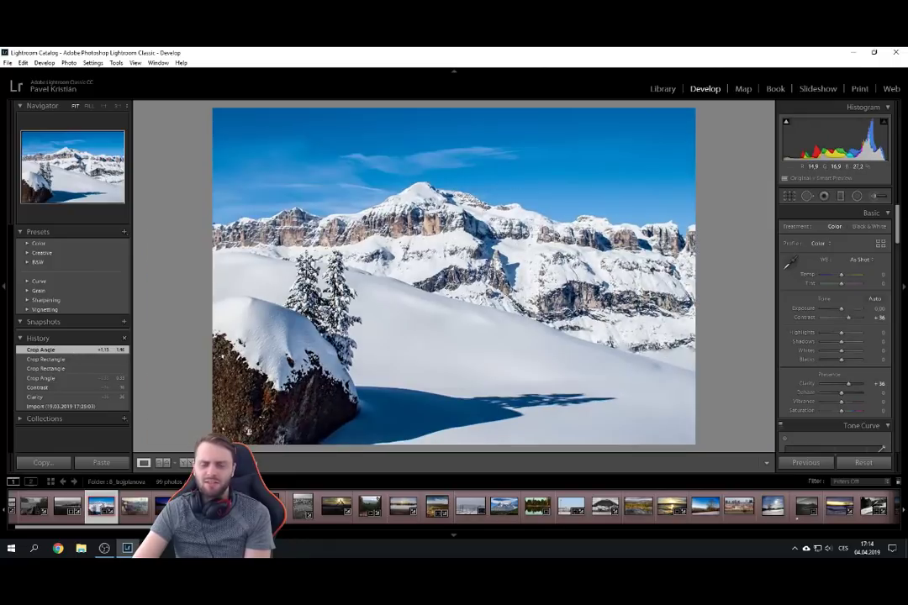
left_click(80, 406)
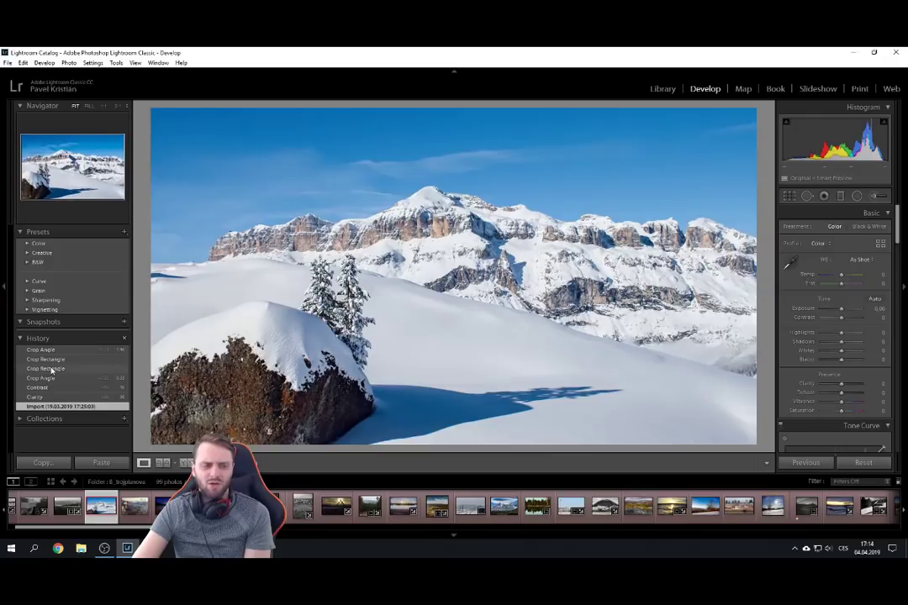
left_click(66, 350)
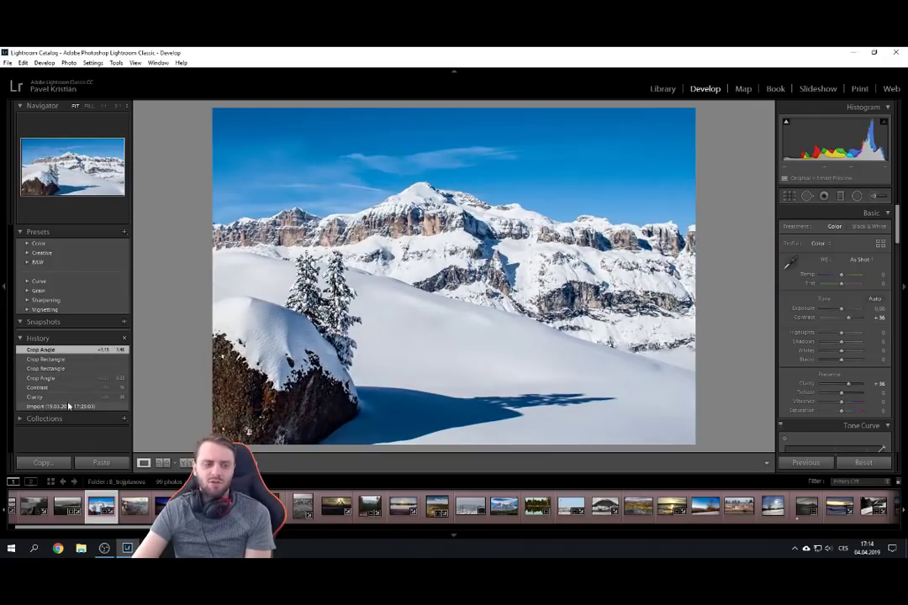
left_click(63, 406)
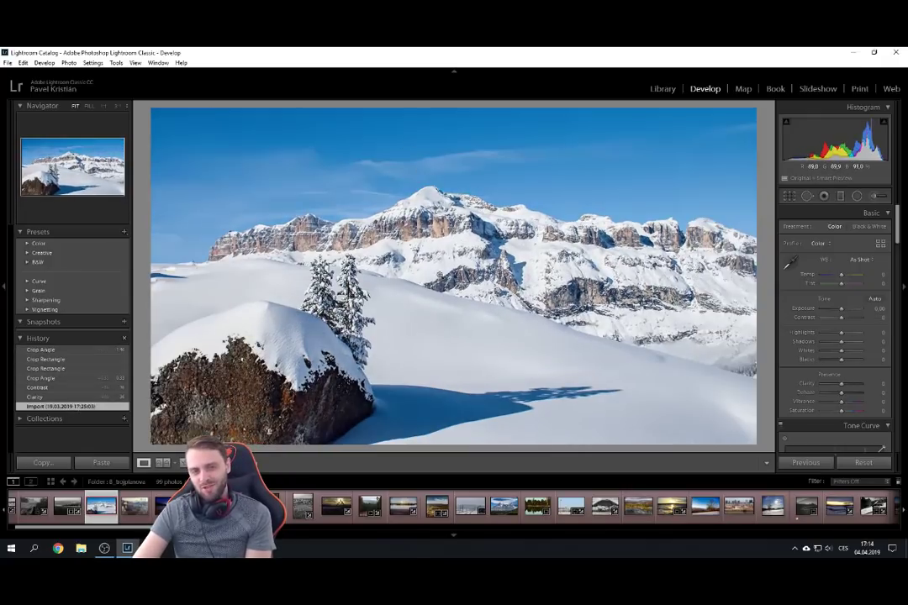
left_click(76, 349)
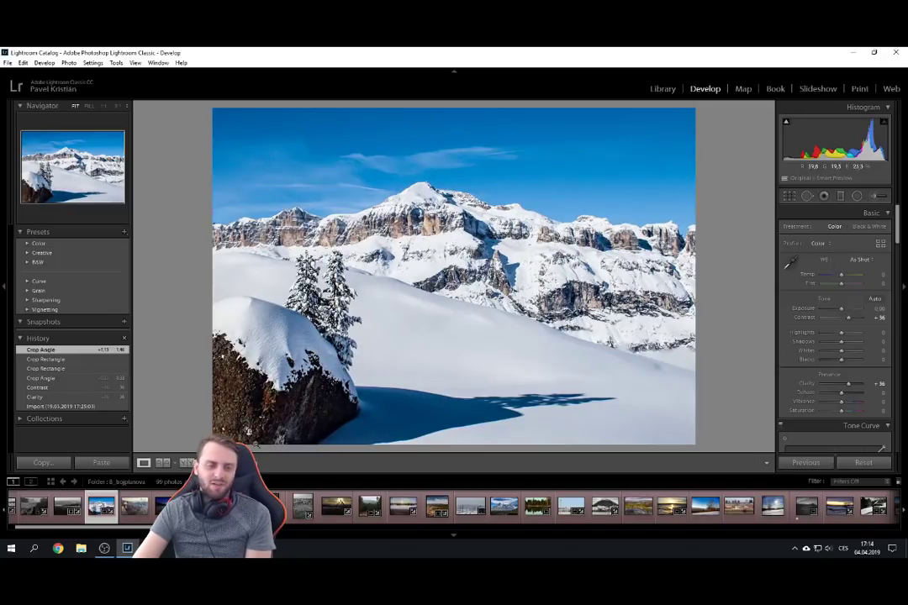
Open the photo of rocky cliffs below the hazy skyline and examine the trees at its centre up close.
left_click(134, 511)
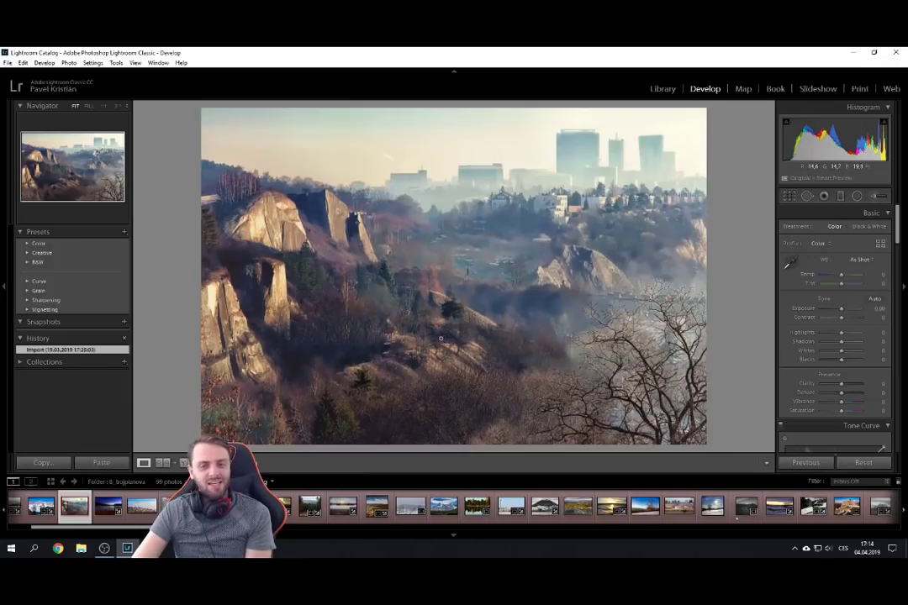
left_click_drag(244, 126, 497, 385)
left_click(348, 318)
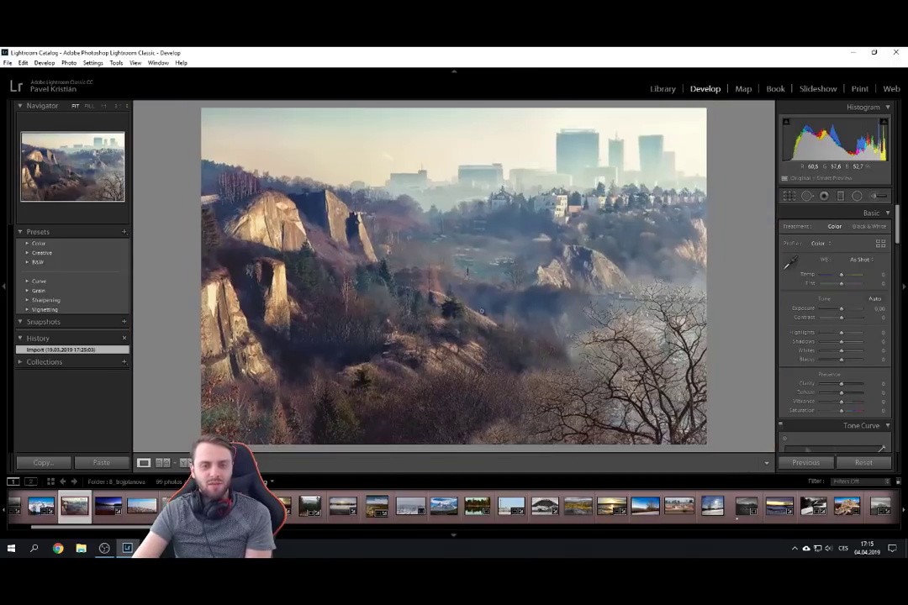
left_click(379, 311)
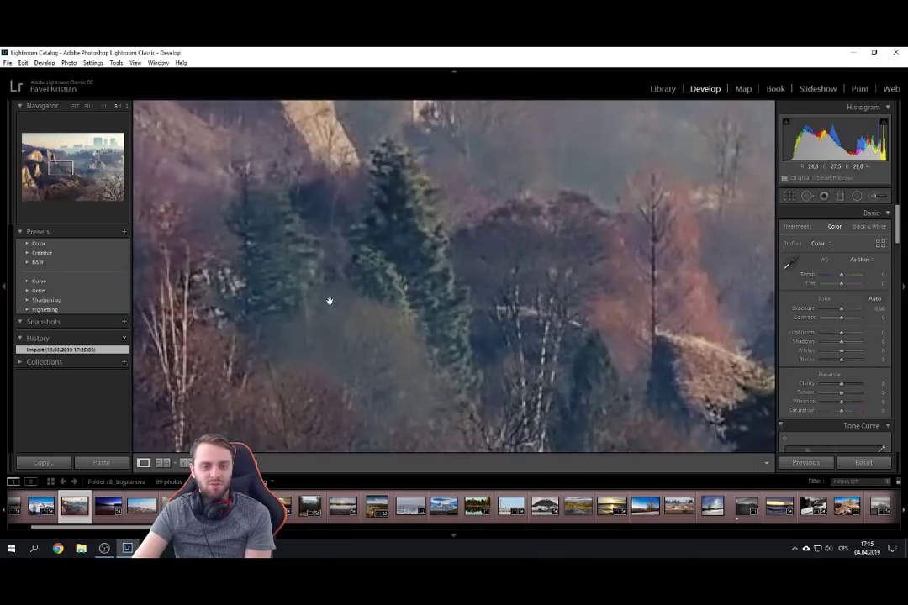
left_click_drag(390, 284, 331, 360)
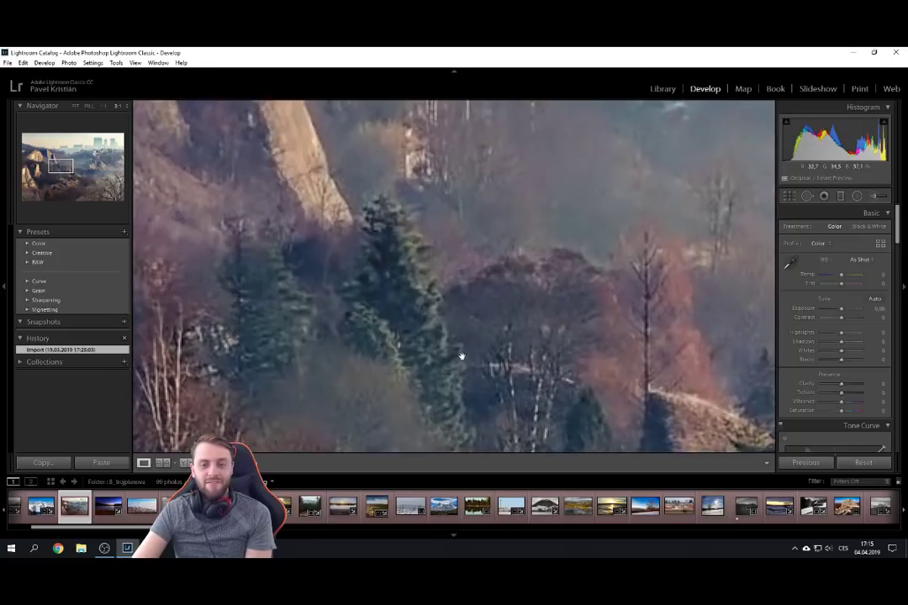
left_click(399, 318)
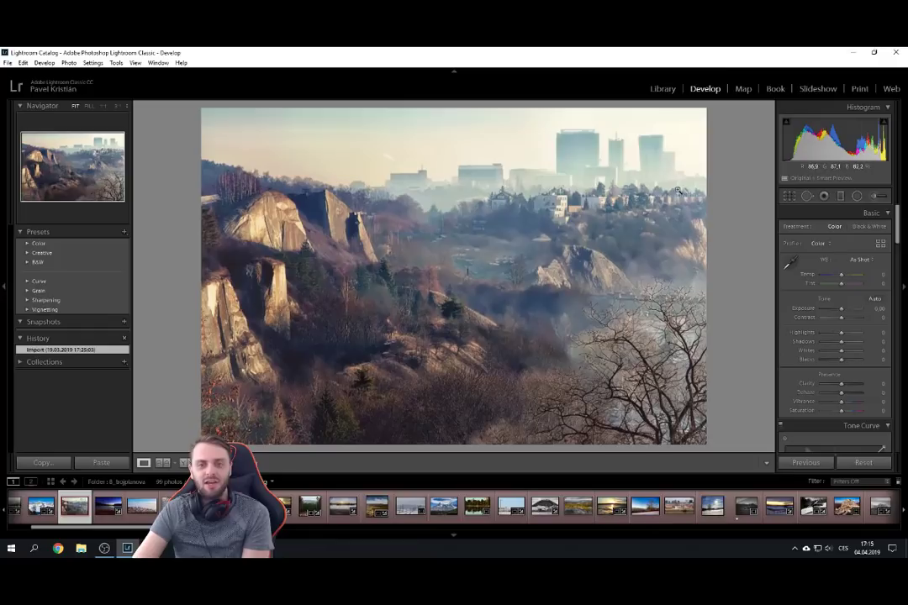
Open the dusk lake photo and compare its Import state with its most recent Contrast state.
left_click(103, 520)
left_click_drag(115, 530, 133, 531)
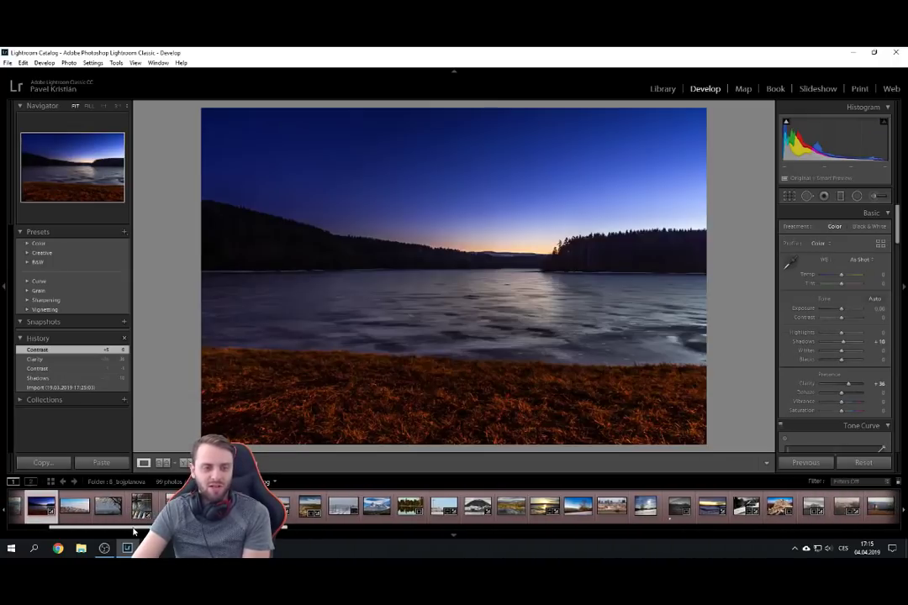
left_click(87, 388)
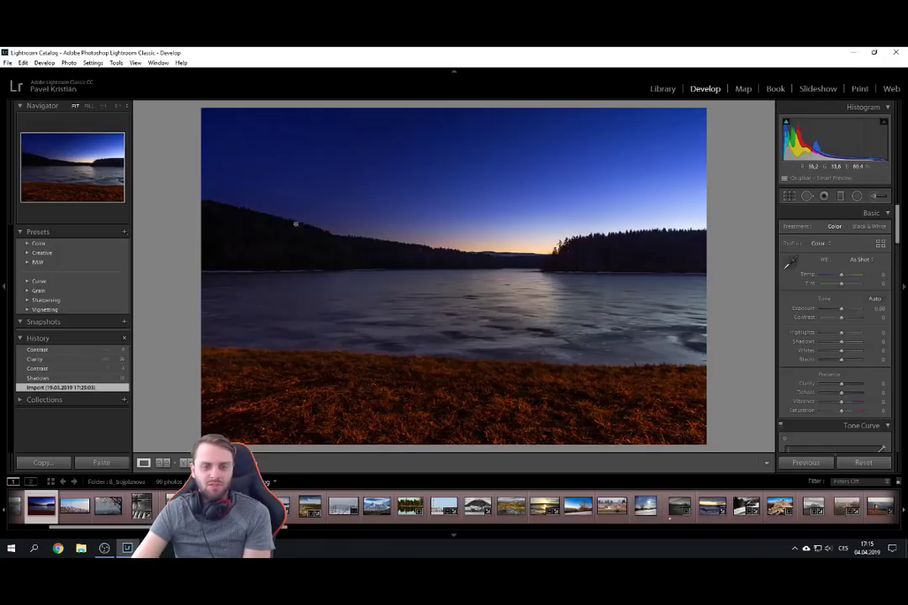
left_click(42, 350)
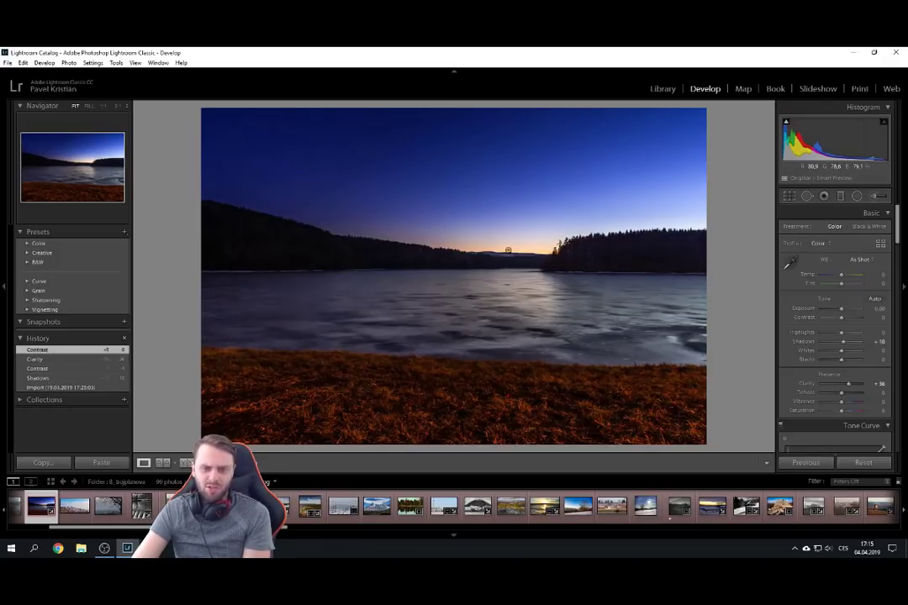
left_click(92, 387)
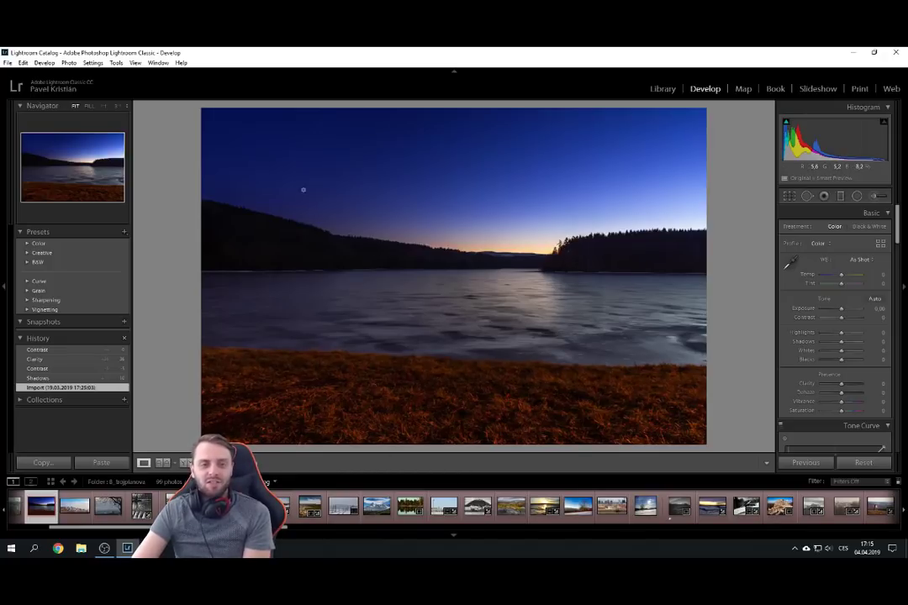
Open the photo of frosty trees above misty hills and compare its Import state repeatedly with its most recent Crop Rectangle state.
left_click(76, 507)
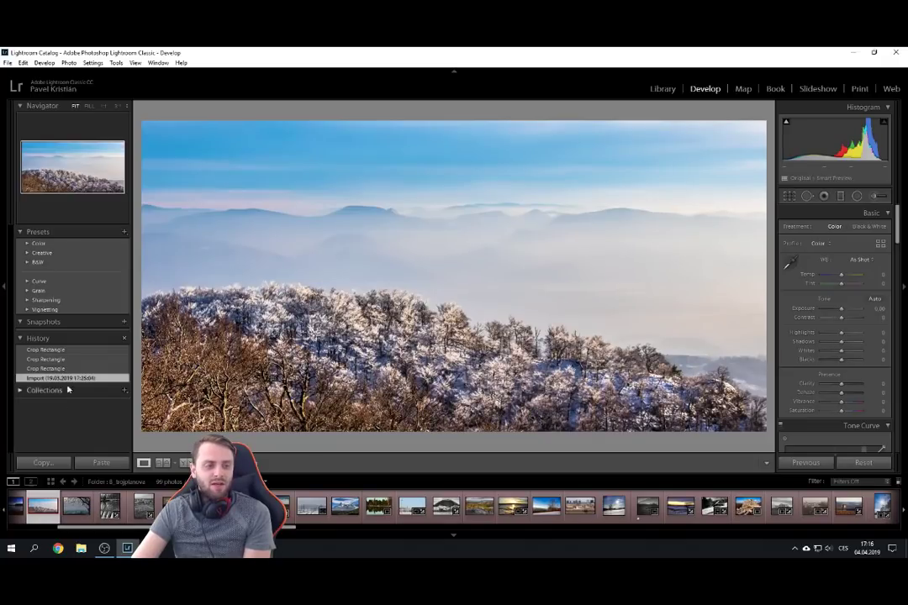
left_click(73, 351)
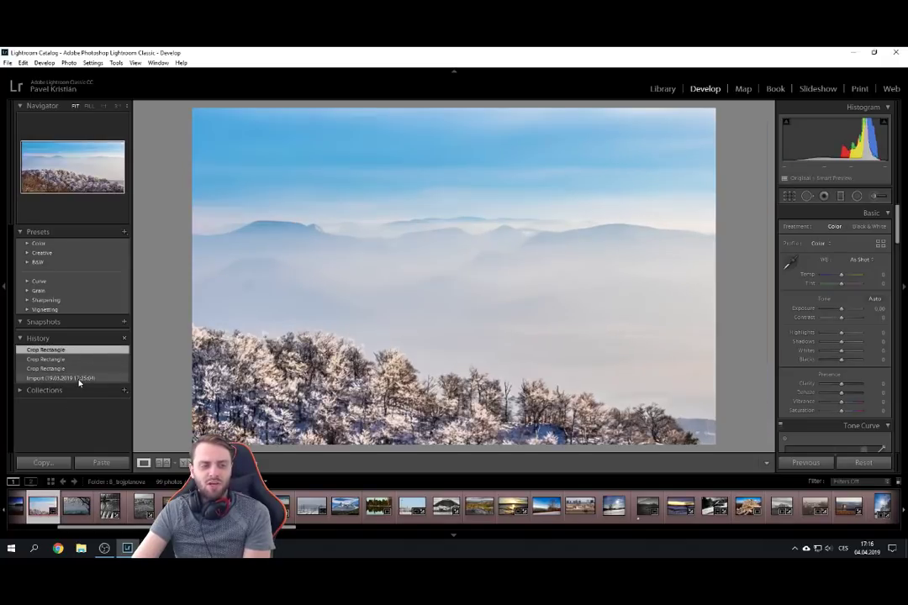
left_click(80, 378)
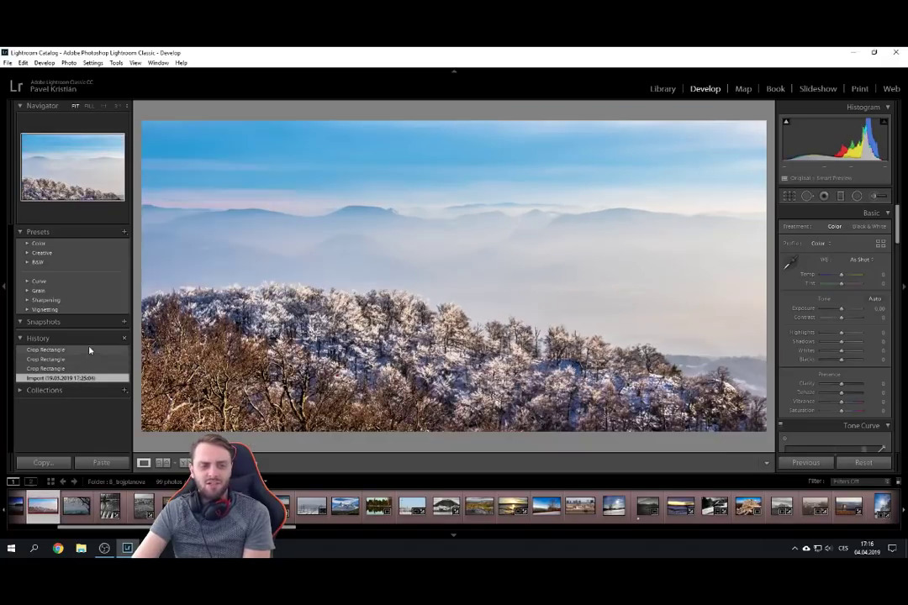
left_click(89, 349)
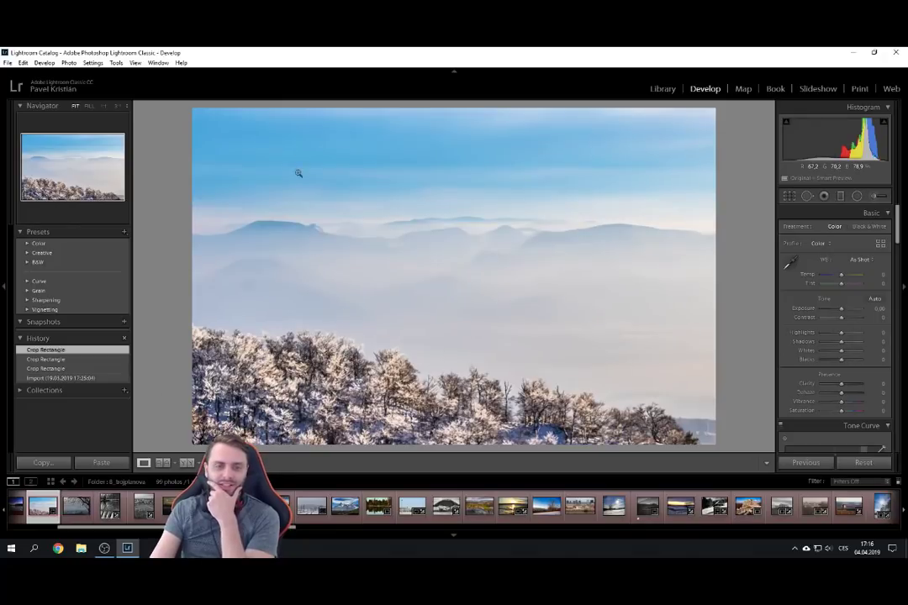
left_click(69, 379)
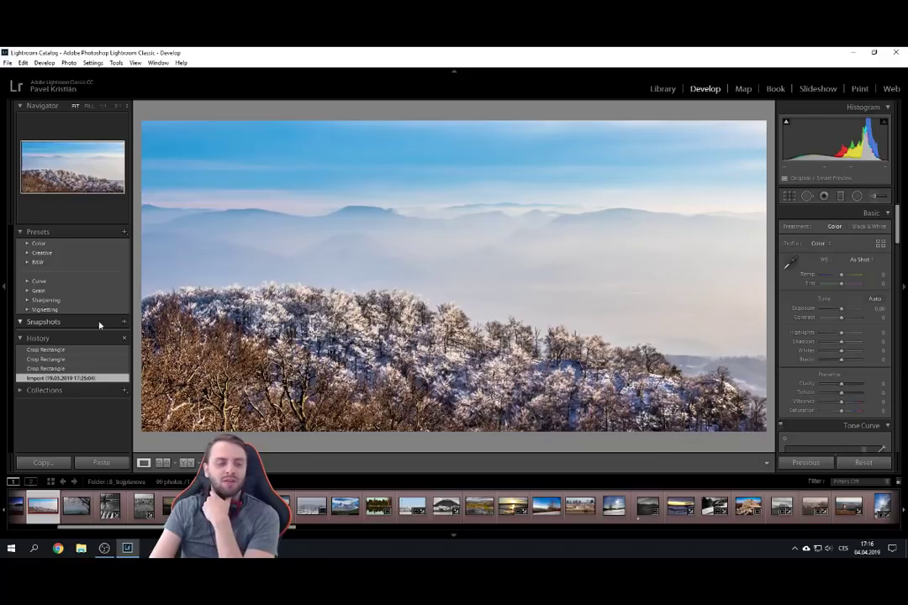
left_click(70, 349)
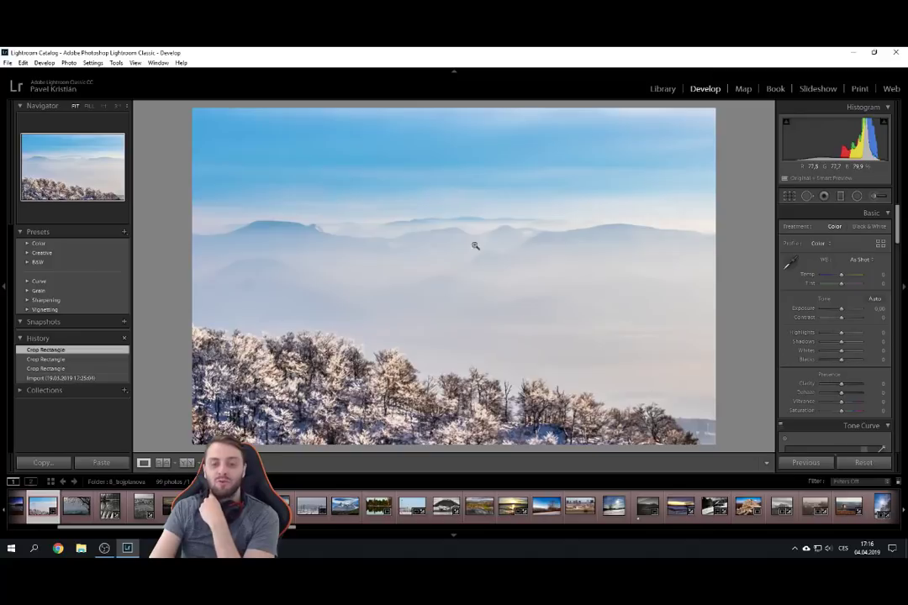
left_click(88, 378)
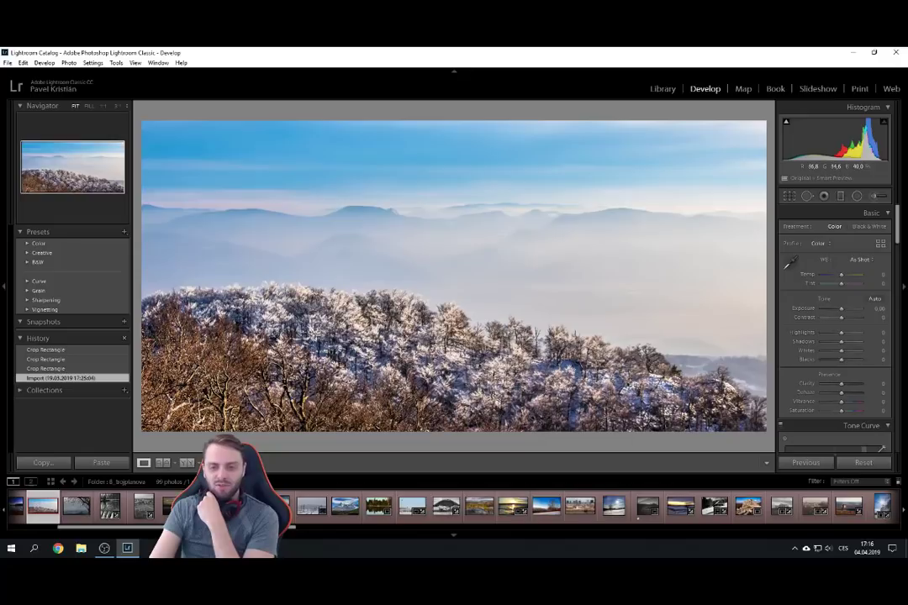
left_click(81, 349)
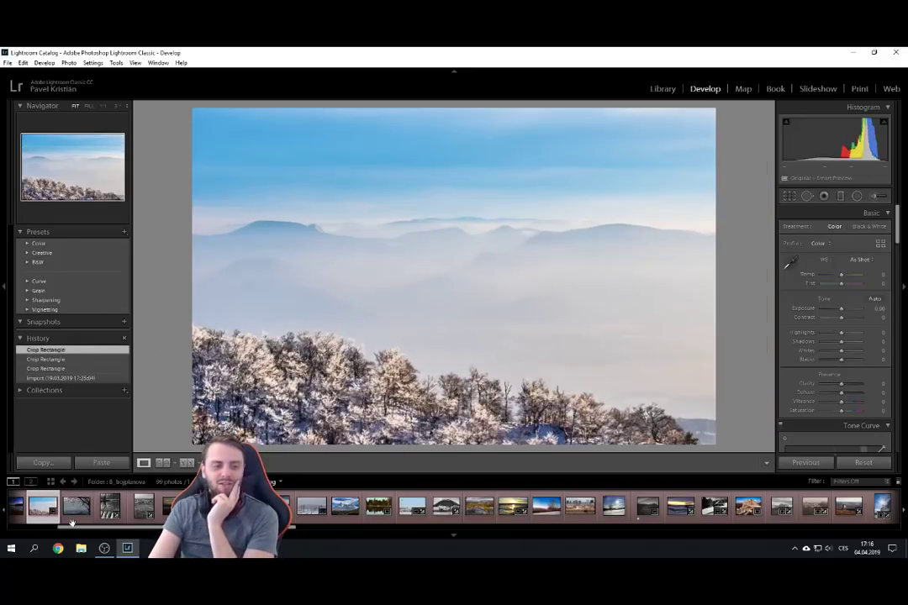
Open the photo of the chapel beneath bare branches and compare its most recent Shadows state with its Import state.
left_click(76, 507)
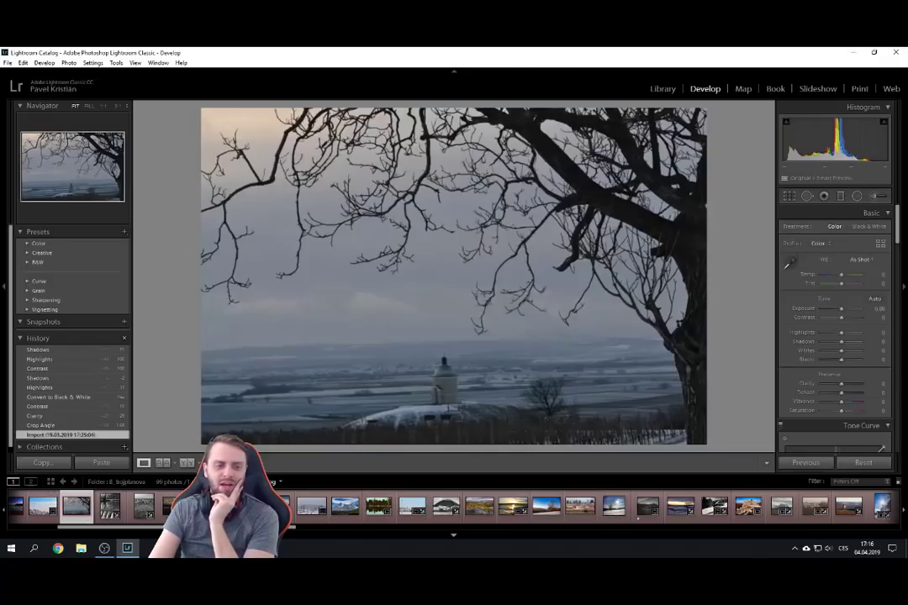
scroll(285, 501, "down", 1)
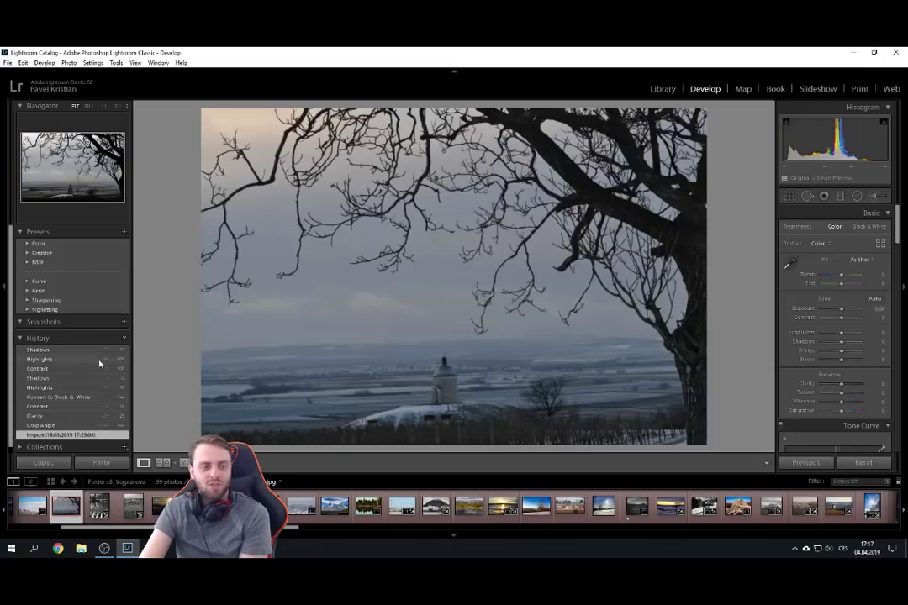
left_click(51, 350)
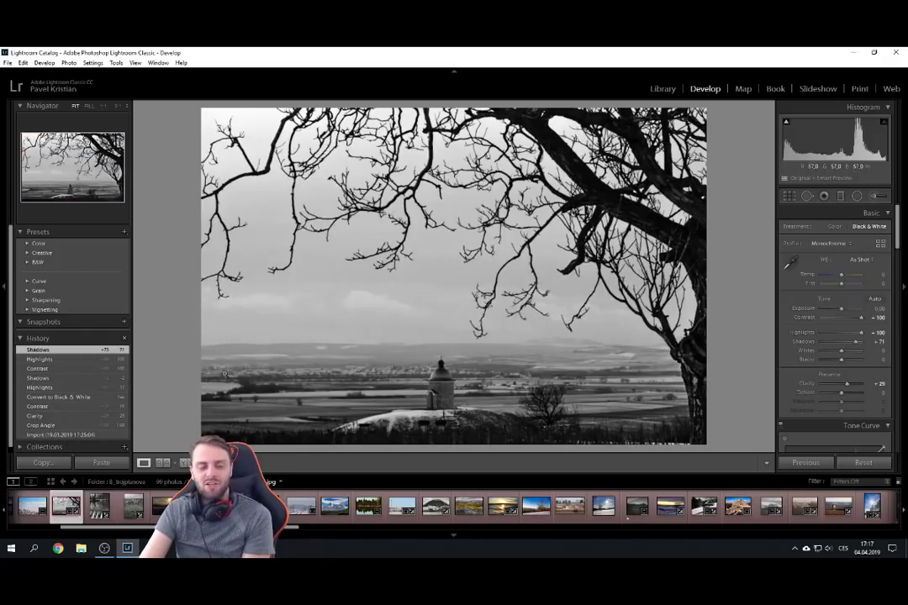
left_click(68, 435)
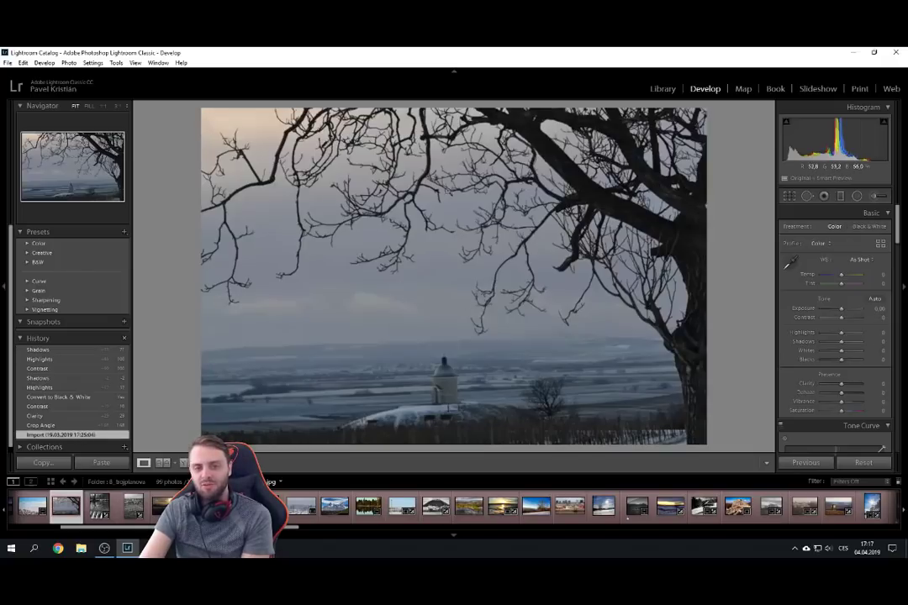
left_click(55, 349)
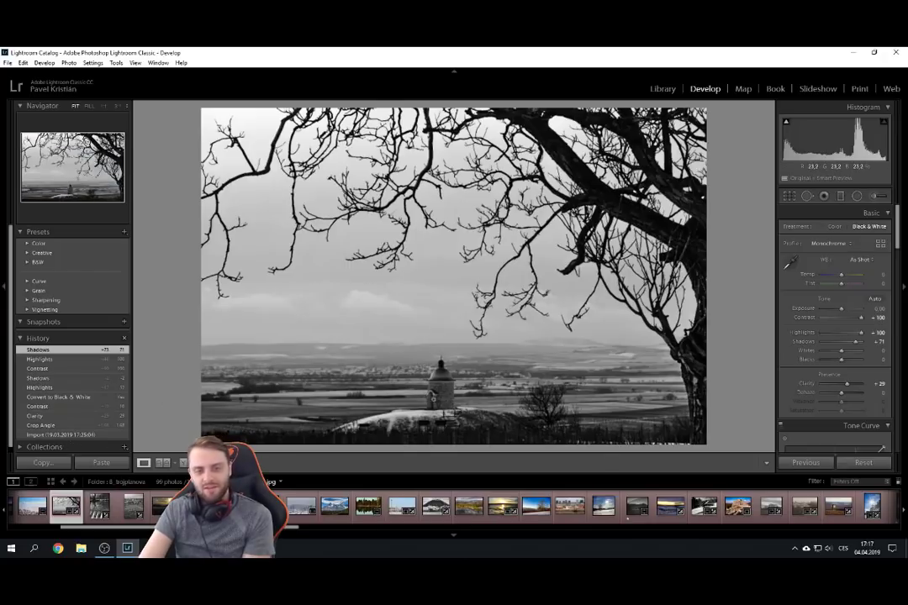
left_click(59, 434)
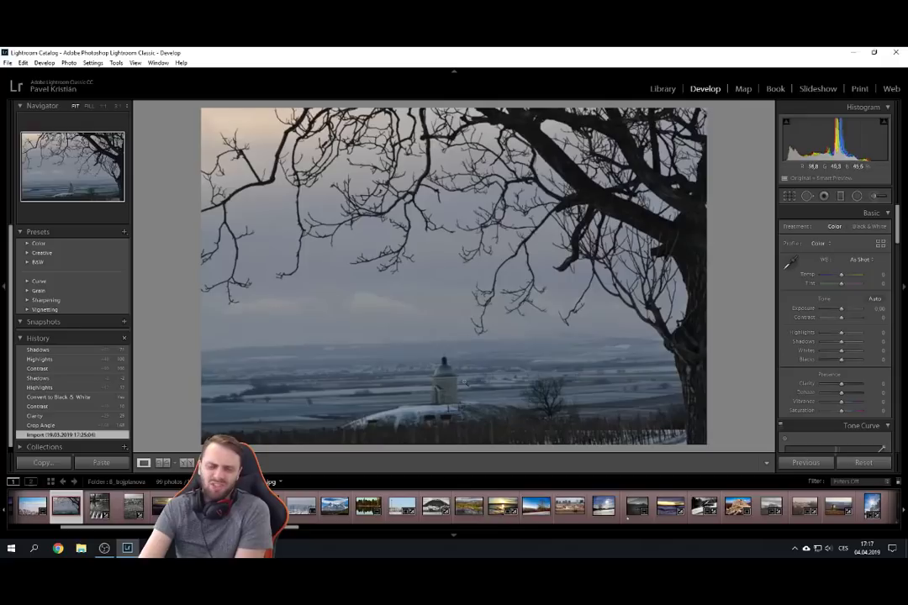
Open the weir photo with reflected trees and compare its Import state with its most recent Contrast state.
left_click(99, 505)
scroll(122, 521, "down", 2)
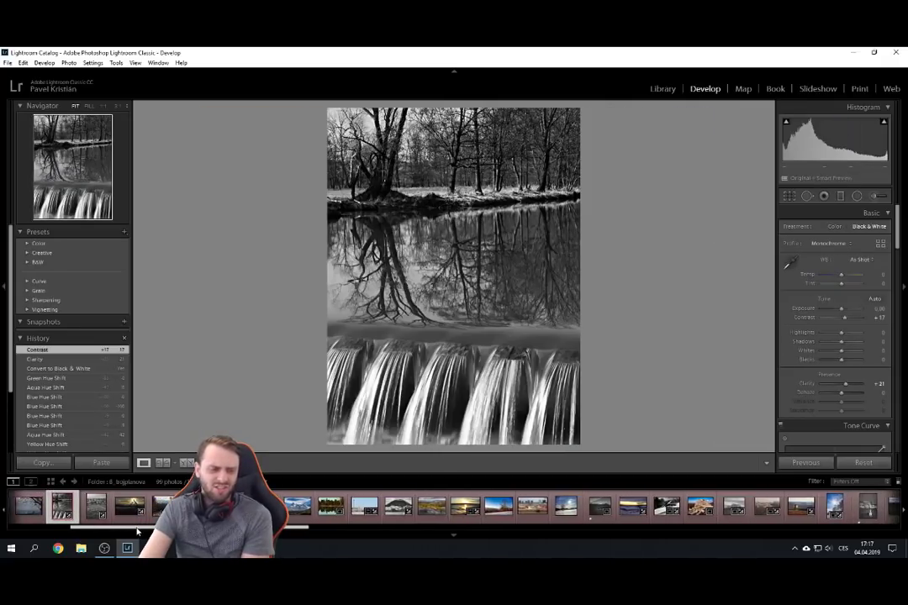
scroll(103, 438, "down", 4)
left_click(118, 431)
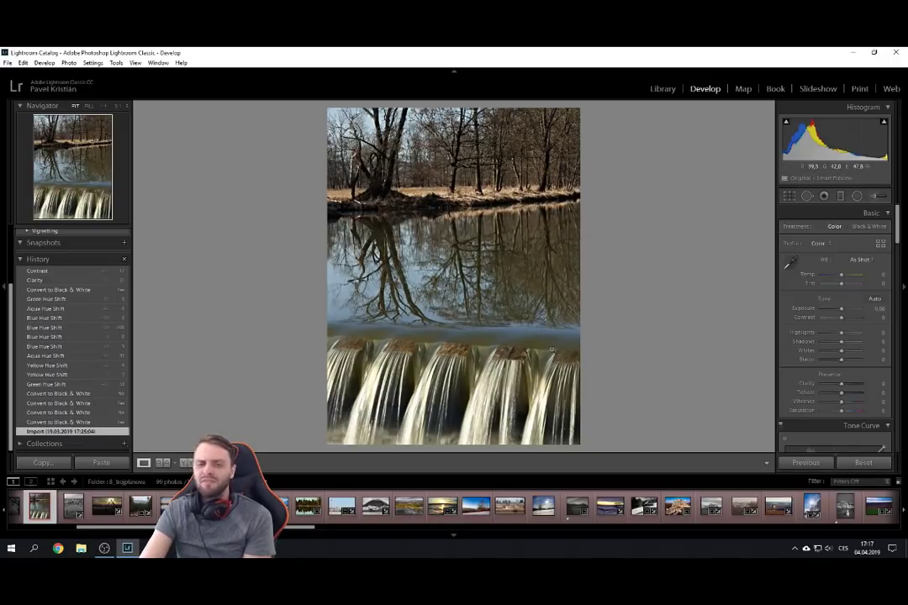
left_click(52, 271)
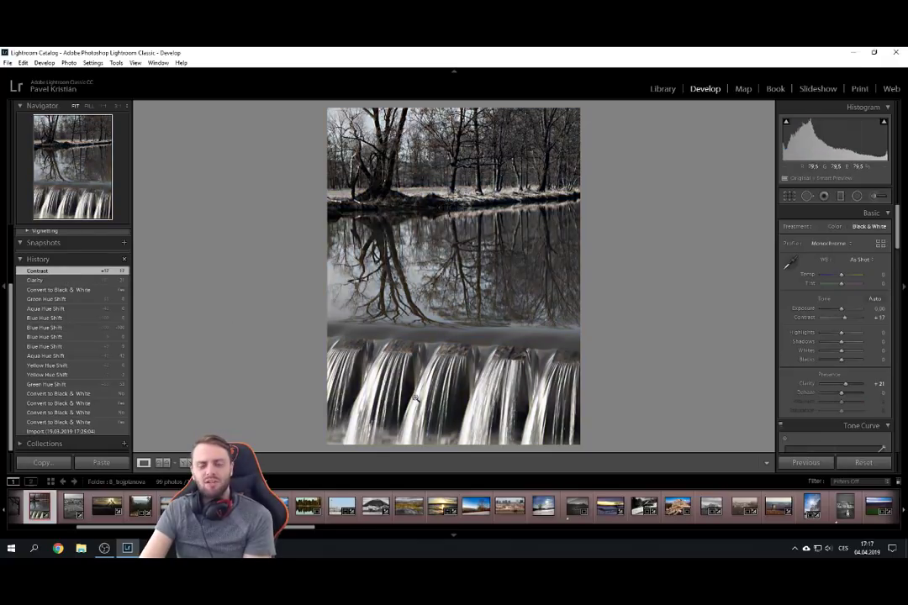
scroll(135, 512, "down", 1)
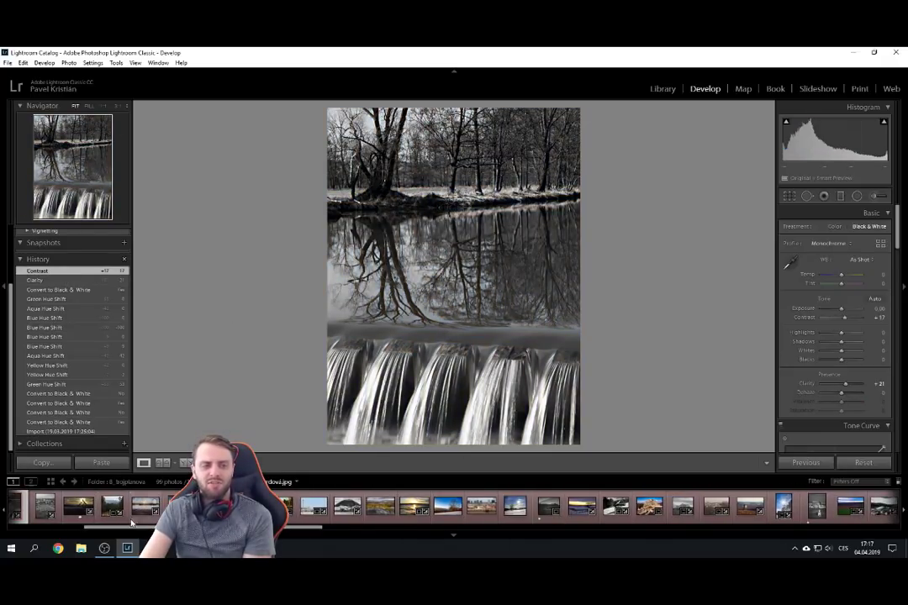
scroll(130, 516, "up", 1)
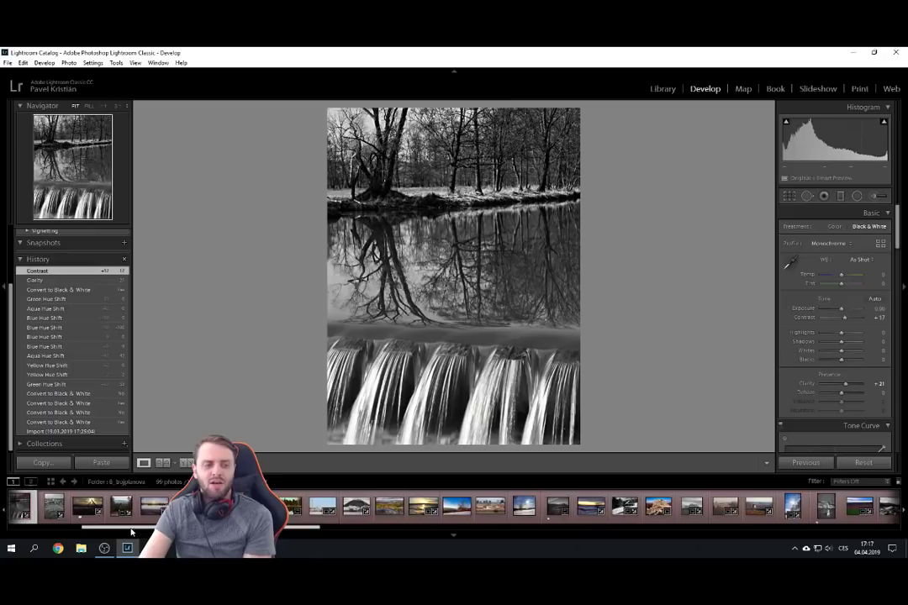
Review the weir photo's earlier hue shift history states and return to its most recent Contrast state.
left_click(65, 366)
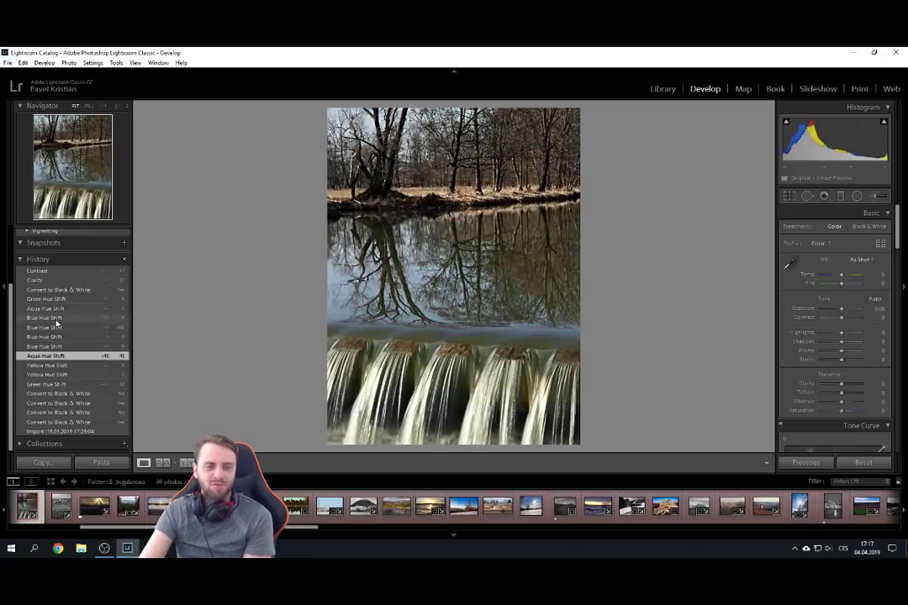
left_click(60, 309)
left_click(54, 270)
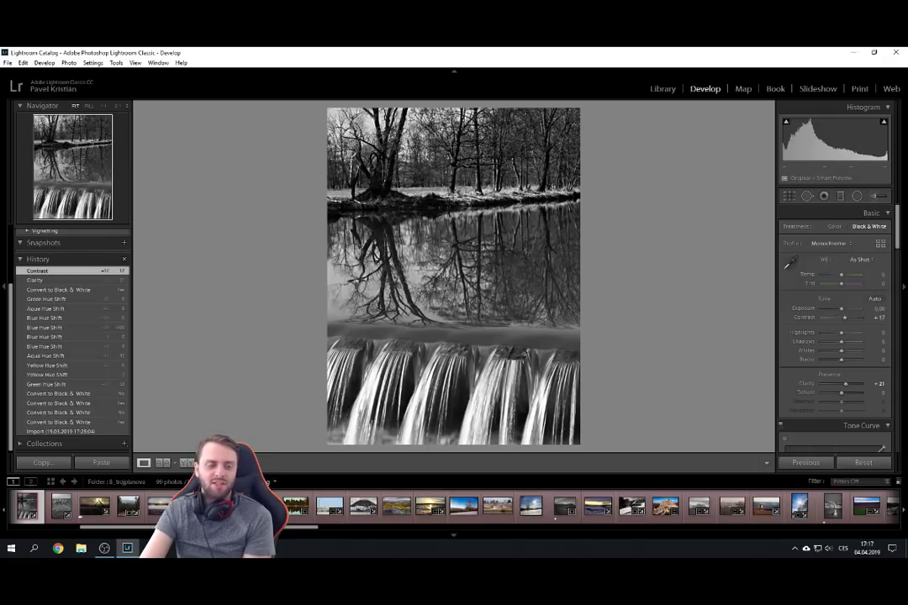
Open the portrait-format photo of the town beyond the meadow and compare its Import state with its Camera Raw Settings state.
scroll(63, 508, "down", 1)
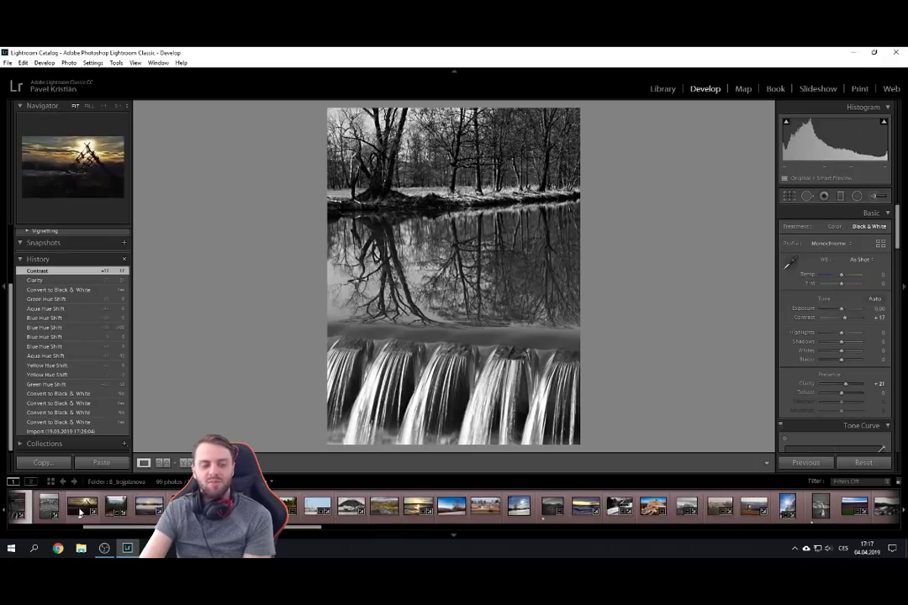
left_click(62, 508)
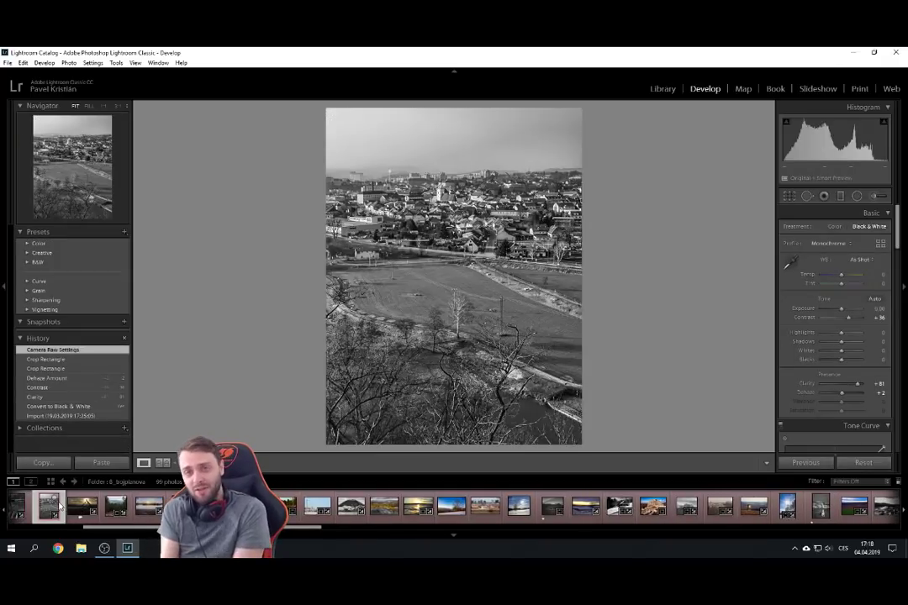
left_click(77, 416)
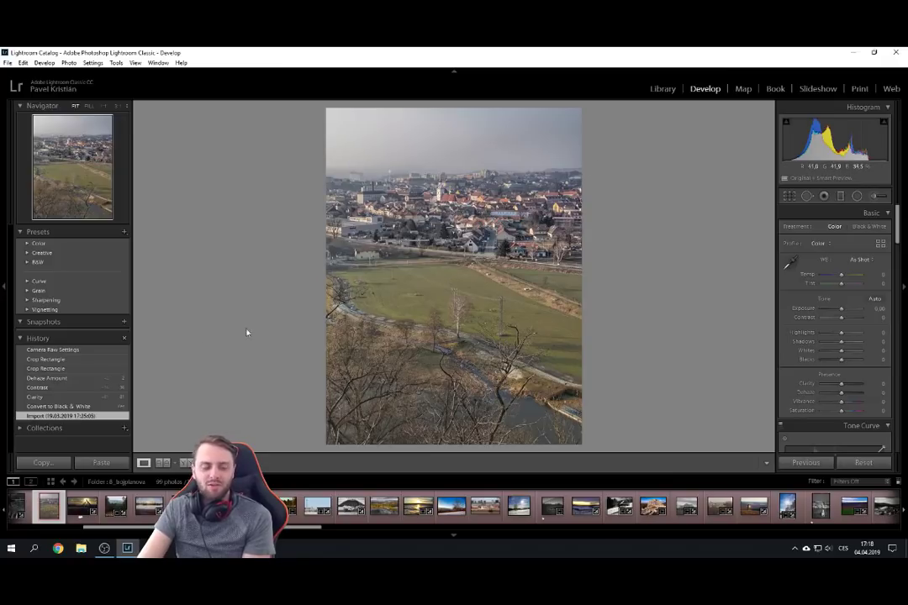
left_click(80, 351)
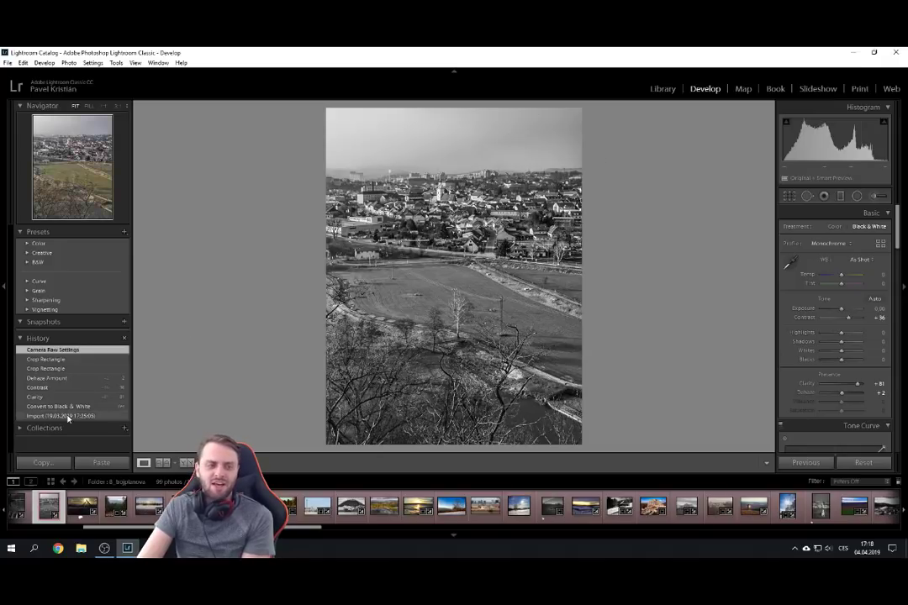
Restore the town photo's Import state, then set Vibrance to +43 and raise Saturation slightly.
left_click(34, 416)
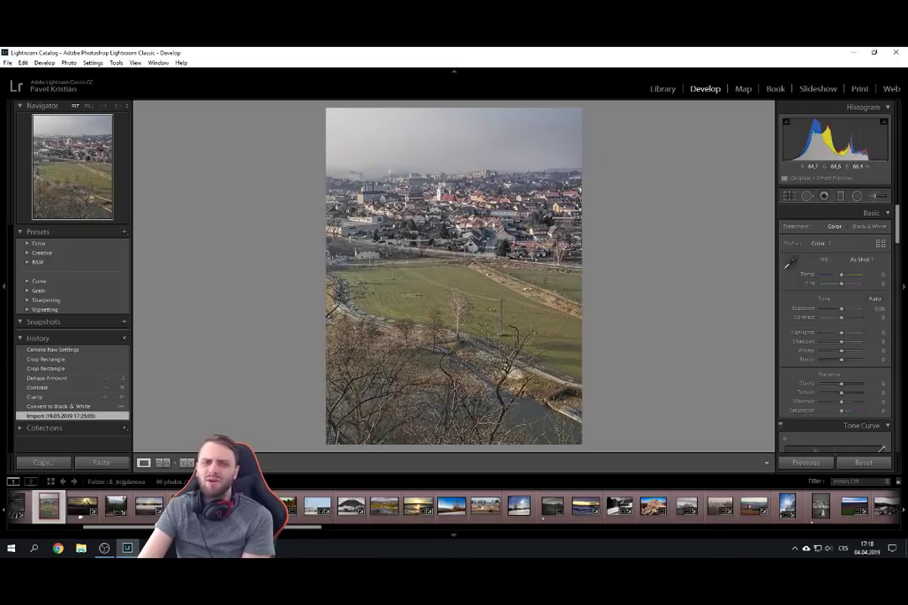
mouse_move(842, 412)
left_mouse_down()
mouse_move(859, 413)
mouse_move(849, 412)
mouse_move(849, 402)
mouse_move(837, 414)
mouse_move(845, 418)
left_mouse_up()
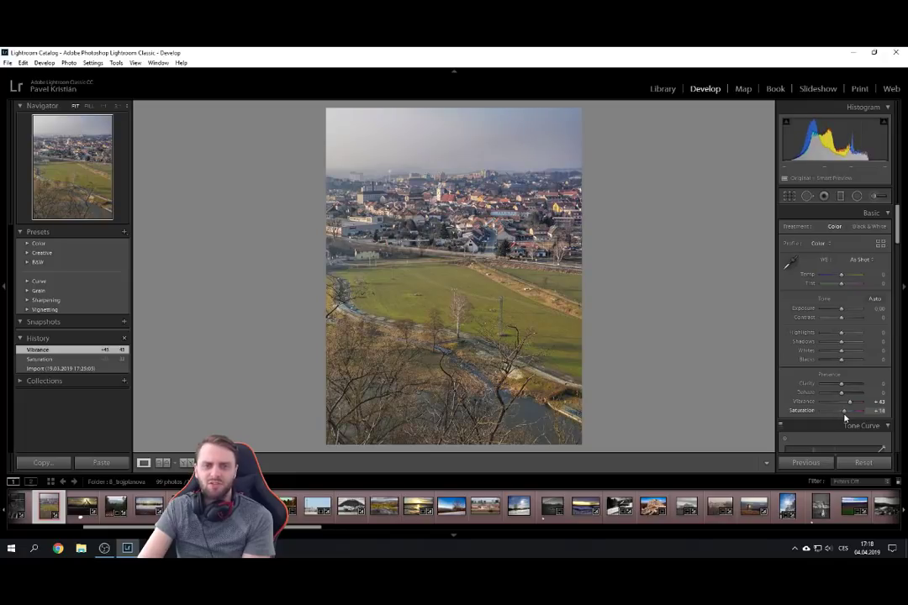
Convert the town photo to Black & White with Contrast at +38 and Clarity at +74.
left_click(868, 226)
left_click_drag(841, 323, 848, 323)
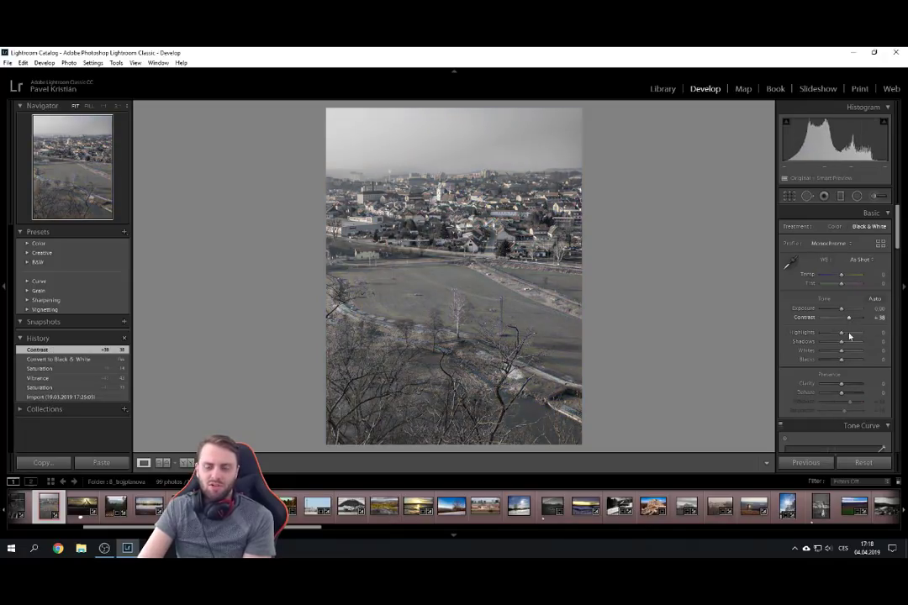
left_click_drag(840, 385, 854, 386)
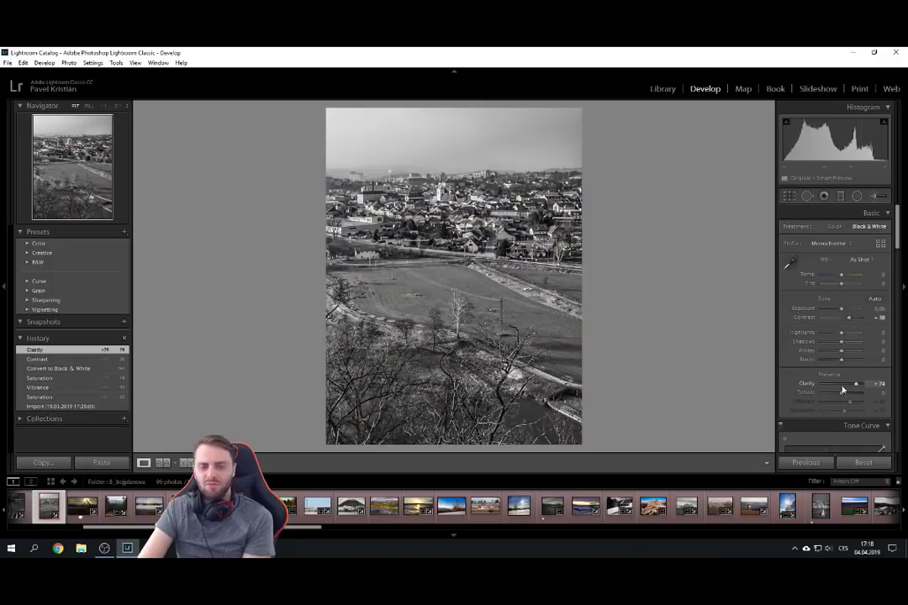
Open the sunset photo of the wooden frame and compare its Import state with its most recent Shadows state.
left_click(87, 510)
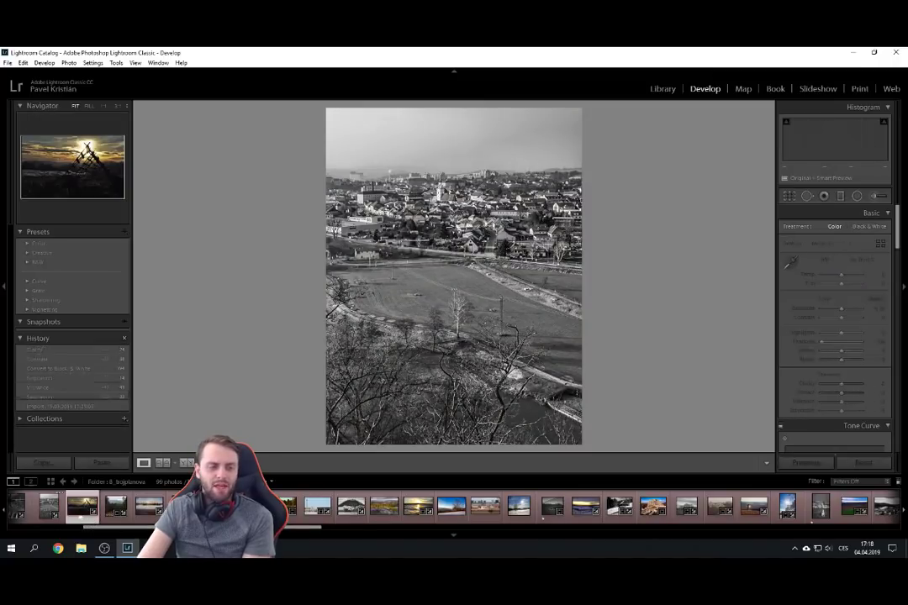
left_click(60, 378)
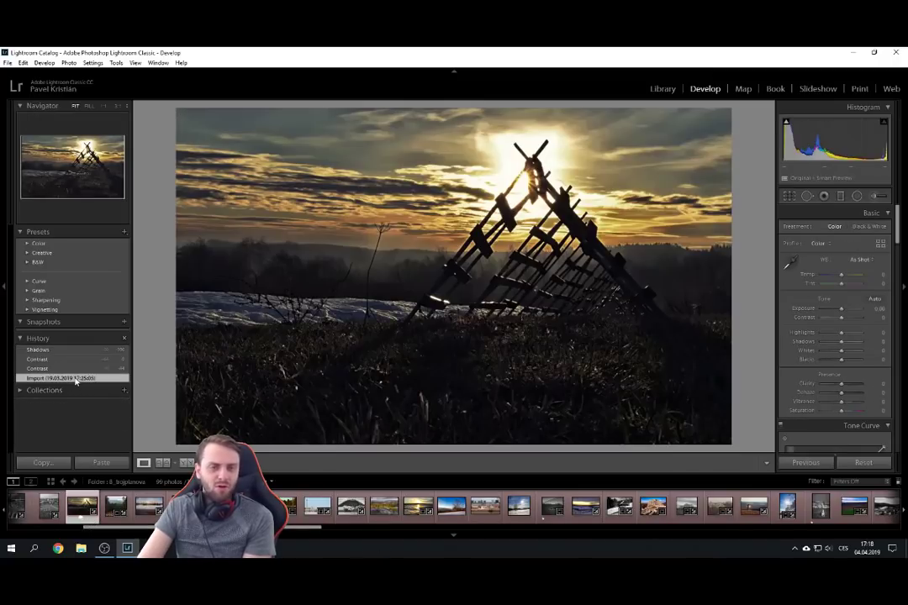
left_click(69, 350)
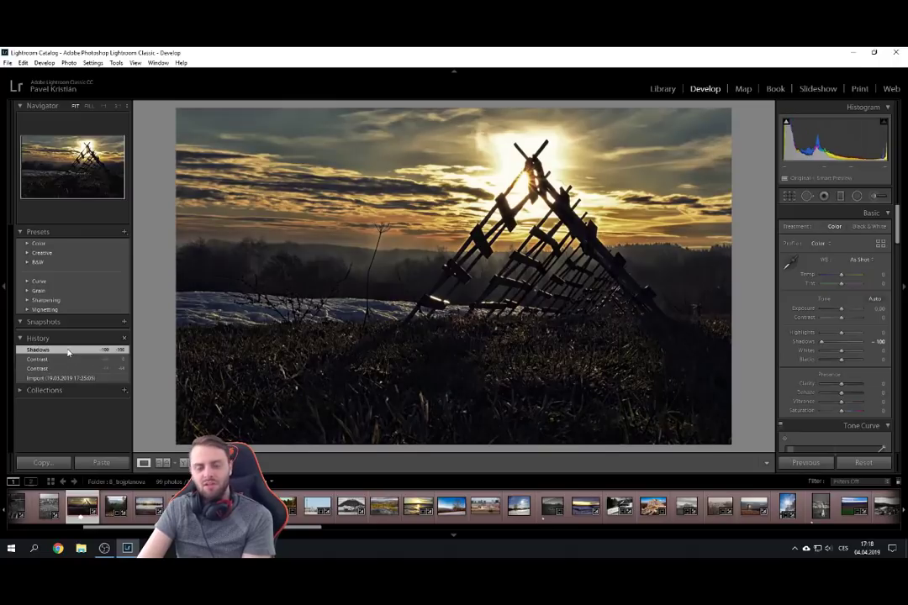
Examine the sunset photo's misty treeline and dry plant stalk up close, then return to the whole image.
left_click(273, 219)
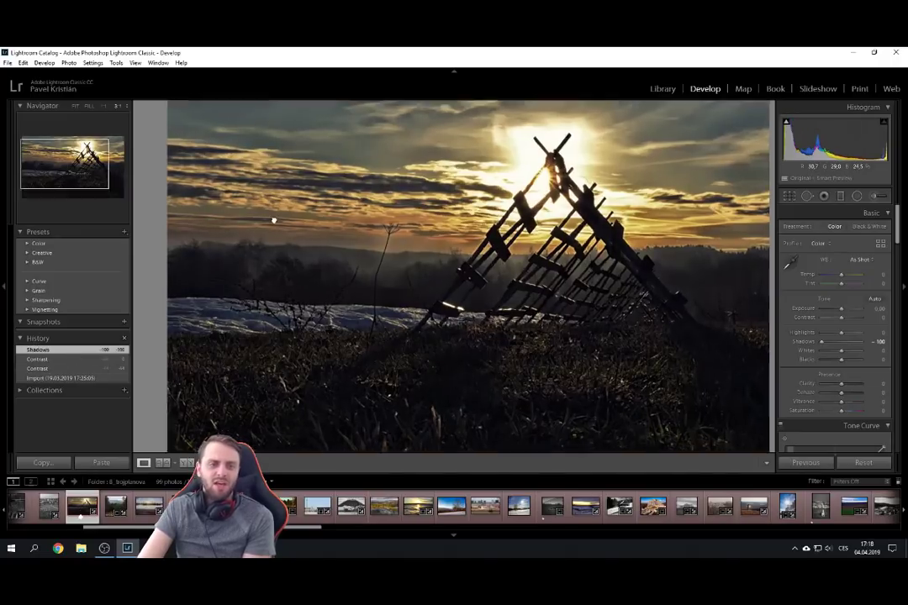
left_click_drag(472, 286, 430, 252)
left_click(430, 252)
left_click(363, 243)
left_click_drag(363, 243, 523, 379)
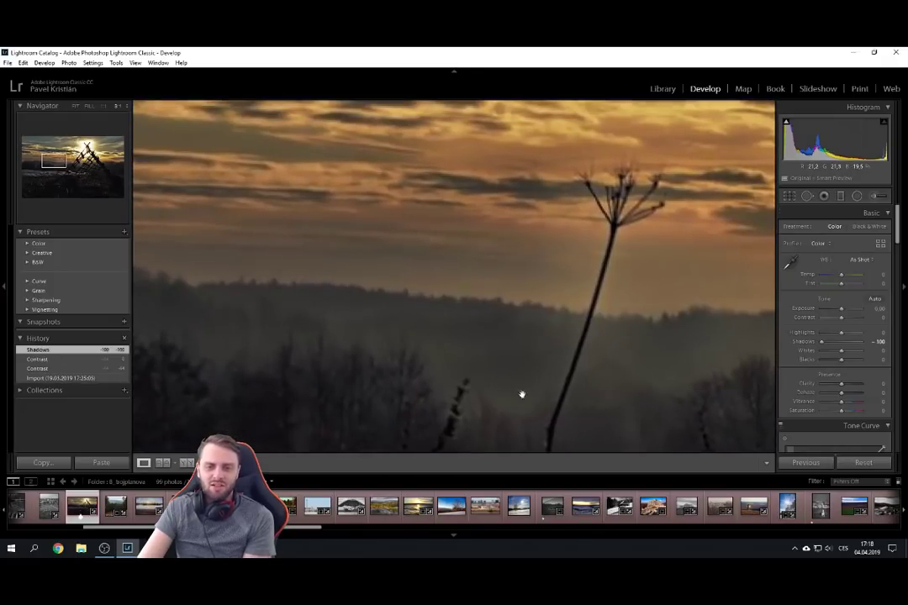
left_click(330, 262)
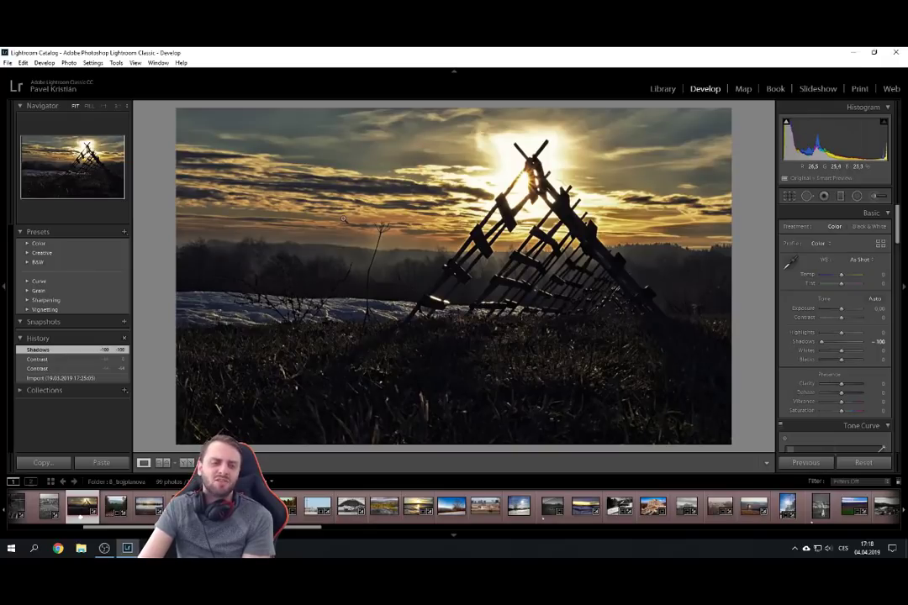
Check the sunset photo's dark treeline up close, then reset Shadows to 0.
left_click(267, 279)
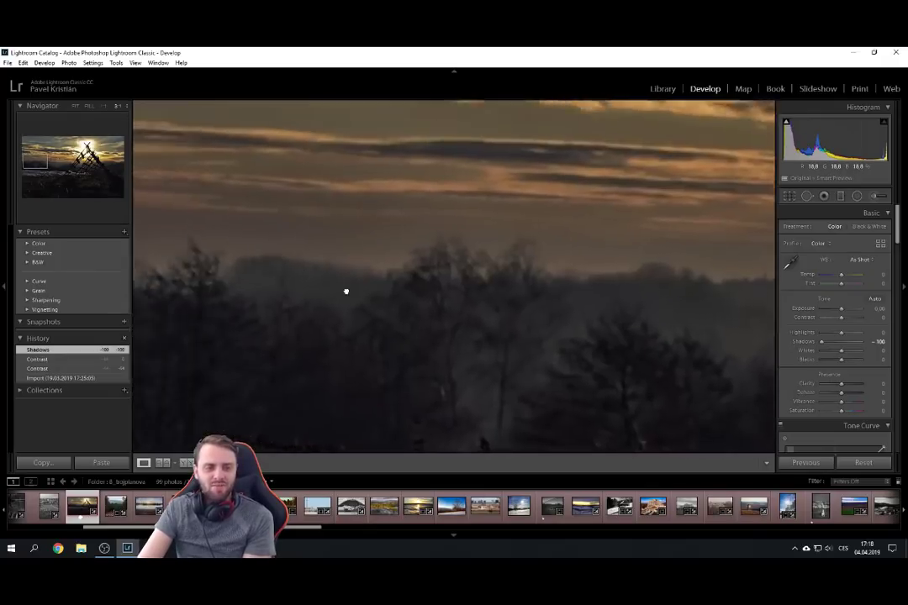
left_click(348, 267)
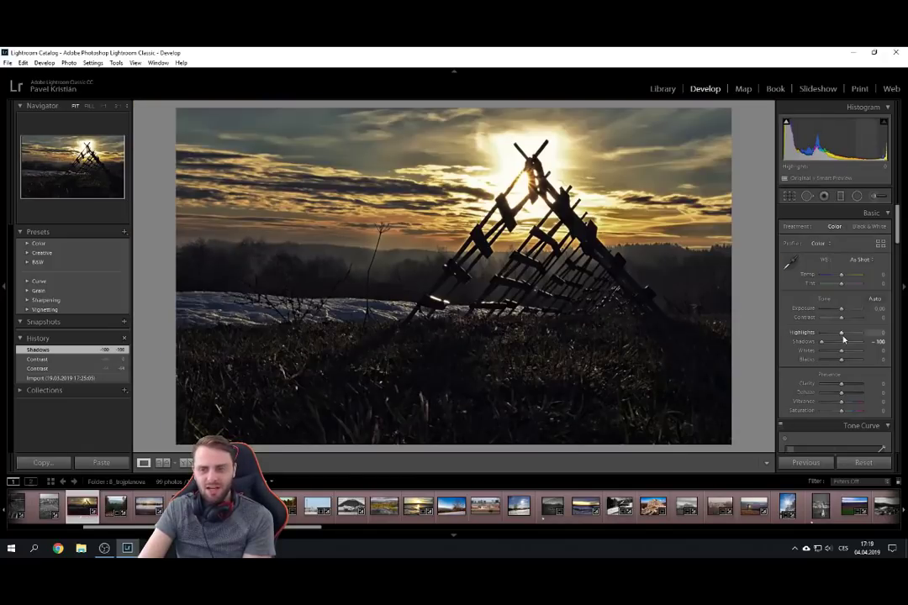
double_click(810, 343)
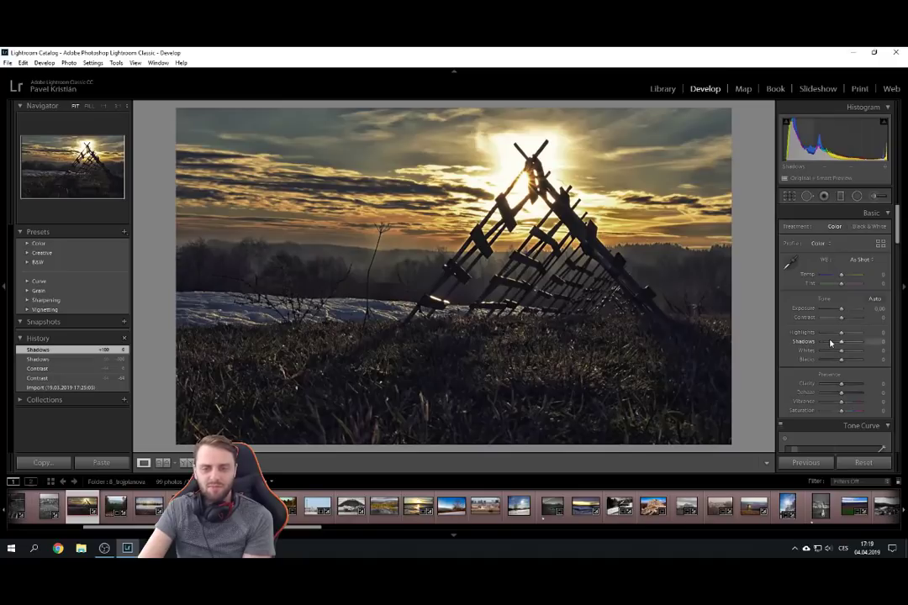
Try Shadows at +100 with Highlights at -100 on the sunset photo, then reset both sliders to 0.
left_click_drag(831, 344, 860, 342)
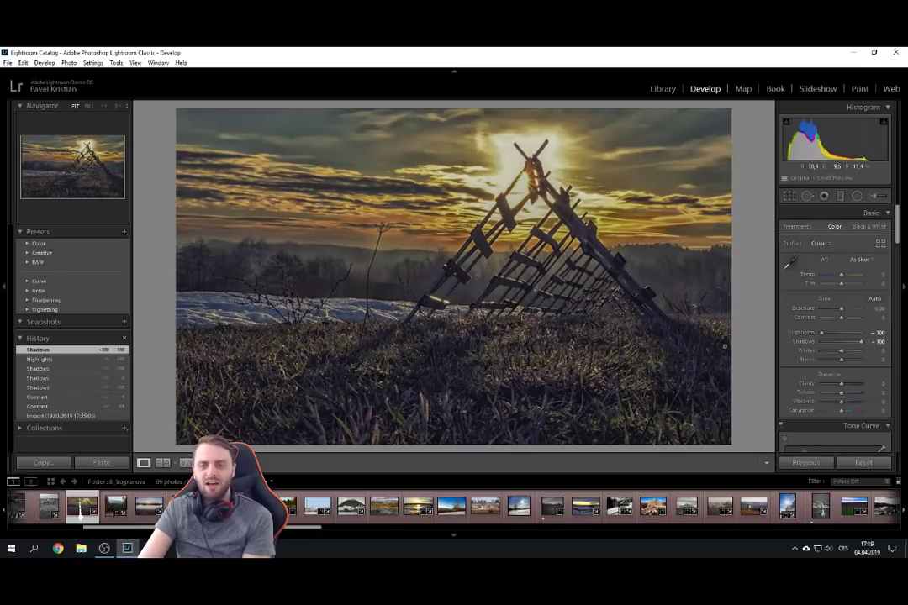
double_click(822, 341)
double_click(822, 333)
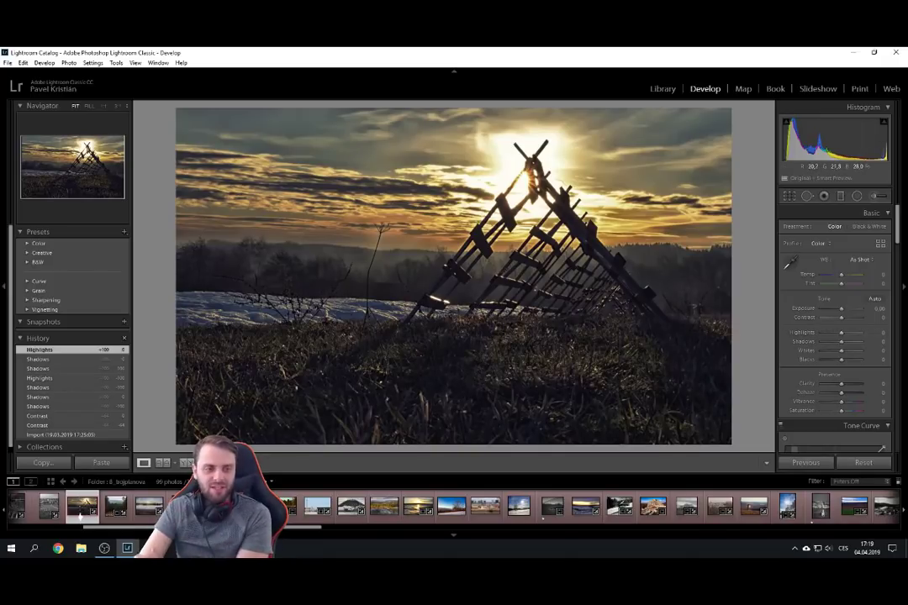
Return the sunset photo to its Import state and examine the misty hills and dry plant stalk up close.
left_click(52, 435)
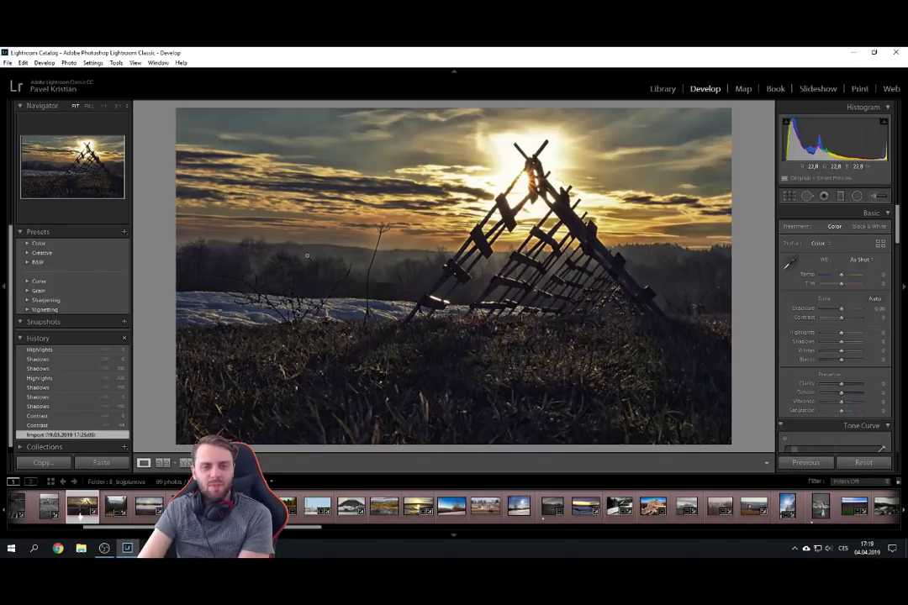
left_click(306, 255)
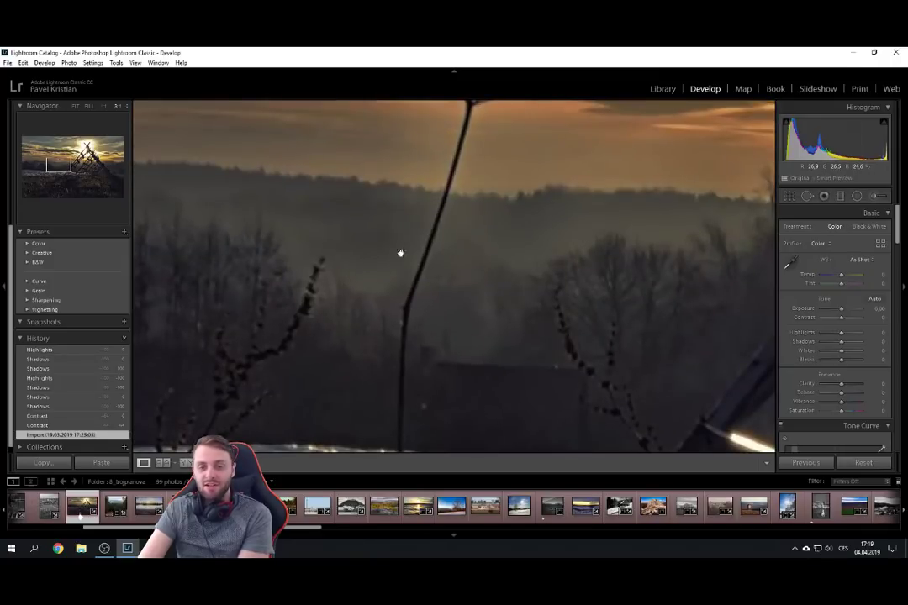
left_click(352, 182)
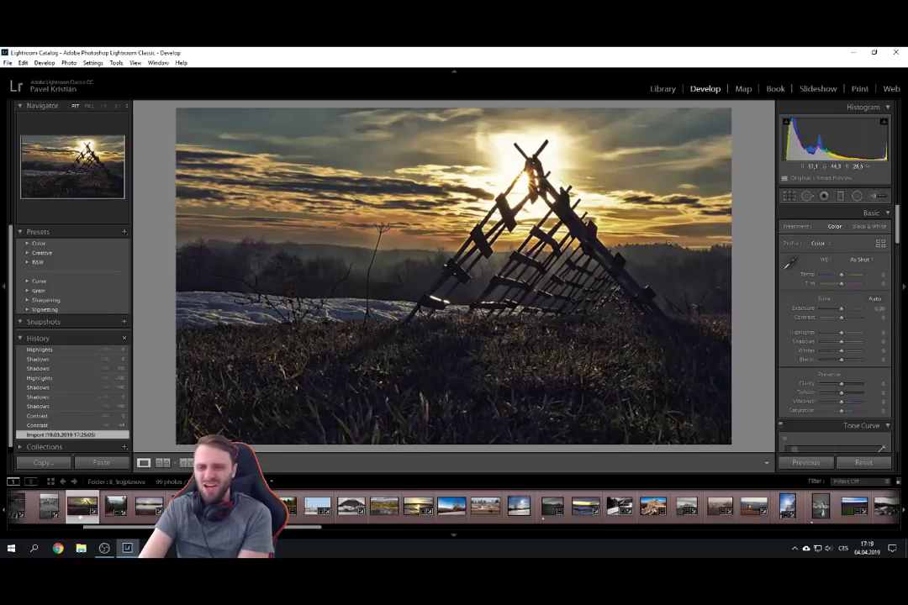
mouse_move(356, 265)
left_mouse_down()
mouse_move(379, 257)
mouse_move(420, 272)
mouse_move(320, 237)
mouse_move(376, 246)
mouse_move(360, 263)
left_mouse_up()
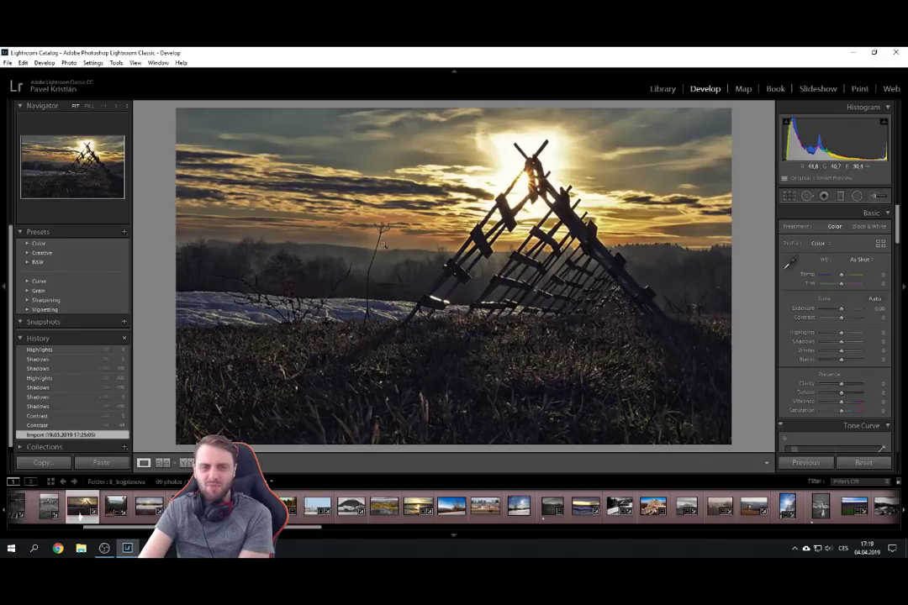
left_click(374, 237)
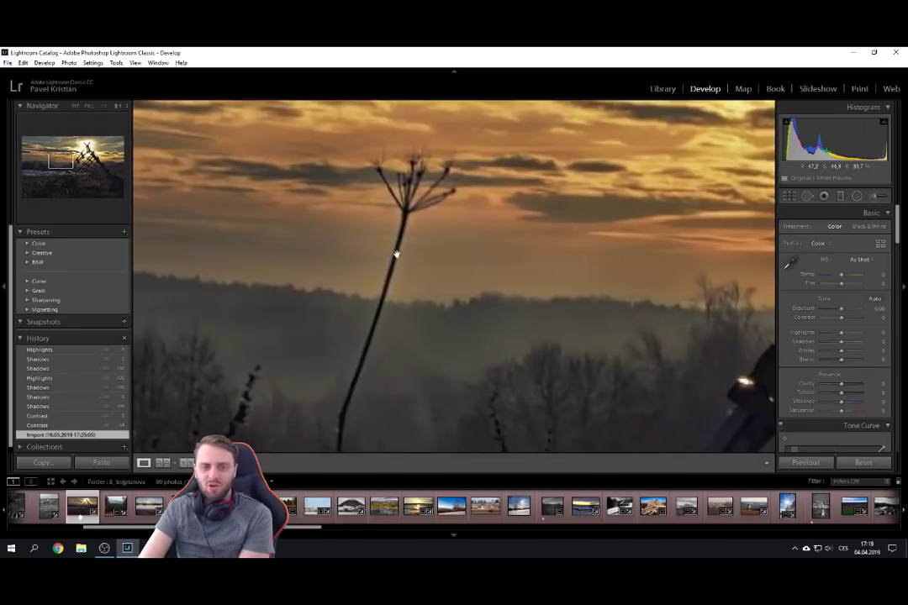
left_click(409, 175)
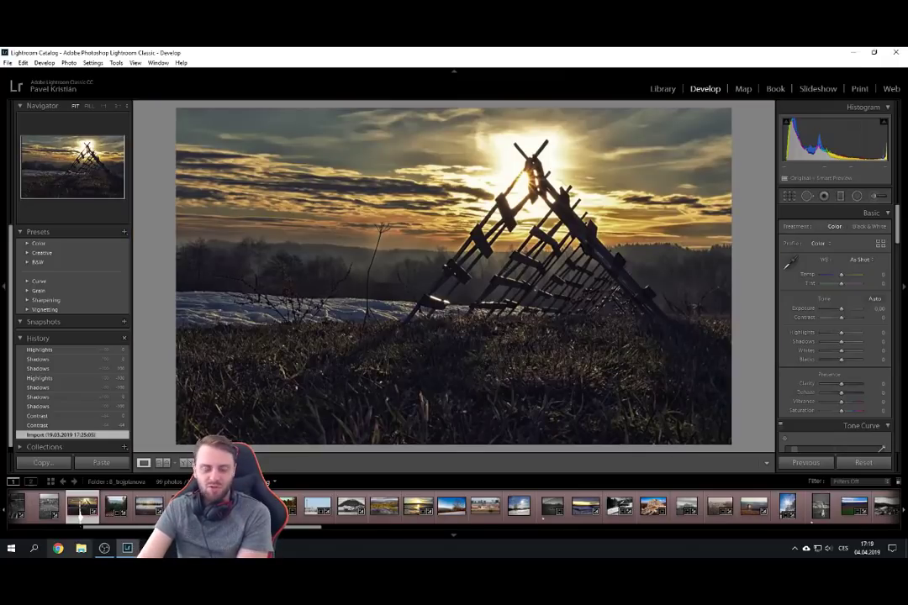
Open the forest clearing photo, compare its Import and latest Crop Rectangle states, and inspect the snowy saplings up close.
left_click(116, 507)
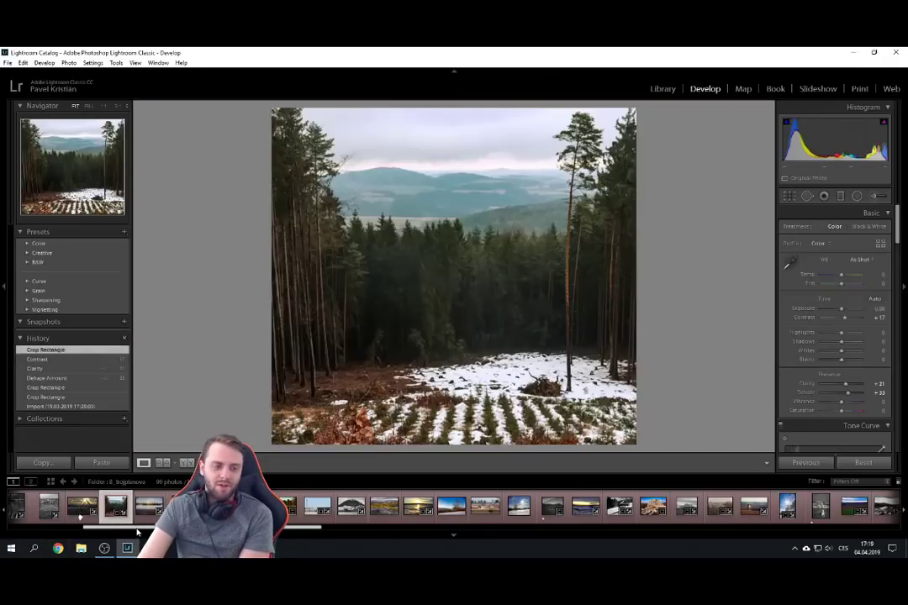
left_click(67, 407)
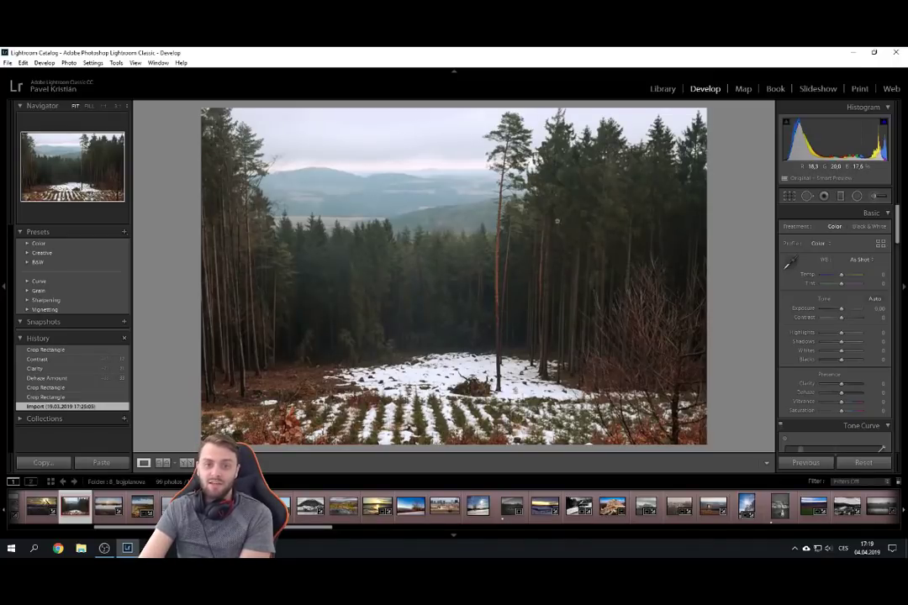
left_click(46, 350)
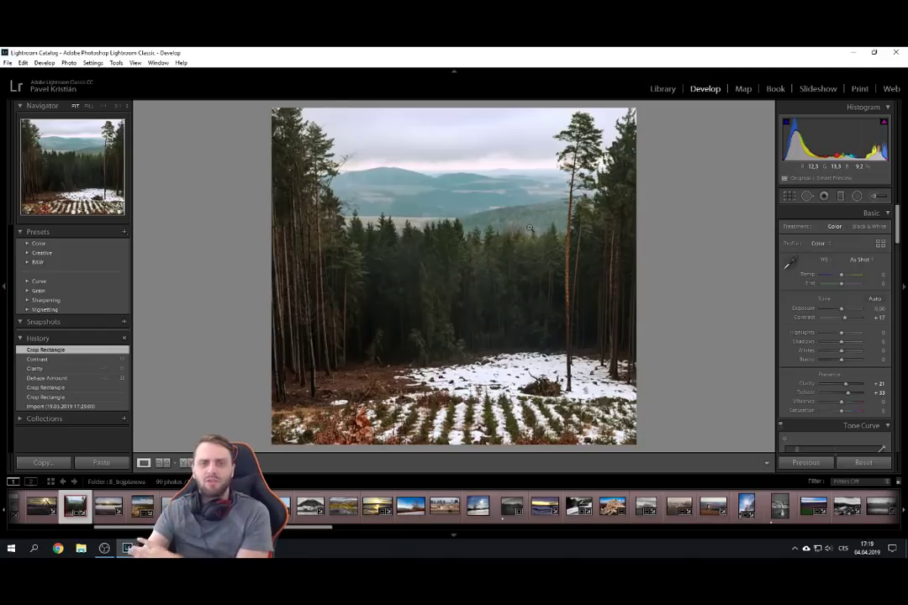
left_click(74, 406)
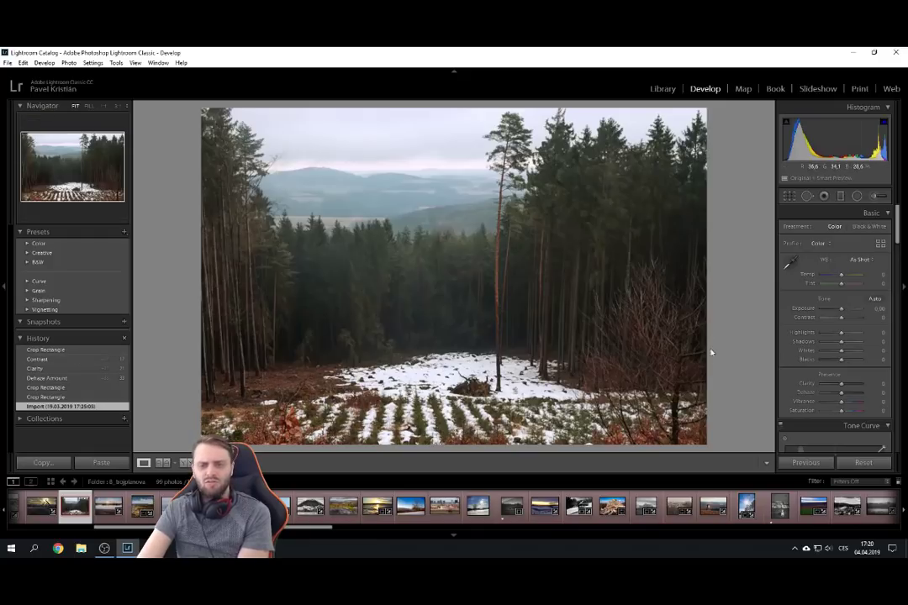
left_click(46, 349)
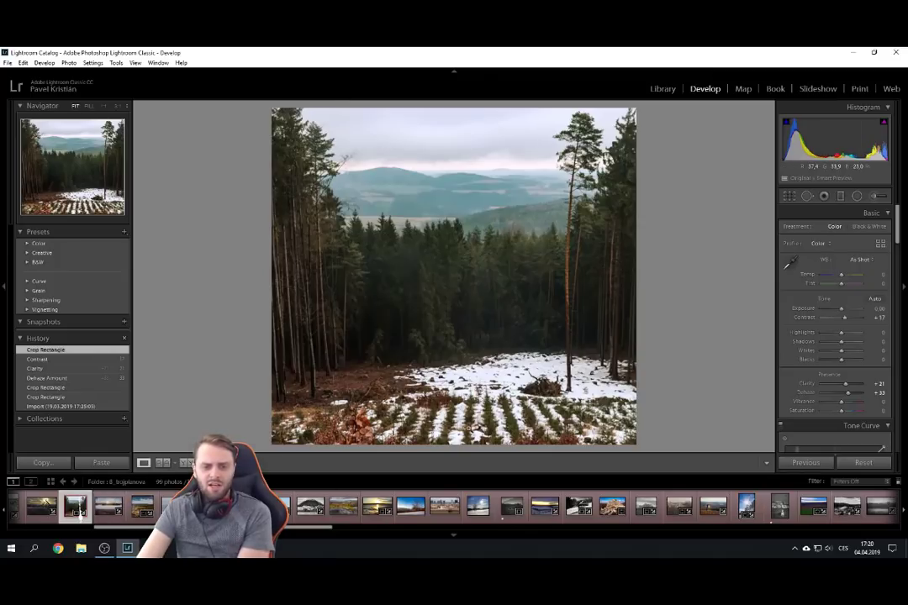
left_click(397, 364)
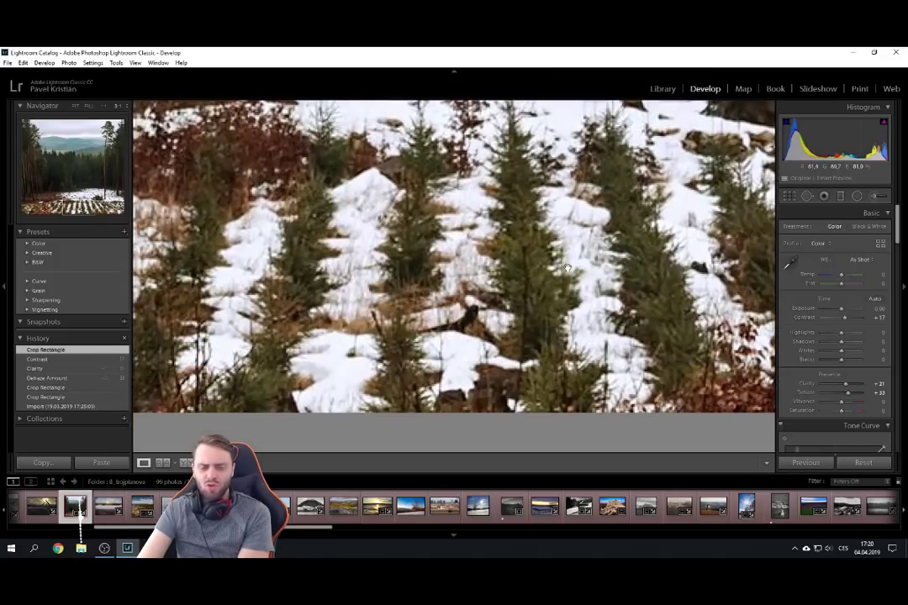
left_click(567, 267)
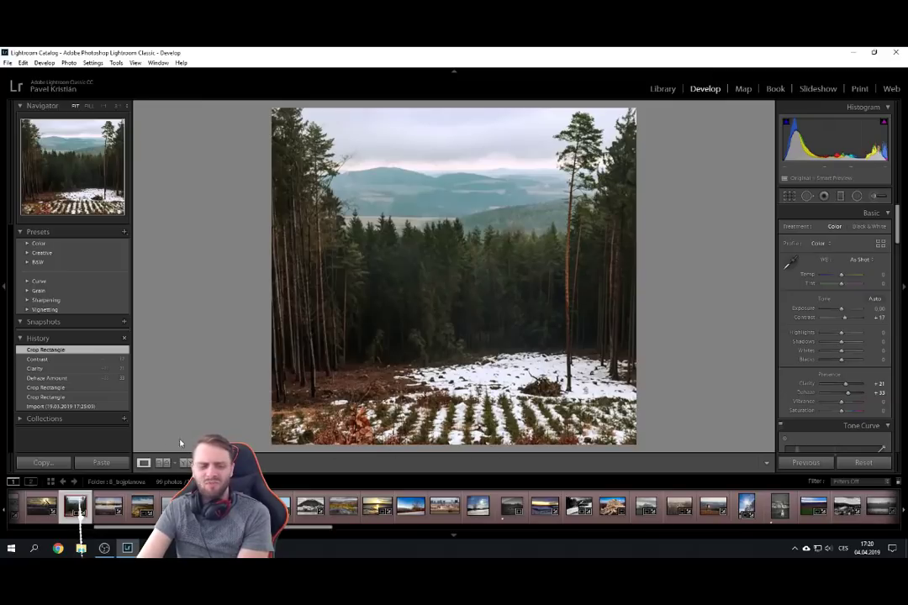
Open the river barge photo and compare its Import state with its most recent Clarity state.
left_click(108, 505)
scroll(135, 525, "down", 1)
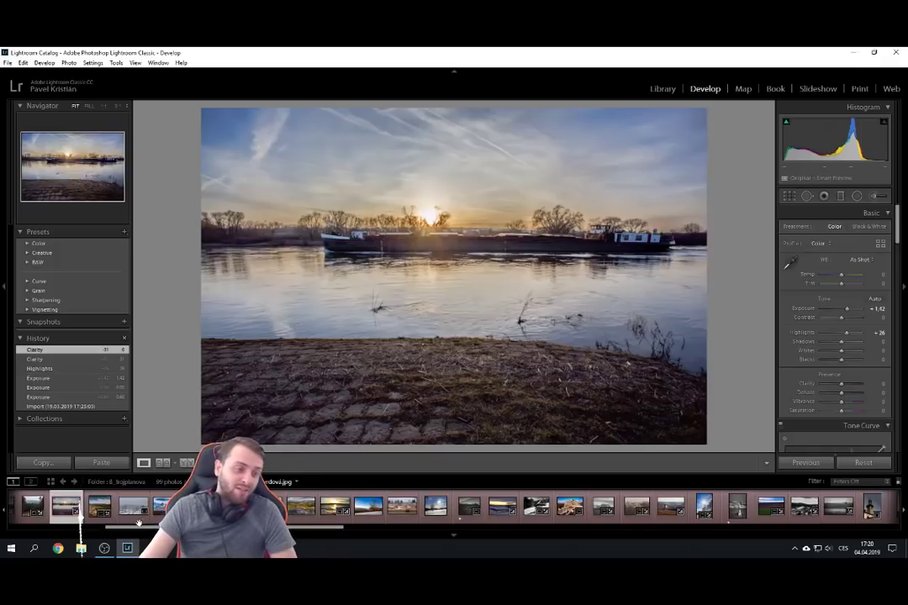
left_click(90, 406)
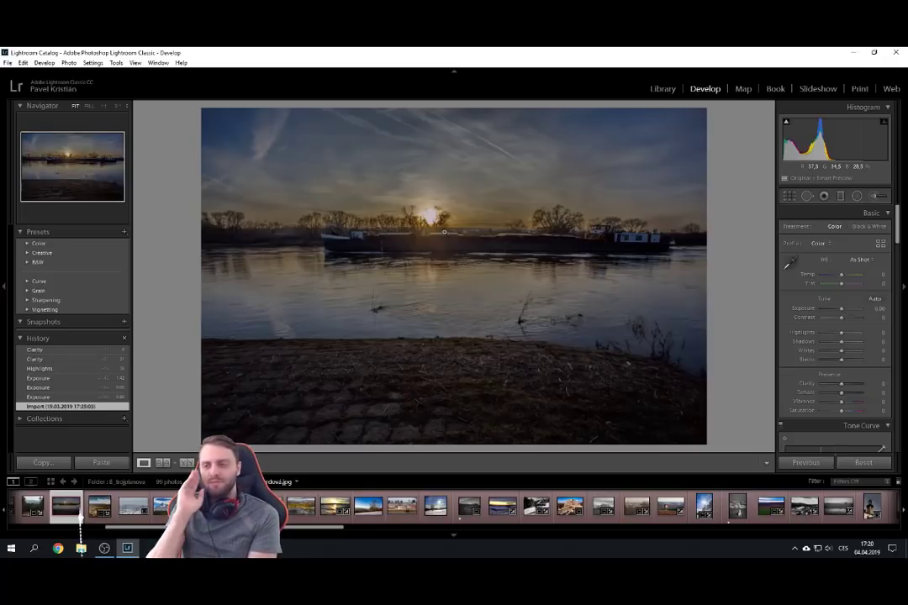
left_click(48, 352)
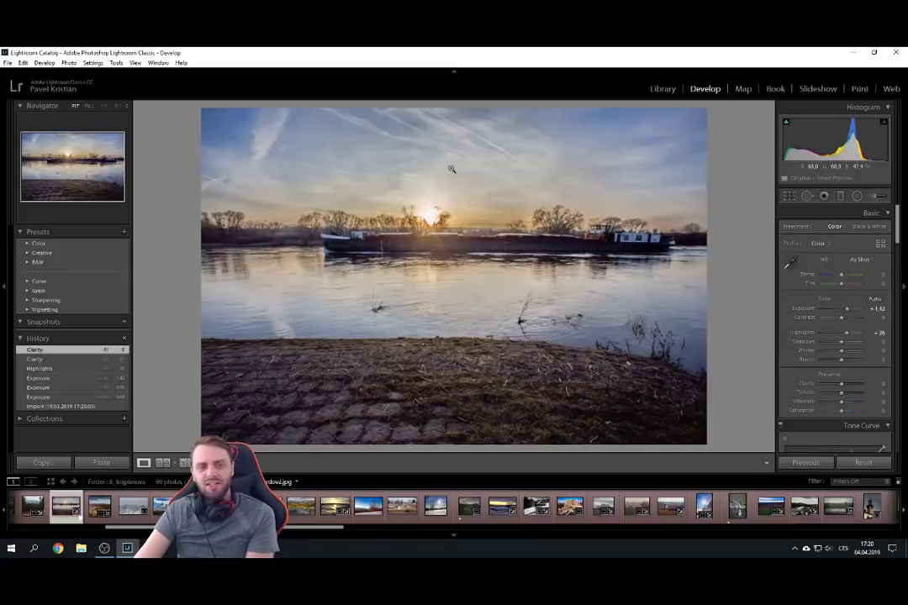
left_click(108, 407)
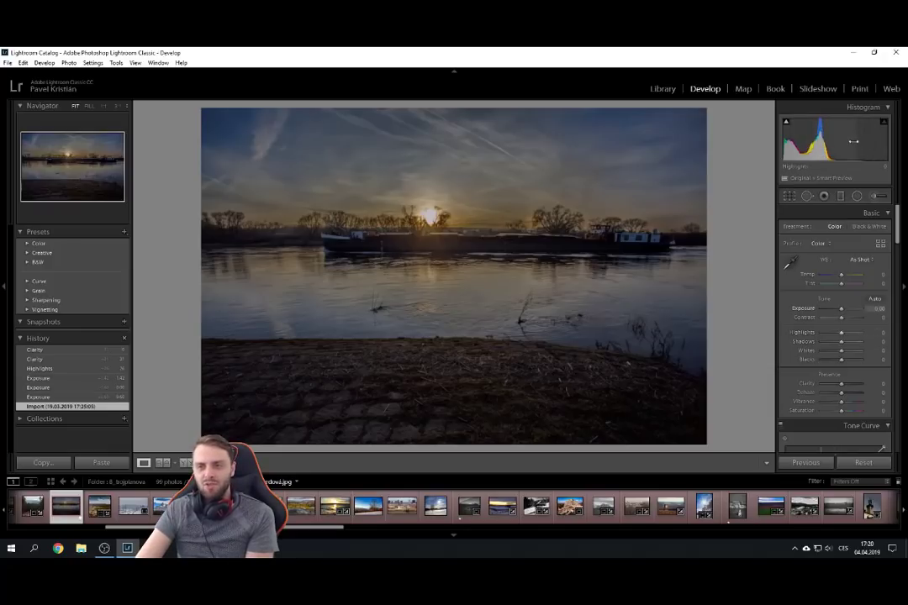
left_click(71, 351)
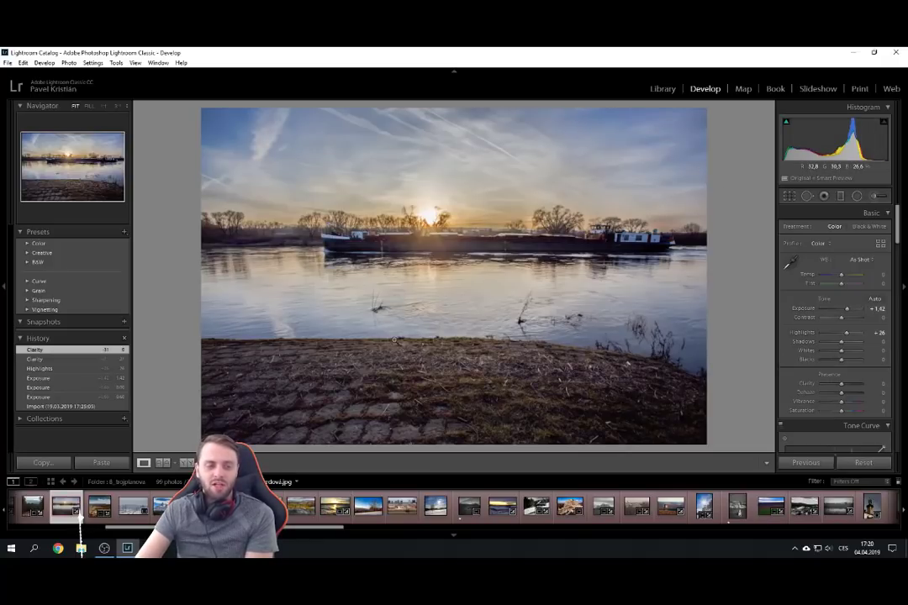
left_click(84, 408)
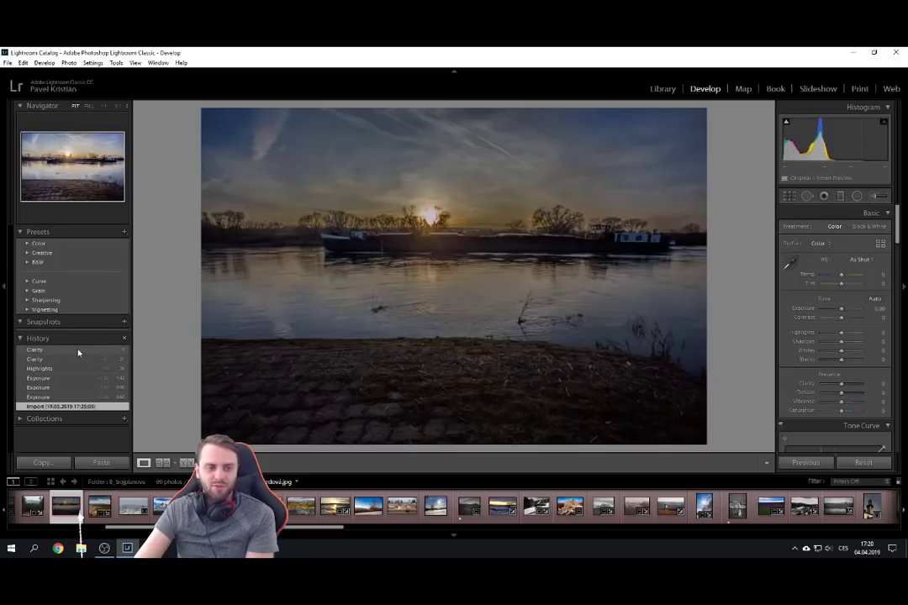
left_click(77, 350)
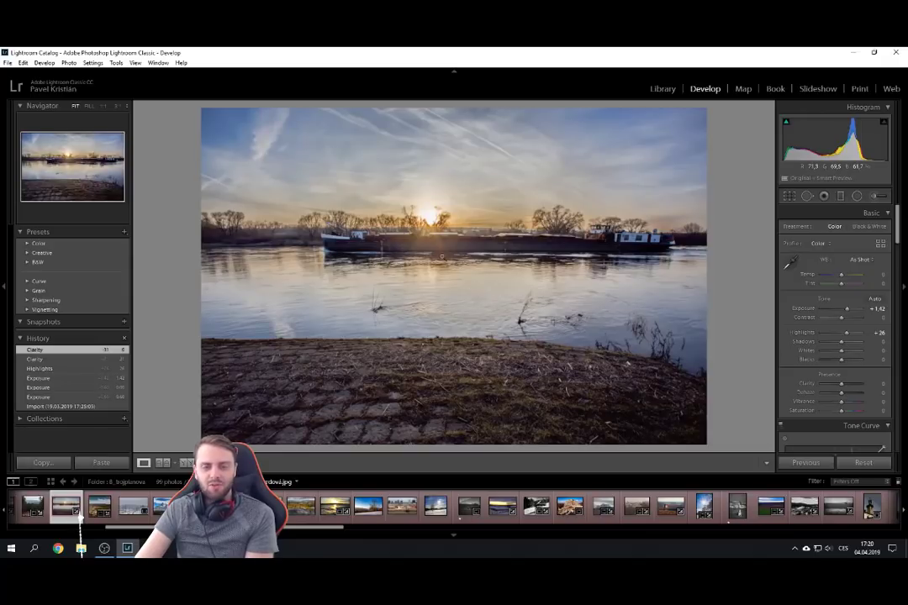
Examine the barge, its bow and the wooded riverbank up close in the edited version, then return to the whole image.
left_click(258, 258)
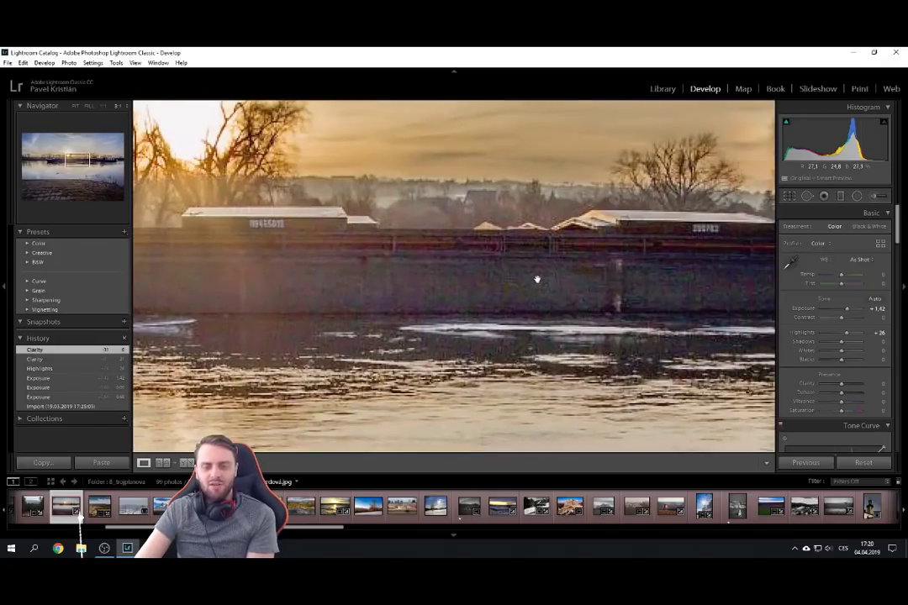
left_click_drag(537, 279, 515, 277)
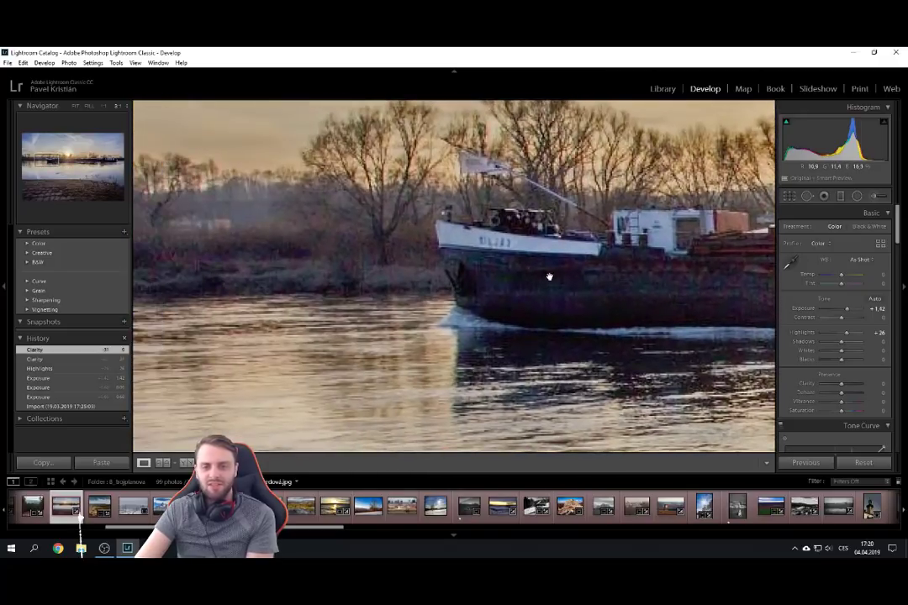
left_click_drag(374, 266, 606, 298)
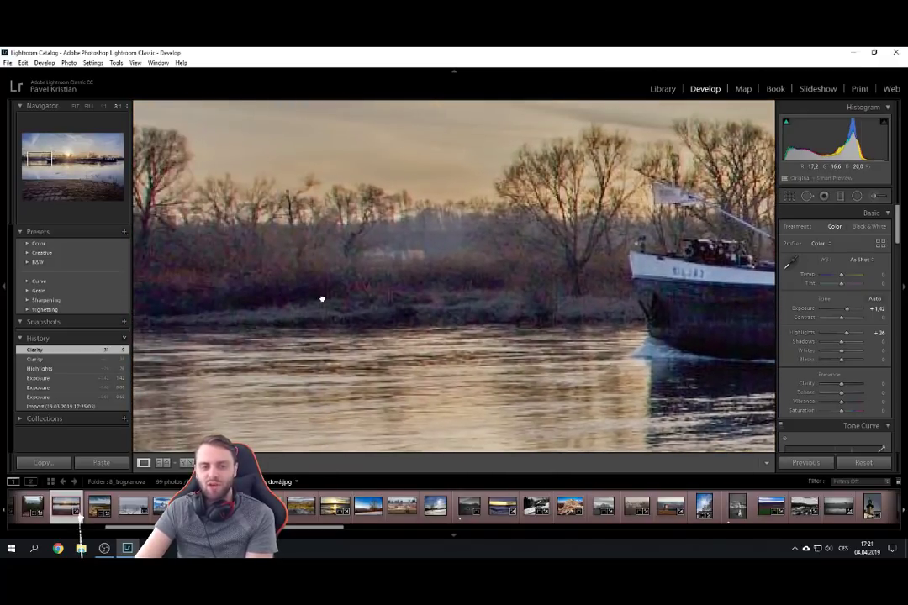
left_click(320, 298)
left_click(260, 243)
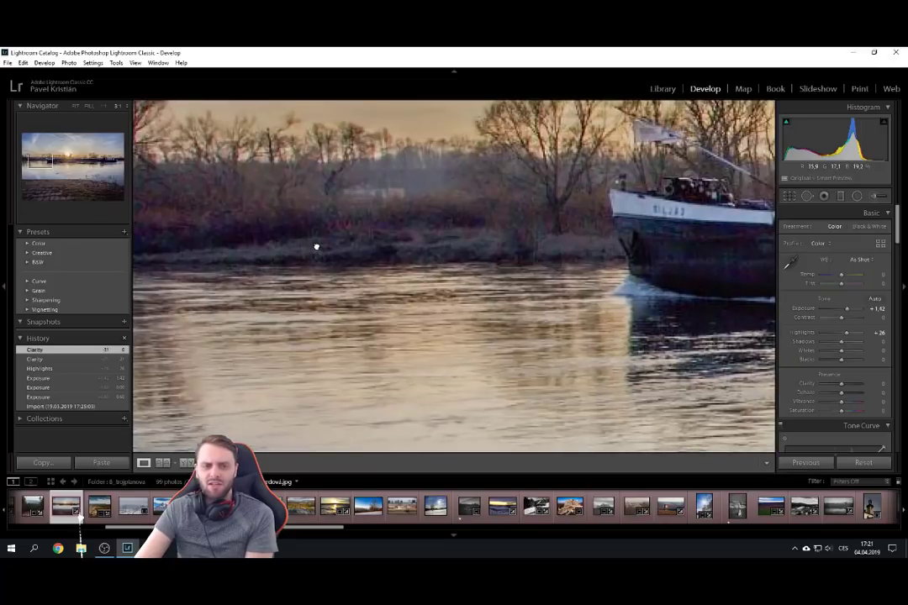
left_click(314, 247)
left_click(248, 236)
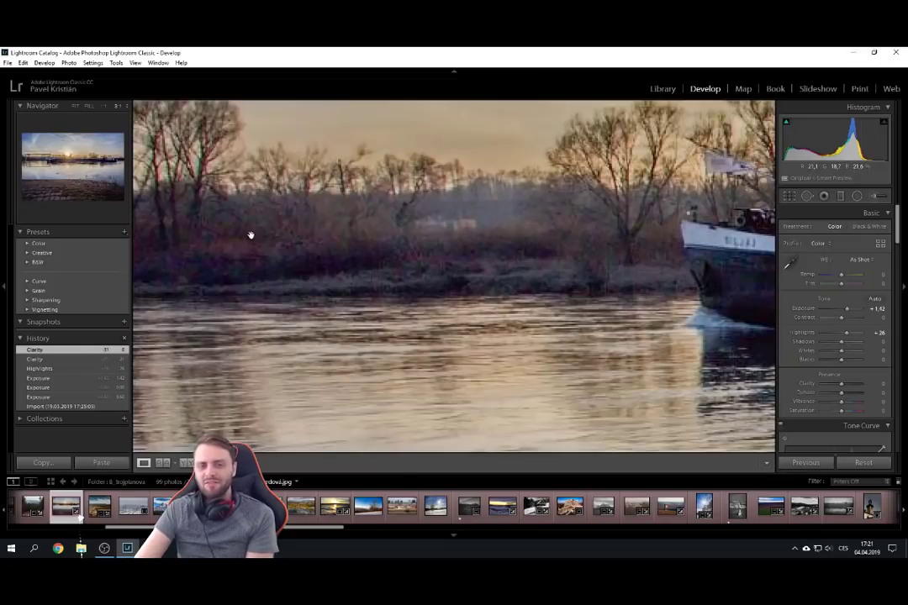
left_click_drag(649, 271, 523, 294)
left_click(523, 294)
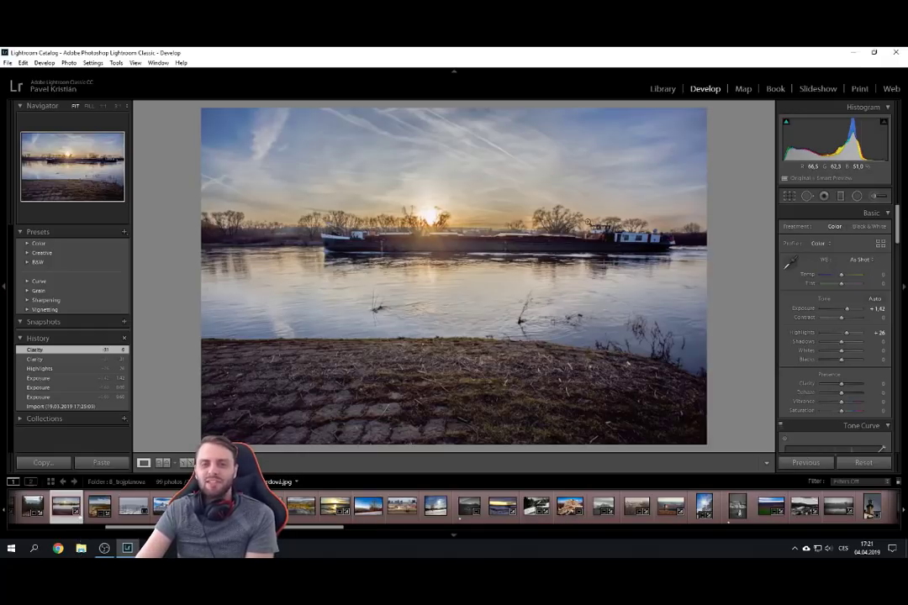
Compare the riverbank beside the barge's bow up close in the Import state and the latest Clarity state.
left_click(80, 406)
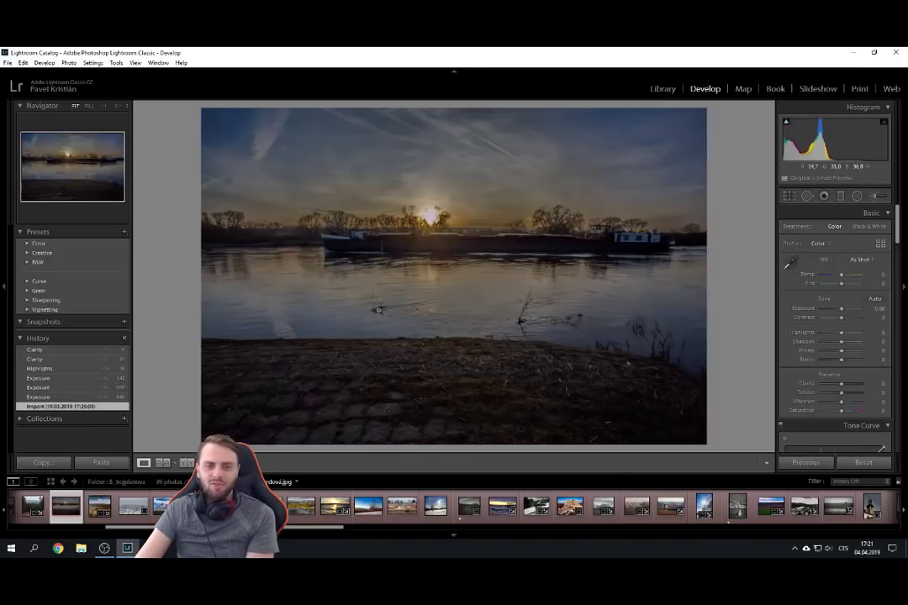
left_click(378, 309)
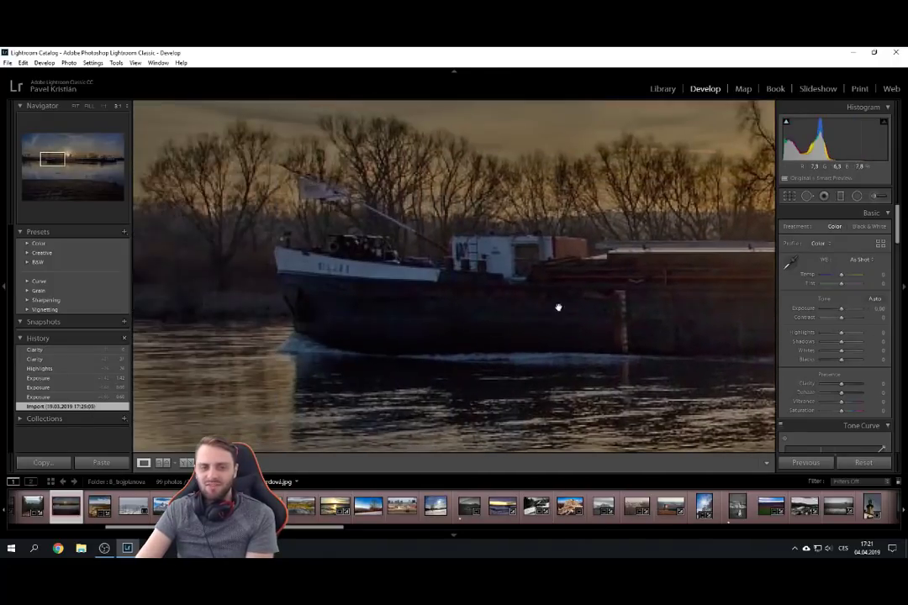
left_click_drag(237, 291, 547, 300)
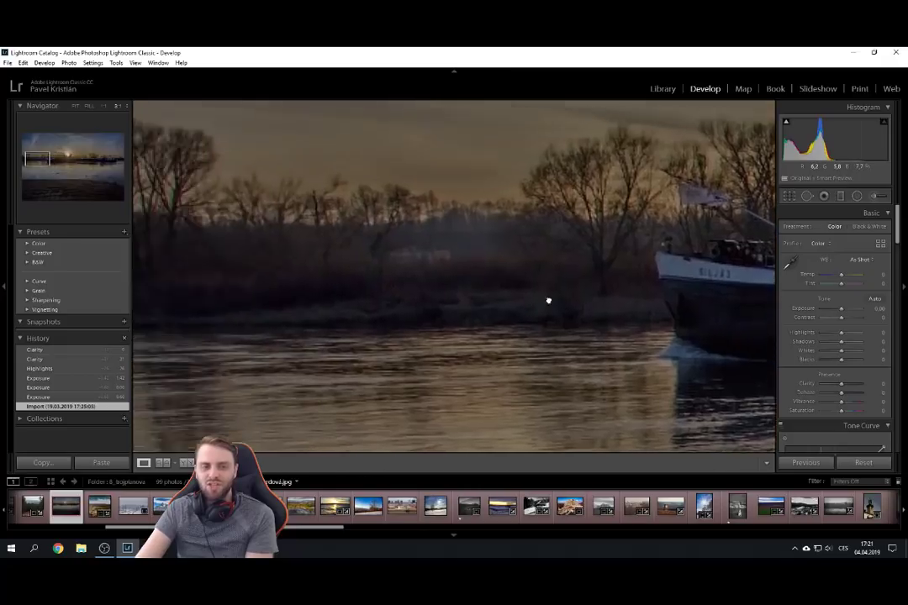
left_click(74, 350)
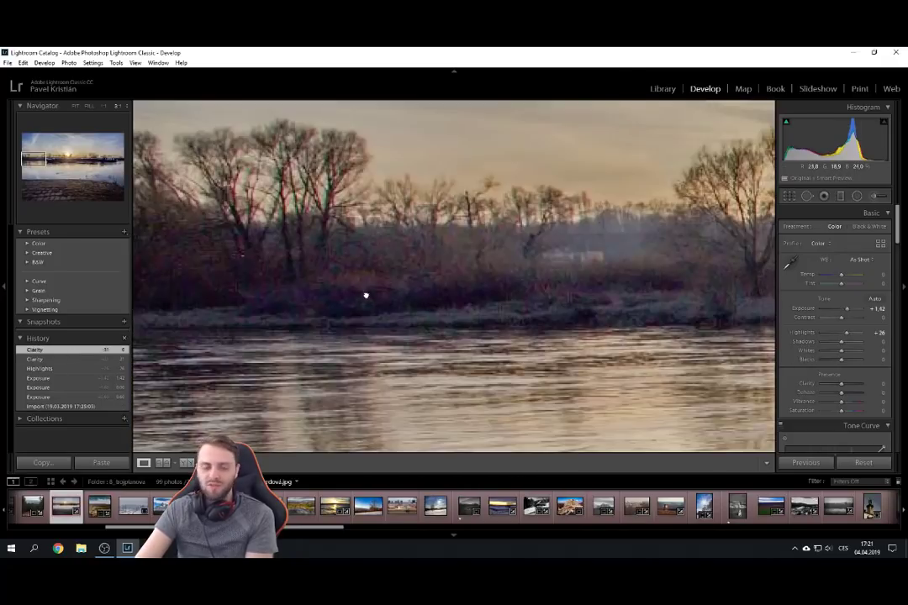
Leave the barge close-up, open the landscape photo with the fallen log, and compare its Import state with its Highlights state.
left_click(366, 295)
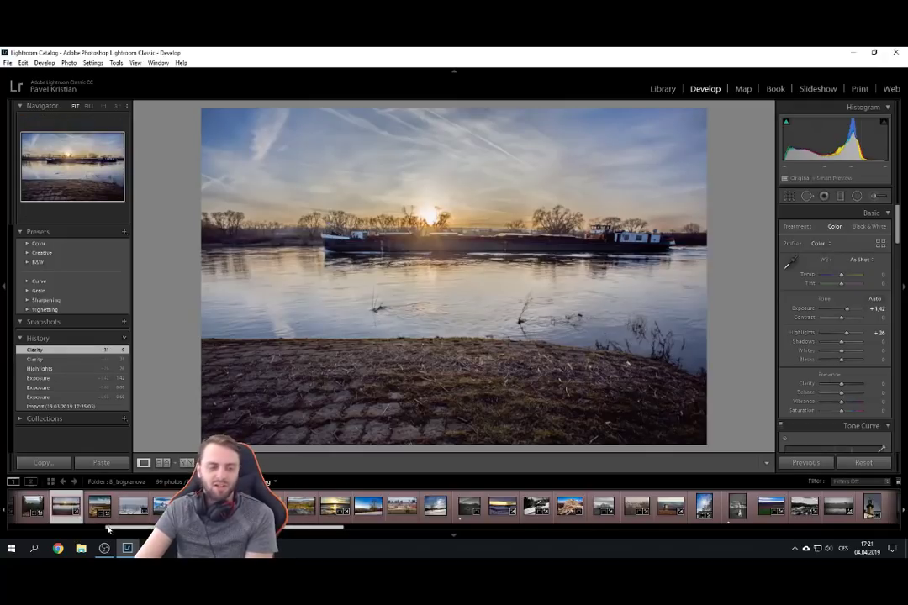
scroll(82, 517, "down", 2)
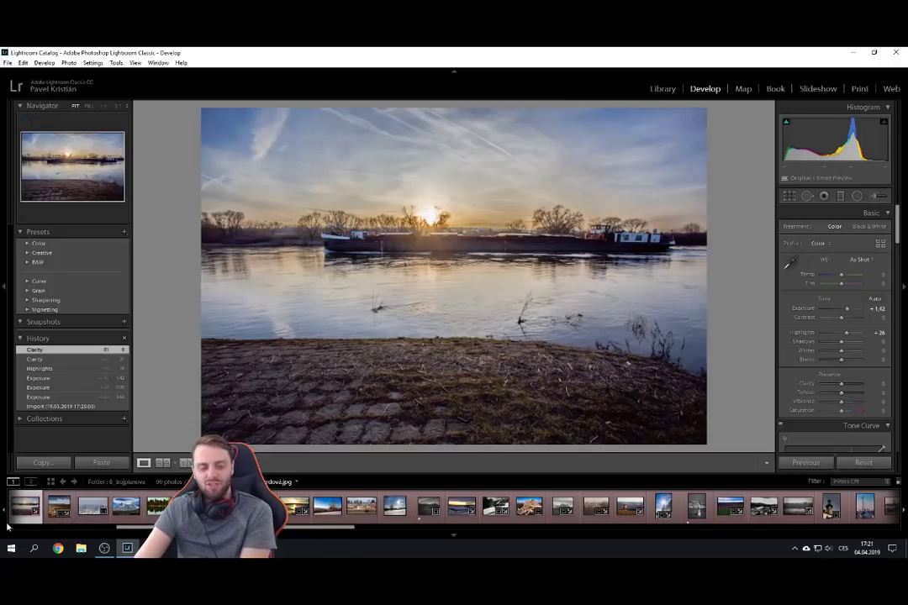
left_click(60, 522)
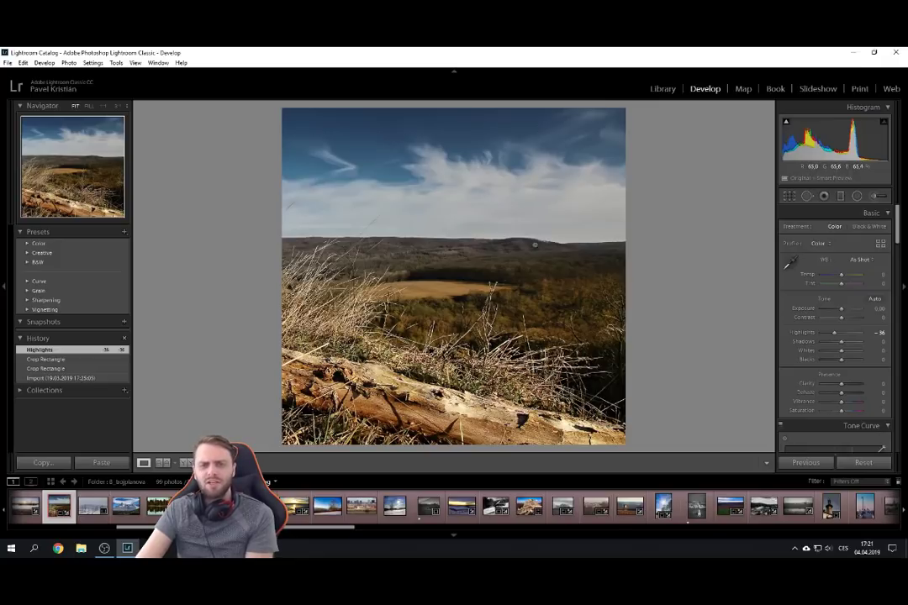
left_click(94, 378)
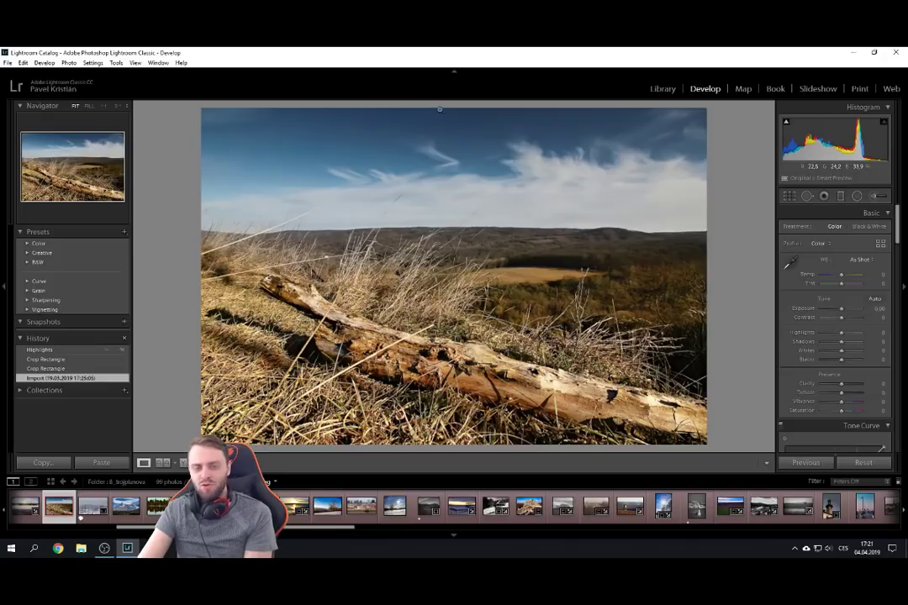
left_click(79, 349)
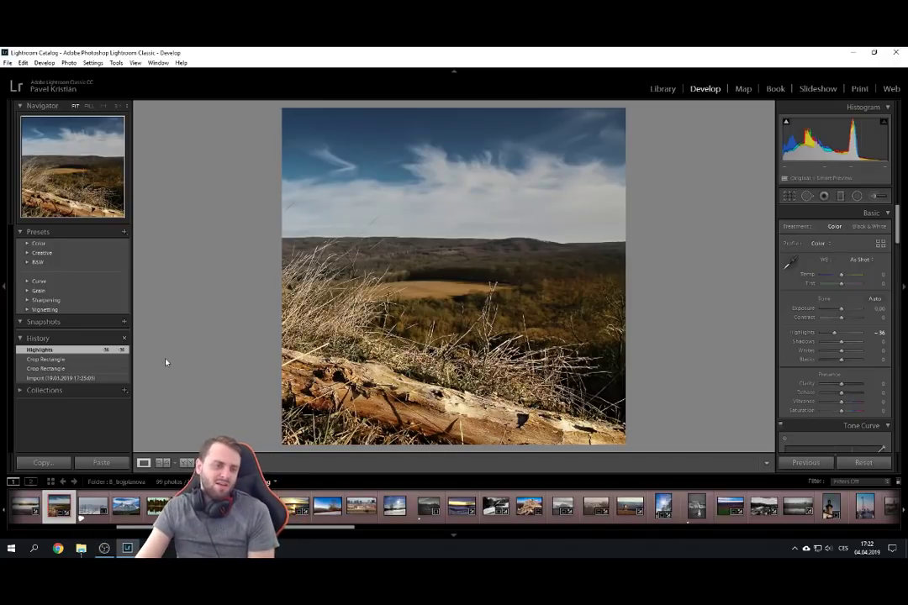
Open the snowy road photo with bare trees and compare its Import and Crop Rectangle states twice.
left_click(91, 520)
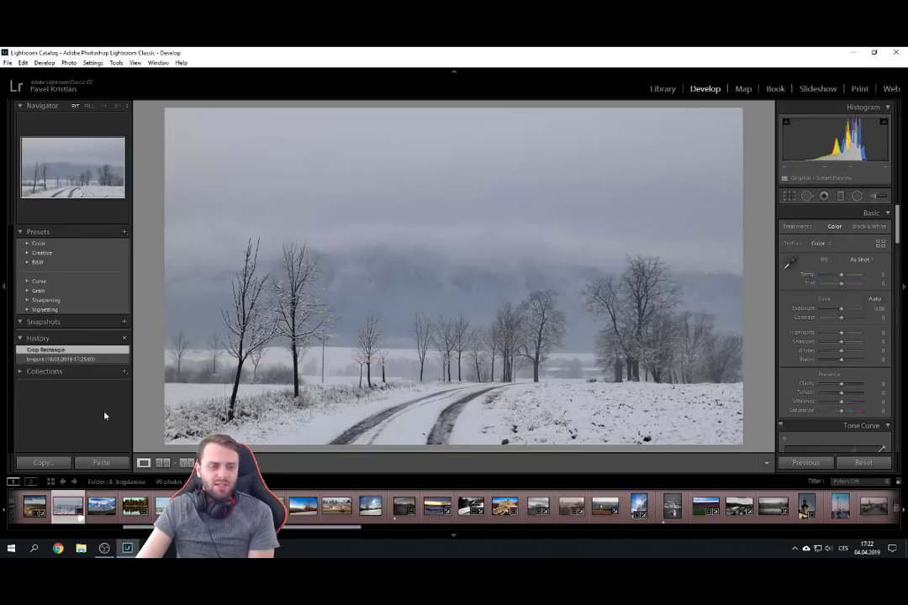
left_click(89, 359)
left_click(92, 351)
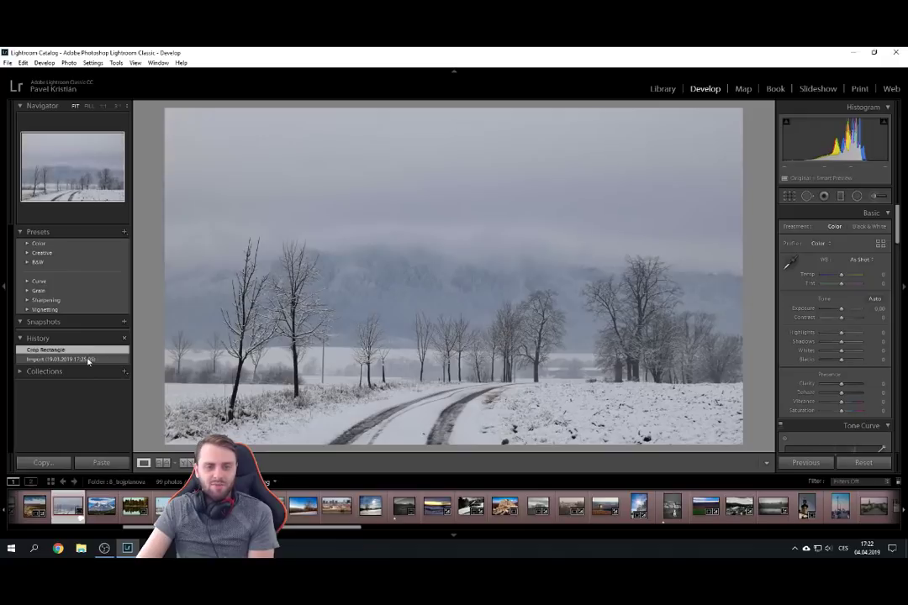
left_click(86, 358)
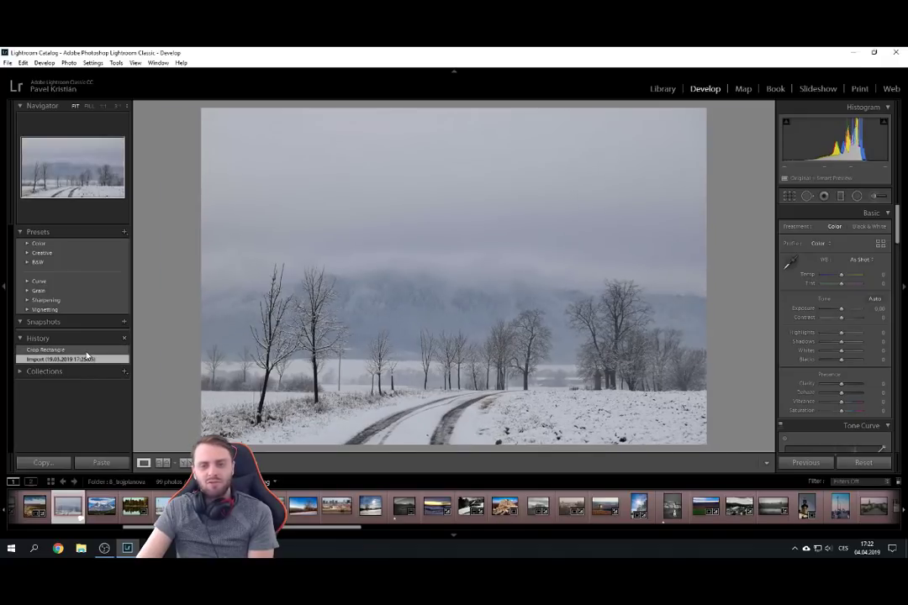
left_click(86, 353)
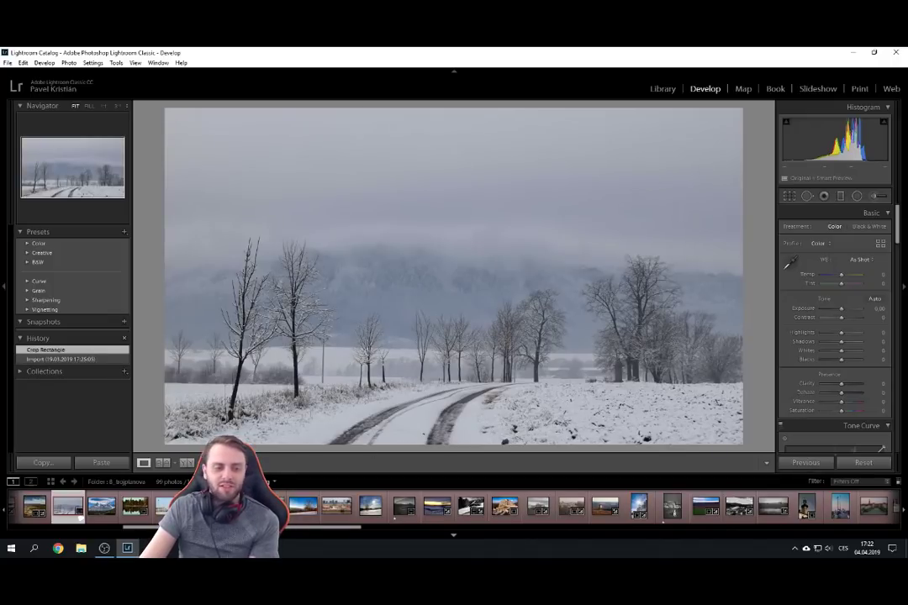
Open the snowy mountain photo and check its composition against the crop grid without changing the crop.
scroll(404, 506, "down", 1)
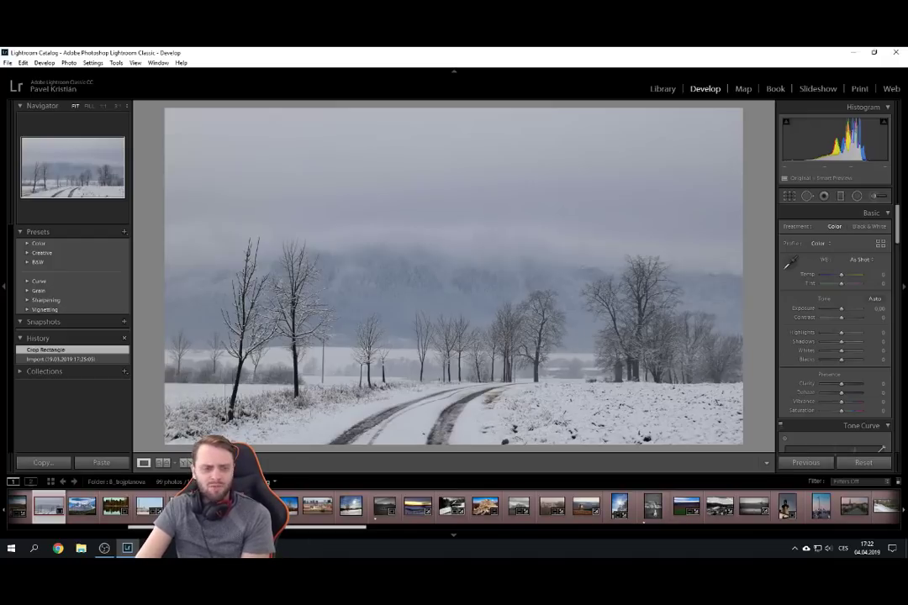
left_click(84, 508)
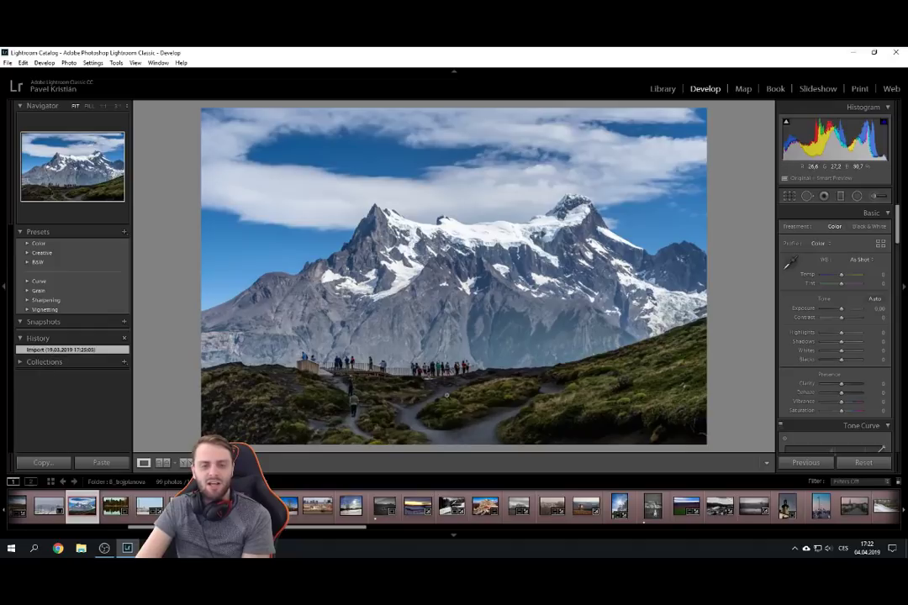
left_click(789, 197)
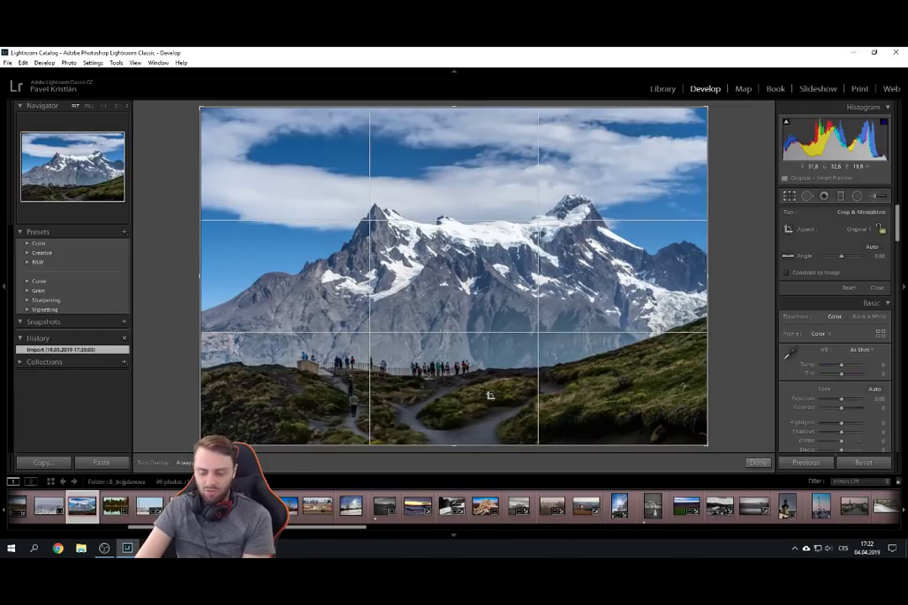
key("r")
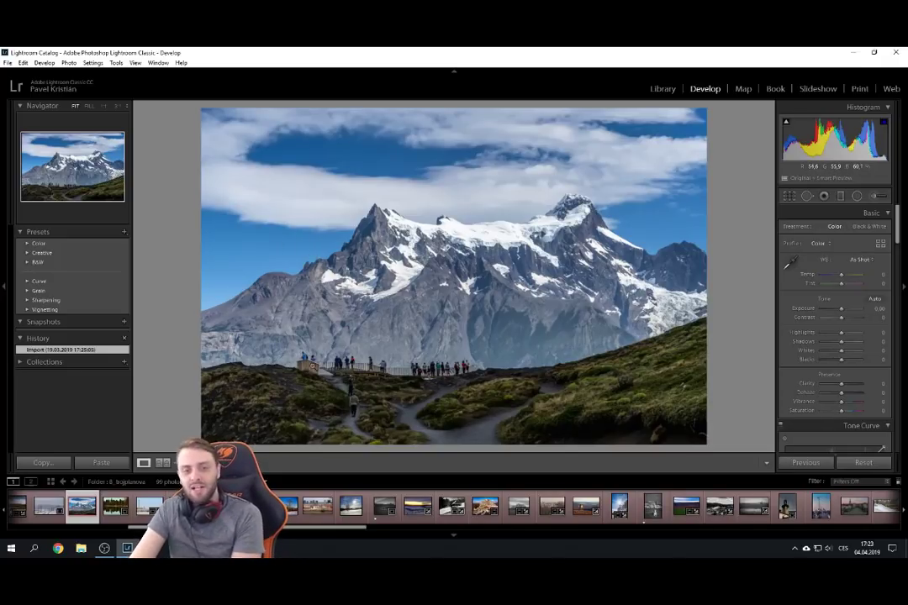
Examine the people on the wooden viewing platform below the mountain up close, then return to the whole image.
left_click_drag(375, 374, 463, 356)
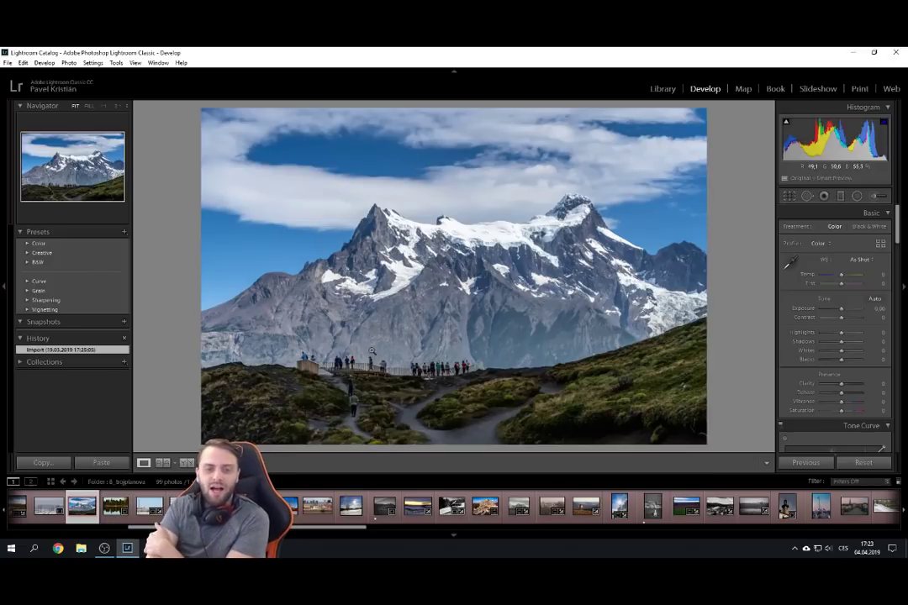
left_click_drag(371, 351, 445, 335)
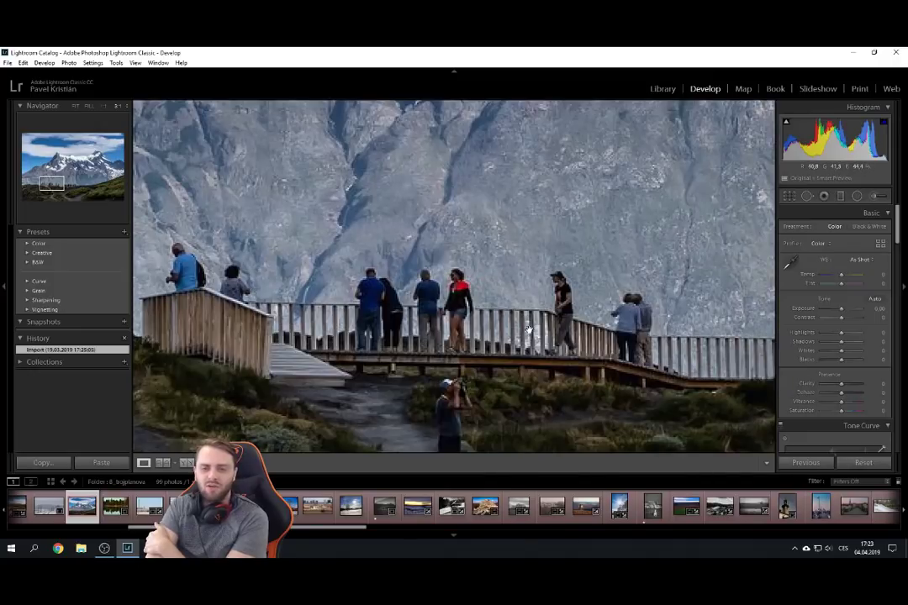
left_click(640, 303)
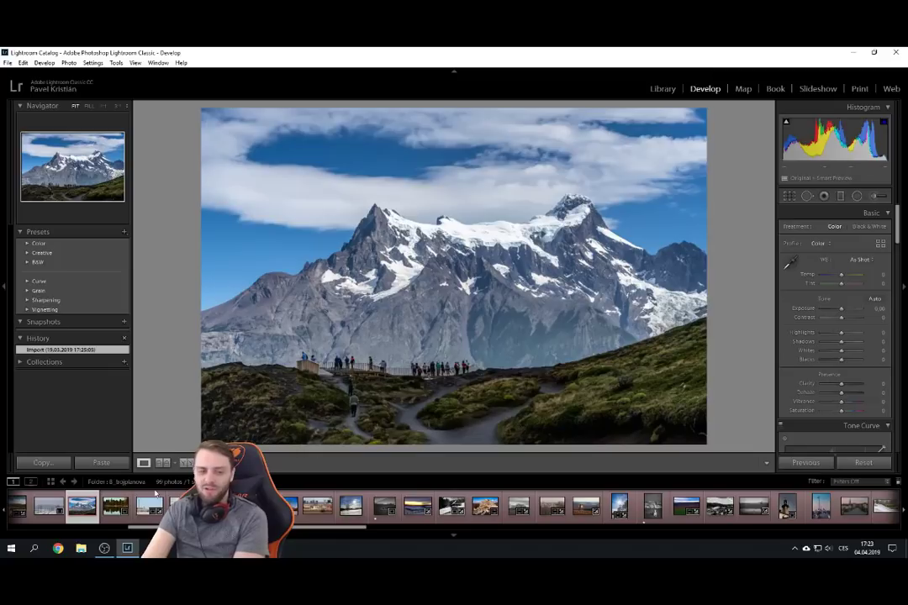
Open the photo of the forest reflected in the lake and compare its Import state with its latest Crop Rectangle state.
left_click(114, 511)
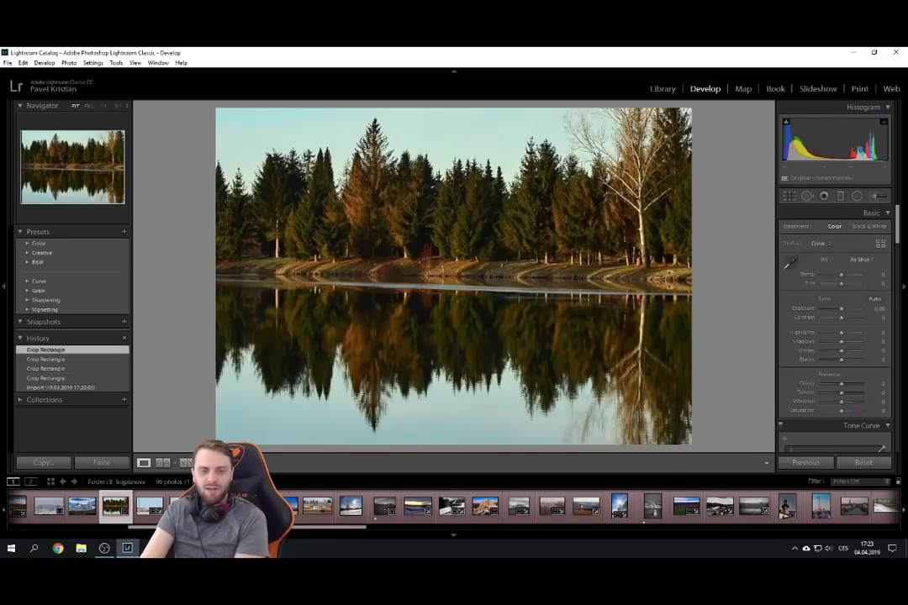
scroll(454, 506, "down", 1)
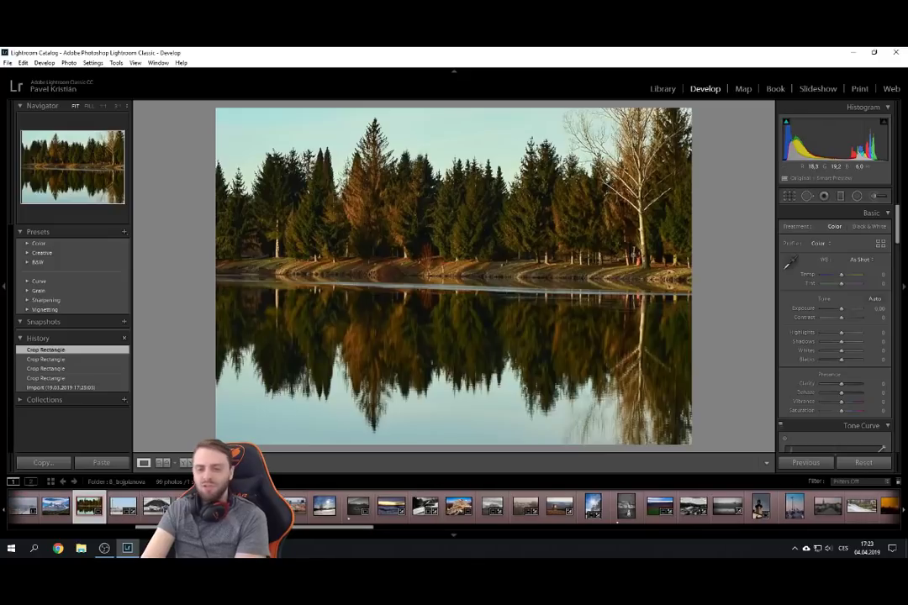
left_click(63, 388)
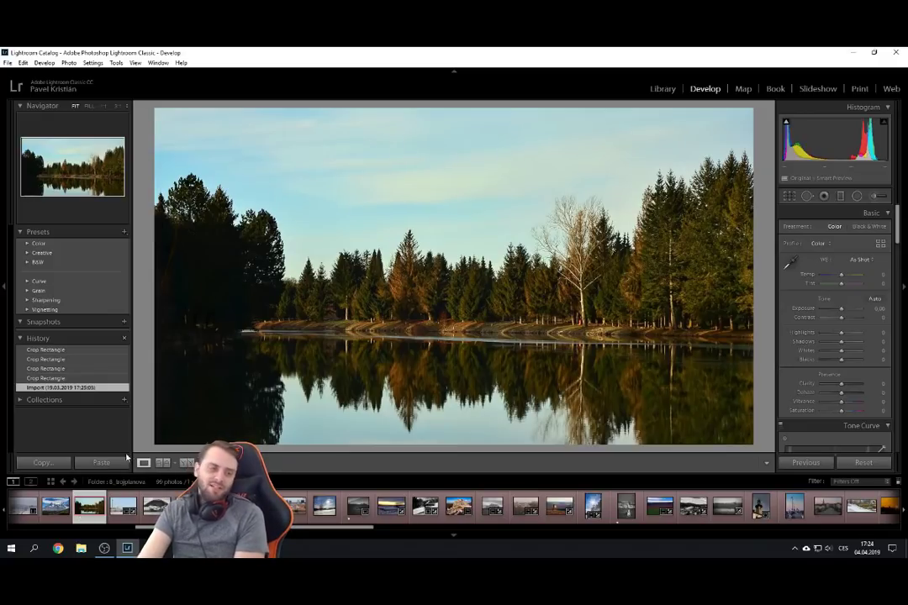
left_click(87, 352)
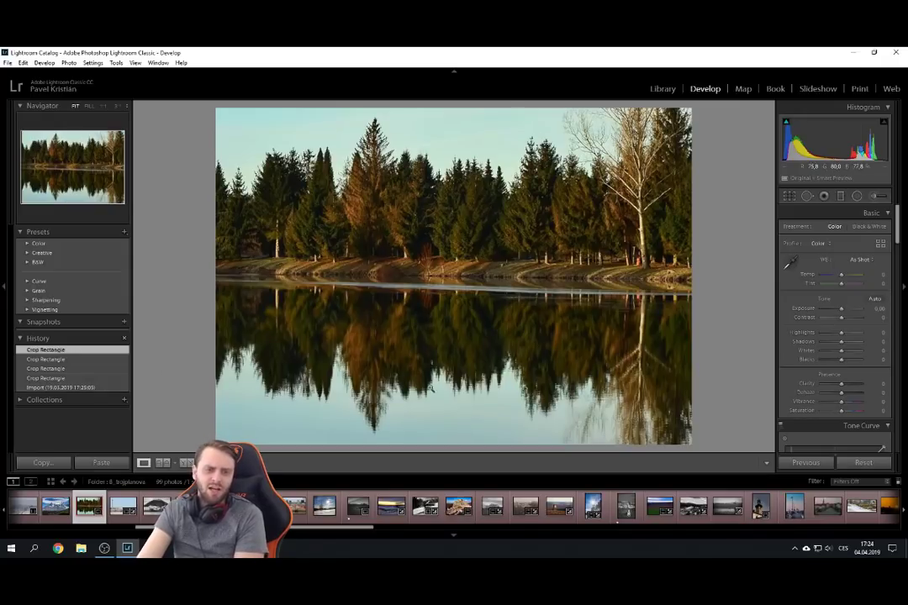
left_click(90, 399)
left_click(84, 390)
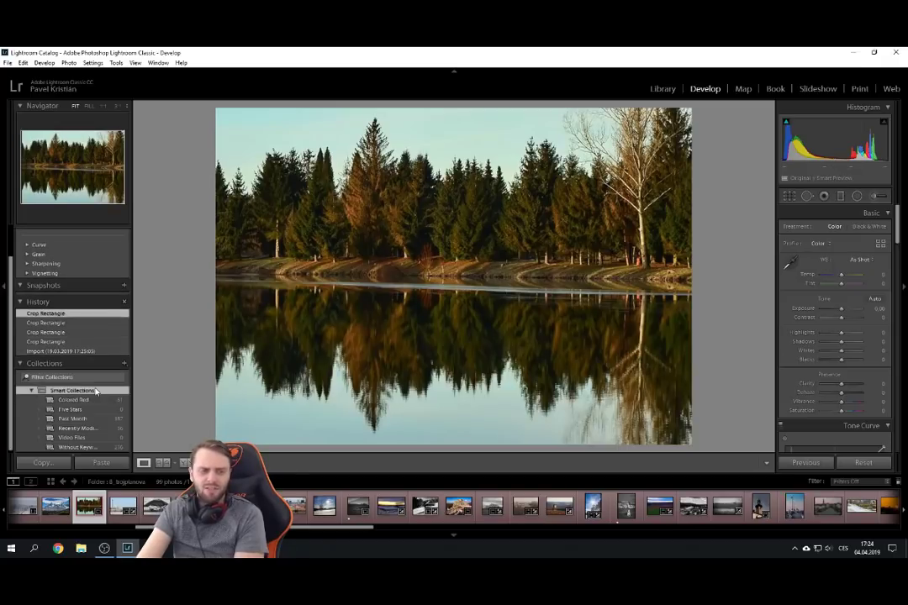
left_click(59, 350)
left_click_drag(568, 530, 414, 445)
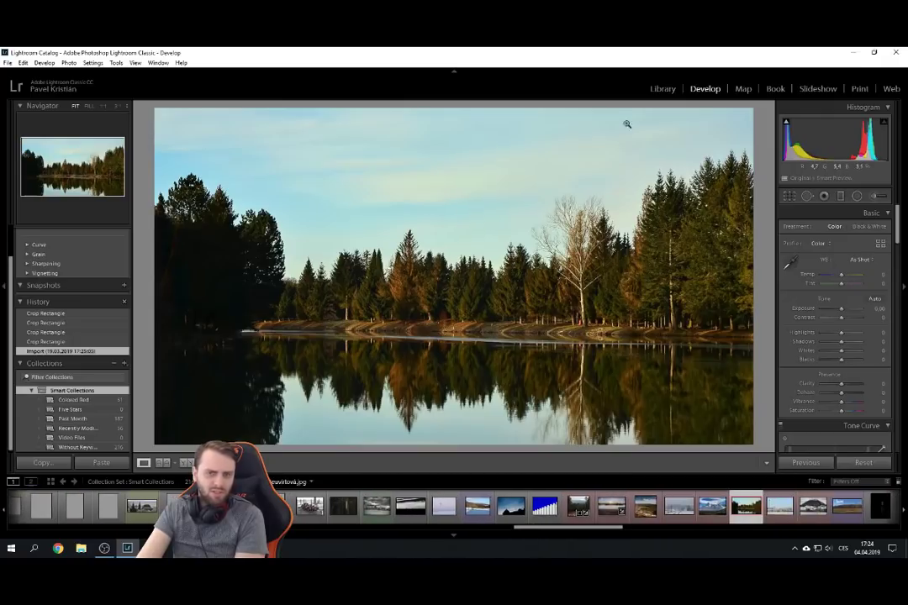
Return to the 8_trojplanova folder through the Library, restore the lake photo's latest Crop Rectangle state in Develop, and collapse the collections list.
left_click(663, 88)
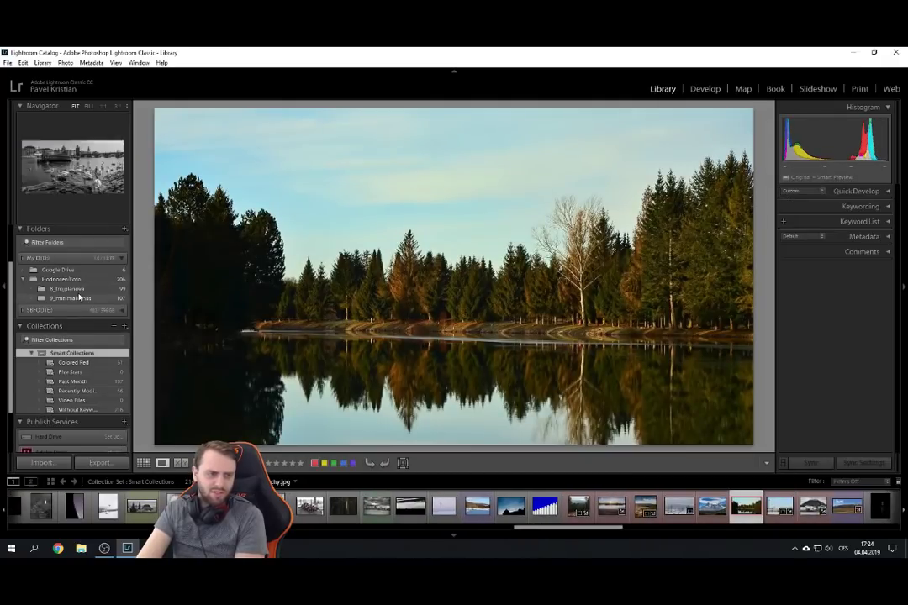
left_click(80, 289)
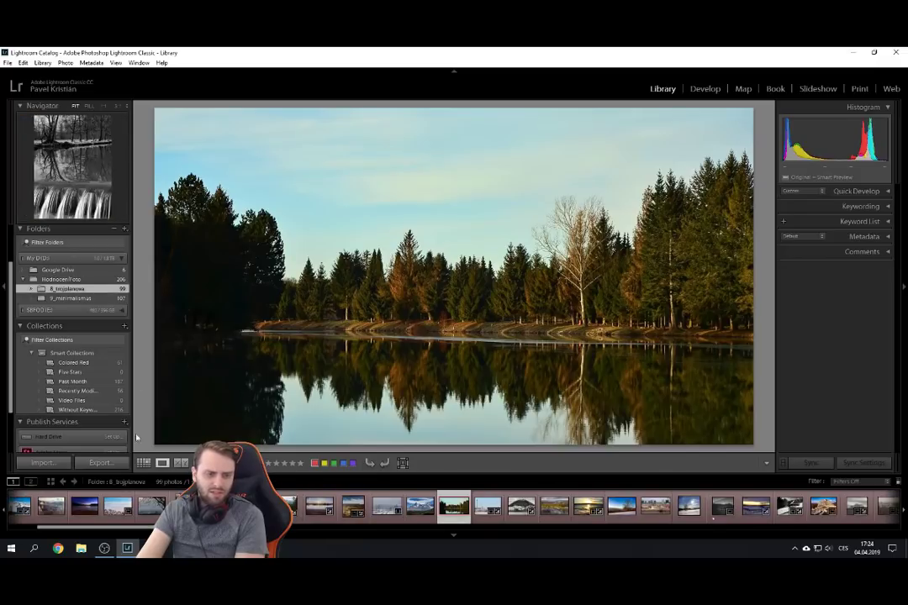
left_click(704, 88)
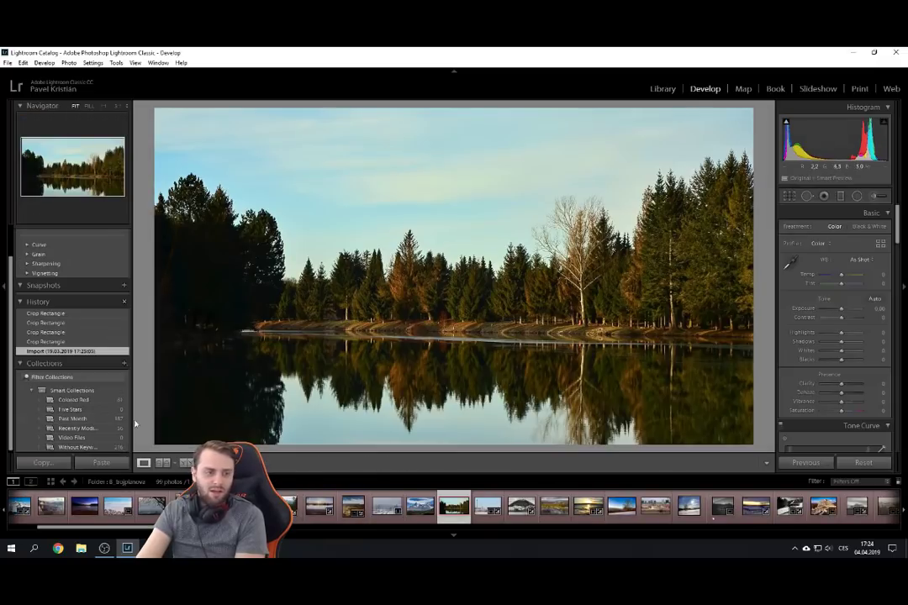
left_click(68, 313)
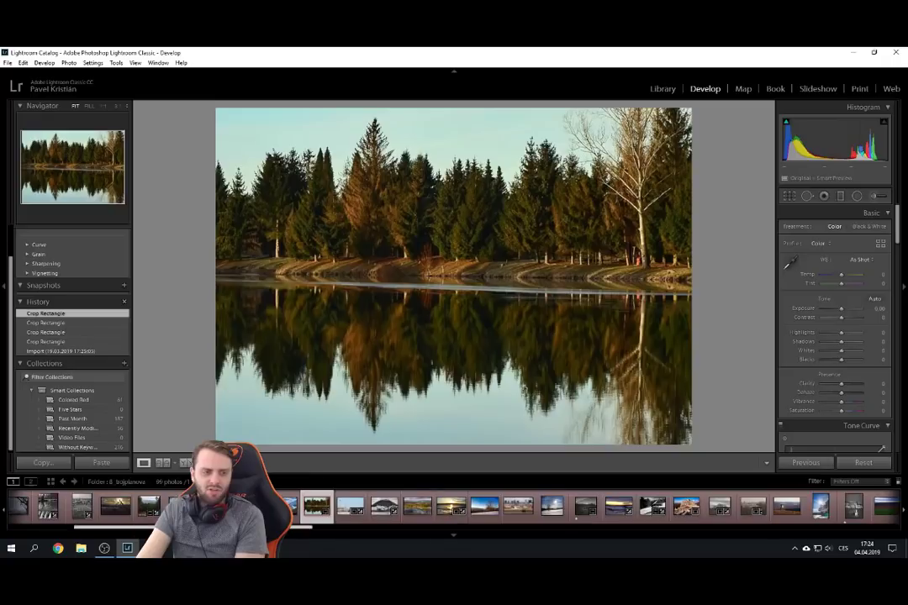
left_click(21, 365)
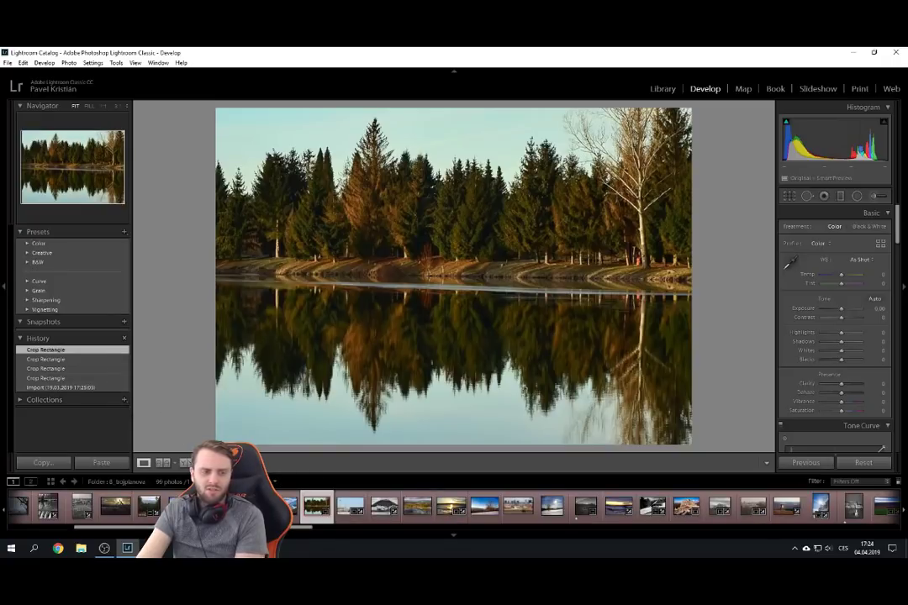
Open the frosty field photo with the utility pole and compare its Import state with its latest Dehaze Amount state twice.
scroll(338, 533, "down", 3)
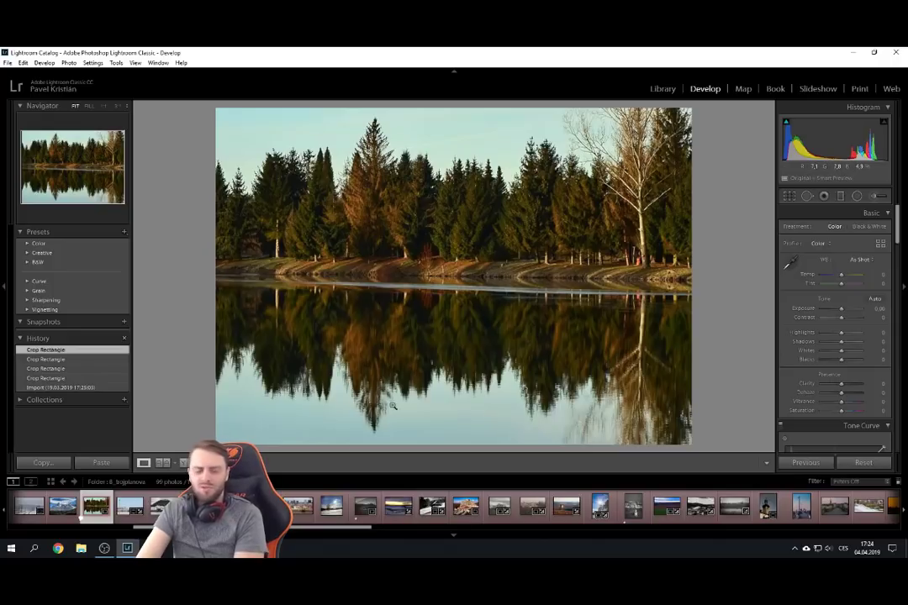
left_click(129, 505)
scroll(129, 505, "down", 1)
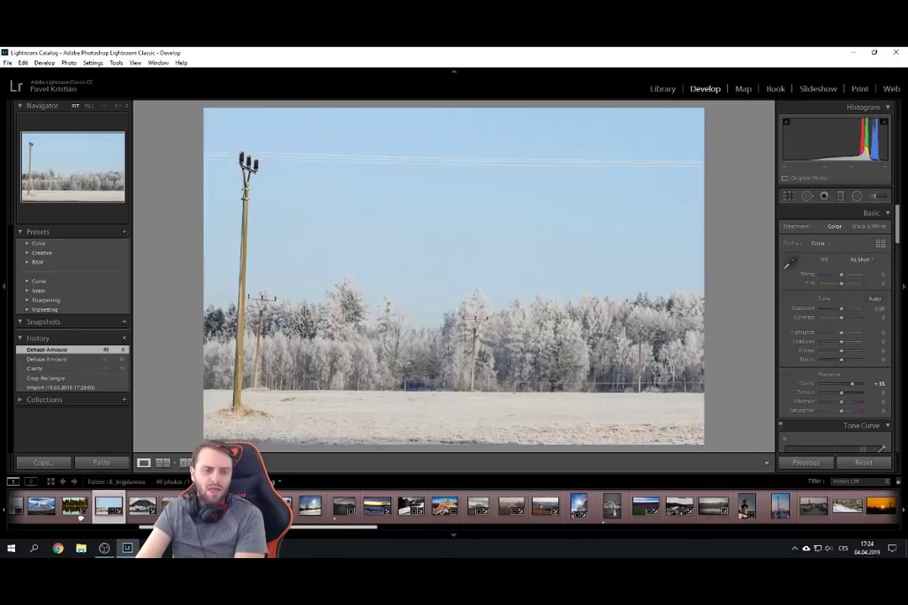
left_click(94, 387)
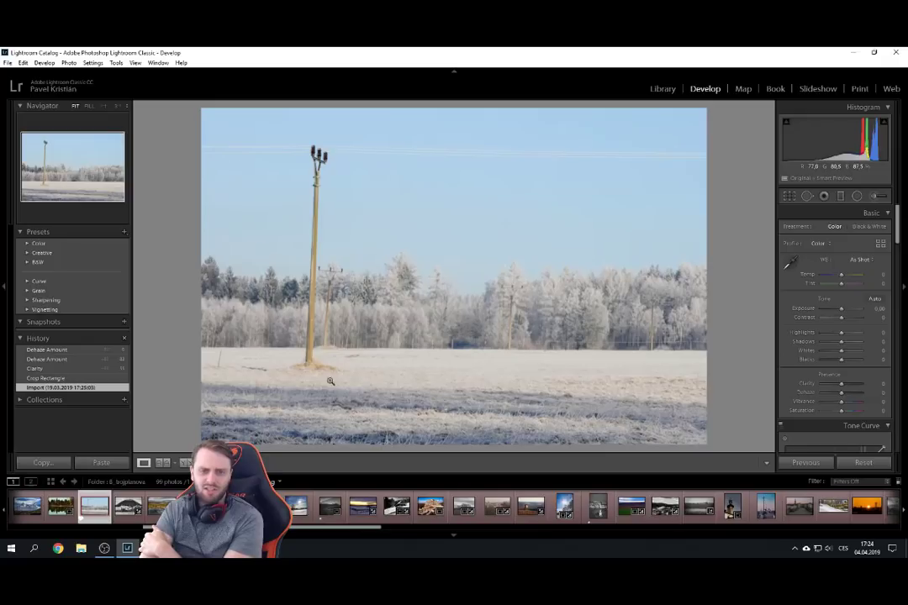
left_click(46, 349)
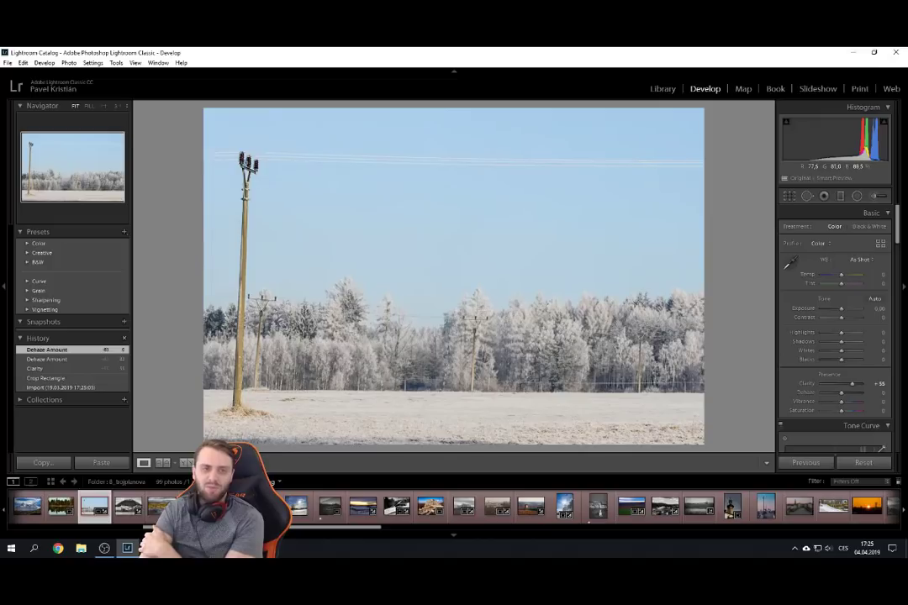
left_click(83, 388)
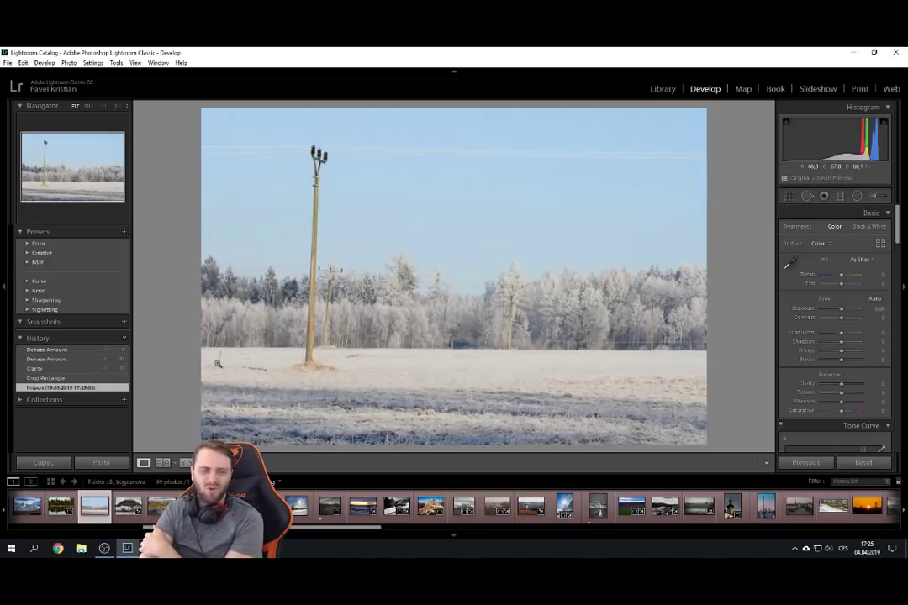
left_click(69, 349)
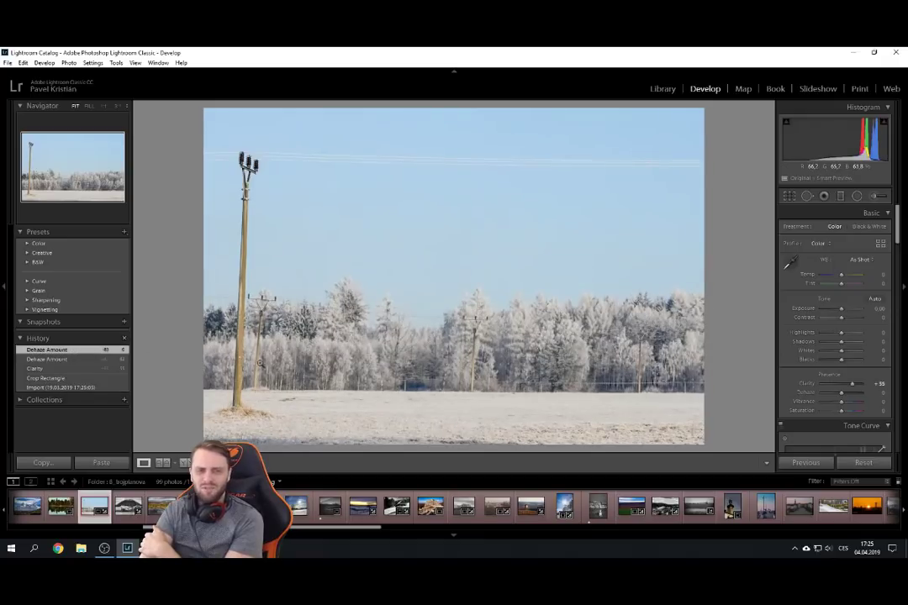
Open the black-and-white photo of the hilltop castle and compare its Import state with its latest White Clipping state twice.
key("Right")
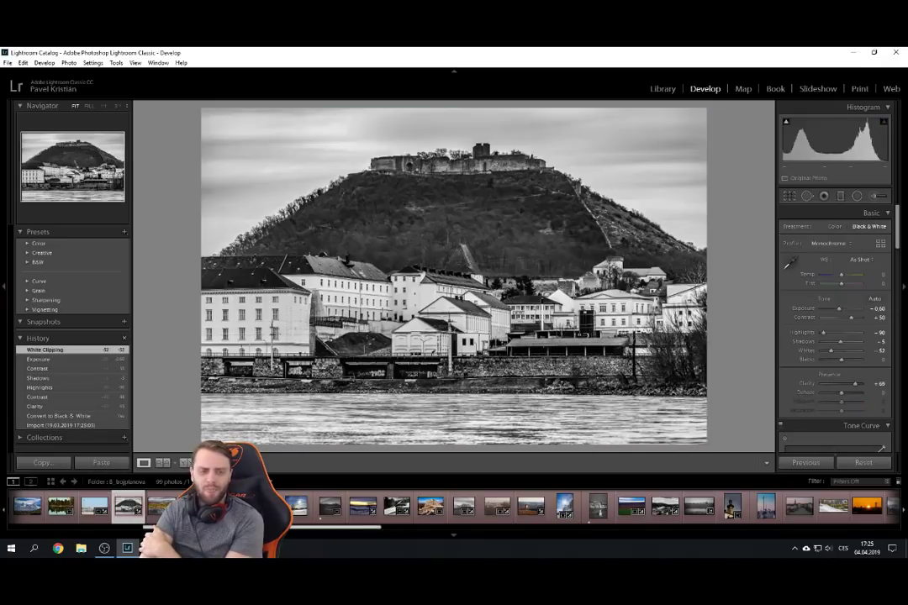
left_click(63, 426)
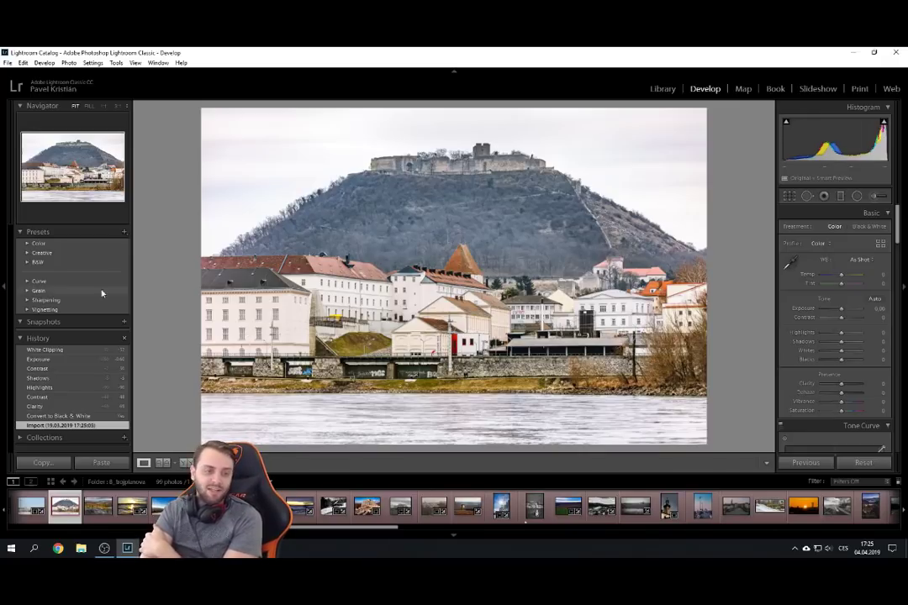
left_click(50, 349)
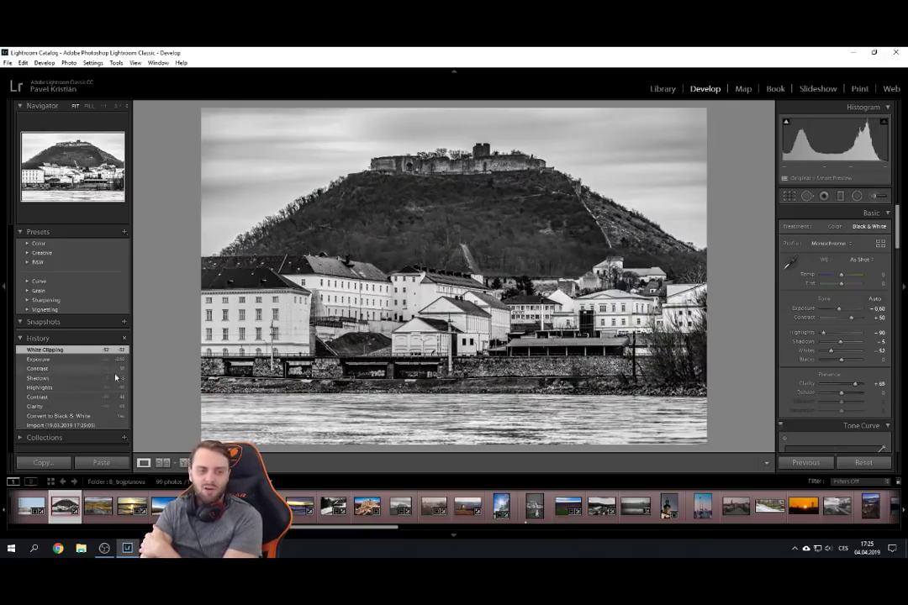
left_click(52, 426)
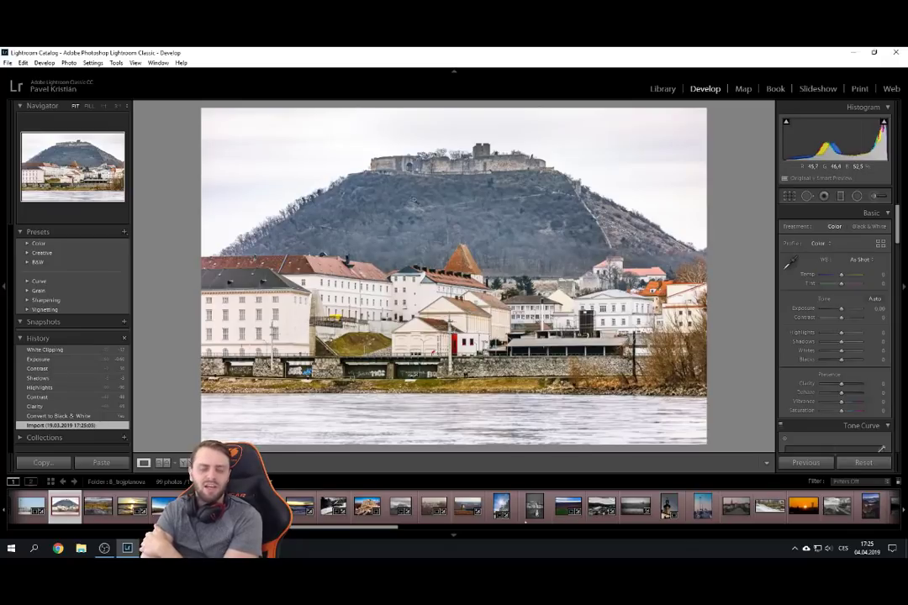
left_click(75, 351)
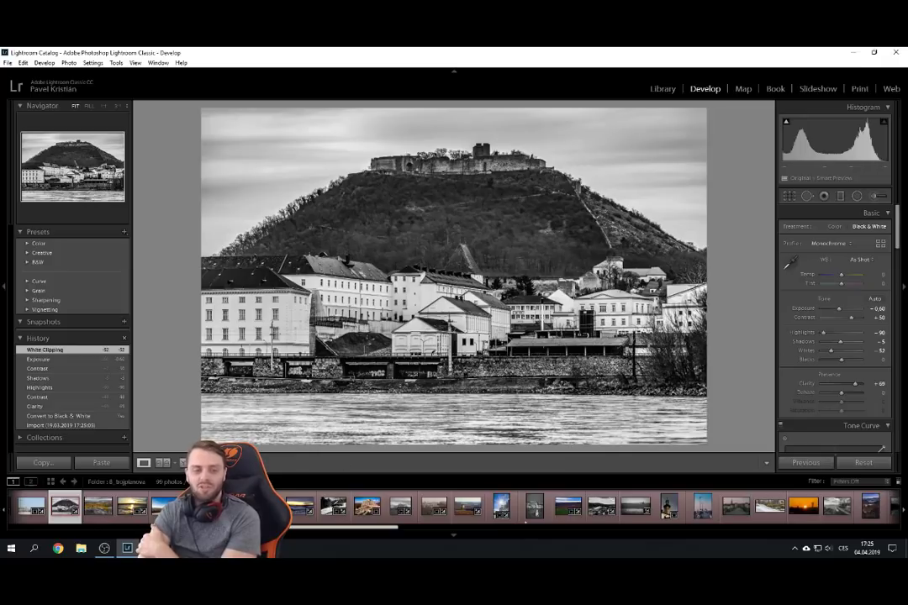
Open the photo of grey rocks and yellow conifers, examine the distant misty valley up close, and return to the whole image.
left_click(105, 523)
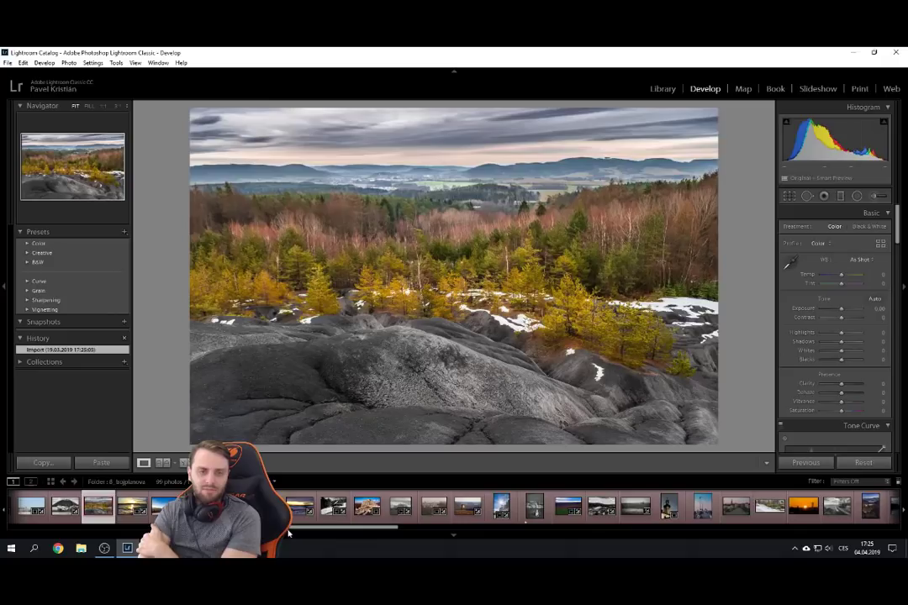
left_click_drag(297, 531, 300, 531)
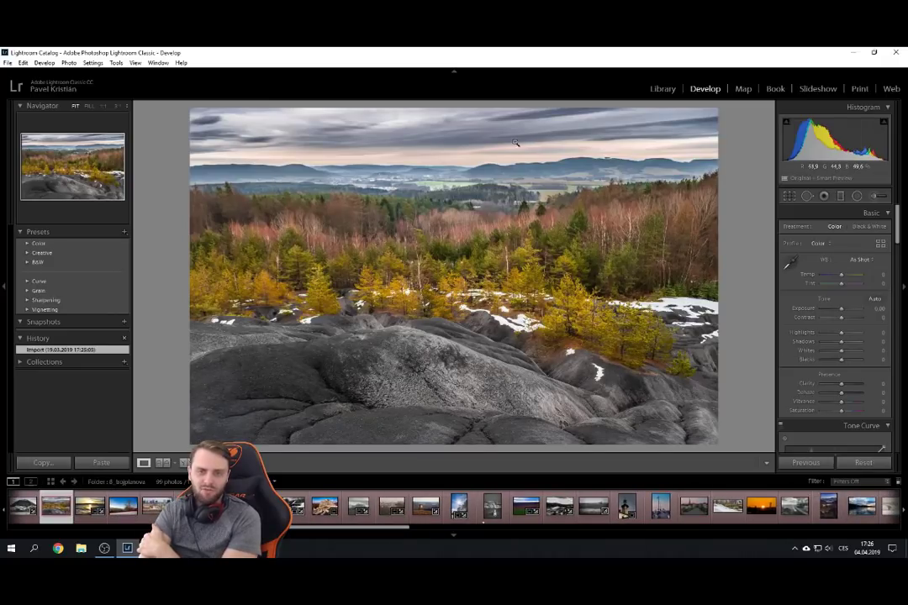
left_click(388, 175)
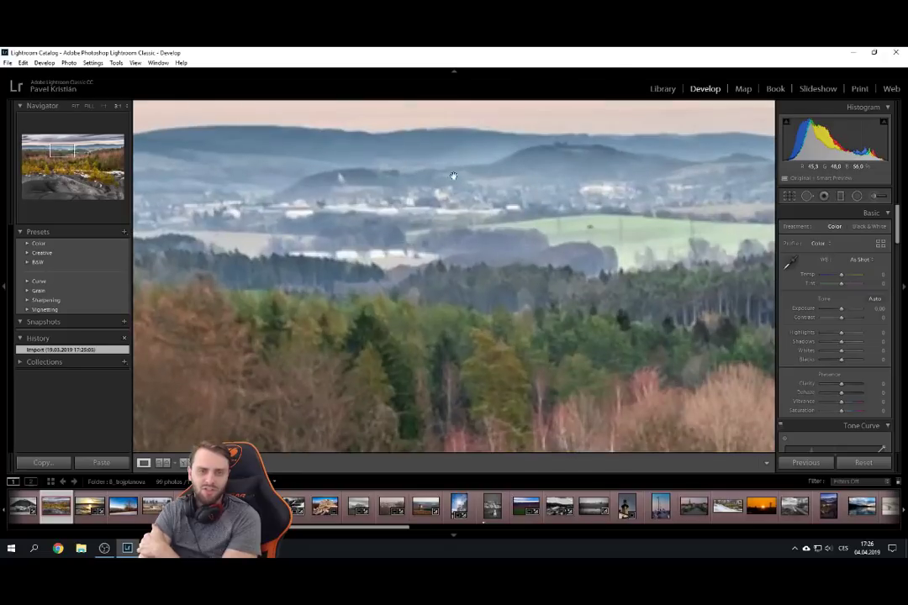
left_click(496, 155)
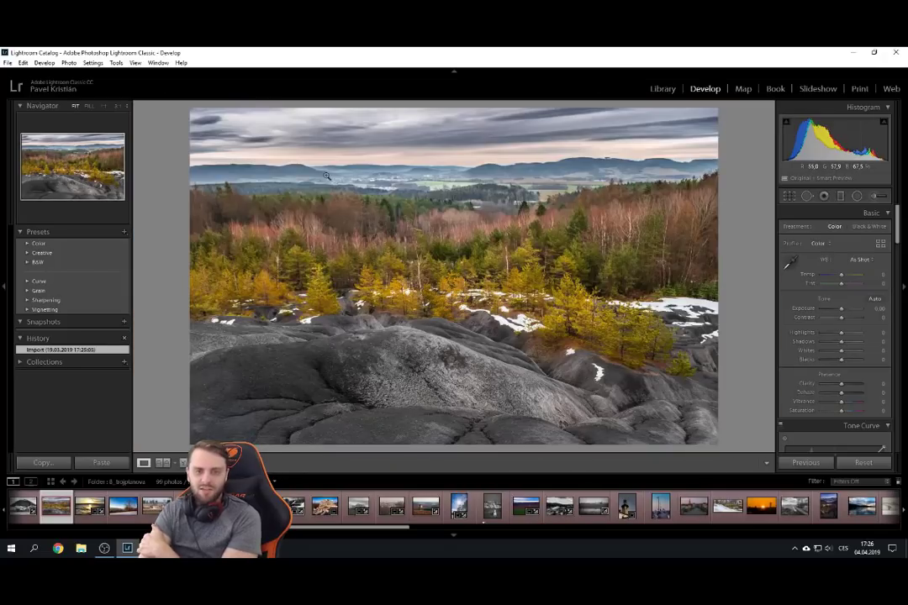
Open the sunset photo with ice slabs on the lakeshore and compare its Import state with its latest Crop Rectangle state twice.
left_click(94, 516)
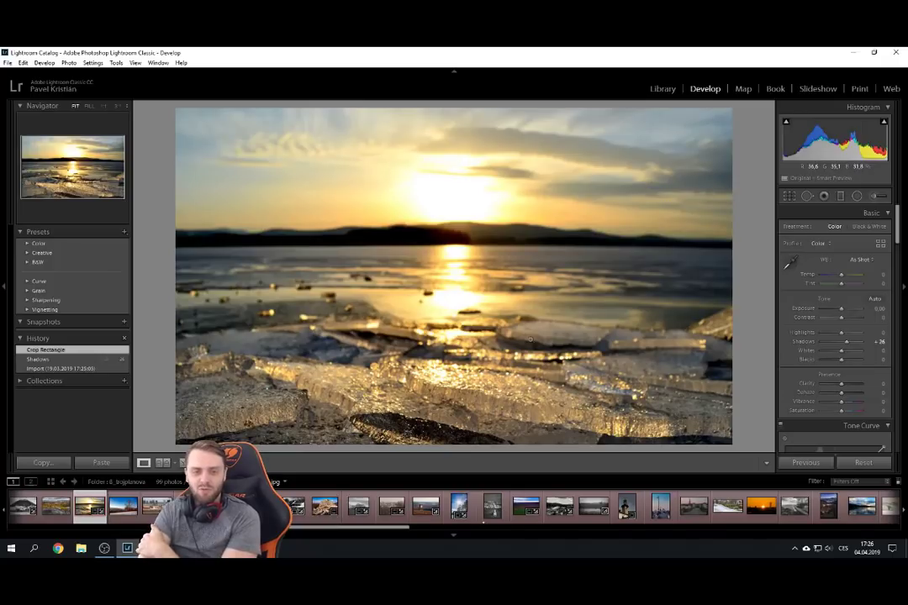
left_click(81, 369)
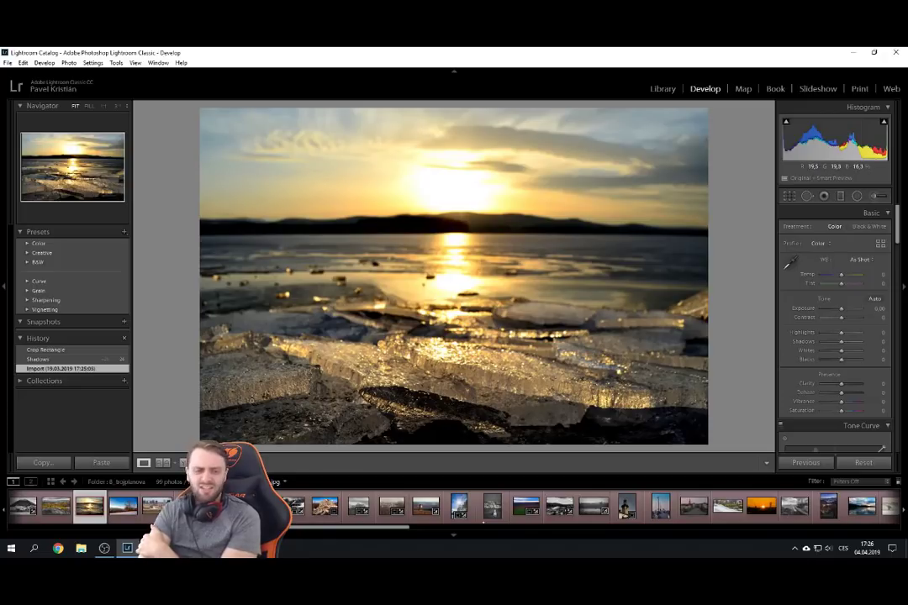
left_click(81, 350)
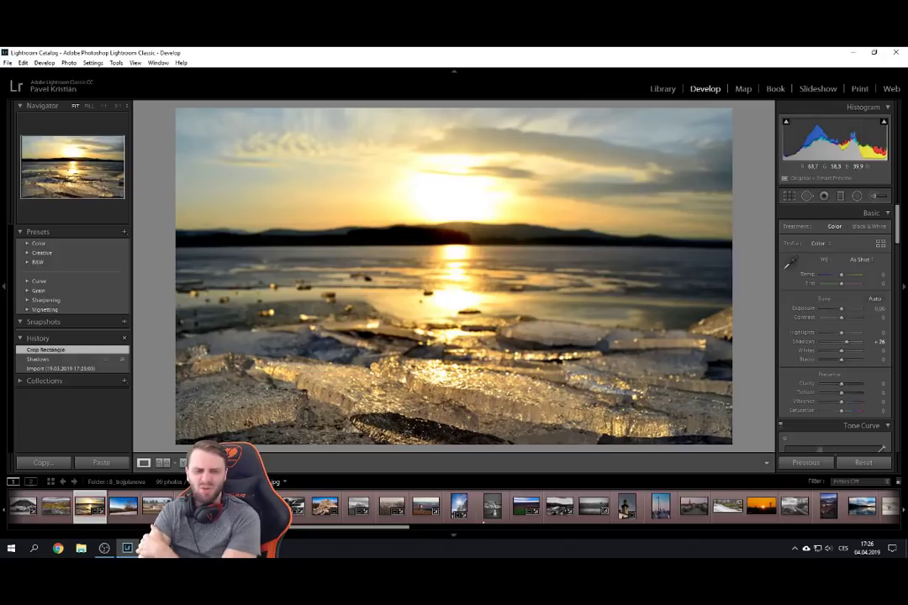
left_click(85, 369)
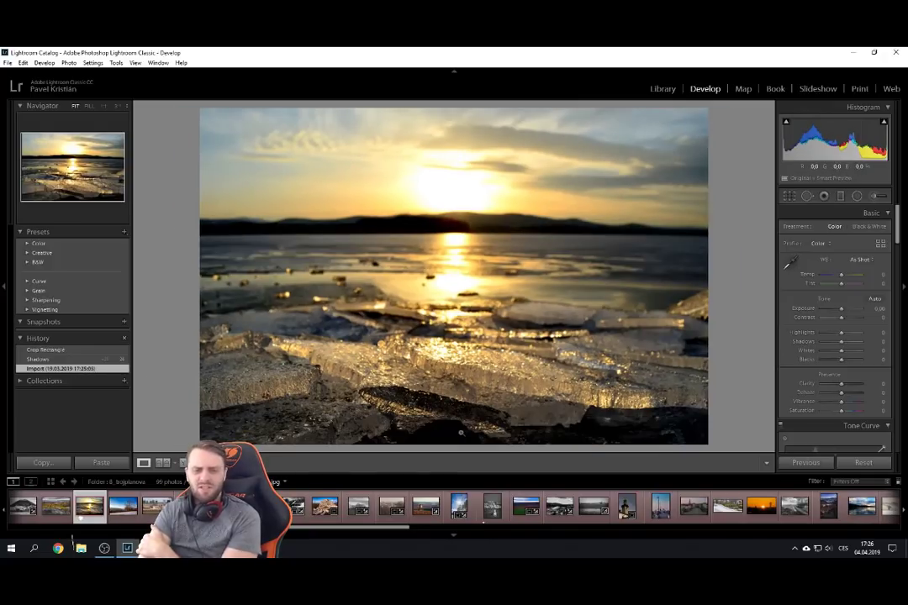
left_click(63, 350)
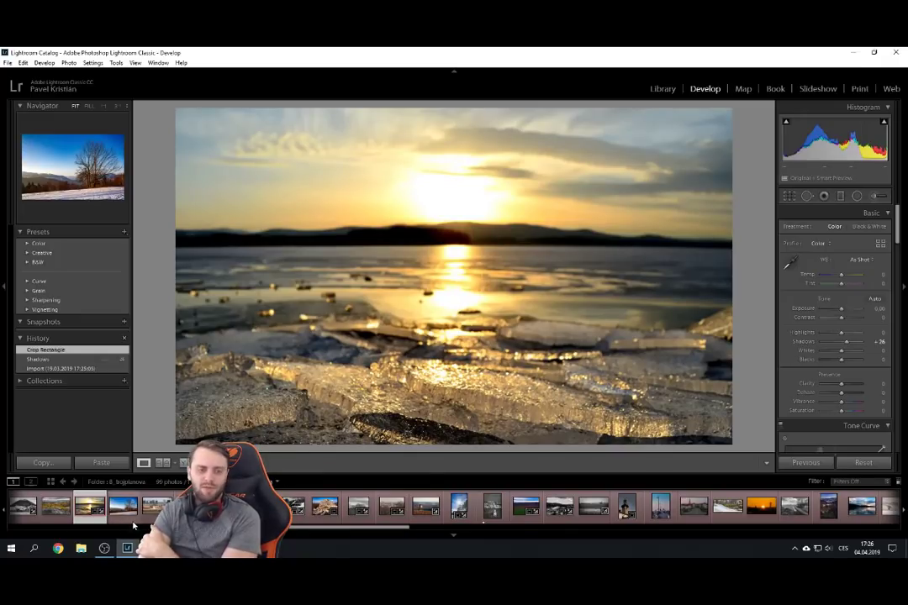
View the bare tree on the snowy slope, then open the city rooftops photo and examine the couple at the stone wall up close.
left_click(123, 506)
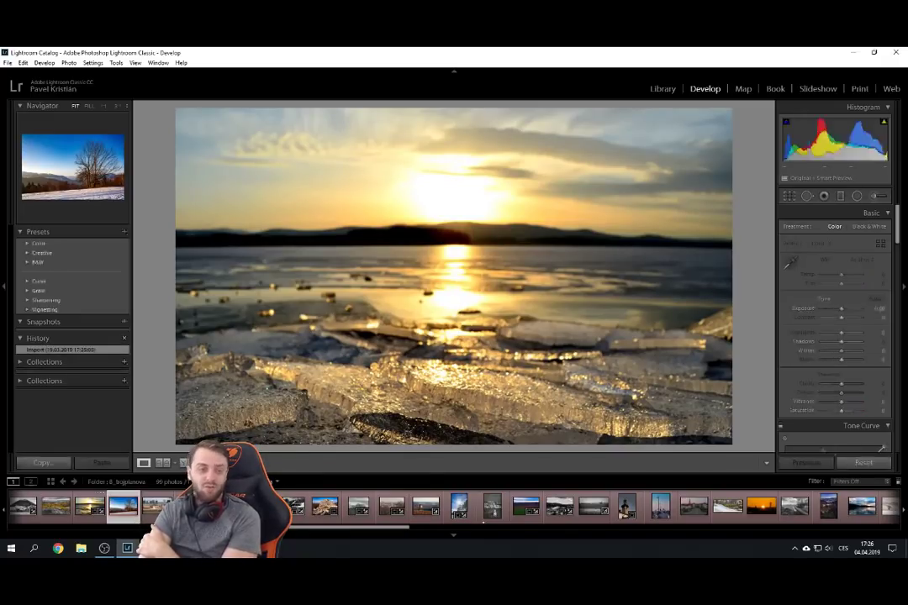
scroll(210, 505, "down", 2)
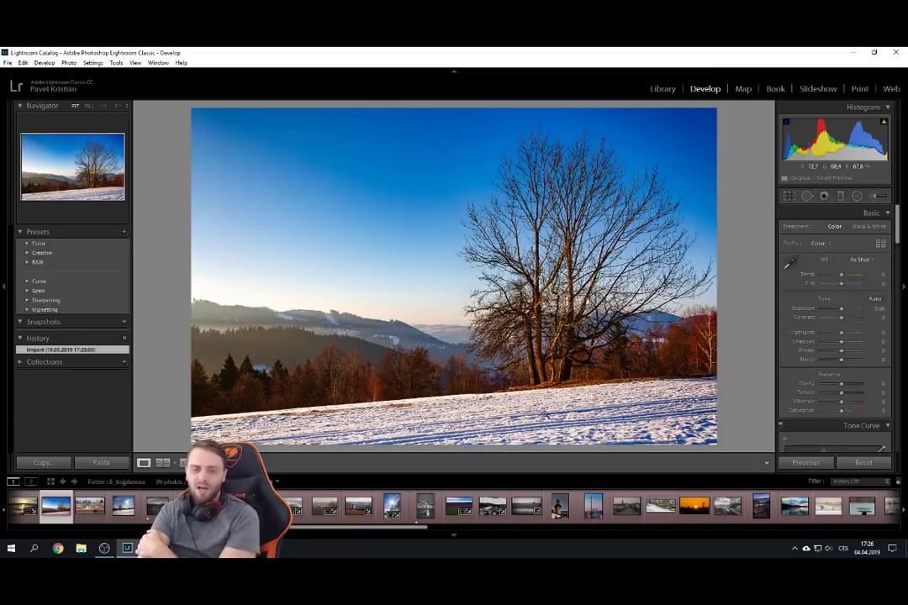
left_click(90, 519)
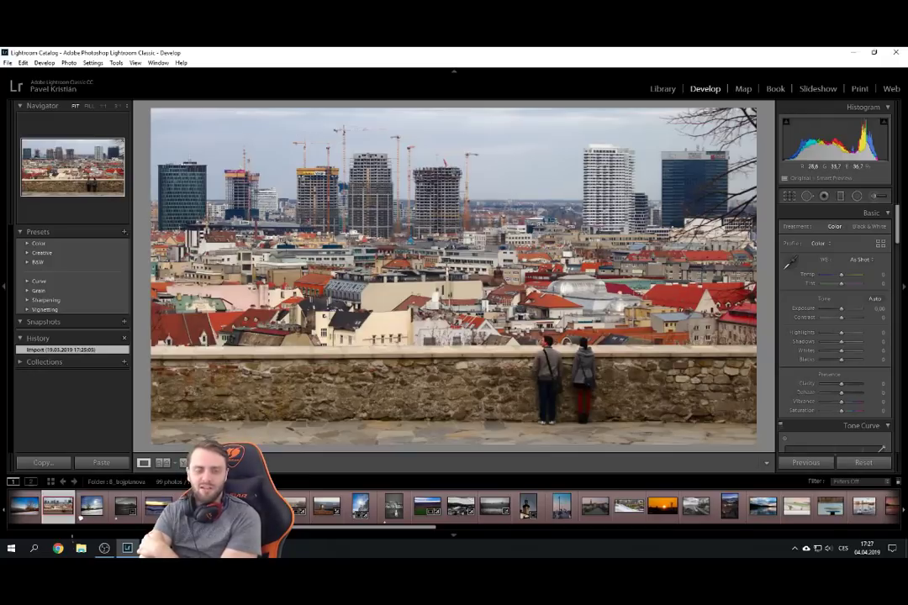
left_click(582, 396)
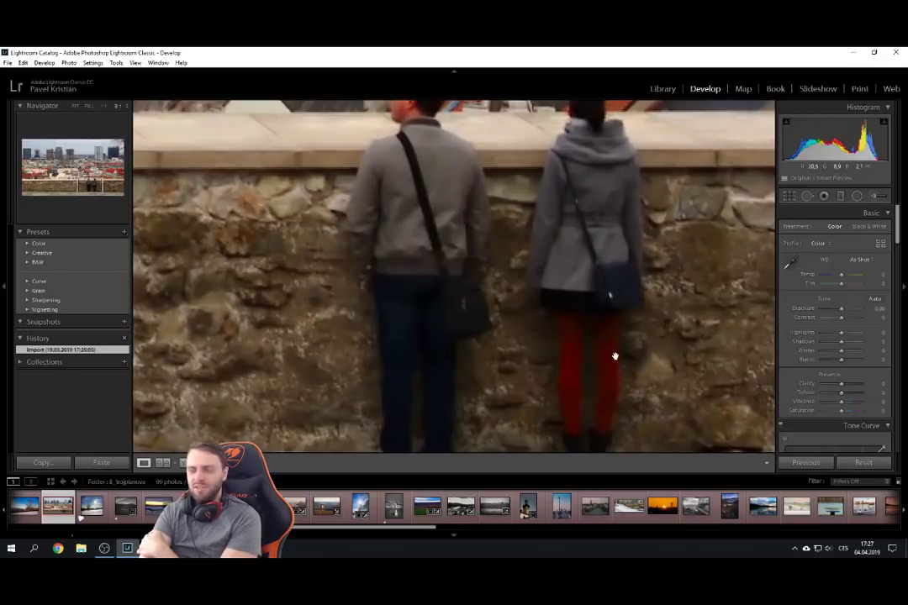
left_click(601, 381)
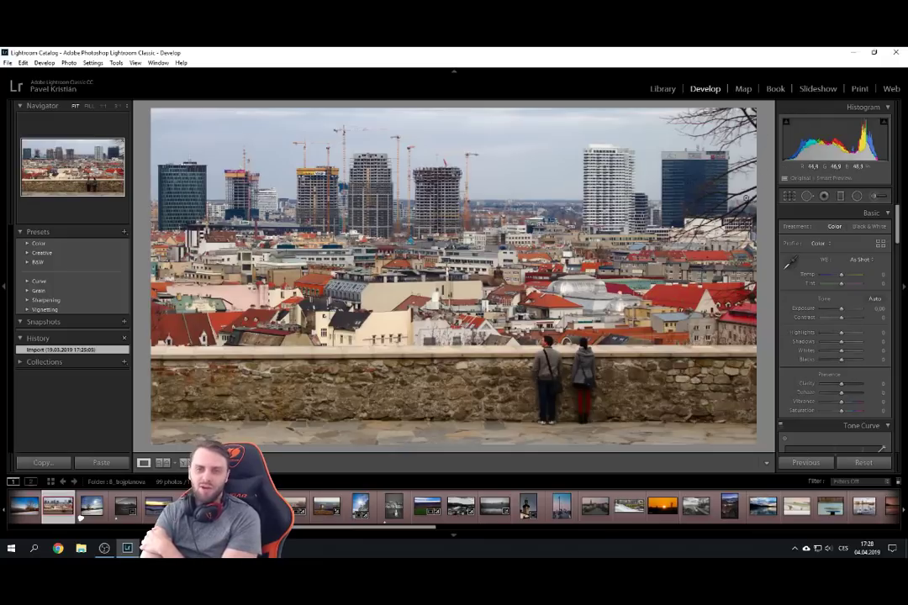
Open the sunny snowfield photo with the contrail and repeatedly examine the figures beside the tree up close, returning to the whole image.
left_click(81, 514)
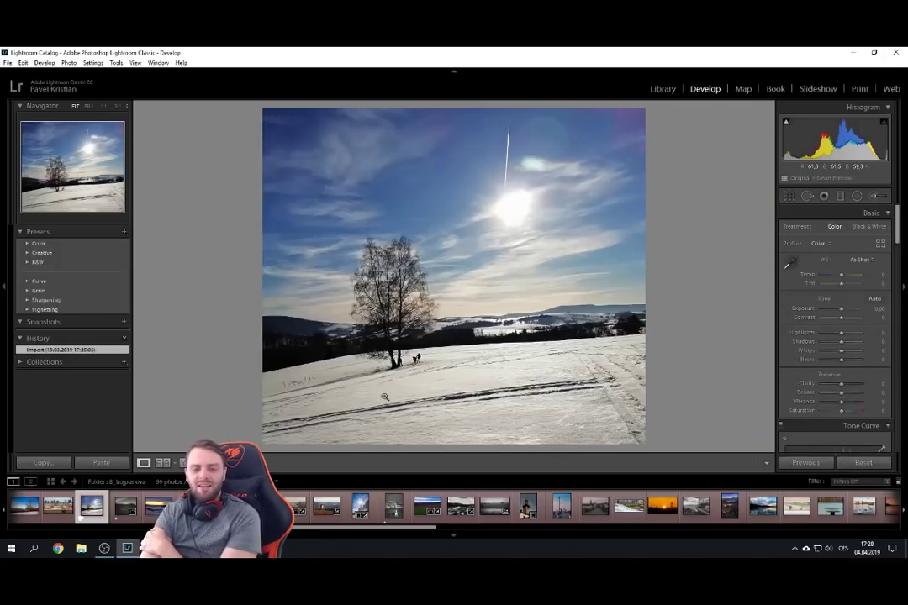
left_click(349, 301)
left_click_drag(404, 296, 442, 273)
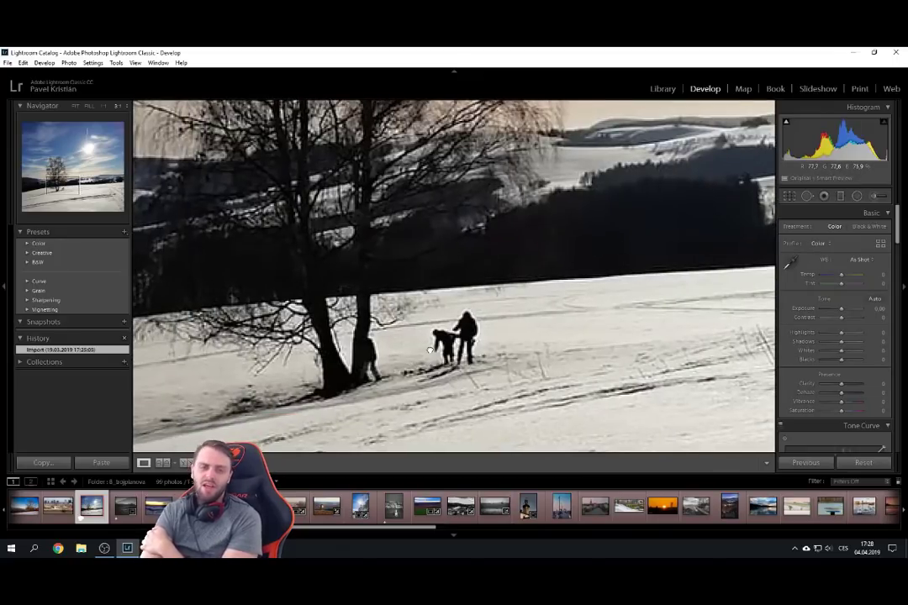
left_click(362, 300)
left_click(353, 301)
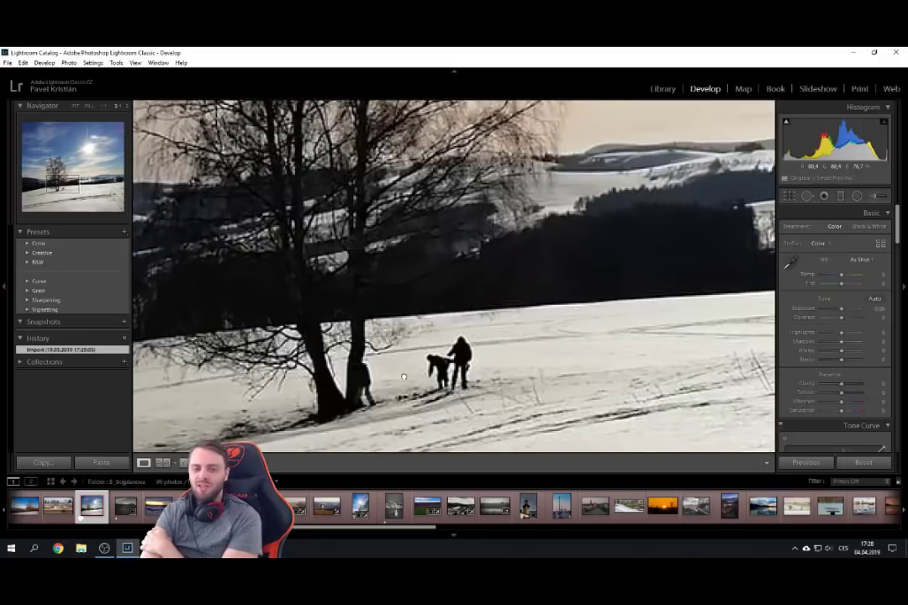
left_click(404, 377)
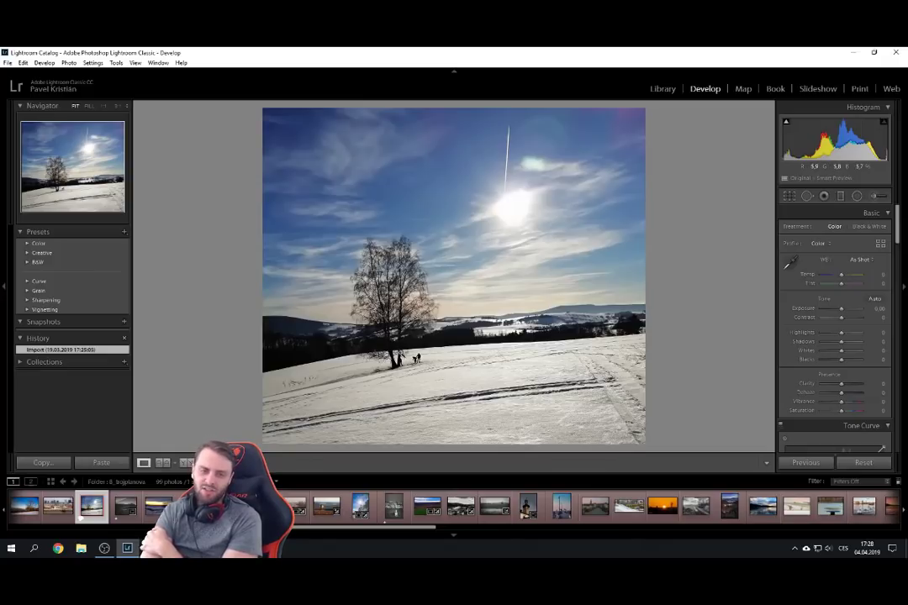
left_click(344, 302)
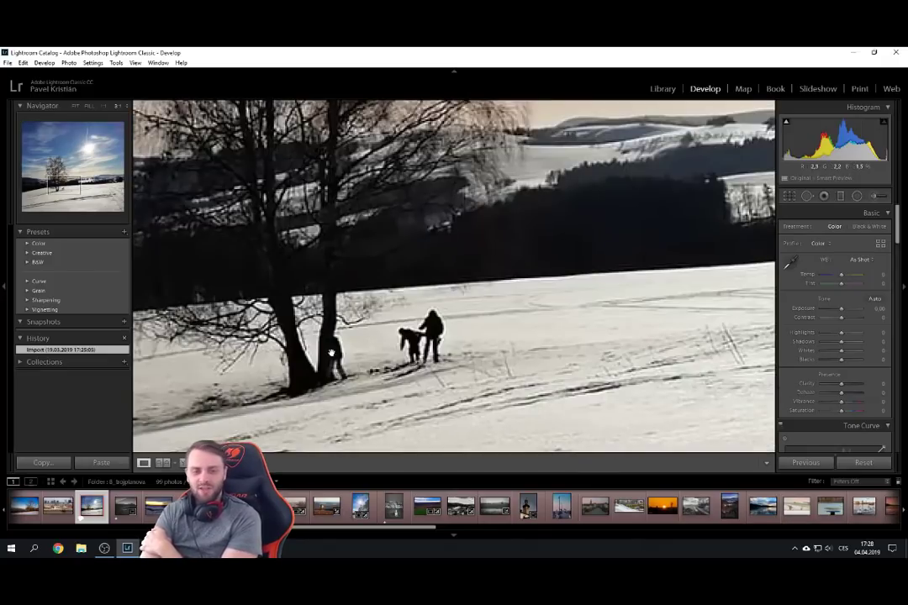
left_click(325, 283)
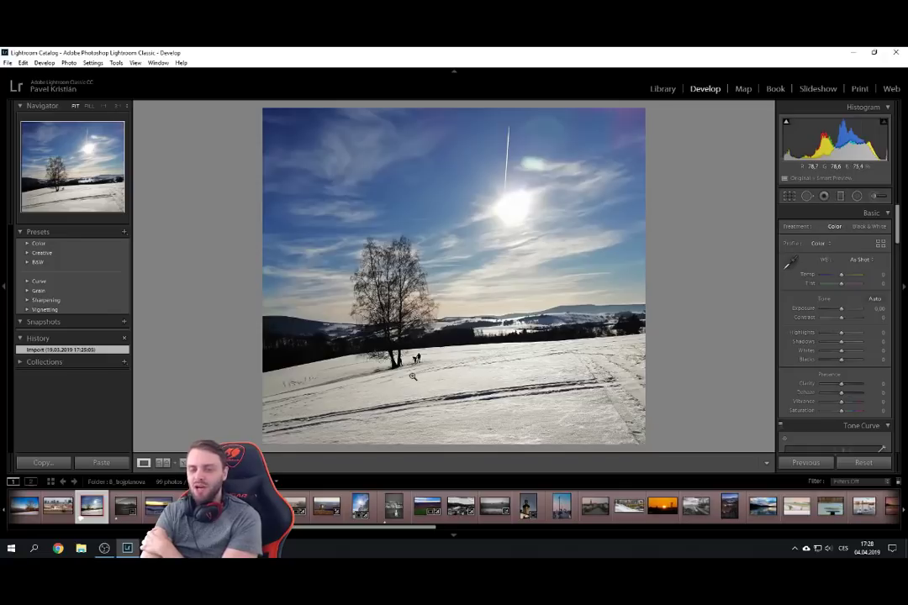
left_click(355, 307)
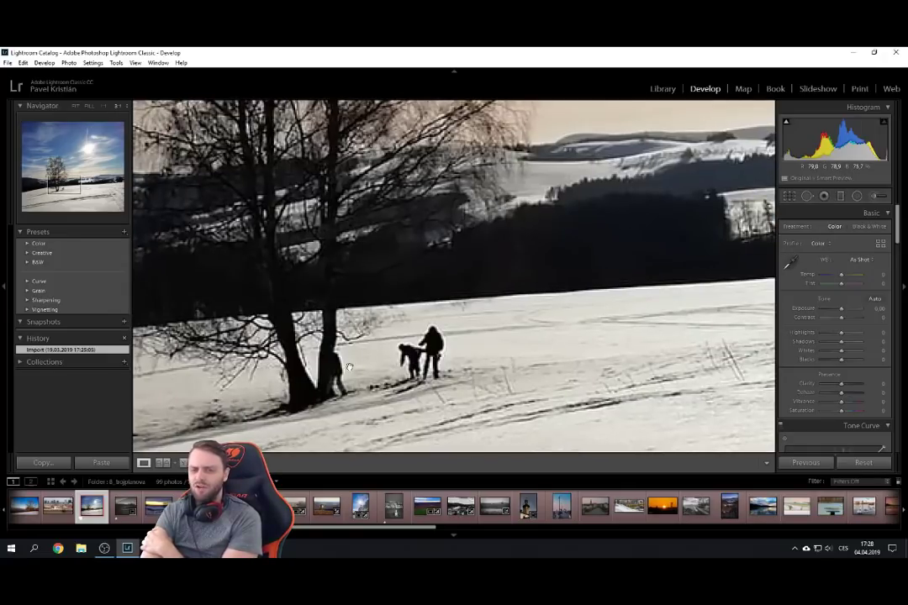
left_click(413, 386)
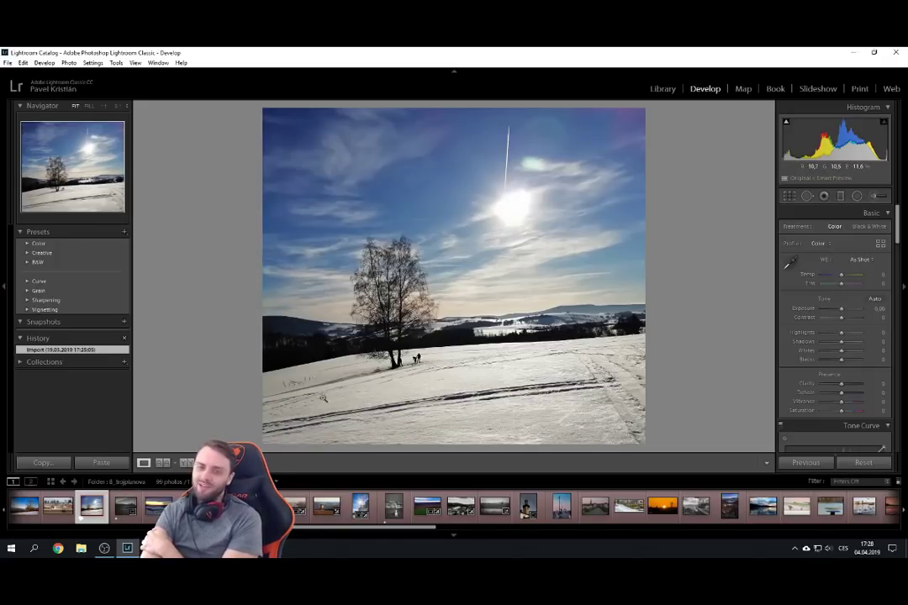
Open the dark photo of the two horses and compare its Crop Rectangle and Import states, ending on the Import state.
left_click(132, 517)
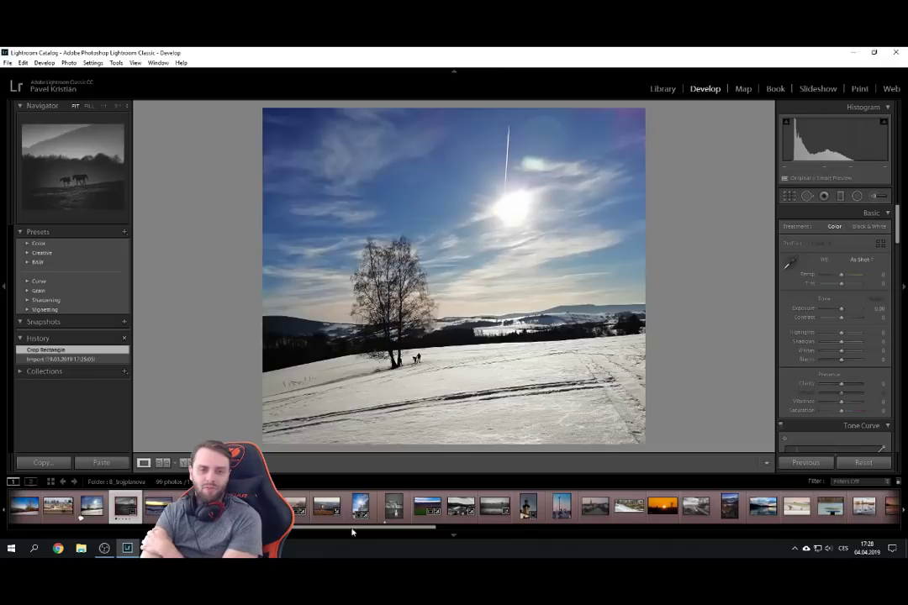
left_click_drag(376, 530, 398, 530)
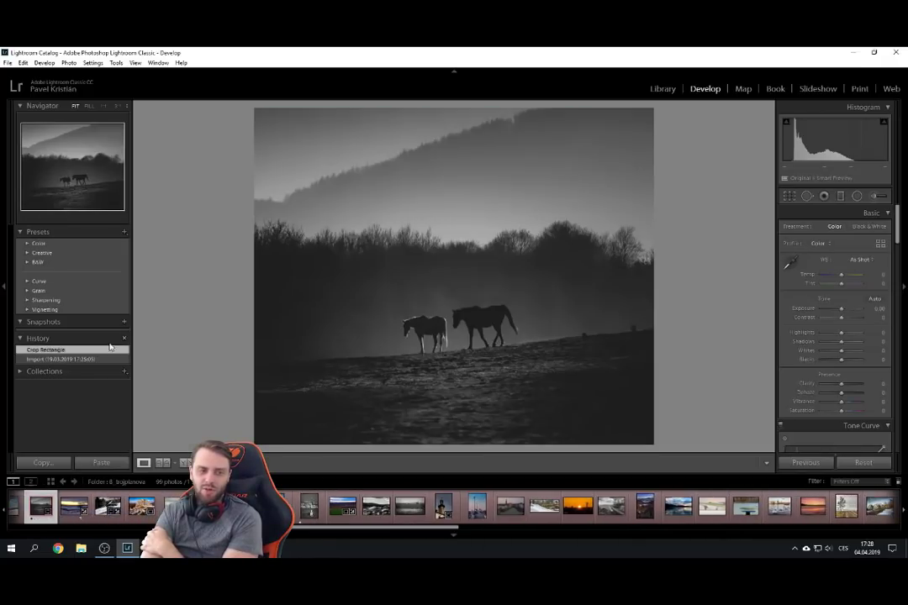
left_click(74, 359)
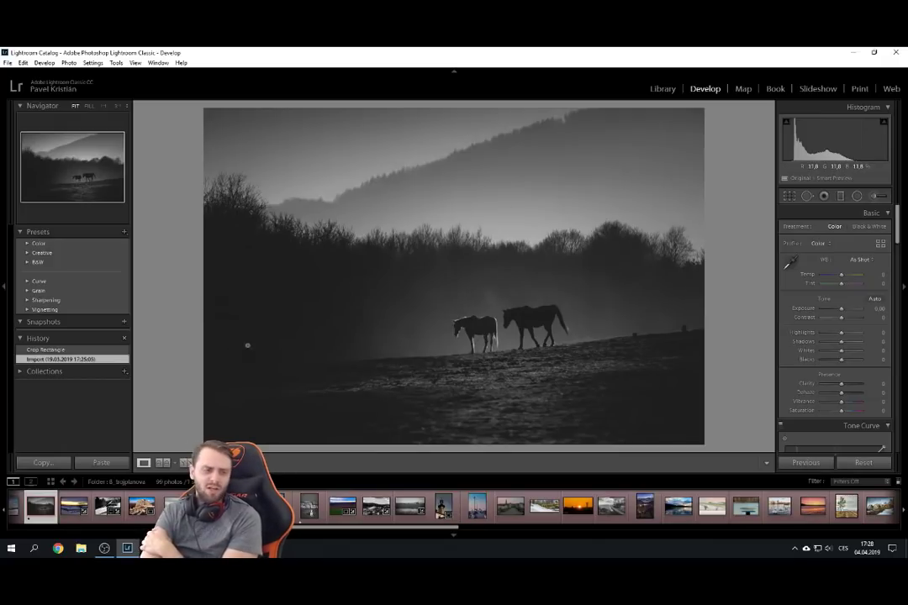
left_click(80, 351)
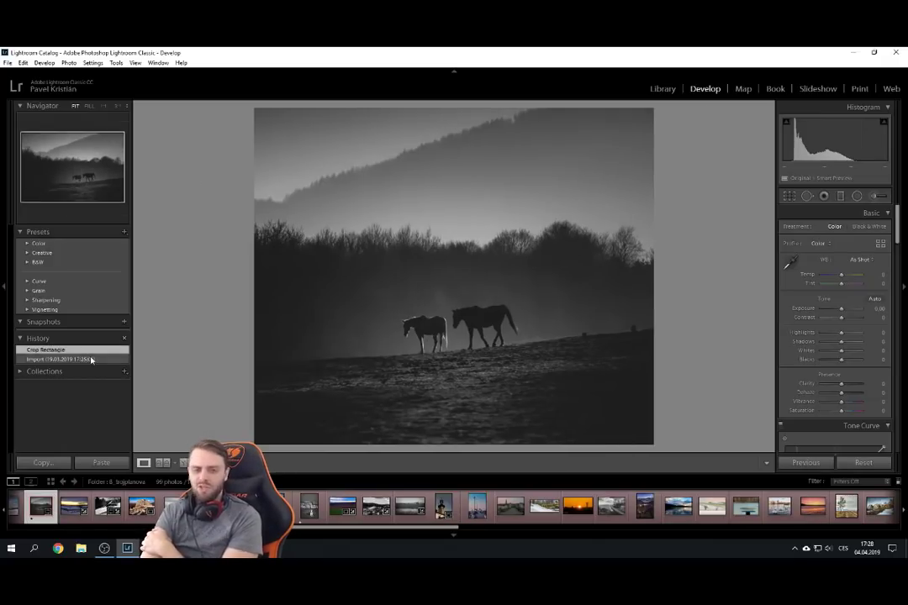
left_click(89, 360)
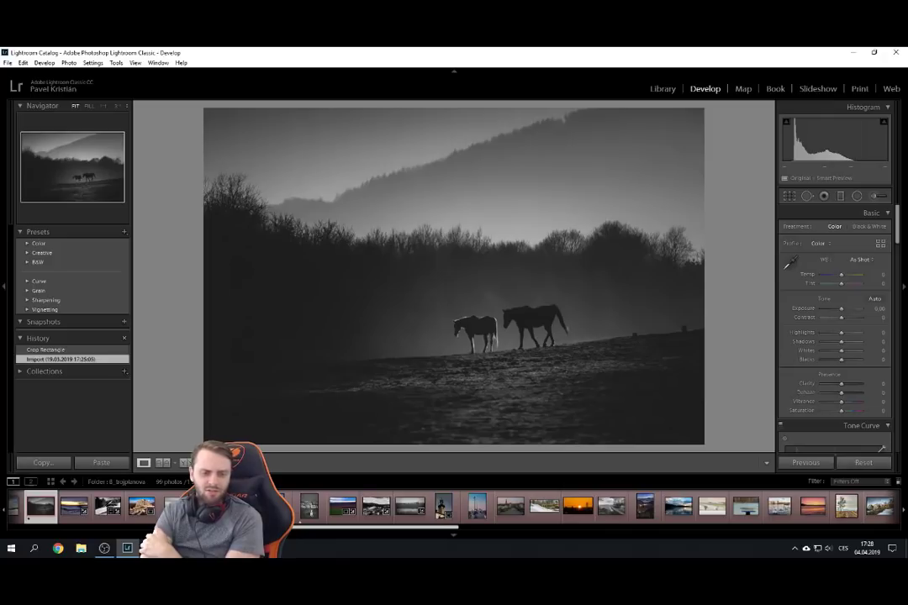
Look back through the photo thumbnails and open the winter sunset photo with the wooden fence and bare tree.
scroll(454, 506, "up", 3)
scroll(454, 505, "up", 8)
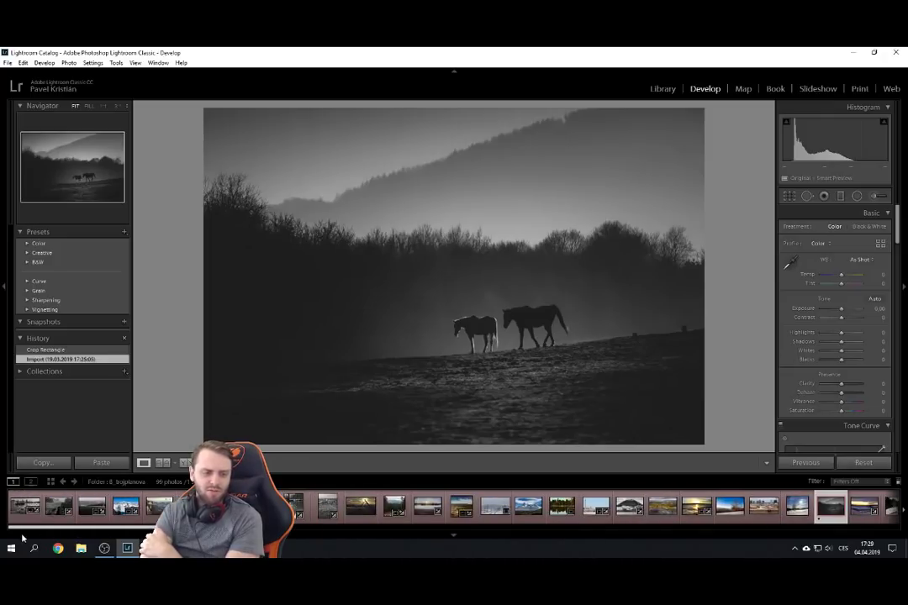
scroll(454, 506, "down", 10)
scroll(454, 506, "down", 1)
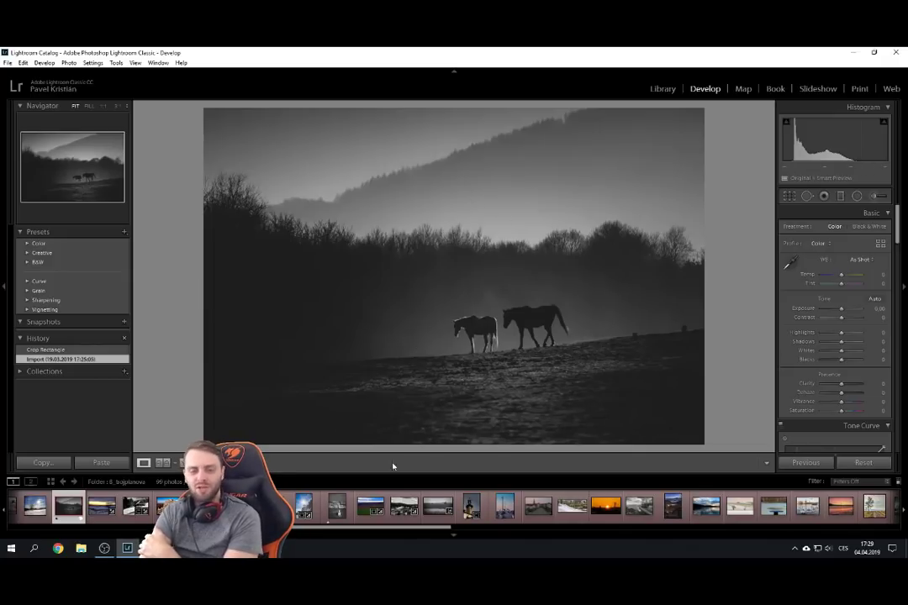
left_click(110, 521)
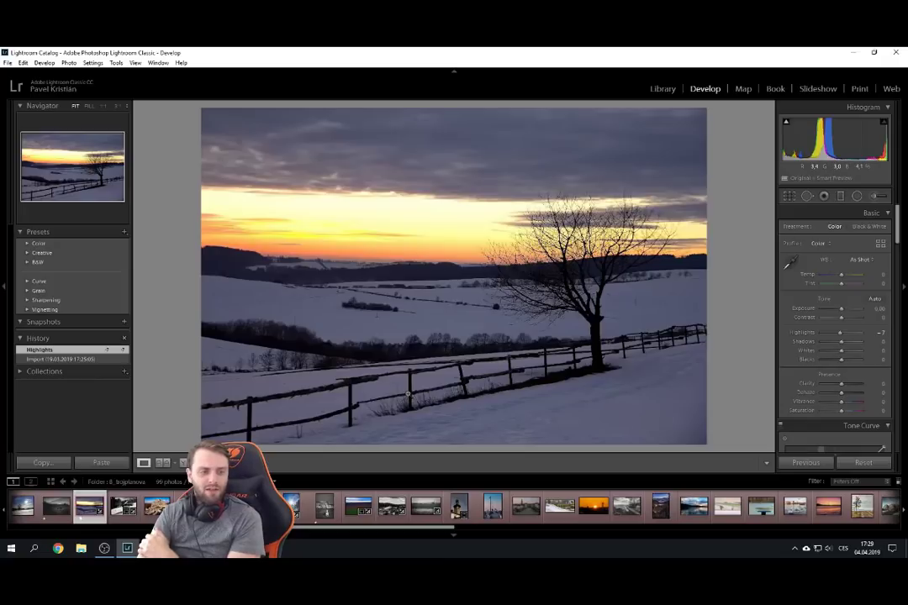
Compare the Highlights and Import history states of the winter sunset photo, ending on the Import state.
left_click(35, 360)
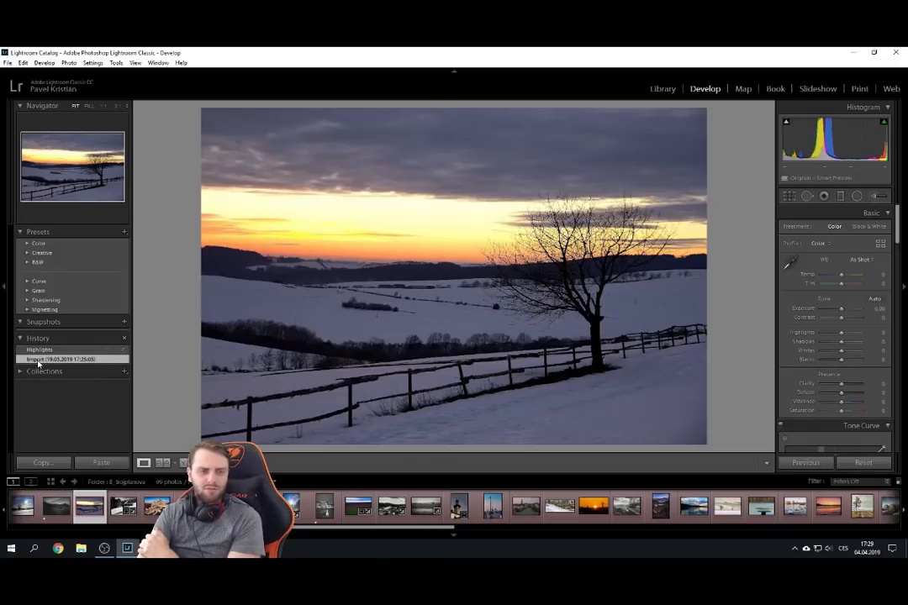
left_click(52, 352)
left_click(55, 359)
left_click(55, 350)
left_click(60, 360)
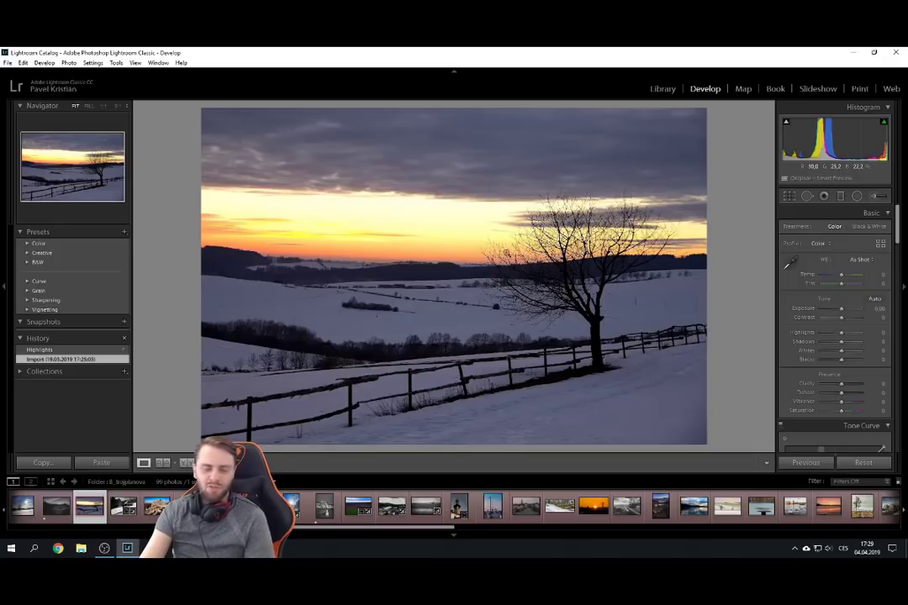
Examine the bright sunset sky and the clouds up close, returning to the whole image.
left_click(377, 214)
left_click_drag(385, 169, 506, 272)
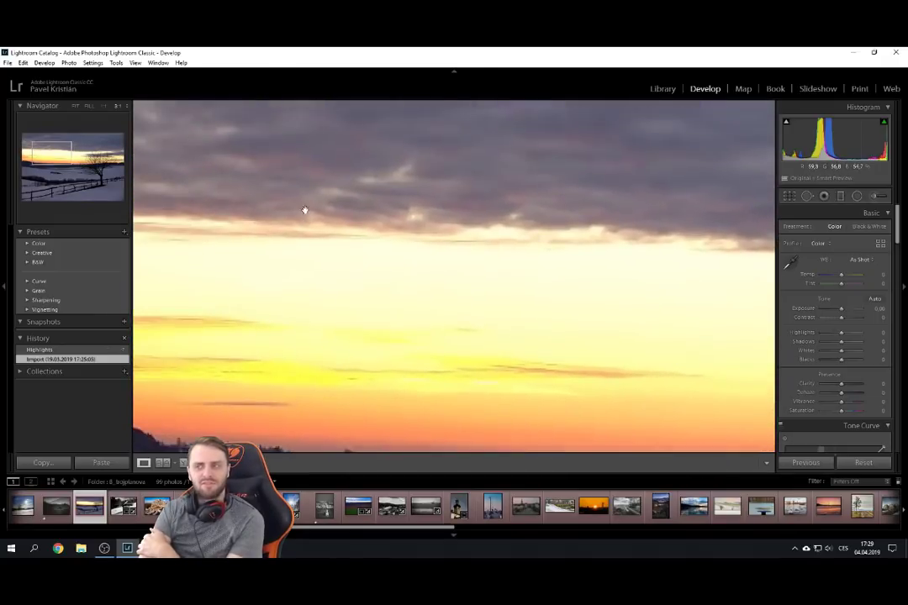
left_click(407, 267)
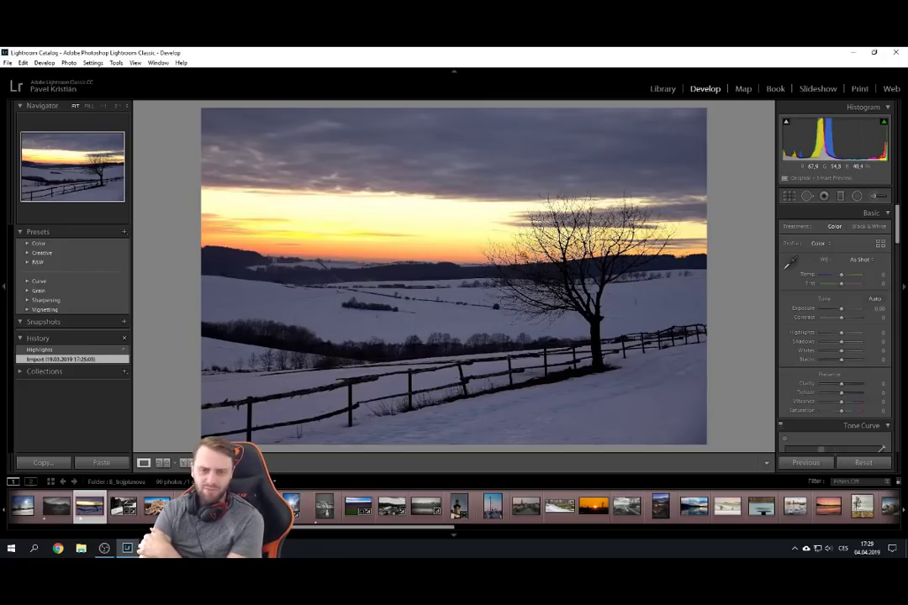
Crop the sunset photo from its upper-right corner, removing part of the cloudy sky and the field beyond the tree.
key("r")
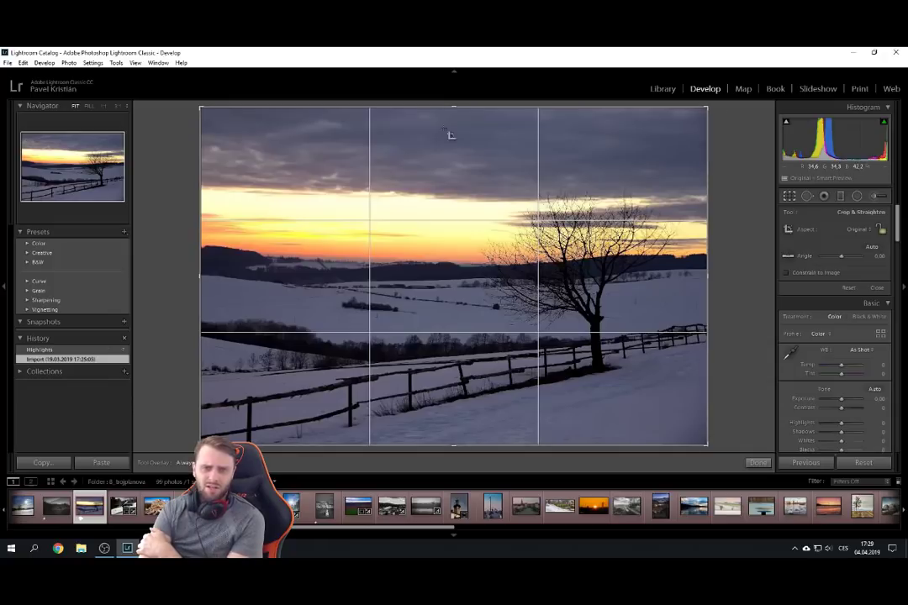
left_click_drag(707, 106, 670, 125)
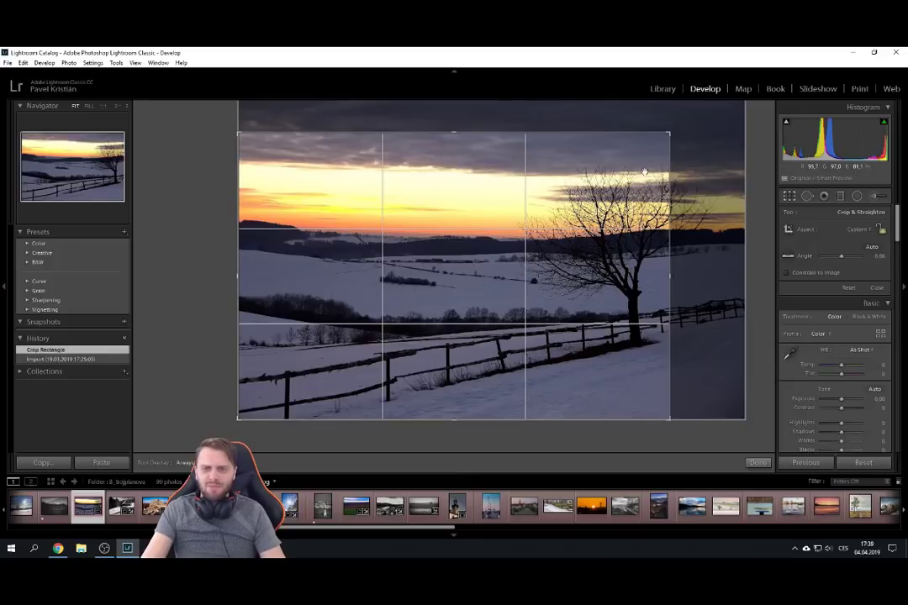
left_click_drag(669, 132, 669, 138)
key("Return")
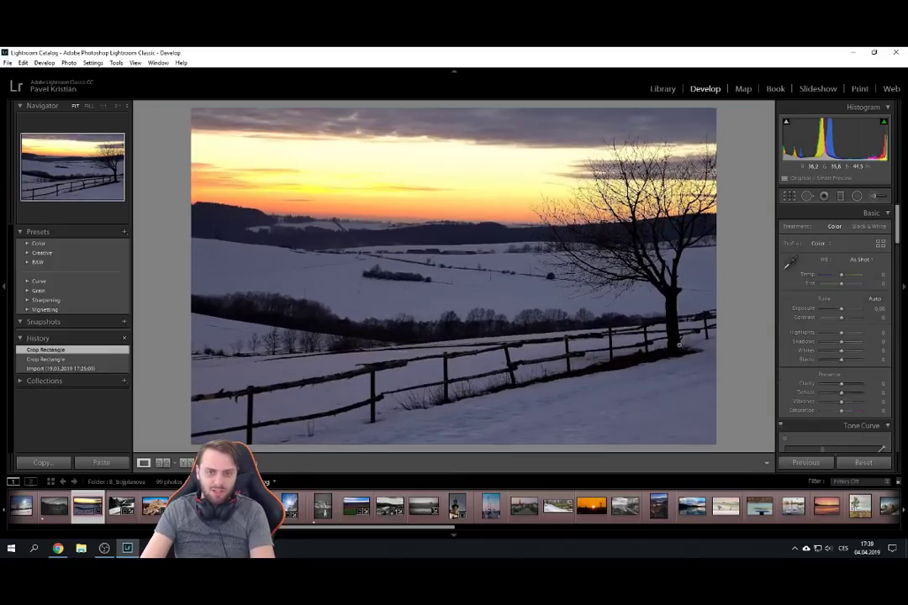
Tighten the crop further into the sky and tree, and widen it slightly so the whole tree trunk stays in frame.
left_click(789, 196)
left_click_drag(671, 138, 653, 149)
key("Return")
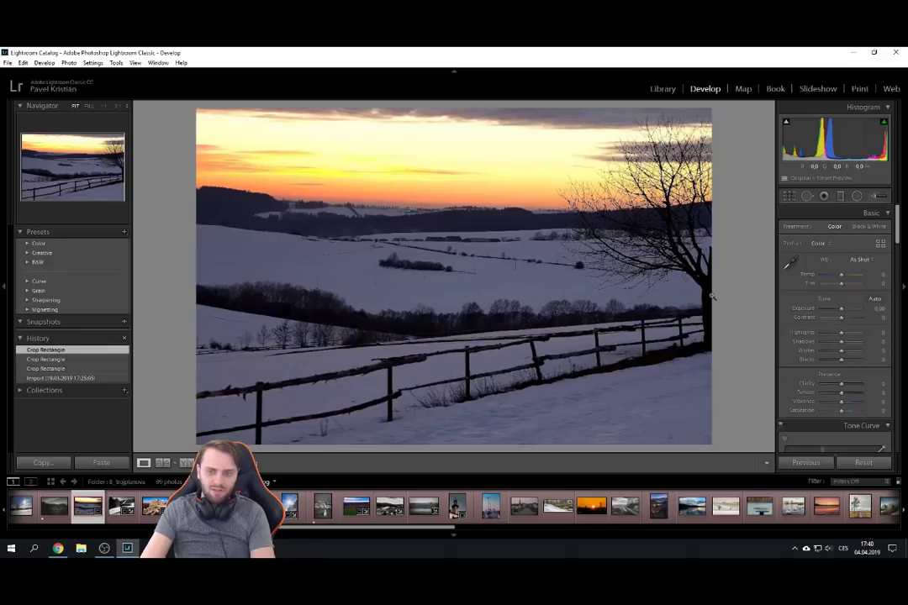
left_click(789, 195)
left_click_drag(653, 146, 658, 149)
key("Return")
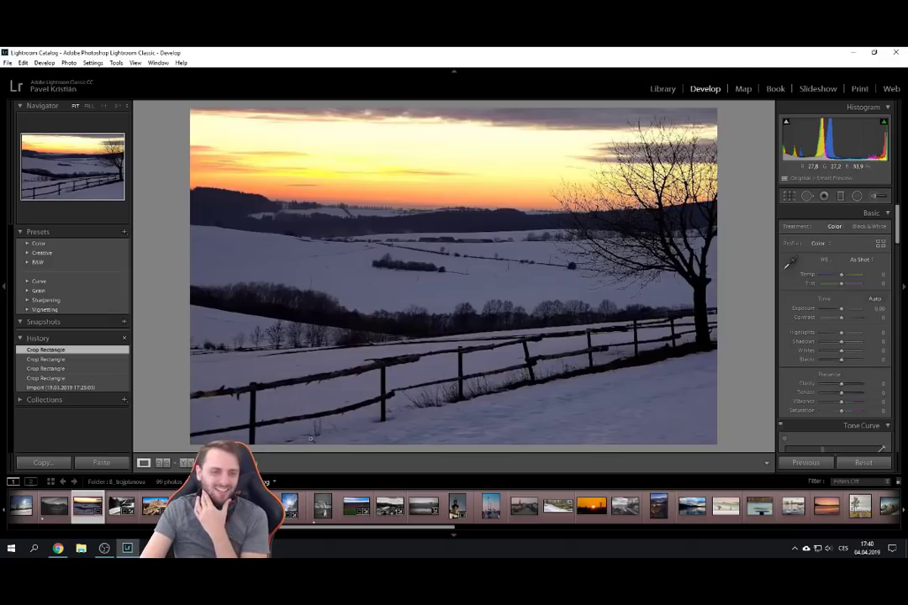
Compare the crop with the Import state and raise the crop's upper edge to include more of the clouds.
left_click(67, 388)
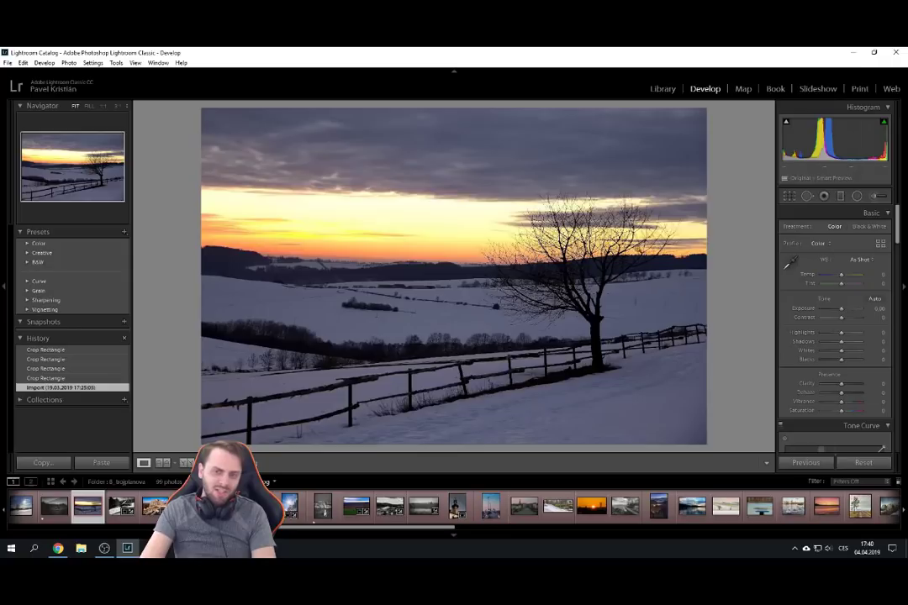
left_click(75, 350)
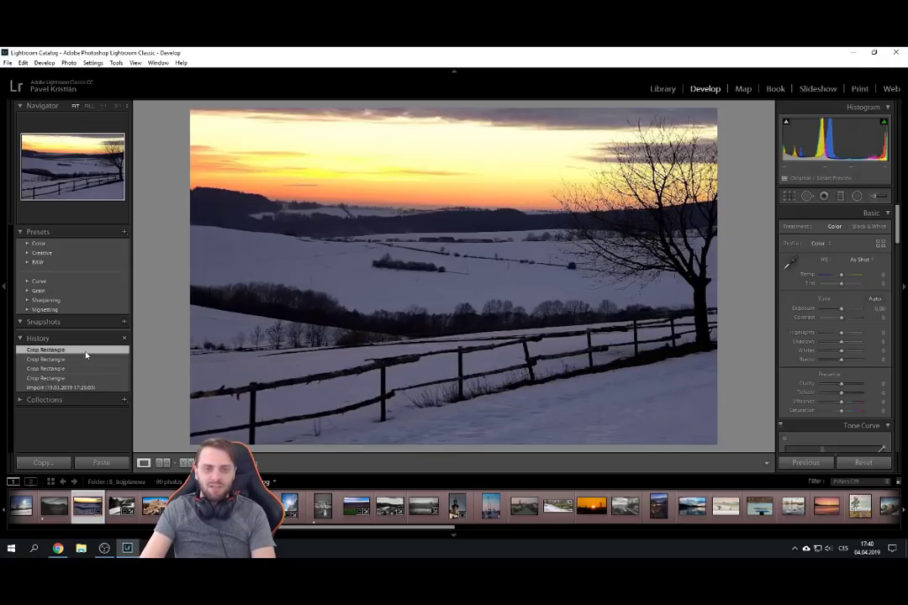
left_click(788, 196)
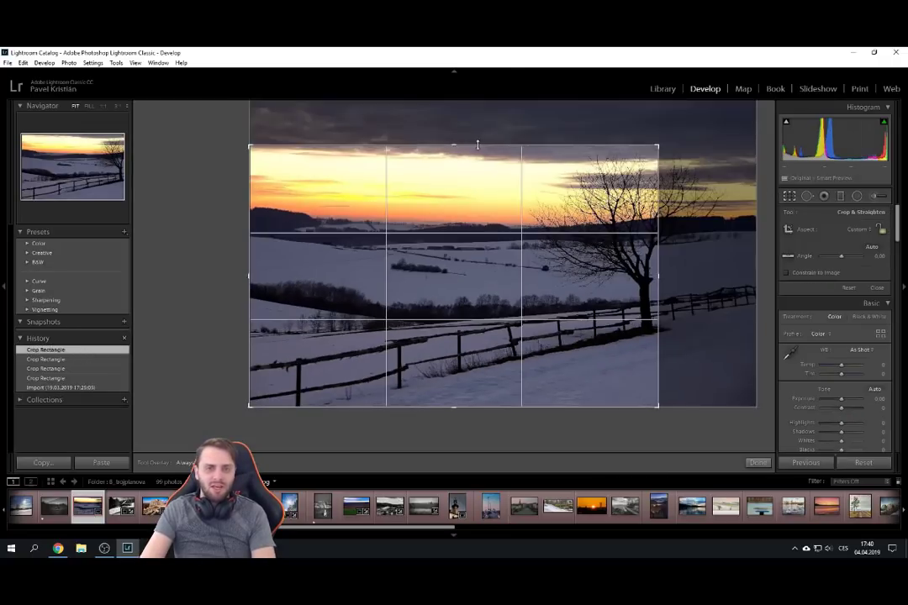
left_click_drag(476, 145, 476, 130)
key("Return")
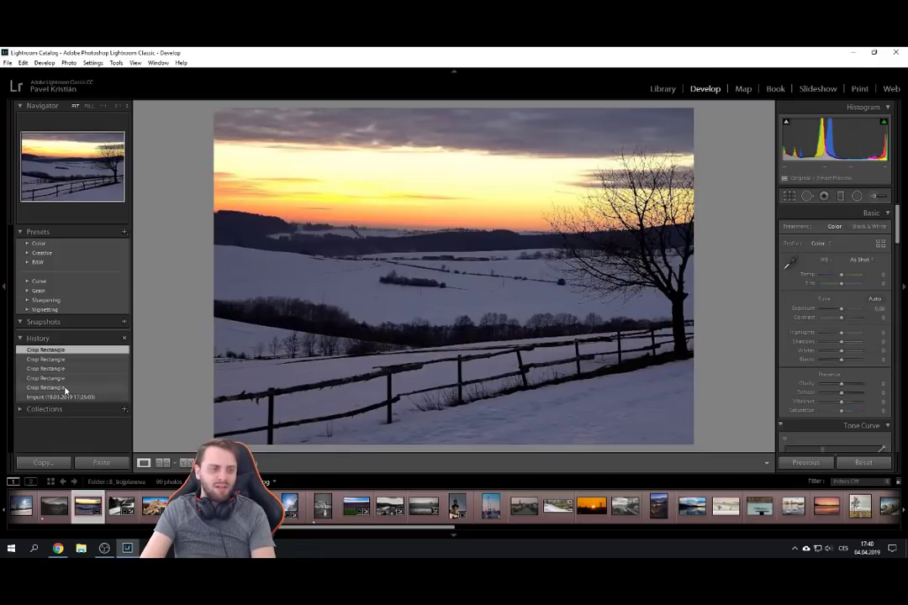
left_click(92, 397)
left_click(84, 350)
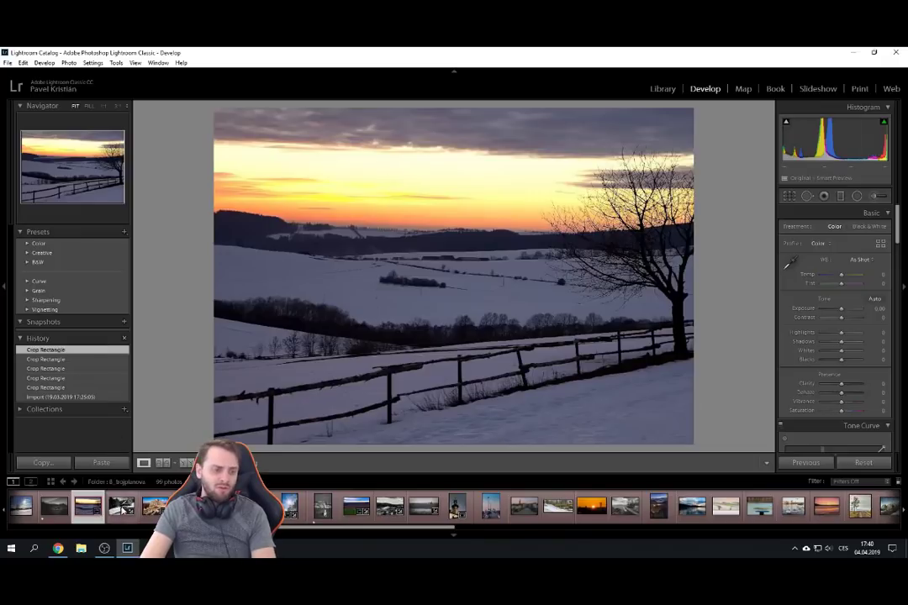
Open the black-and-white snowy cottage photo and look through its Import, Shadows, Highlights, Clarity and Crop Angle states.
left_click(124, 511)
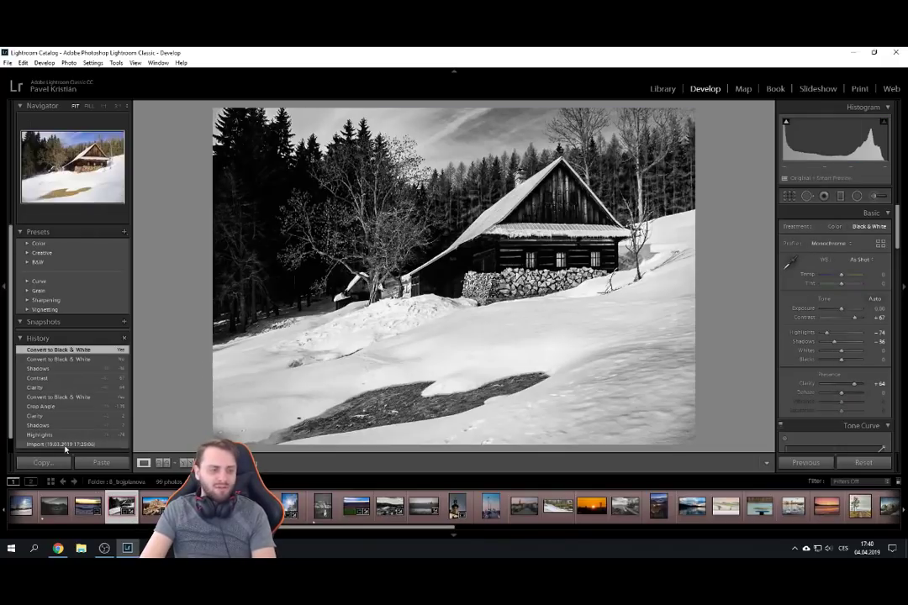
left_click(66, 444)
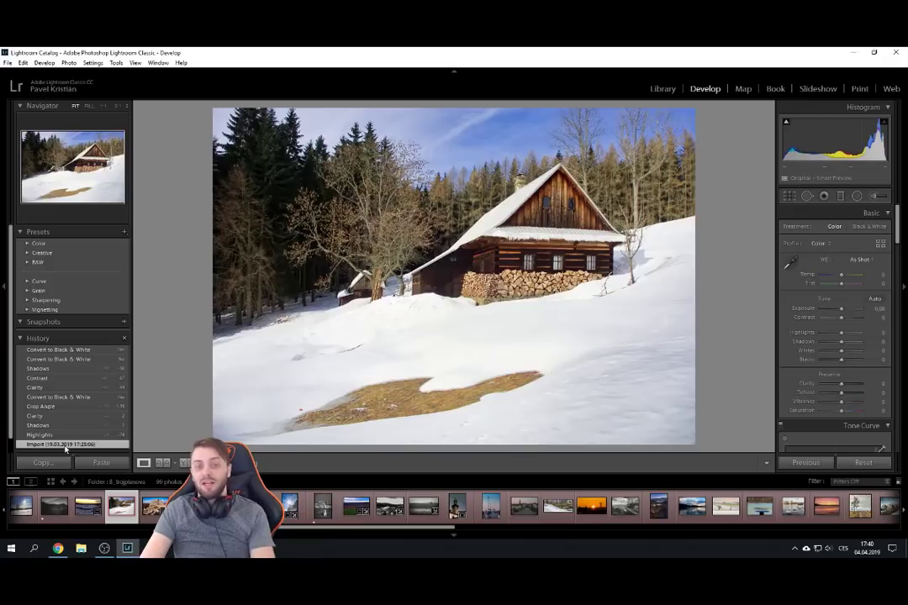
left_click(76, 369)
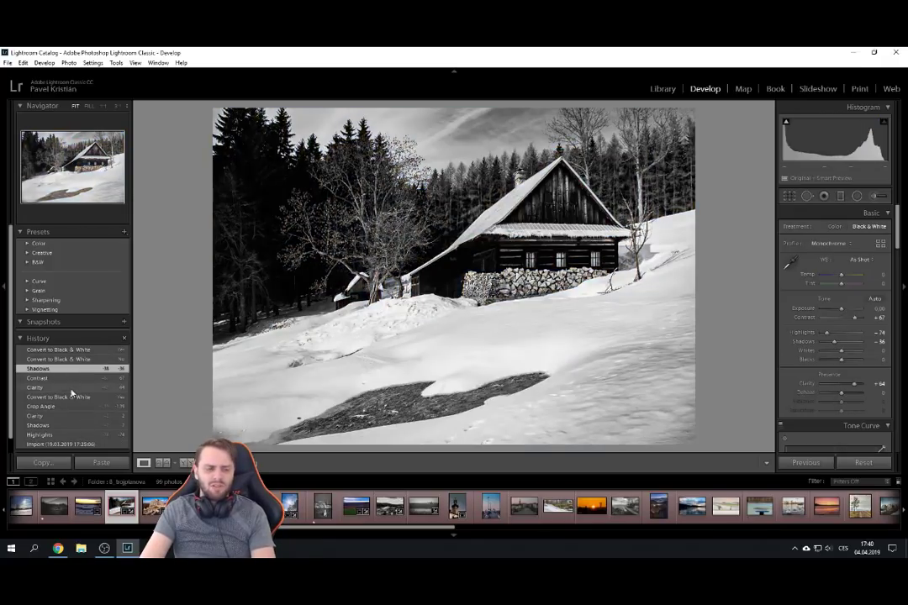
left_click(69, 406)
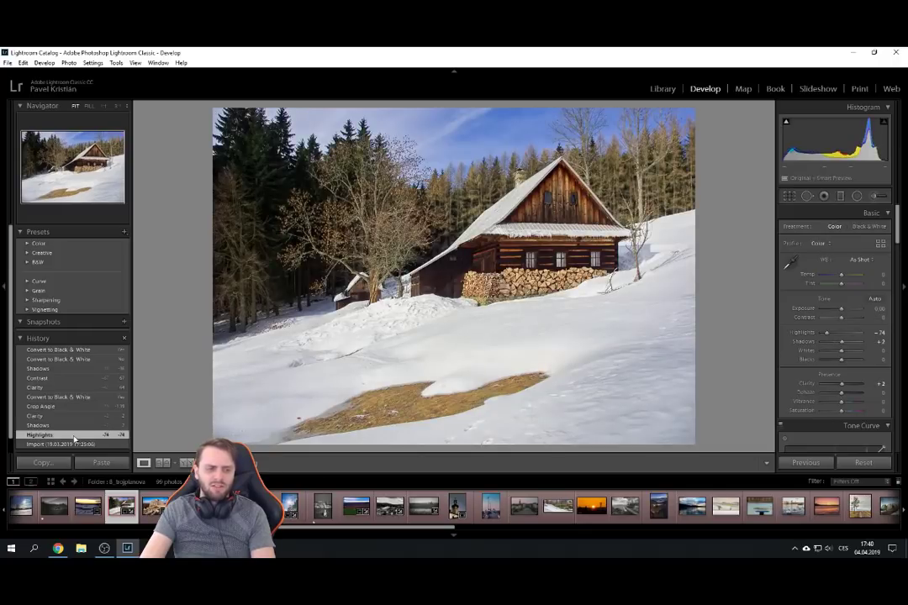
left_click(74, 435)
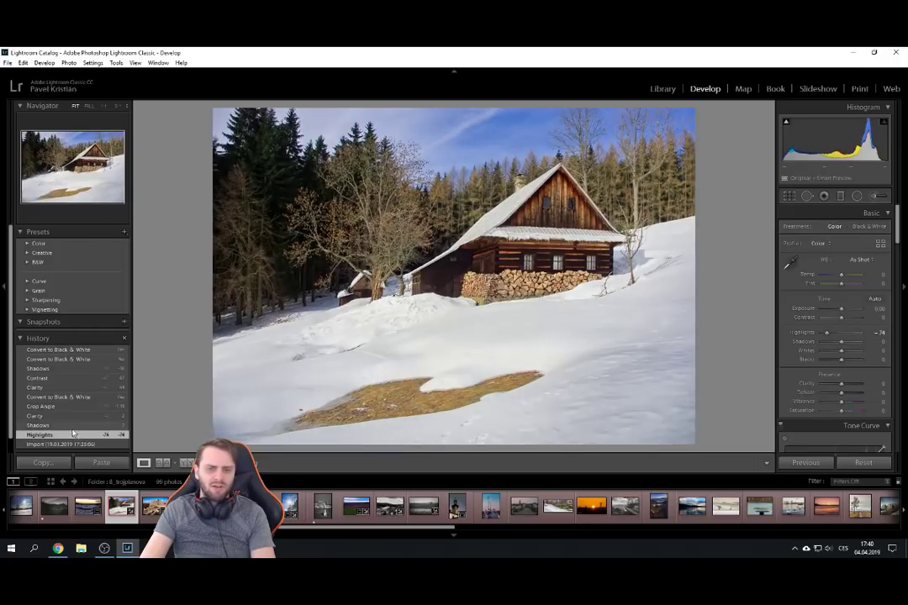
left_click(70, 416)
left_click(69, 407)
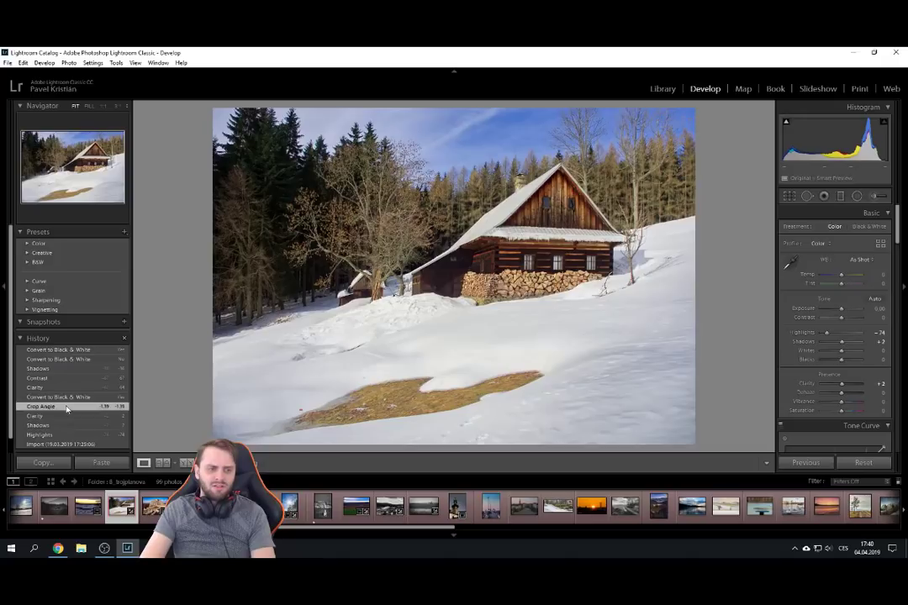
Compare the cottage photo's unedited Import version with its Crop Angle state, ending on Crop Angle.
key("backslash")
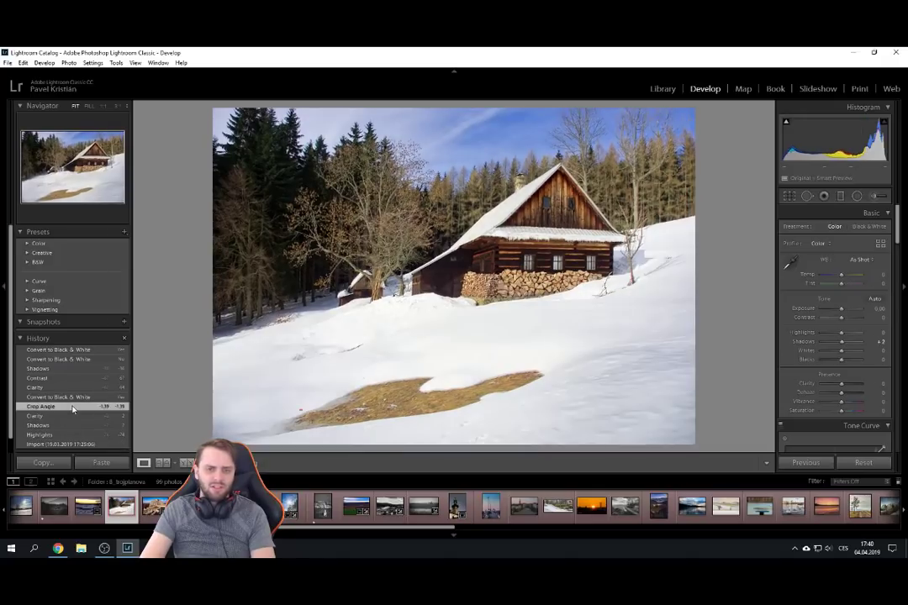
key("backslash")
left_click(73, 444)
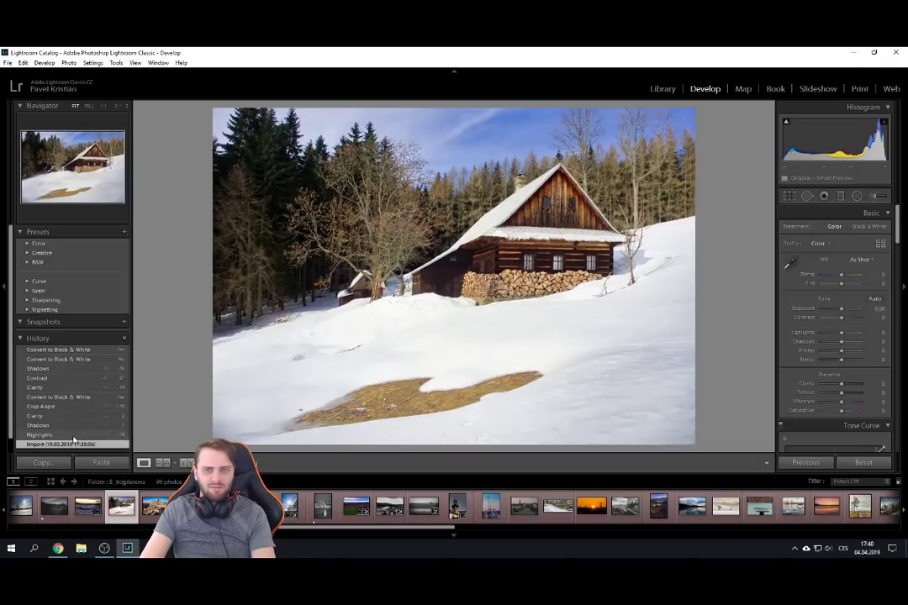
left_click(70, 407)
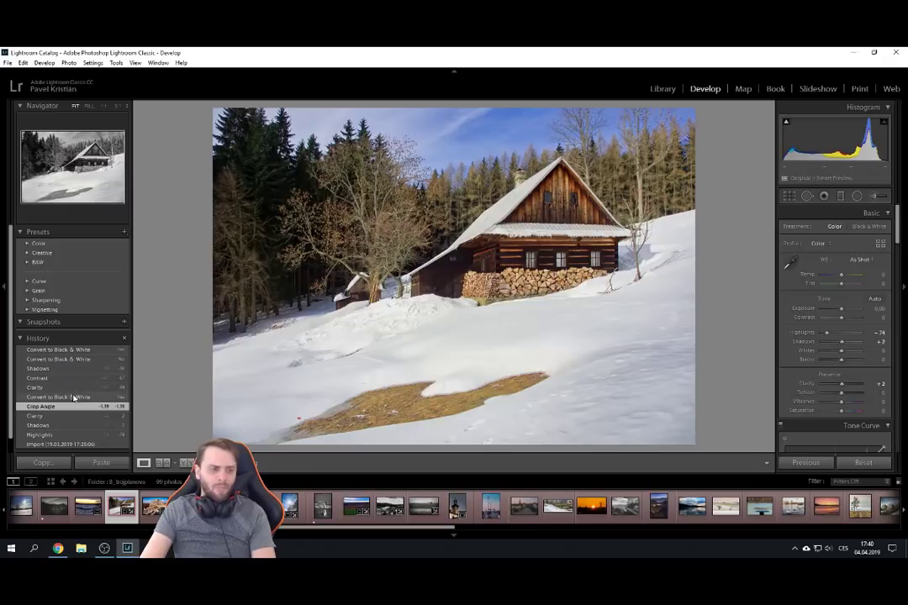
Compare the cottage photo's black-and-white conversions with its color, Clarity and Shadows history states.
left_click(64, 351)
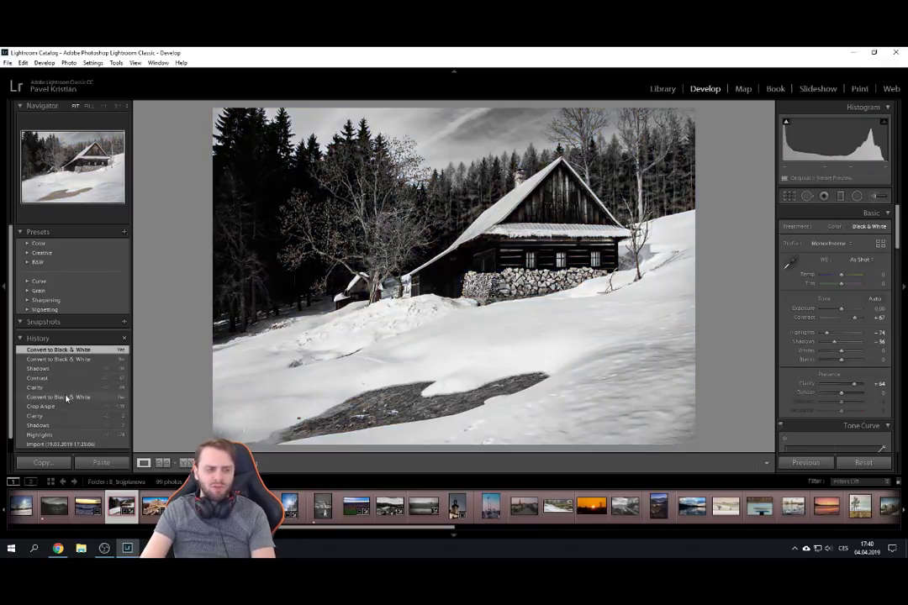
left_click(63, 397)
left_click(65, 407)
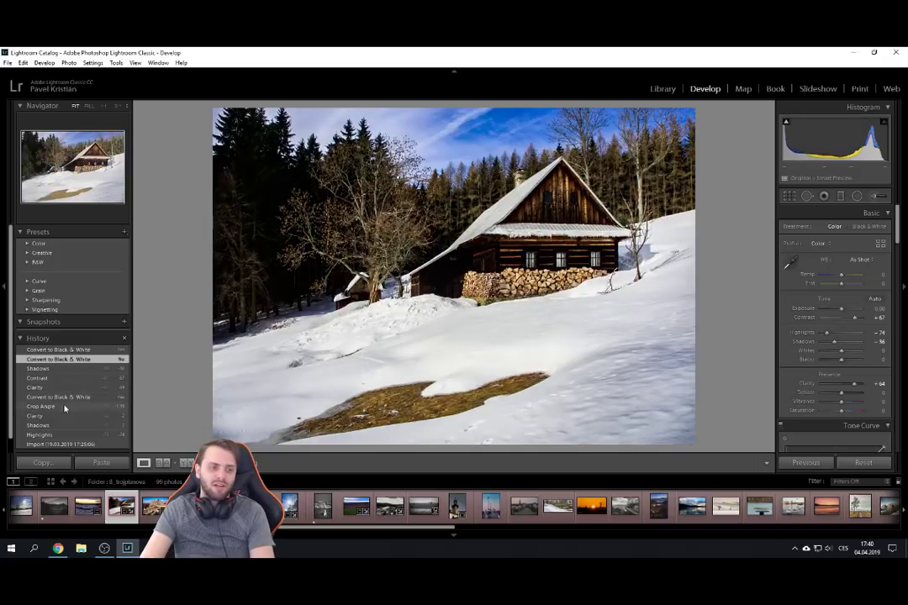
left_click(63, 396)
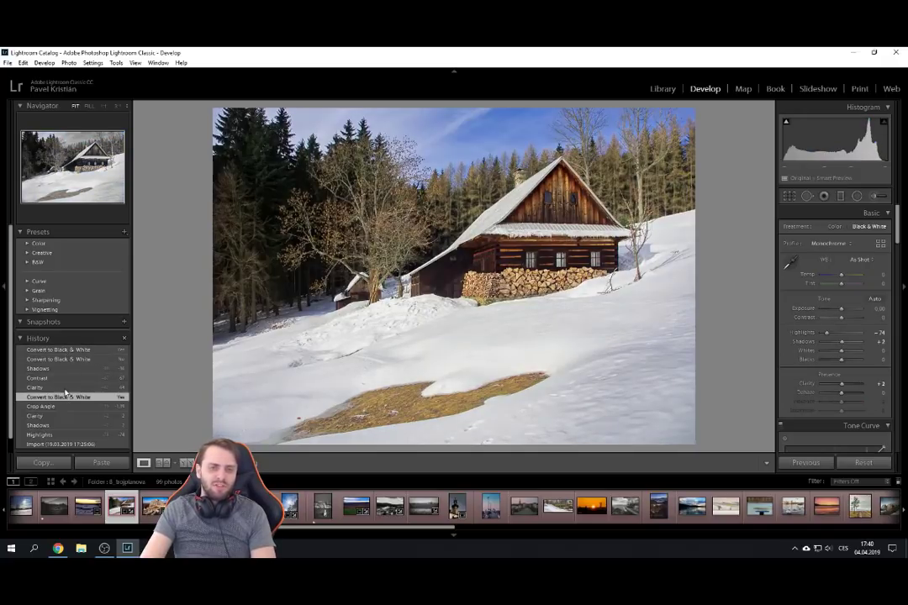
left_click(65, 387)
left_click(69, 360)
left_click(72, 368)
left_click(73, 360)
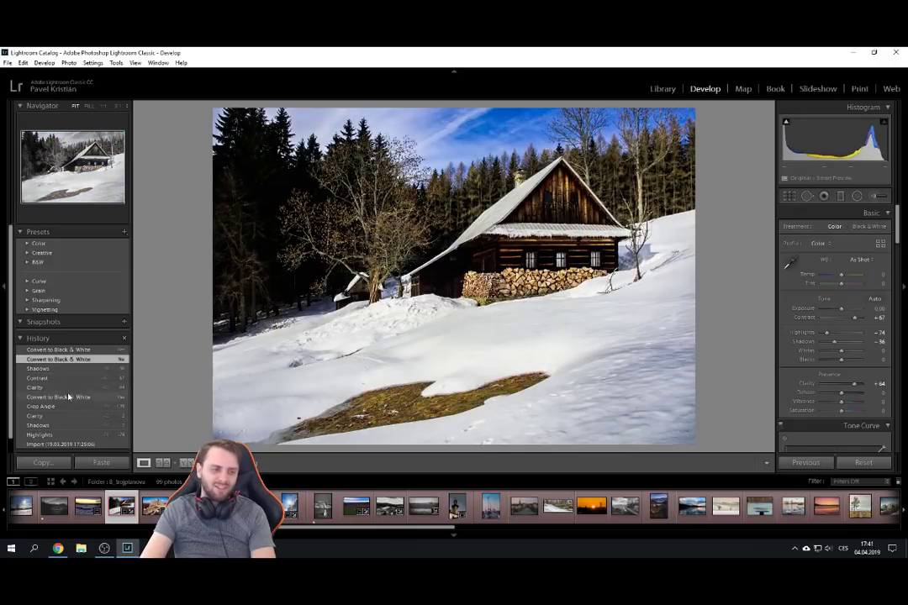
Compare the cottage photo's earlier black-and-white conversion and Crop Angle state with the latest Convert to Black & White state.
left_click(69, 397)
left_click(73, 406)
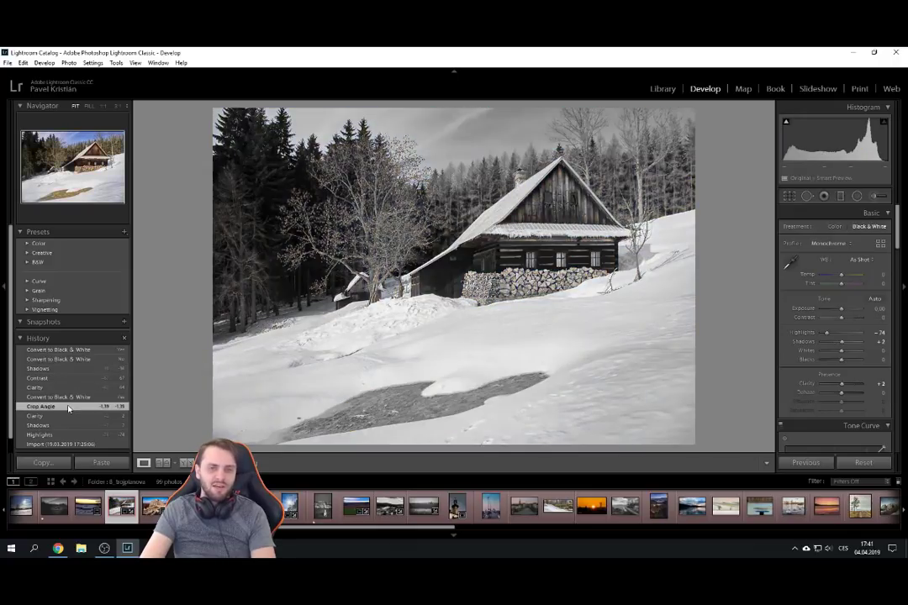
left_click(71, 349)
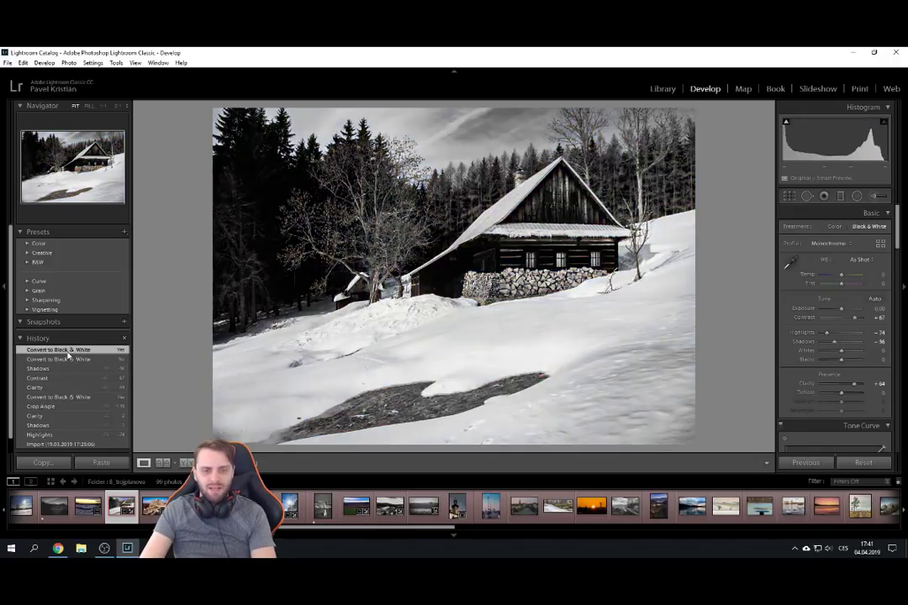
Restore the cottage photo's Crop Angle state, set Vibrance to +64 and lower Saturation slightly below zero.
left_click(76, 406)
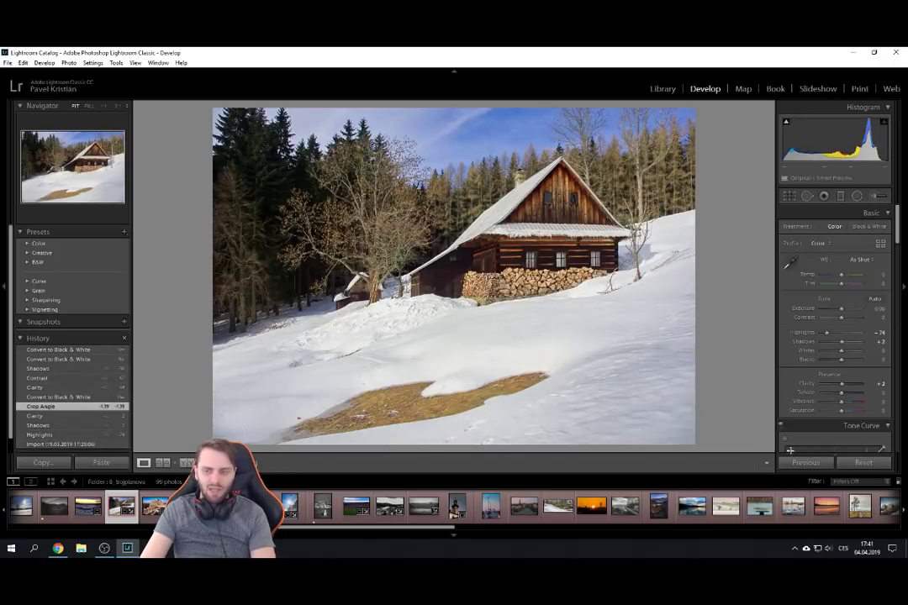
mouse_move(845, 415)
left_mouse_down()
mouse_move(845, 401)
mouse_move(835, 410)
mouse_move(854, 404)
mouse_move(838, 411)
left_mouse_up()
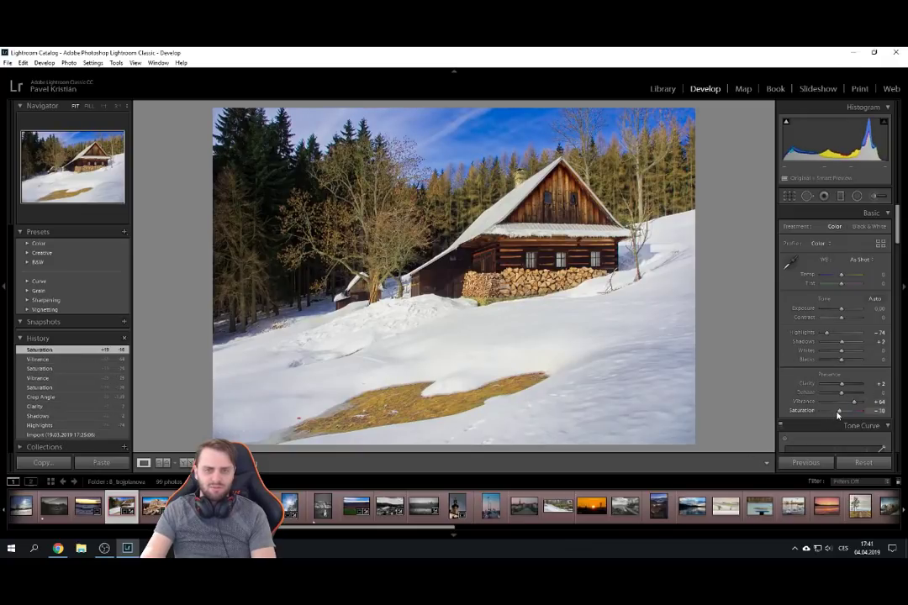
Open the castle ruins photo to compare its Import and Crop Angle states, and go on to the black-and-white tree grove photo.
key("Right")
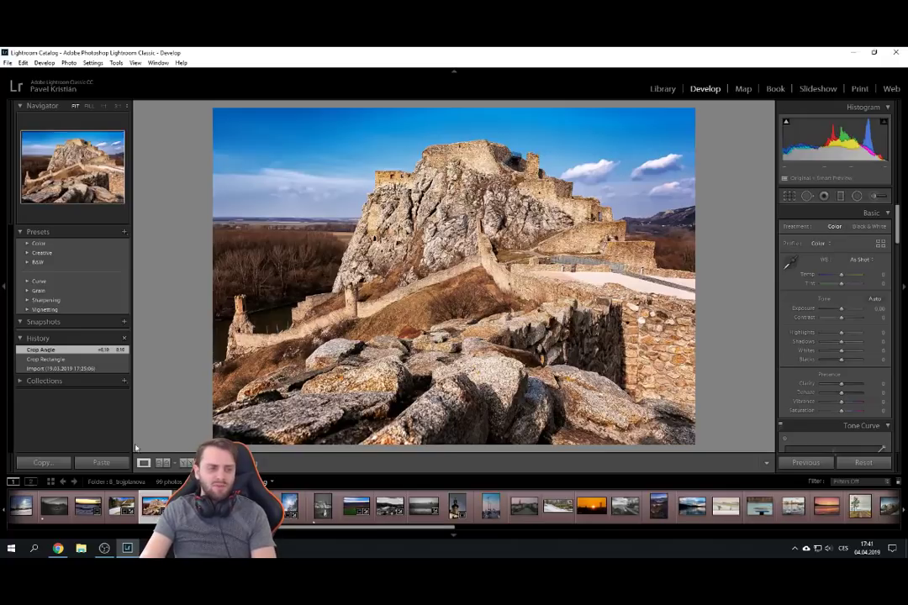
left_click(82, 368)
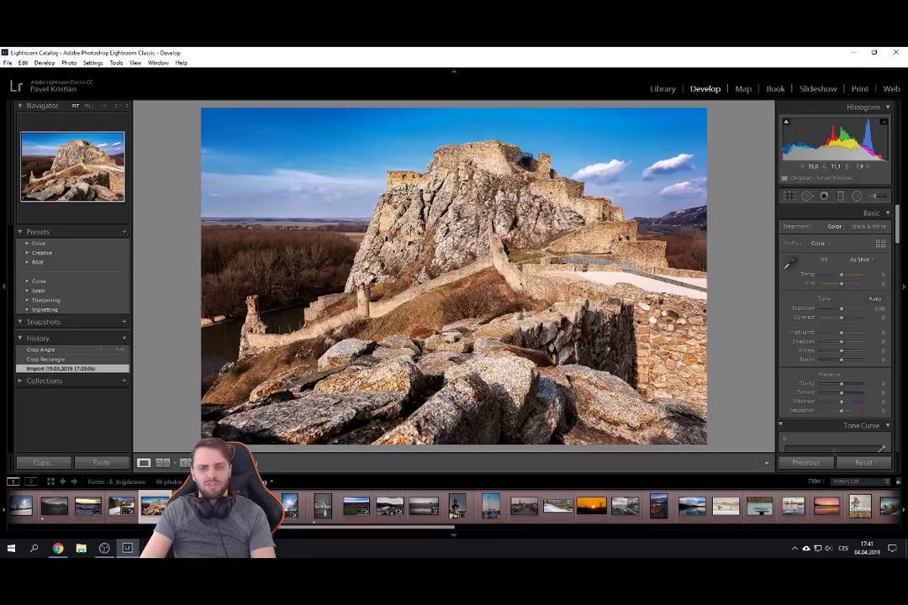
left_click(75, 349)
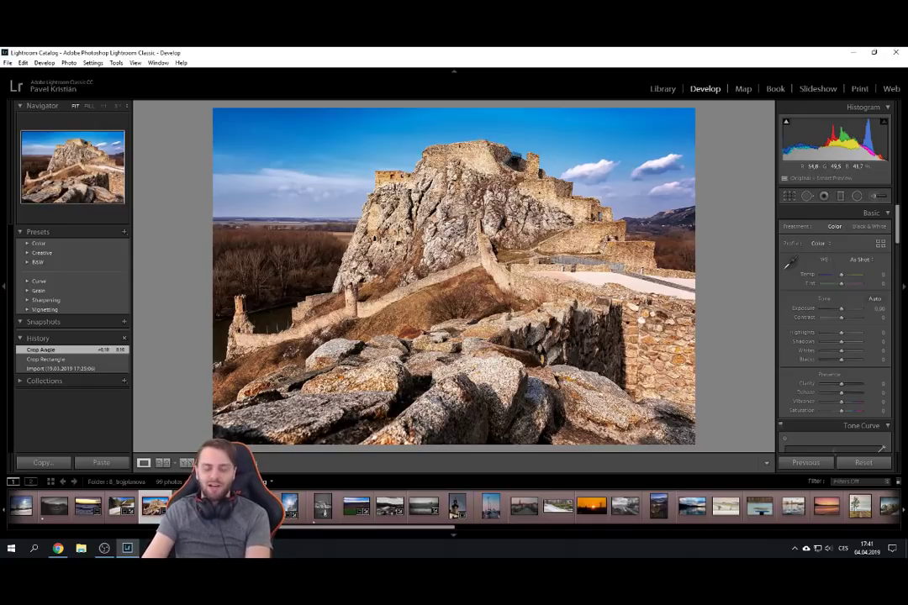
key("Right")
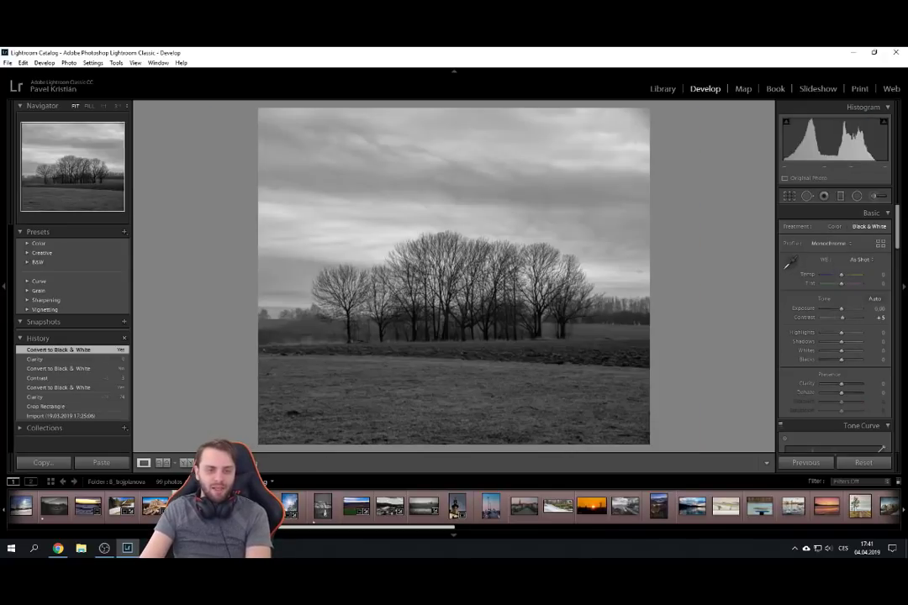
Set the black-and-white tree grove photo's Clarity to +14 and Contrast to +24, comparing the edit with its Import state.
left_click(112, 416)
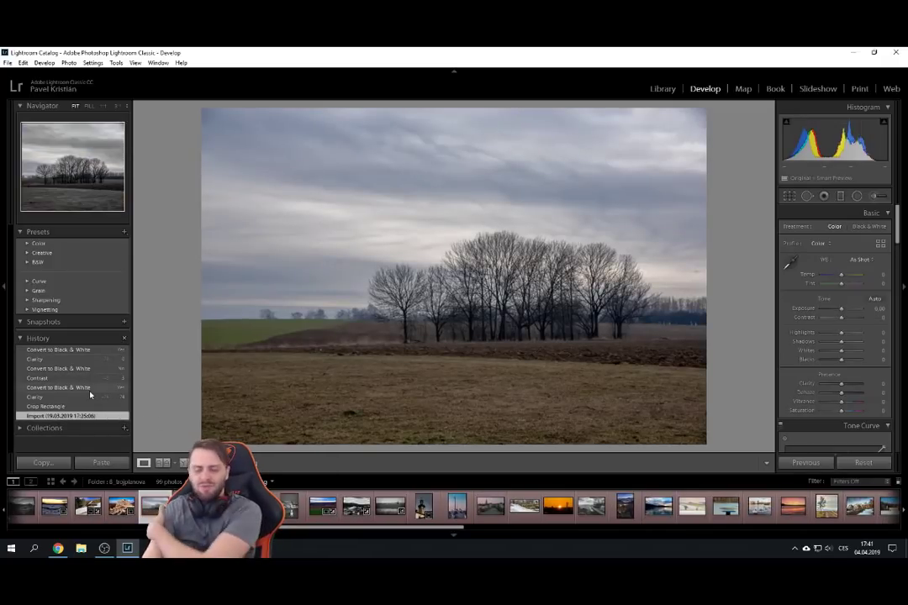
left_click(76, 348)
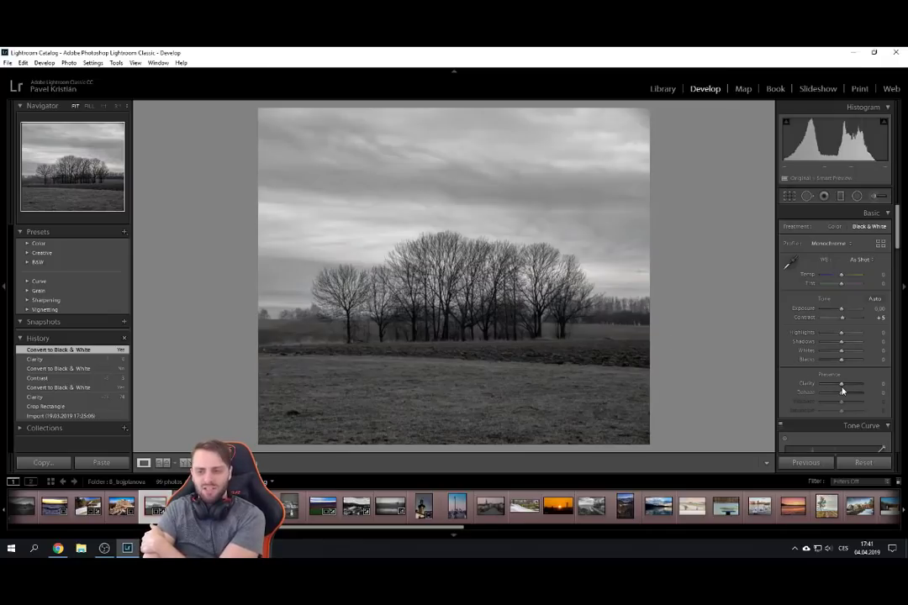
left_click_drag(842, 389, 846, 388)
left_click_drag(841, 318, 845, 318)
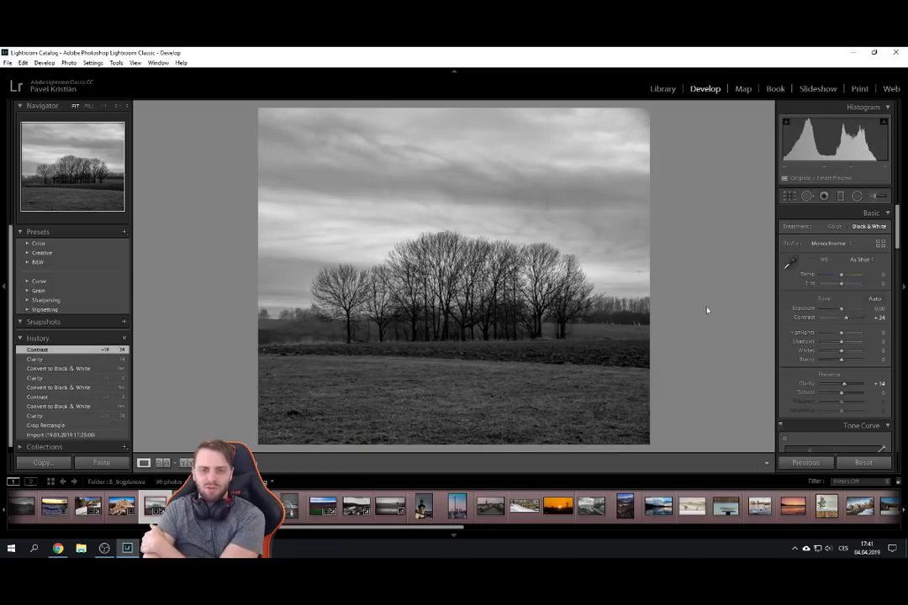
left_click(640, 273)
left_click(591, 285)
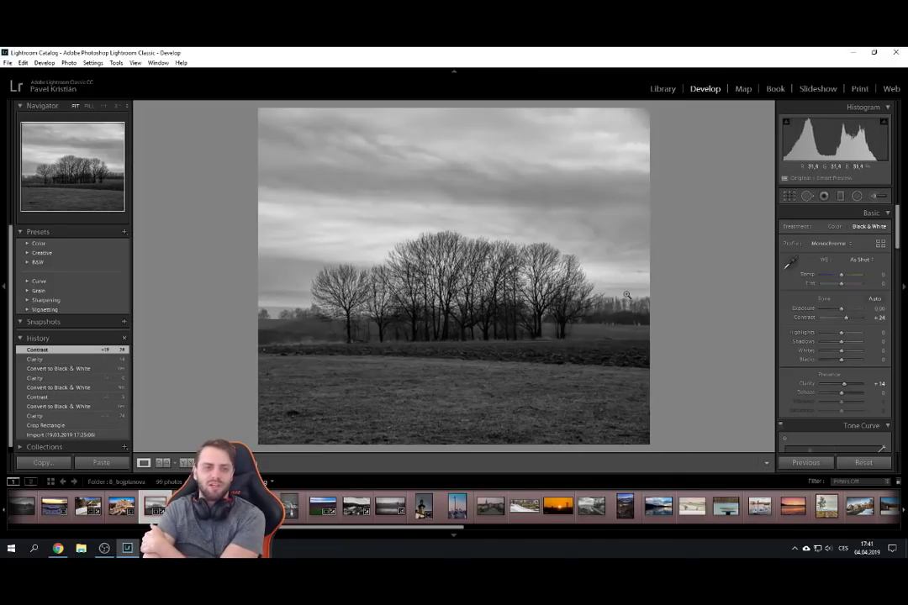
left_click(96, 435)
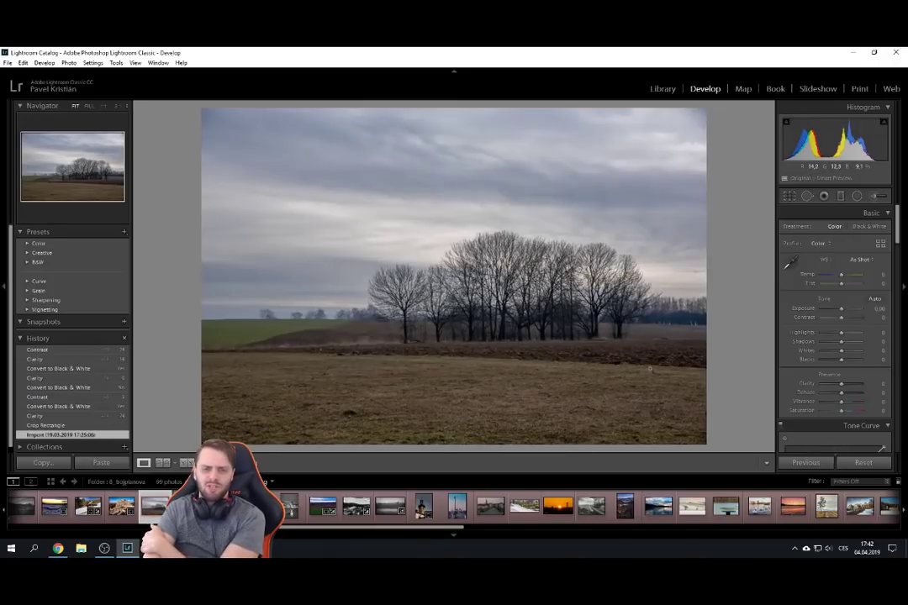
left_click(37, 349)
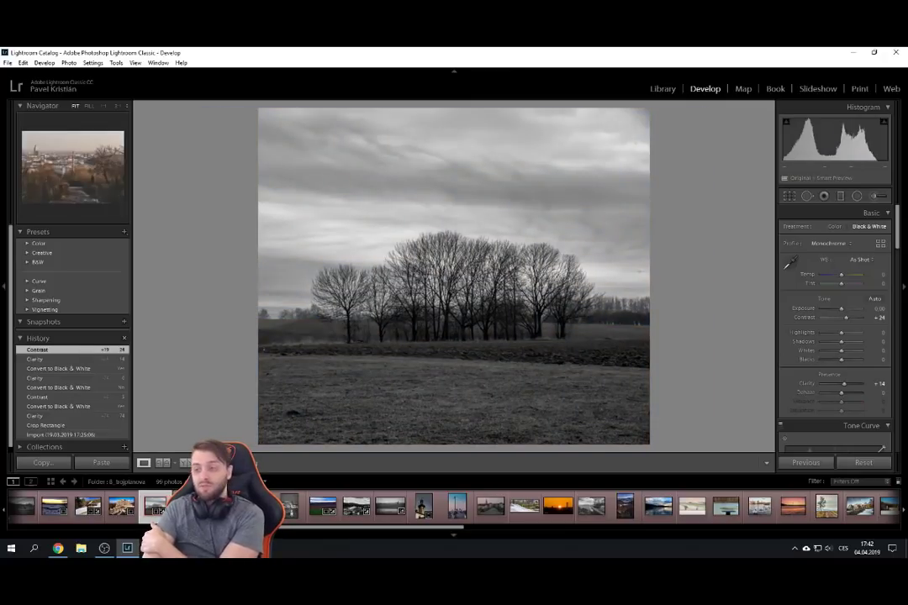
Open the city view photo with the striped chimney and compare its Import state with the latest Crop Angle state.
left_click(121, 505)
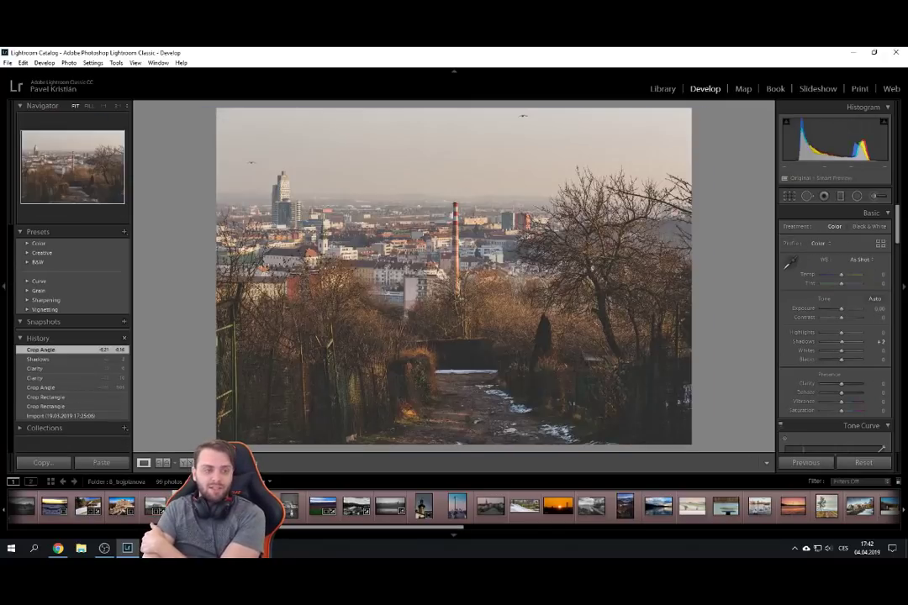
left_click(83, 416)
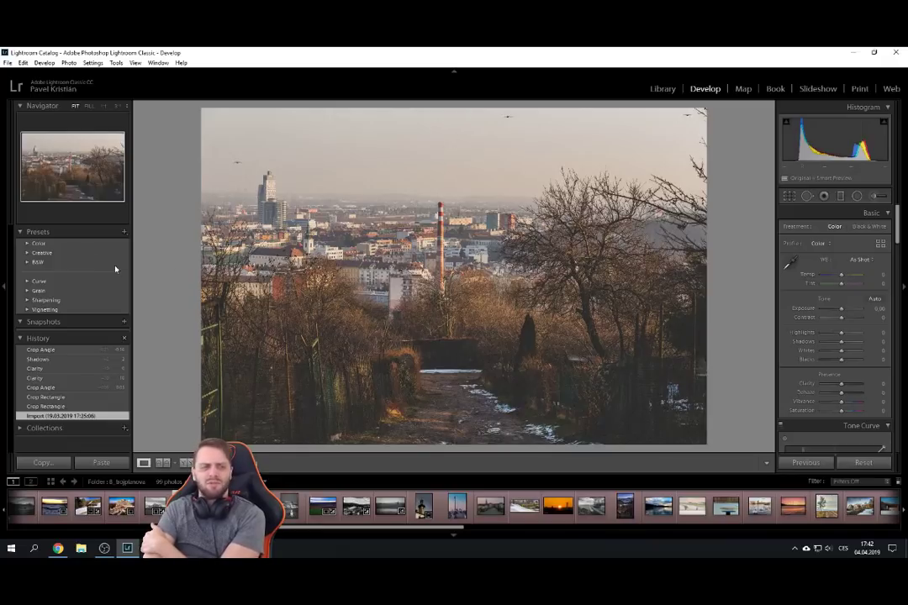
left_click(47, 350)
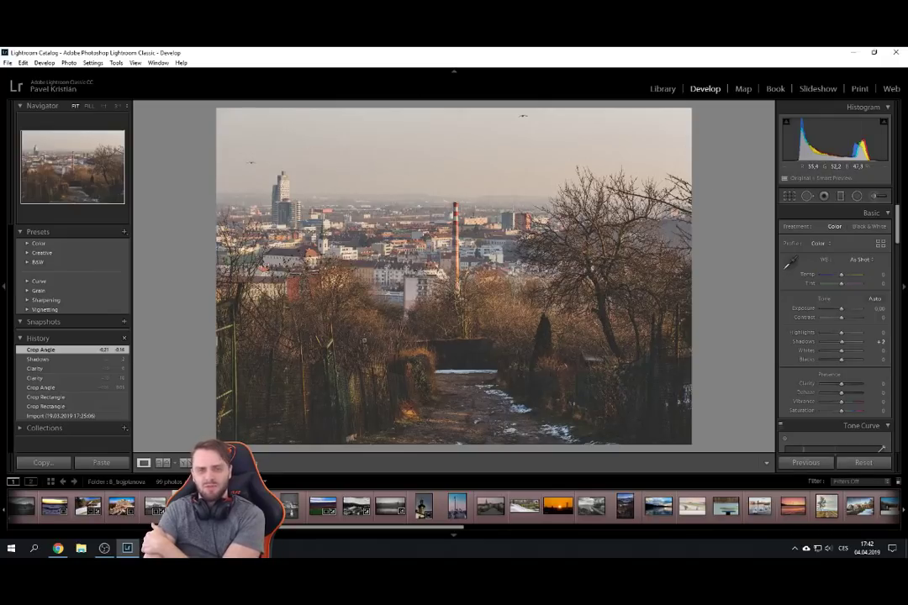
Compare the hunting tower photo's Import and latest Highlights states, and examine the tower and the stubble field around it.
key("Right")
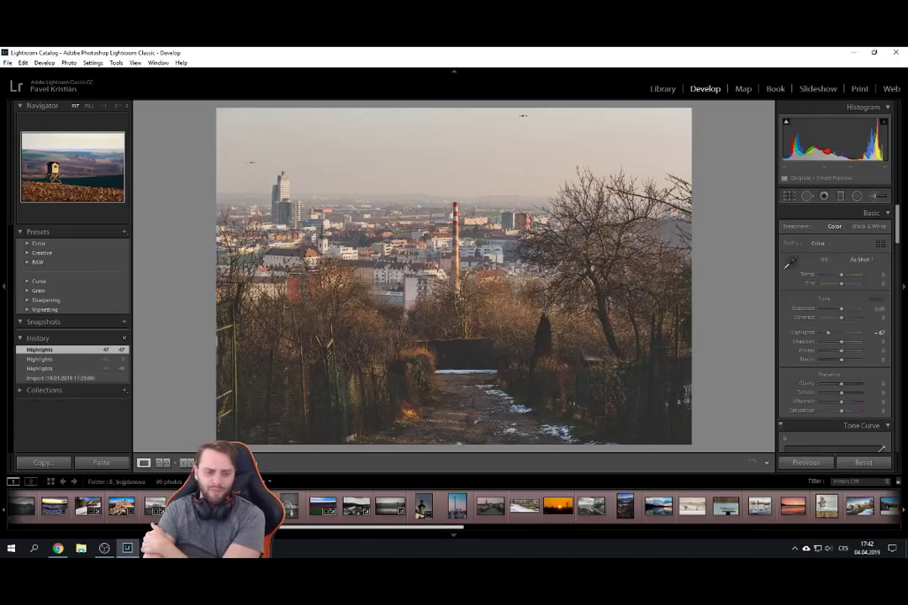
left_click(98, 379)
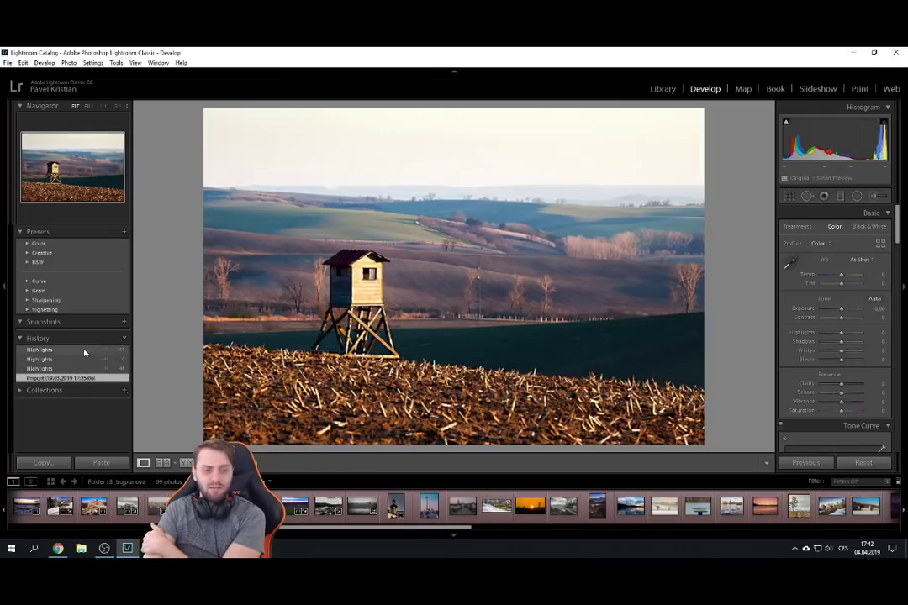
left_click(84, 351)
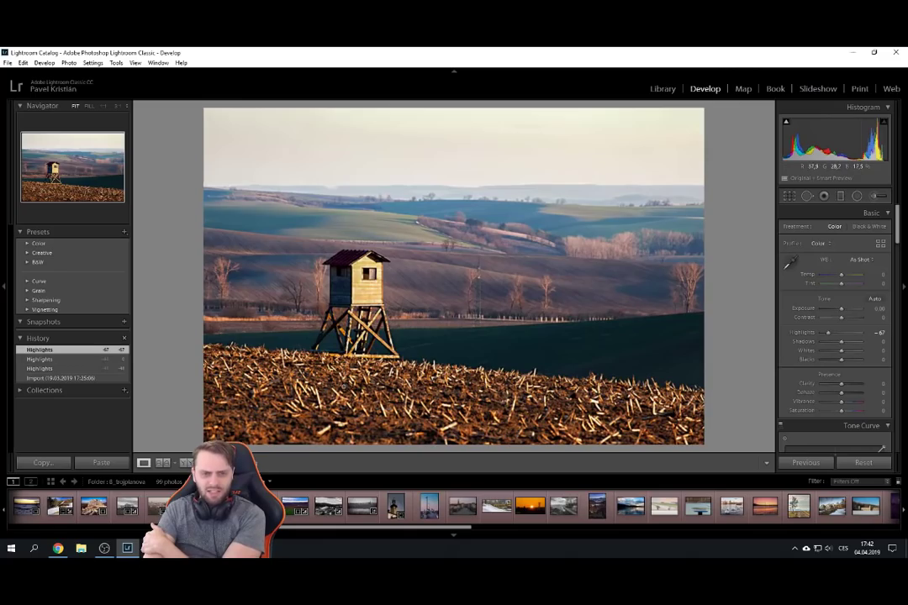
left_click(328, 327)
left_click(331, 272)
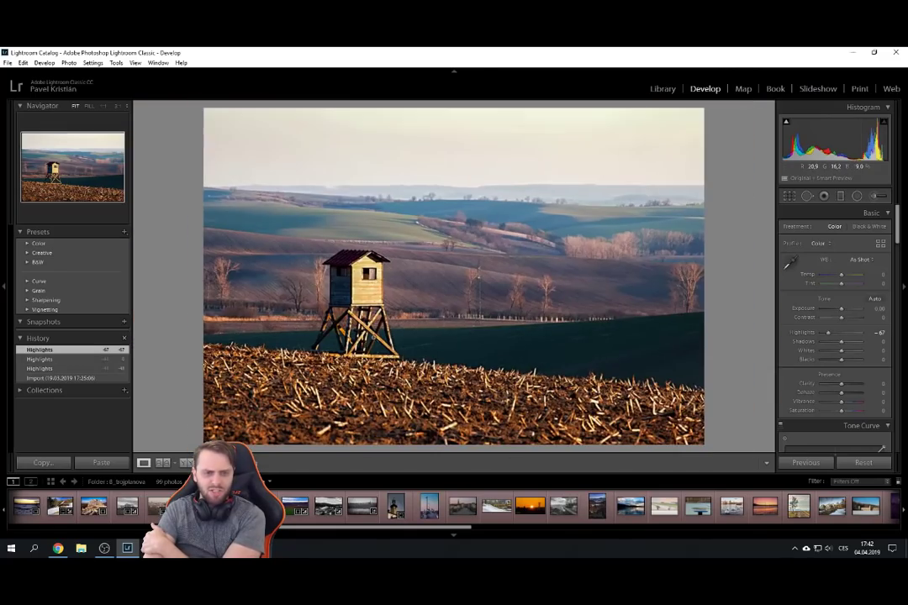
left_click_drag(277, 353, 428, 248)
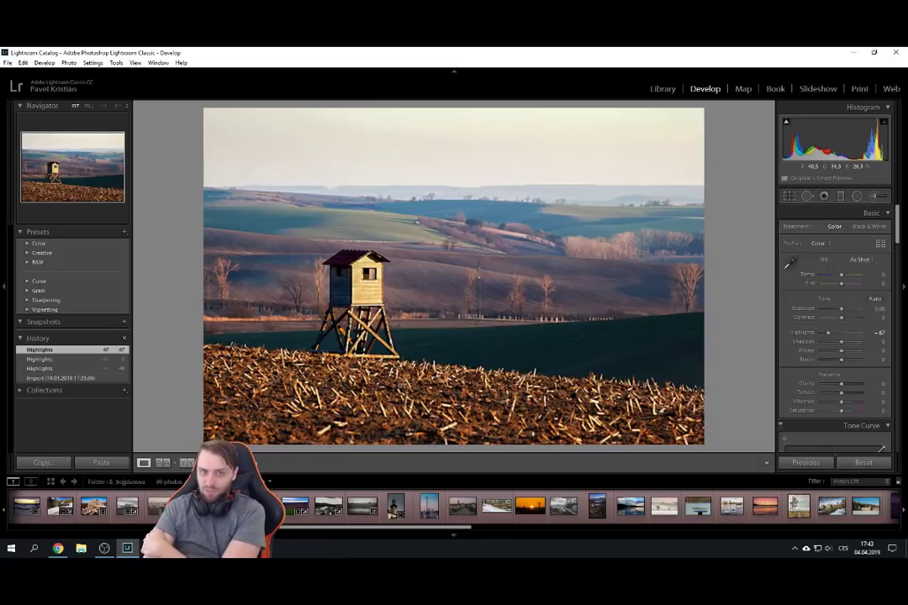
left_click_drag(309, 365, 309, 420)
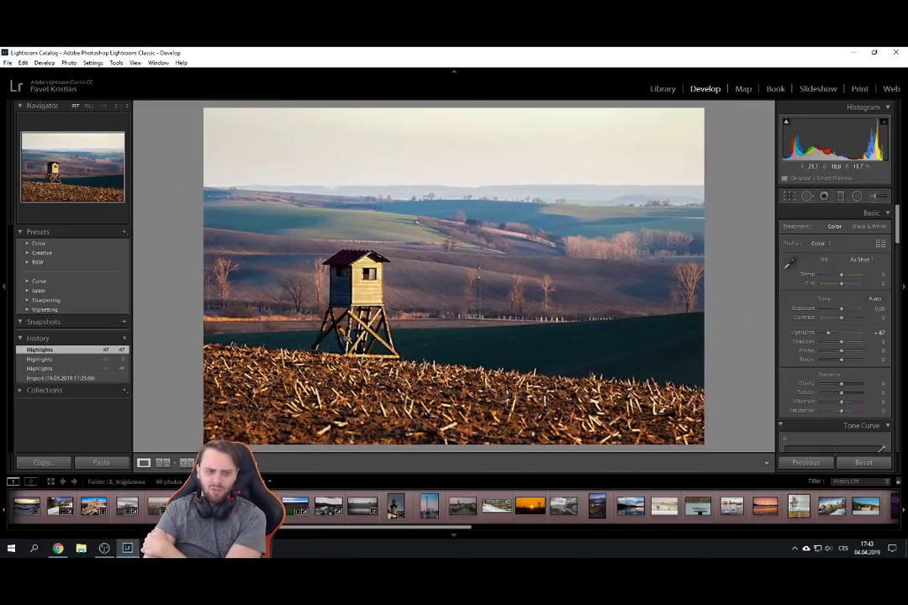
left_click_drag(315, 343, 381, 292)
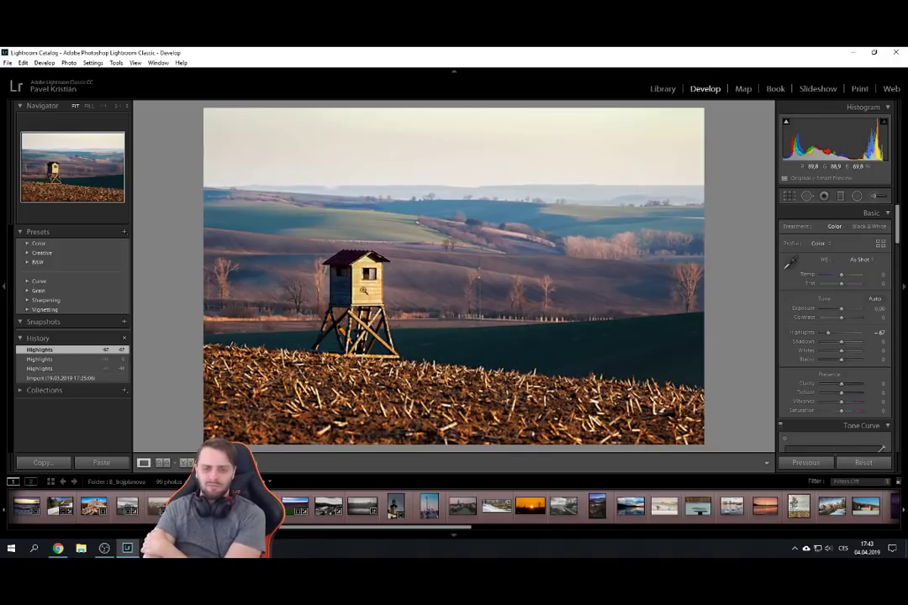
Compare the sunlit frozen lake photo's Import, Add Spot Removal, Crop Rectangle and Crop Angle states, returning to the latest Crop Rectangle.
key("Right")
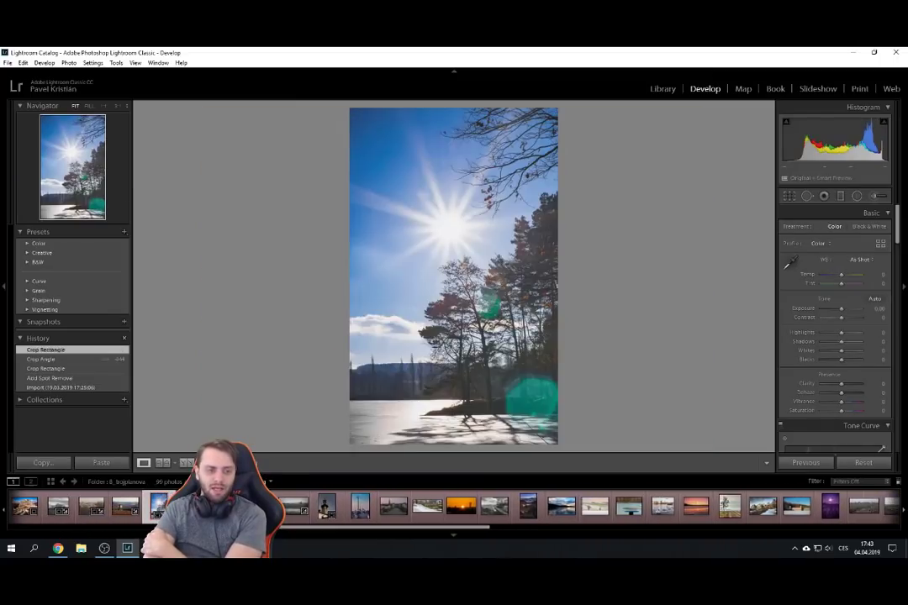
left_click(72, 387)
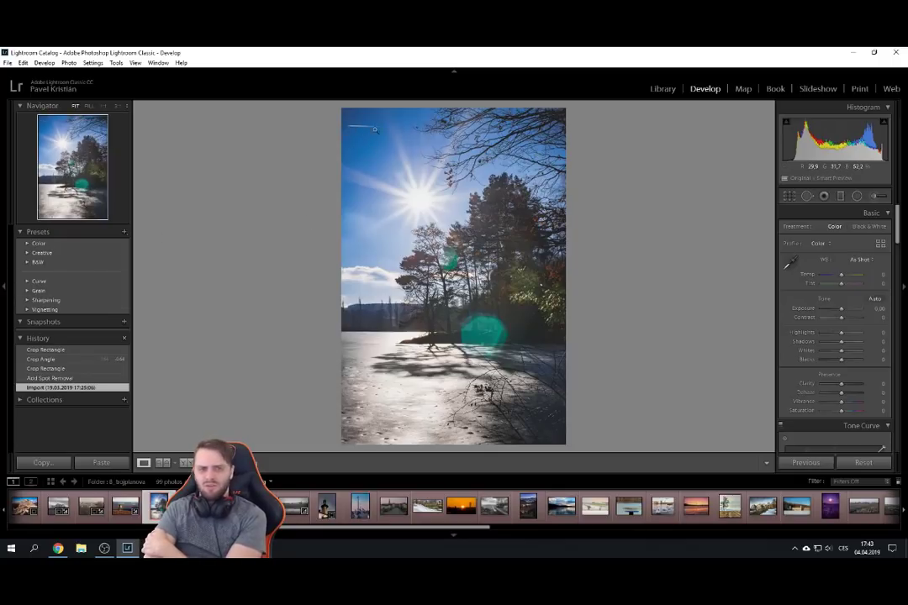
left_click(80, 379)
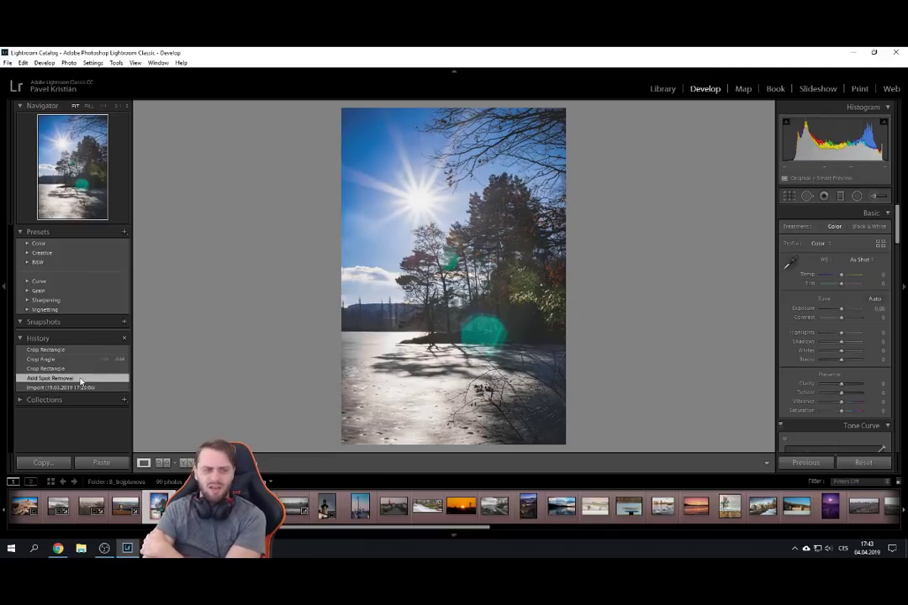
left_click(65, 369)
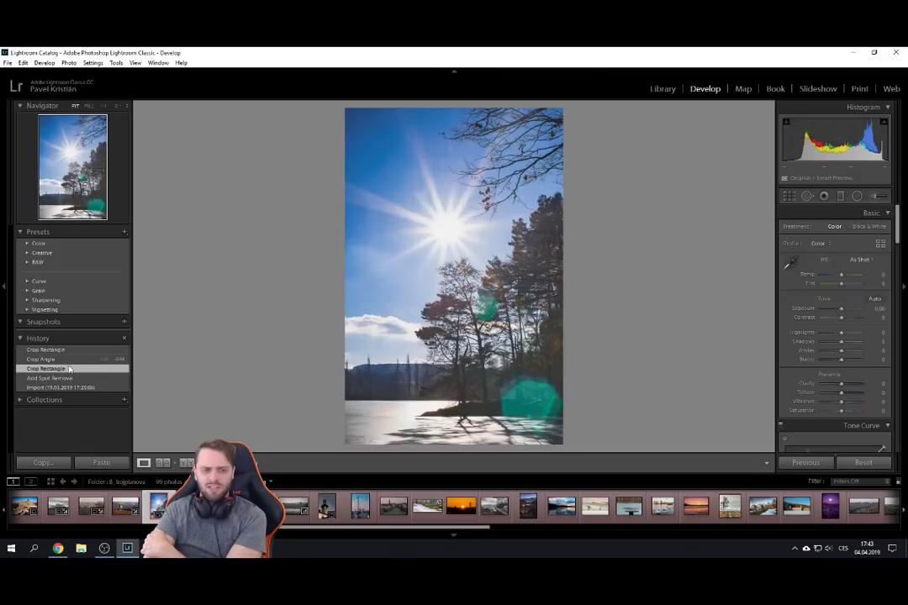
left_click(73, 359)
left_click(73, 353)
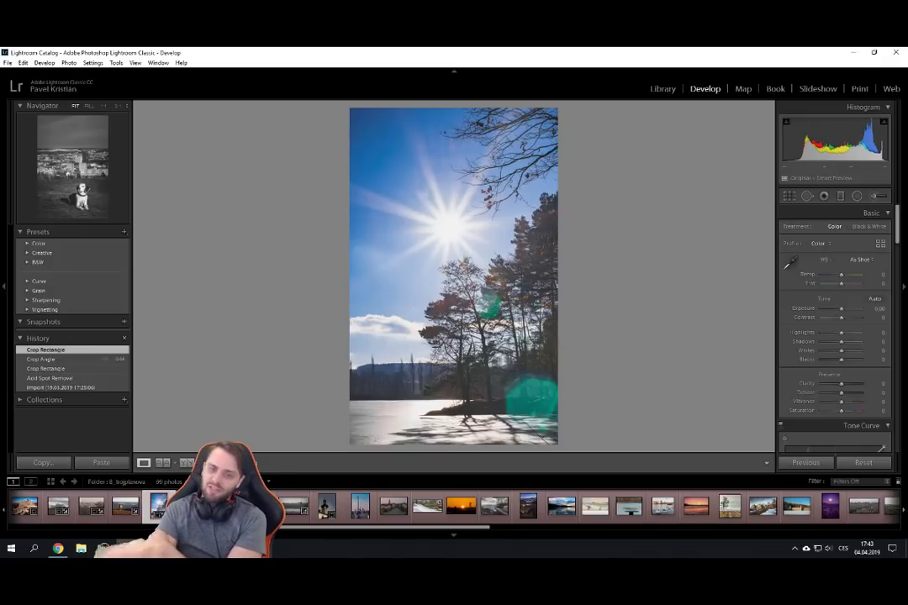
left_click(61, 387)
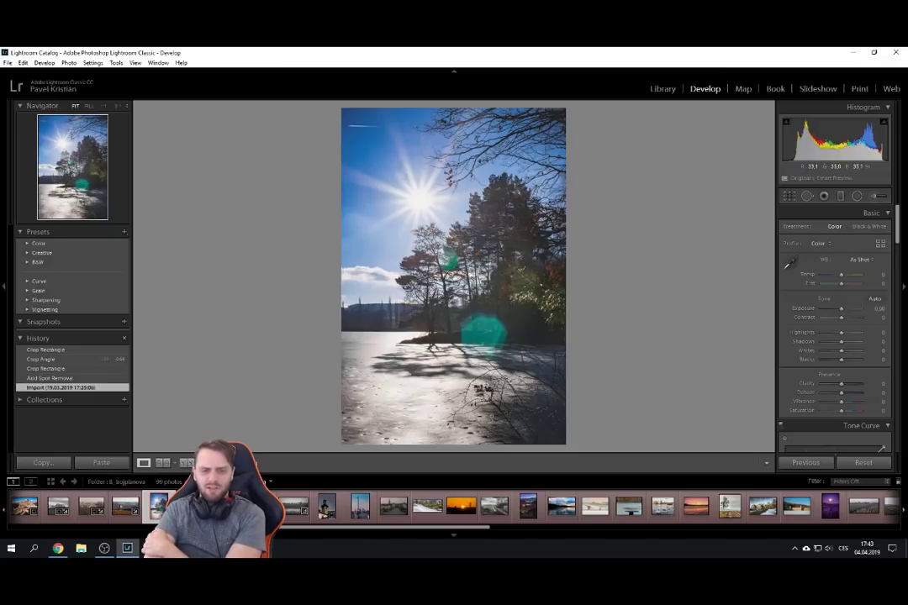
left_click(51, 350)
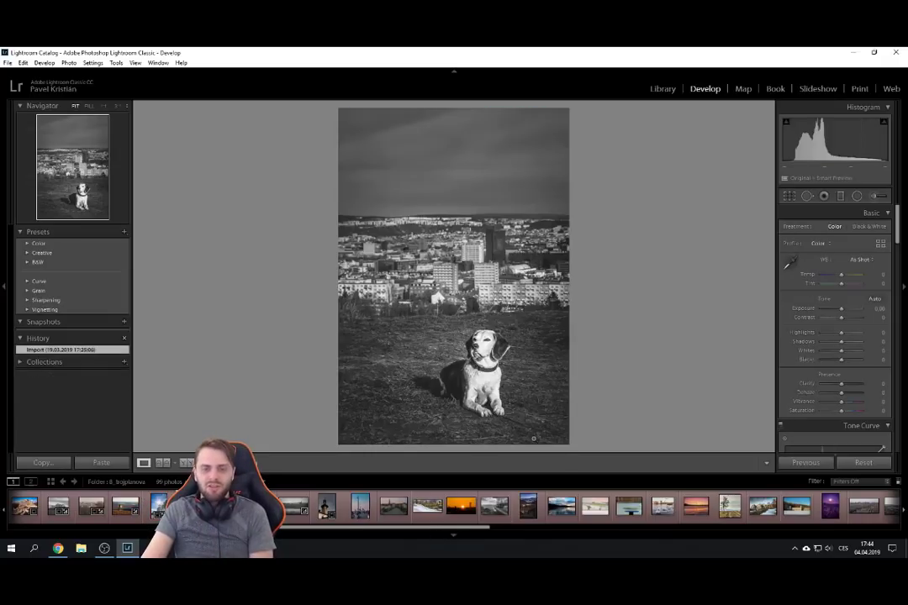
Examine the dog's face up close in the black-and-white city photo, and go on to the green field photo.
left_click(496, 341)
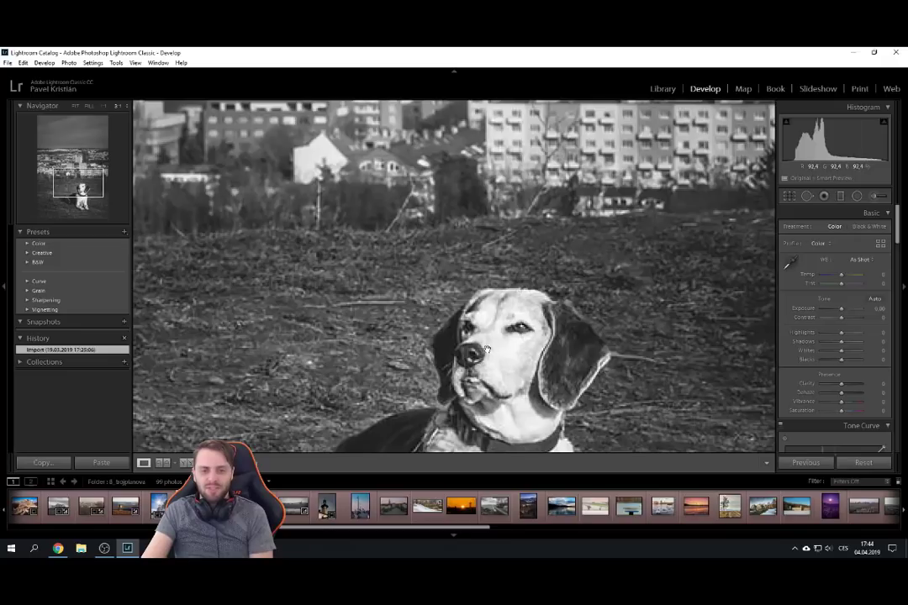
left_click(477, 394)
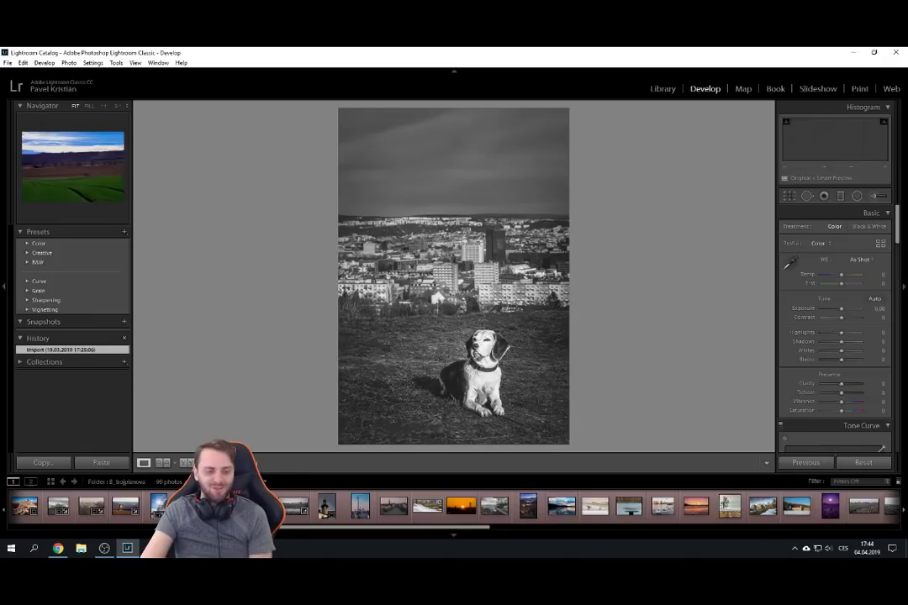
left_click(286, 509)
left_click_drag(285, 530, 303, 530)
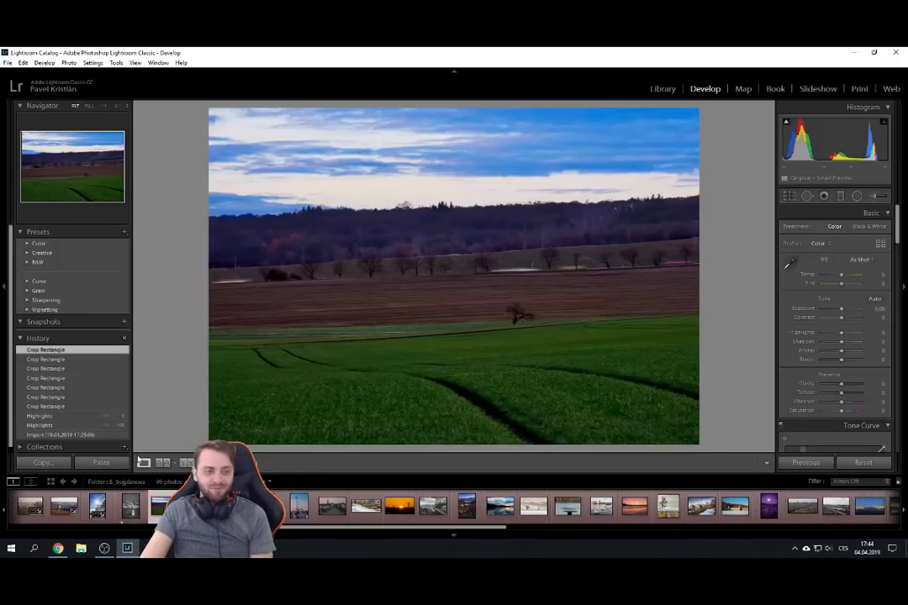
Compare the green field photo's Import state with its two Highlights history states.
left_click(99, 435)
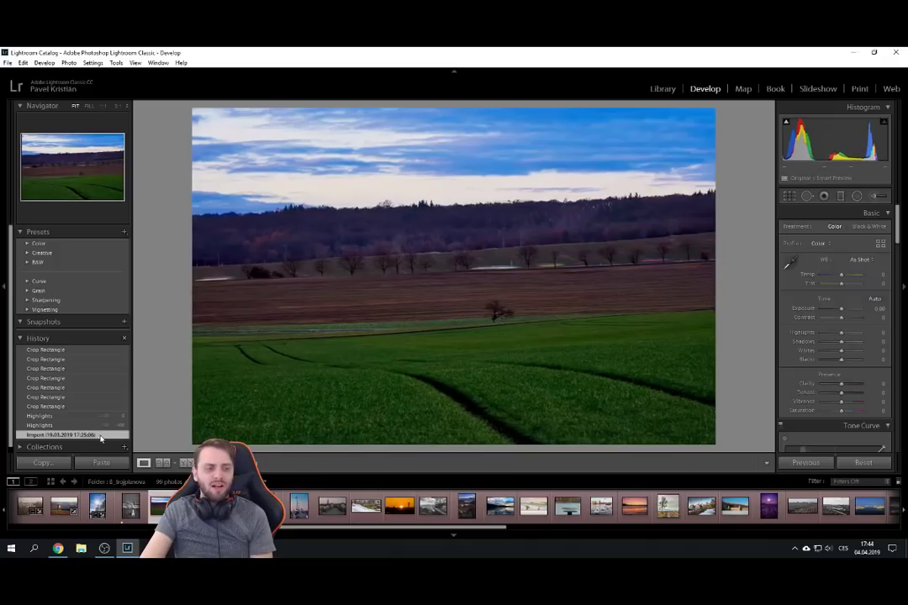
left_click(97, 426)
left_click(101, 434)
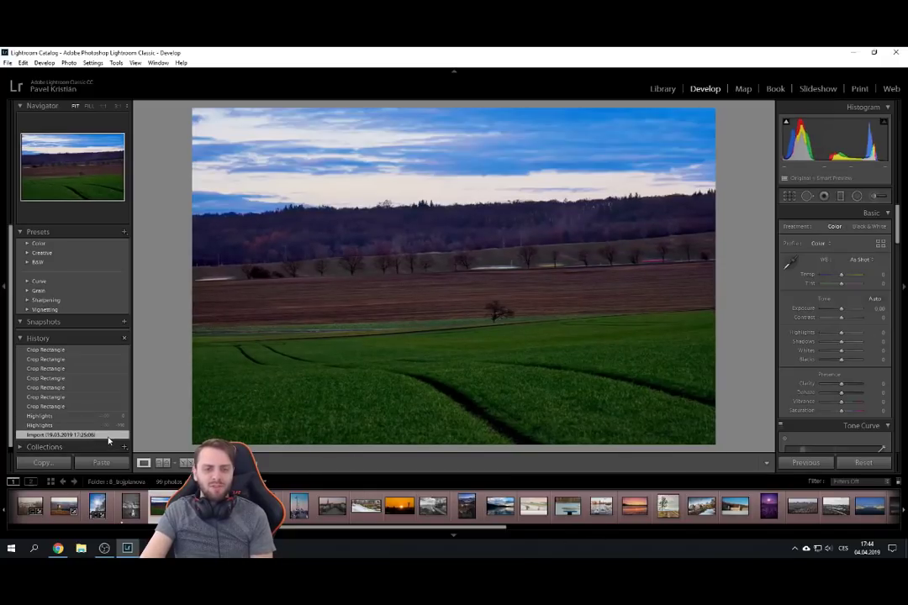
left_click(80, 425)
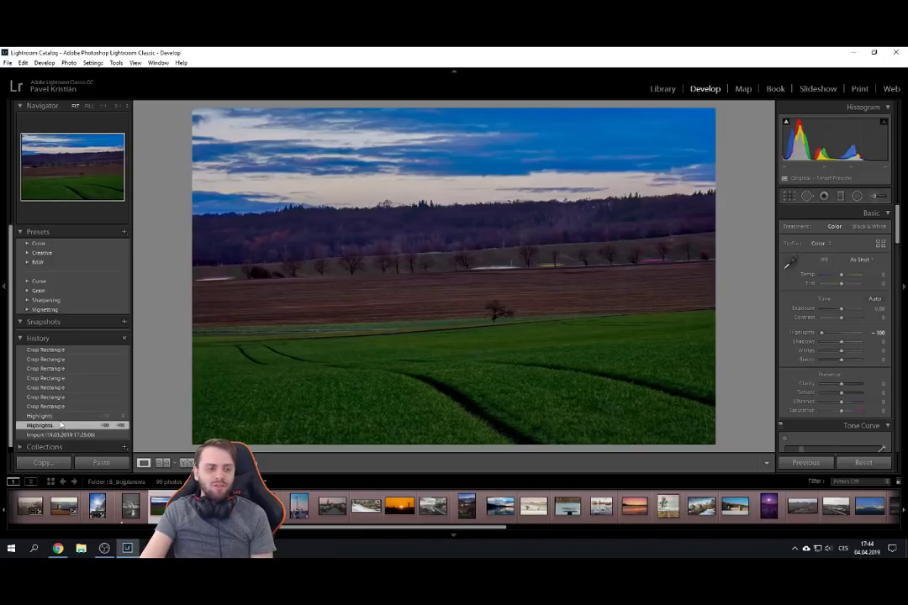
left_click(63, 416)
left_click(68, 425)
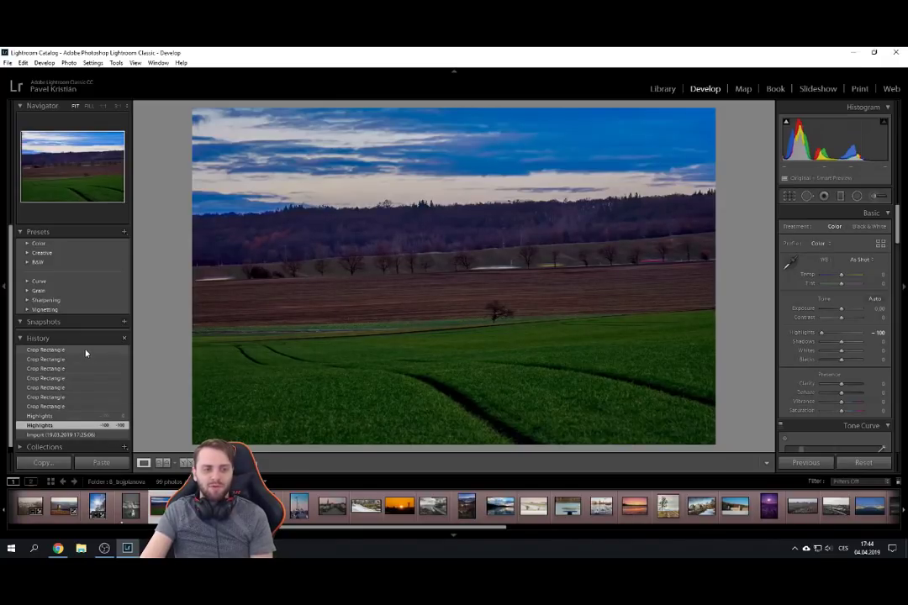
Step through the green field photo's Crop Rectangle history states from the earliest to the latest.
left_click(73, 407)
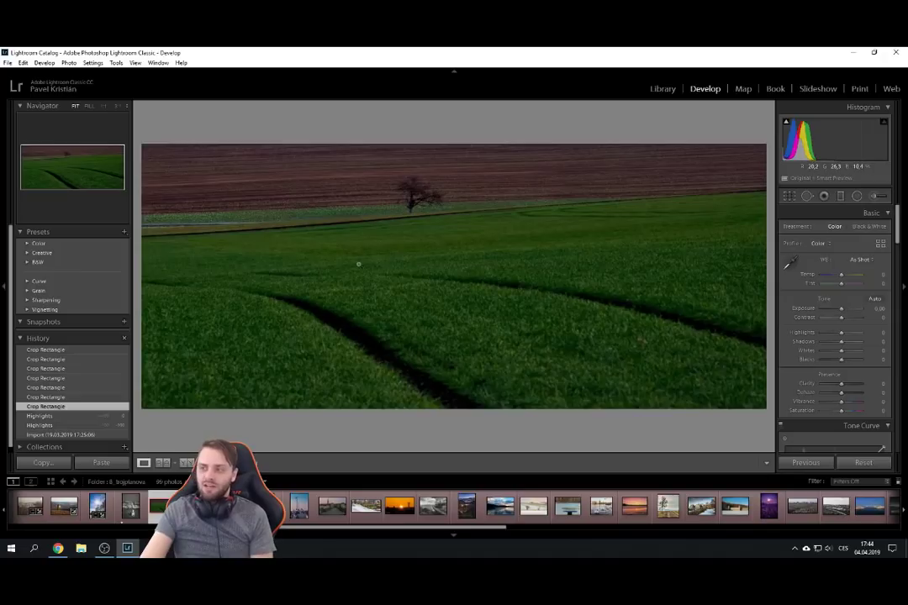
left_click(80, 397)
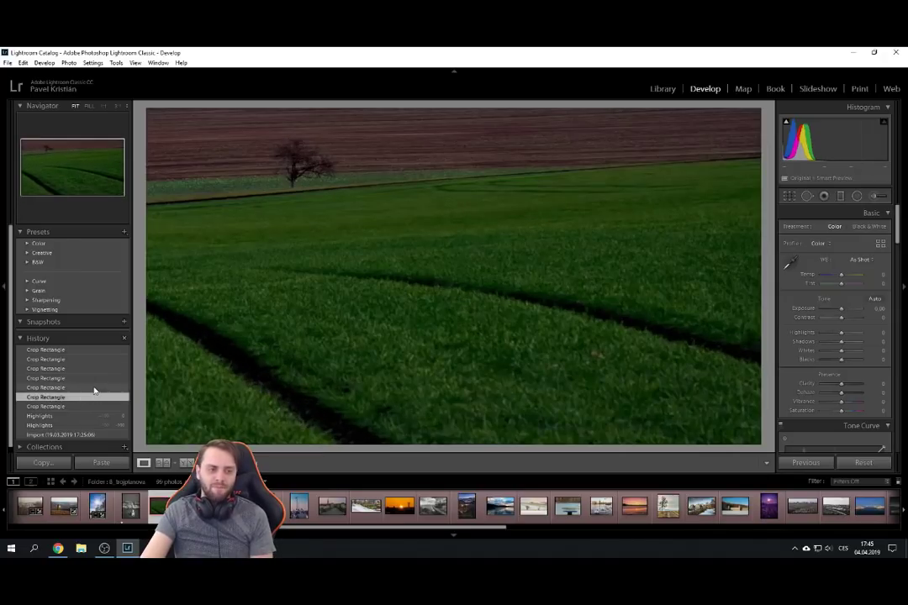
left_click(94, 389)
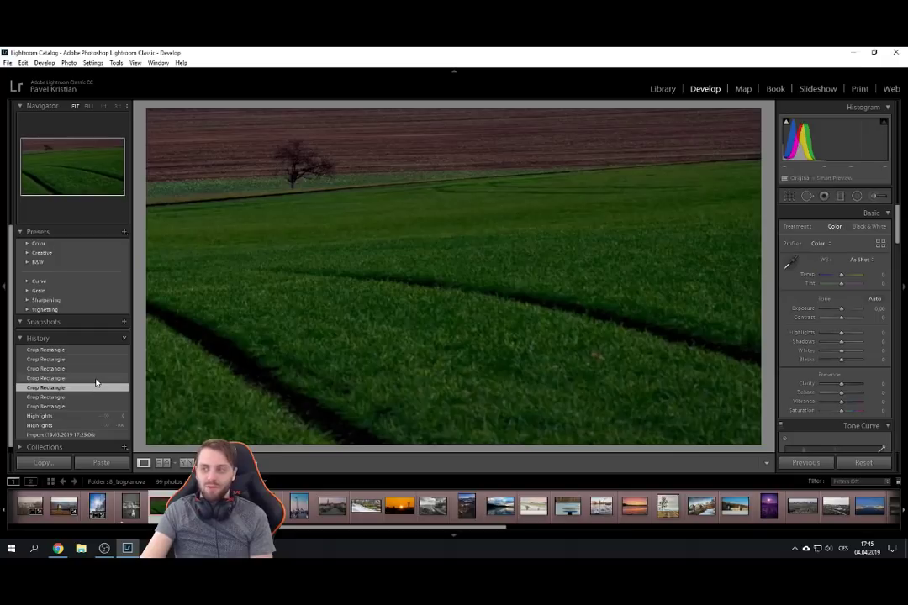
left_click(96, 379)
left_click(96, 369)
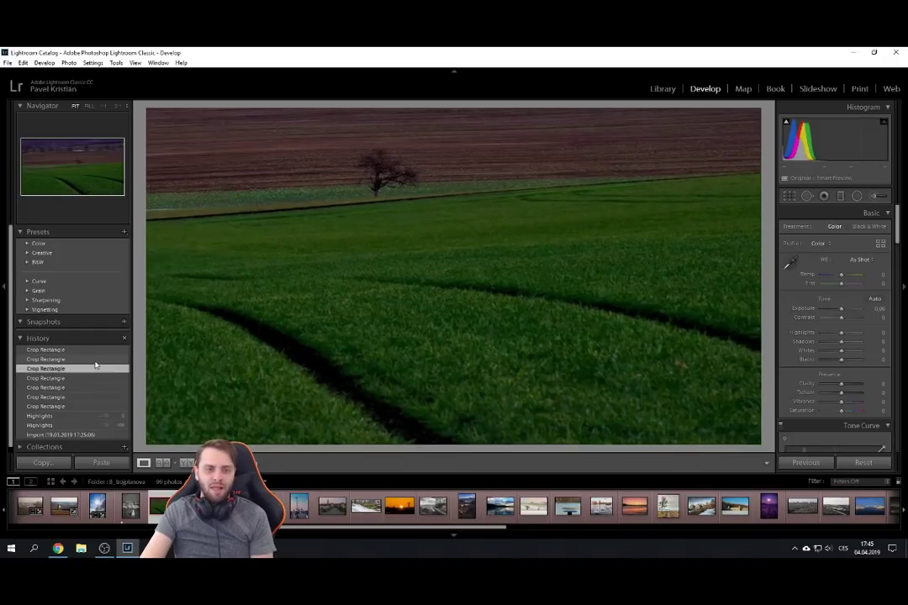
left_click(96, 359)
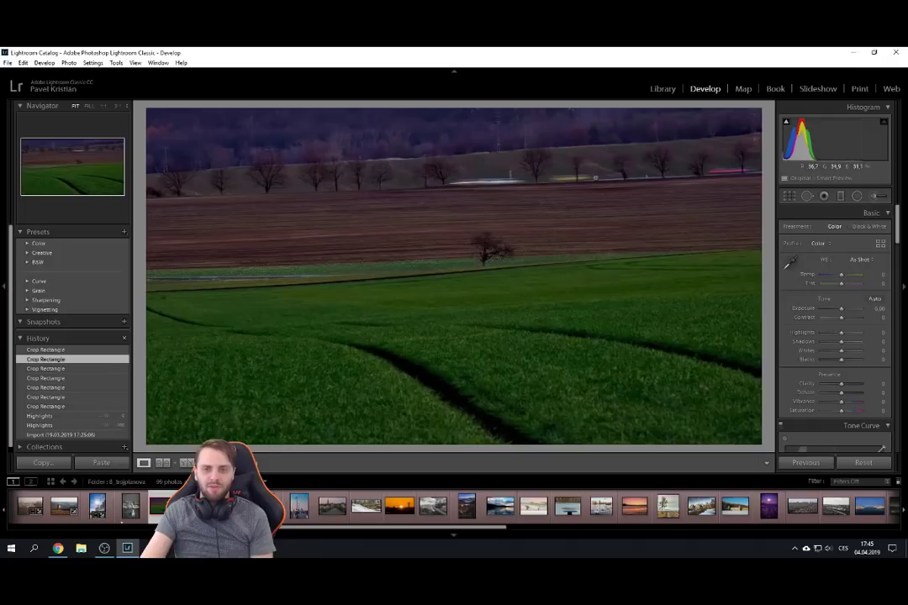
left_click(72, 350)
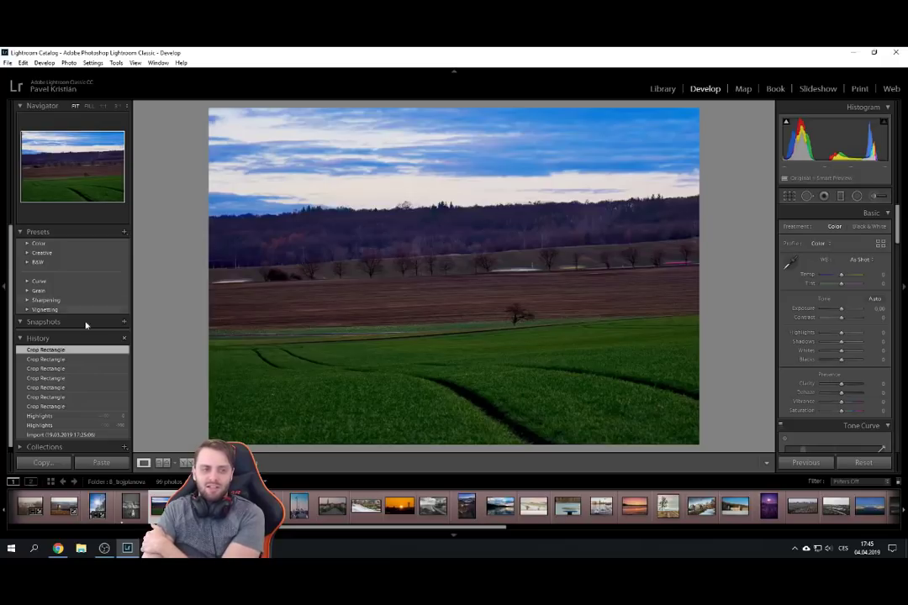
Compare the green field photo's three latest Crop Rectangle states and its Import state, returning to the latest crop.
left_click(60, 359)
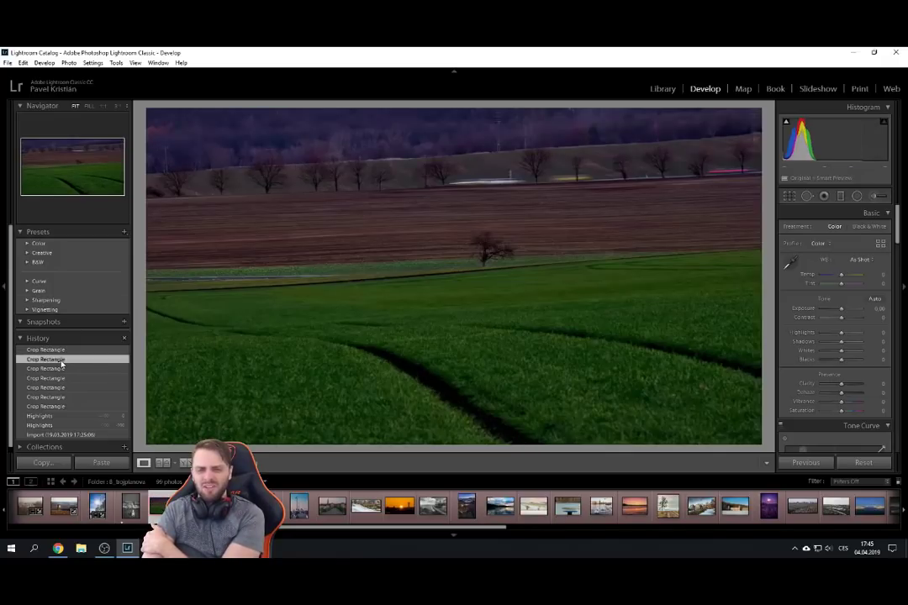
left_click(85, 357)
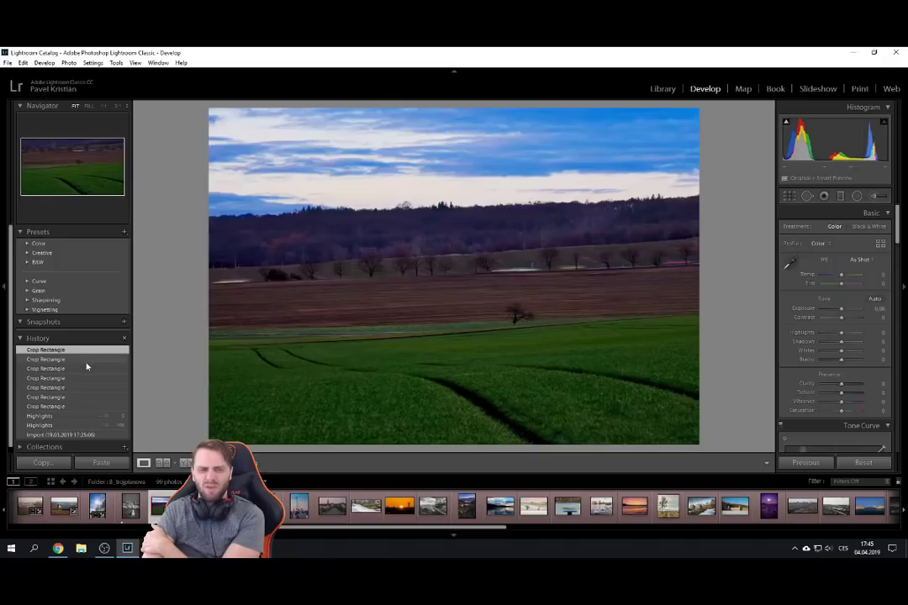
left_click(92, 360)
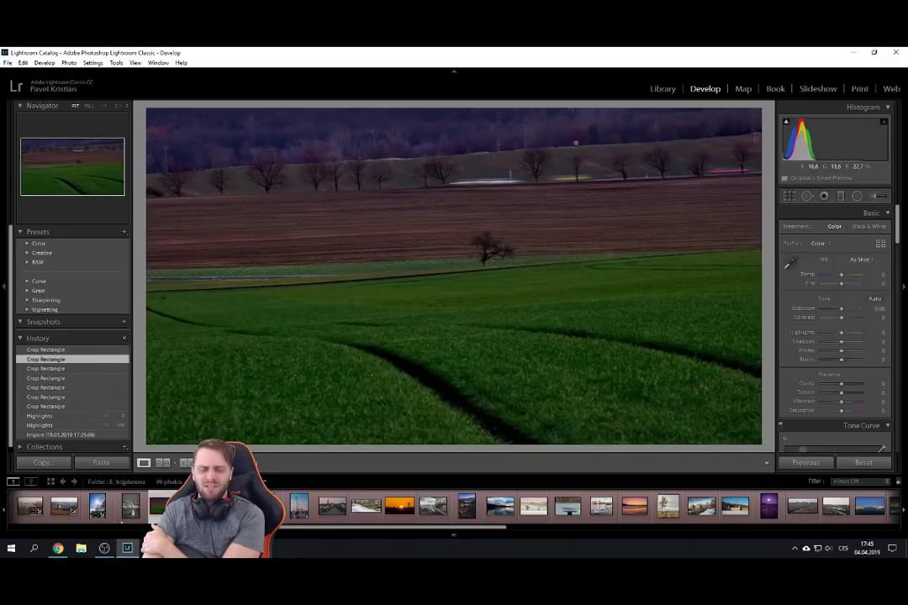
left_click(70, 368)
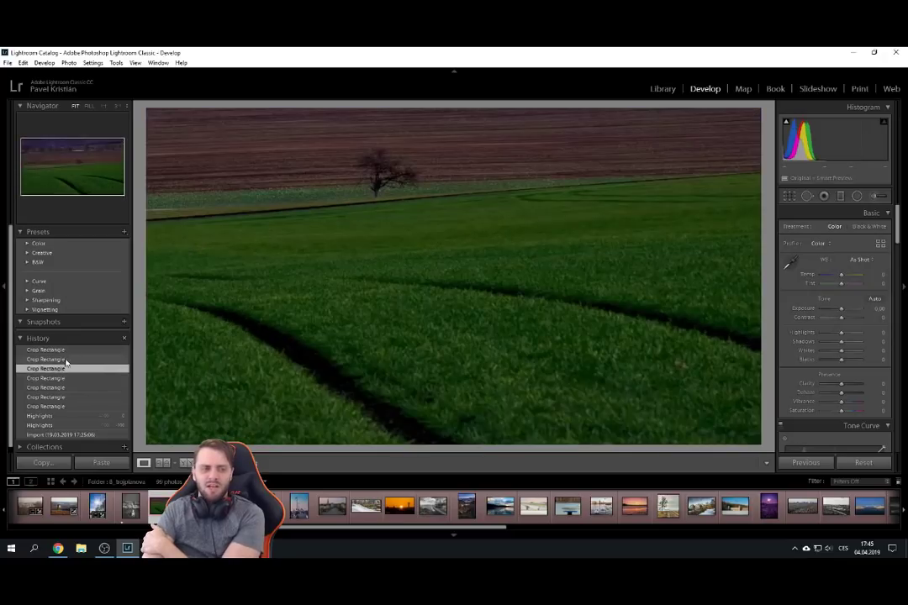
left_click(68, 350)
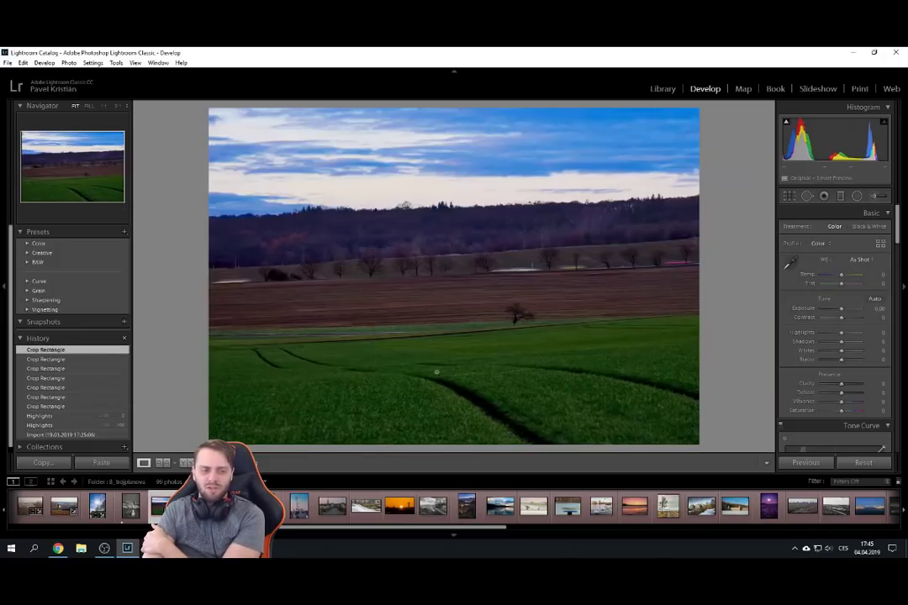
left_click(58, 434)
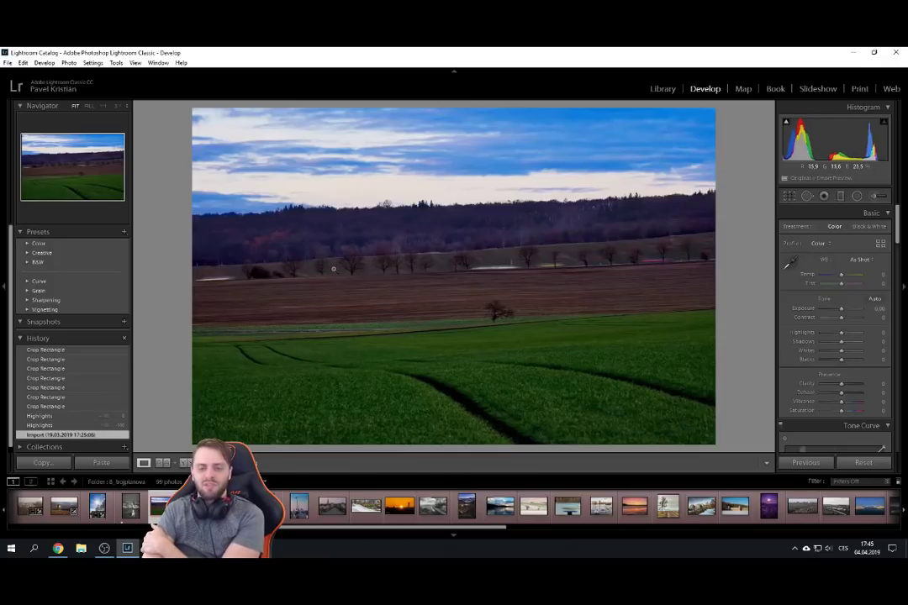
left_click(46, 349)
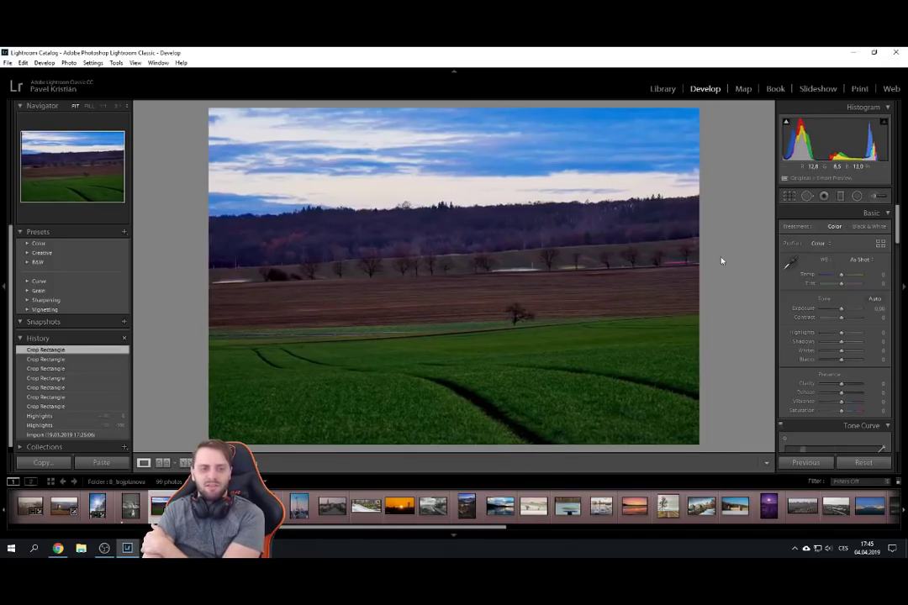
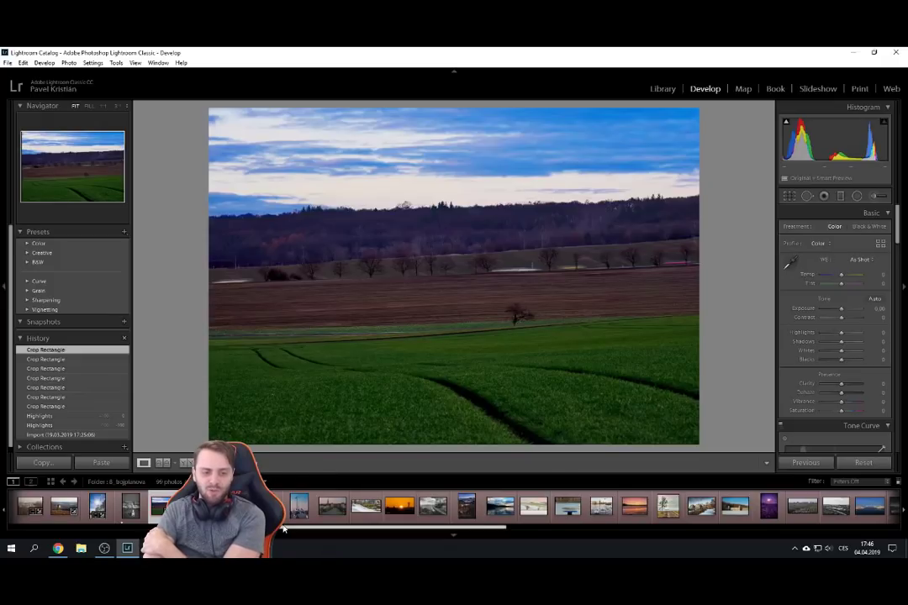
Go to the black-and-white photo of the domed halls and compare its Import and Contrast history states.
scroll(302, 533, "down", 3)
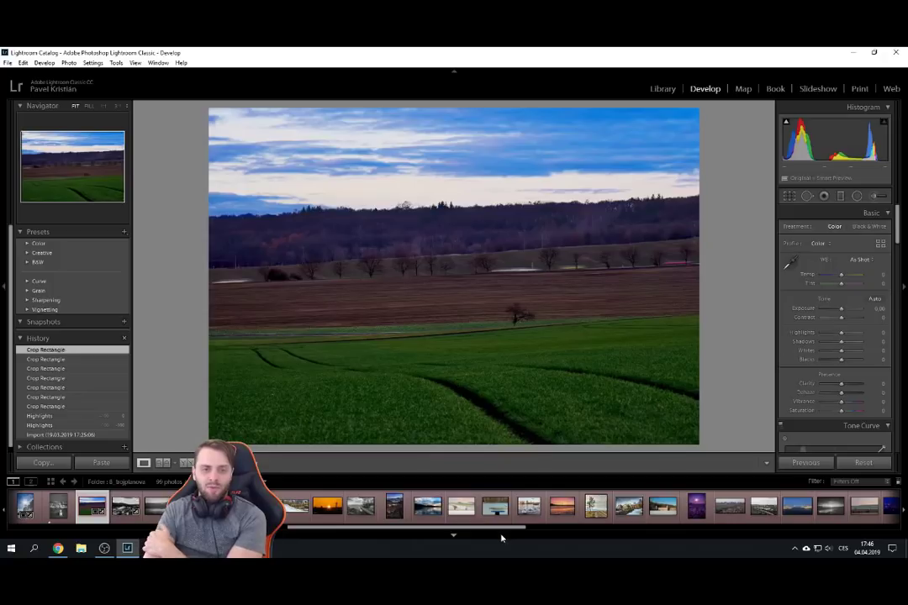
left_click(129, 521)
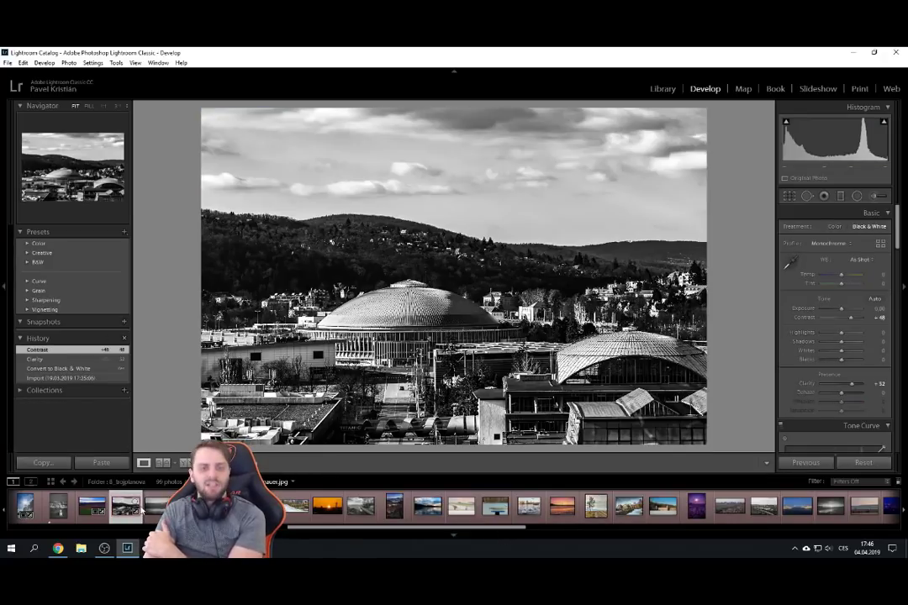
left_click(83, 379)
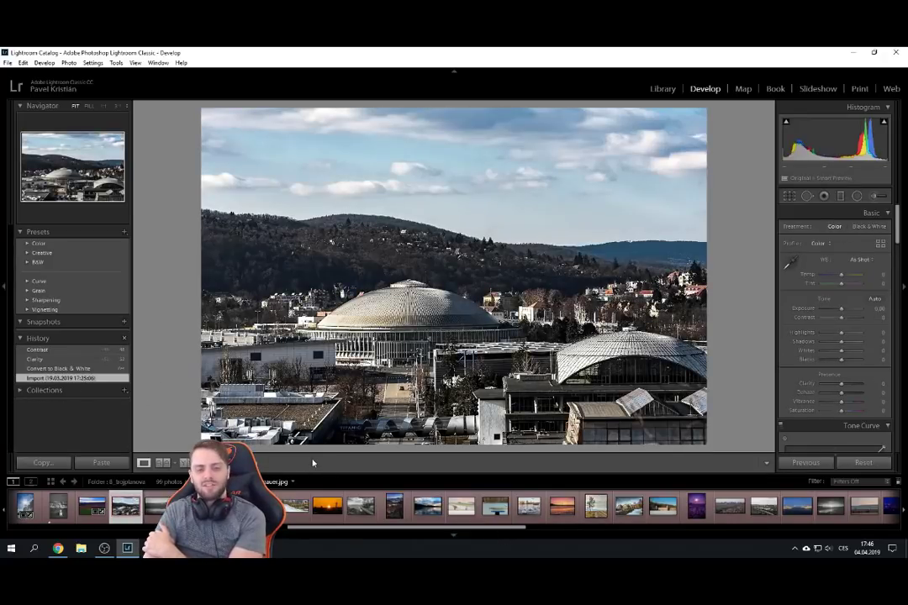
left_click(53, 351)
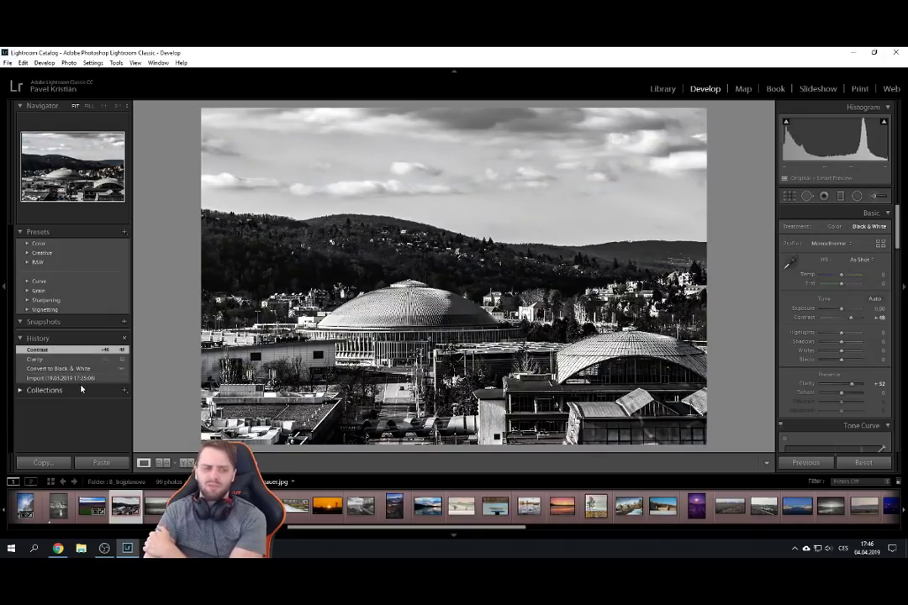
left_click(67, 378)
left_click(71, 349)
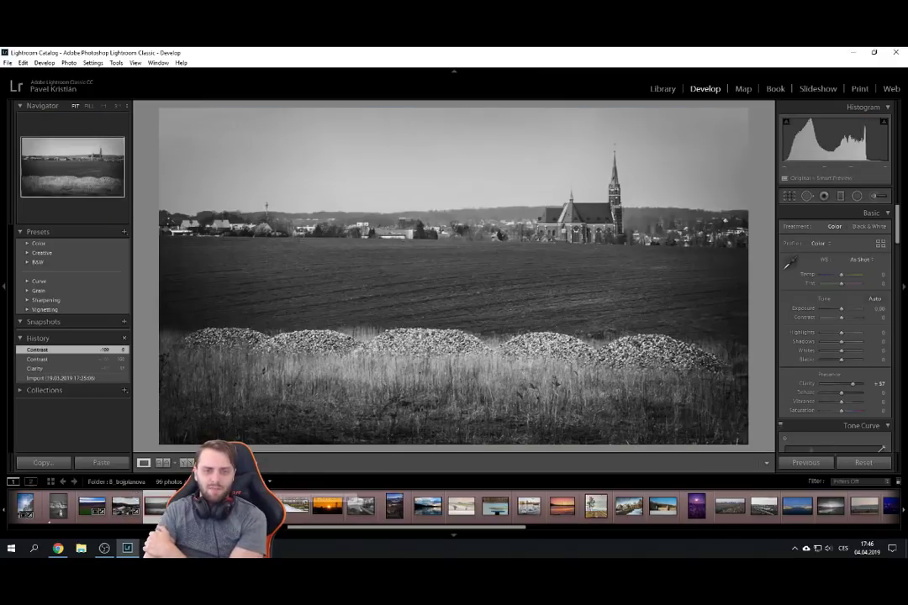
Compare the church field photo's Import and latest Contrast states, and view the clock tower photo in its Import state.
left_click(56, 378)
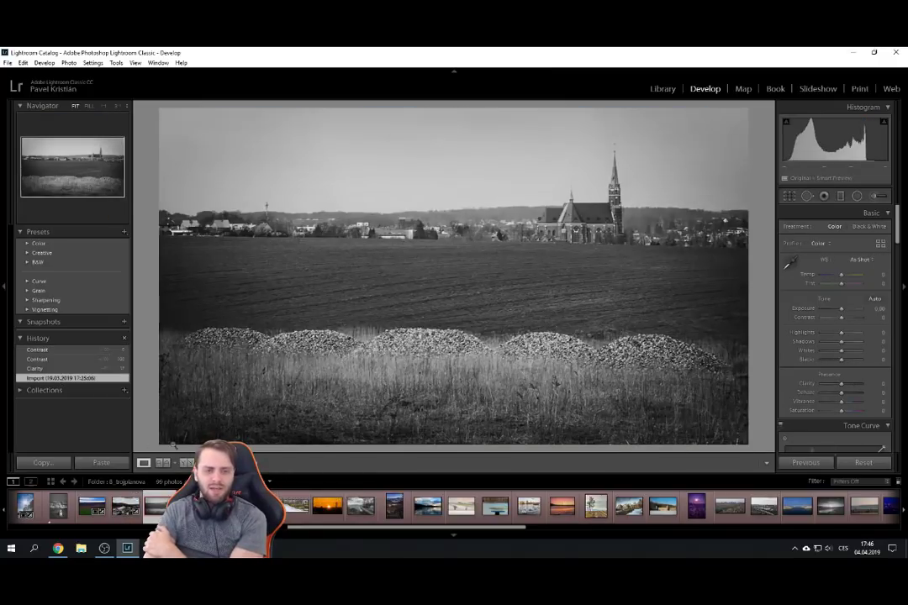
left_click(59, 349)
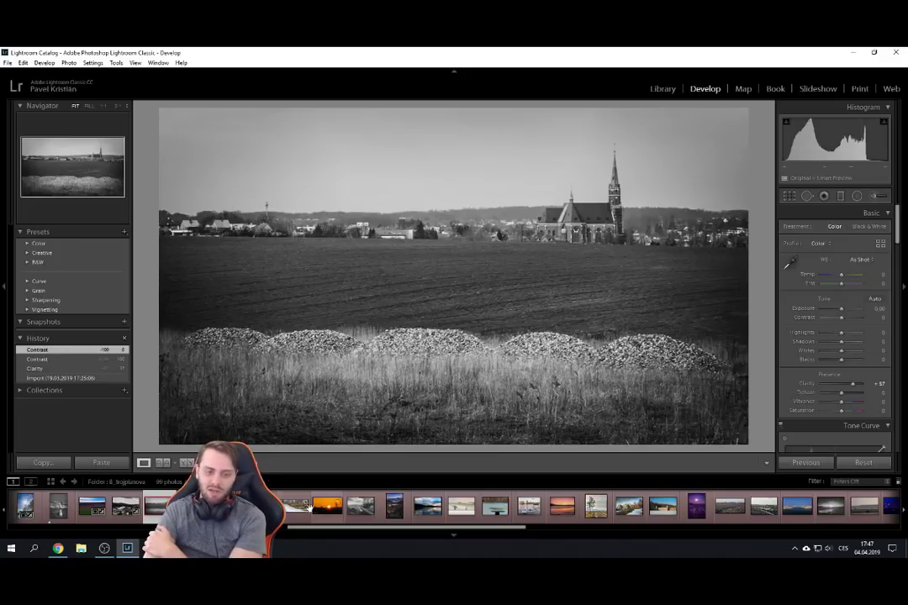
left_click(25, 506)
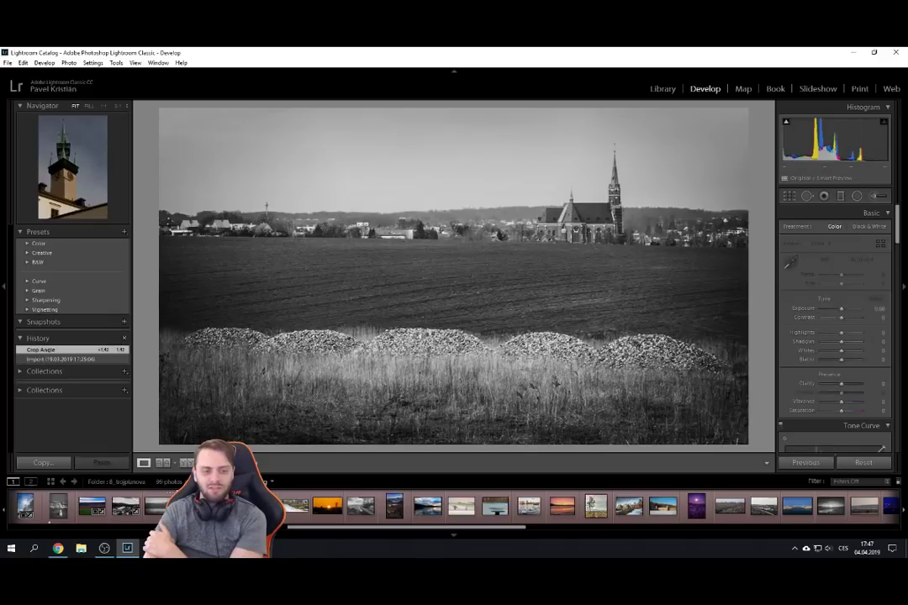
left_click(62, 360)
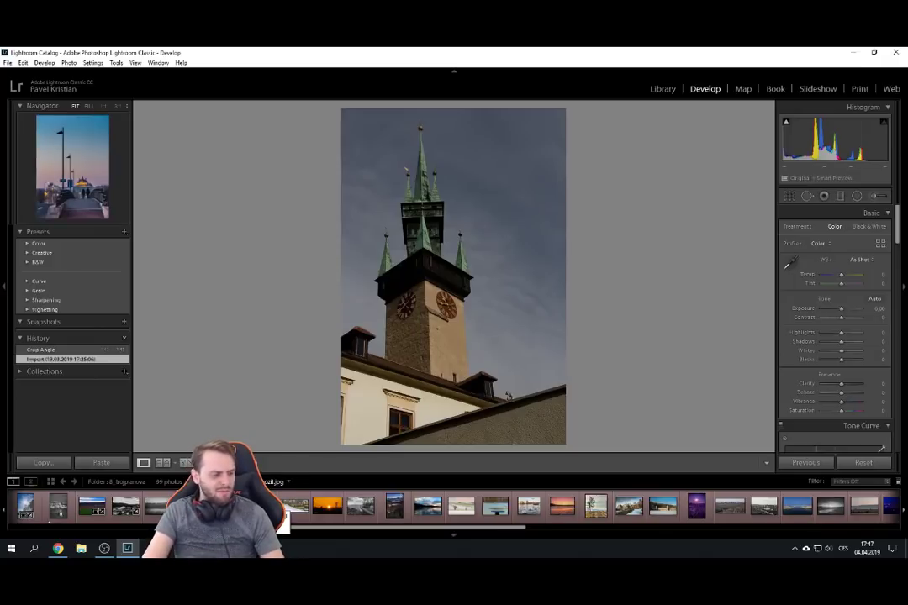
Set the clock tower photo's color label to Green.
right_click(200, 507)
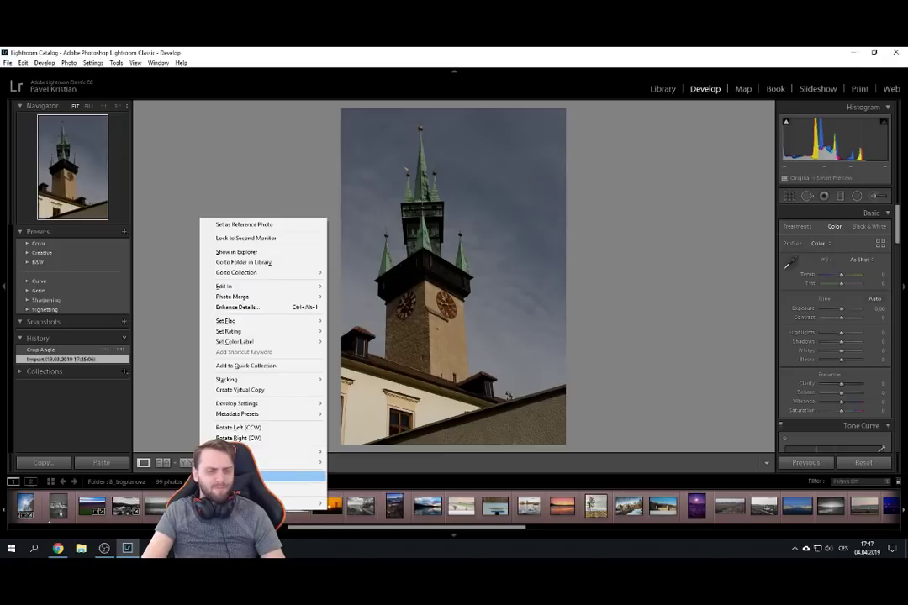
key("Escape")
right_click(194, 508)
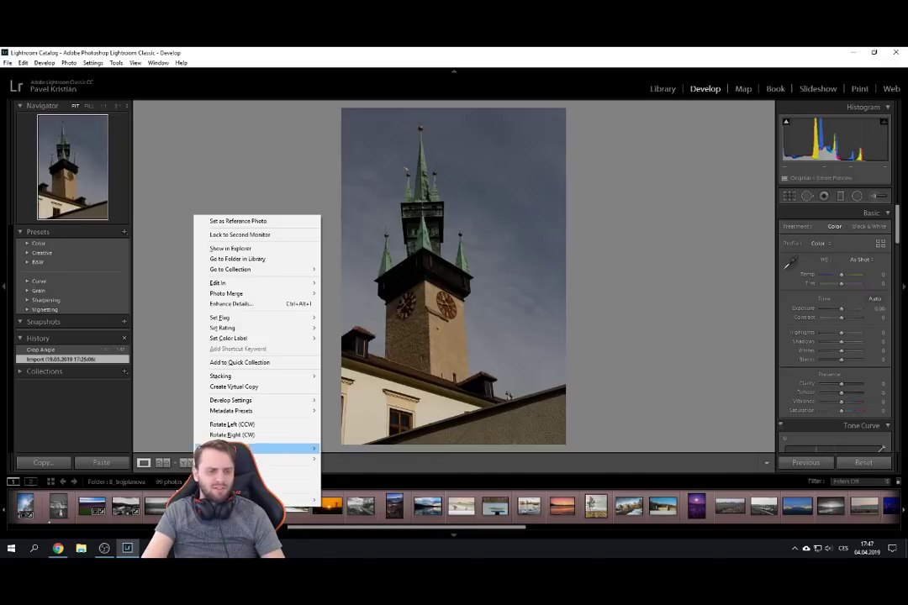
mouse_move(249, 338)
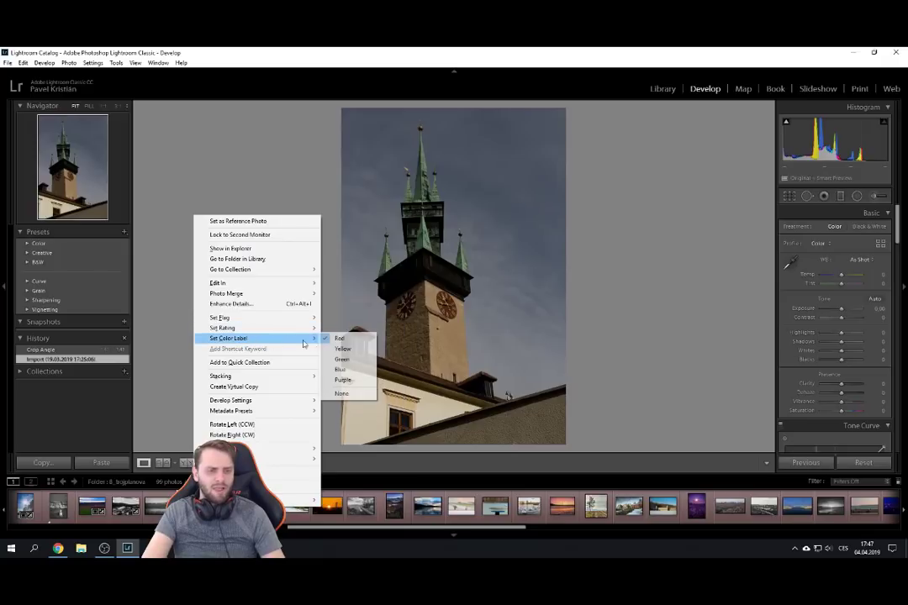
left_click(346, 360)
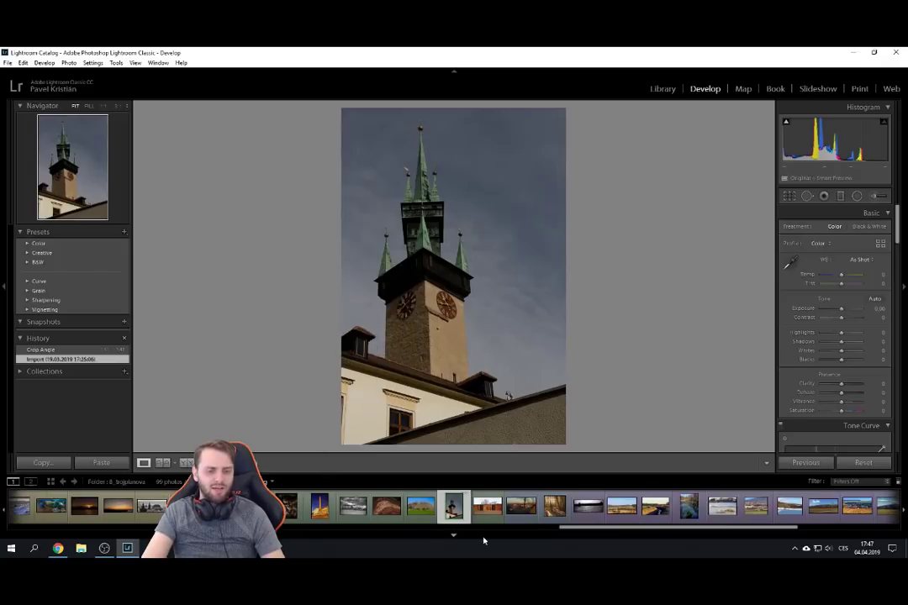
Return to the black-and-white church field photo and go on to the dusk photo of the couple on the bridge.
left_click_drag(573, 531, 277, 533)
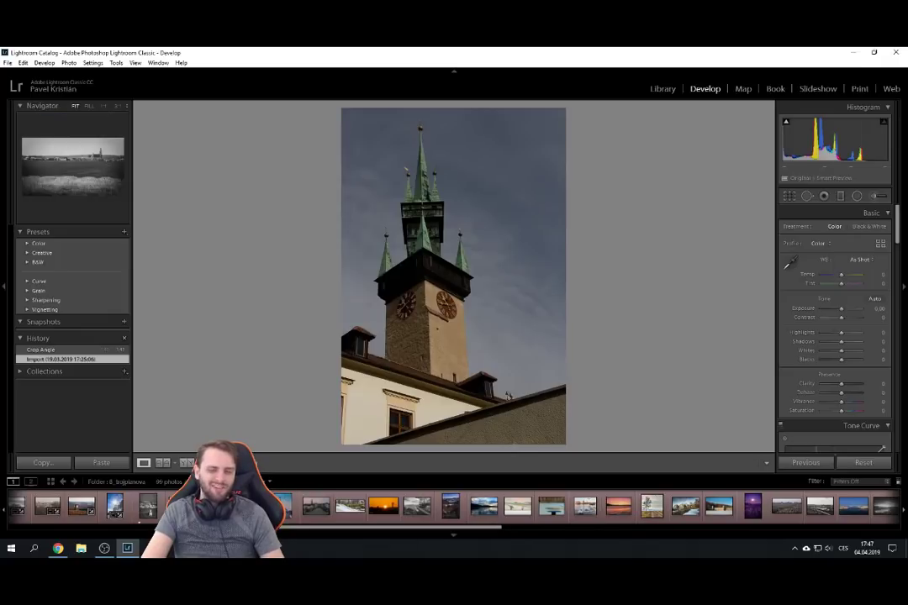
left_click(148, 505)
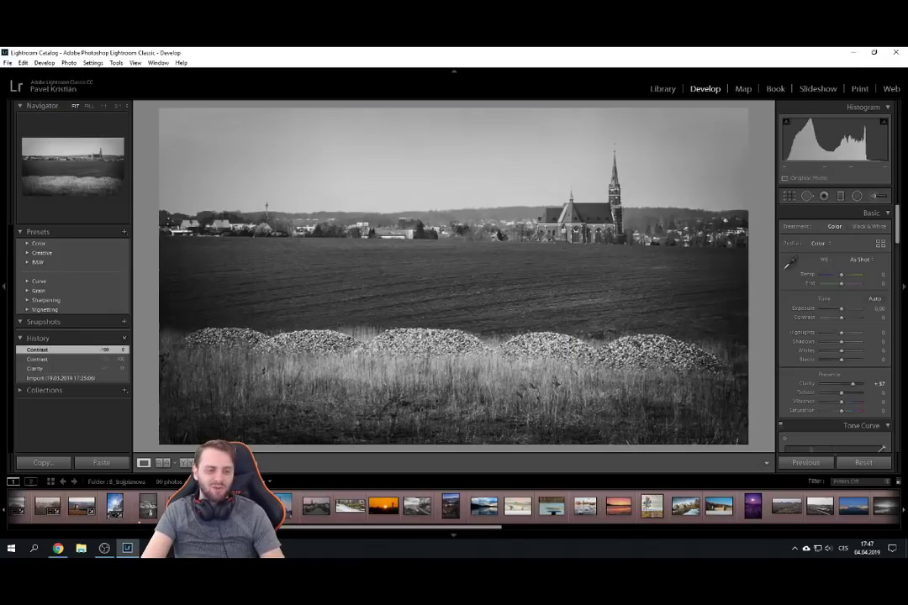
left_click(294, 514)
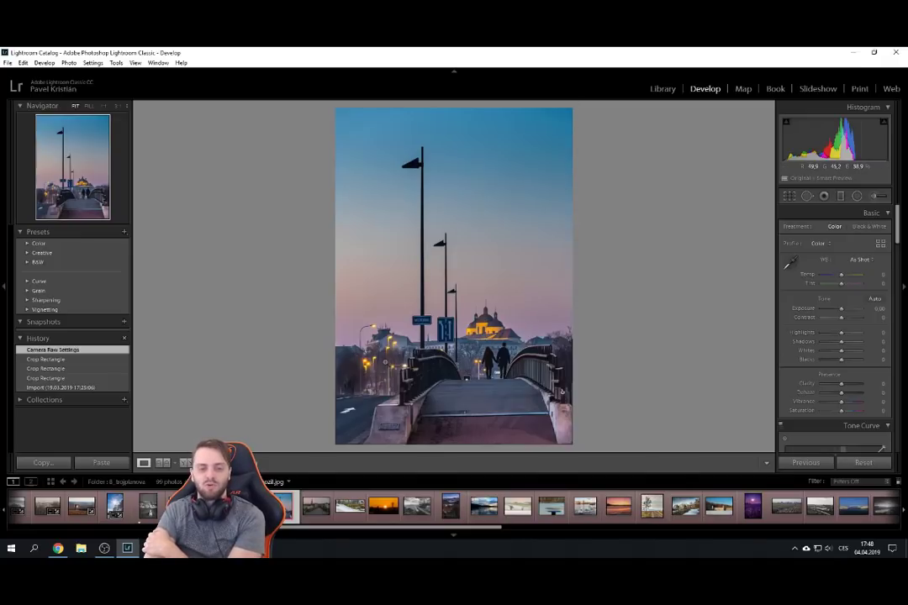
Compare the dusk bridge photo's Import, Crop Rectangle and Camera Raw Settings states, and go on to the cobbled town photo.
left_click(59, 388)
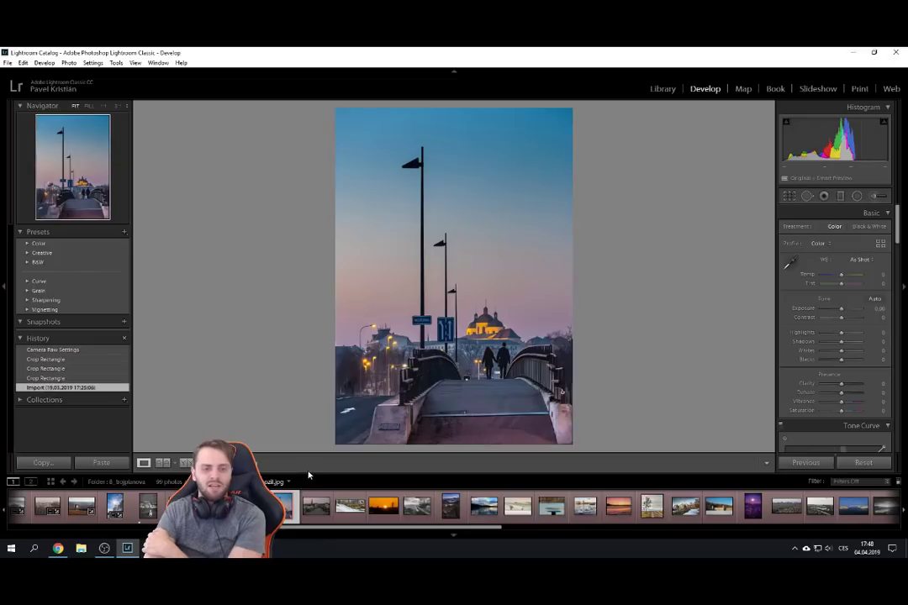
left_click(84, 368)
left_click(84, 359)
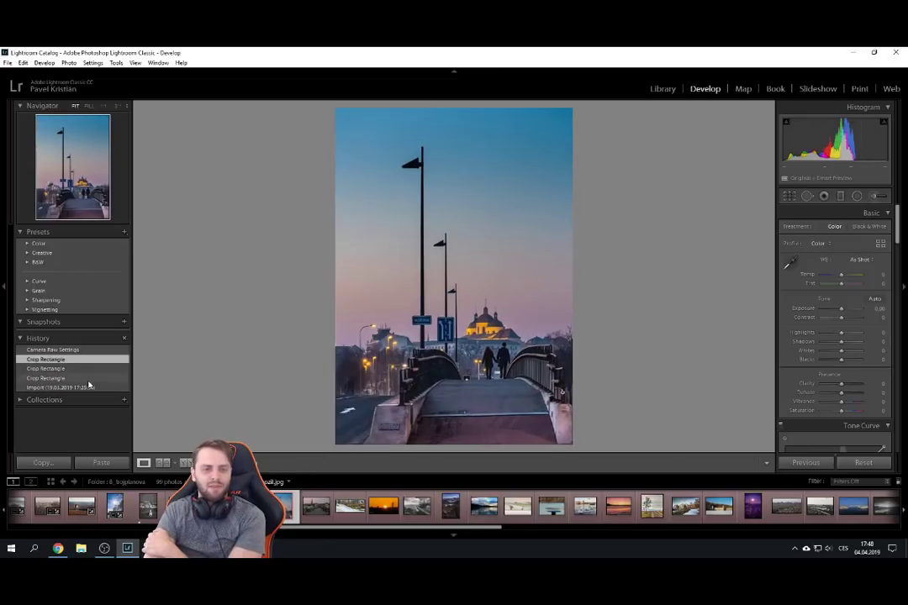
left_click(89, 378)
left_click(87, 368)
left_click(87, 360)
left_click(88, 379)
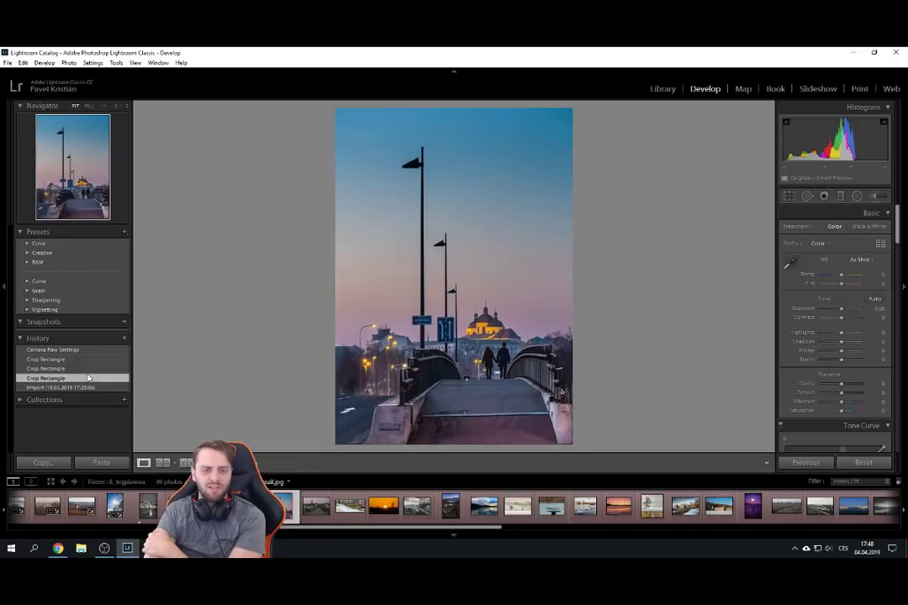
left_click(87, 359)
left_click(87, 350)
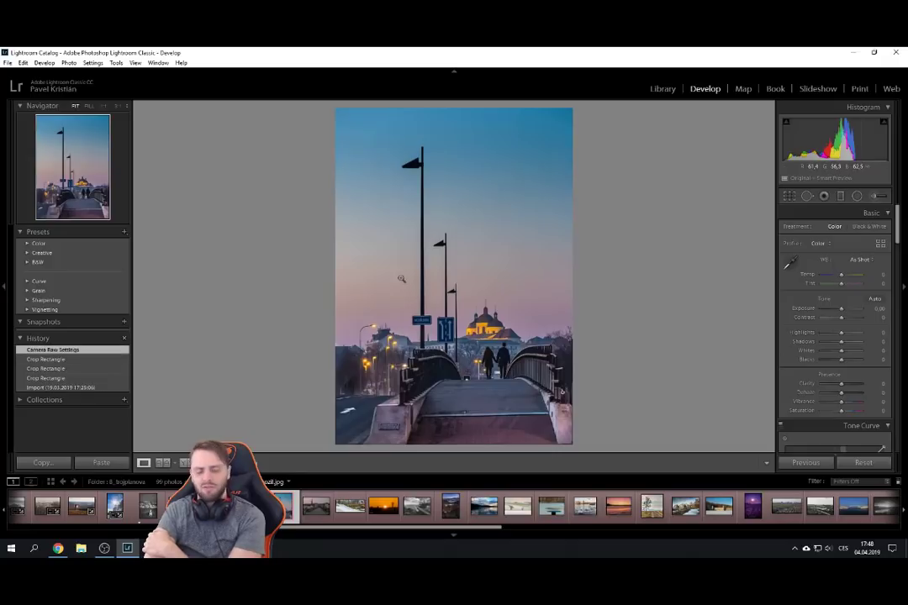
left_click(320, 511)
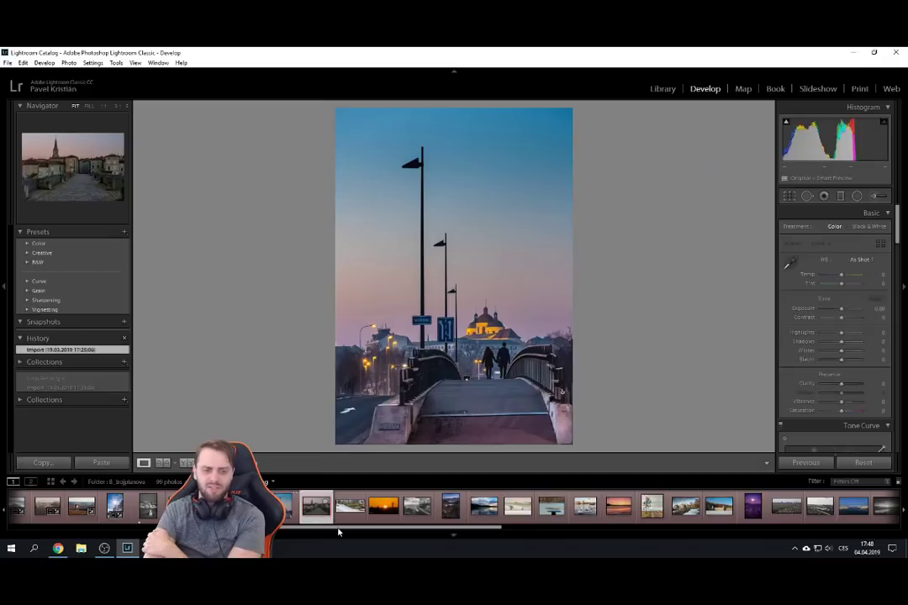
Revisit the dusk photo of the couple on the bridge and return to the cobbled town photo.
left_click_drag(356, 530, 395, 529)
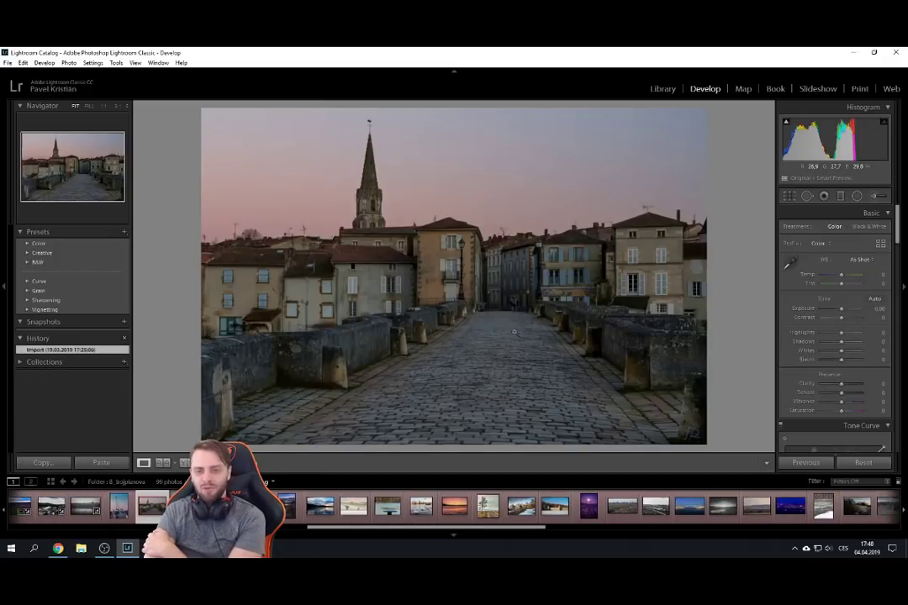
left_click(118, 505)
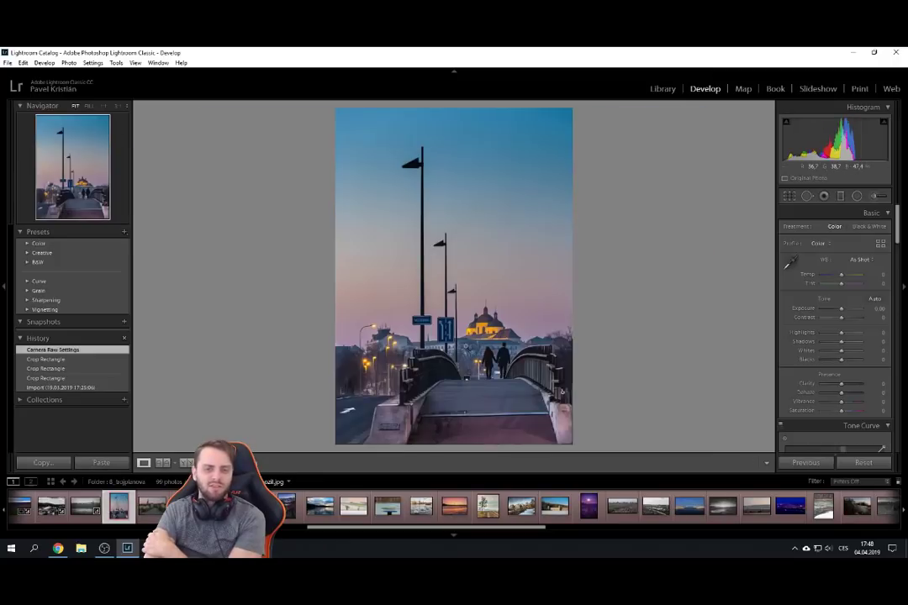
key("Right")
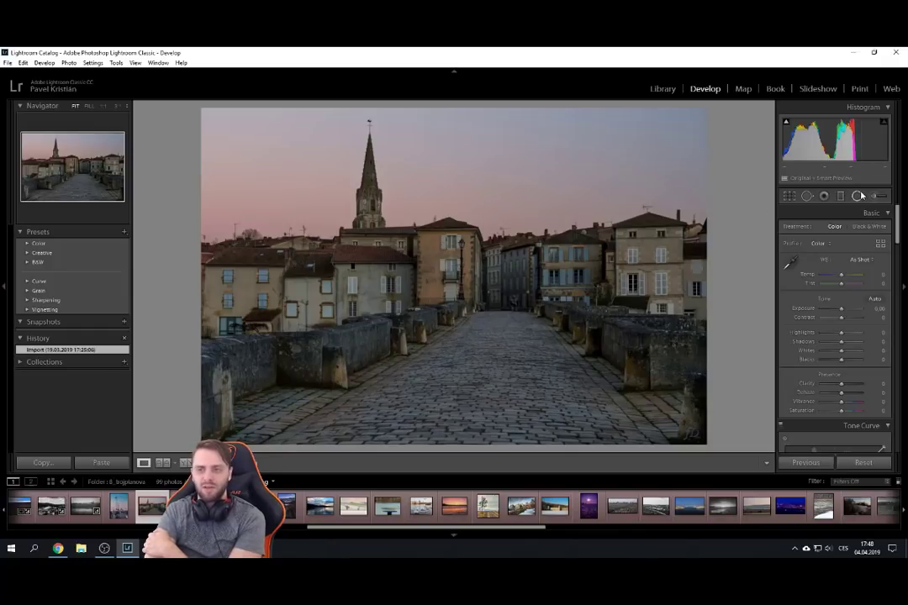
Add a small inverted radial filter over the street lamp in the cobbled town photo, with Temp 63 and Exposure 3.91.
key("shift+m")
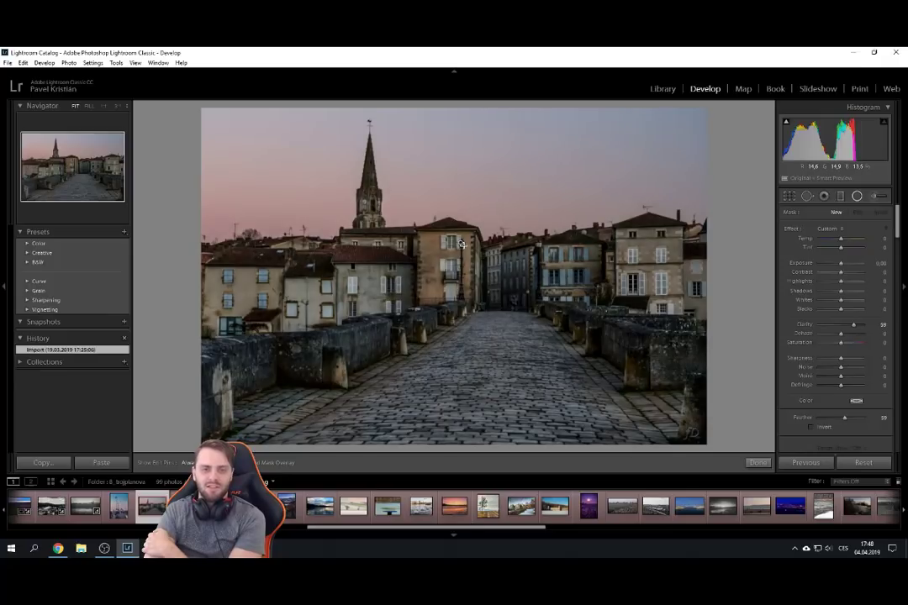
left_click(461, 243)
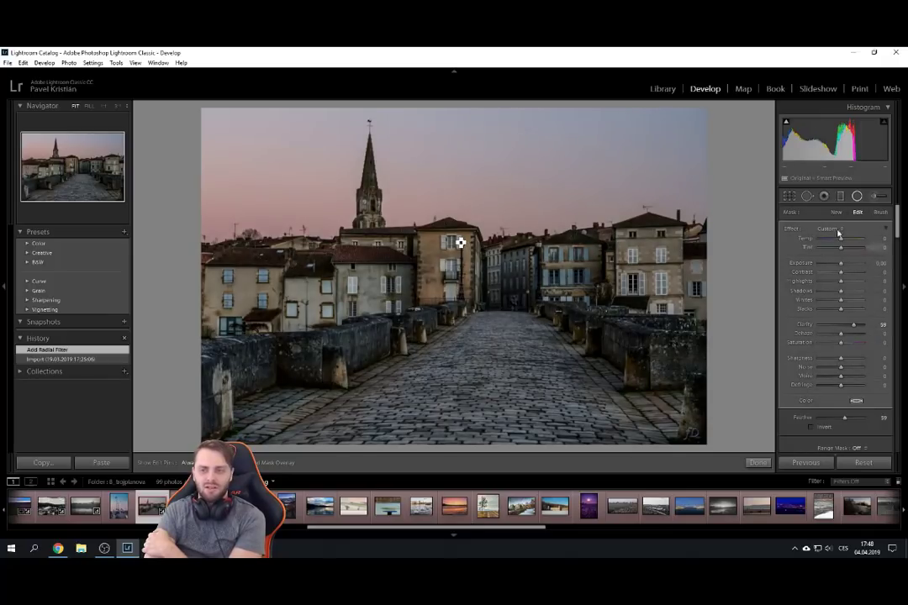
left_click(812, 427)
left_click_drag(849, 243, 863, 271)
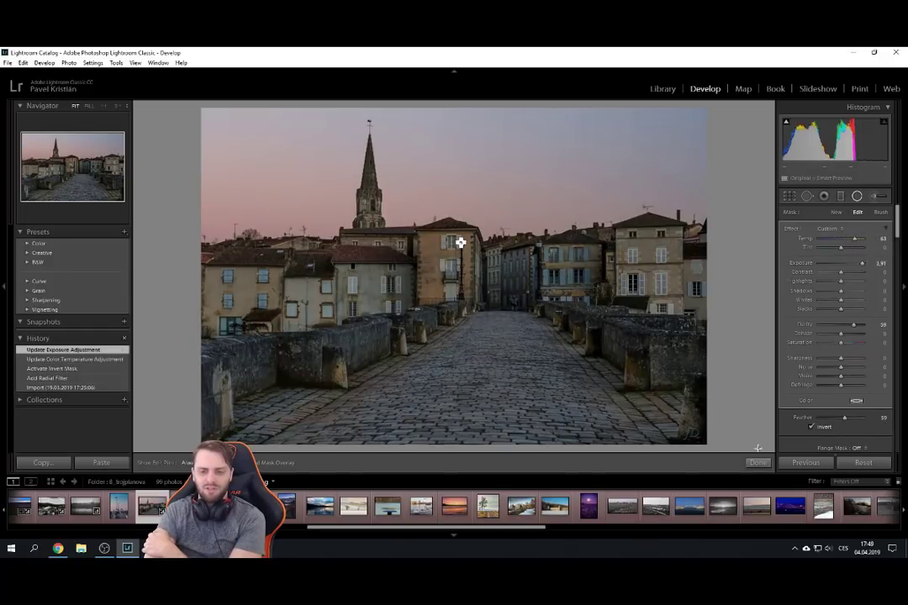
key("shift+m")
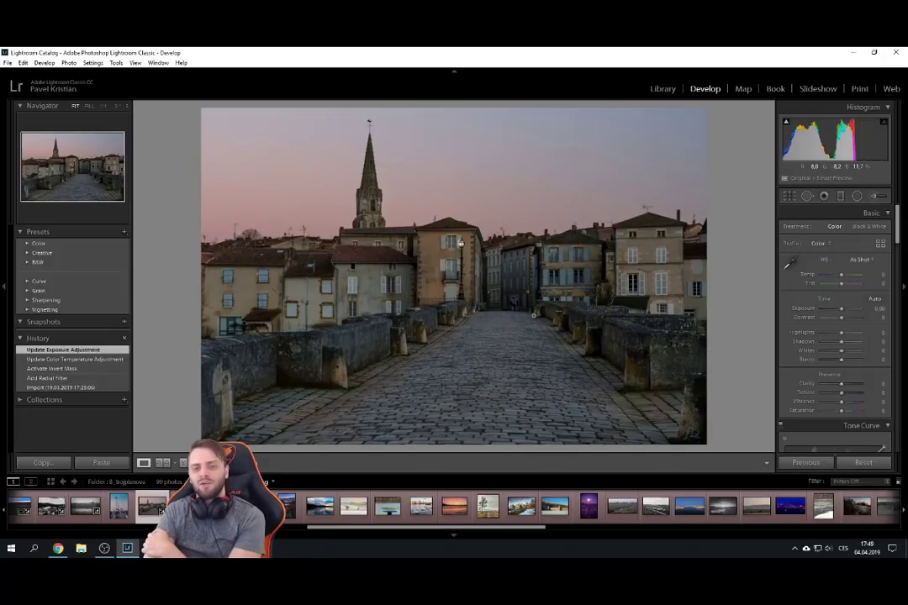
Examine the man at the end of the cobbled street up close, and the stone arches in the snowy park photo.
left_click(512, 309)
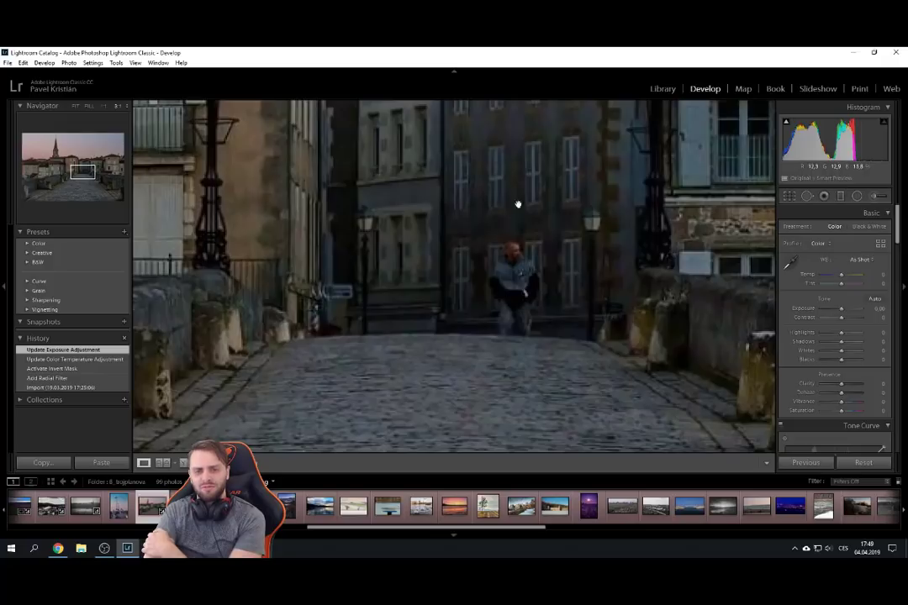
left_click(398, 274)
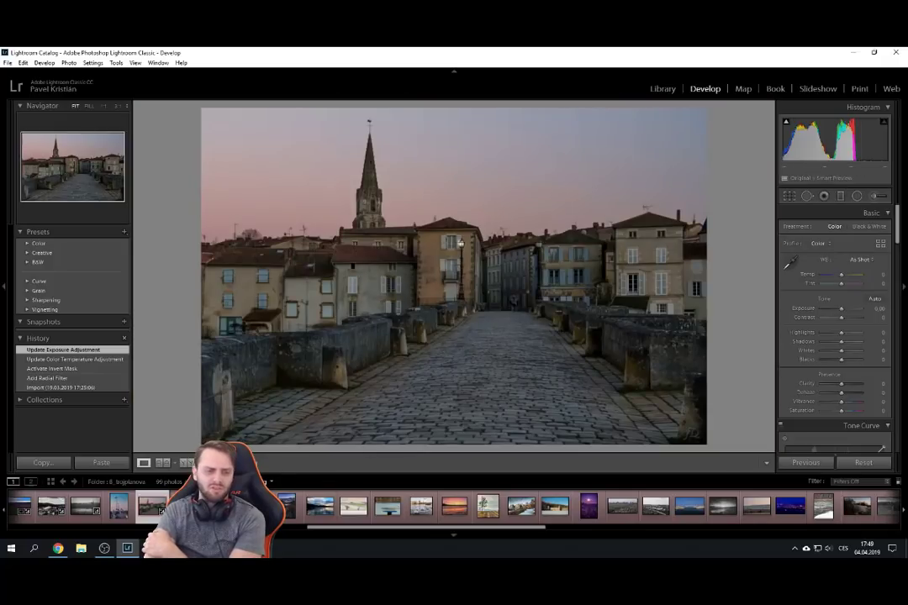
left_click(352, 505)
left_click_drag(355, 530, 379, 529)
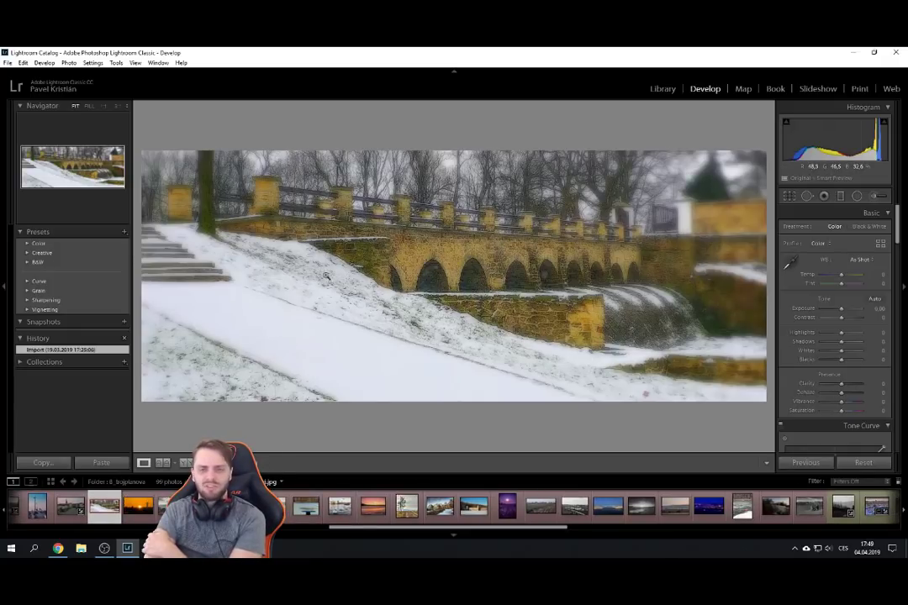
left_click(418, 262)
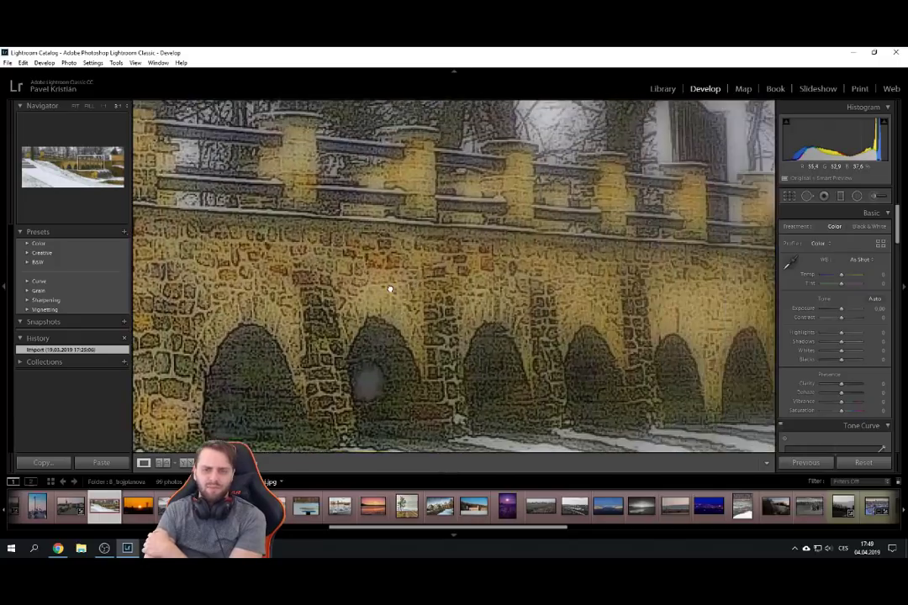
left_click(389, 289)
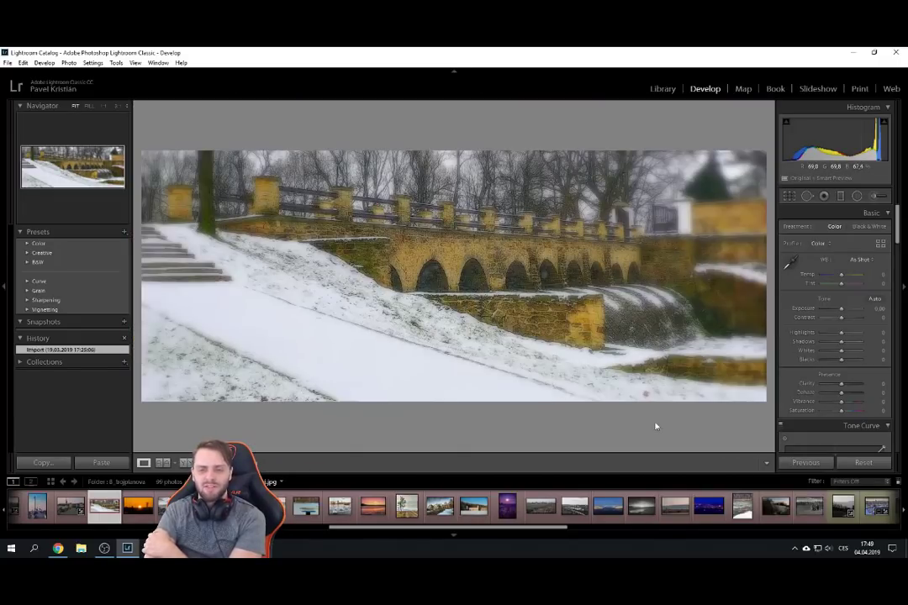
View the orange sunset photo with the lookout tower and go on to the black-and-white muddy track photo.
left_click_drag(332, 529, 383, 531)
left_click(89, 505)
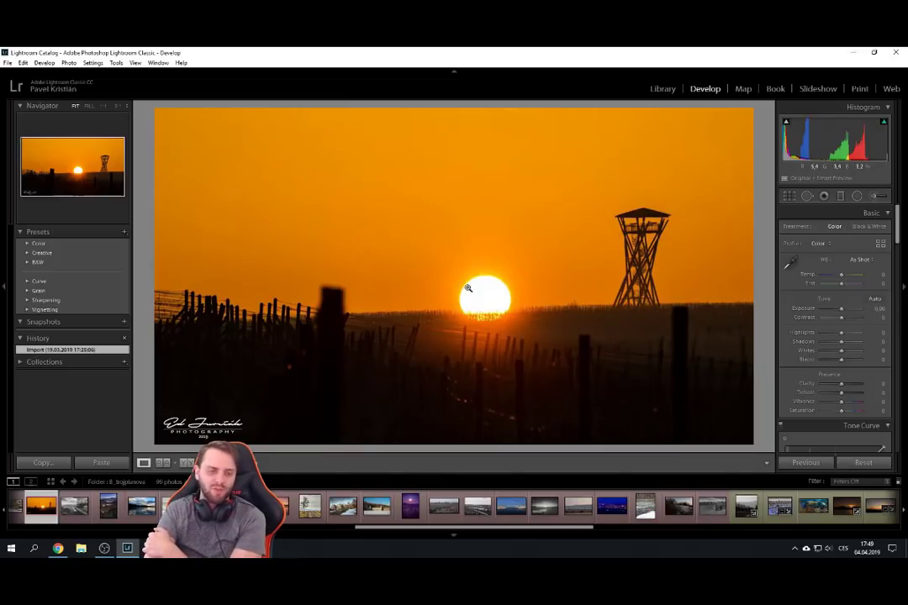
left_click(82, 523)
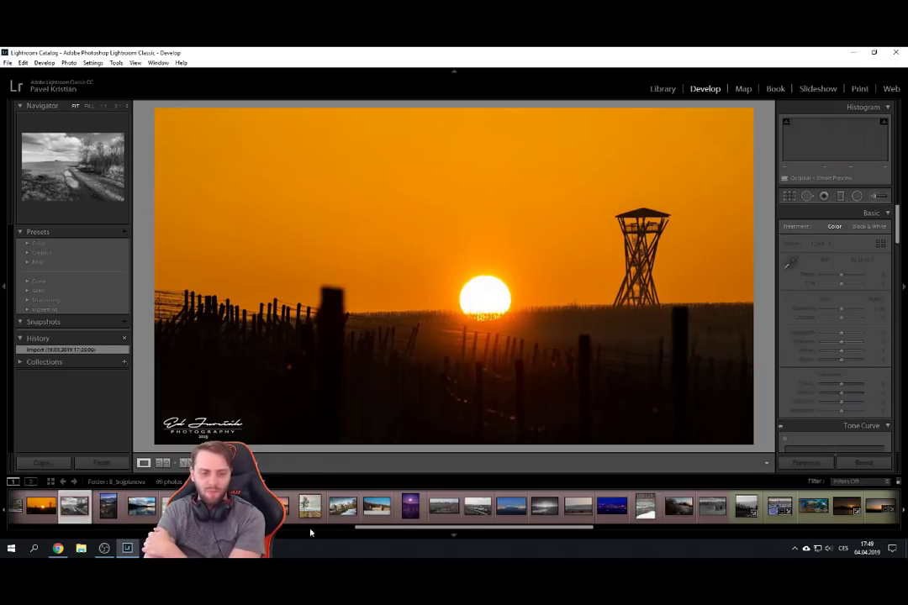
mouse_move(409, 532)
left_mouse_down()
mouse_move(424, 532)
mouse_move(415, 550)
left_mouse_up()
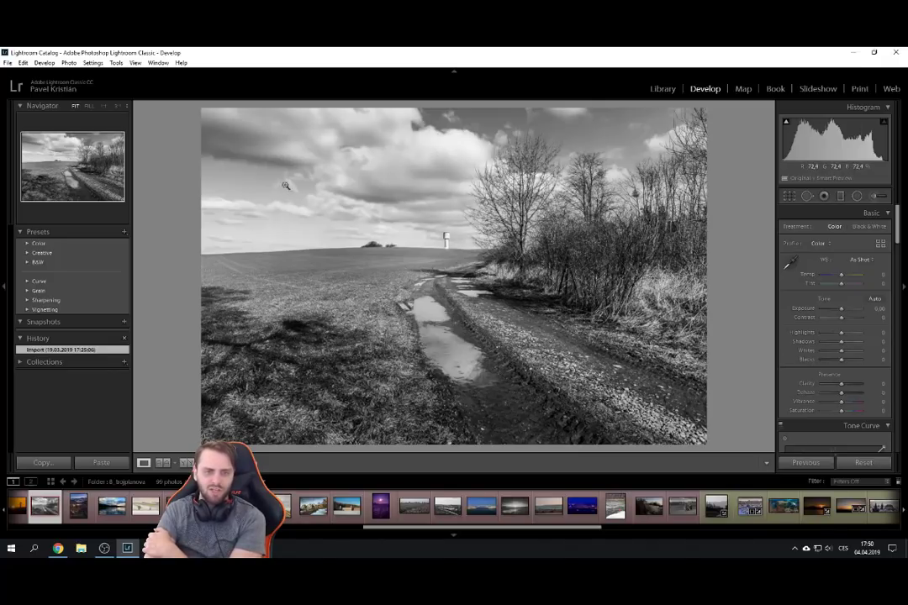
Examine the sky and the area above the water tower up close in the muddy track photo, and return to the full view.
left_click(243, 164)
left_click_drag(618, 290, 470, 241)
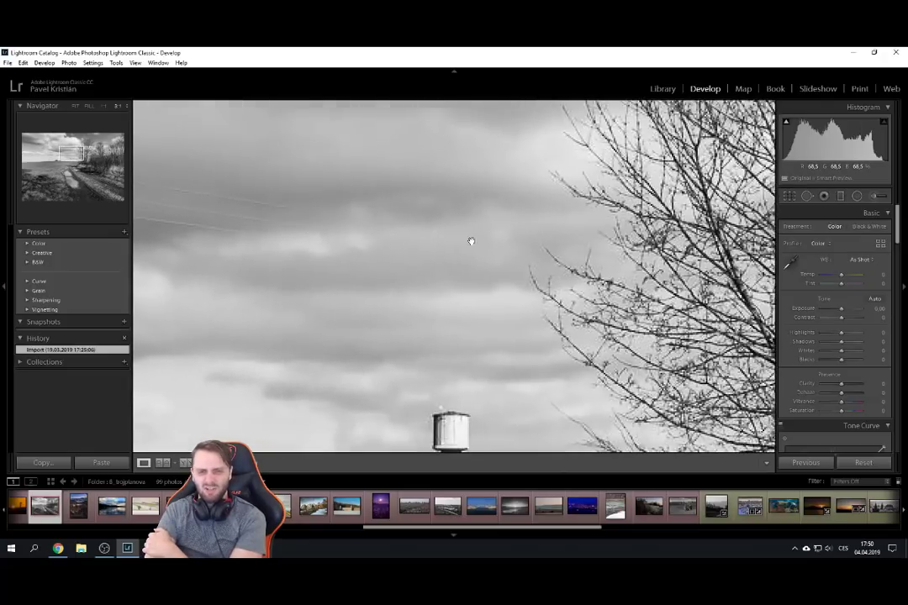
left_click(470, 242)
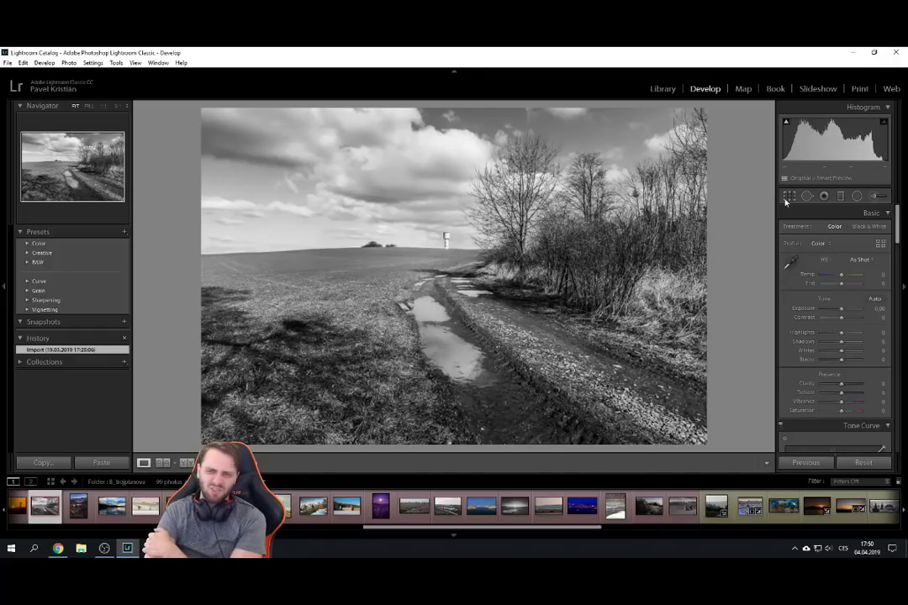
Crop the bushes off the muddy track photo's right side and a strip off its lower edge, and rate it 3 stars.
key("r")
left_click_drag(702, 275, 624, 275)
key("Return")
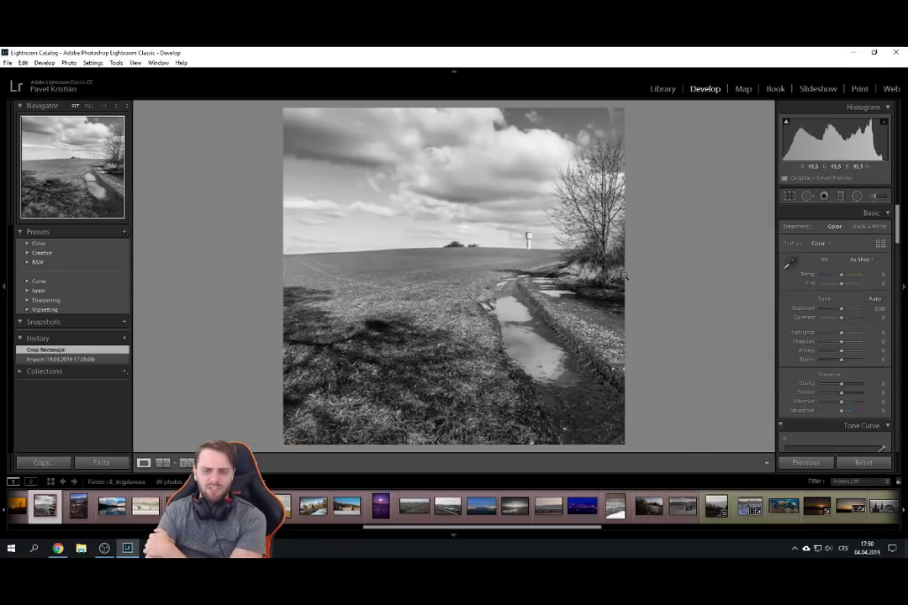
key("r")
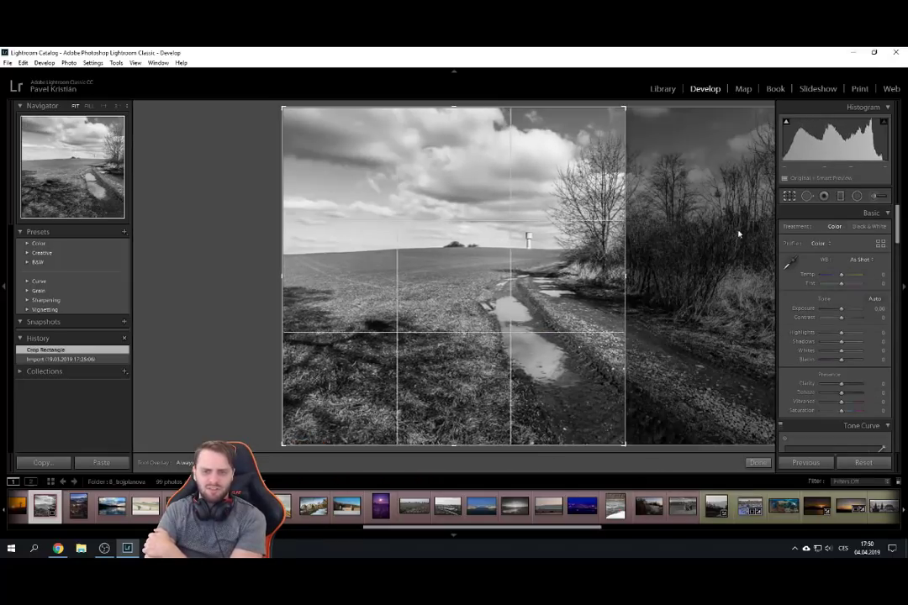
left_click_drag(470, 445, 476, 421)
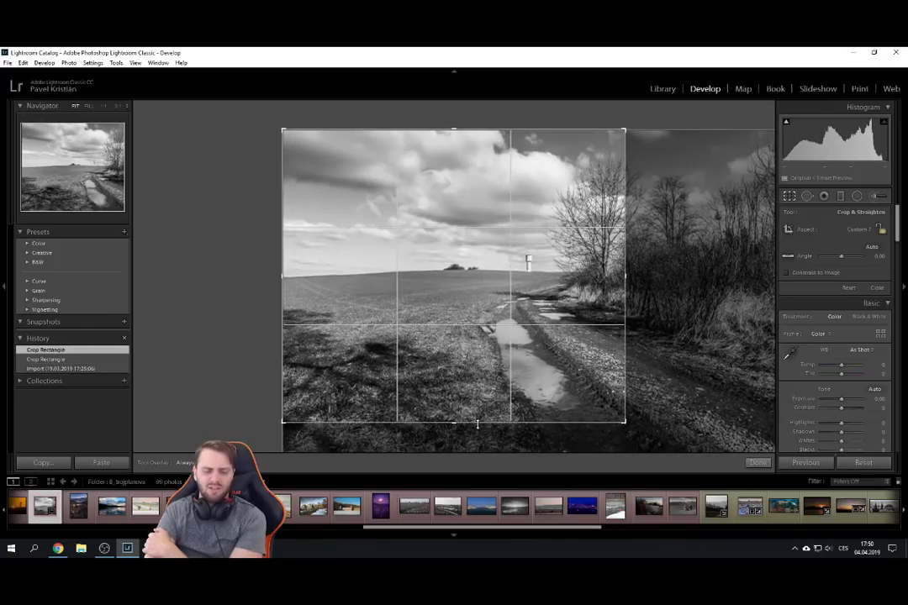
key("Return")
key("3")
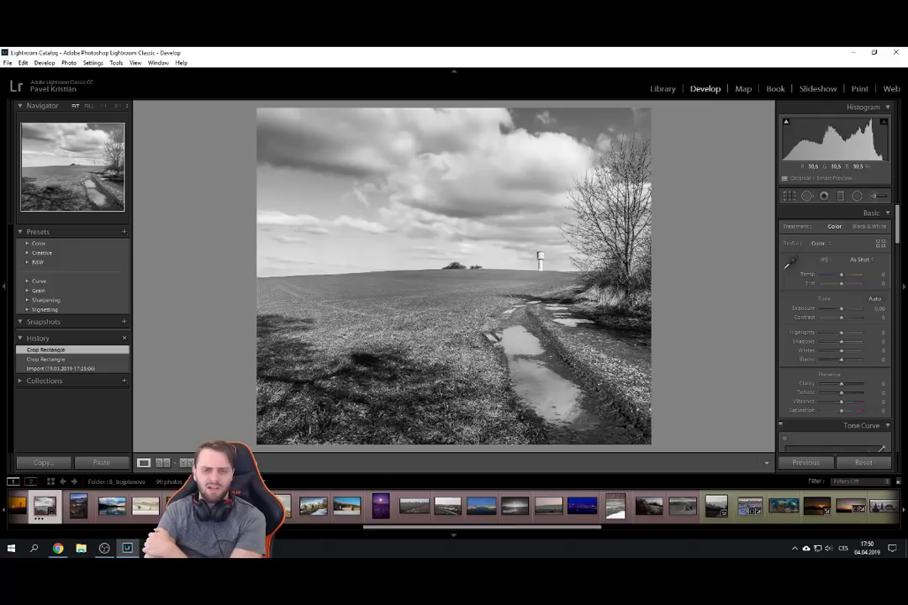
Compare the muddy track photo's Import state with its latest Crop Rectangle state, ending on the cropped version.
left_click(64, 369)
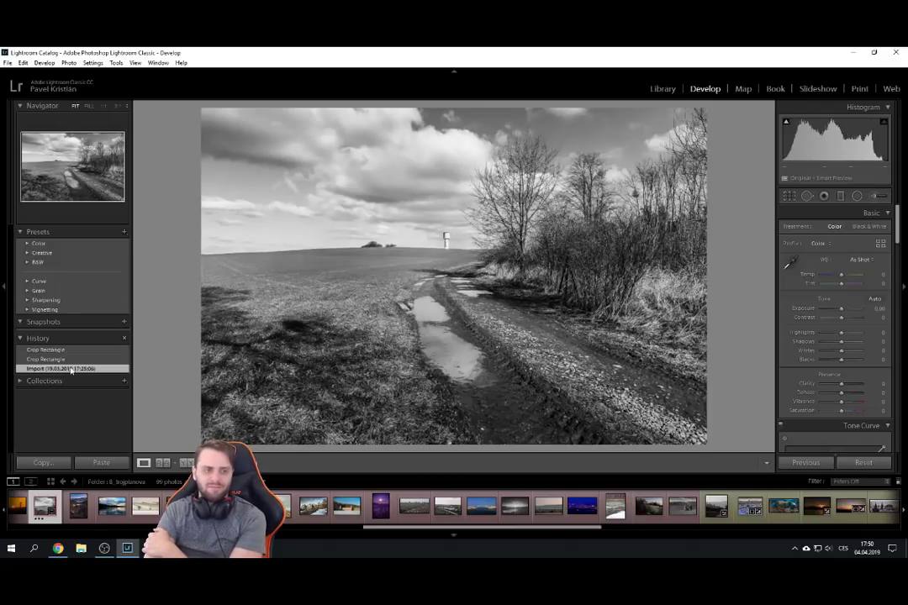
left_click(51, 350)
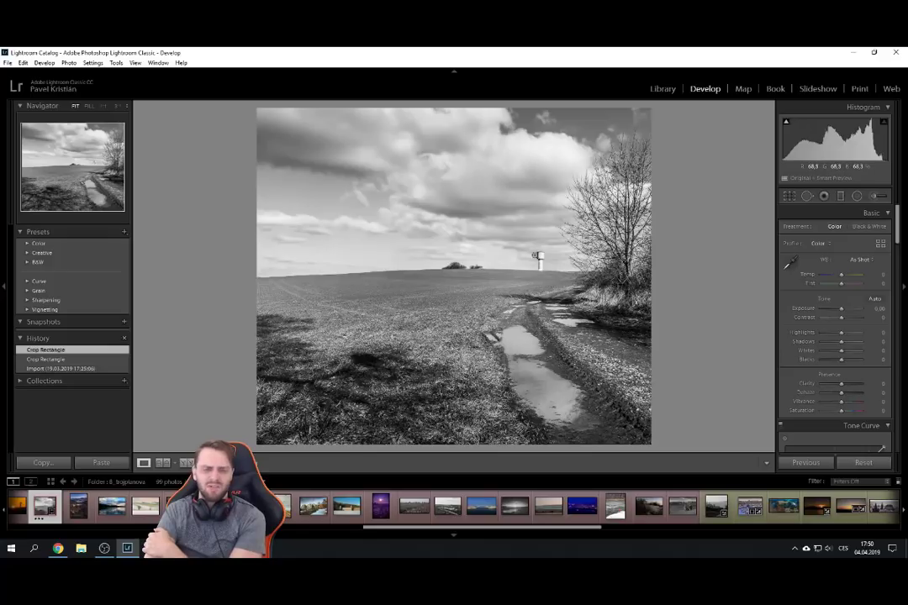
left_click(77, 369)
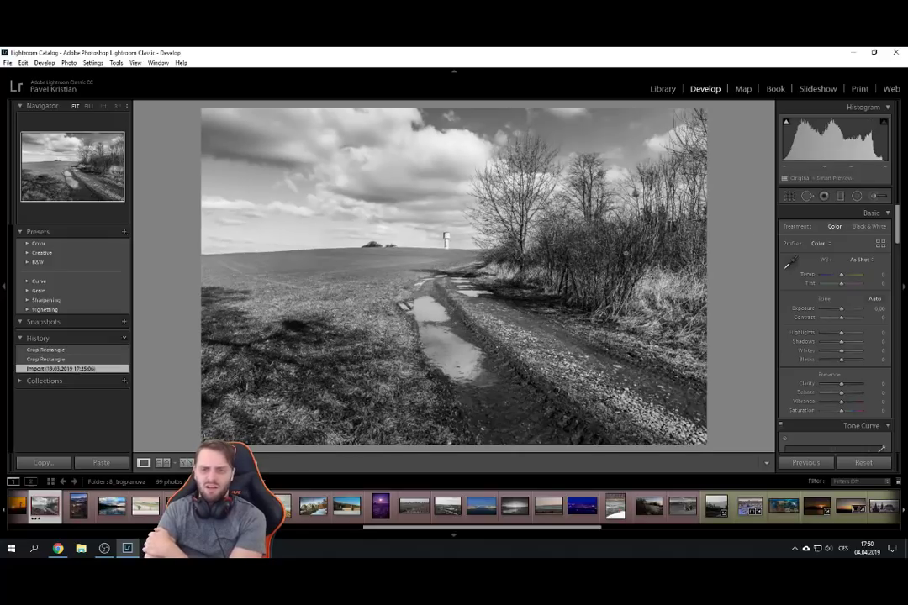
left_click(50, 349)
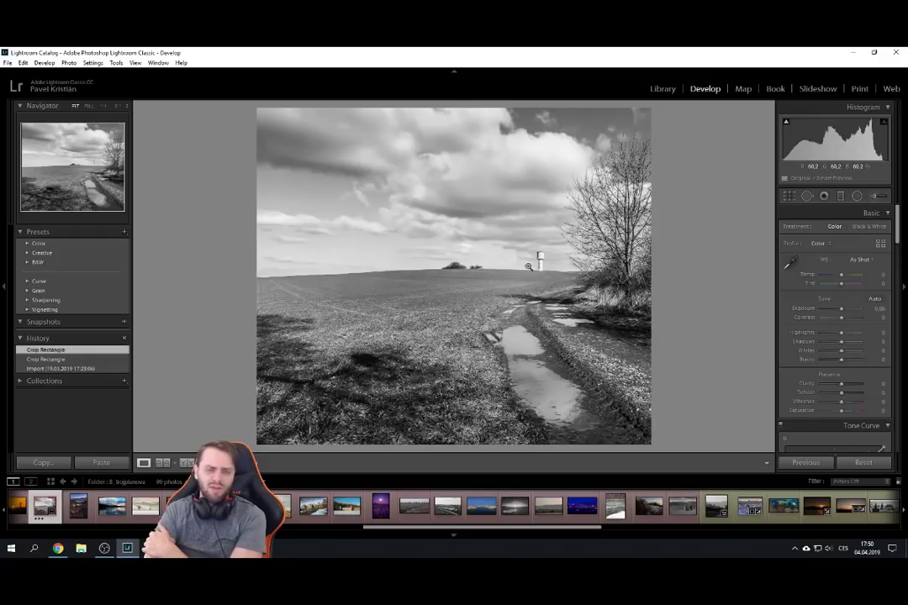
View the rocky valley photo, return to the muddy track photo and clear its star rating to 0.
left_click(80, 509)
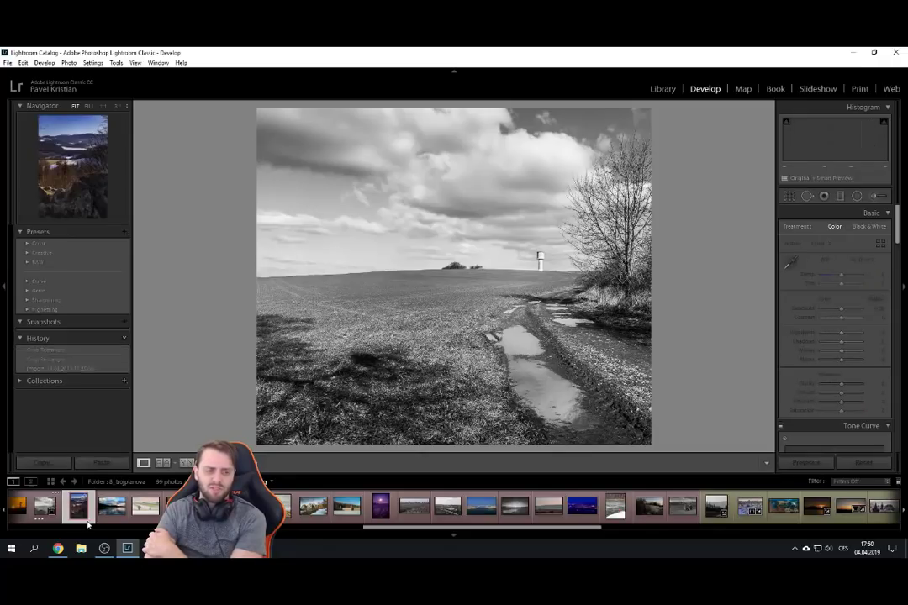
left_click(55, 516)
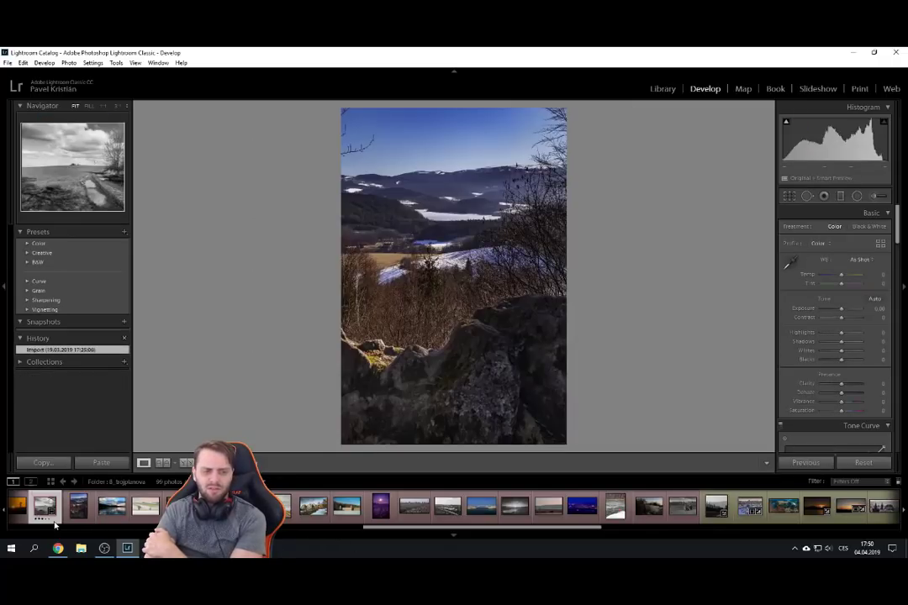
key("3")
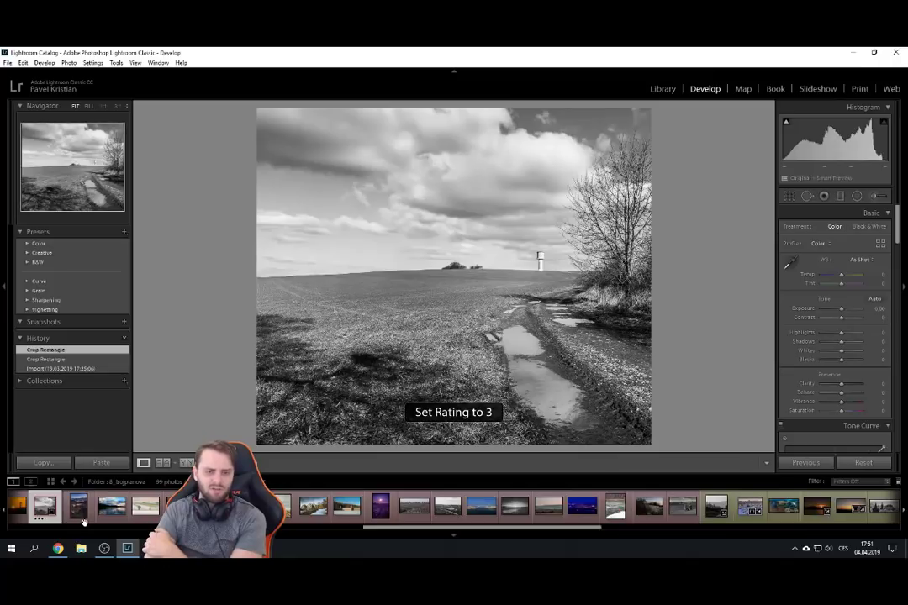
key("0")
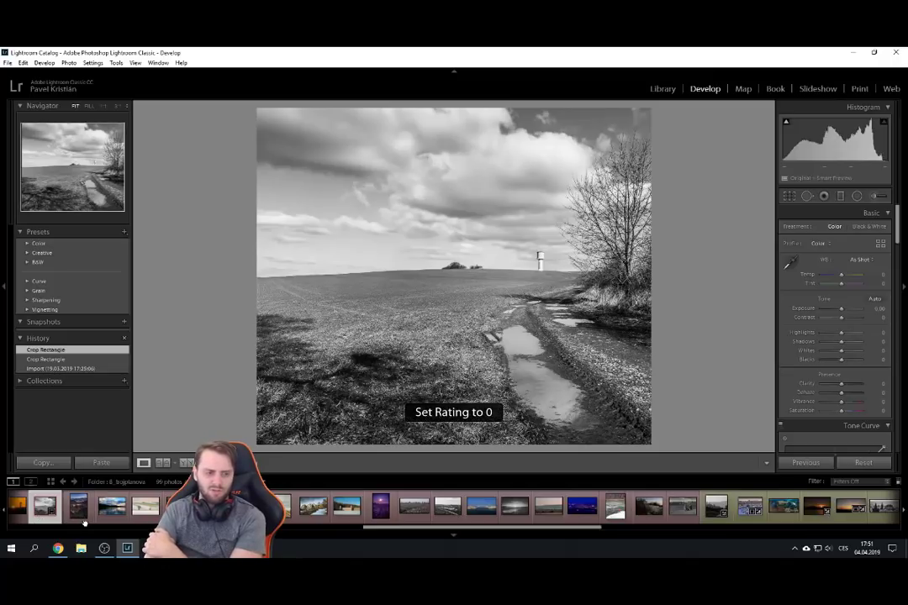
Heal the bare branch in the upper left sky of the rocky valley photo, using clear sky beside it as the source.
left_click(84, 521)
left_click_drag(367, 531, 382, 537)
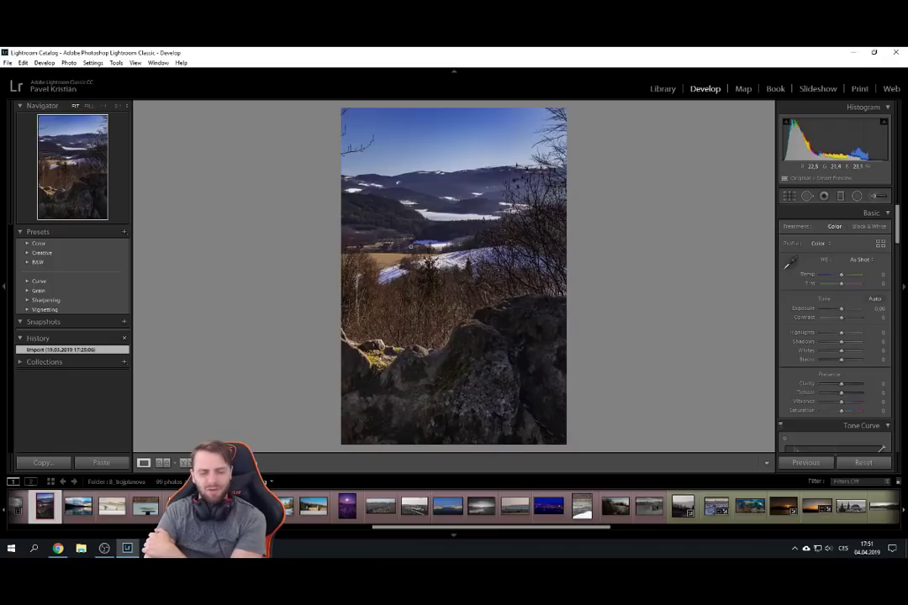
left_click(807, 196)
mouse_move(345, 156)
left_mouse_down()
mouse_move(386, 141)
mouse_move(341, 148)
mouse_move(424, 143)
left_mouse_up()
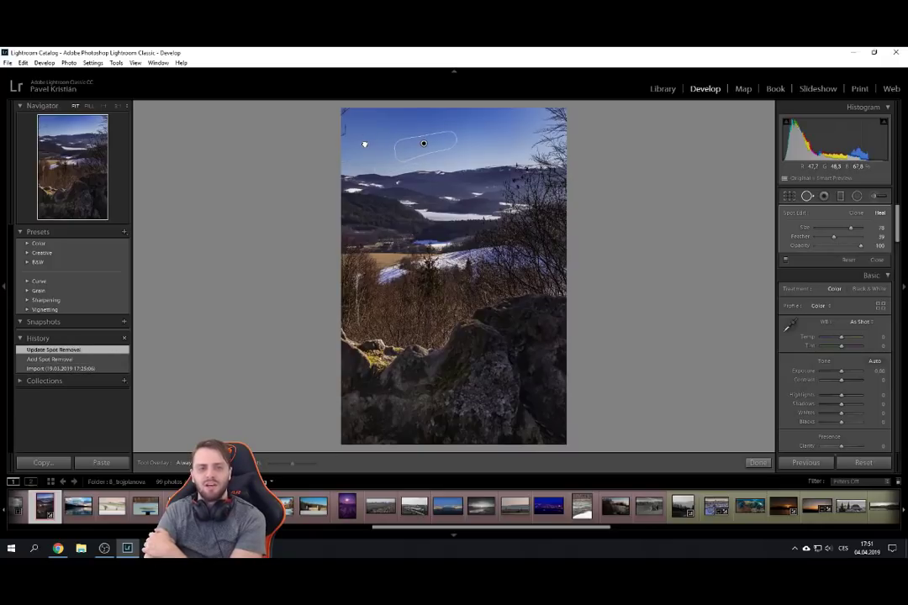
left_click(360, 143)
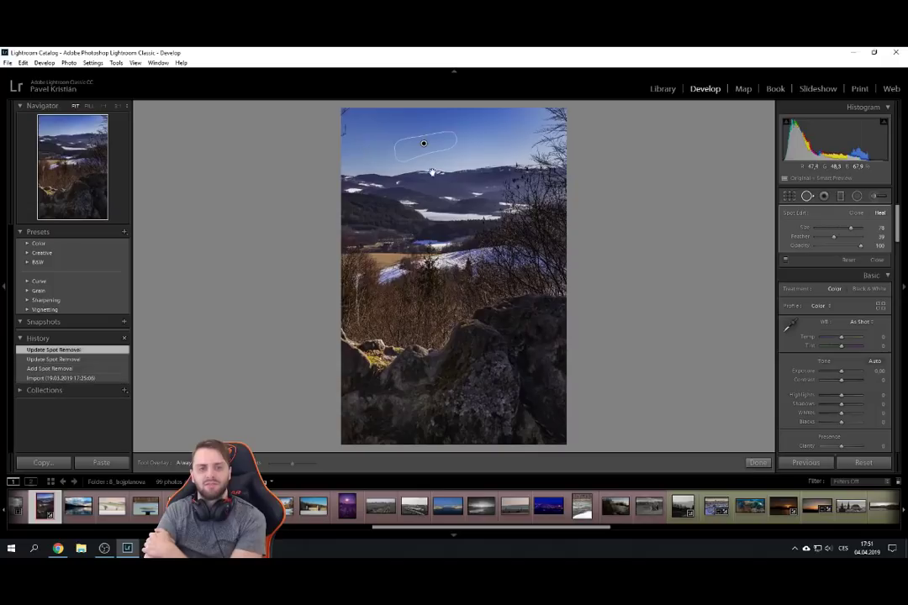
key("q")
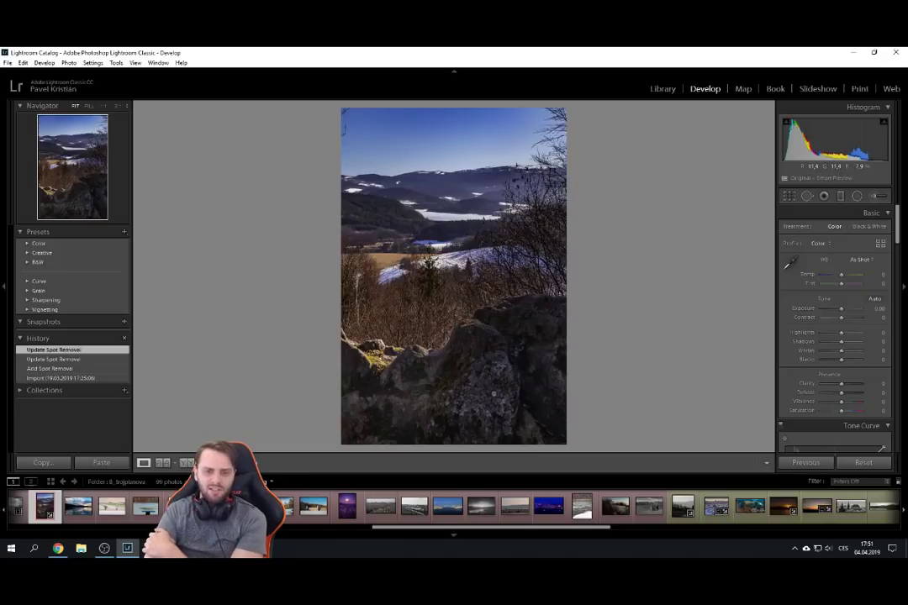
Crop a strip of dark rock off the lower edge of the rocky valley photo, keeping its full width.
left_click(789, 196)
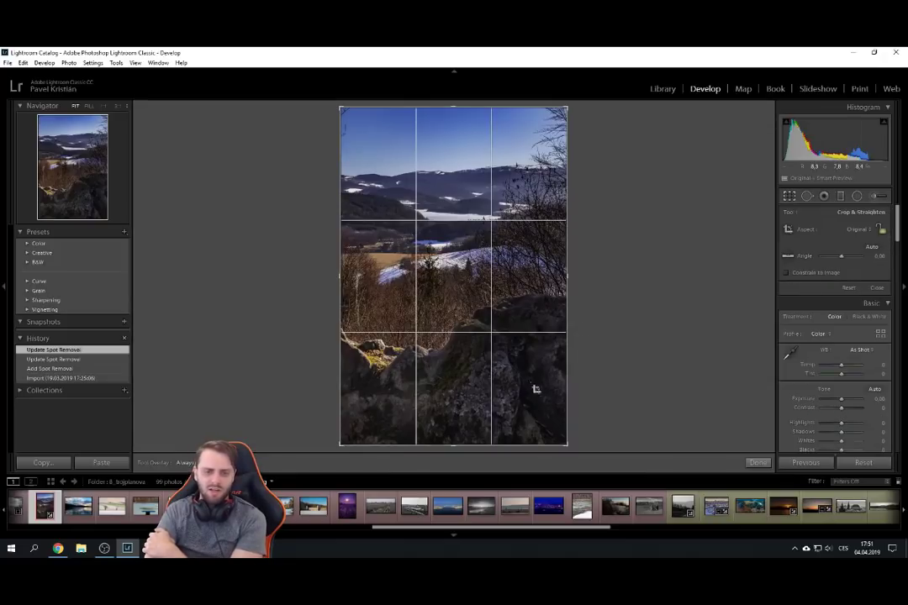
mouse_move(483, 440)
left_mouse_down()
mouse_move(474, 422)
mouse_move(471, 430)
left_mouse_up()
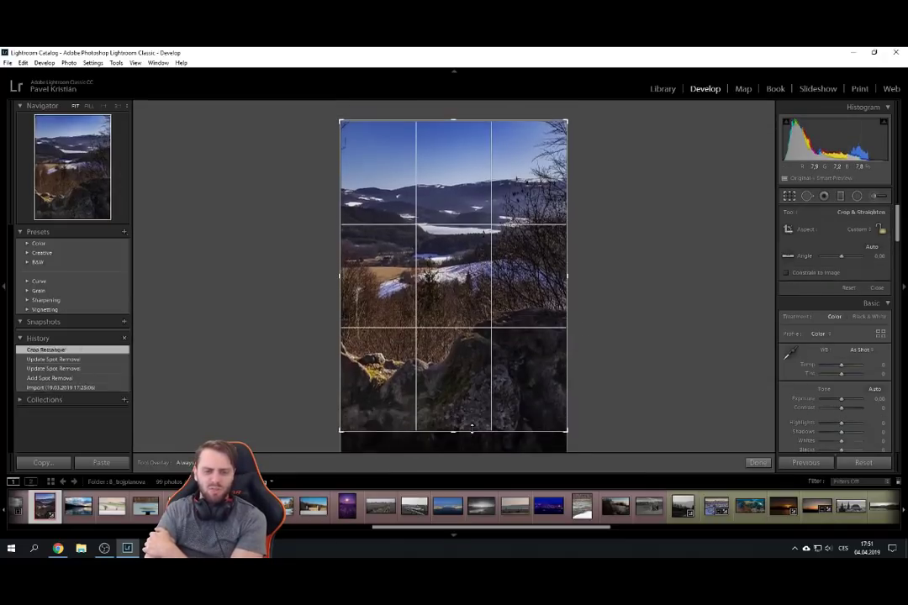
key("Return")
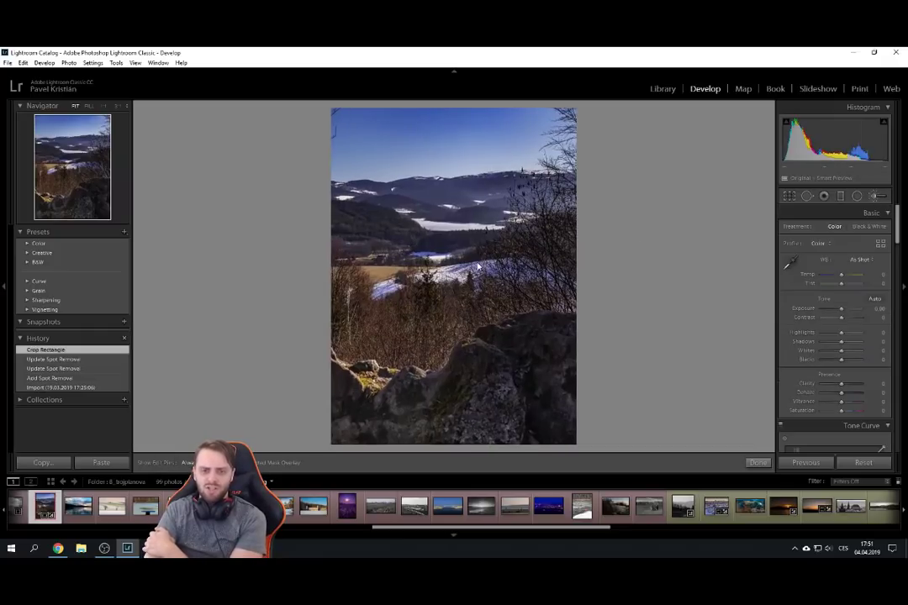
Brush a local adjustment over the foreground rocks of the valley photo, with Contrast about 48 and Clarity about 54.
left_click(874, 196)
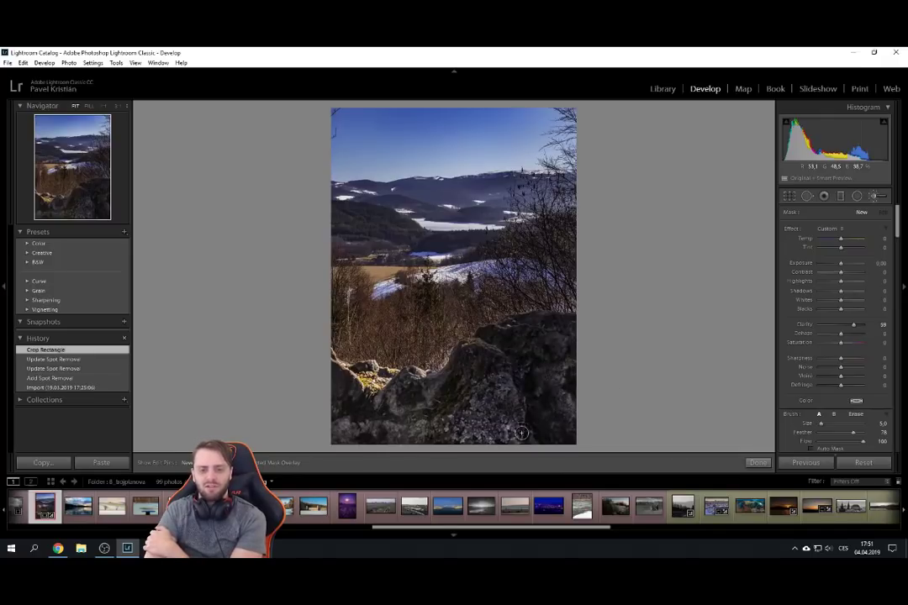
left_click_drag(853, 324, 843, 325)
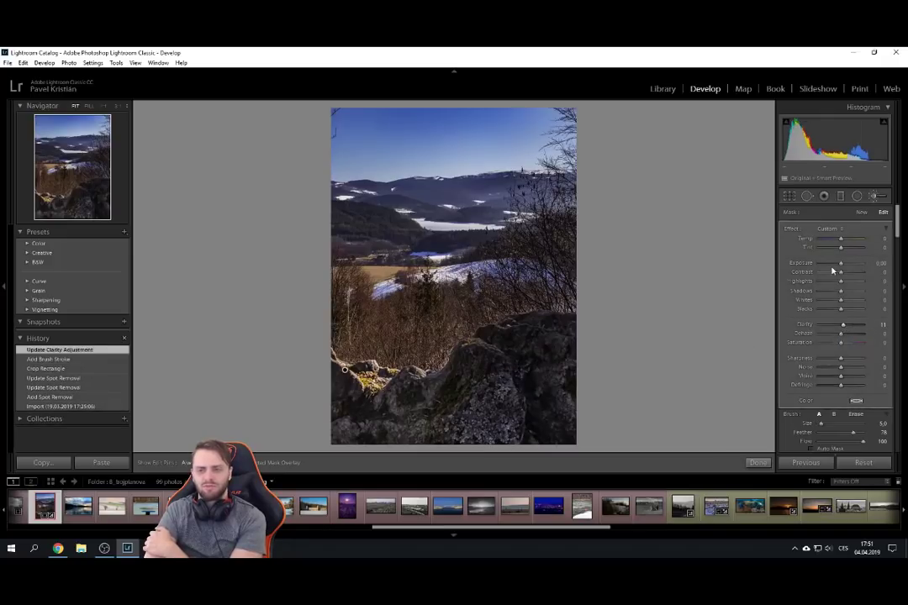
left_click_drag(840, 272, 851, 274)
left_click_drag(843, 324, 852, 324)
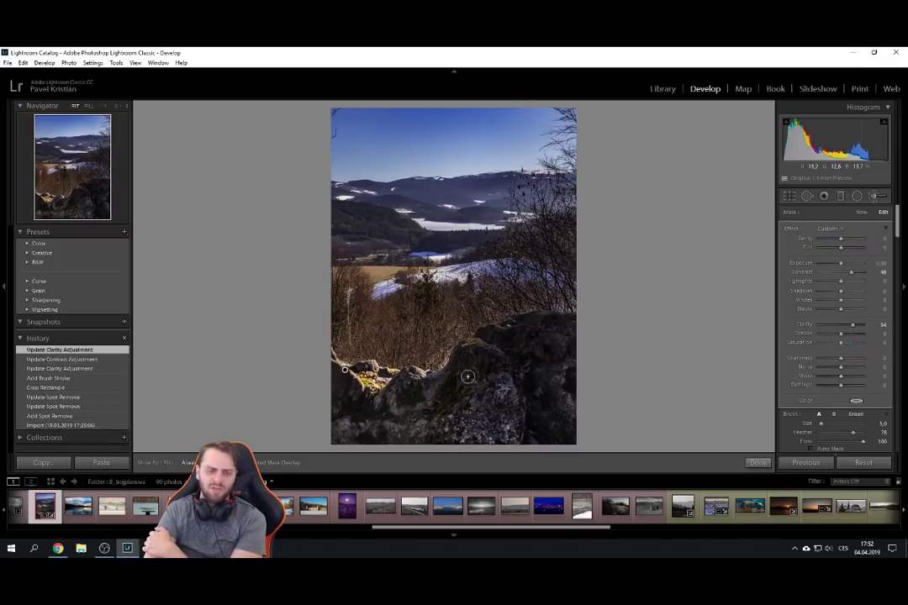
Straighten the horizon of the cloudy lake sunset photo with a crop angle of -0.87.
left_click(79, 511)
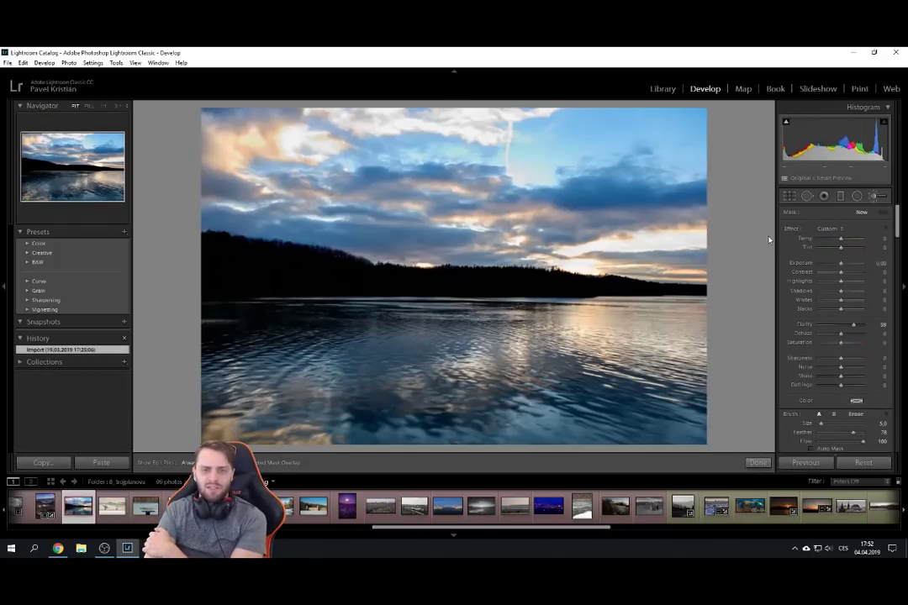
left_click(790, 196)
left_click_drag(737, 125, 734, 120)
key("Return")
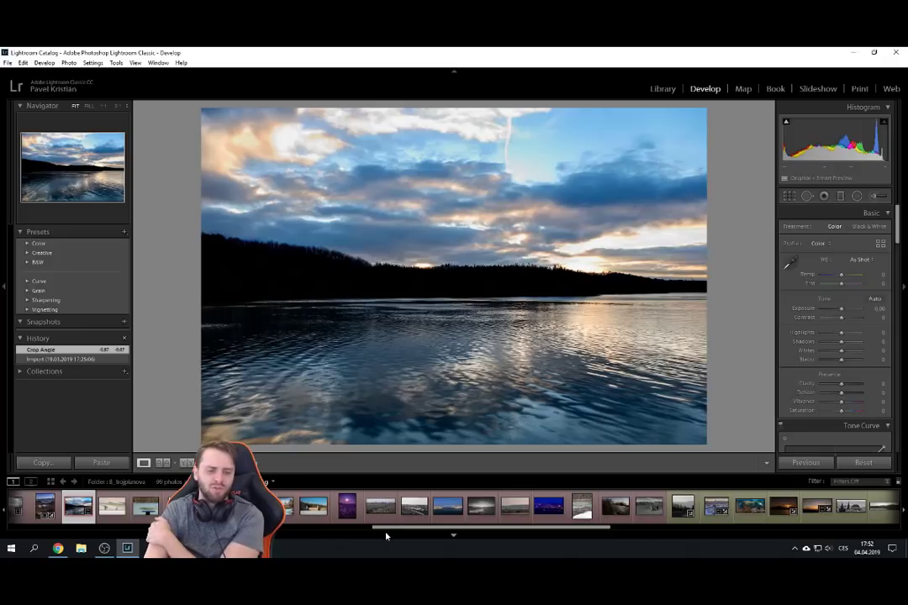
Open the snowy field photo with two bare trees and crop a narrow strip off its right side.
scroll(395, 531, "down", 1)
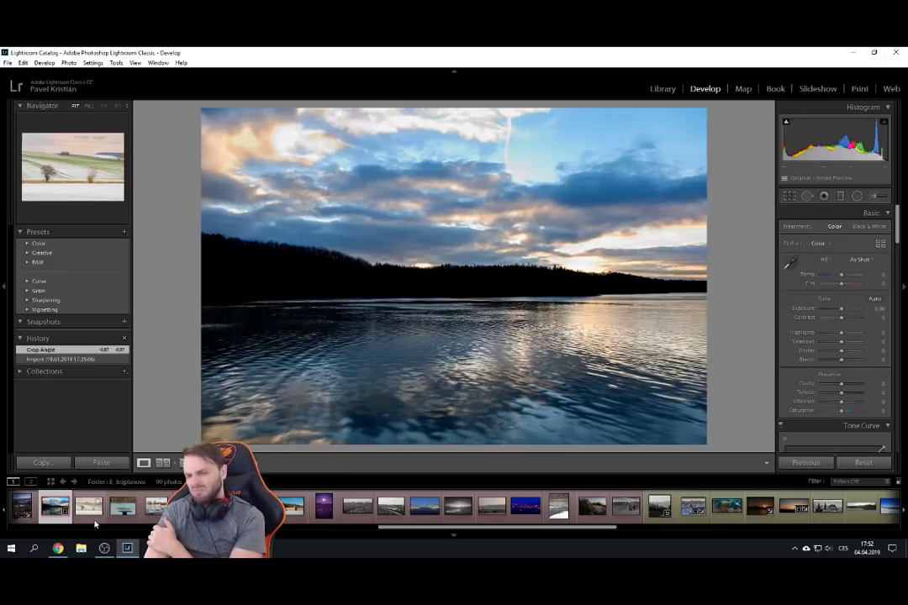
left_click(94, 521)
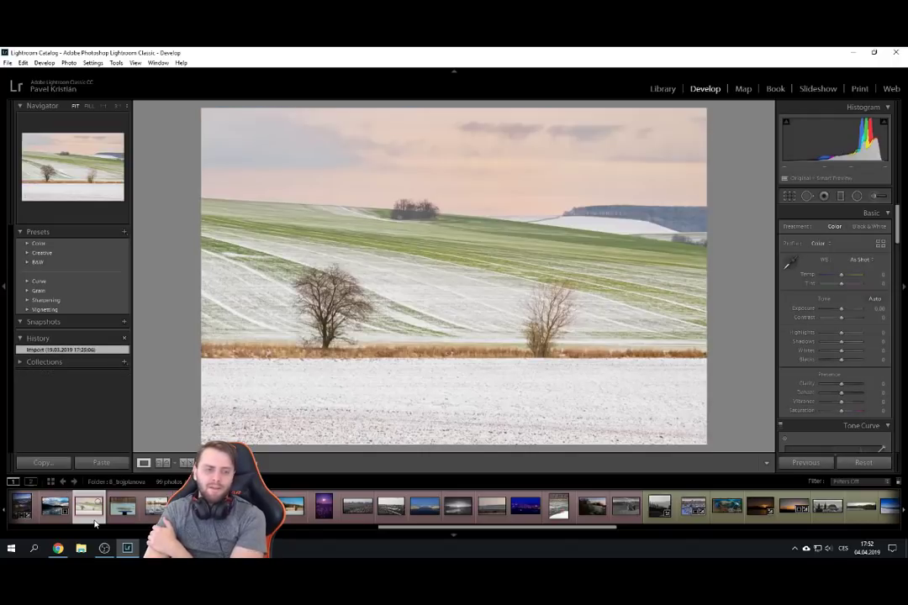
scroll(419, 531, "down", 2)
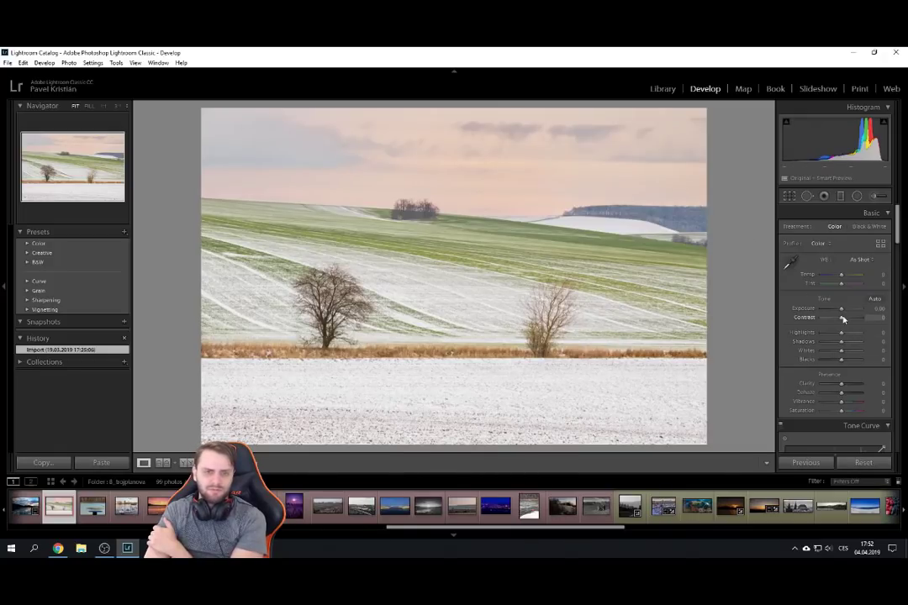
key("r")
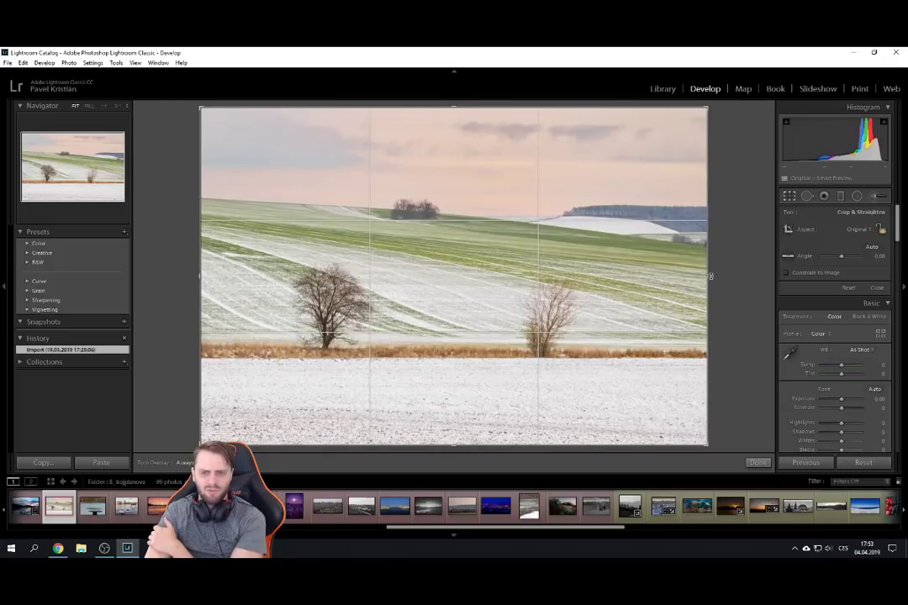
left_click_drag(710, 277, 690, 277)
key("Return")
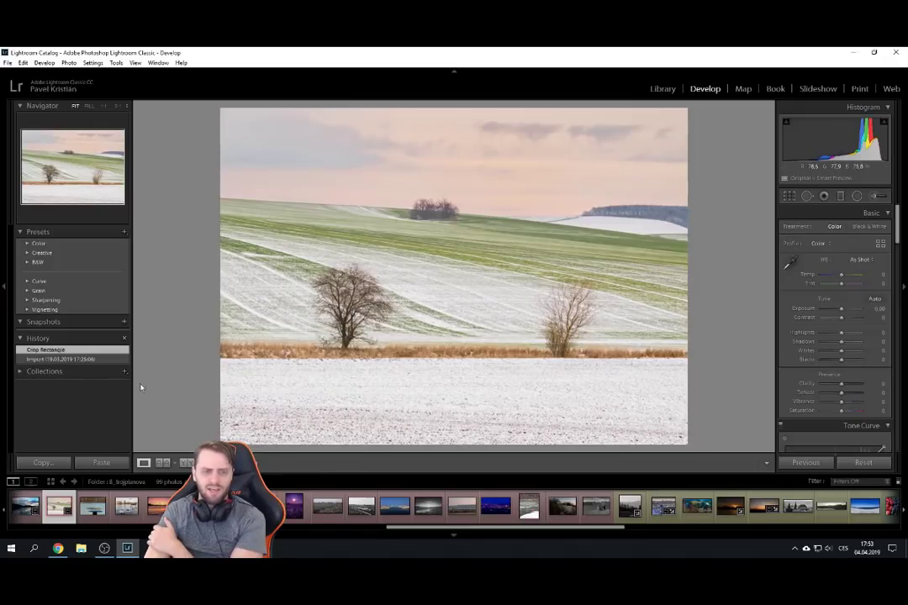
Compare the snowy field photo's cropped version with its imported state using the edit history.
left_click(84, 359)
left_click(99, 350)
left_click(92, 359)
left_click(88, 349)
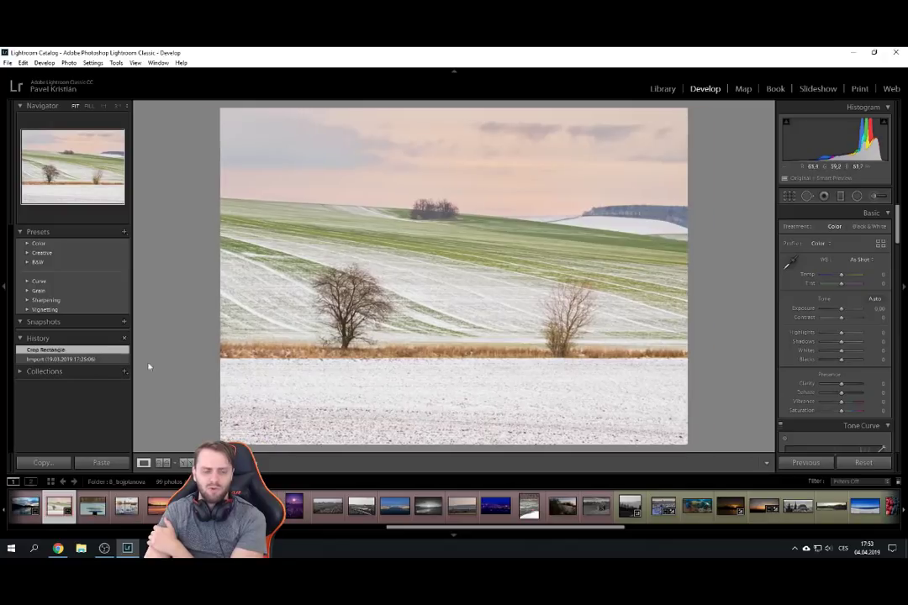
left_click(85, 359)
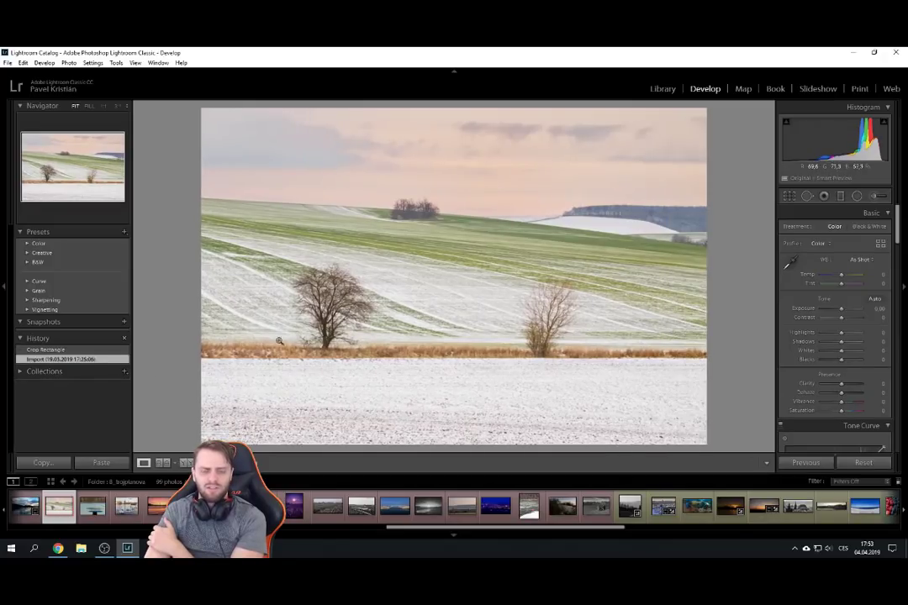
left_click(89, 349)
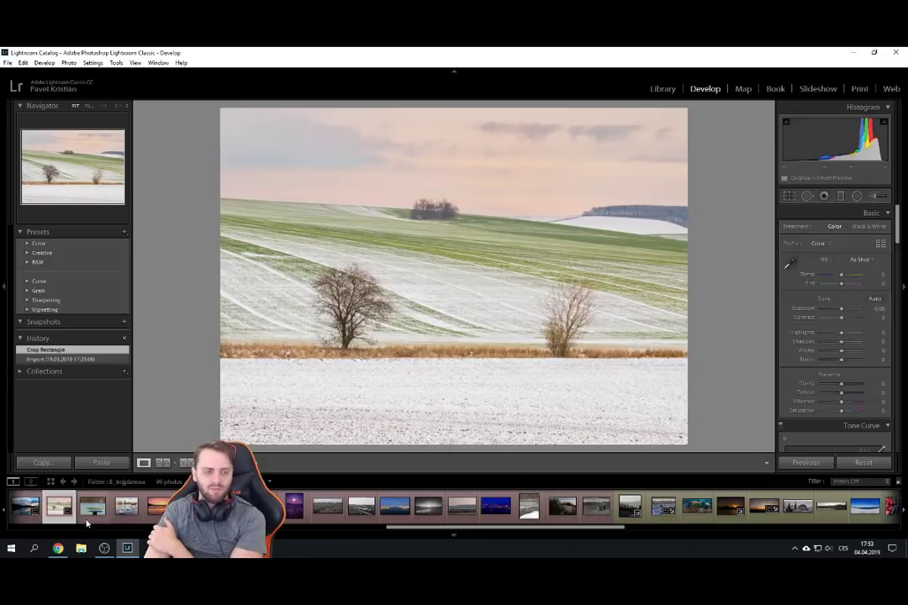
Try cropping away the left strip of the lake photo with the blue round tabletop, then return to its imported state.
left_click(92, 507)
left_click_drag(444, 531, 454, 529)
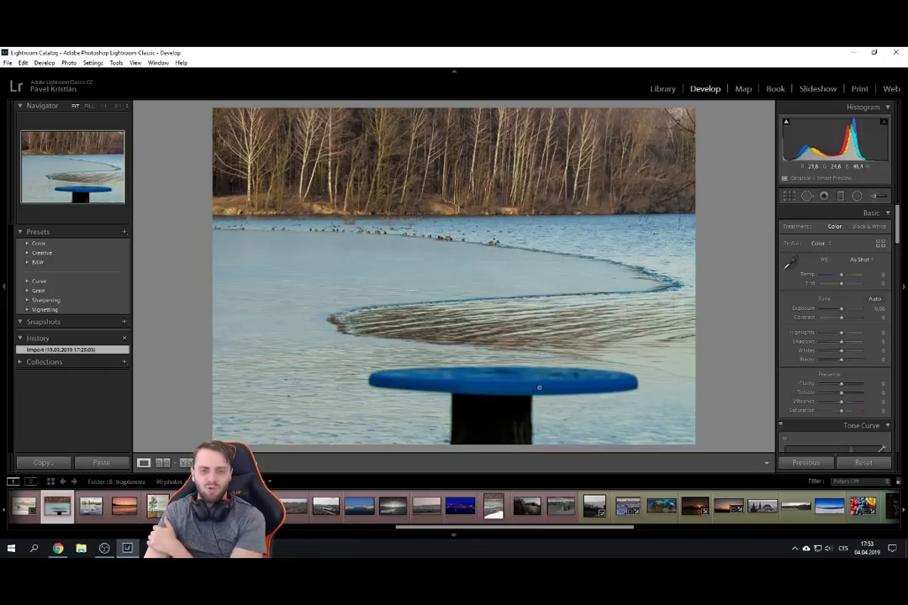
left_click(788, 196)
left_click_drag(212, 304, 251, 308)
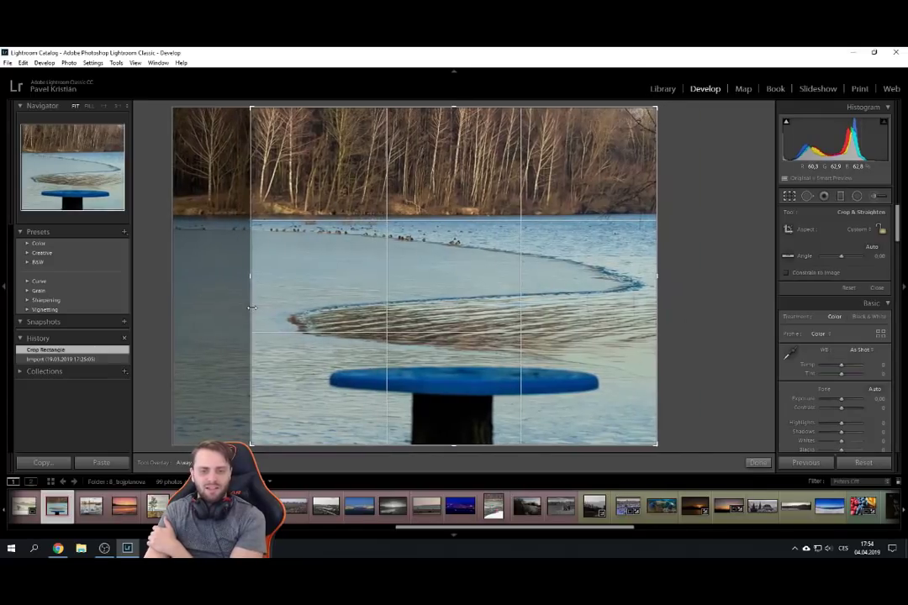
key("Return")
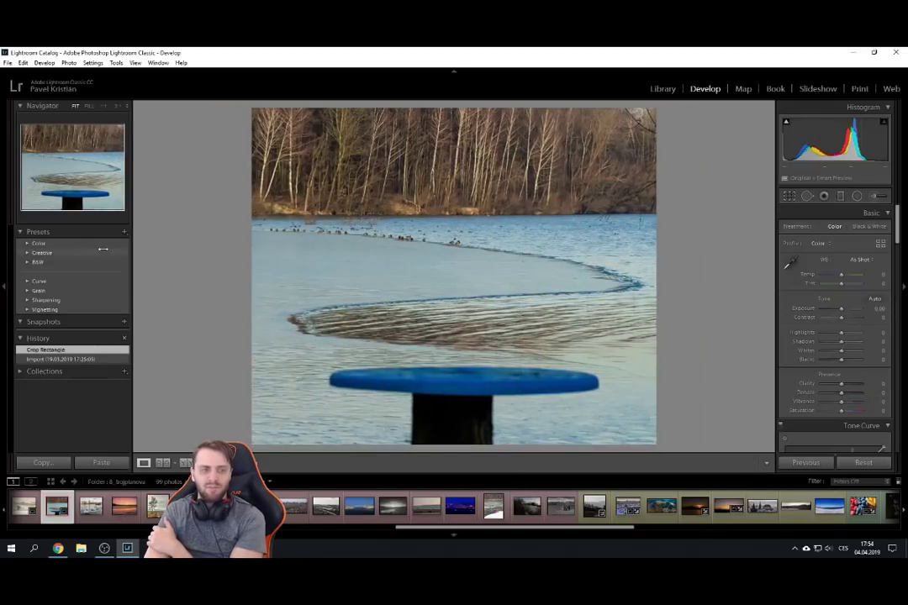
left_click(59, 358)
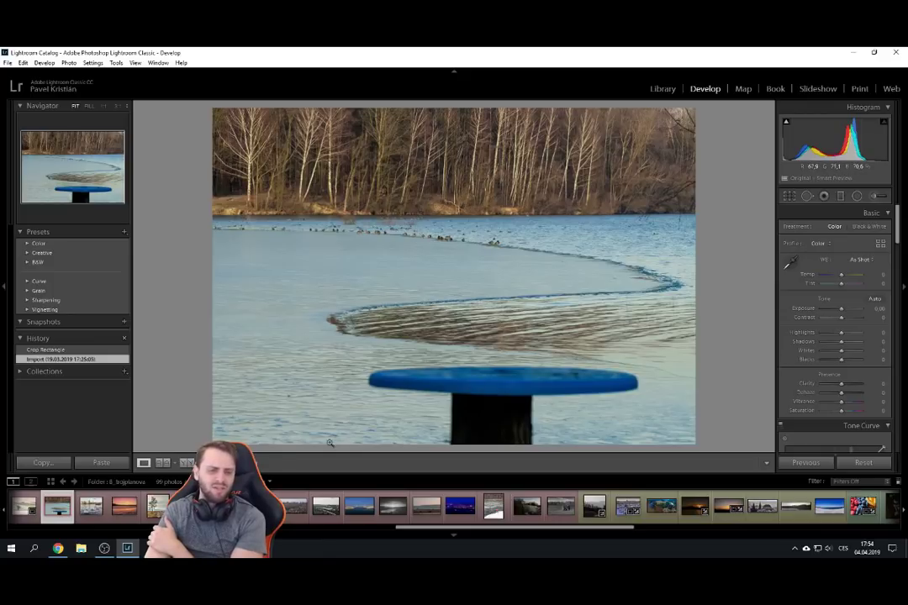
Inspect the flying seagull in the Prague river photo with swans up close and rate the photo one star.
left_click(91, 505)
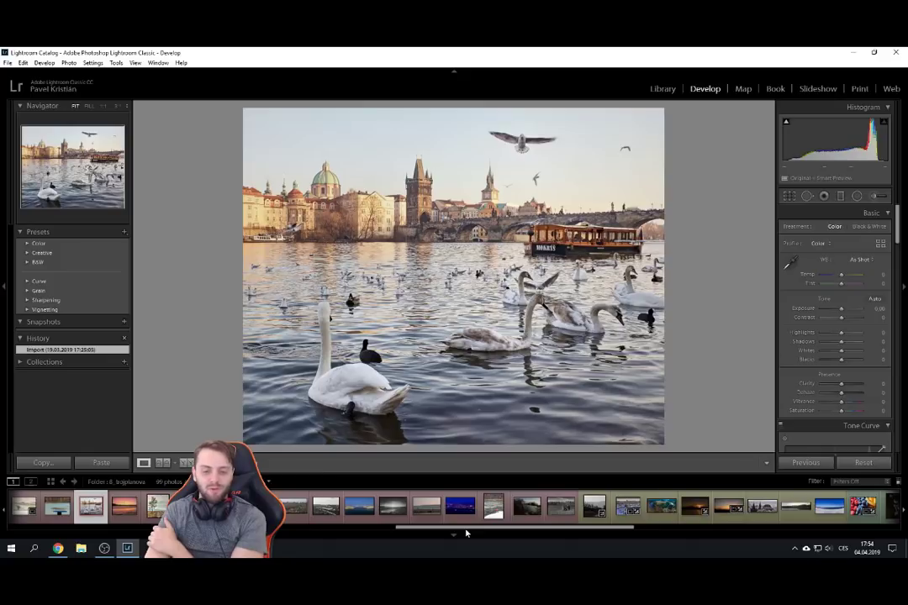
left_click_drag(467, 533, 473, 534)
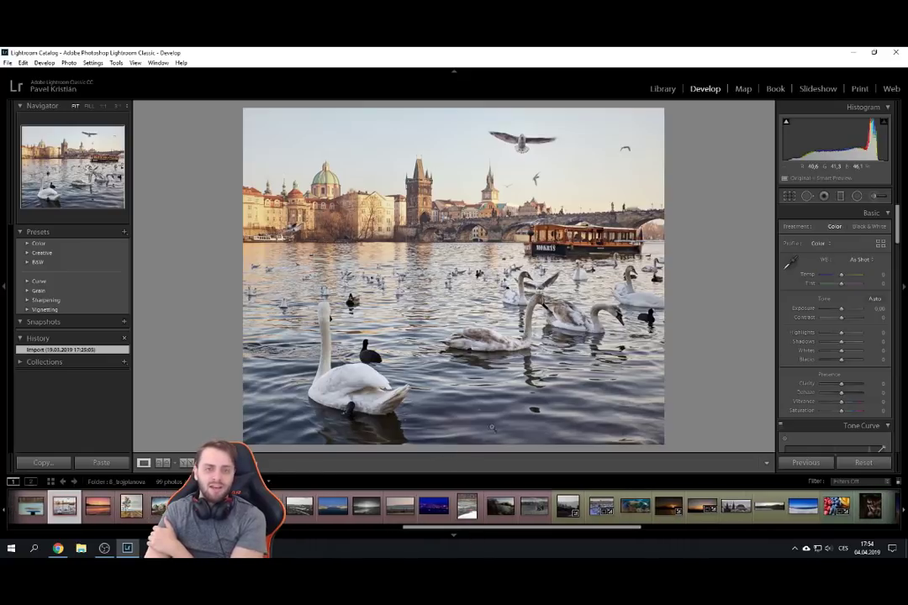
left_click(530, 133)
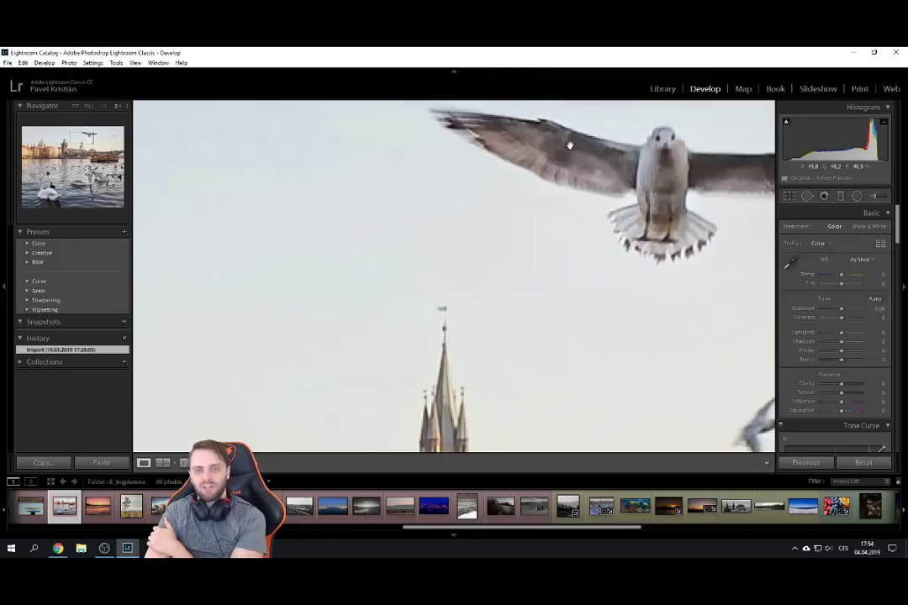
left_click(584, 203)
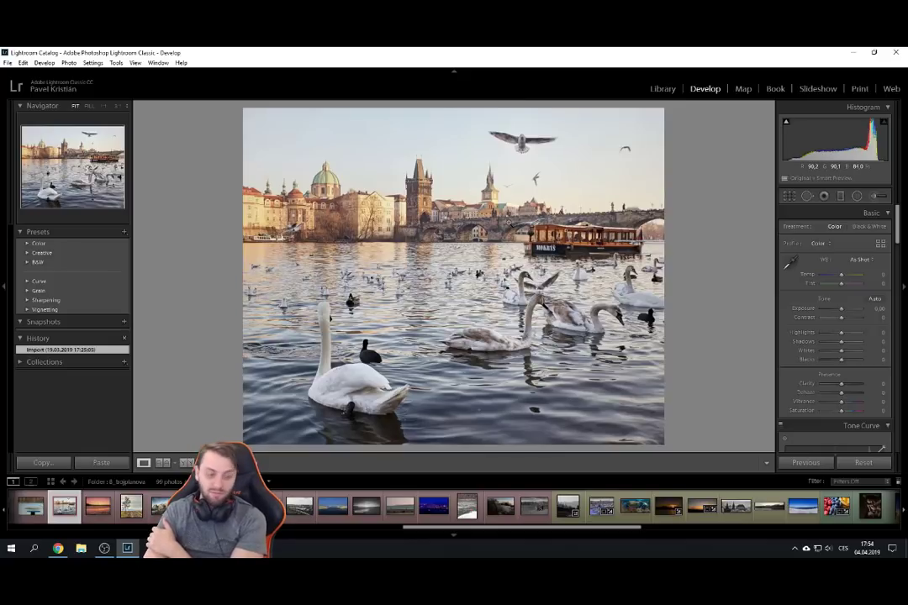
key("1")
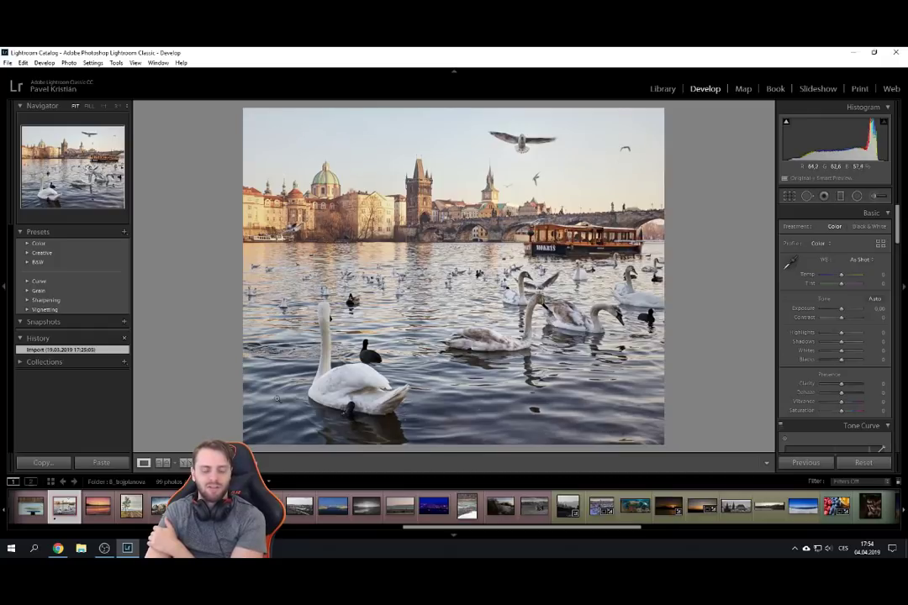
Open the sunset photo with the tall chimney and check its composition against the crop grid.
left_click(97, 510)
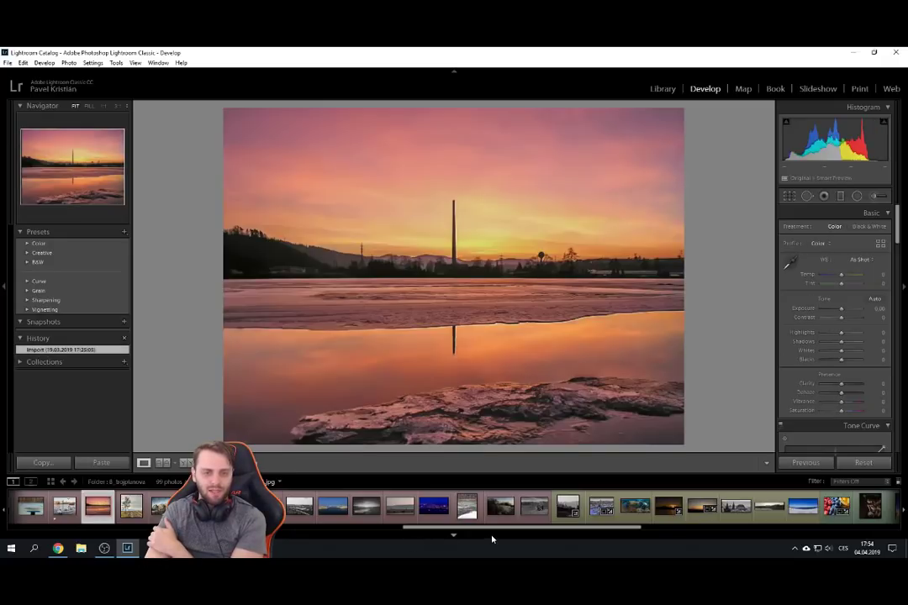
key("r")
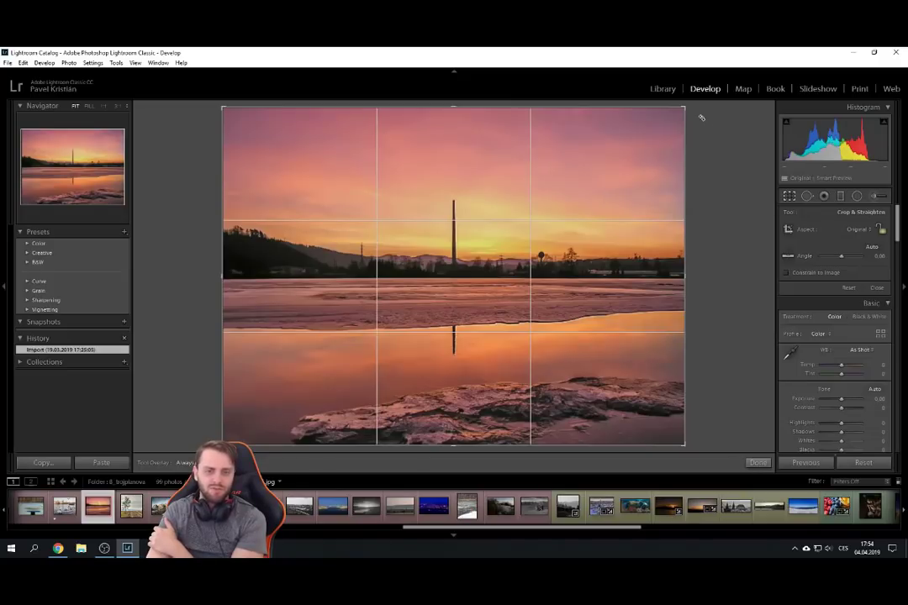
key("r")
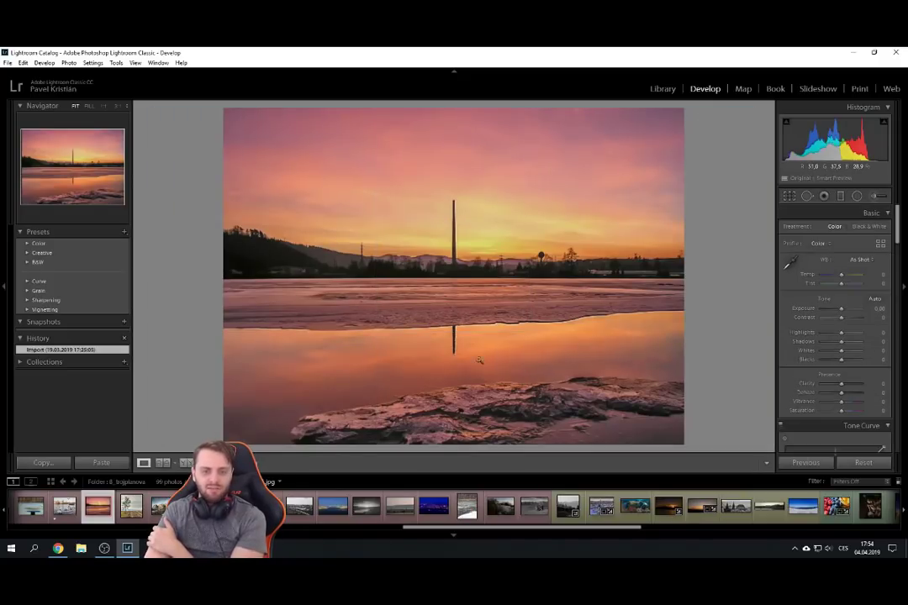
Examine the edges of the chimney, its reflection, the pylons and the hill line in the sunset photo at close range.
left_click(513, 305)
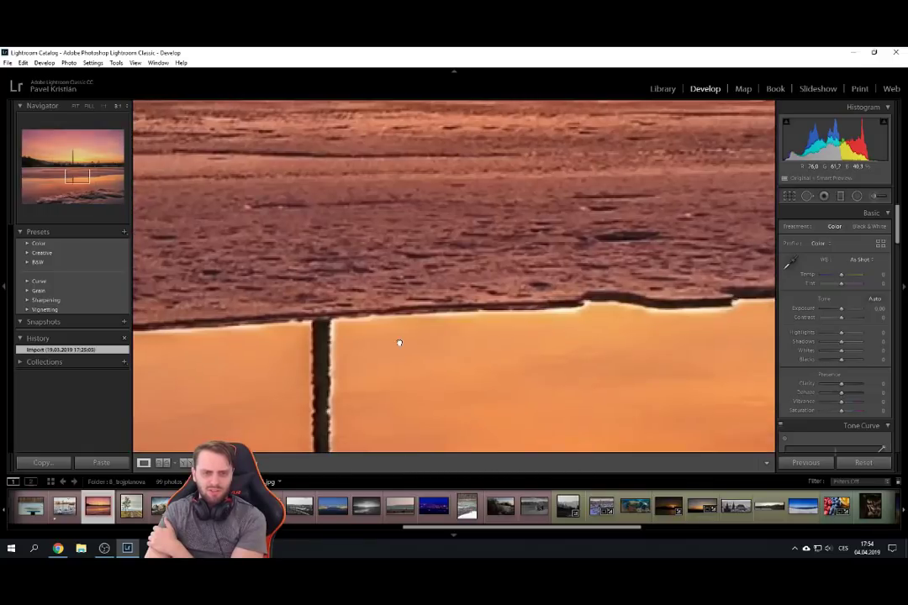
left_click(402, 345)
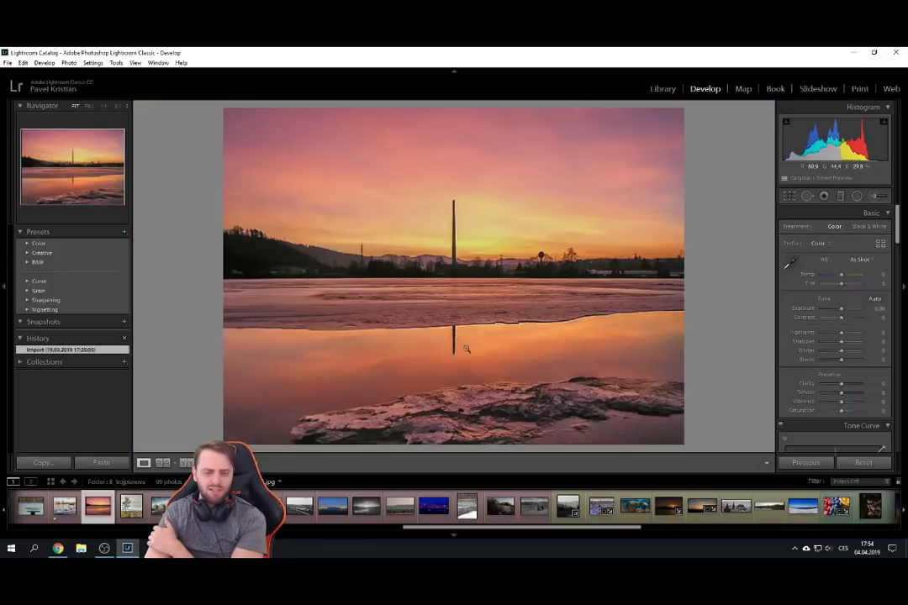
left_click(457, 264)
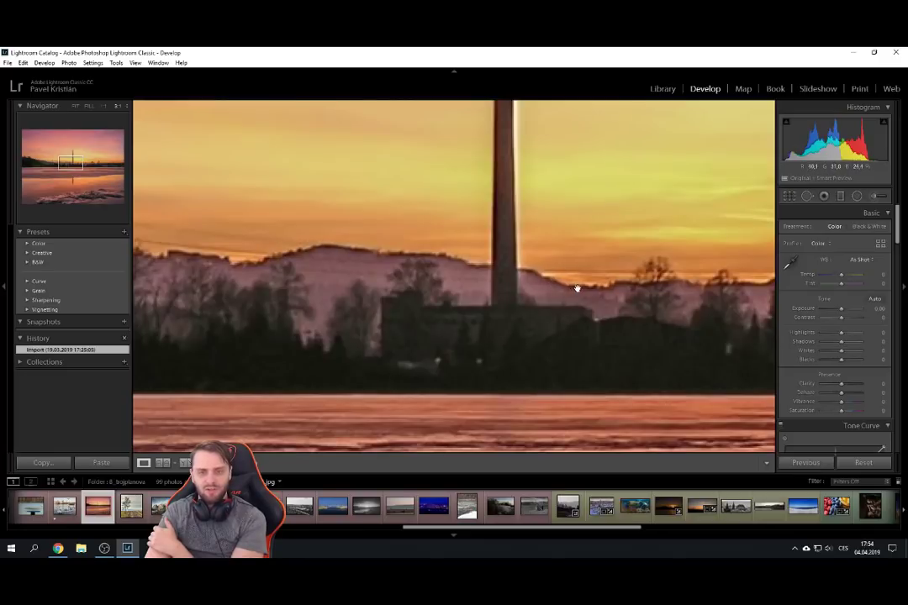
left_click_drag(186, 223, 437, 264)
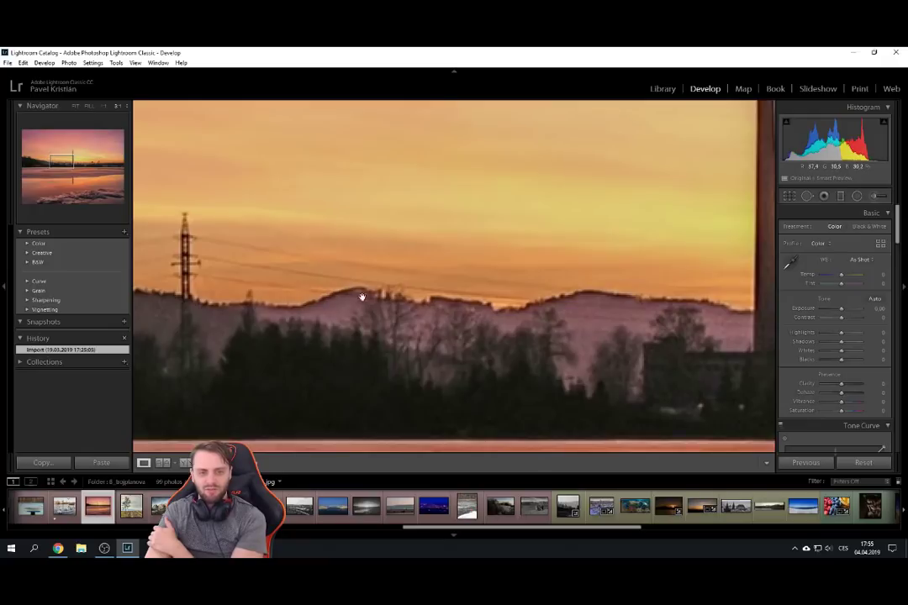
left_click(568, 293)
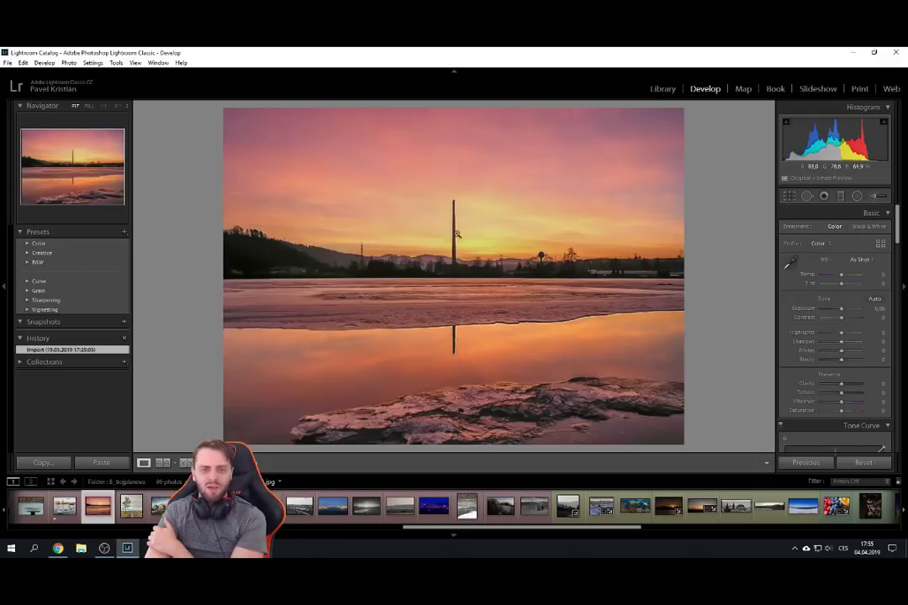
left_click(454, 283)
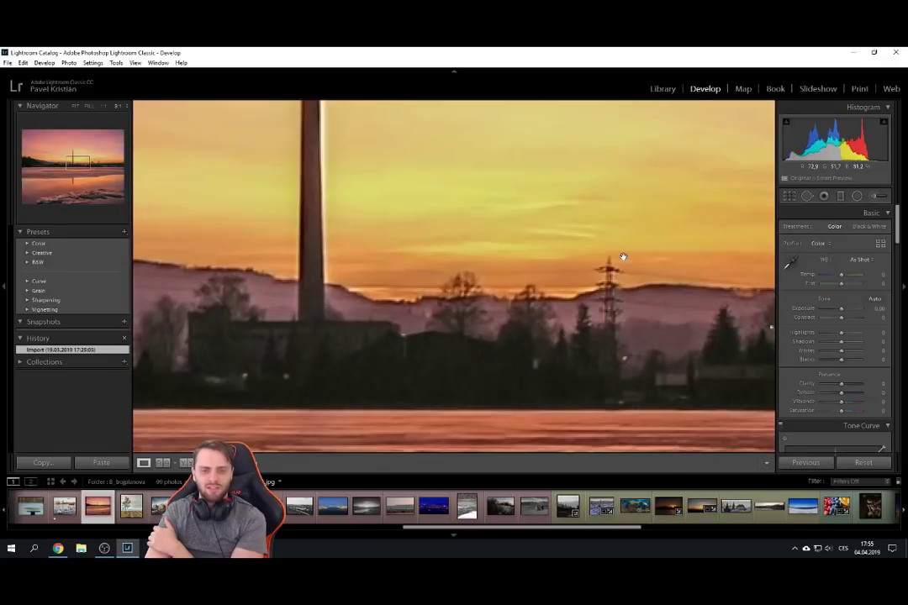
left_click_drag(516, 306, 289, 236)
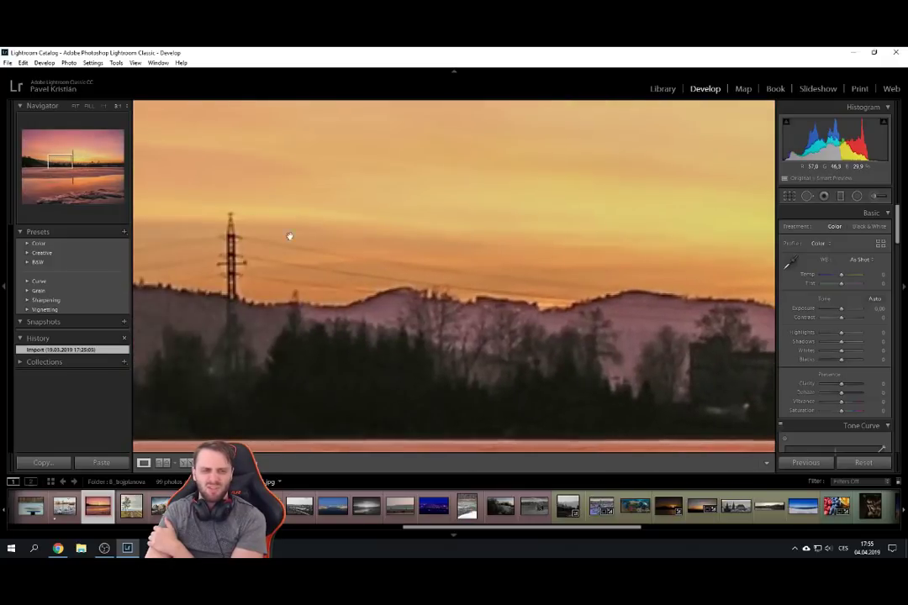
left_click(418, 278)
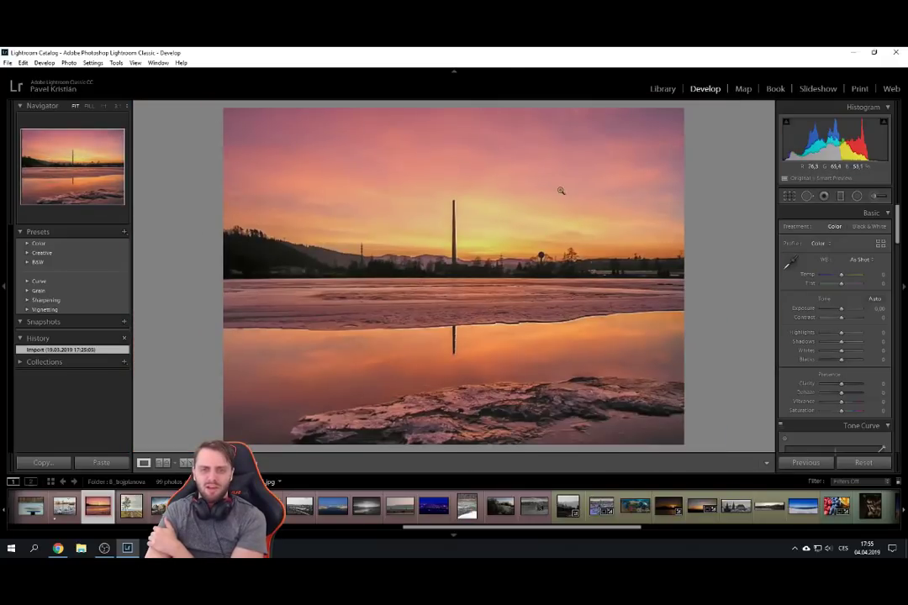
Set the sunset photo's Highlights to -29 and Clarity to +60, and check the chimney's edges up close.
left_click_drag(841, 333, 834, 333)
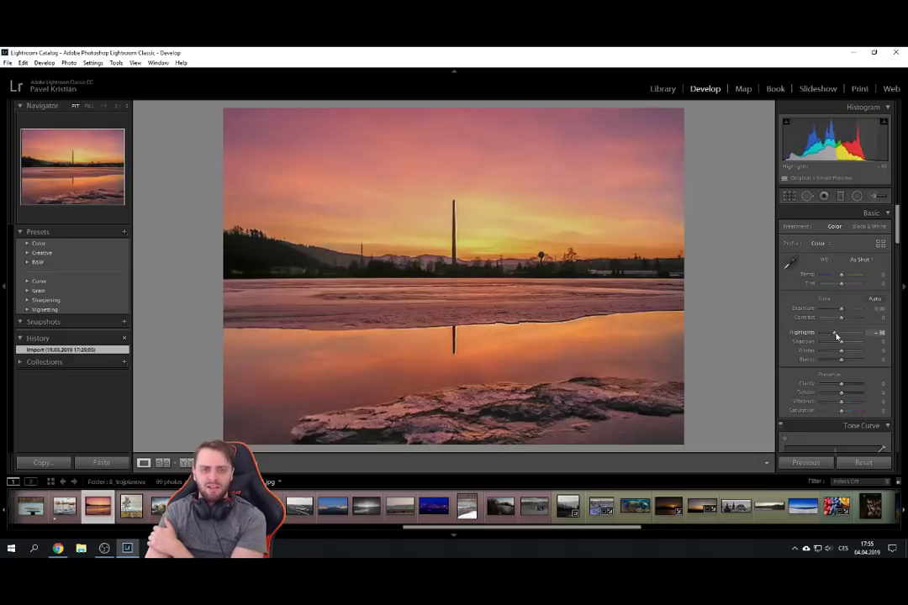
left_click_drag(844, 387, 858, 389)
left_click(454, 240)
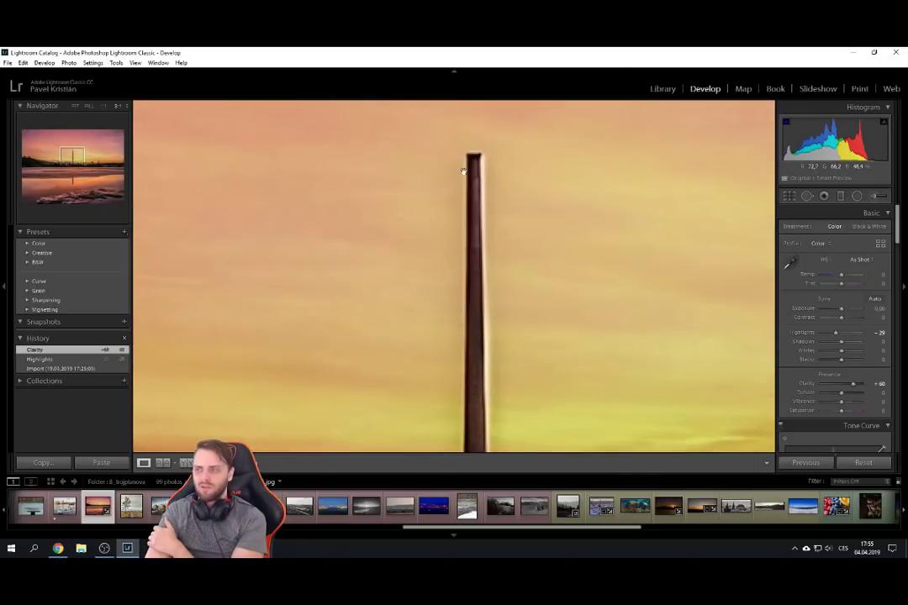
left_click(462, 269)
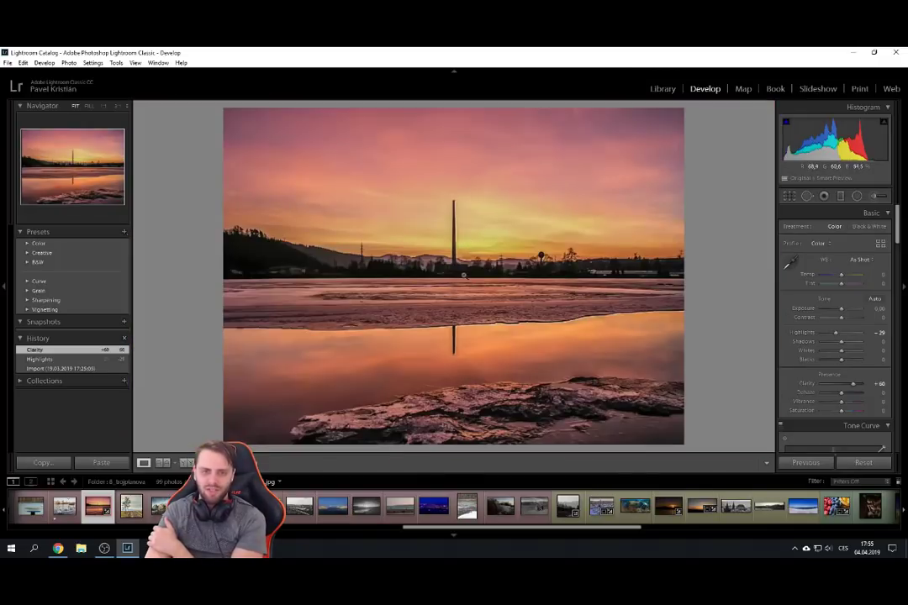
Try a strongly increased Contrast on the sunset photo, then reset it to 0.
left_click(875, 383)
mouse_move(842, 321)
left_mouse_down()
mouse_move(863, 317)
mouse_move(849, 320)
mouse_move(856, 323)
left_mouse_up()
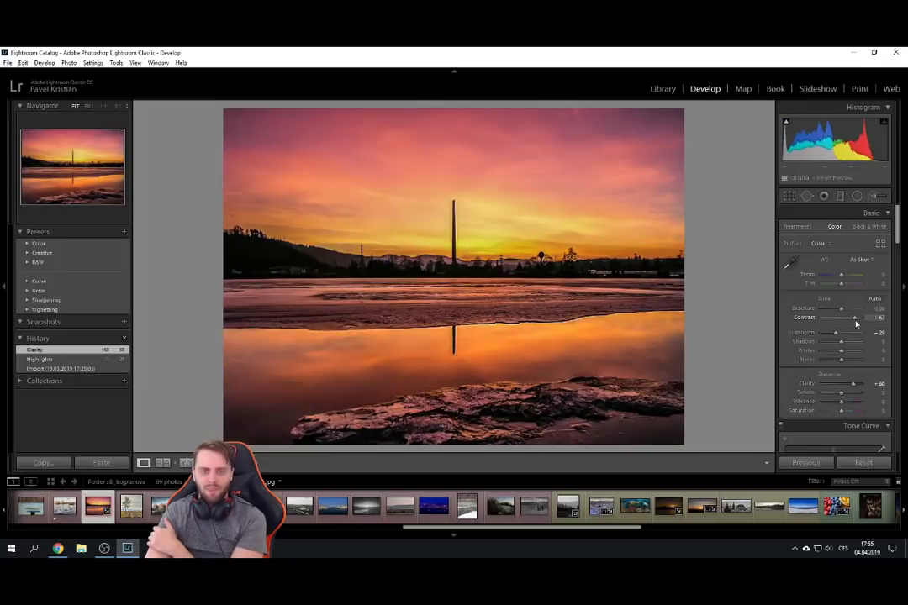
double_click(805, 316)
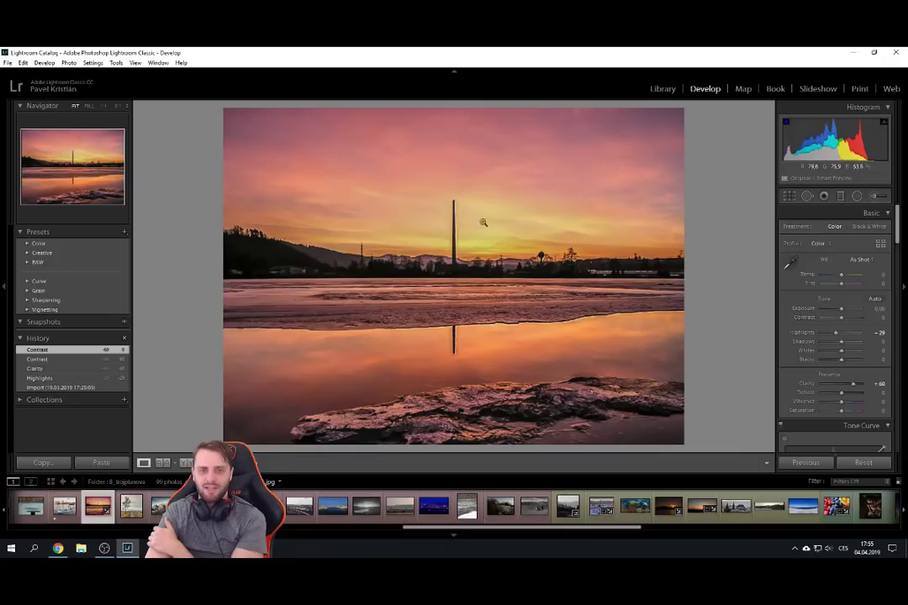
Reduce the sunset photo's Clarity to +45, then reset it to 0.
left_click_drag(849, 383, 850, 385)
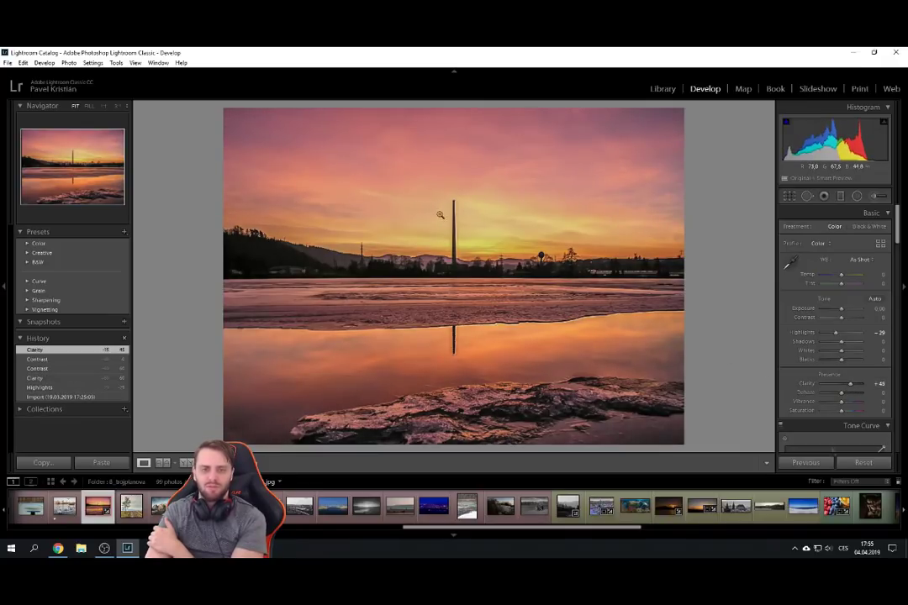
double_click(807, 383)
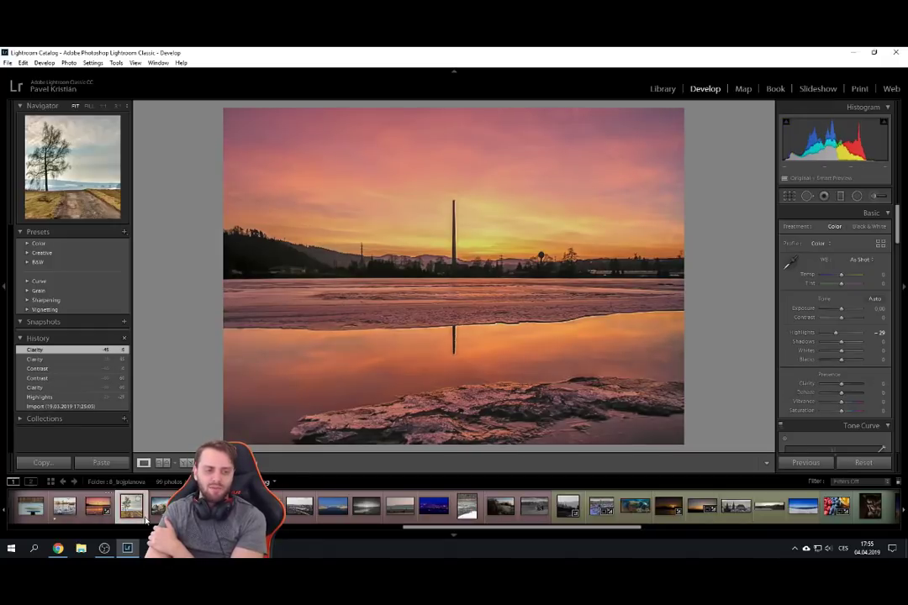
Open the photo of the bare tree by the dirt road and crop its left side in close to the trunk.
left_click(143, 514)
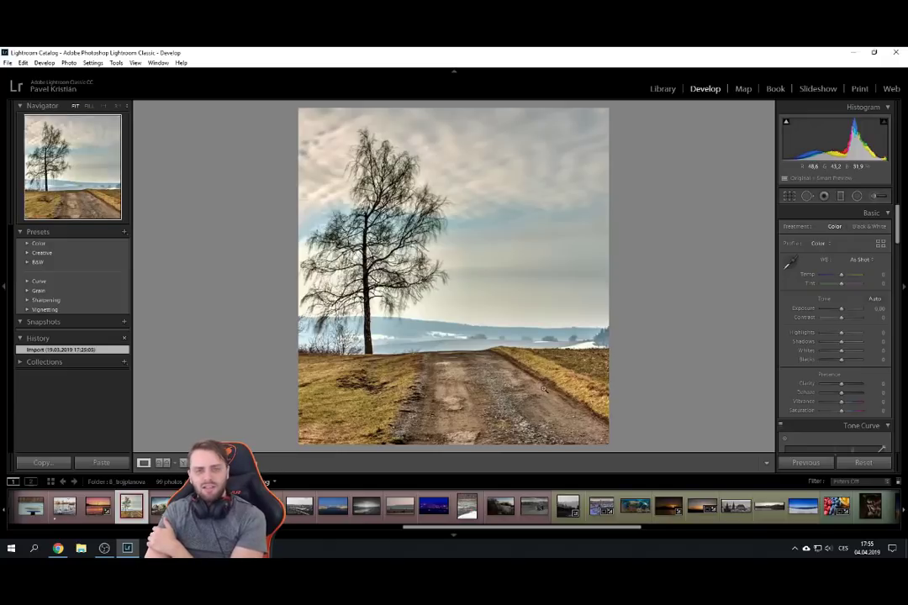
left_click(788, 196)
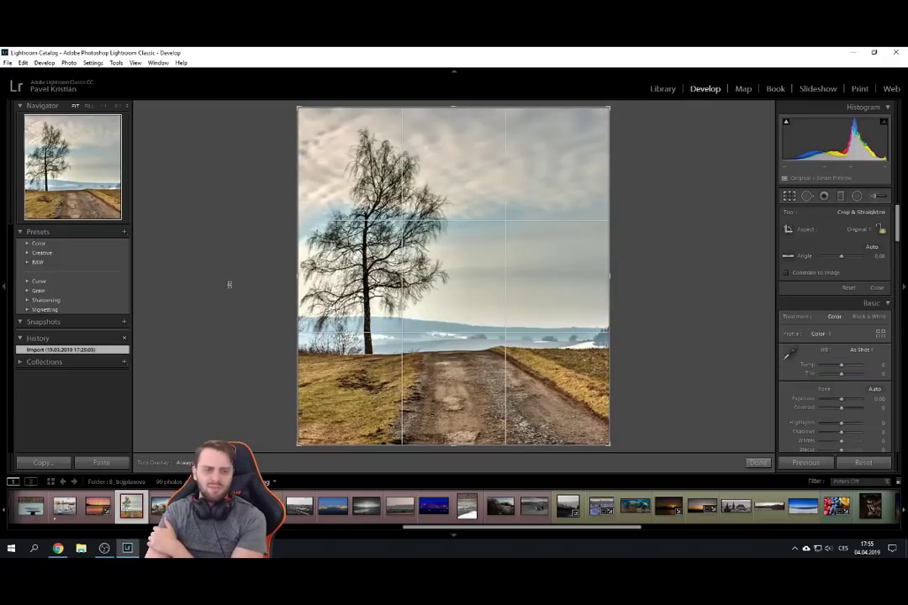
left_click_drag(299, 277, 325, 296)
key("Return")
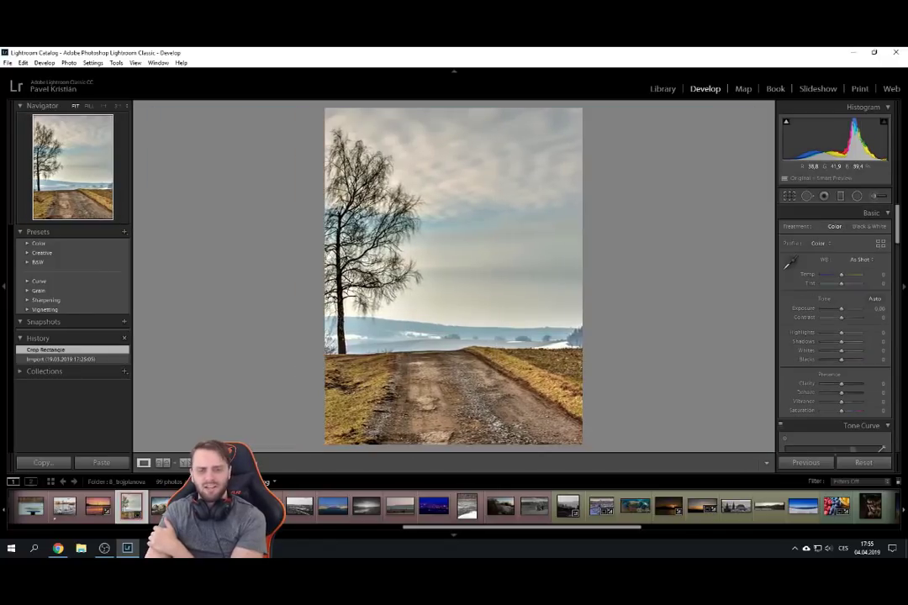
Move the tree photo's left crop edge slightly outward to keep more branches, then bring the crop frame back up.
left_click(789, 196)
left_click_drag(323, 204, 313, 206)
key("Return")
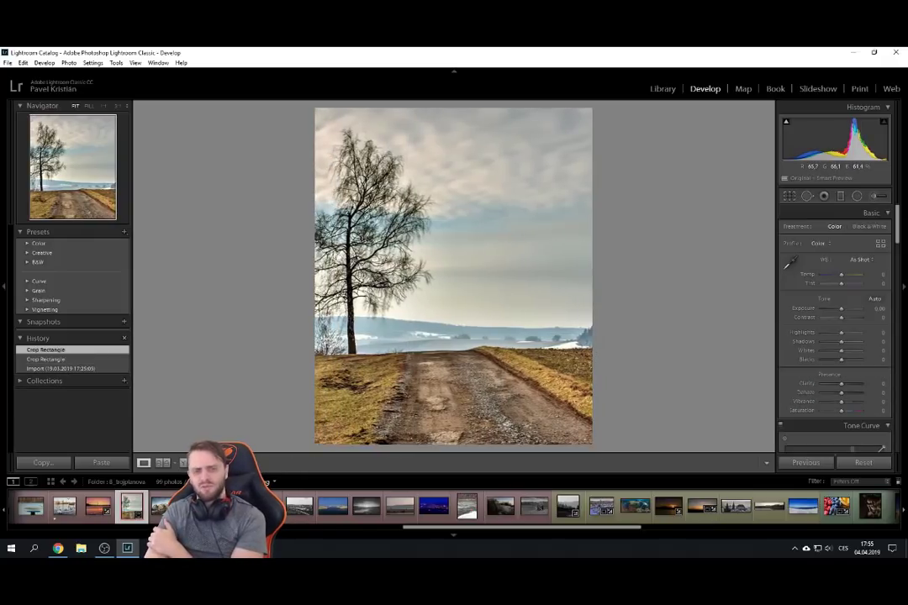
key("r")
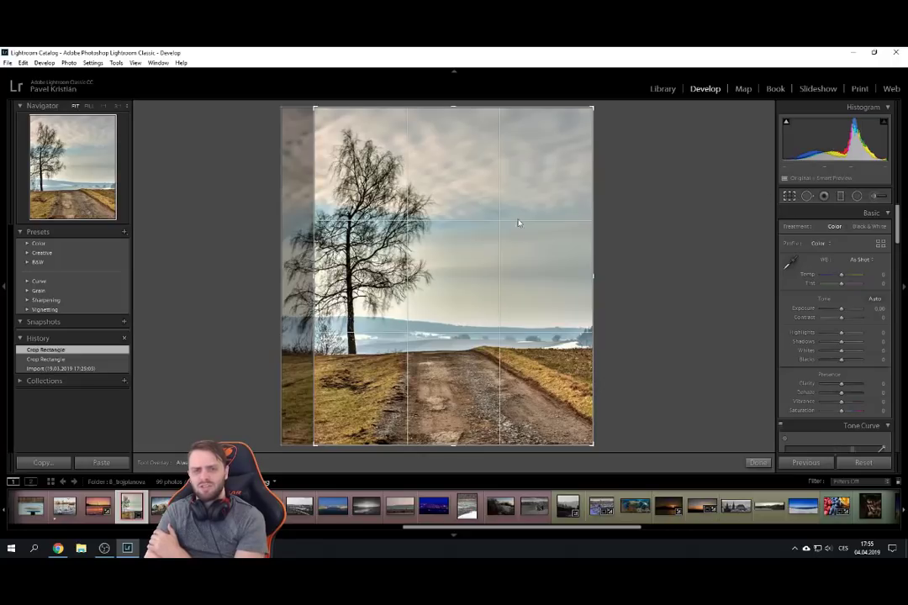
Extend the tree photo's crop back out to the full left side, then trim the left side in again near the branches.
left_click_drag(303, 261, 284, 263)
key("Return")
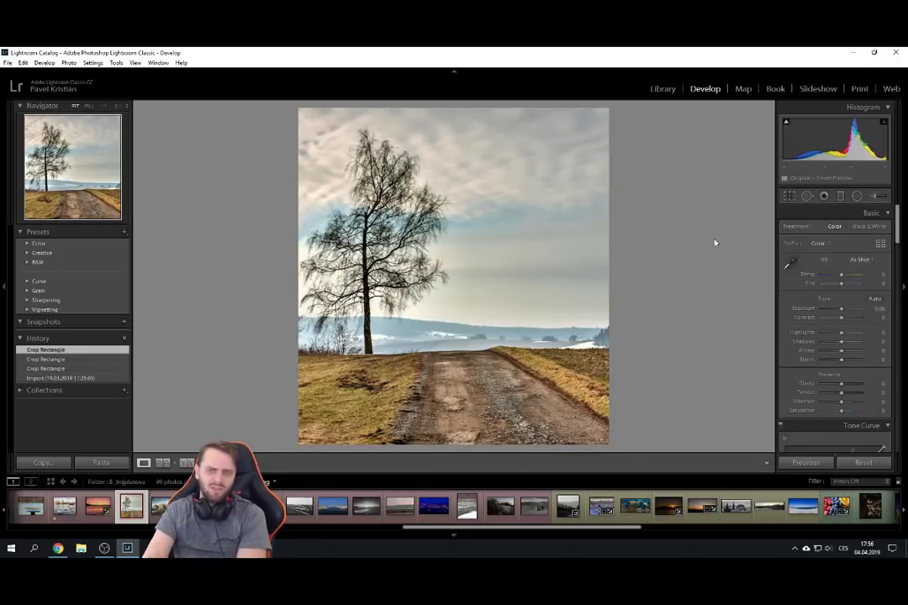
key("r")
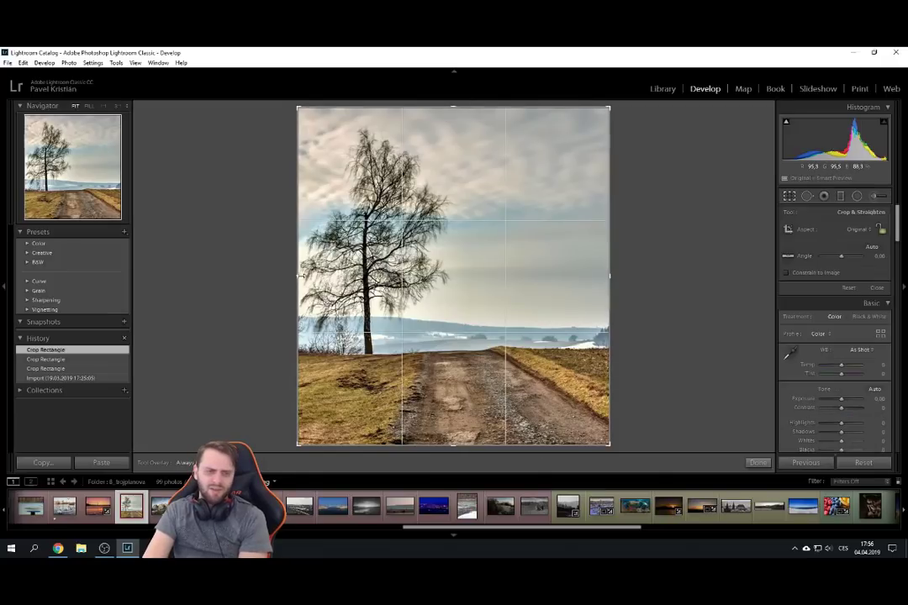
left_click_drag(301, 229, 351, 229)
key("Return")
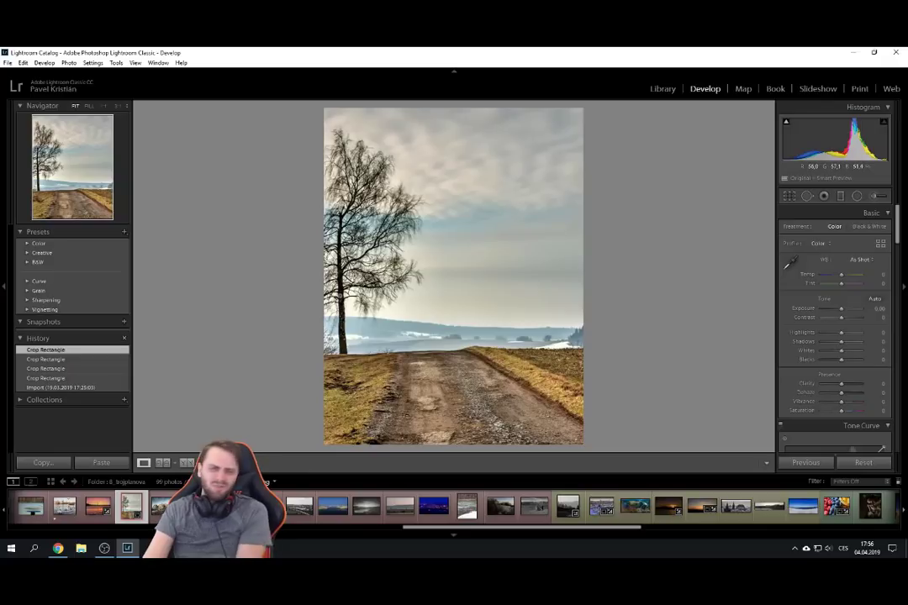
Compare the tree photo's imported version with the latest crop by switching between their history states, ending on the crop.
left_click(97, 388)
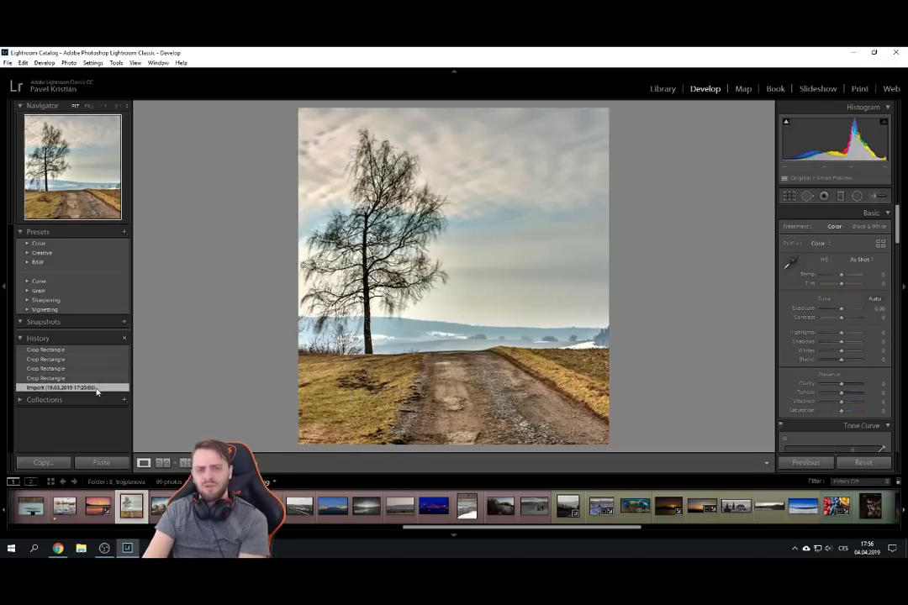
left_click(85, 349)
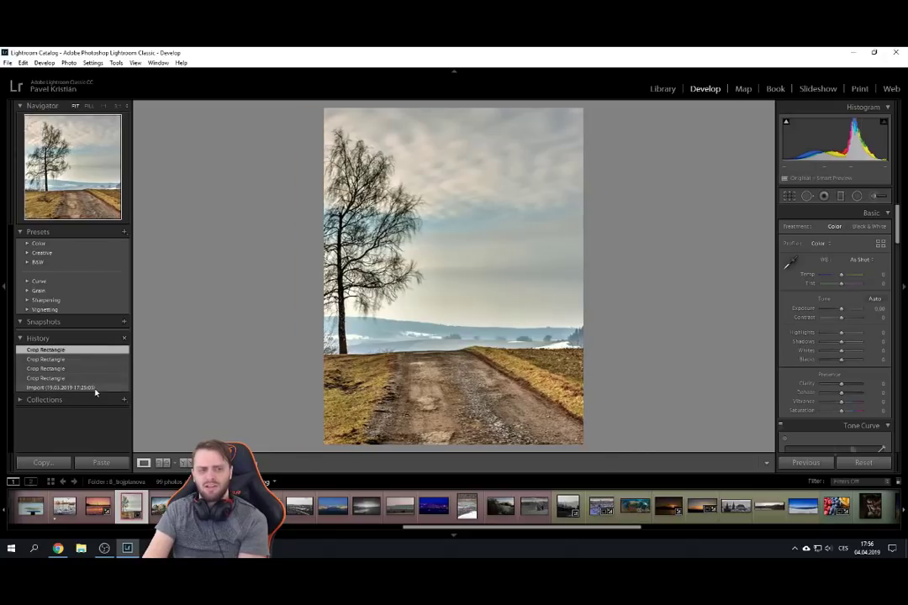
left_click(90, 386)
left_click(86, 353)
left_click(85, 389)
left_click(74, 354)
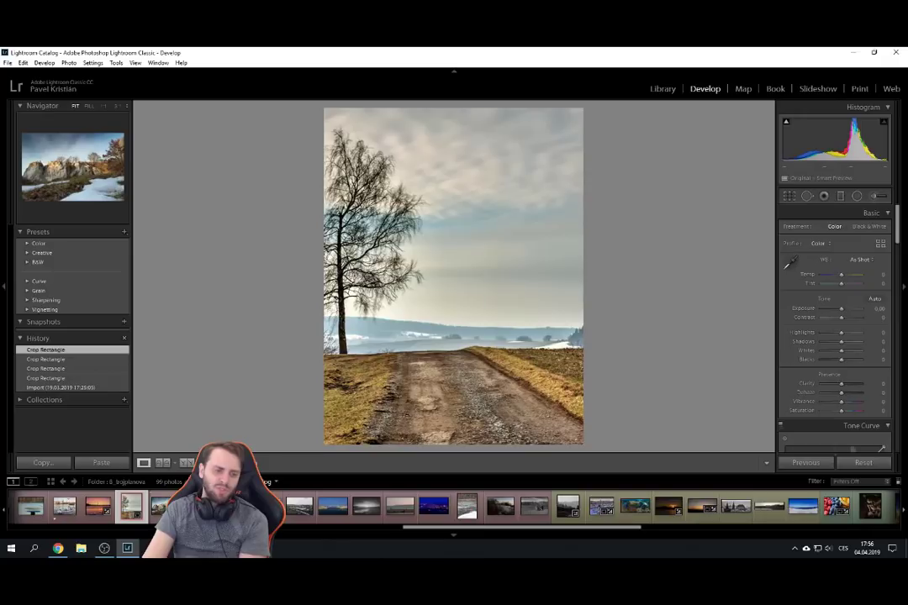
Open the rocky cliff photo and try Clarity at +100 and at a slight increase, resetting it to 0 each time.
left_click(132, 505)
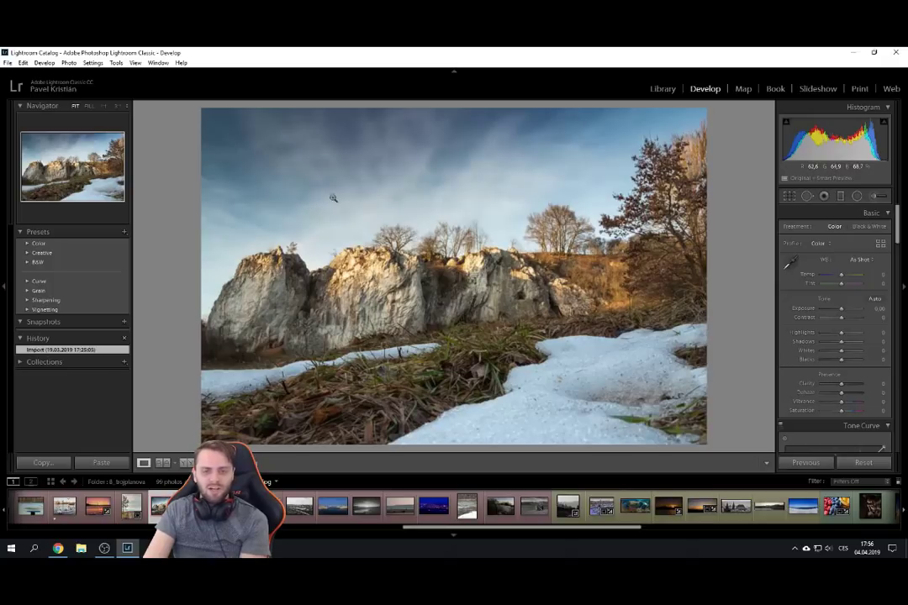
left_click_drag(840, 384, 862, 392)
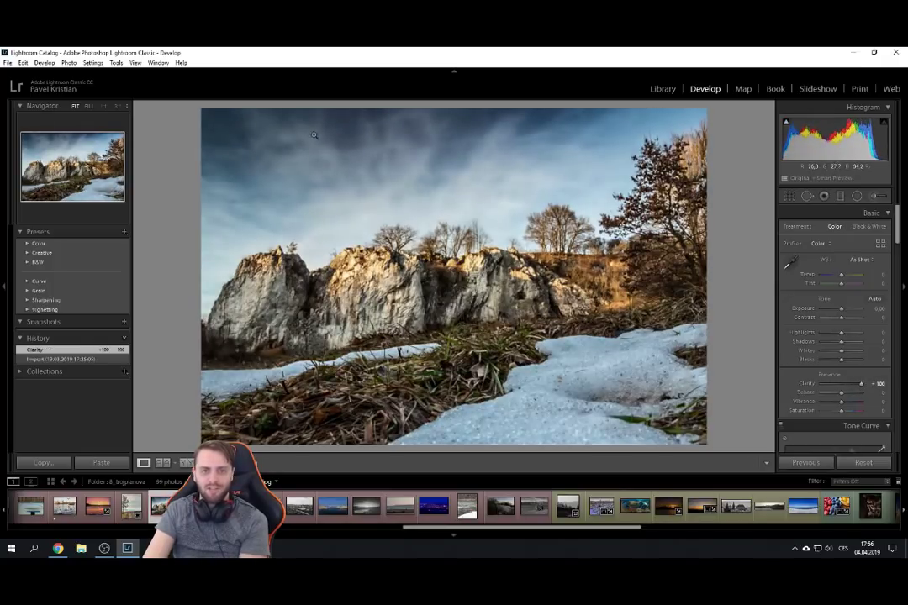
double_click(808, 384)
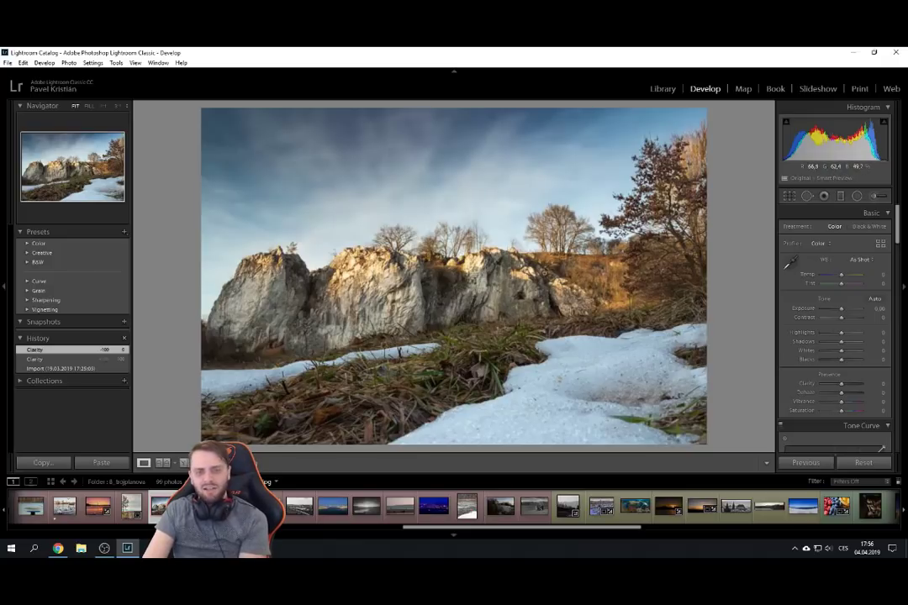
left_click_drag(844, 384, 844, 388)
double_click(807, 385)
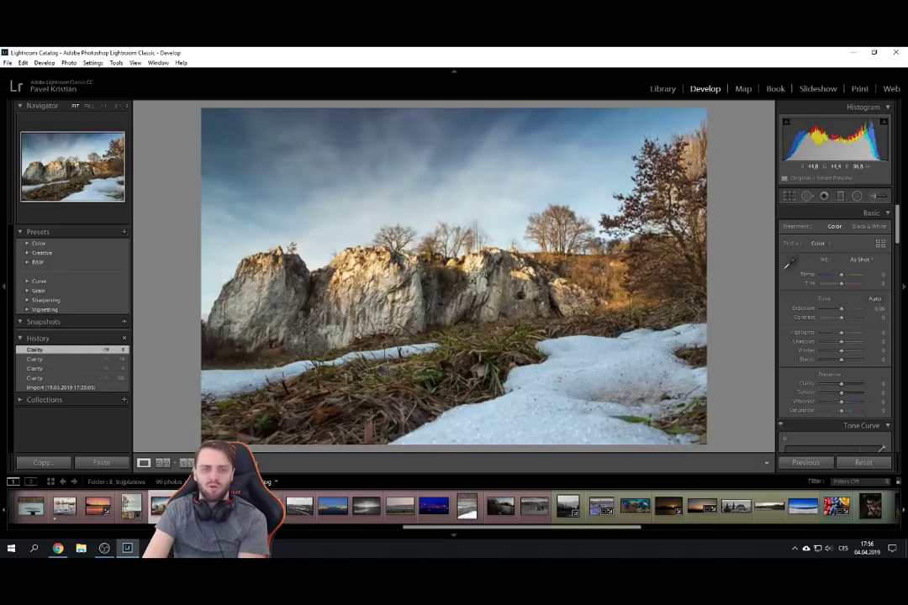
Paint over the cliff's rock faces with the Adjustment Brush at Clarity 59.
left_click(873, 195)
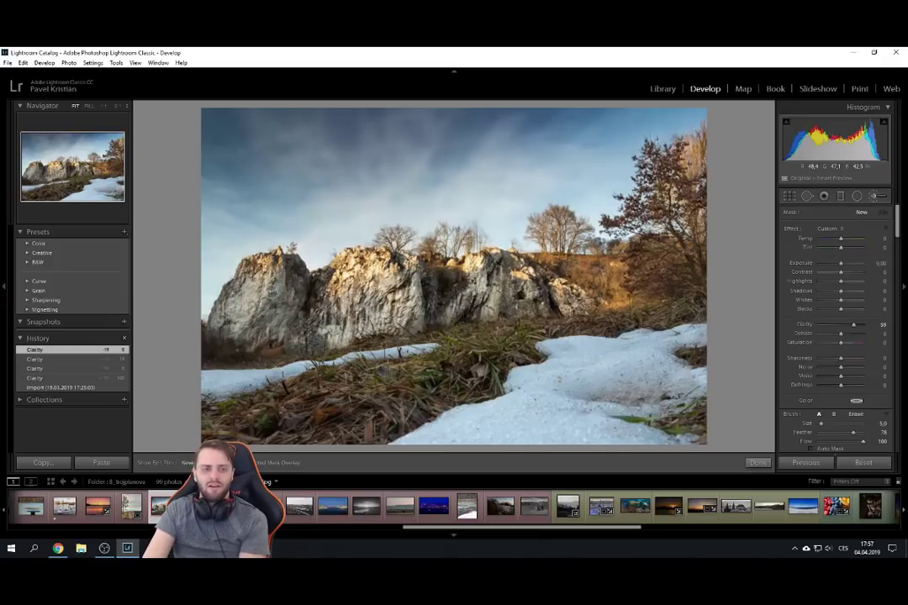
left_click_drag(225, 318, 360, 319)
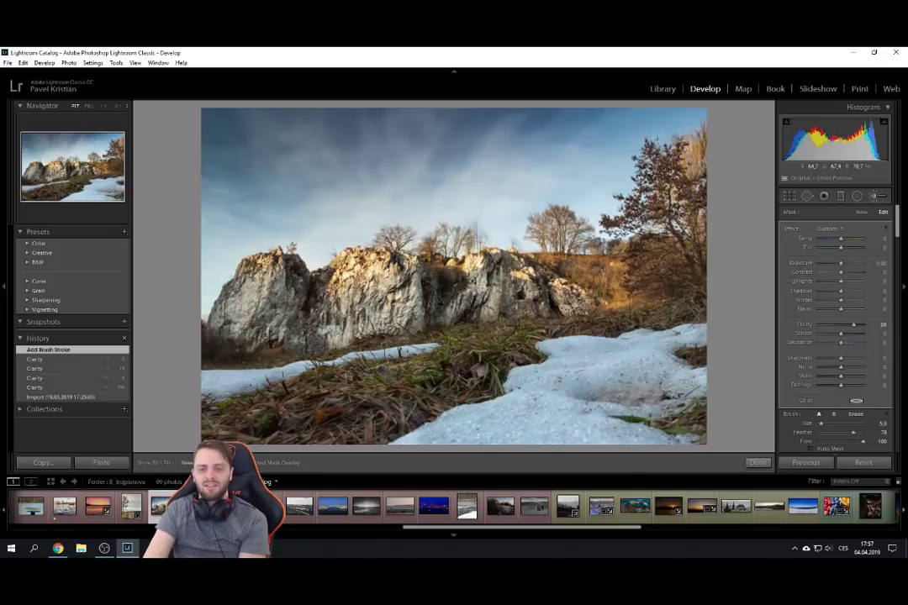
left_click_drag(236, 317, 273, 305)
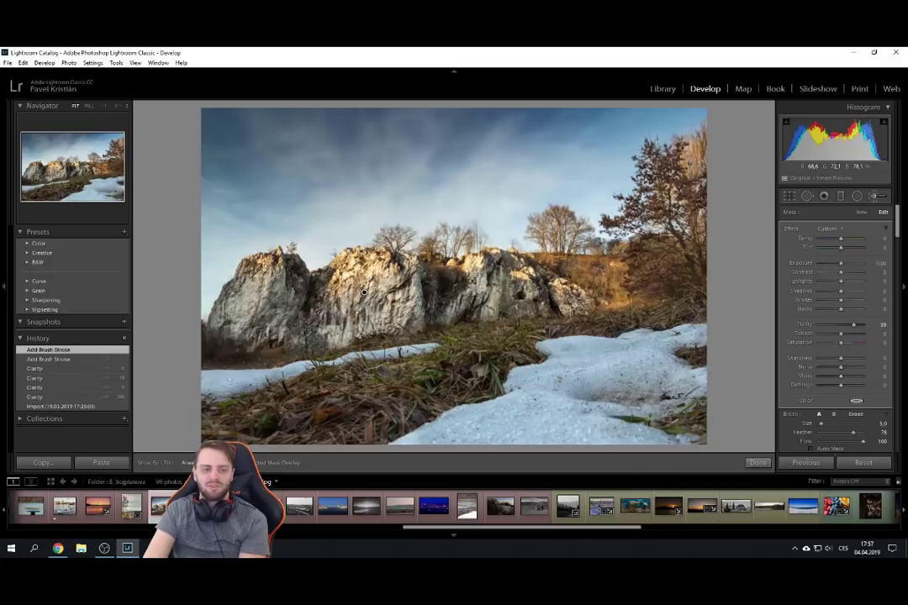
left_click(373, 346)
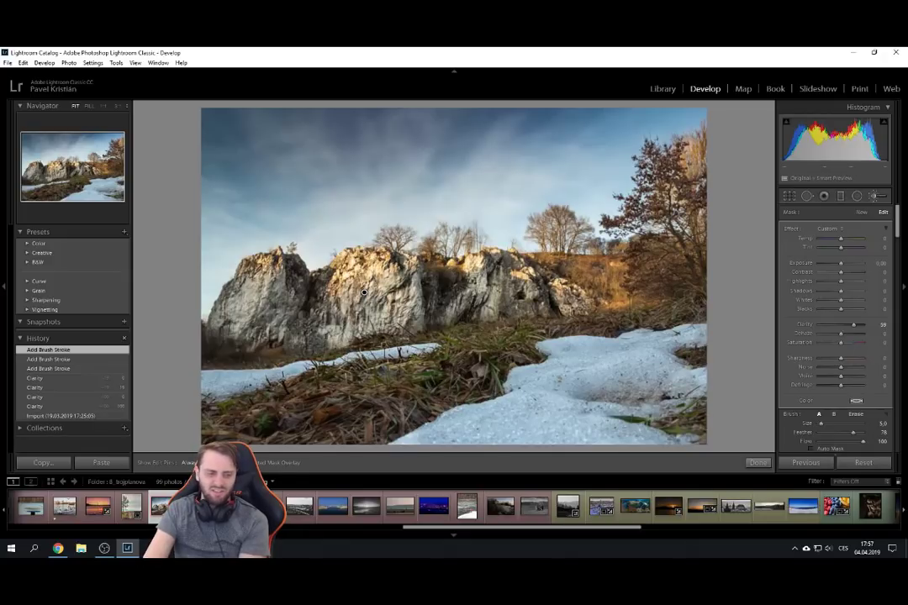
Open the photo of the stone dam with two towers and crop a narrow strip off its right side.
key("Right")
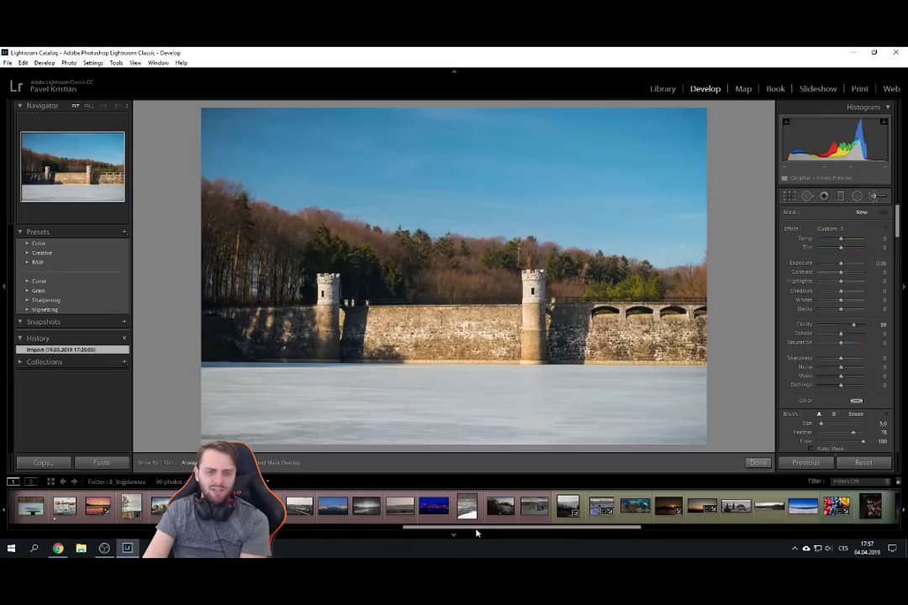
scroll(487, 531, "down", 1)
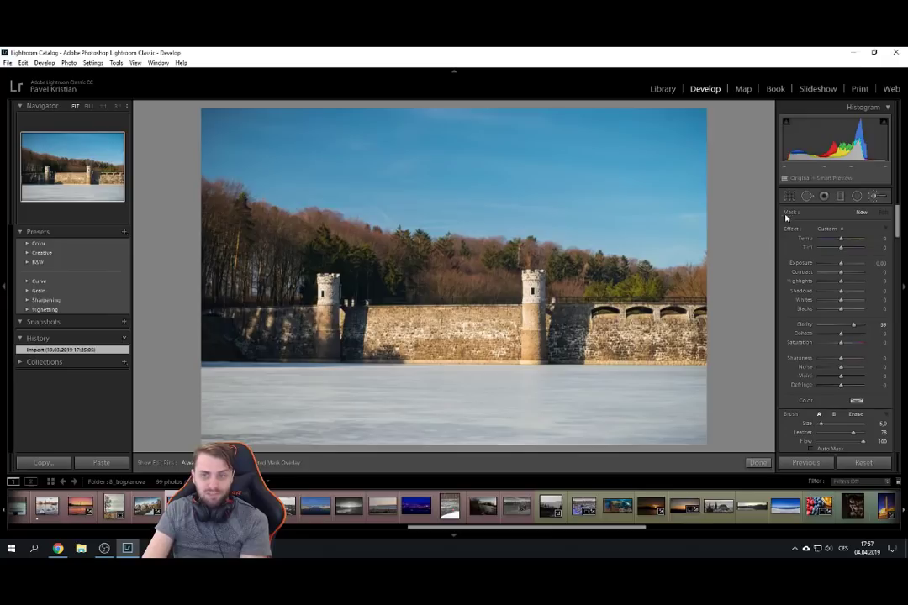
key("r")
left_click_drag(706, 275, 684, 279)
key("r")
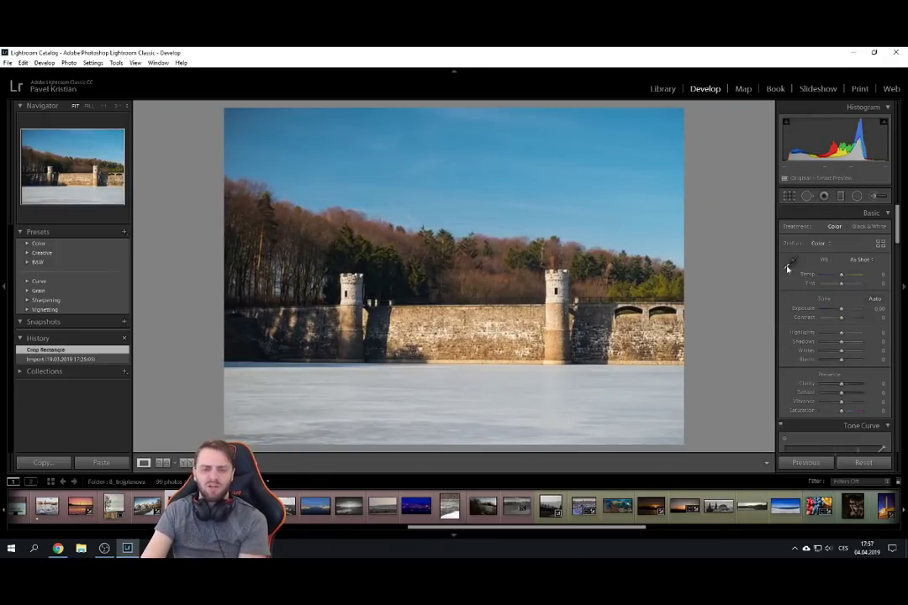
Move the dam photo's right crop edge slightly outward to include a little more of the wall.
left_click(788, 196)
left_click_drag(685, 263, 690, 263)
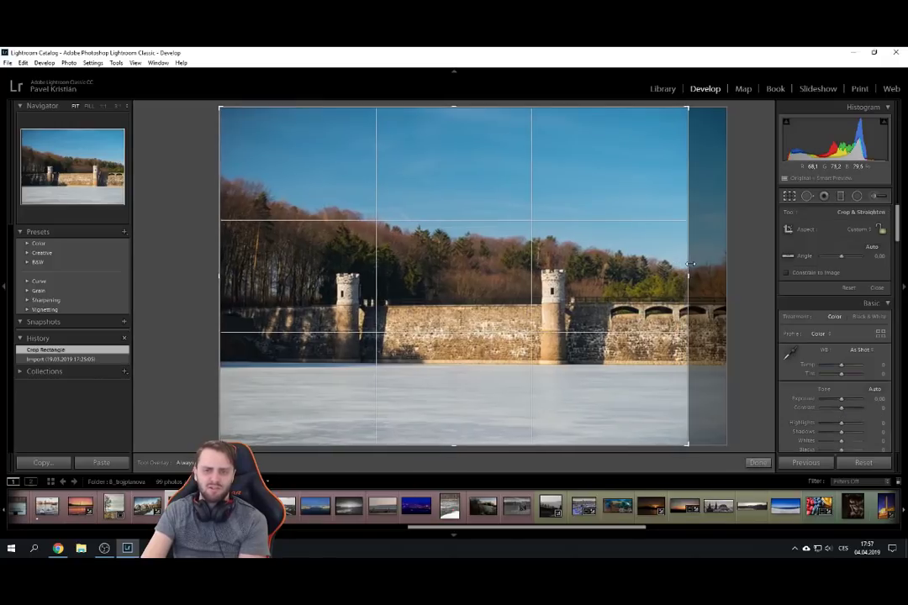
key("r")
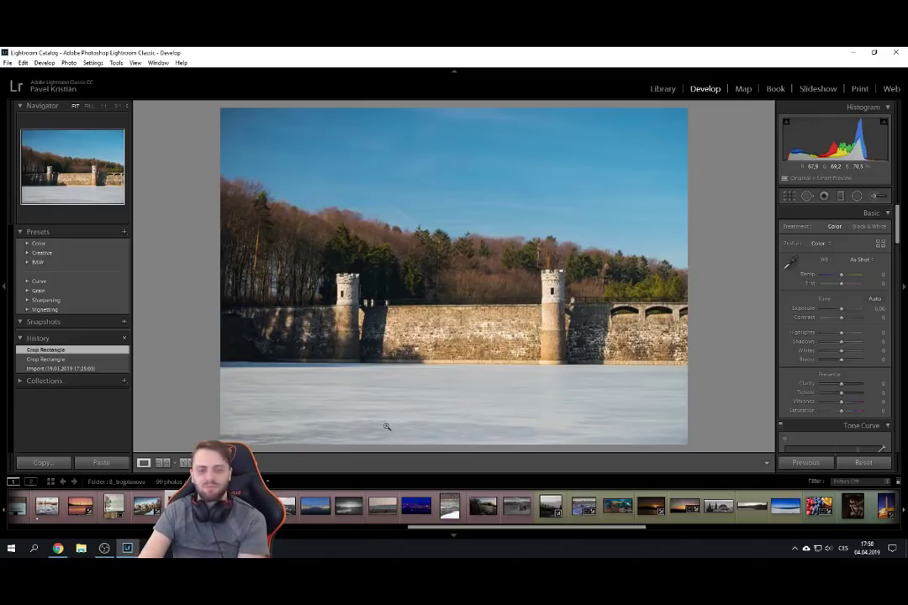
Open the purple field photo and examine the bright sun and surrounding sky up close, then return to the full view.
left_click_drag(535, 433, 404, 363)
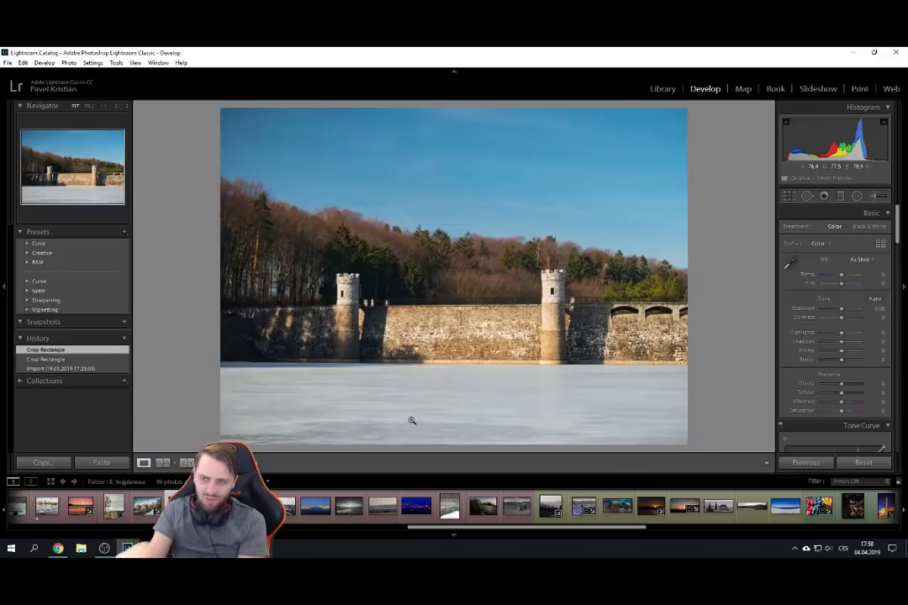
key("Left")
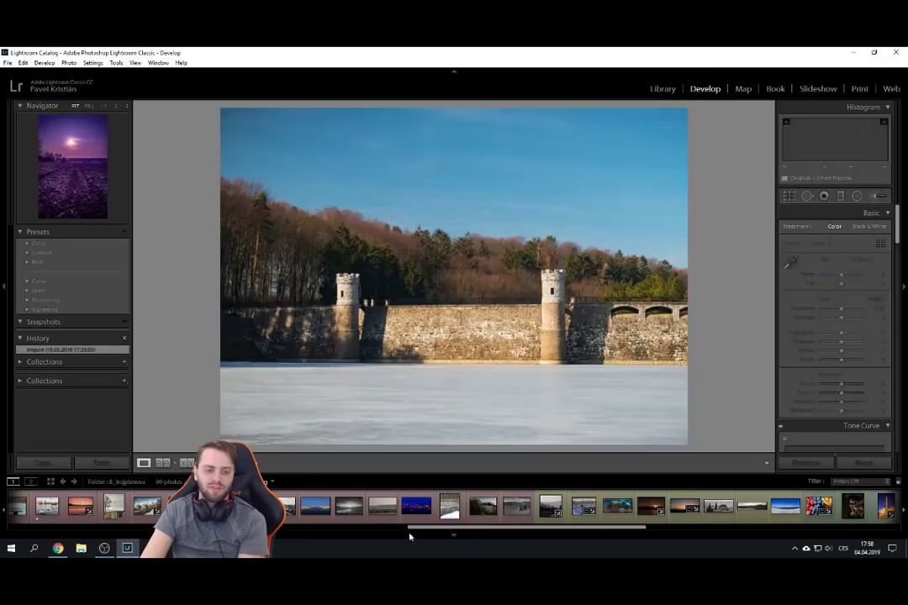
left_click_drag(512, 531, 537, 531)
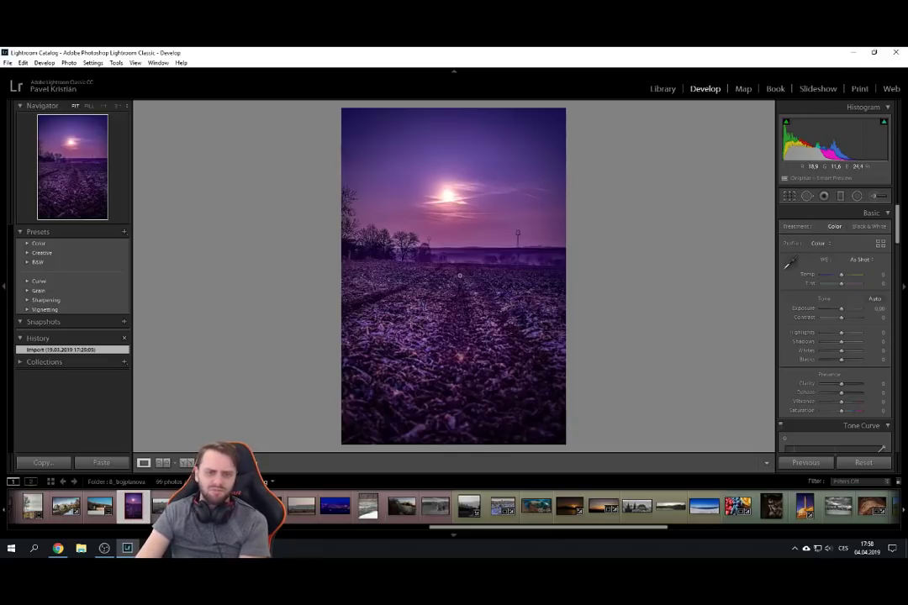
left_click(483, 184)
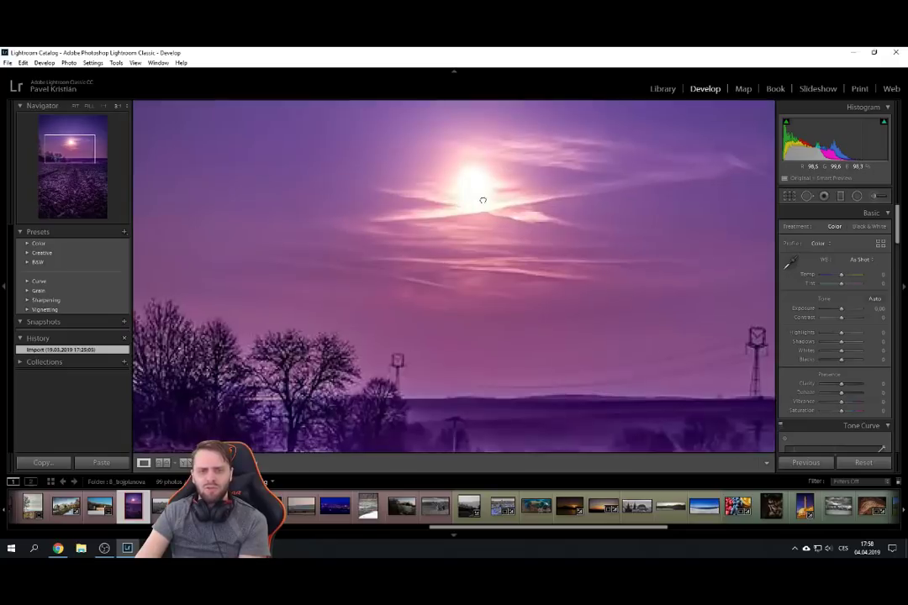
left_click(467, 244)
left_click(438, 197)
left_click_drag(438, 197, 474, 389)
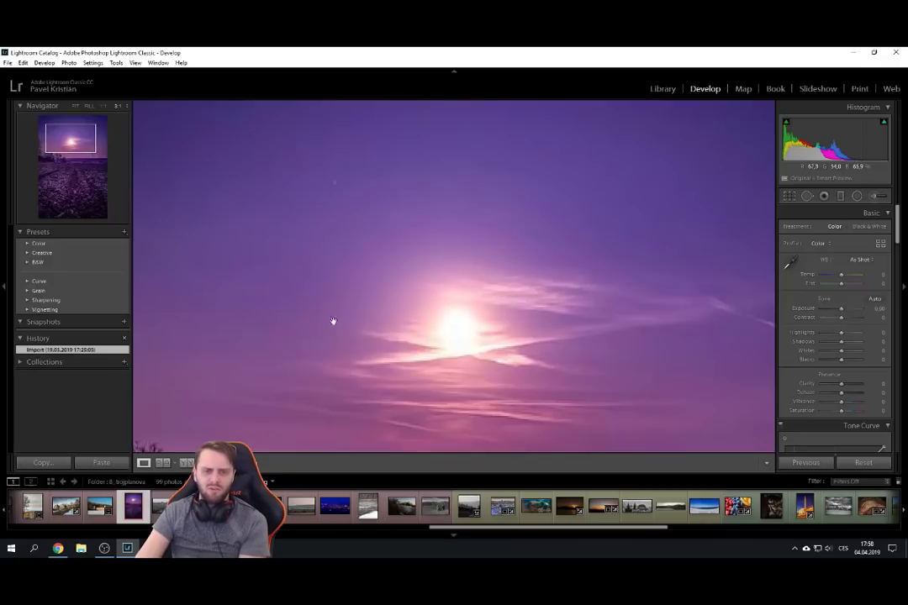
left_click(429, 299)
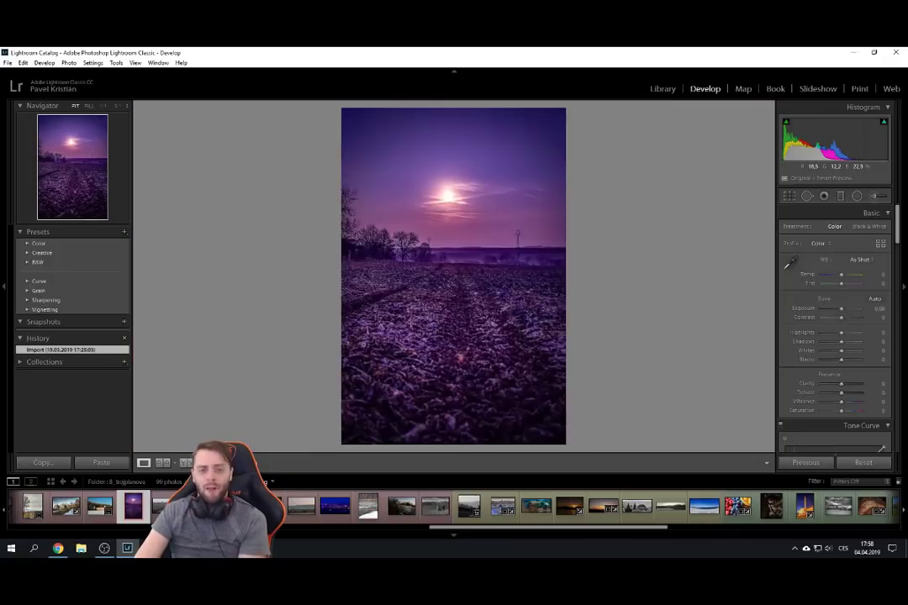
Open the frosty field photo, crop it to the foreground grass without sky or buildings, and compare the crop with the imported version.
key("Right")
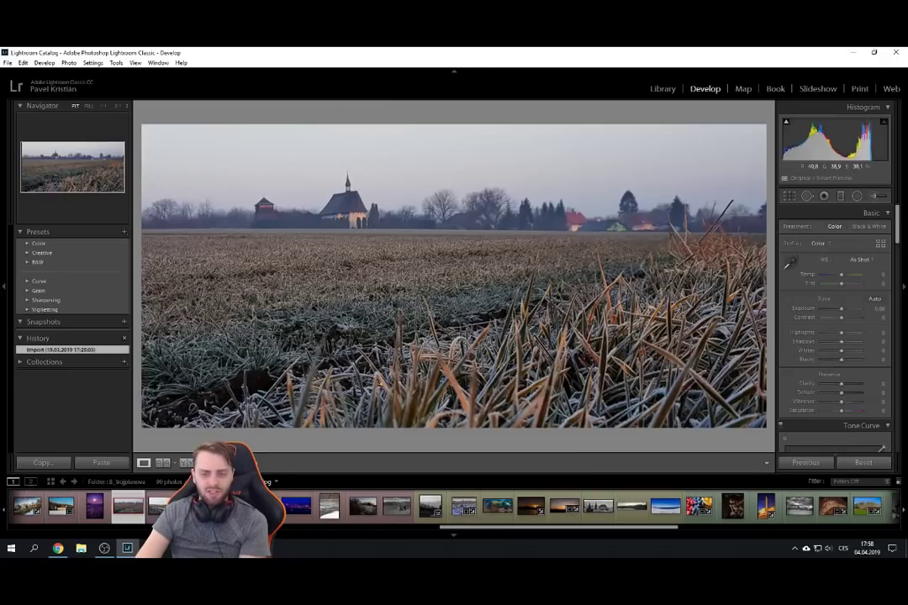
left_click(789, 196)
left_click_drag(143, 125, 235, 182)
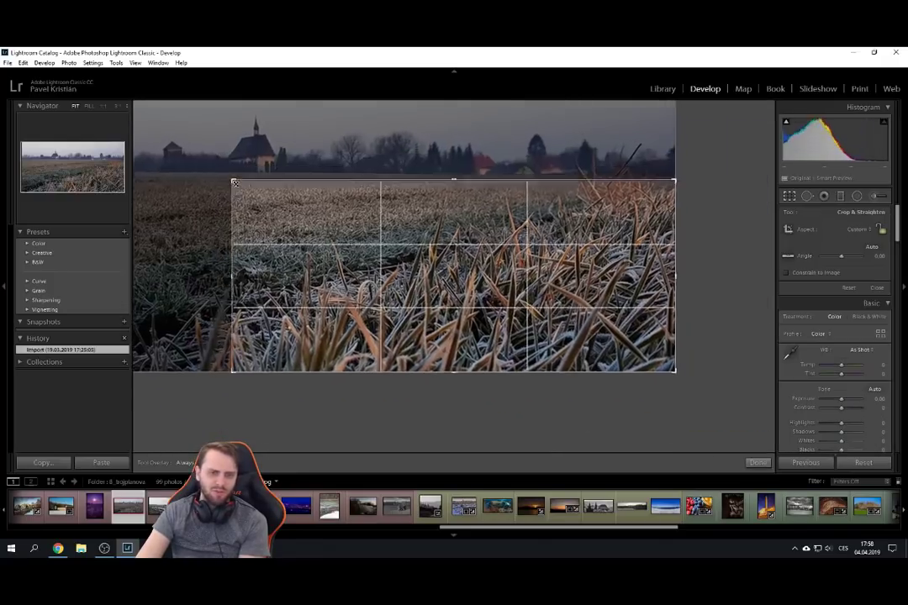
key("Return")
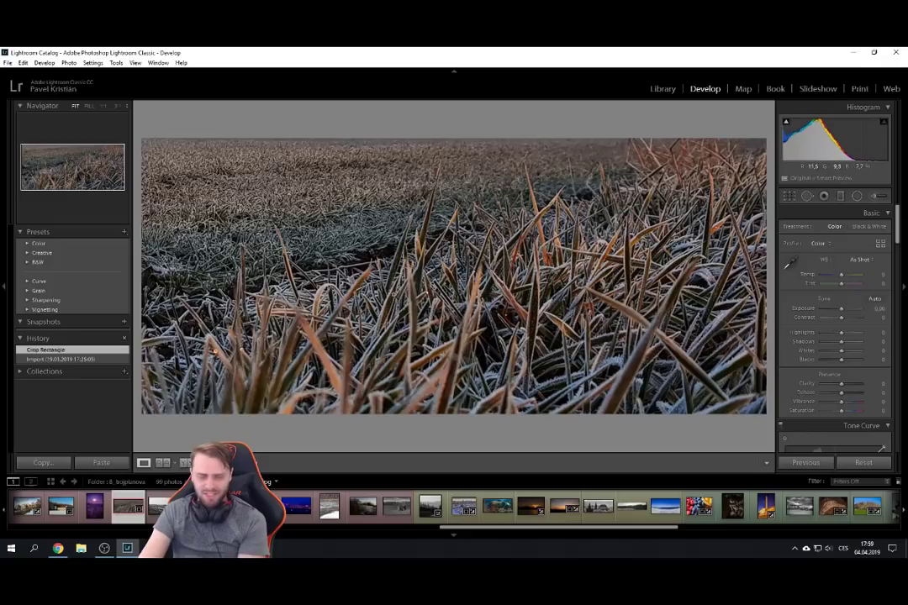
left_click(60, 358)
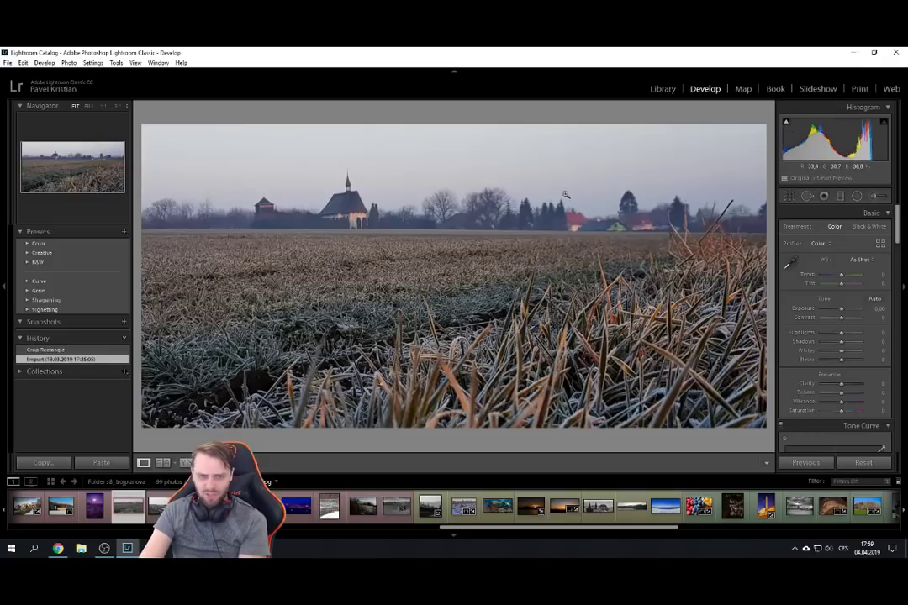
left_click(74, 349)
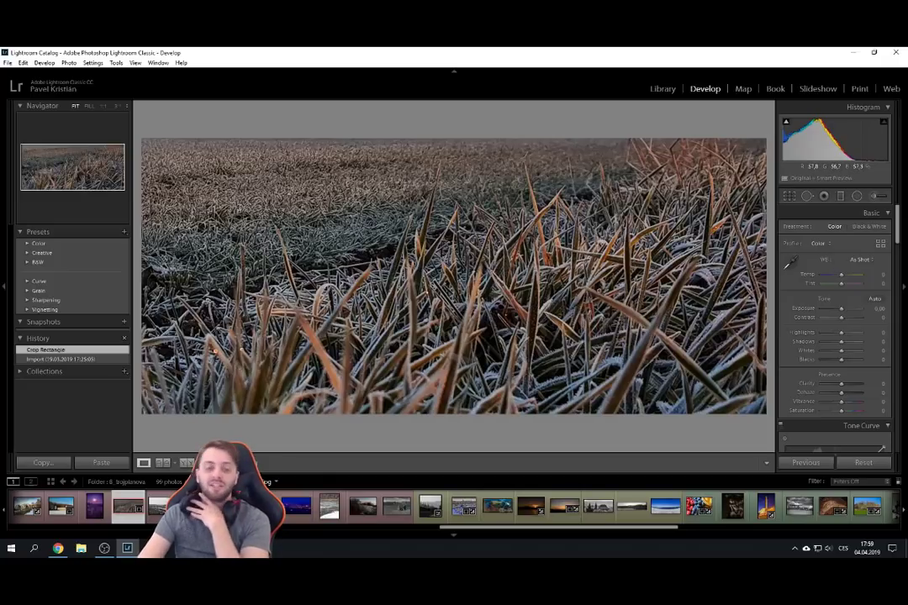
Open the black-and-white photo of the train on the viaduct and set its Highlights to -67.
left_click(159, 514)
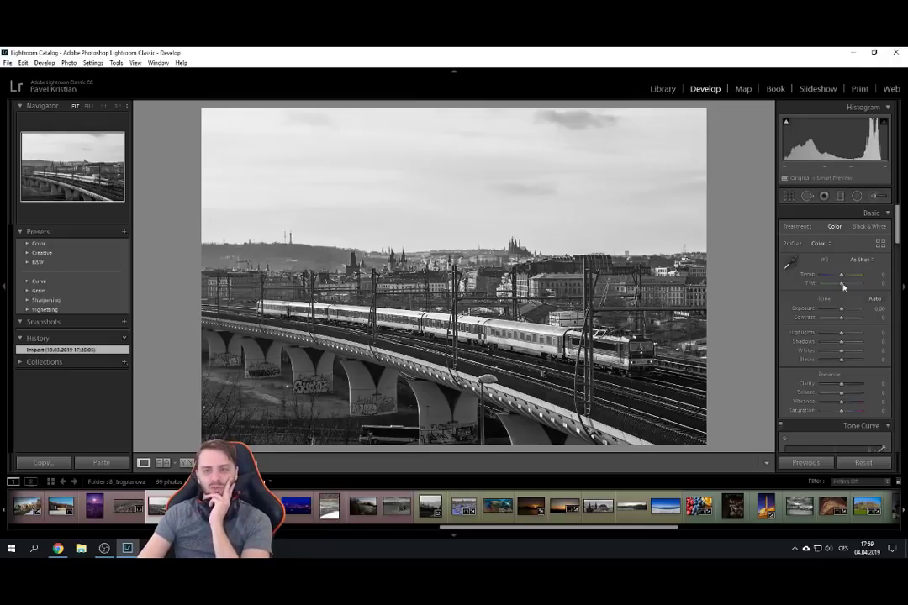
left_click_drag(840, 332, 827, 333)
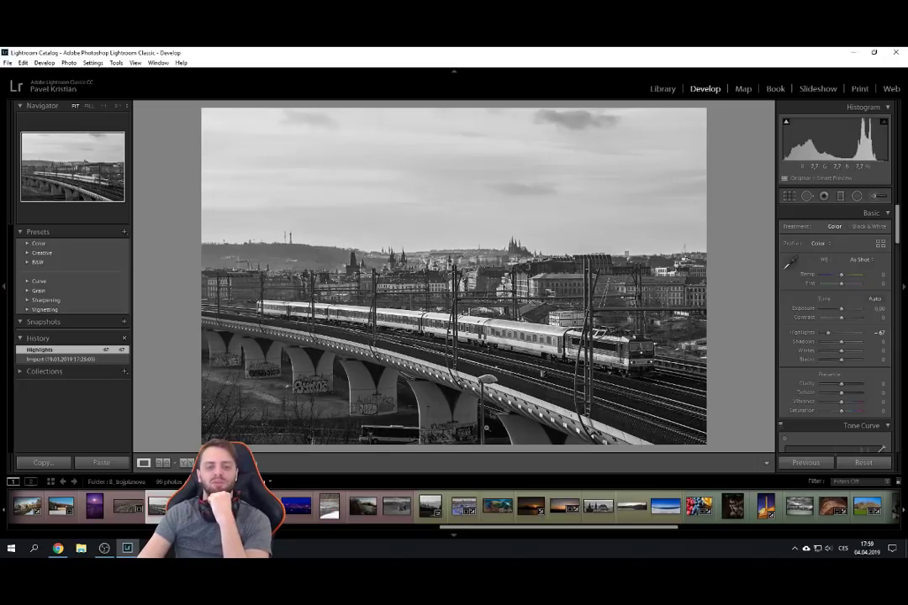
Crop a strip off the bottom of the train photo to cut out the vehicle beneath the viaduct.
left_click(788, 196)
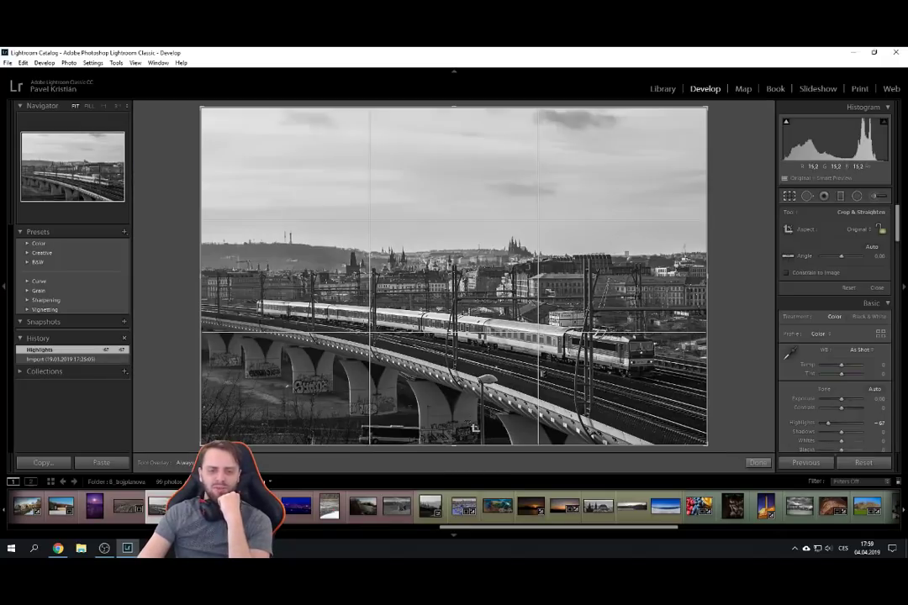
left_click_drag(458, 446, 454, 429)
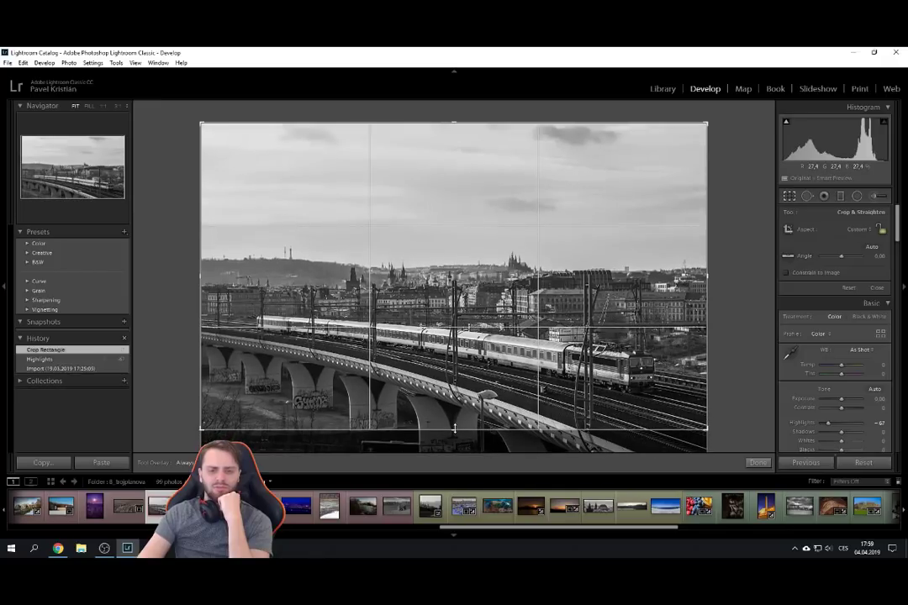
key("Return")
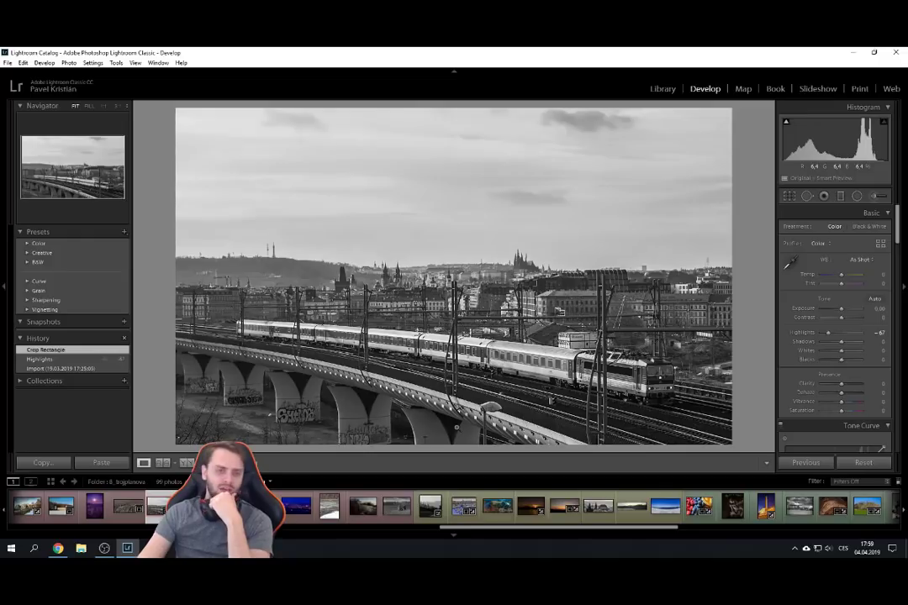
Straighten the train photo slightly with a crop angle of 0.16.
left_click(792, 196)
left_click_drag(736, 137, 736, 140)
key("Return")
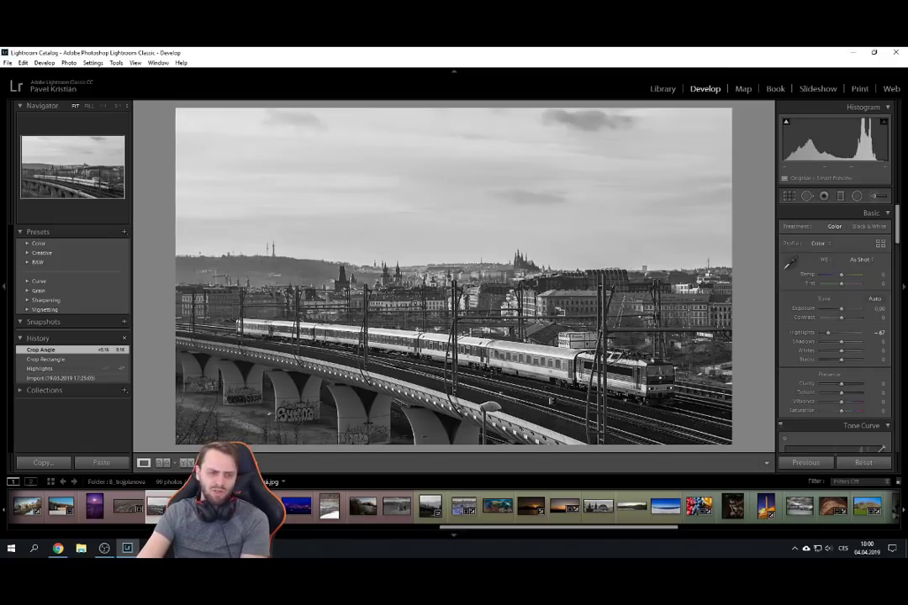
Open the bridge photo and examine its blue sky for dust spots, up close and in full view, using spot visualization.
key("Right")
left_click_drag(467, 531, 476, 531)
left_click(678, 144)
left_click_drag(276, 364, 626, 311)
left_click_drag(342, 302, 688, 242)
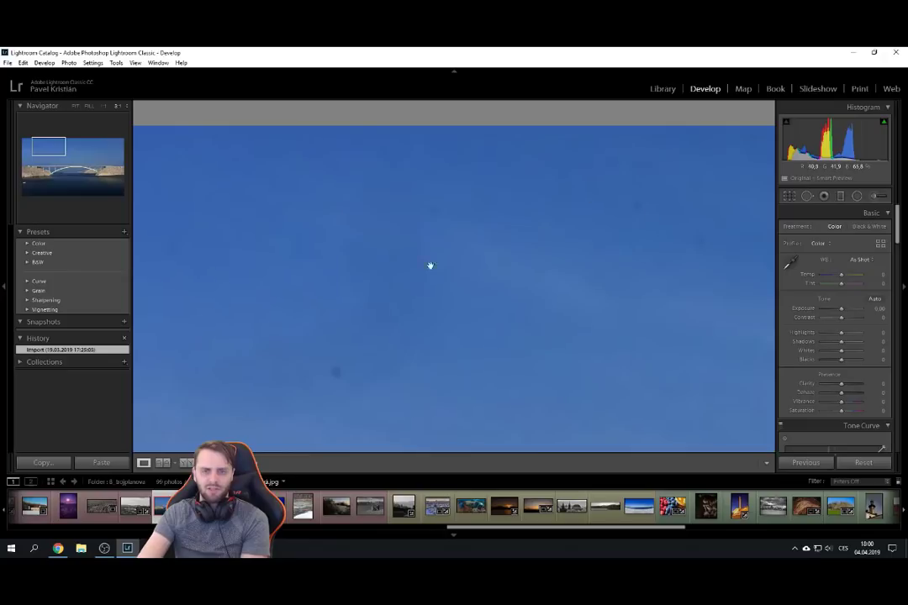
left_click(807, 196)
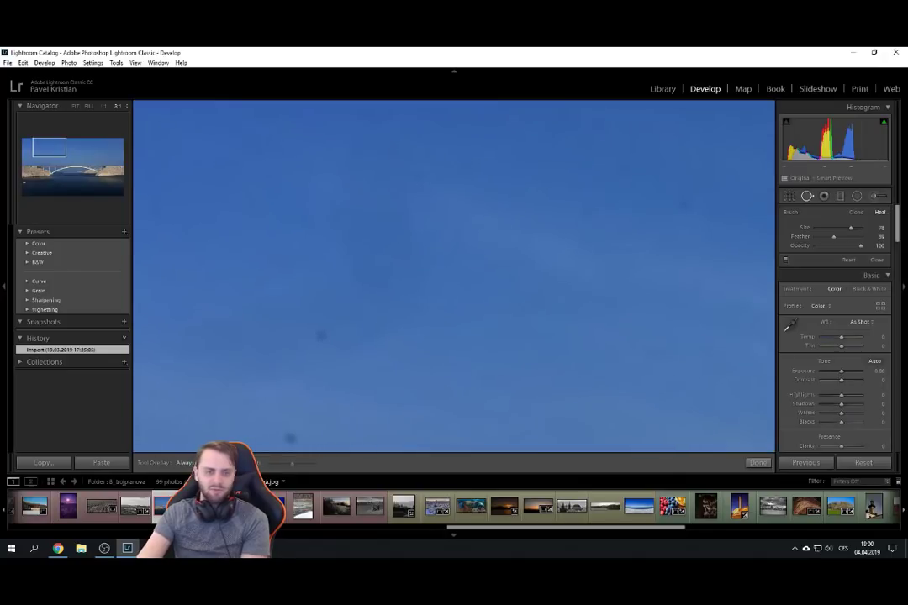
key("a")
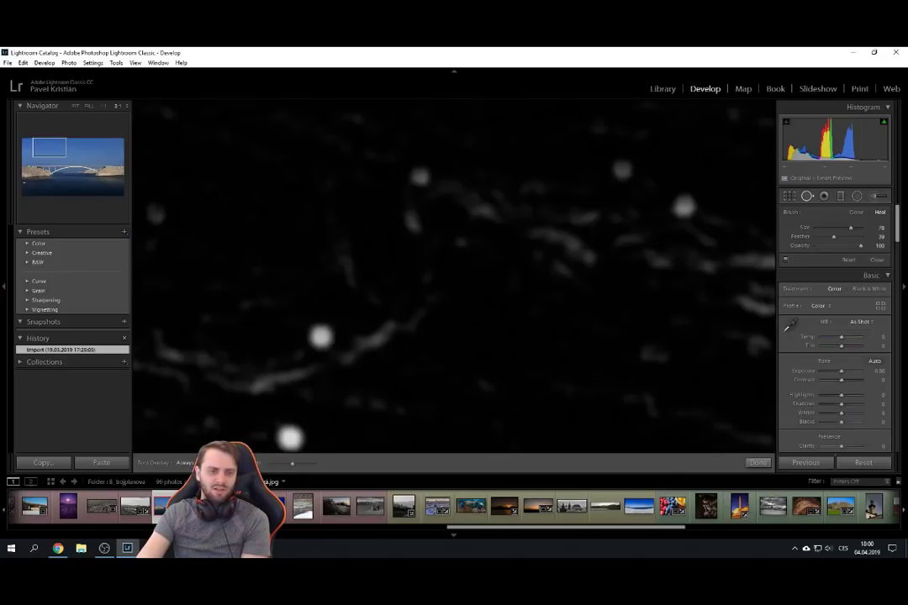
left_click(75, 105)
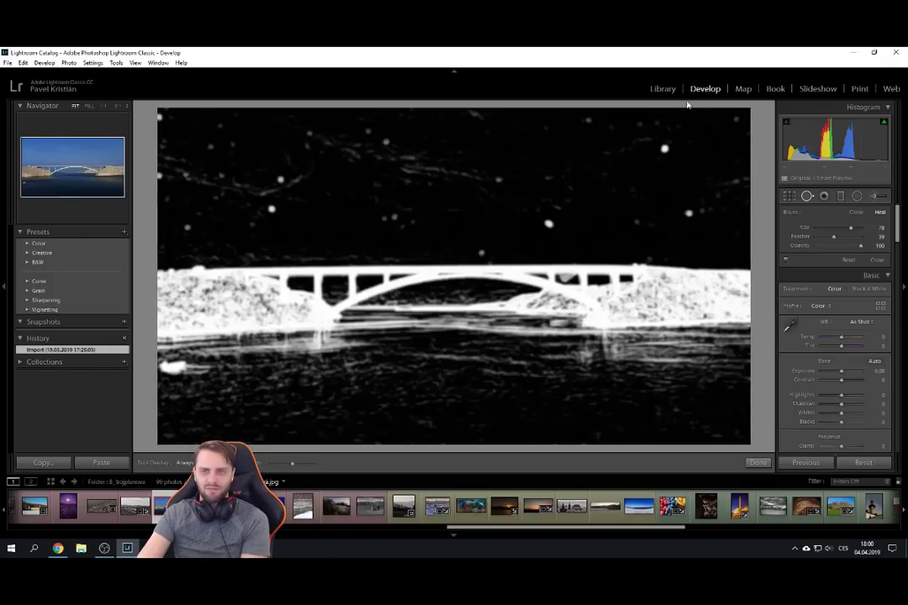
left_click(208, 463)
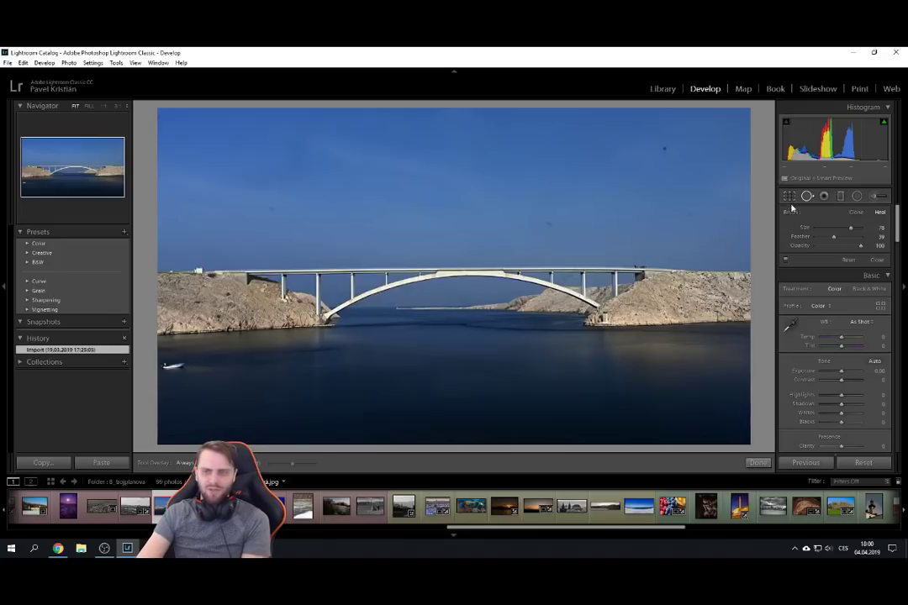
Straighten the bridge photo with a crop angle of 0.40.
key("r")
left_click_drag(756, 168, 762, 89)
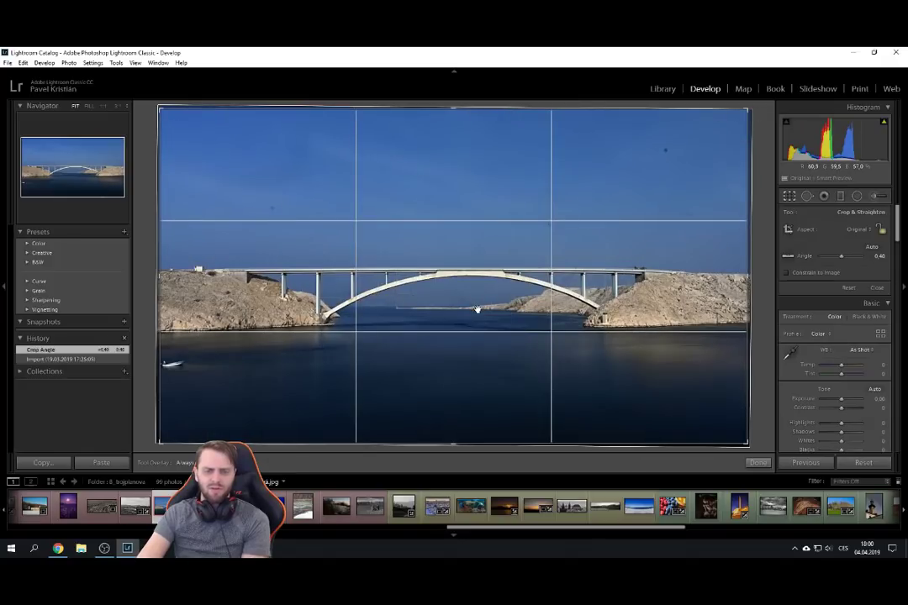
key("Return")
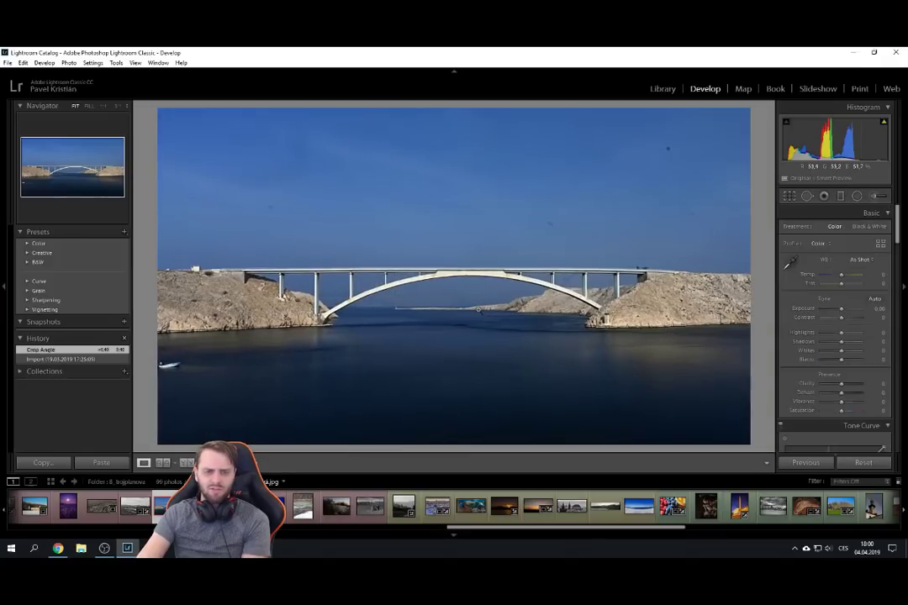
Crop the left edge of the bridge photo to cut out the small boat on the water.
left_click(789, 196)
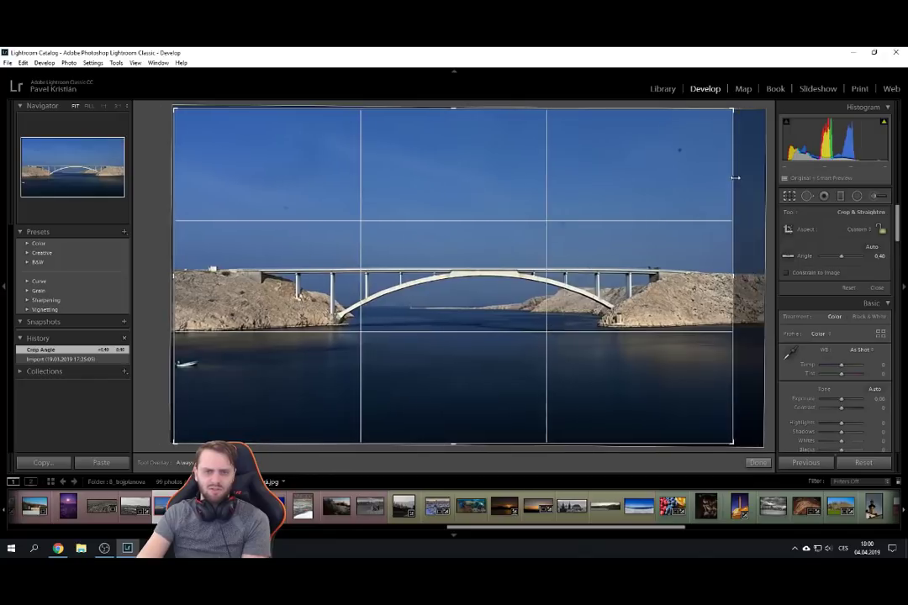
mouse_move(160, 263)
left_mouse_down()
mouse_move(178, 267)
mouse_move(170, 262)
left_mouse_up()
key("Return")
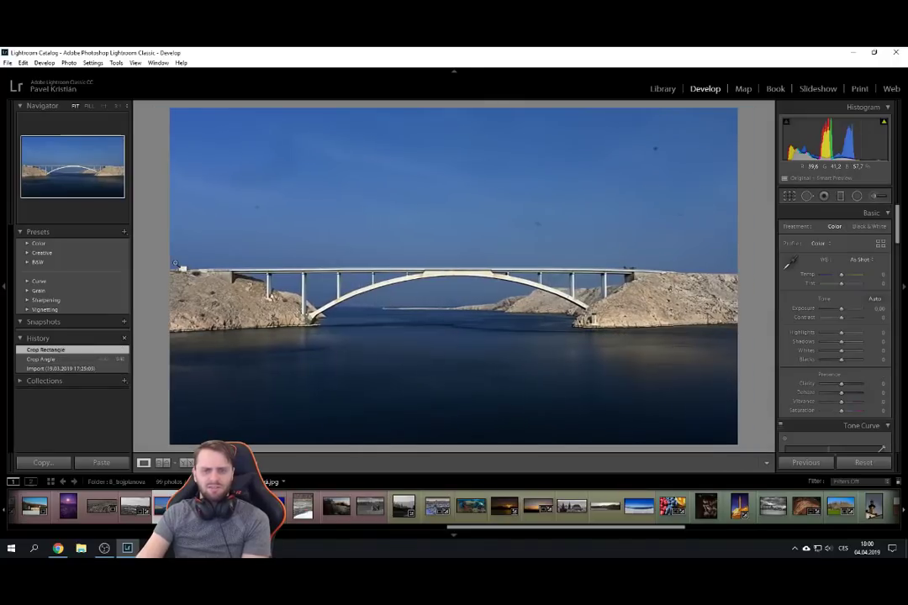
Crop the bridge photo further on its right side so the bridge arch sits centred in the frame.
key("r")
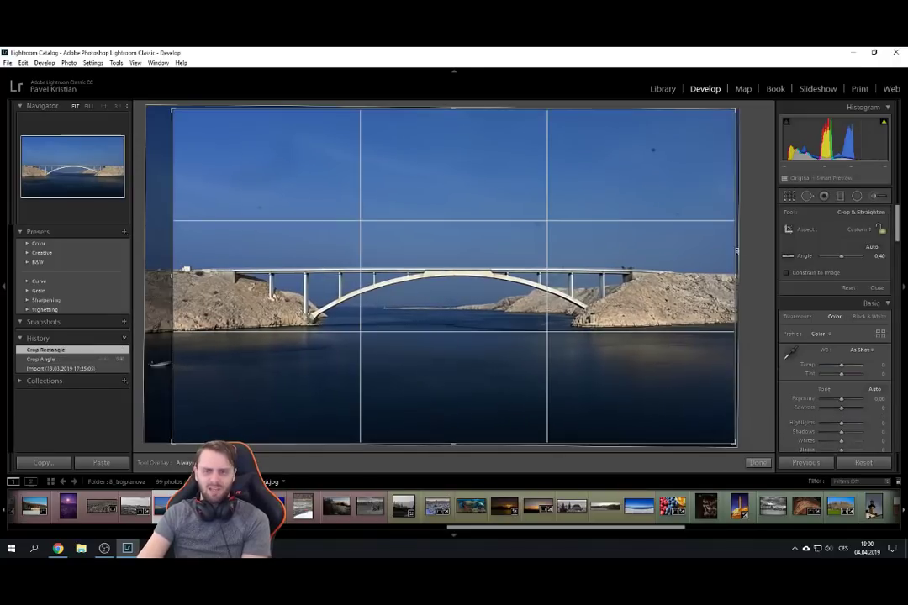
left_click_drag(701, 253, 711, 252)
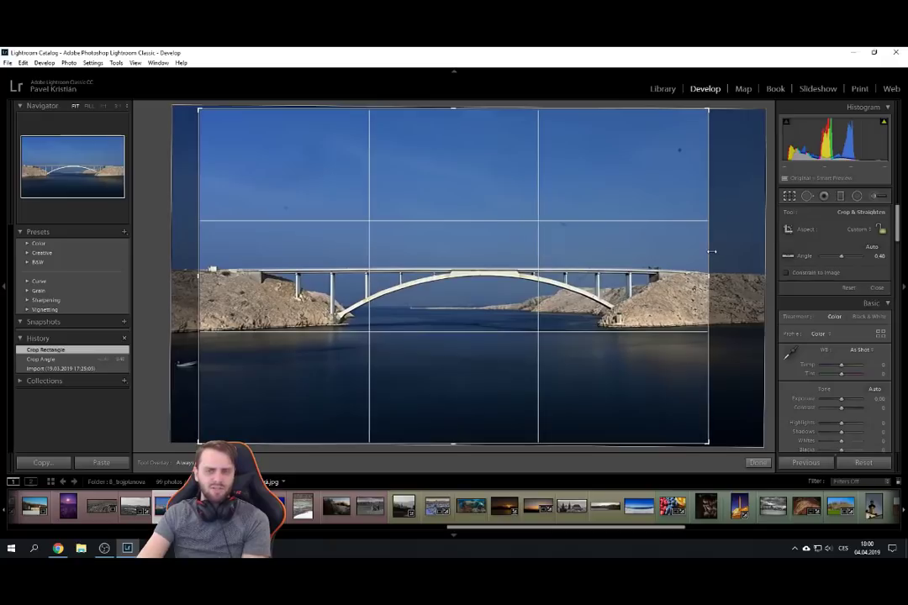
key("r")
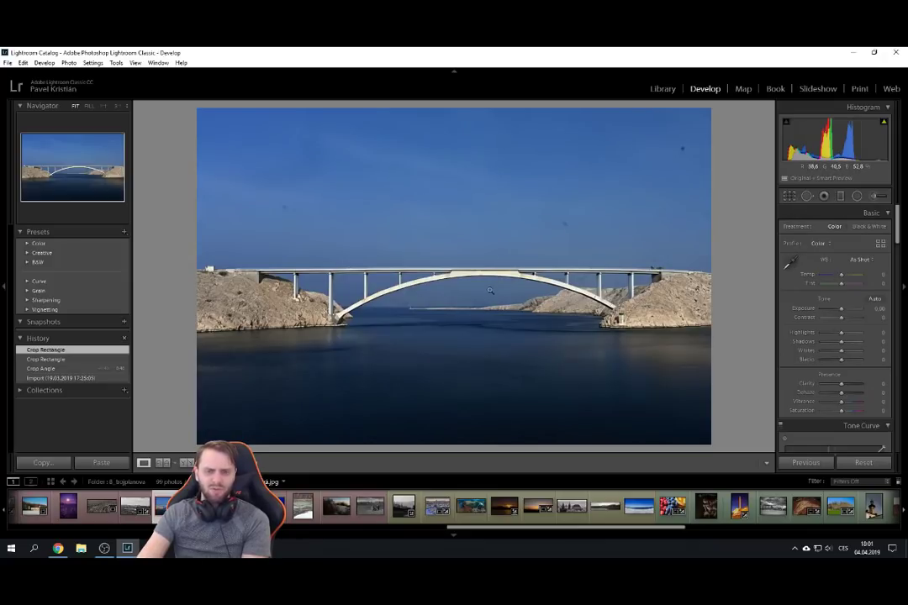
Restore the bridge photo to its imported state.
key("r")
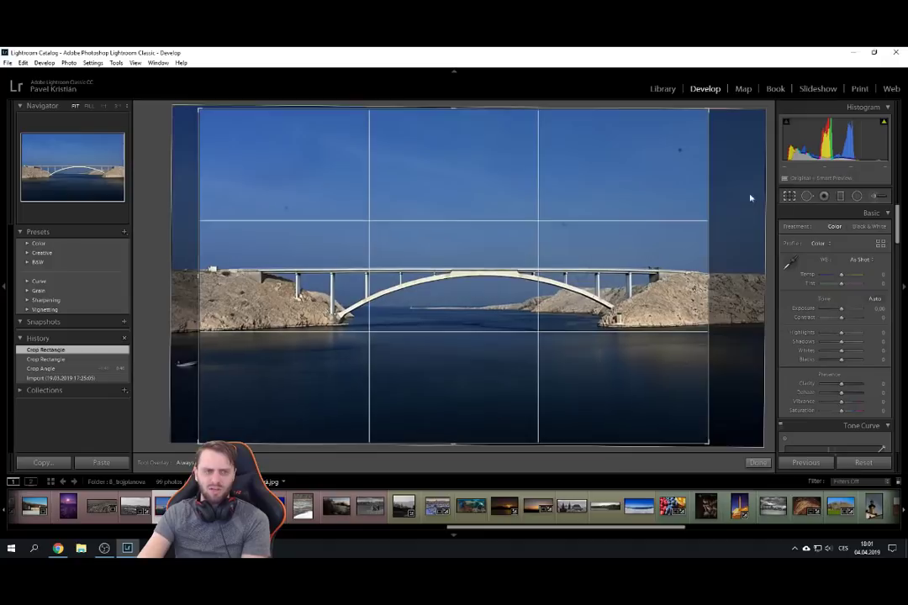
left_click(63, 378)
key("r")
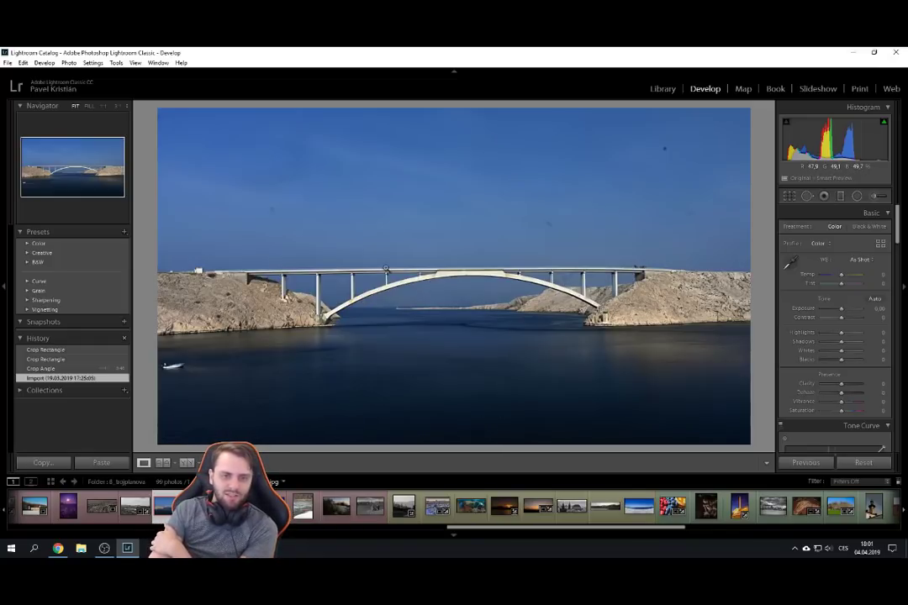
Examine the bridge arch, pillars and the sky above them up close, and return to the full view.
left_click(384, 277)
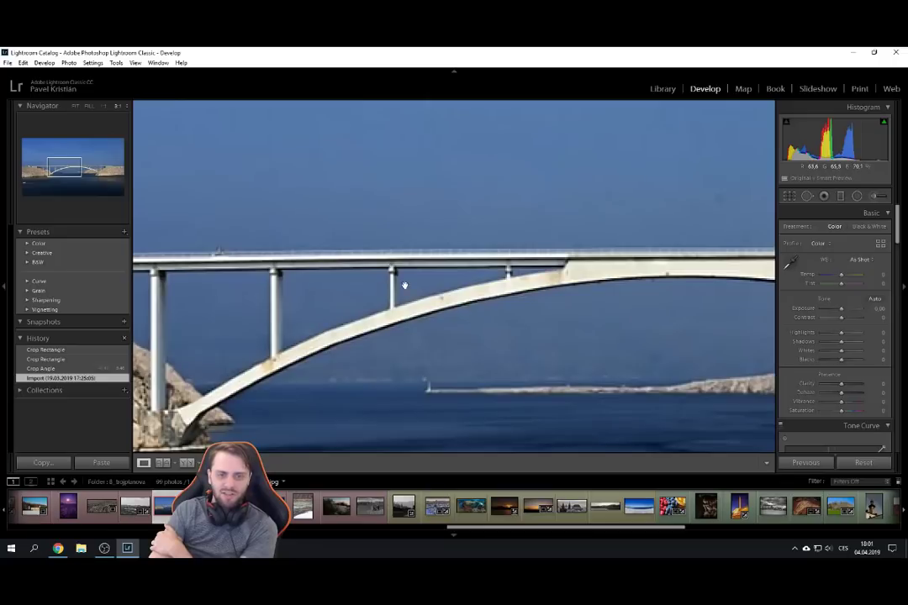
left_click(490, 286)
left_click(630, 338)
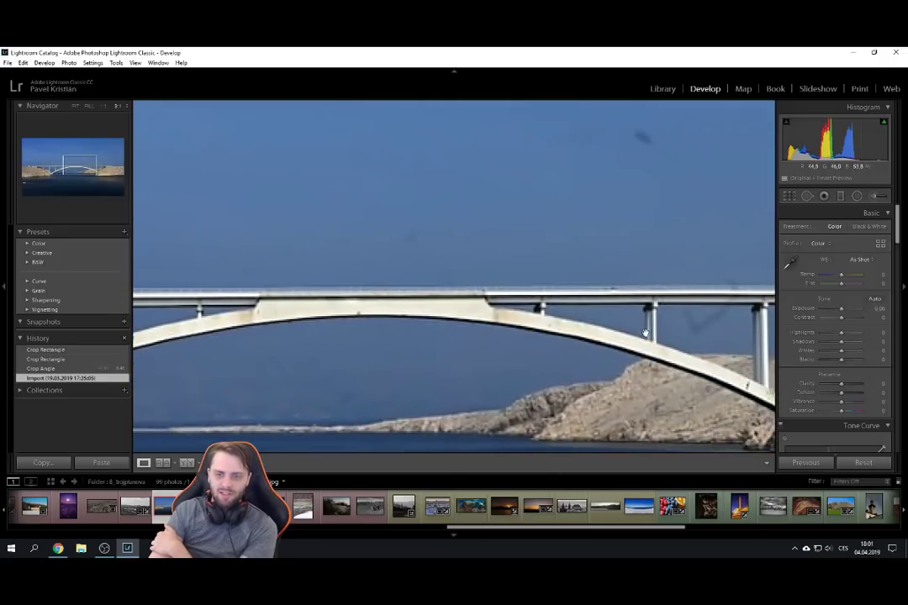
left_click(648, 326)
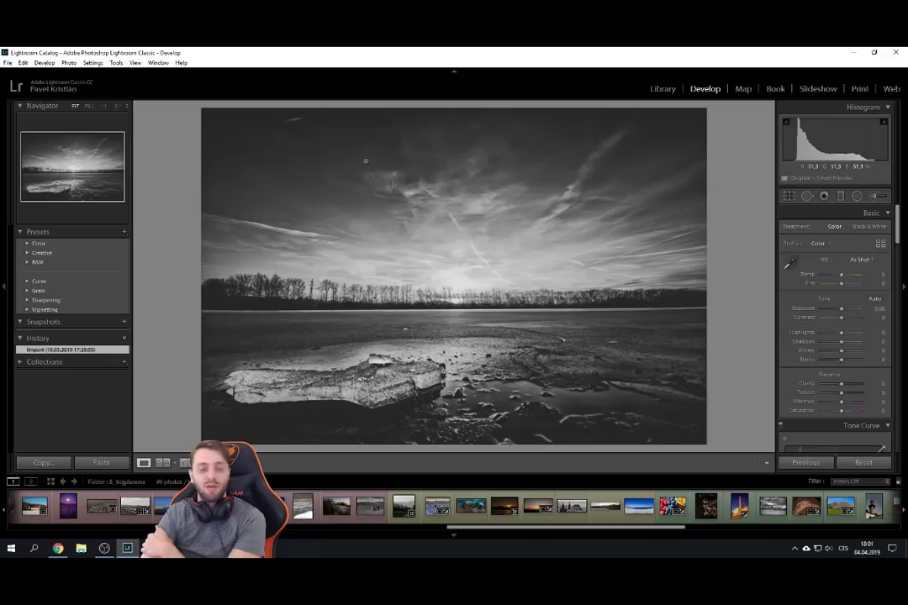
Set Clarity to +36 on the black-and-white lake photo with the ice slab and rate it one star.
left_click_drag(841, 384, 845, 389)
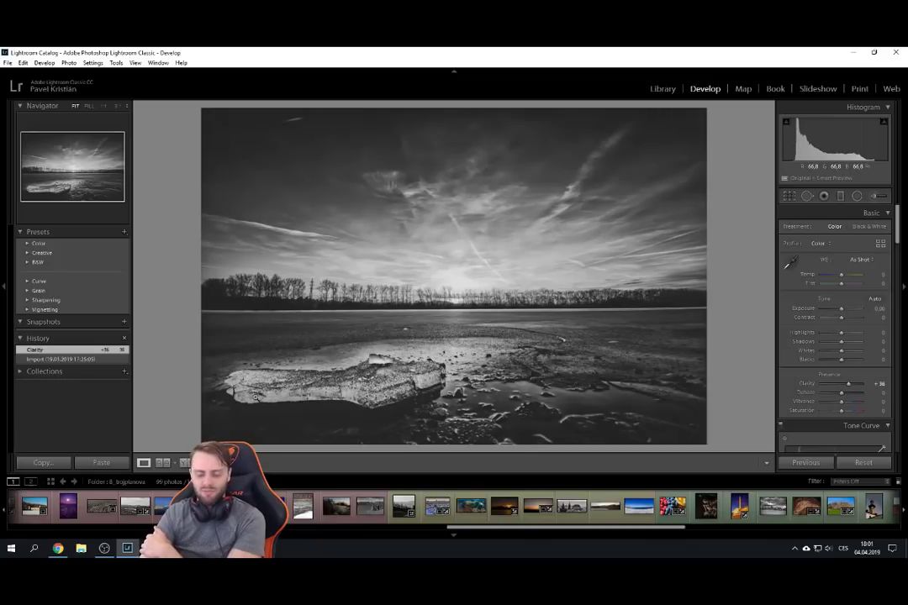
key("1")
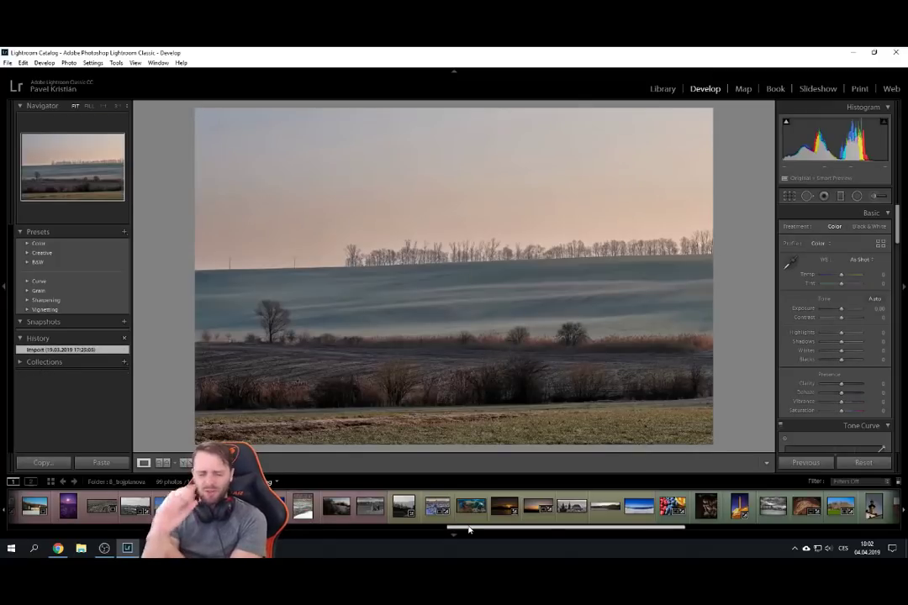
Examine the utility poles and wires on the misty field photo's horizon up close, and return to the full view.
left_click_drag(468, 529, 489, 530)
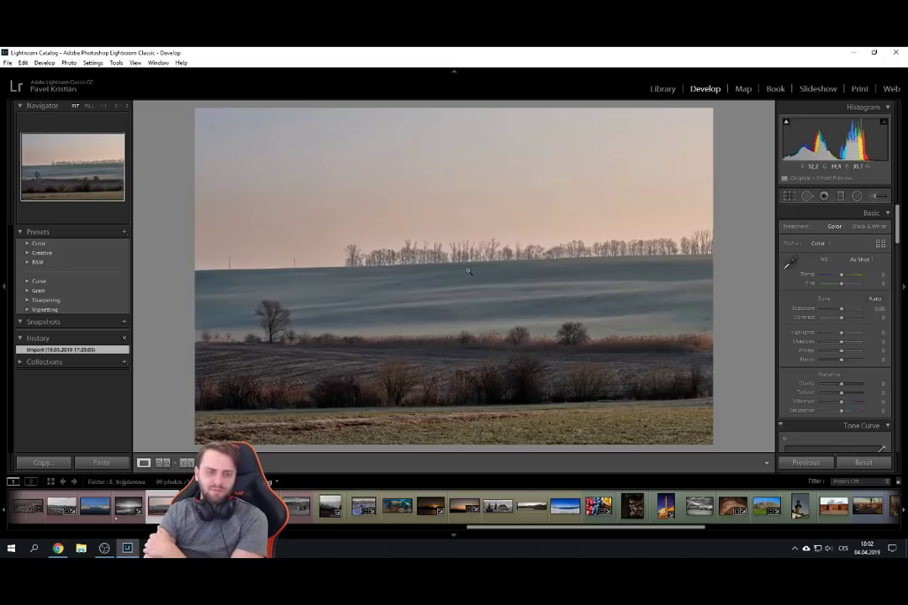
left_click(360, 283)
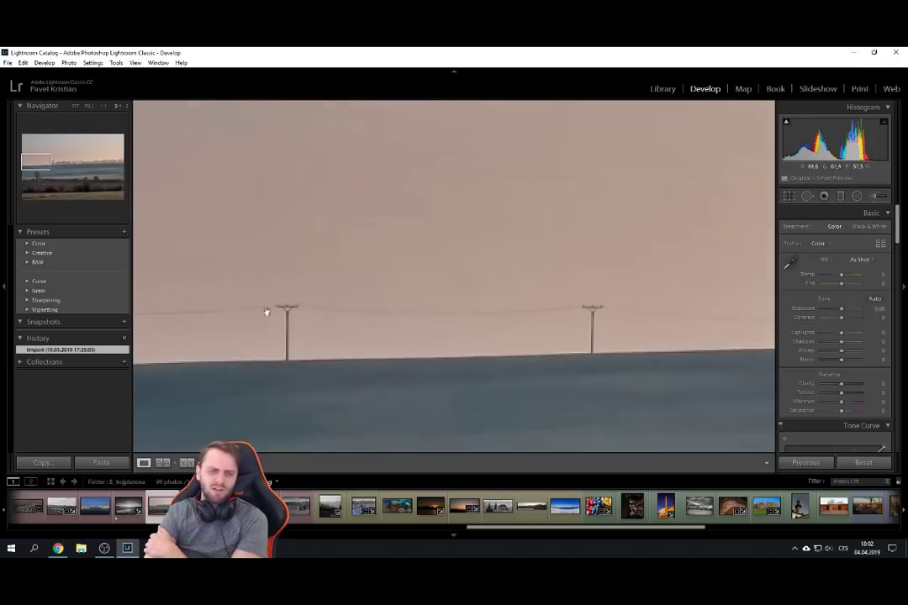
left_click_drag(521, 318, 424, 300)
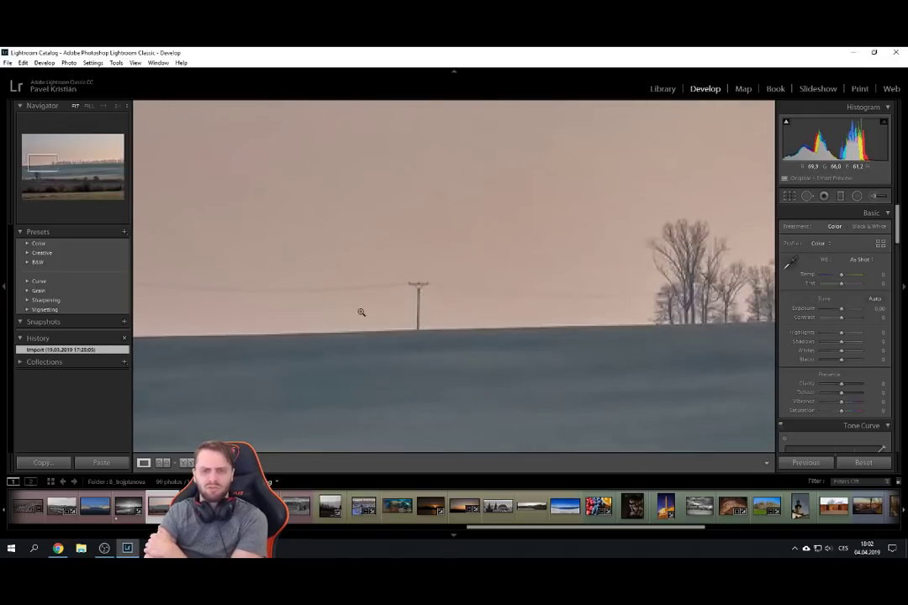
left_click(360, 312)
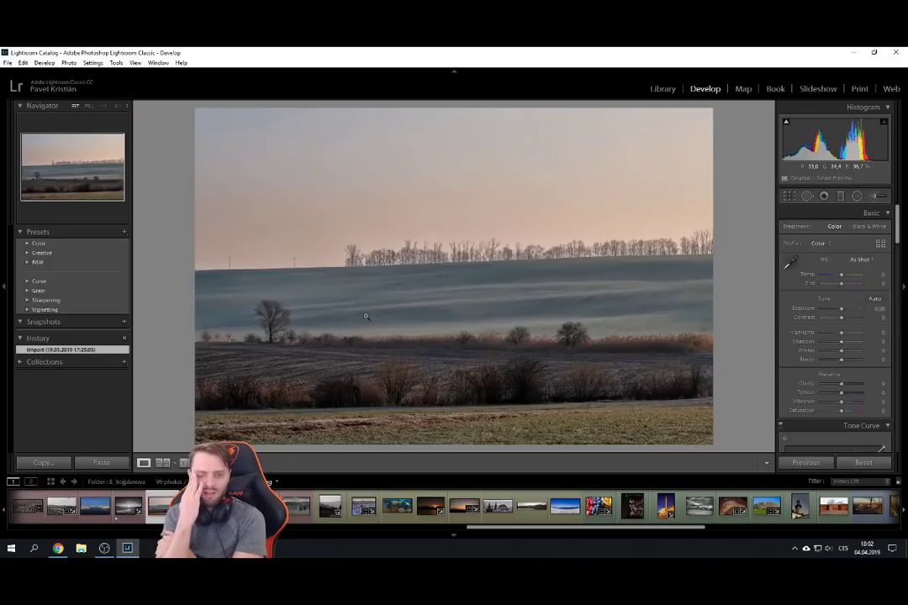
Try healing the leftmost utility pole and its wire in one Spot Removal stroke, and delete that correction.
left_click(807, 198)
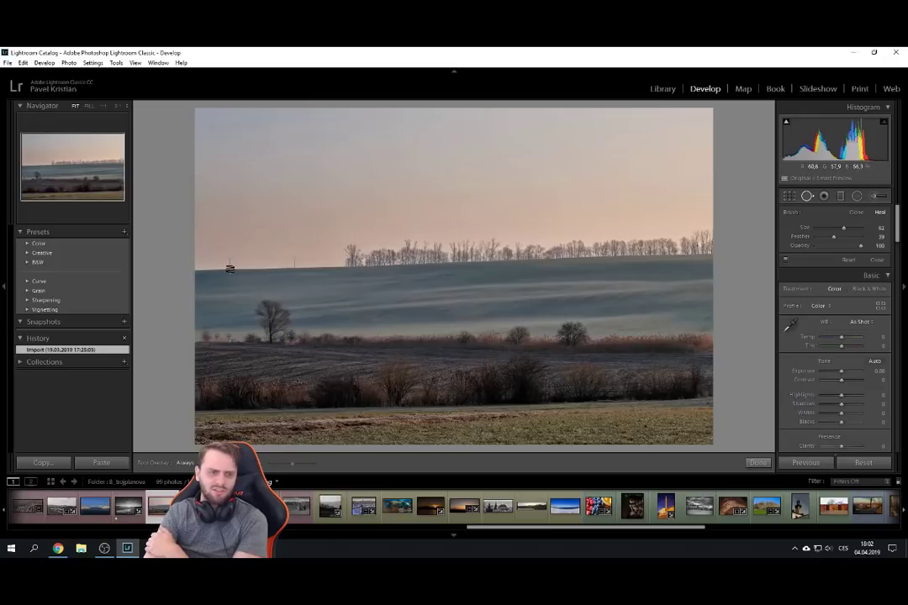
left_click_drag(228, 262, 197, 261)
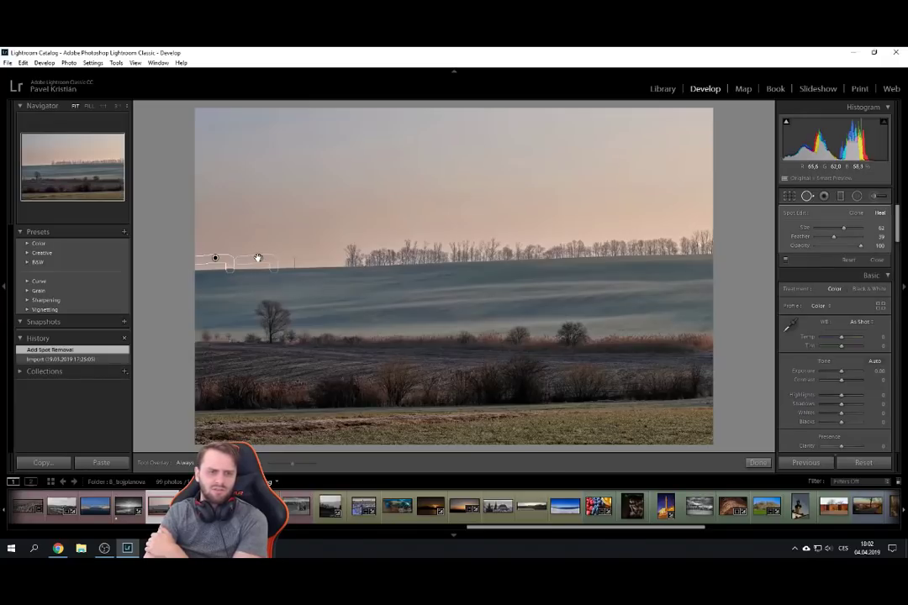
left_click_drag(258, 258, 257, 258)
key("Delete")
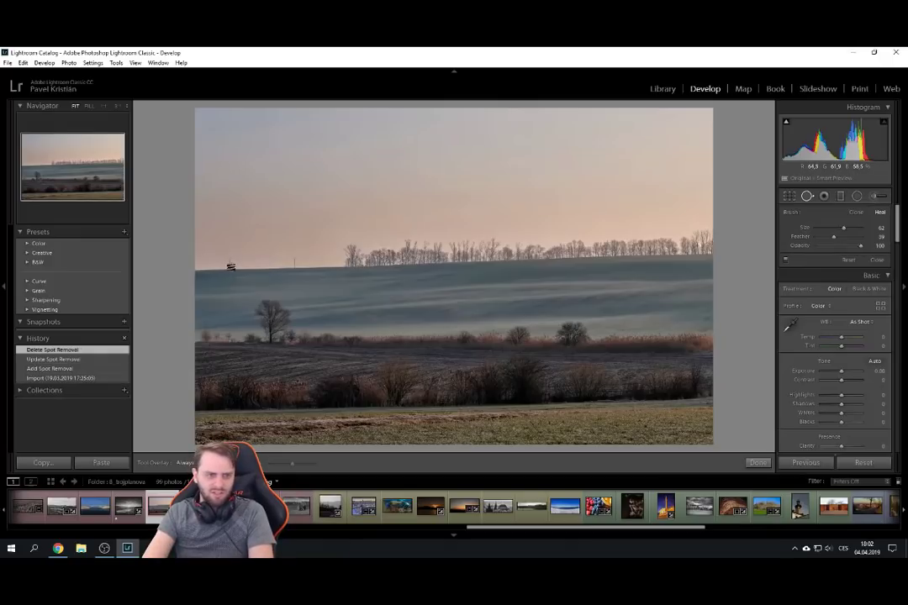
Heal away both utility poles and the wires on the field's horizon, and compare the retouched photo with the imported version.
left_click(228, 267)
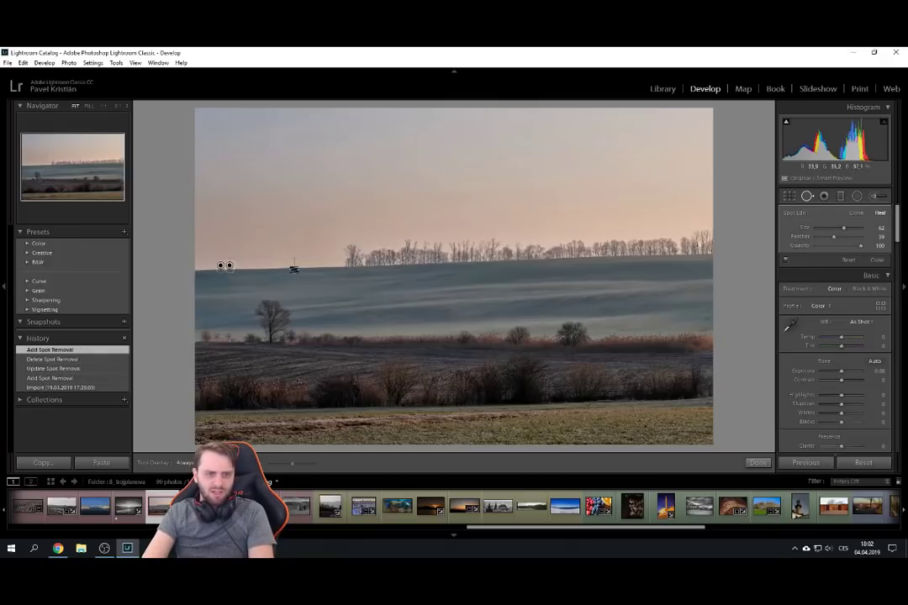
left_click_drag(194, 258, 343, 259)
key("q")
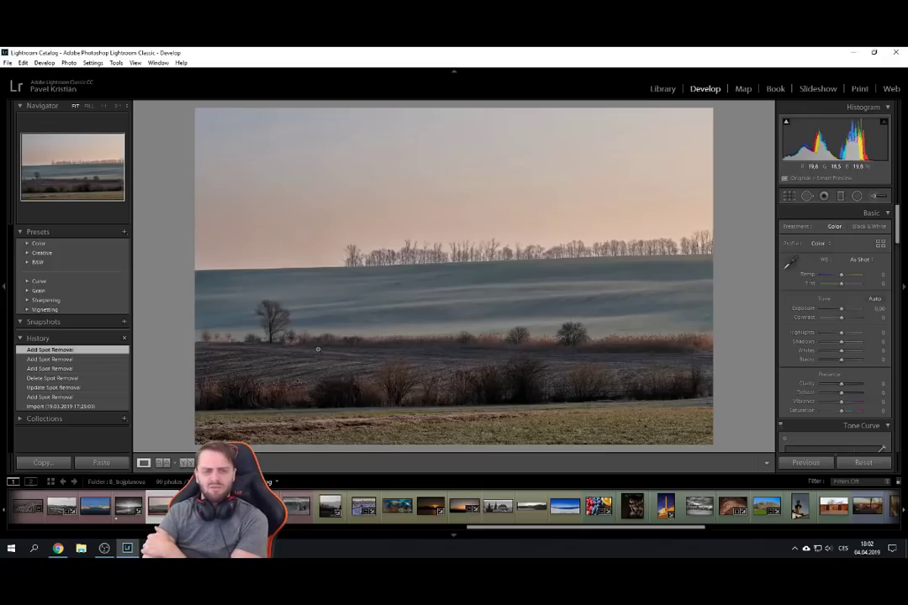
left_click(86, 406)
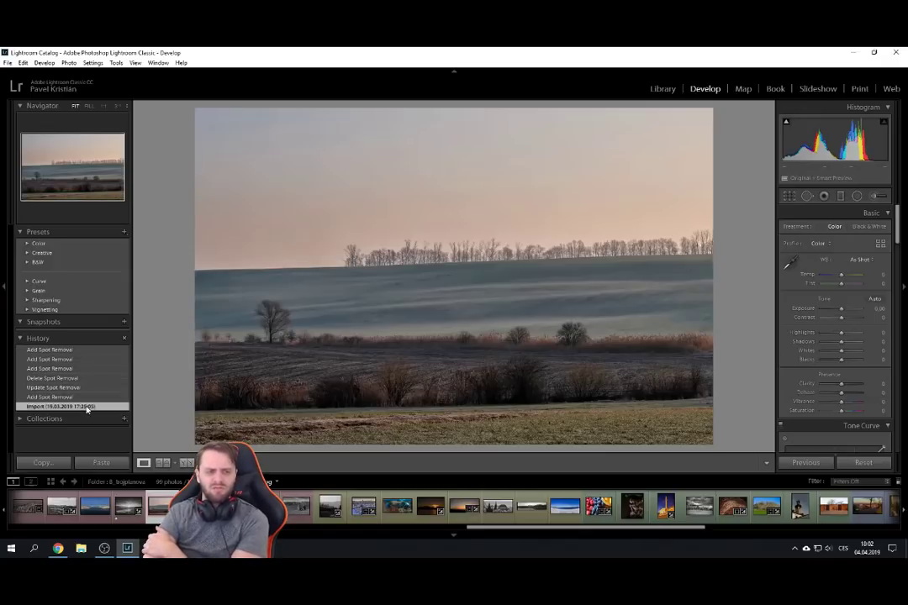
left_click(86, 349)
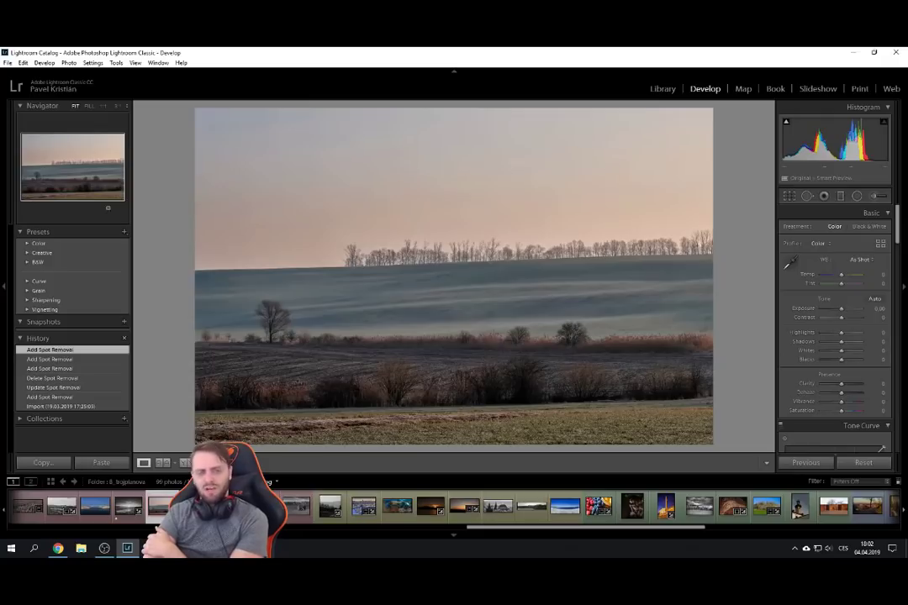
Open the blue night photo of the city and set its Highlights to -43.
left_click(363, 506)
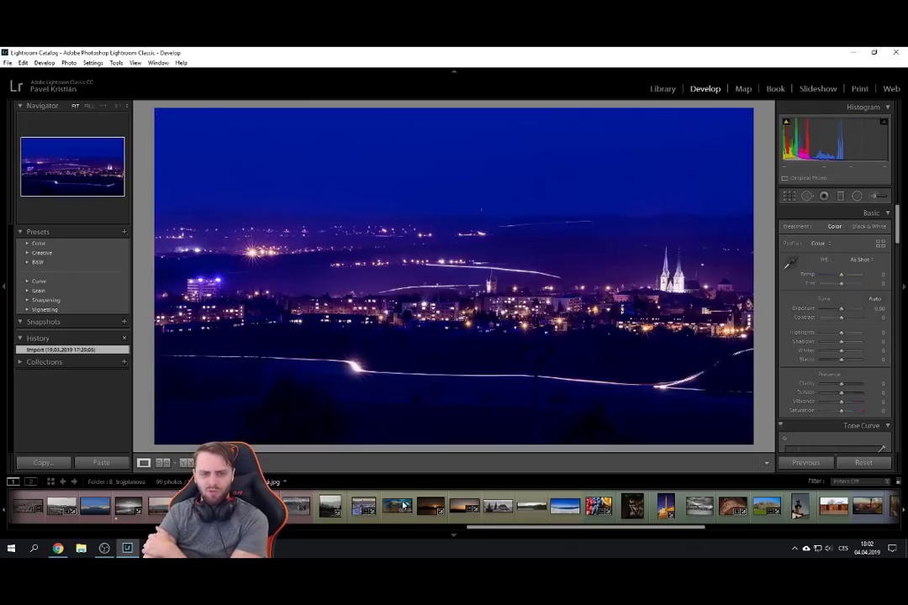
left_click_drag(505, 526, 521, 528)
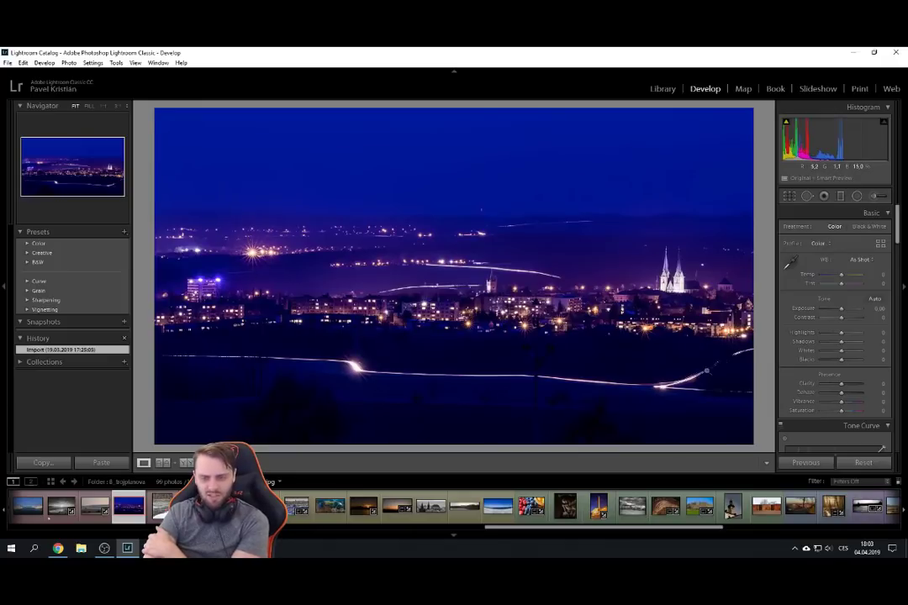
left_click_drag(842, 333, 830, 334)
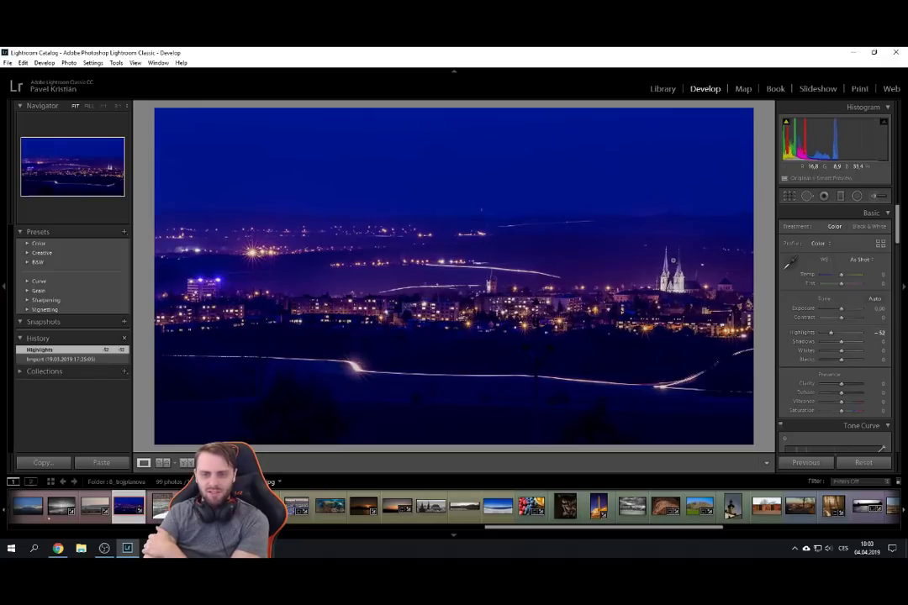
double_click(803, 334)
left_click_drag(841, 334, 777, 330)
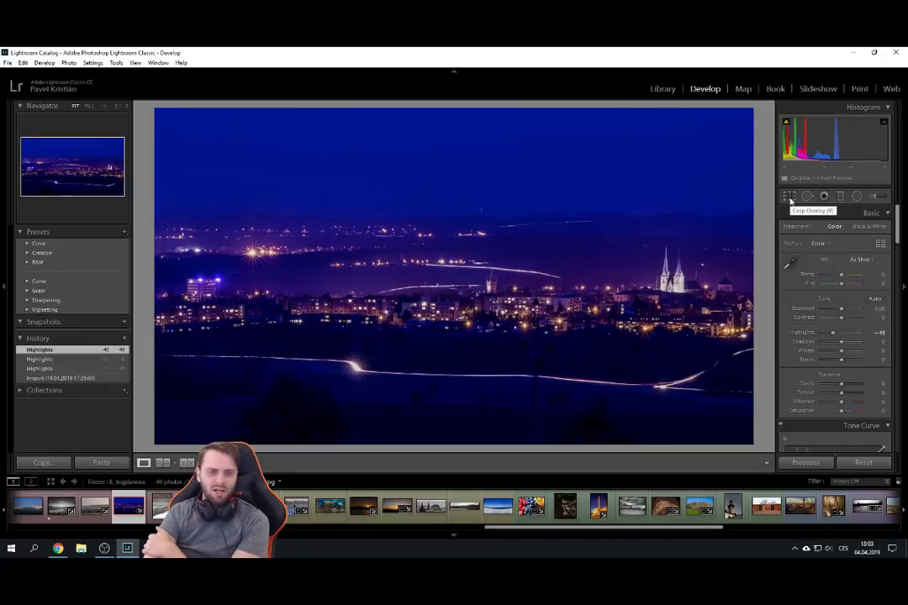
Straighten the blue night photo of the city with a crop angle of -0.68.
left_click(790, 196)
left_click_drag(756, 110, 757, 107)
key("Return")
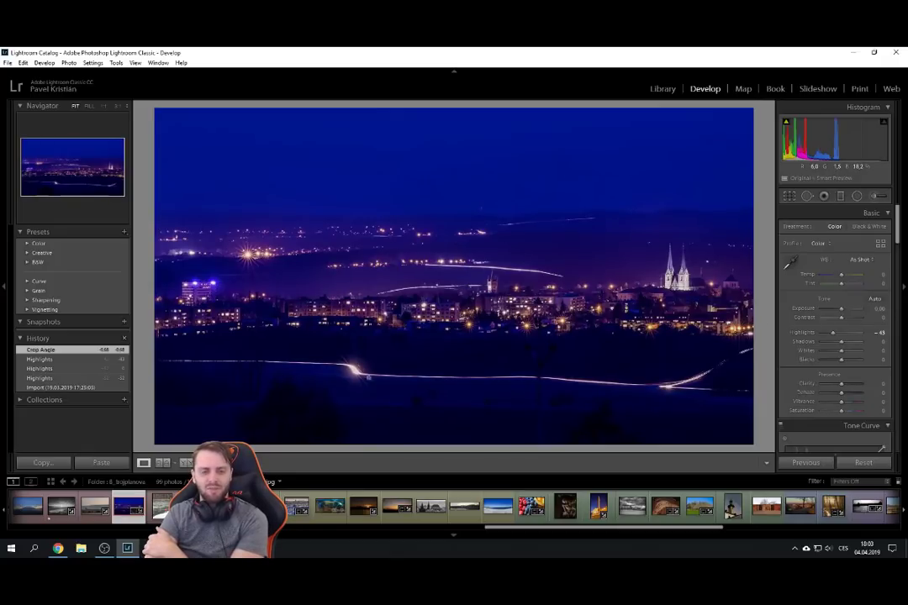
left_click_drag(543, 344, 523, 333)
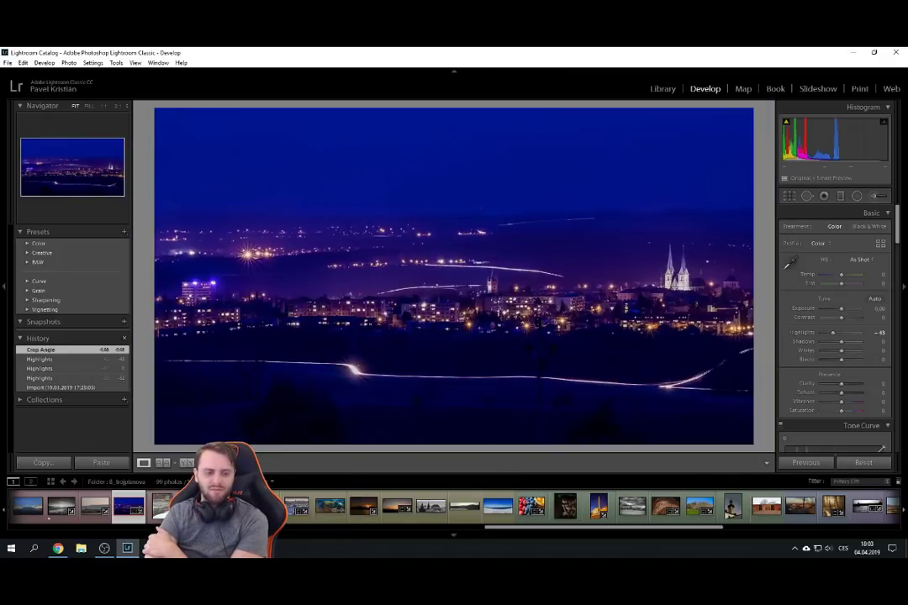
Open the river photo with the red lantern, try Contrast at +69, and reset the Contrast.
key("Right")
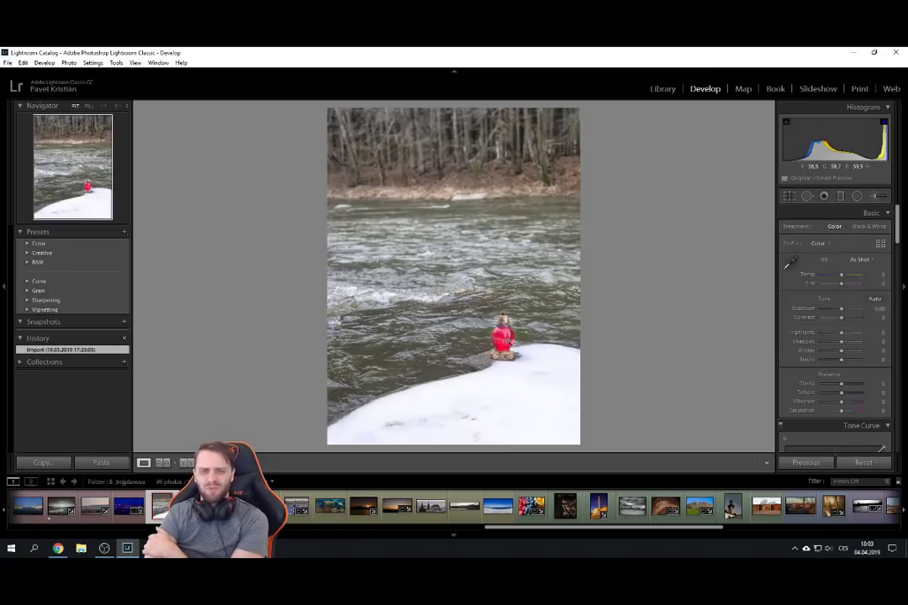
left_click_drag(840, 317, 853, 319)
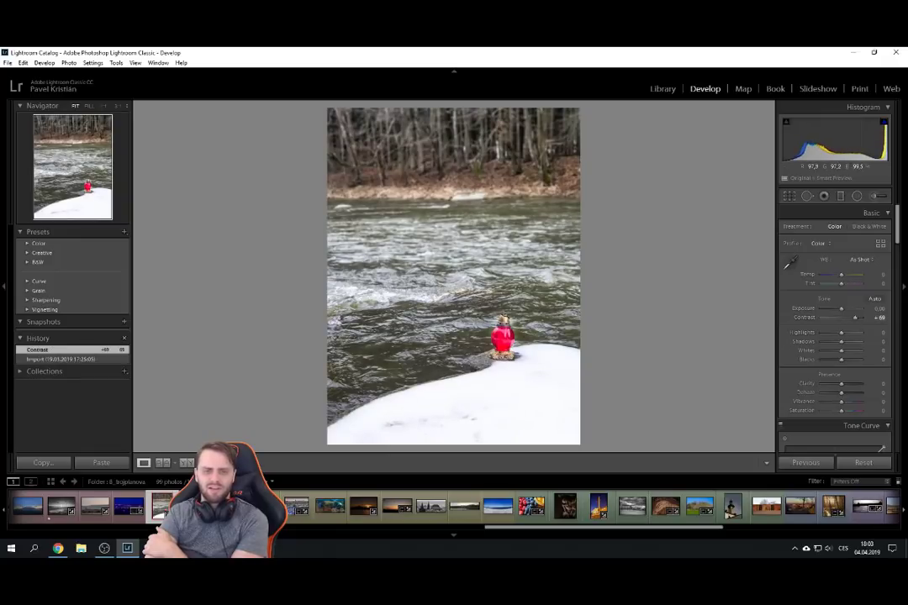
double_click(802, 318)
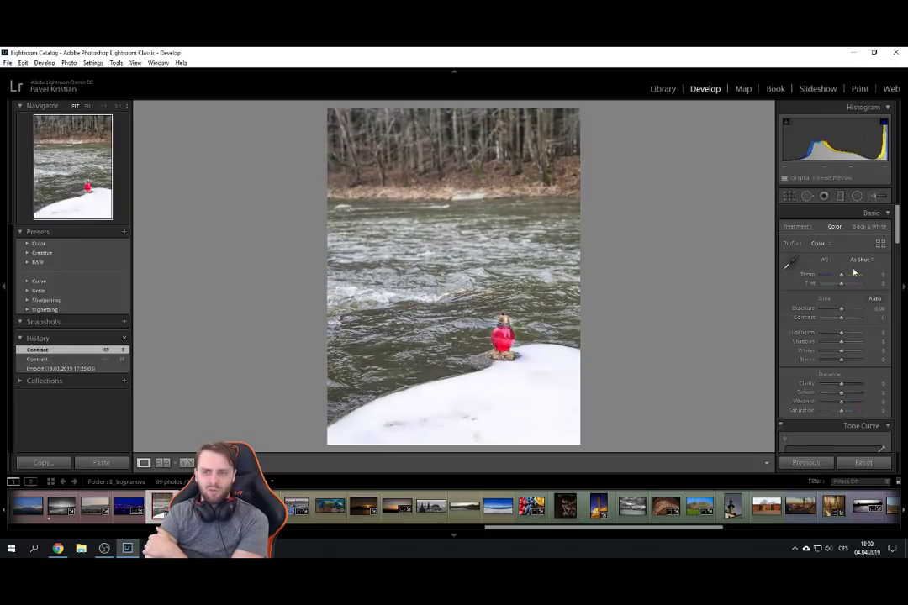
Convert the lantern photo to black and white, set Contrast and Clarity to +88, and return it to color.
left_click(869, 226)
left_click_drag(840, 317, 858, 318)
left_click_drag(840, 387, 857, 387)
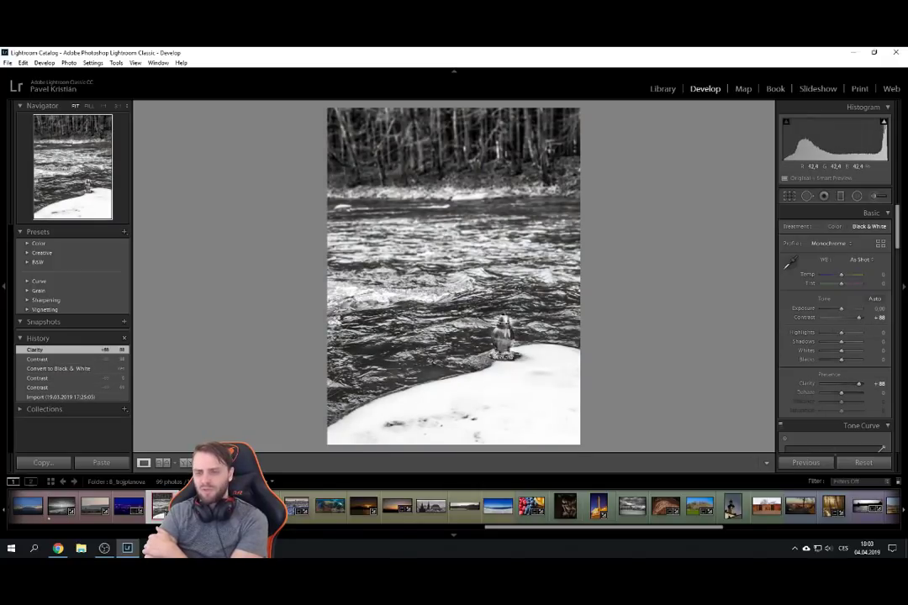
left_click(833, 226)
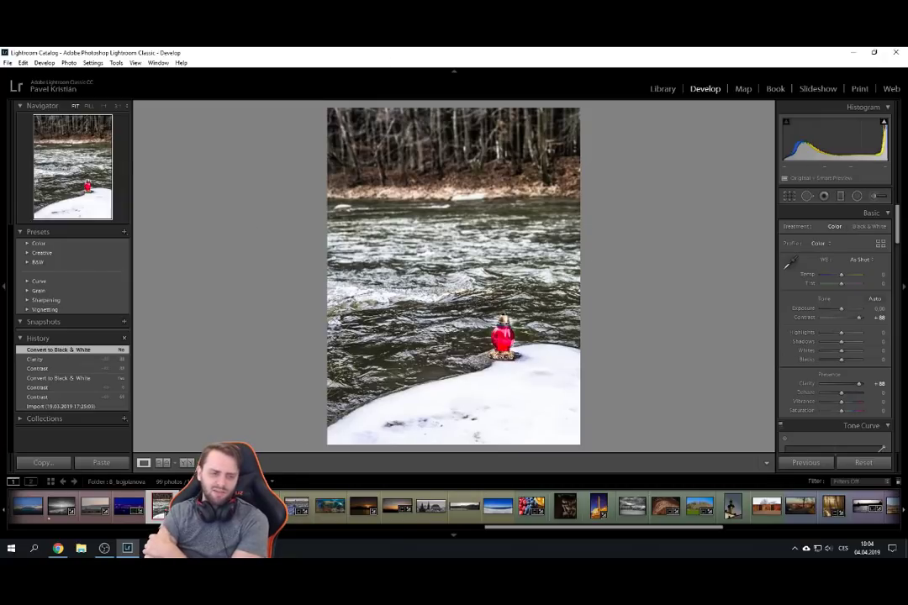
Open the waterfall weir photo, convert it to black and white, and raise its Clarity and Contrast.
key("Right")
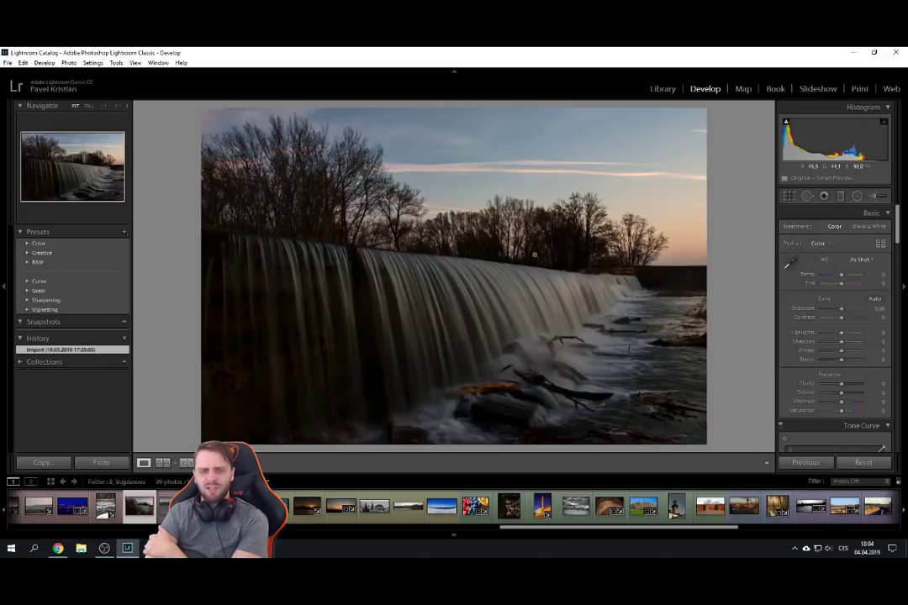
key("v")
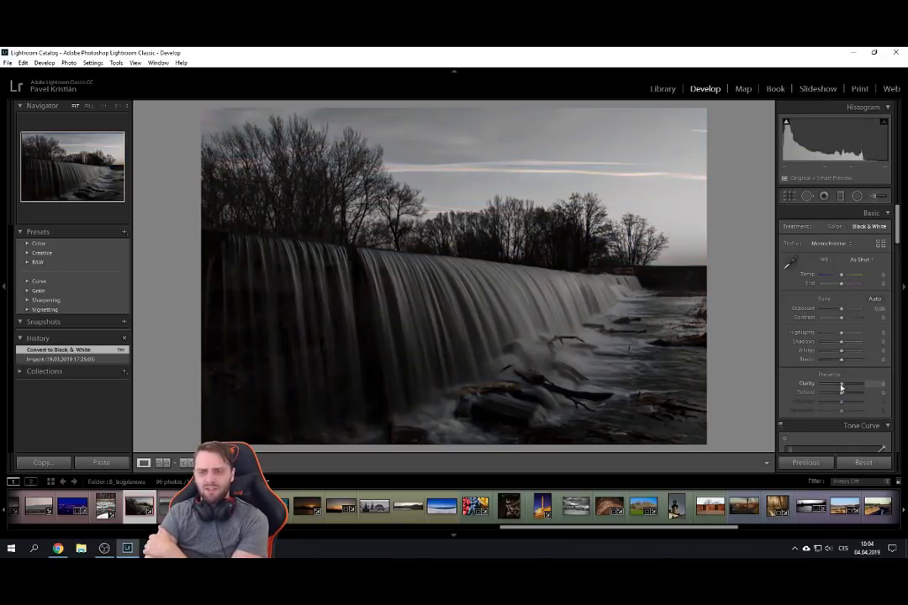
left_click_drag(852, 385, 846, 385)
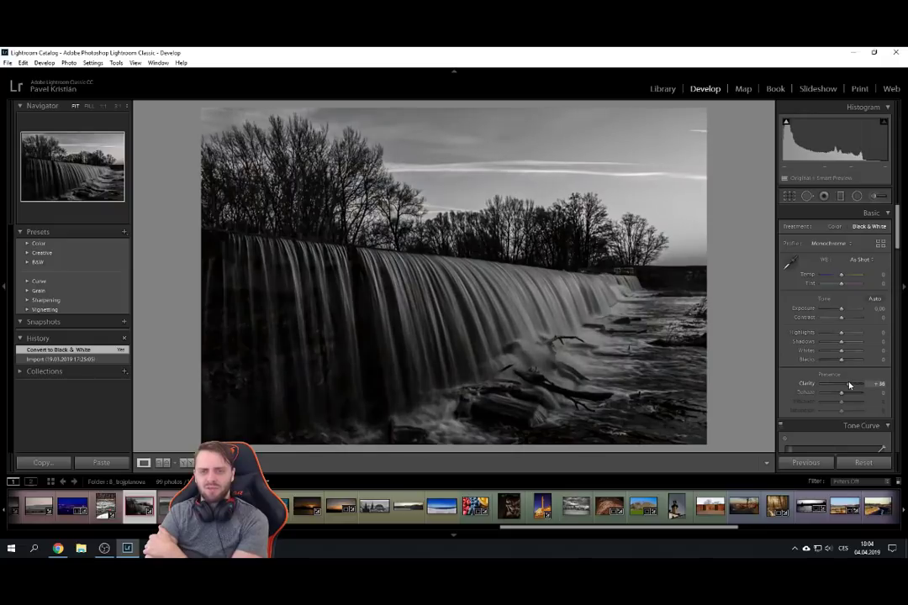
left_click_drag(840, 318, 861, 325)
Paint over the falling water and the rapids below the weir with an adjustment brush at Clarity 93.
left_click(874, 195)
mouse_move(261, 252)
left_mouse_down()
mouse_move(266, 437)
mouse_move(318, 325)
mouse_move(427, 358)
mouse_move(334, 310)
left_mouse_up()
scroll(334, 312, "up", 5)
scroll(538, 252, "down", 4)
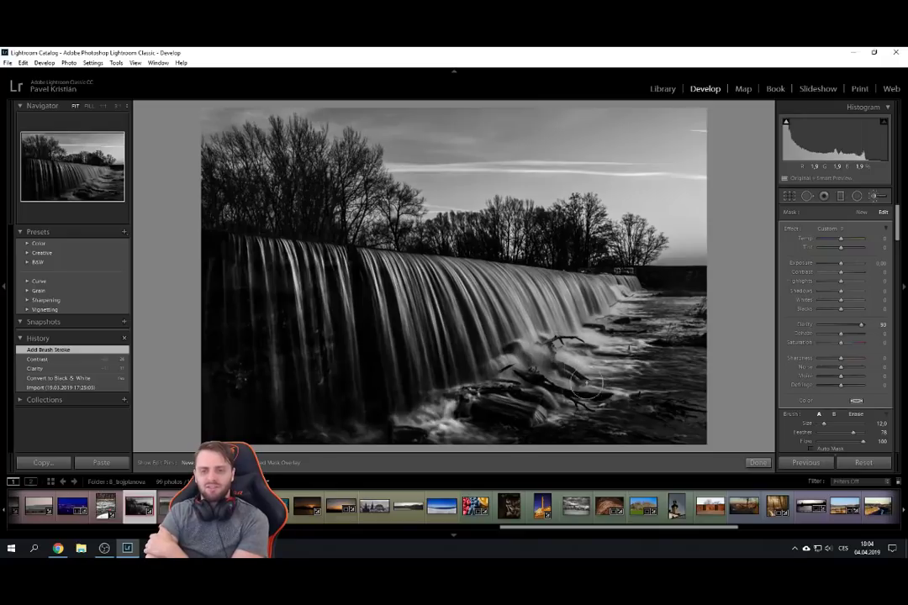
mouse_move(323, 380)
left_mouse_down()
mouse_move(242, 240)
mouse_move(353, 278)
left_mouse_up()
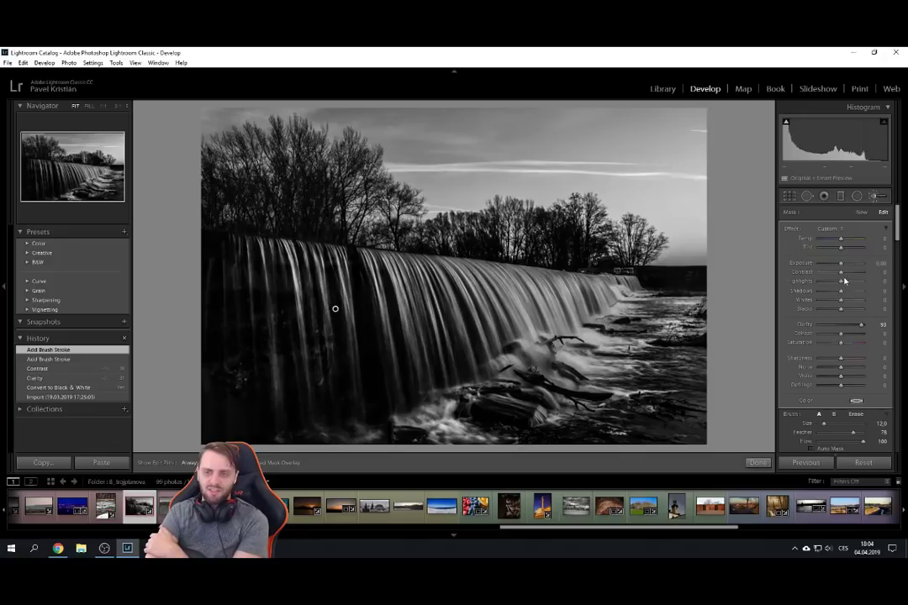
Set the weir brush mask's Contrast to 11 and Exposure to 1.22, and compare the edit with the imported version.
mouse_move(842, 273)
left_mouse_down()
mouse_move(853, 276)
mouse_move(853, 264)
mouse_move(834, 264)
mouse_move(849, 270)
left_mouse_up()
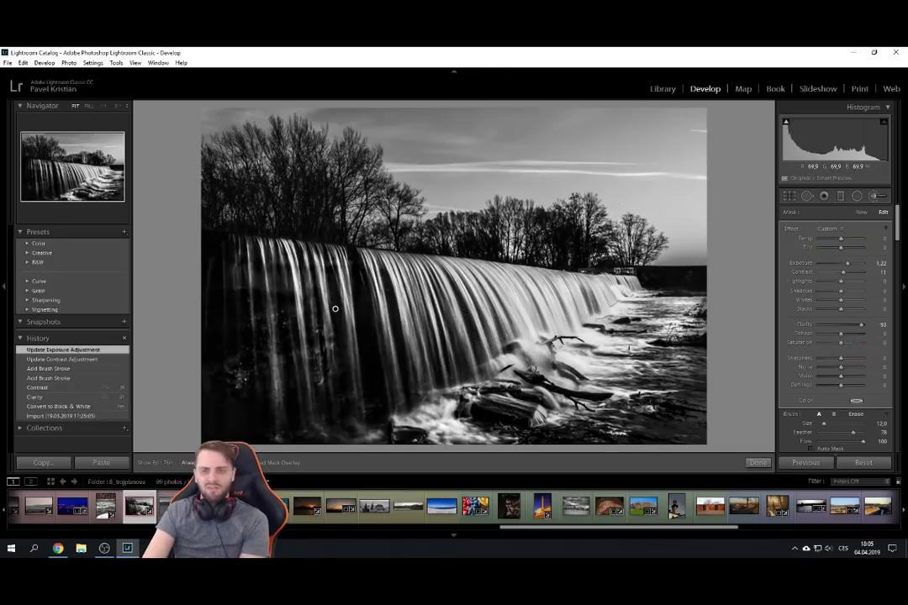
left_click(99, 416)
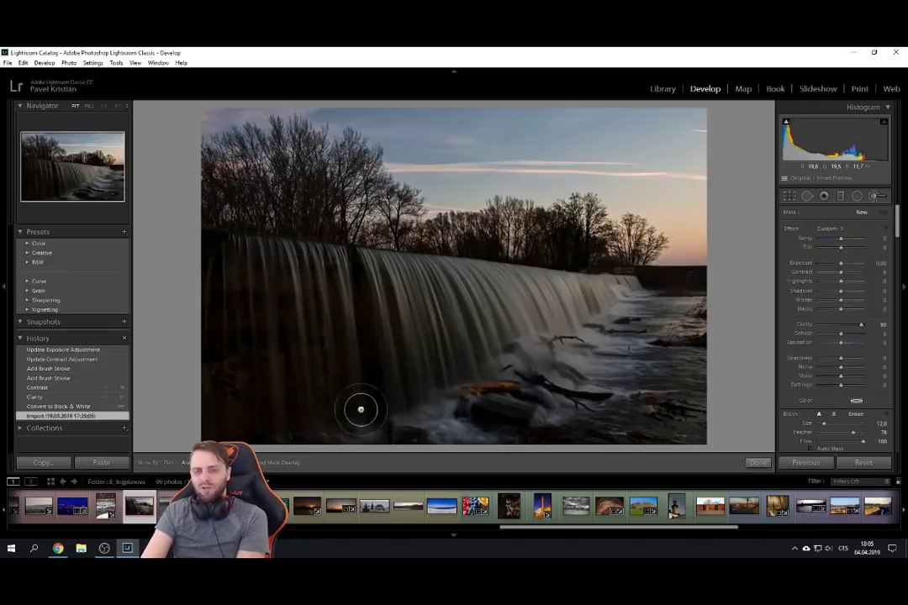
left_click(76, 351)
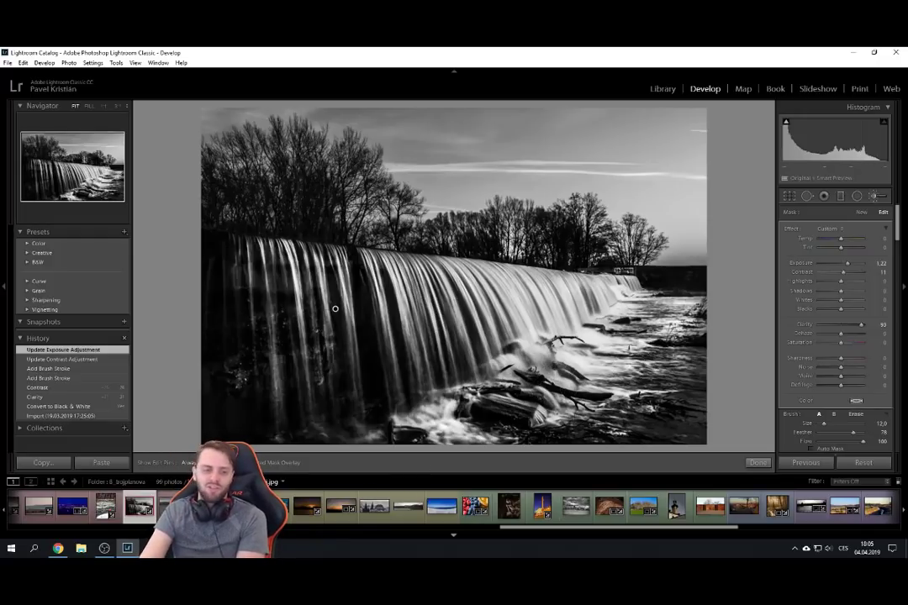
Open the lakeside photo of two people with a dog, straighten it by 0.93 degrees, and set Clarity to +19.
key("Right")
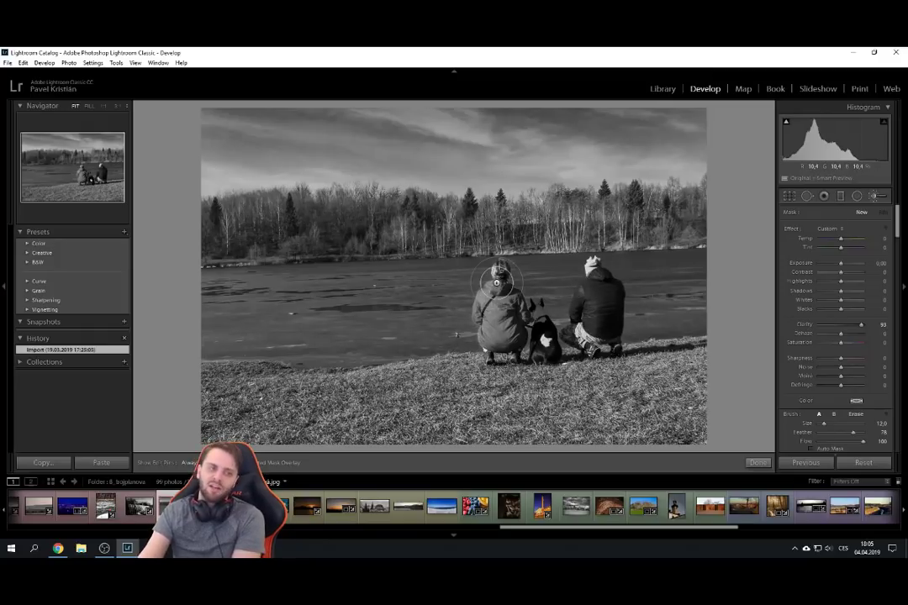
left_click(788, 196)
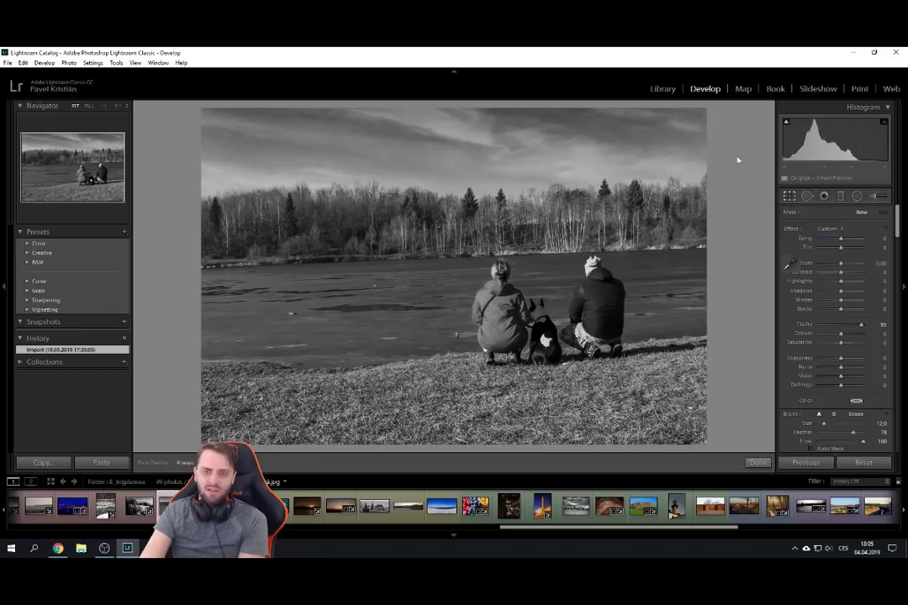
left_click_drag(755, 142, 759, 147)
key("r")
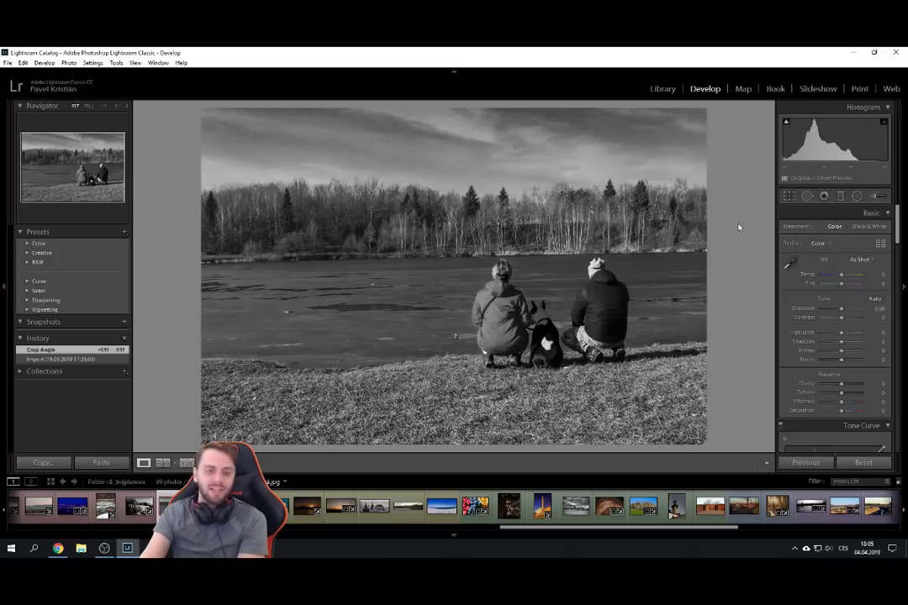
left_click_drag(840, 384, 846, 388)
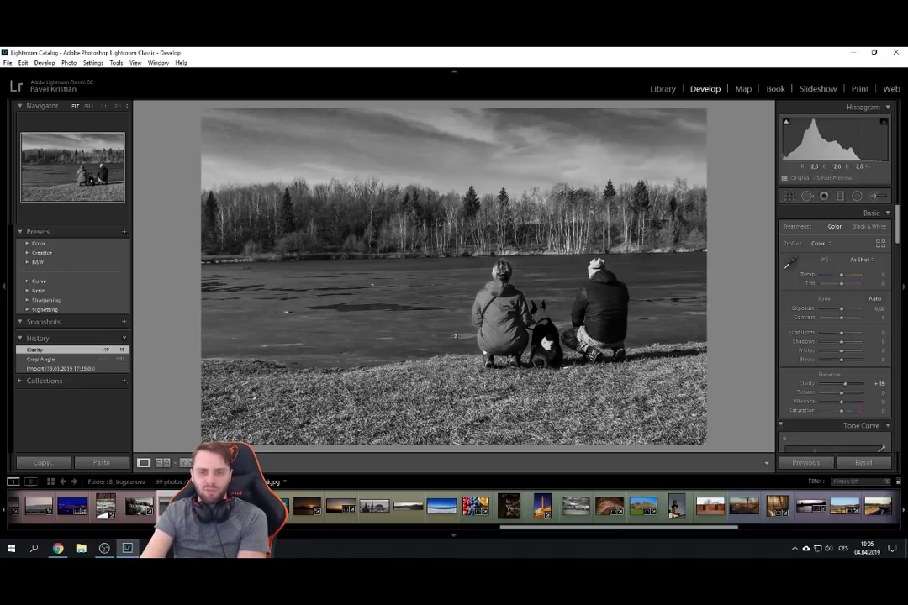
Open the square black-and-white photo of the paved path beside bare trees for review.
left_click_drag(582, 531, 592, 532)
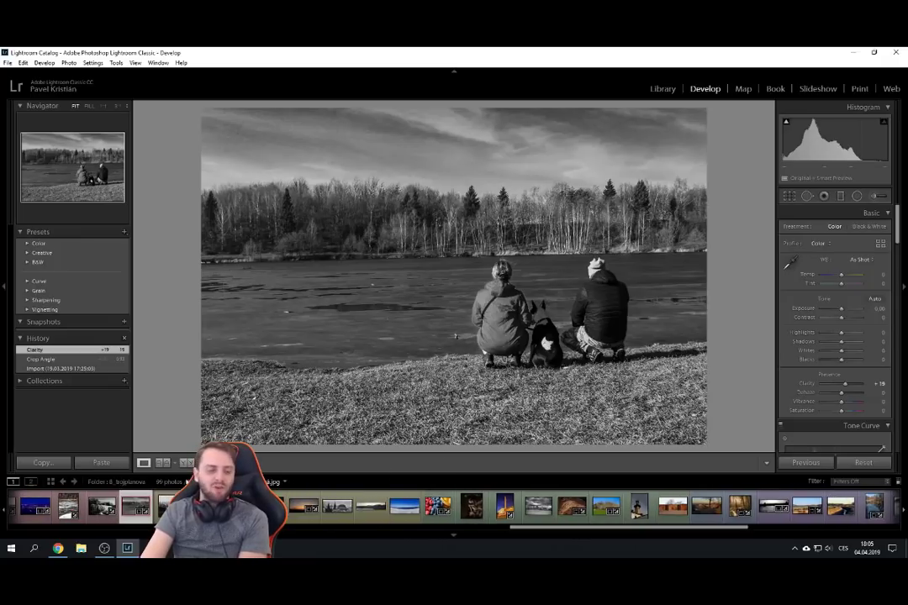
scroll(542, 532, "down", 2)
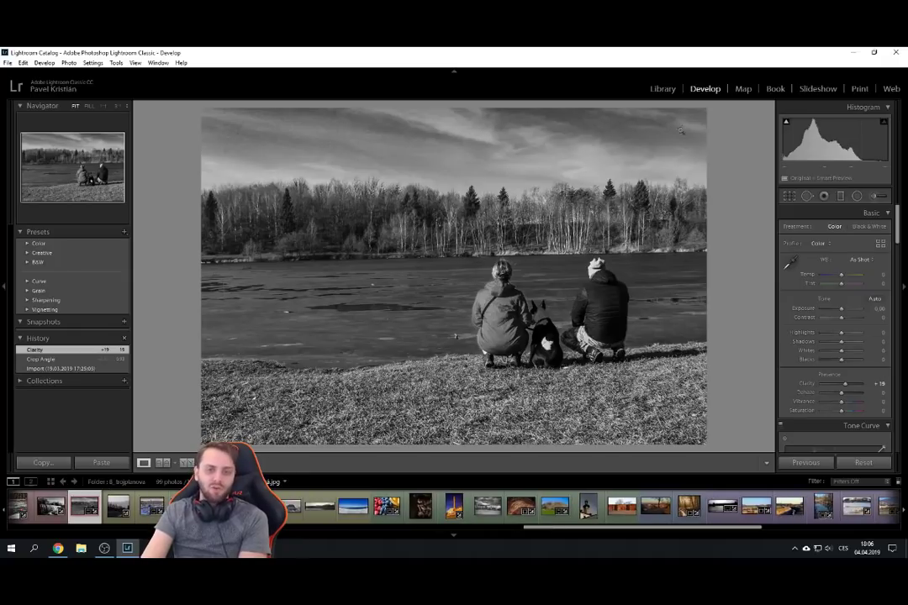
key("Right")
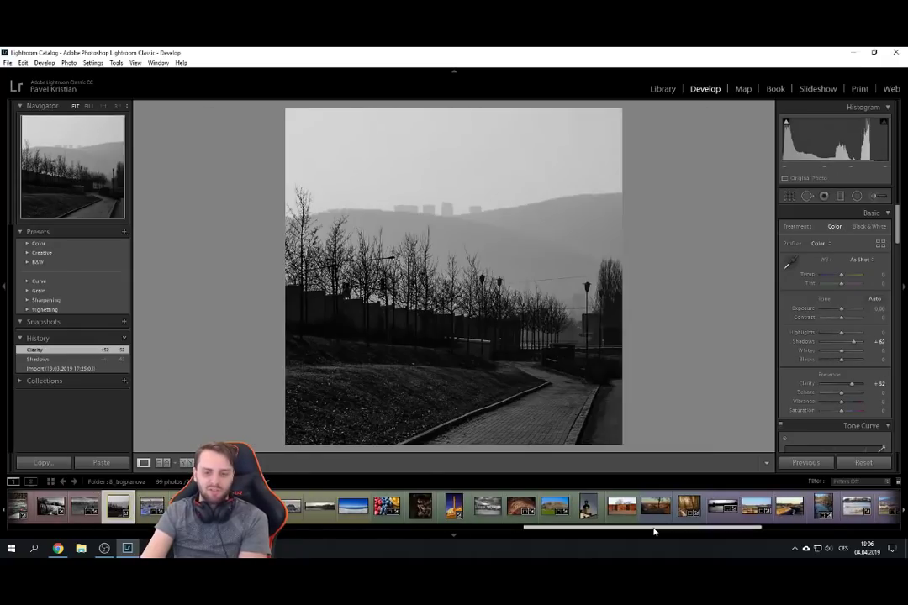
scroll(660, 530, "down", 1)
left_click_drag(659, 528, 657, 530)
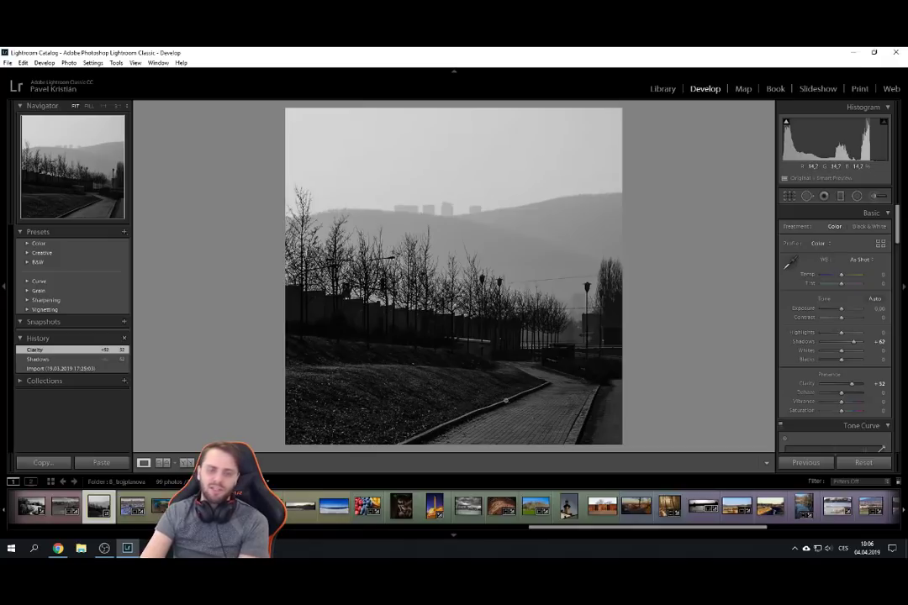
View the frosty snow-covered field photo, and open the river bend panorama with the rocks.
left_click(133, 507)
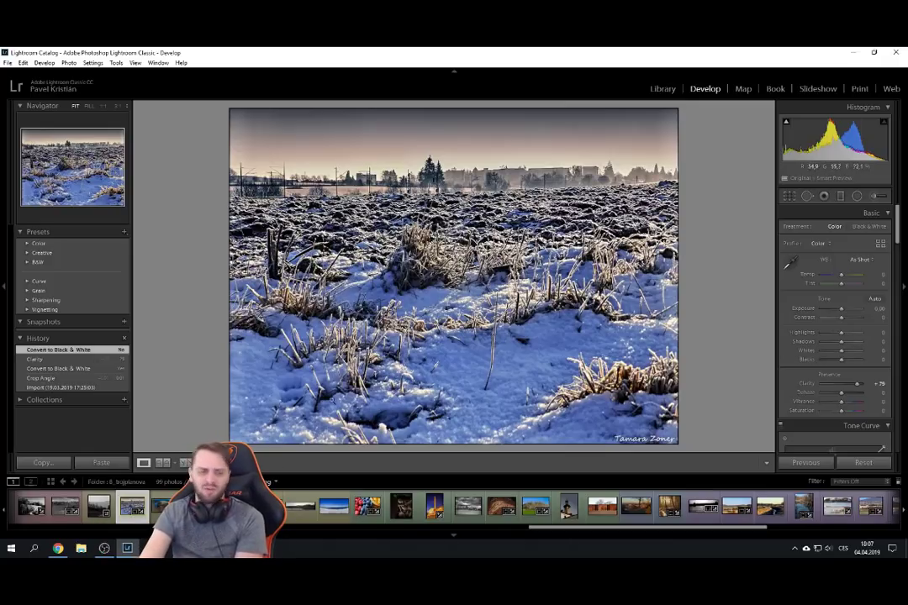
scroll(350, 530, "up", 5)
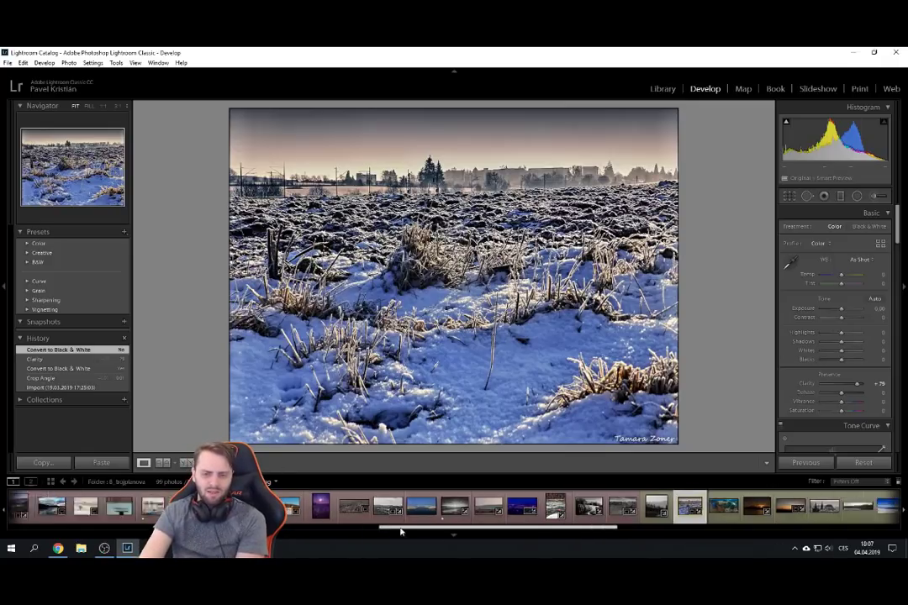
key("Right")
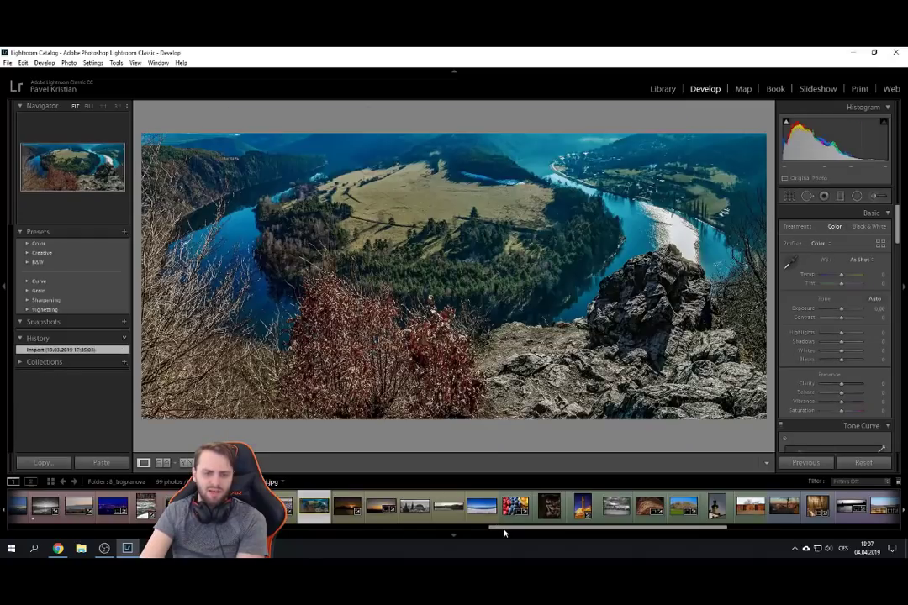
scroll(508, 531, "down", 1)
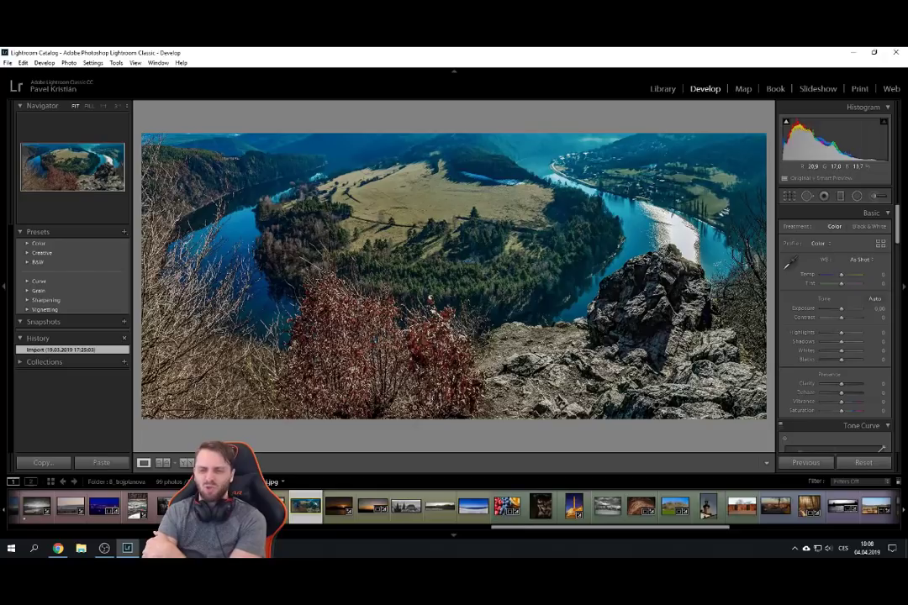
Open the dark sunset photo with the hill above the lake, and compare its two Clarity history states.
left_click(342, 514)
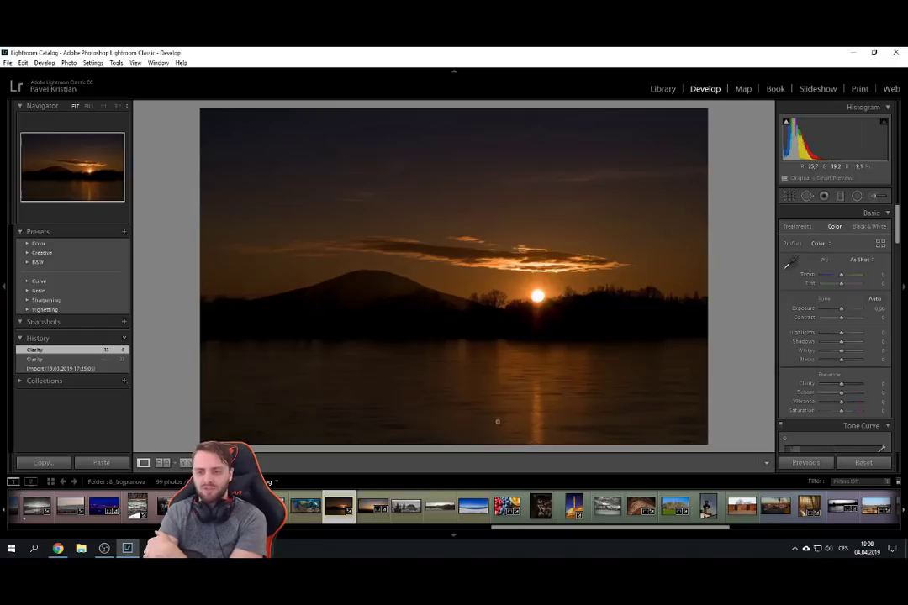
left_click(100, 359)
left_click(105, 350)
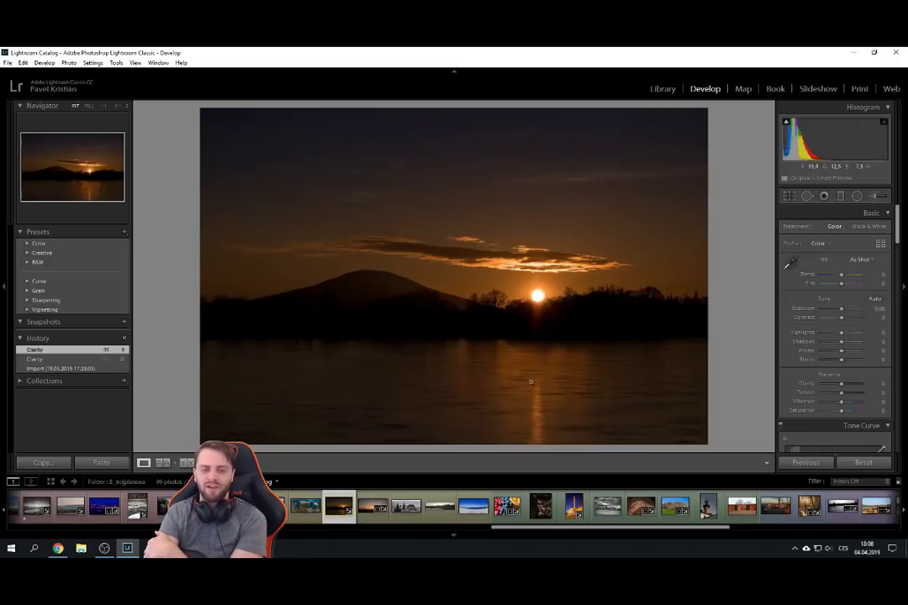
Open the orange pier sunset photo, restore its imported state, and straighten the horizon slightly counterclockwise.
left_click(370, 511)
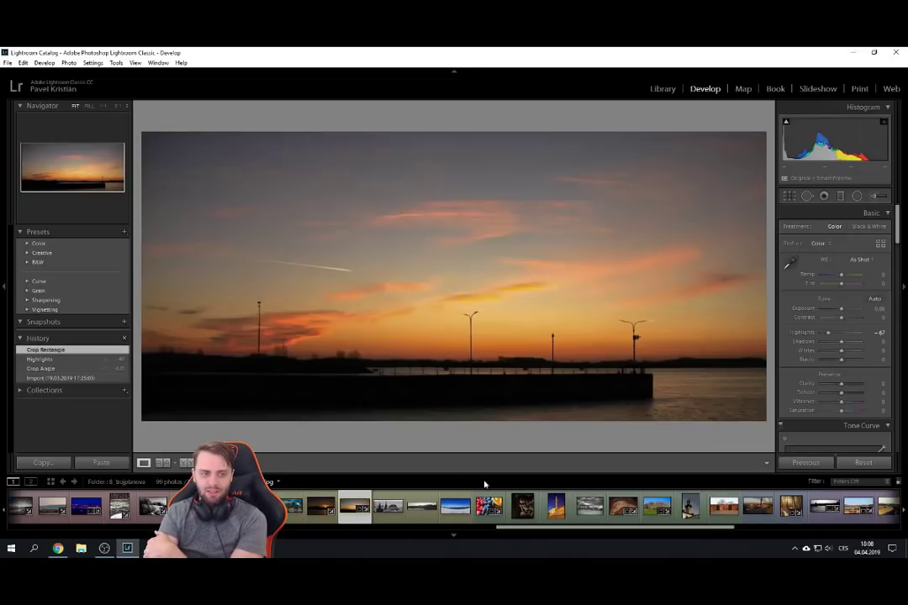
left_click(87, 378)
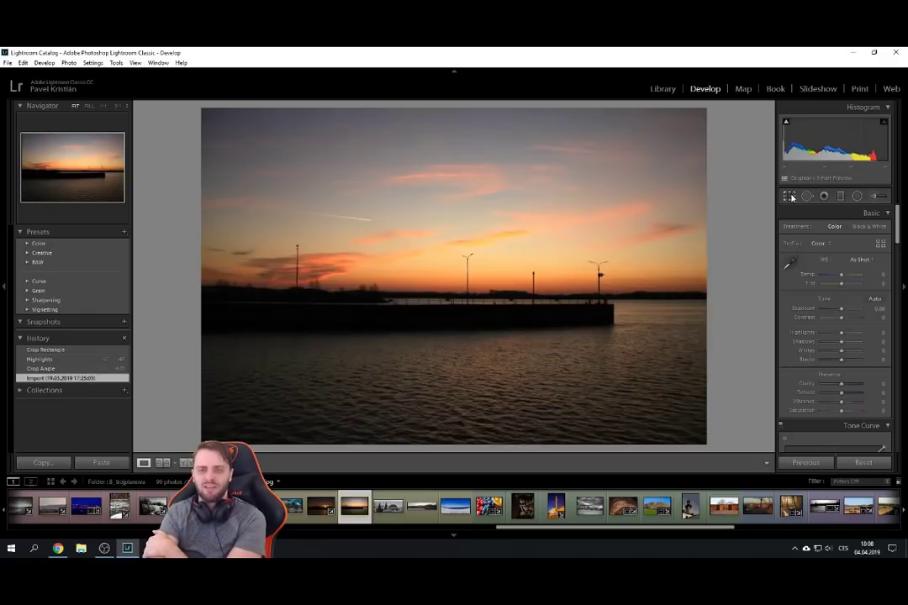
key("r")
left_click_drag(717, 119, 729, 114)
key("r")
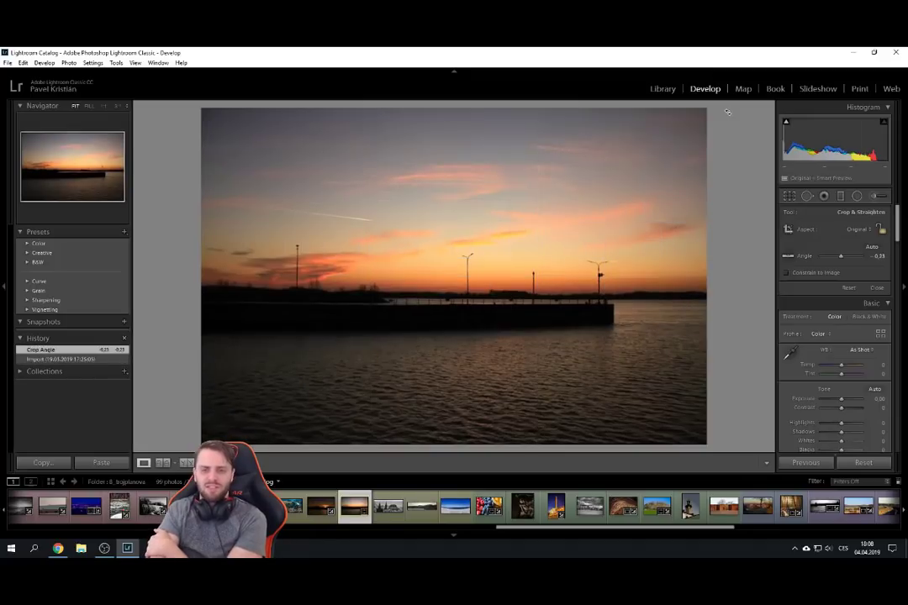
Try a wide panoramic crop of the pier sunset, trimming the sky and repositioning the frame to favour the sky over the water.
left_click(788, 195)
left_click_drag(486, 108, 496, 171)
key("Return")
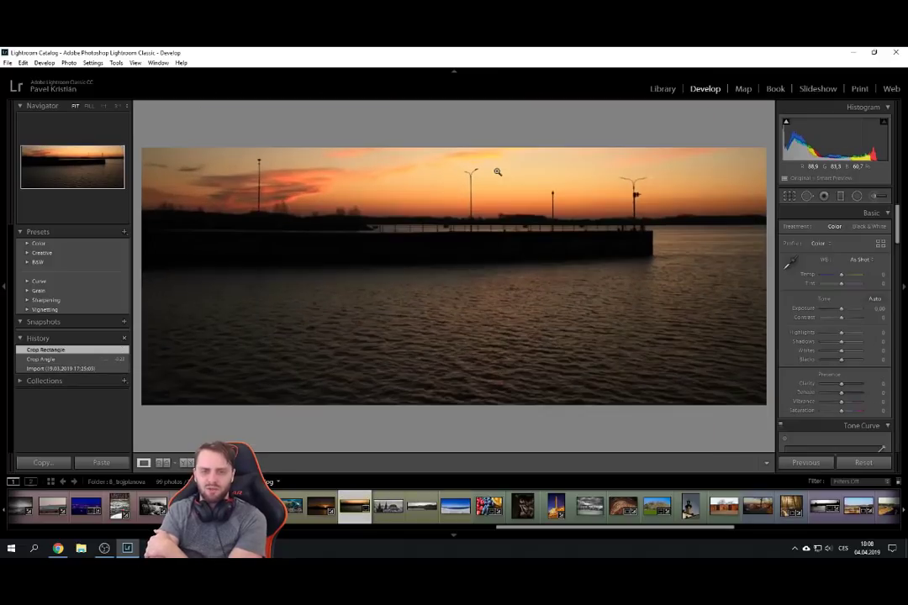
left_click(788, 196)
left_click_drag(517, 250, 484, 324)
key("Return")
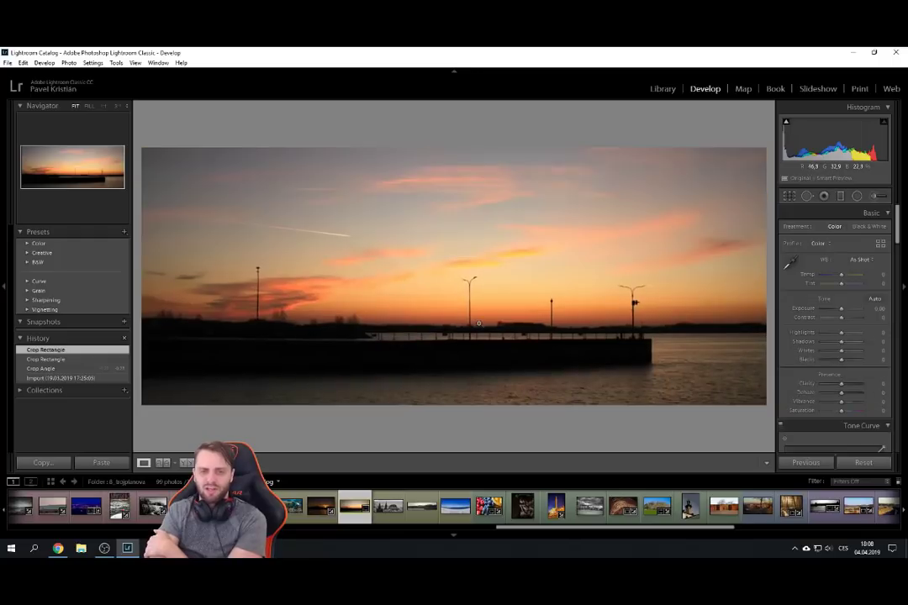
Try tightening the pier sunset's panoramic crop and adding more sky, and restore the imported state.
left_click(788, 196)
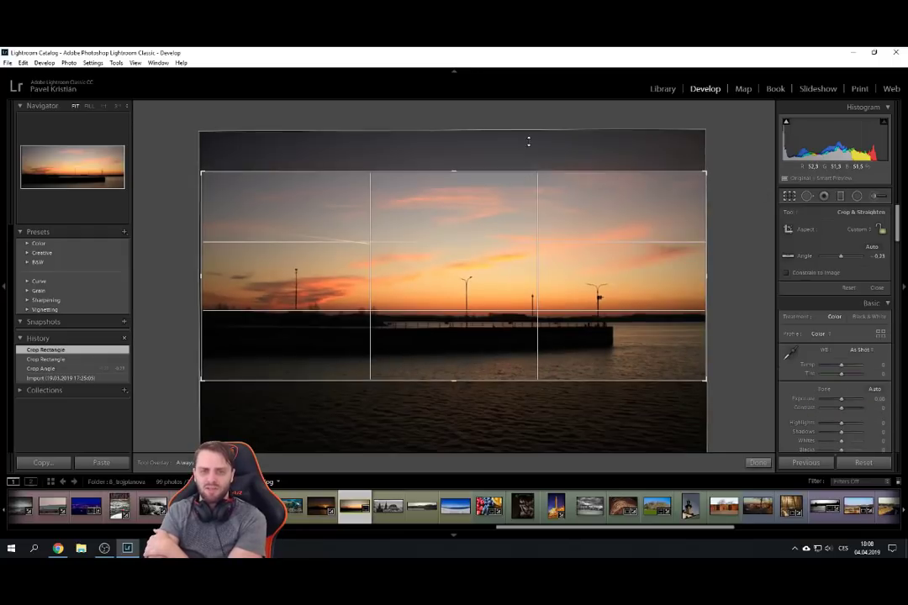
left_click_drag(705, 380, 683, 371)
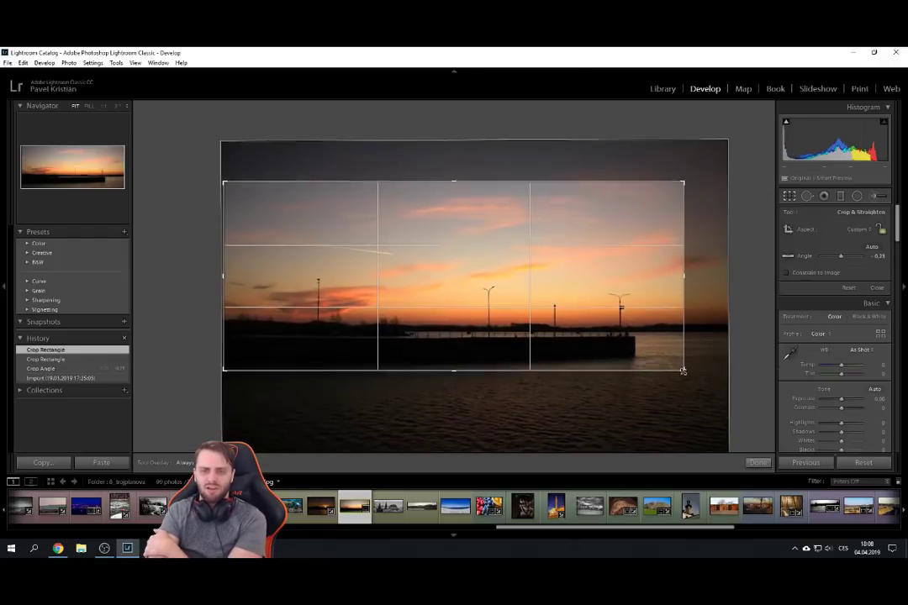
left_click_drag(419, 177, 424, 150)
key("Return")
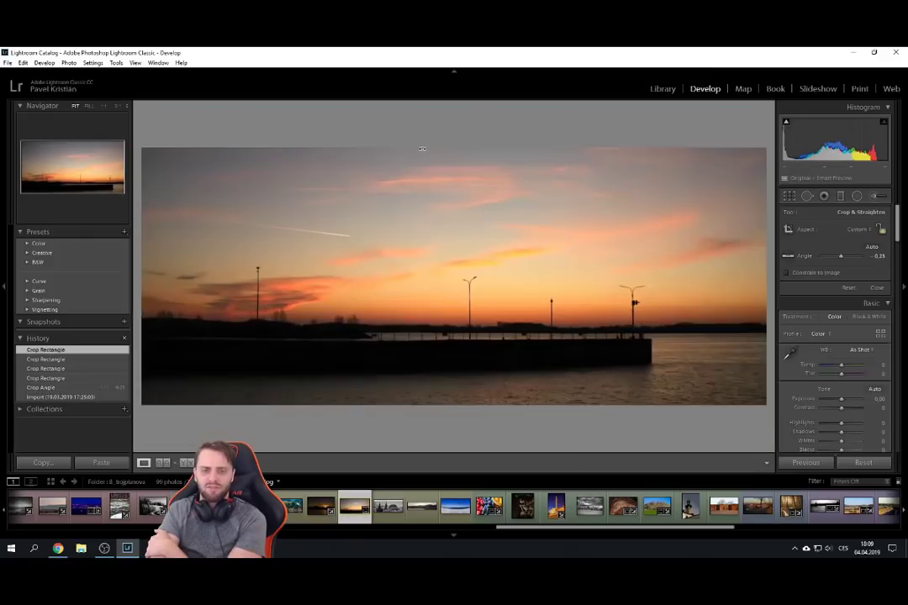
left_click(97, 399)
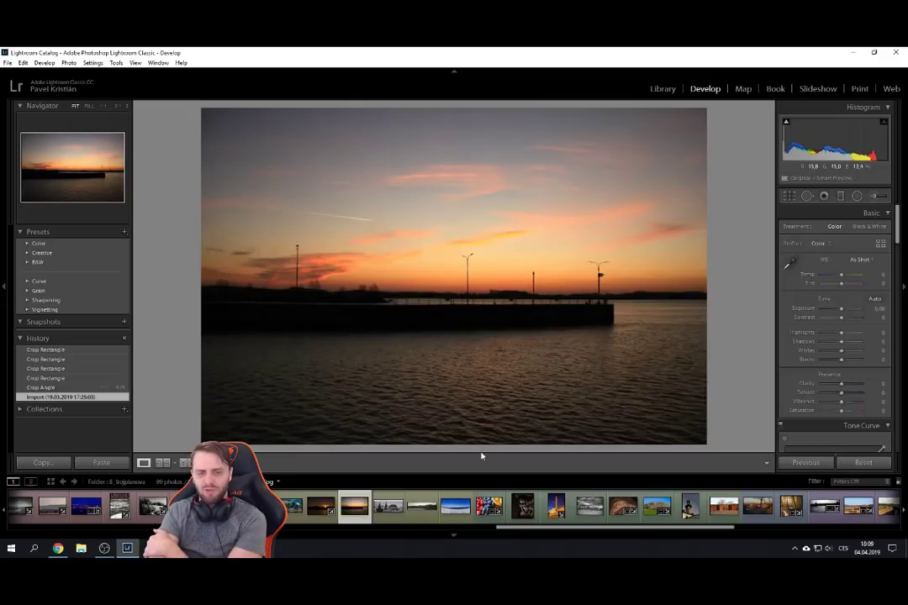
Crop the pier sunset to a narrower frame by trimming the upper sky and the far-left part of the shoreline.
key("r")
left_click_drag(521, 107, 523, 139)
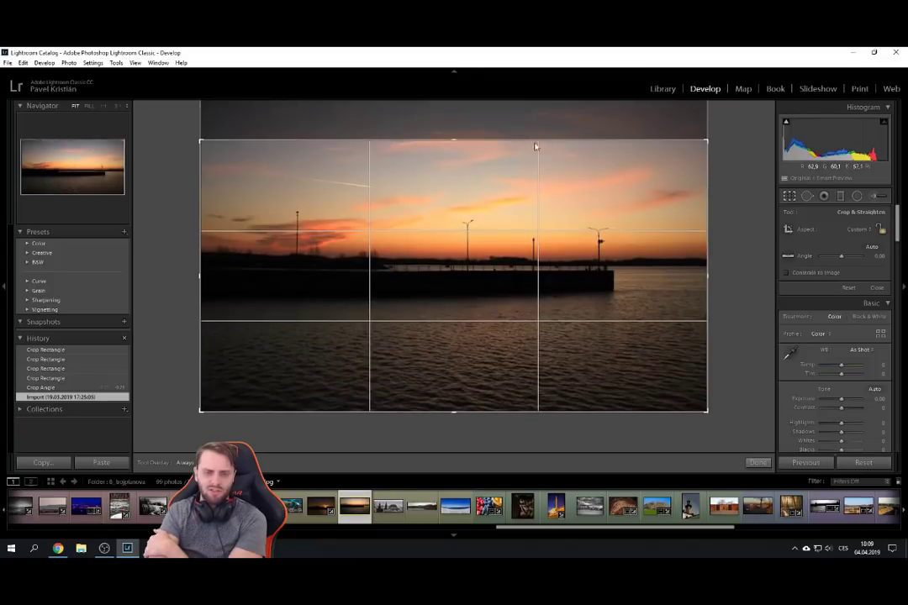
mouse_move(404, 227)
left_mouse_down()
mouse_move(433, 229)
mouse_move(395, 228)
mouse_move(420, 229)
mouse_move(409, 230)
left_mouse_up()
left_click_drag(200, 239, 298, 243)
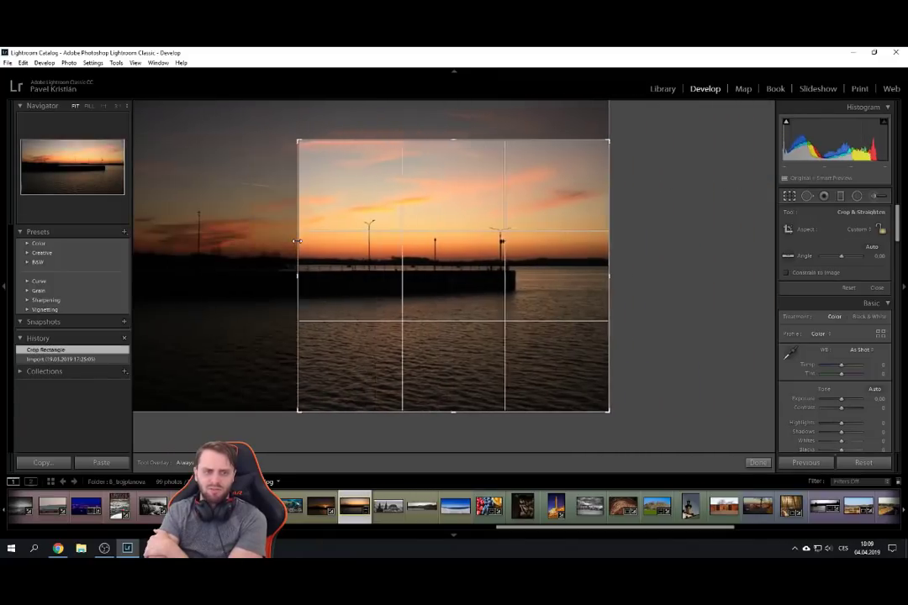
key("Return")
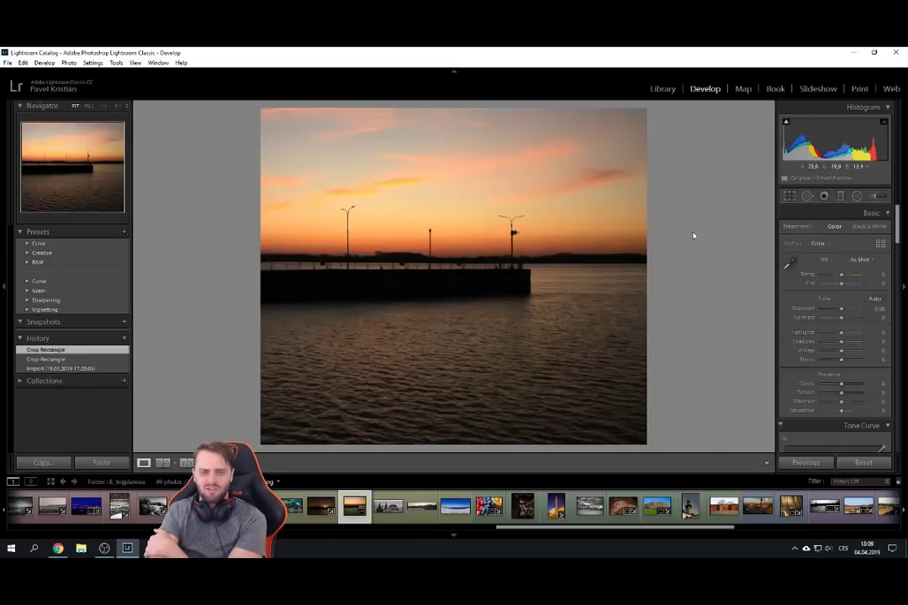
Extend the pier crop upward to a nearly square frame with more sky, and straighten it by 0.25 degrees.
left_click(788, 197)
left_click_drag(508, 137, 507, 125)
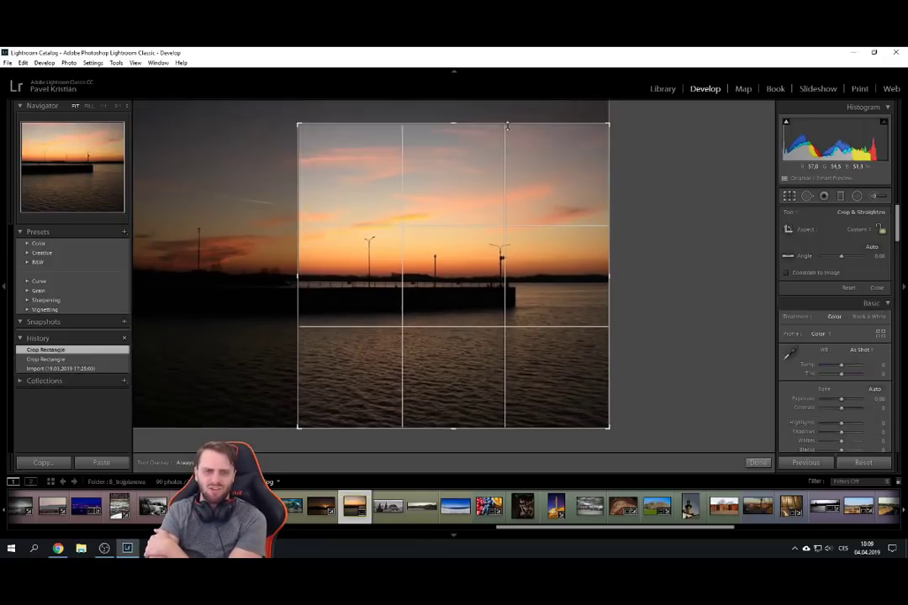
key("Return")
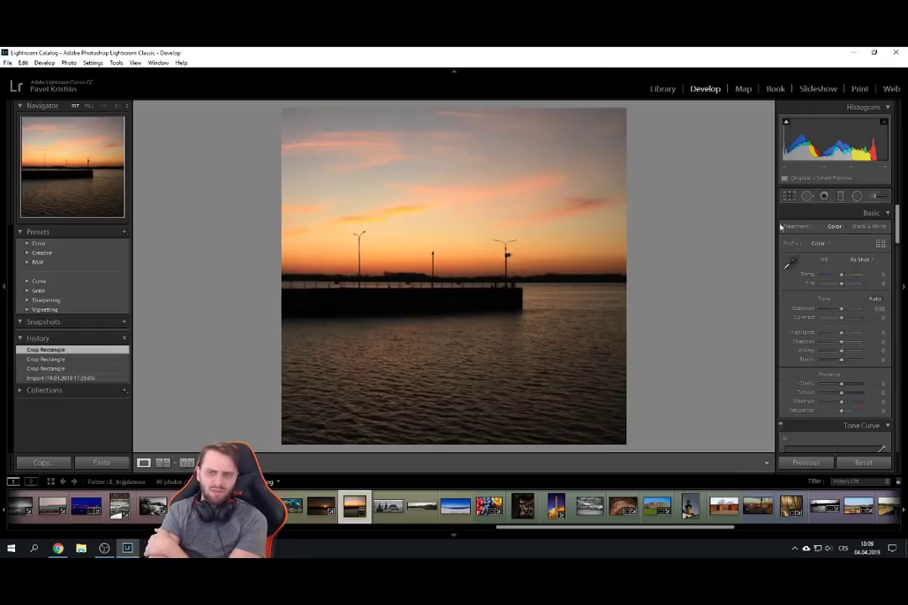
key("r")
left_click_drag(669, 137, 670, 137)
key("Return")
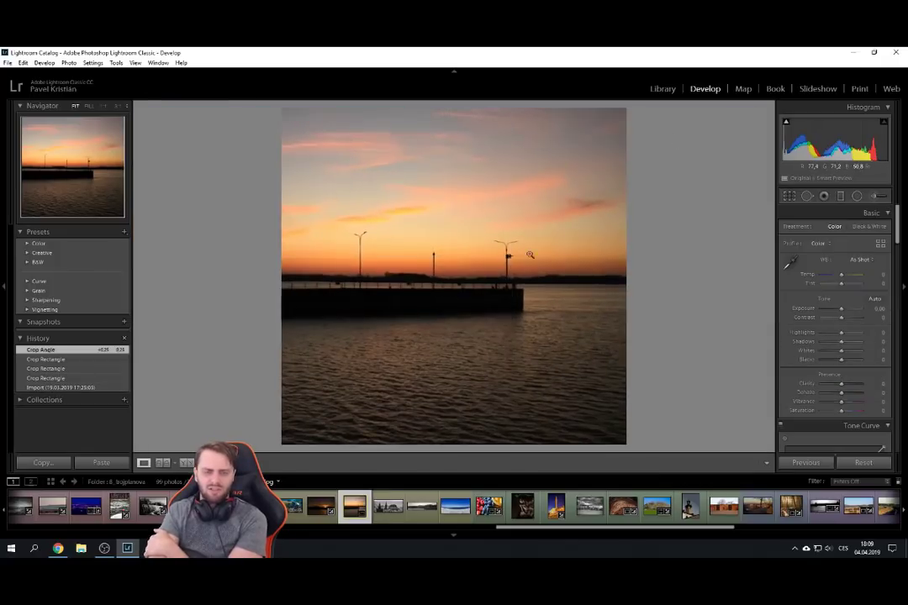
Open the black-and-white city towers photo, try trimming the bare trees off its right edge, and restore the crop to full width.
left_click(388, 511)
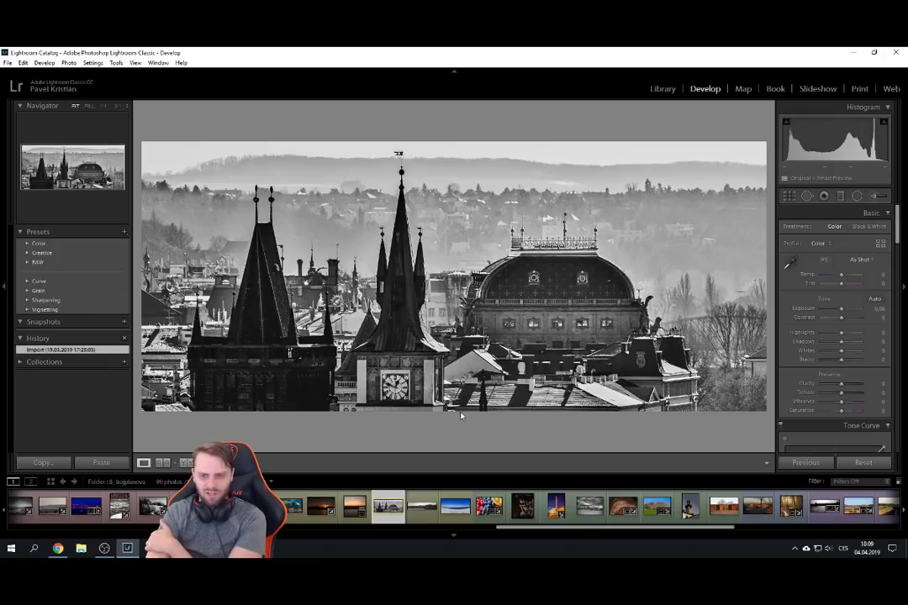
left_click(789, 197)
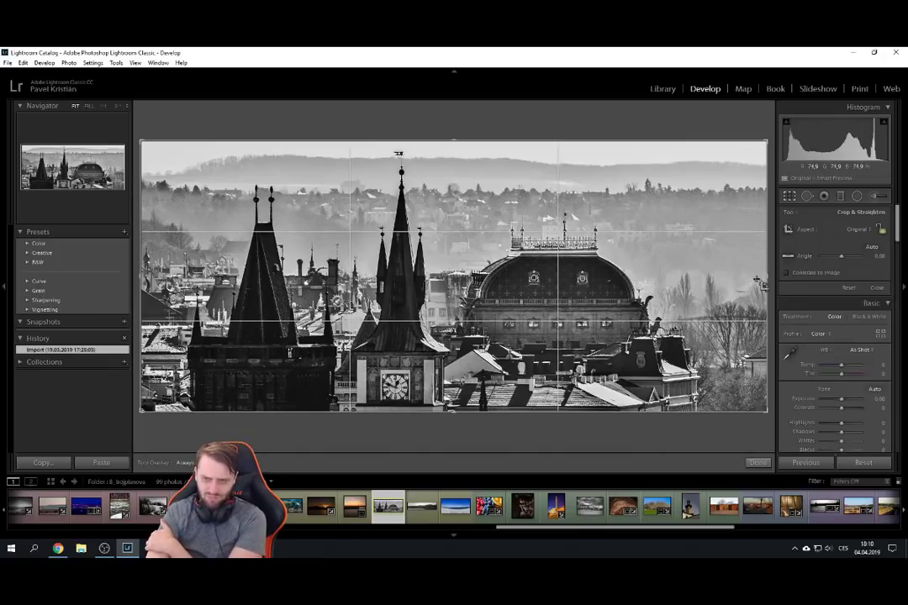
right_click(767, 286)
left_click(759, 244)
left_click_drag(766, 279, 750, 278)
left_click(790, 195)
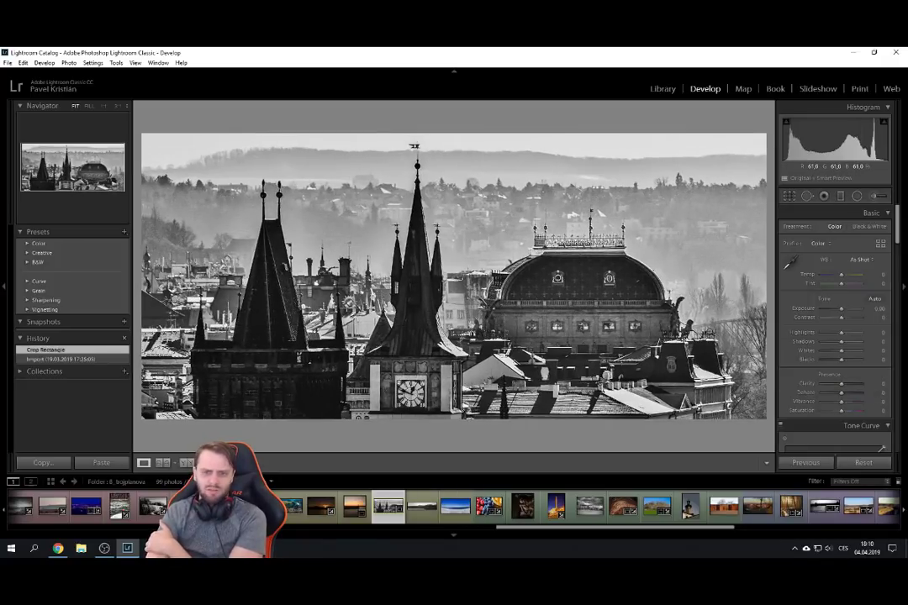
left_click(789, 197)
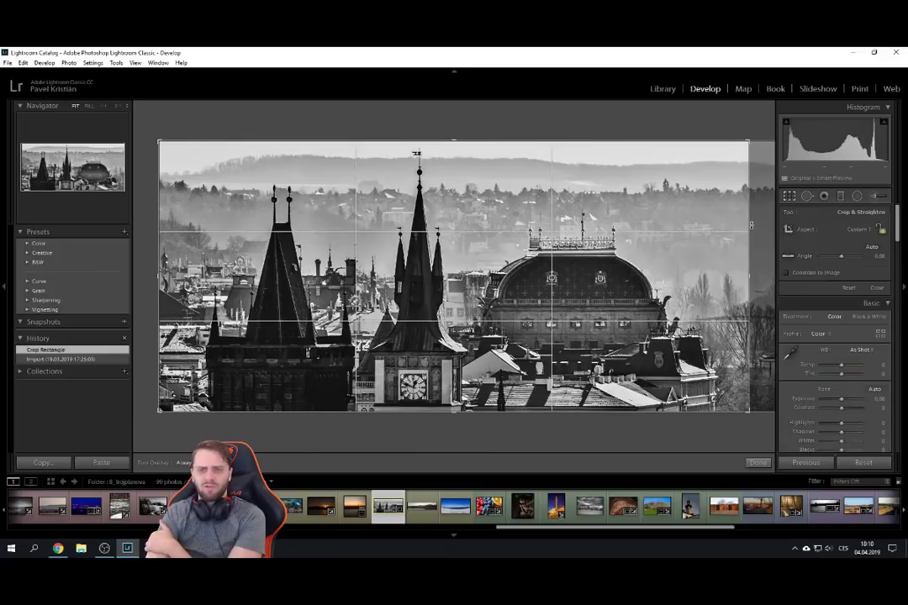
left_click_drag(750, 225, 774, 226)
left_click(789, 196)
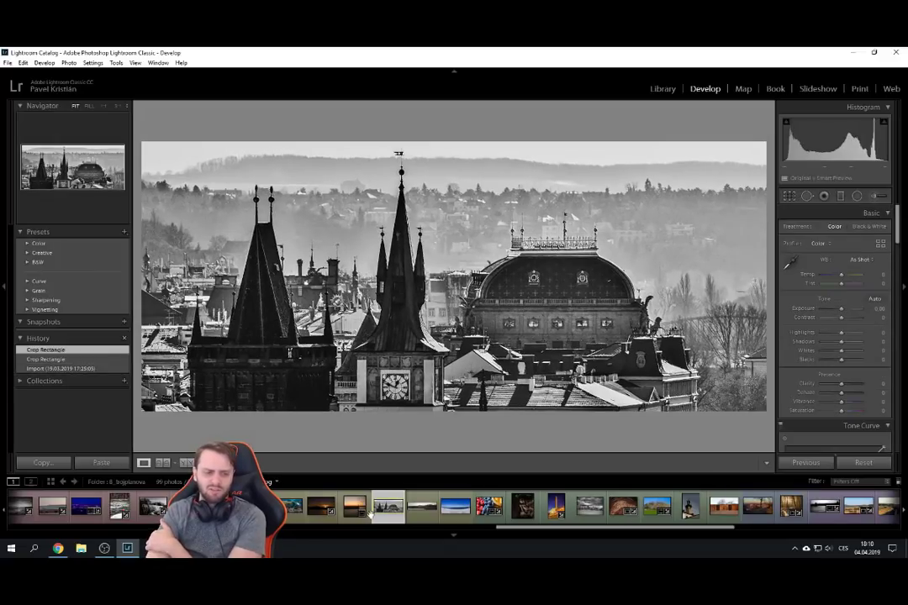
Open the river panorama with the chimney and moored boat hotel, and examine its rooftops, boats and far bank at close zoom.
left_click(423, 511)
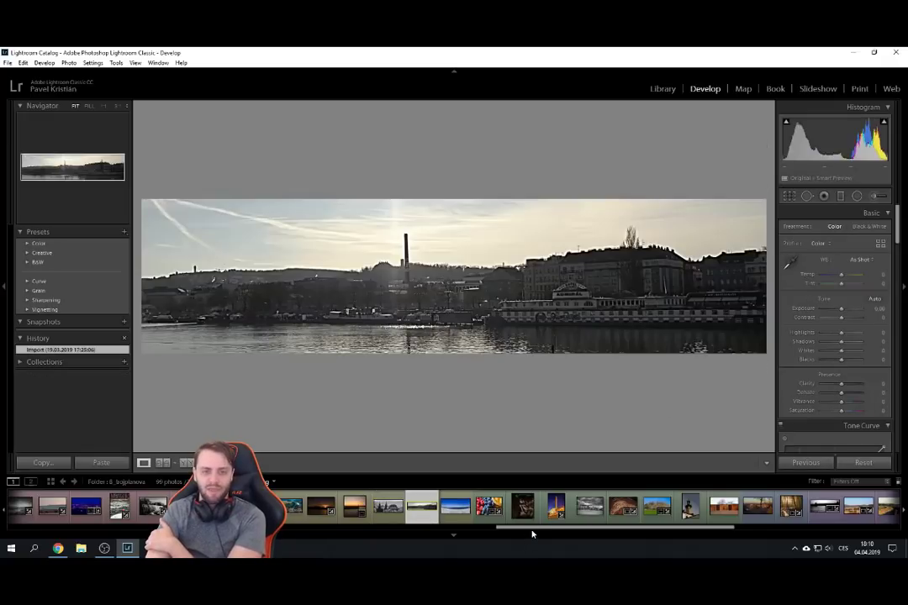
left_click_drag(553, 530, 589, 530)
left_click(424, 238)
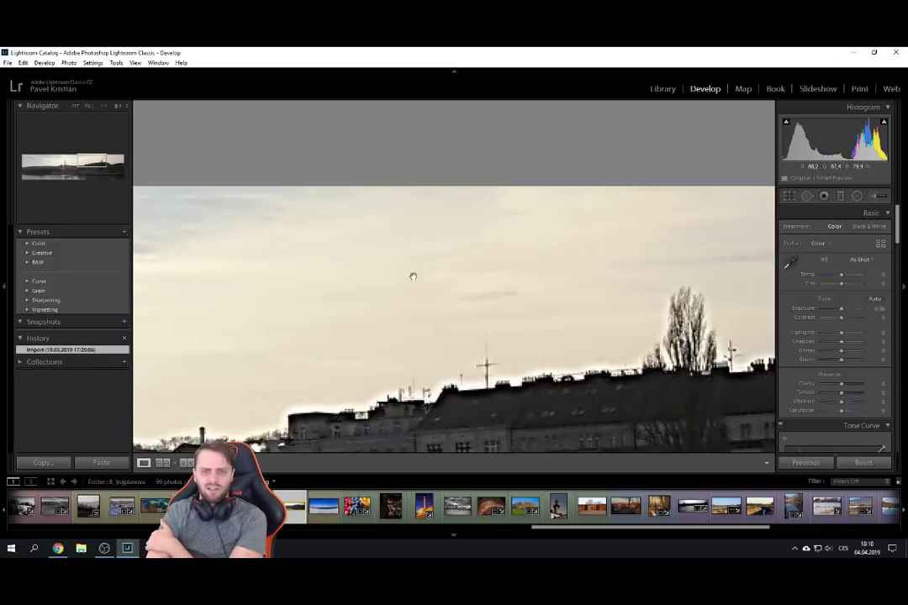
left_click_drag(473, 390, 350, 383)
left_click_drag(301, 398, 235, 380)
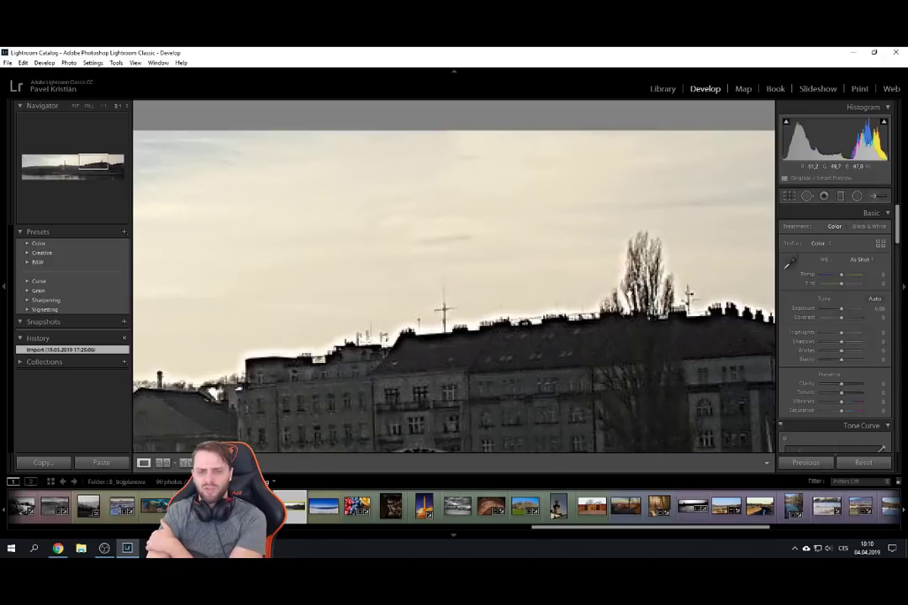
left_click(696, 282)
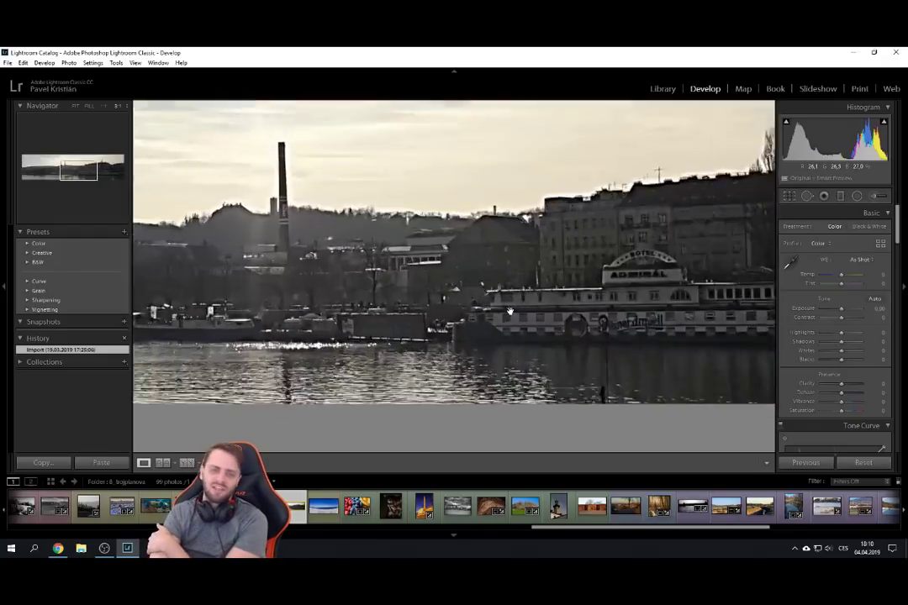
left_click(523, 349)
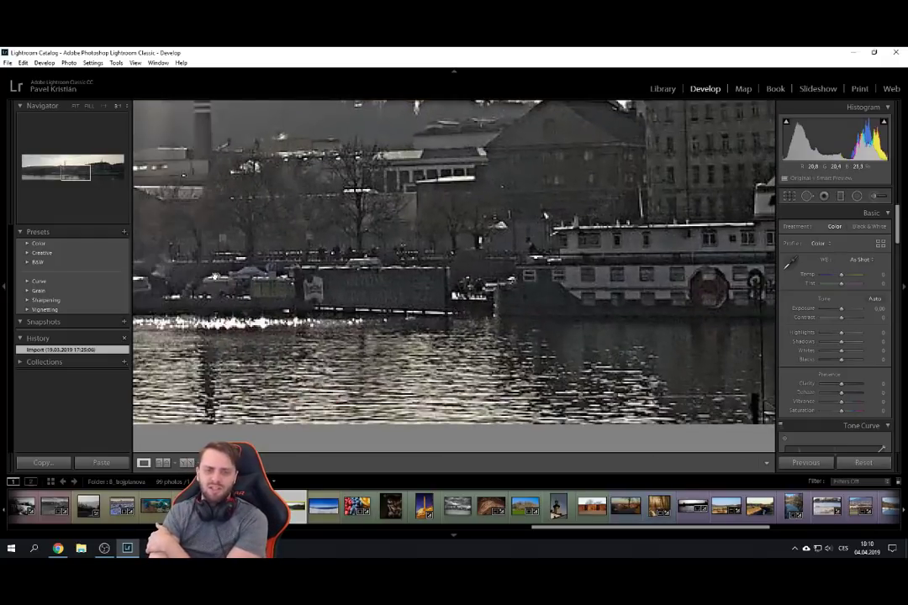
left_click_drag(214, 276, 531, 190)
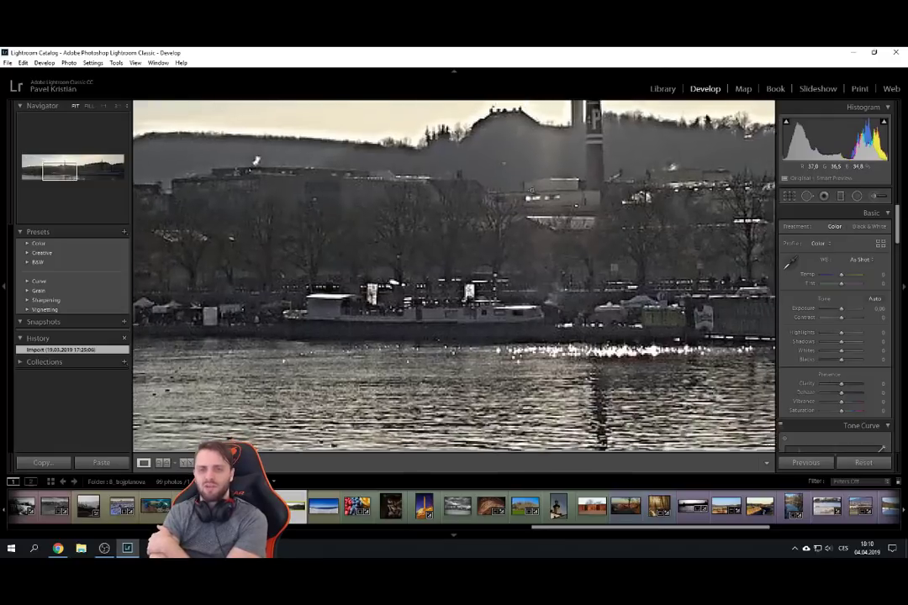
left_click(531, 190)
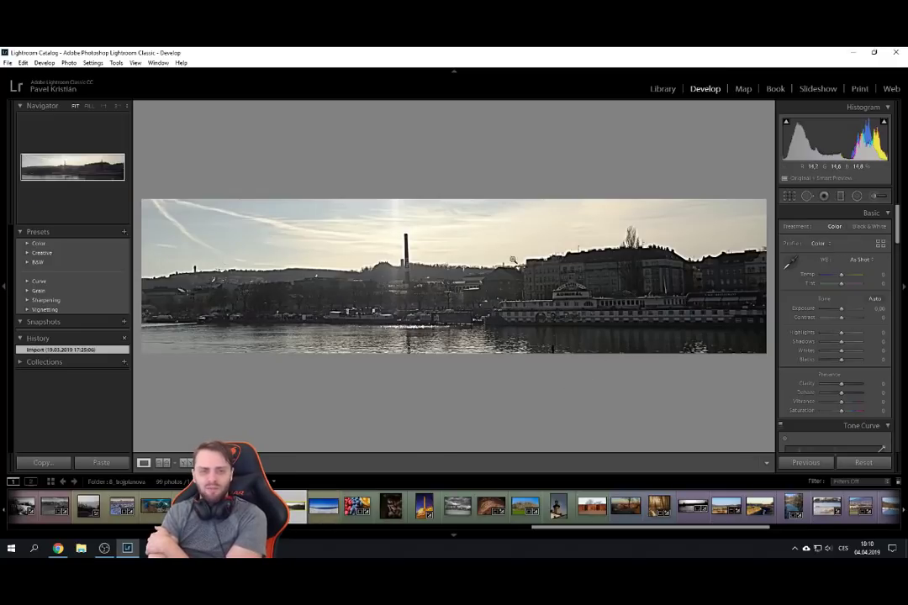
Open the snowy reservoir photo under the deep blue sky, and straighten its horizon by -0.18 degrees.
left_click(321, 520)
left_click_drag(537, 529, 558, 530)
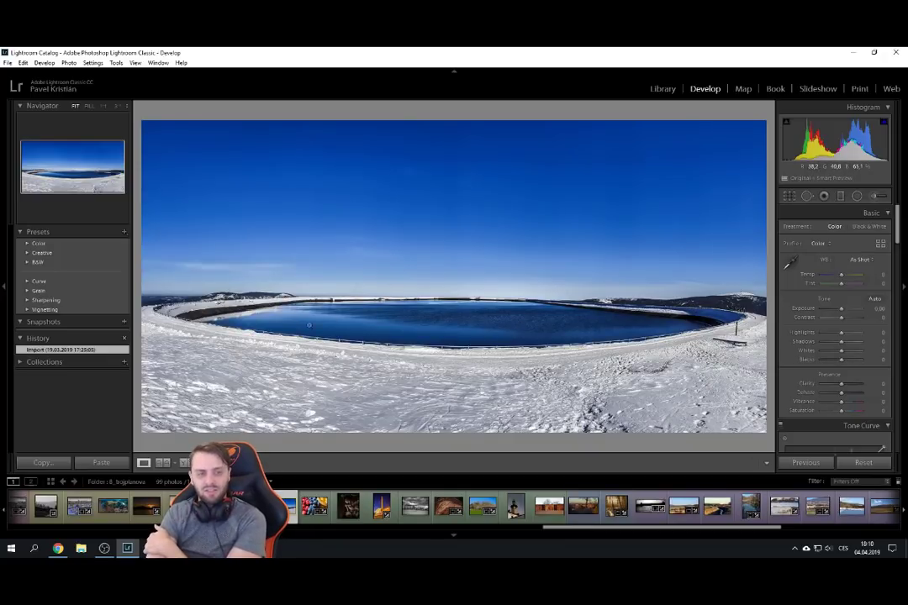
left_click(789, 196)
left_click_drag(765, 117, 771, 115)
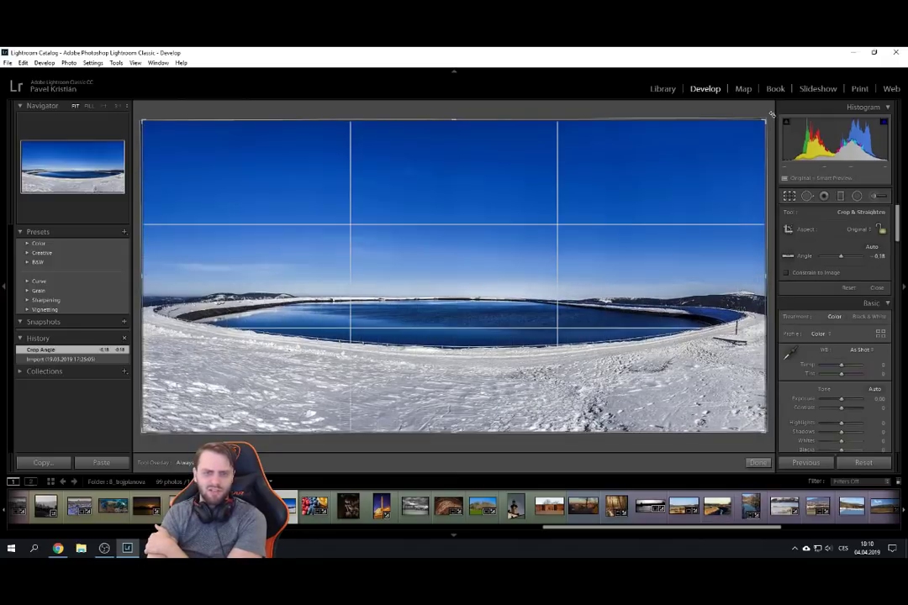
key("Return")
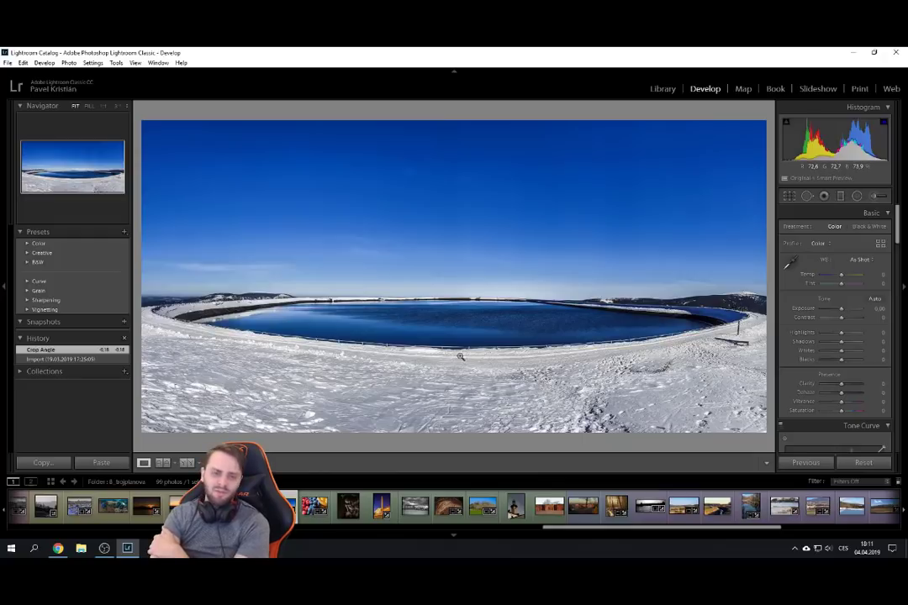
Try cropping the snowy foreground off the reservoir photo, and restore its imported state.
left_click(789, 196)
left_click_drag(454, 431, 481, 397)
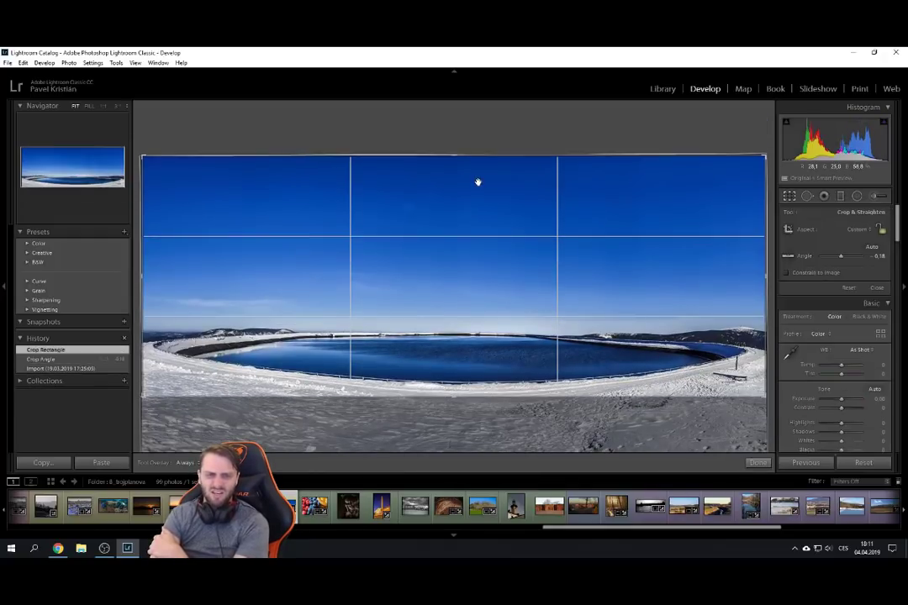
key("Return")
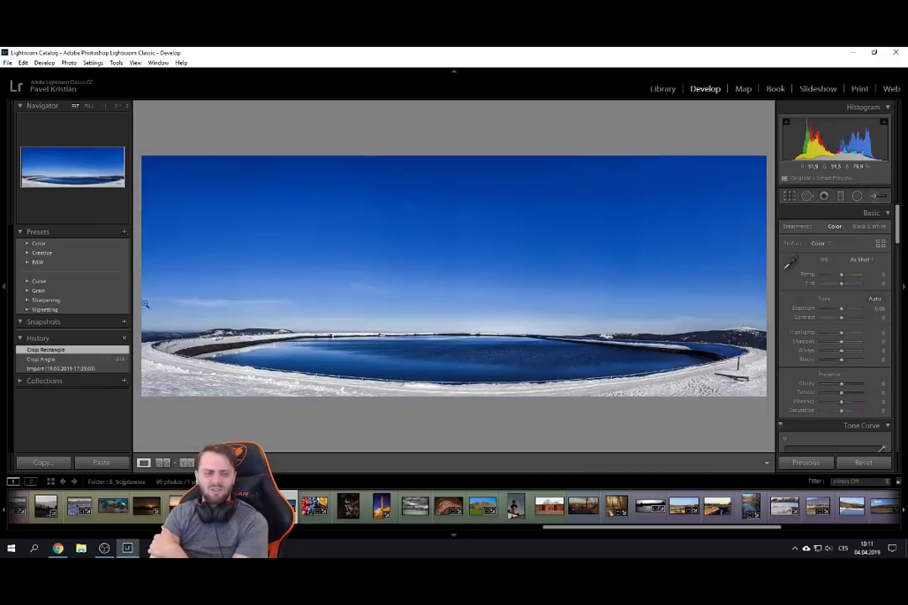
left_click(63, 368)
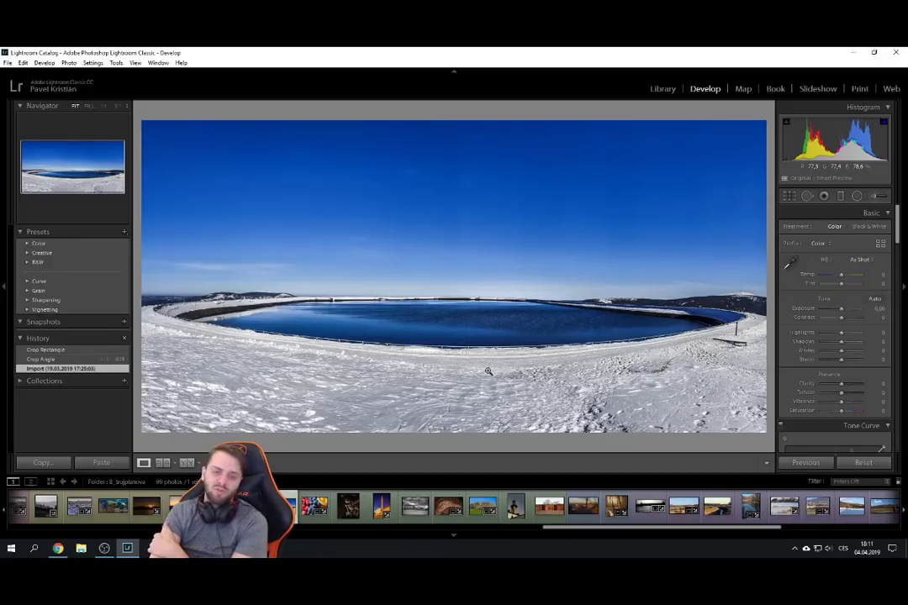
Open the berries and pancakes photo, and compare its imported state with the final Saturation edit in the history.
left_click(314, 505)
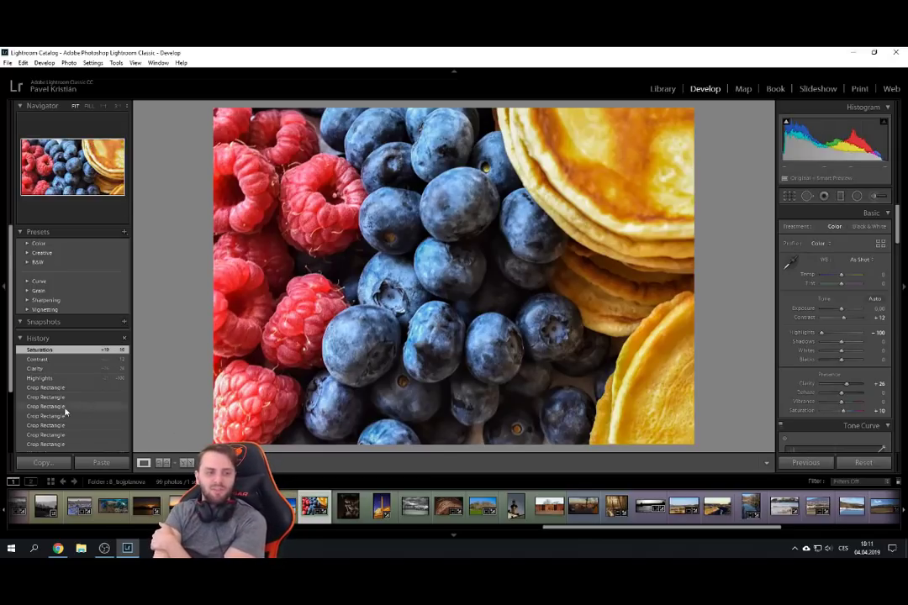
scroll(71, 420, "down", 3)
left_click(99, 432)
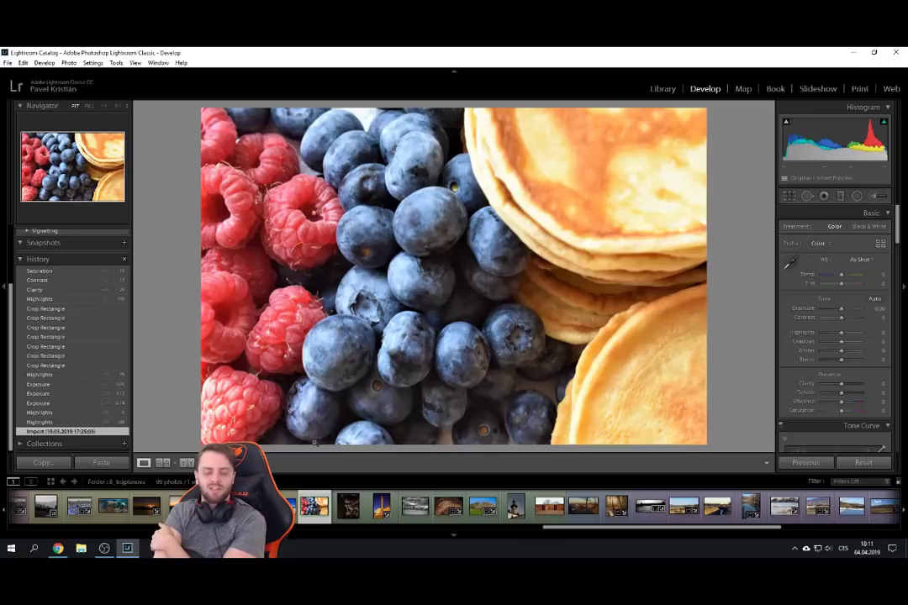
left_click(62, 271)
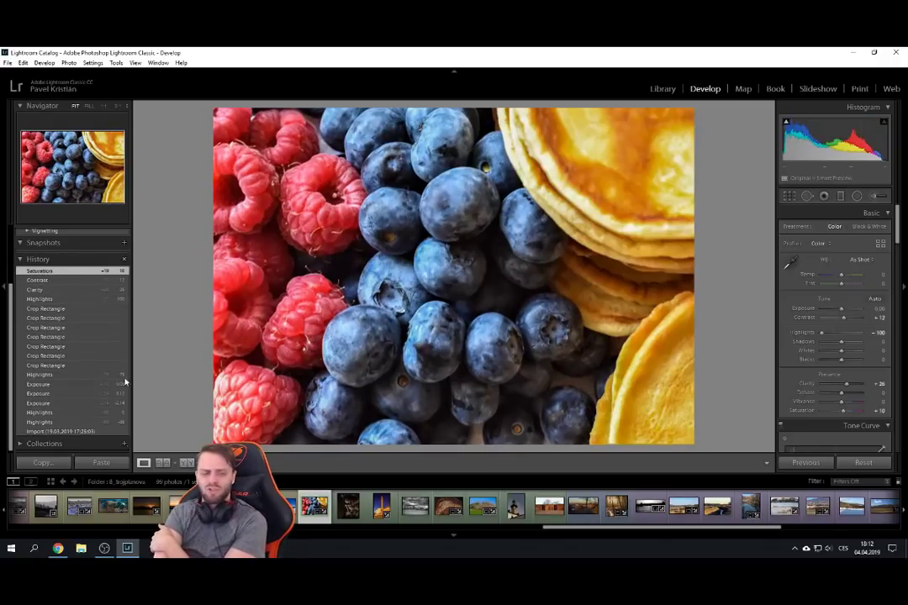
left_click(84, 432)
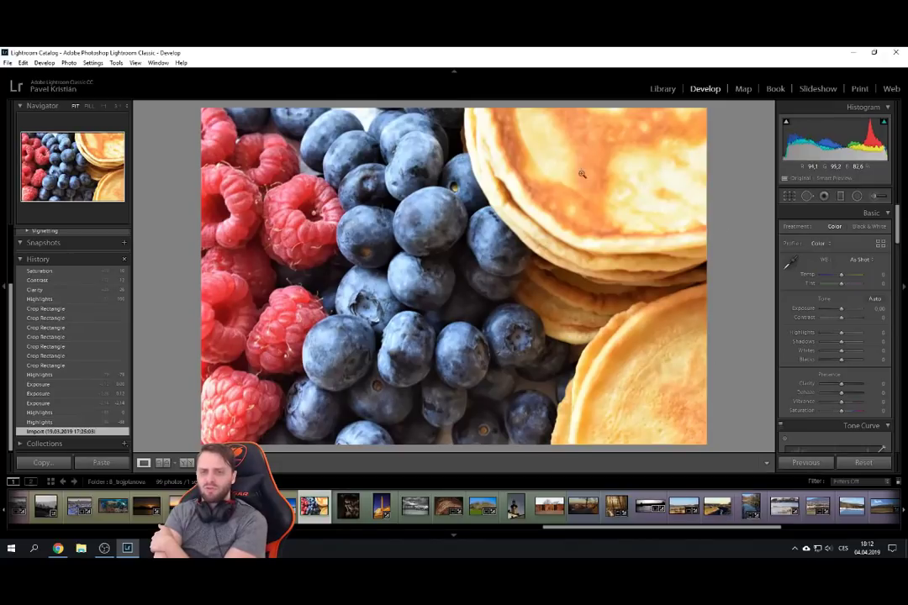
left_click(66, 271)
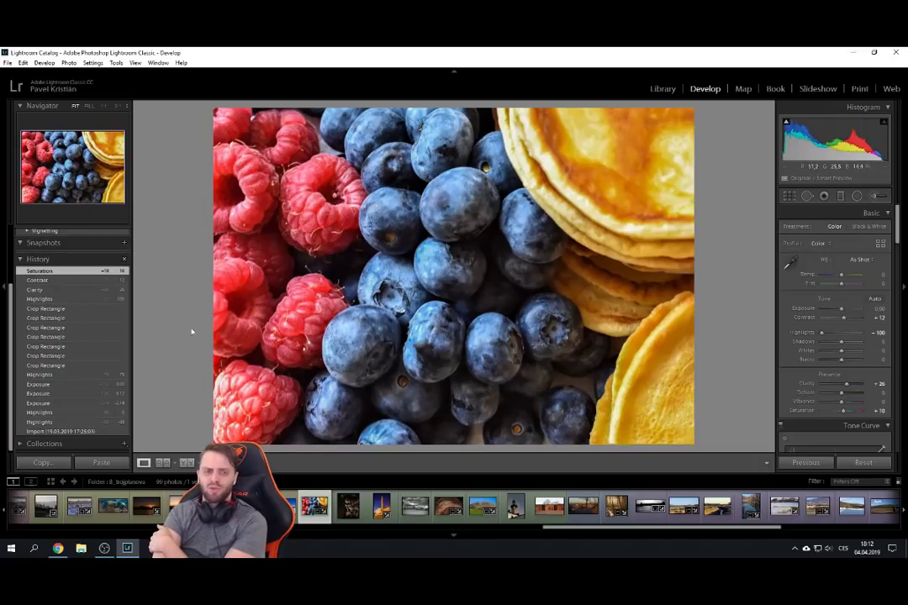
Recheck the berries photo's imported state against its Saturation edit, and open the dark figure photo with snail shells.
left_click(84, 431)
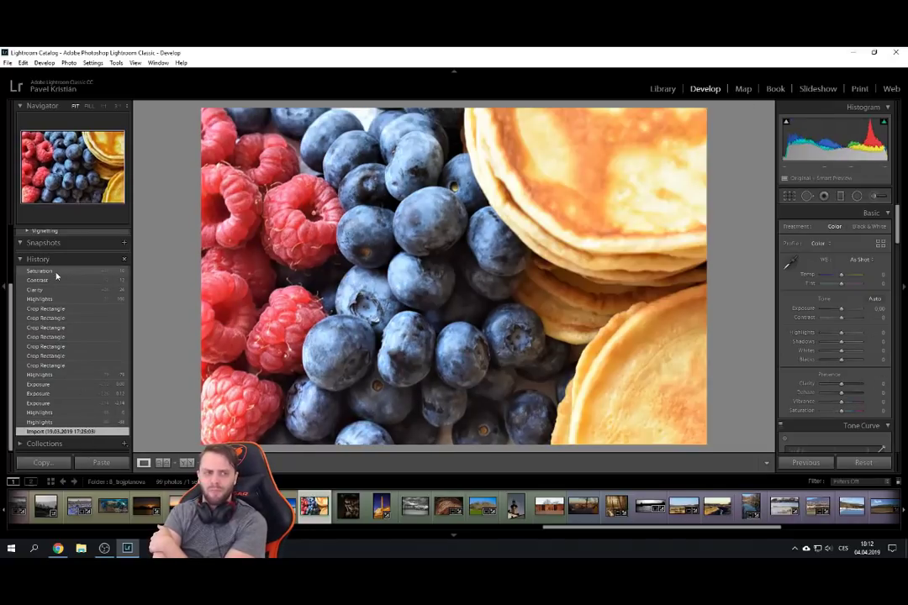
left_click(56, 271)
left_click(351, 520)
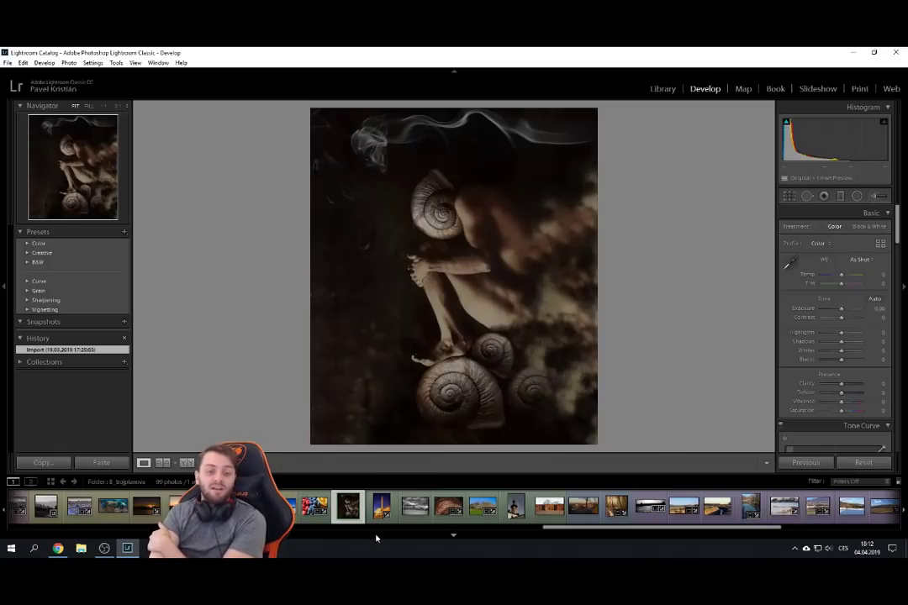
Open the night photo of the illuminated column, and compare its imported state with the final Highlights edit in the history.
left_click_drag(565, 535, 608, 531)
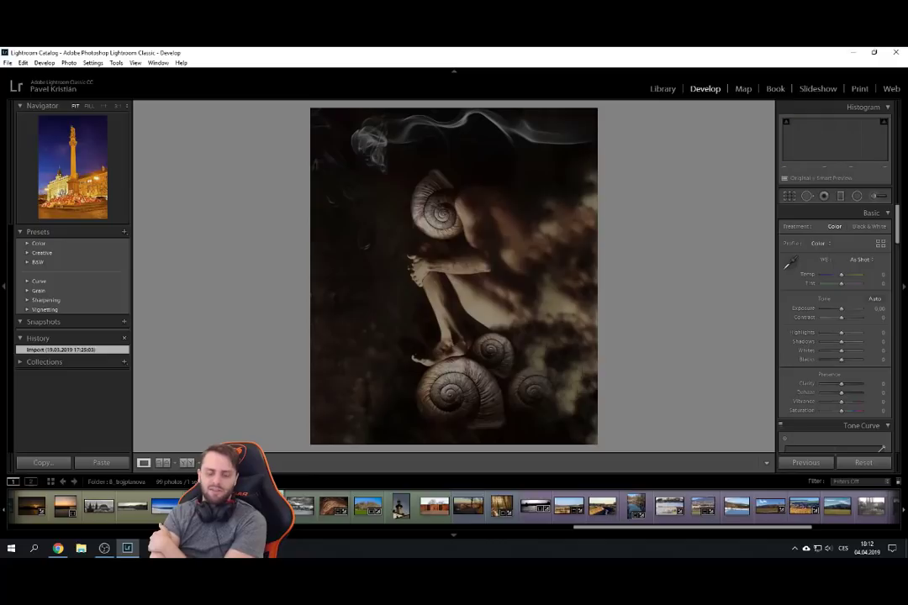
left_click(400, 506)
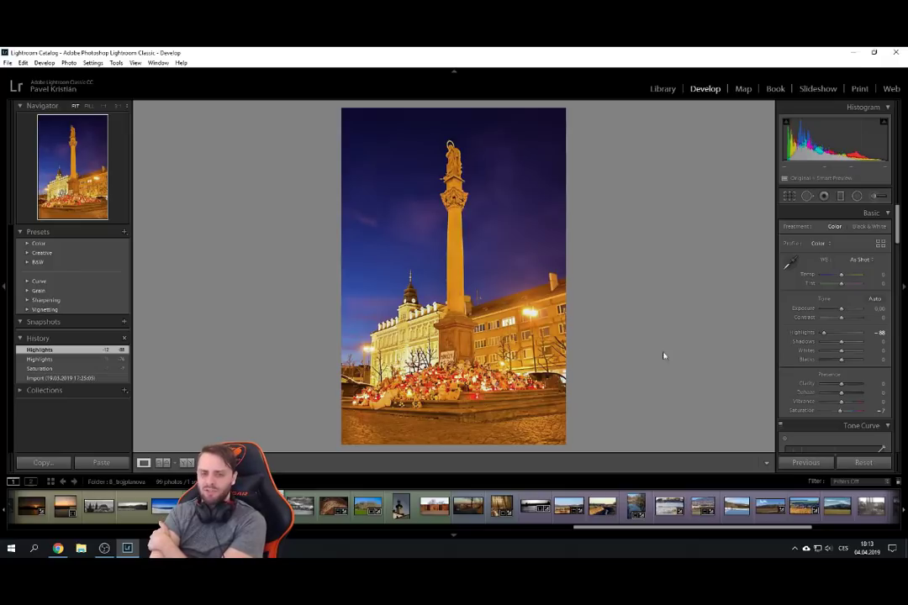
left_click(72, 377)
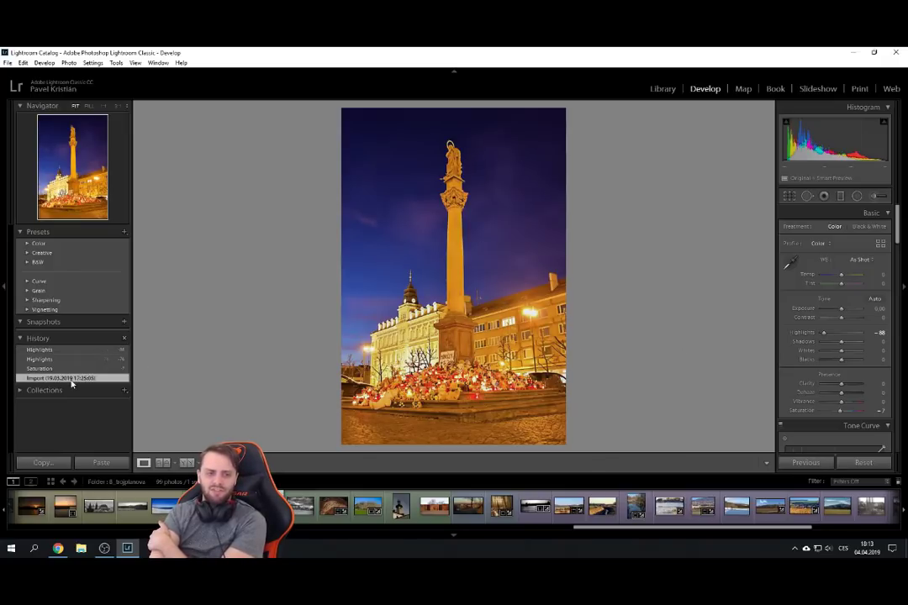
left_click(76, 349)
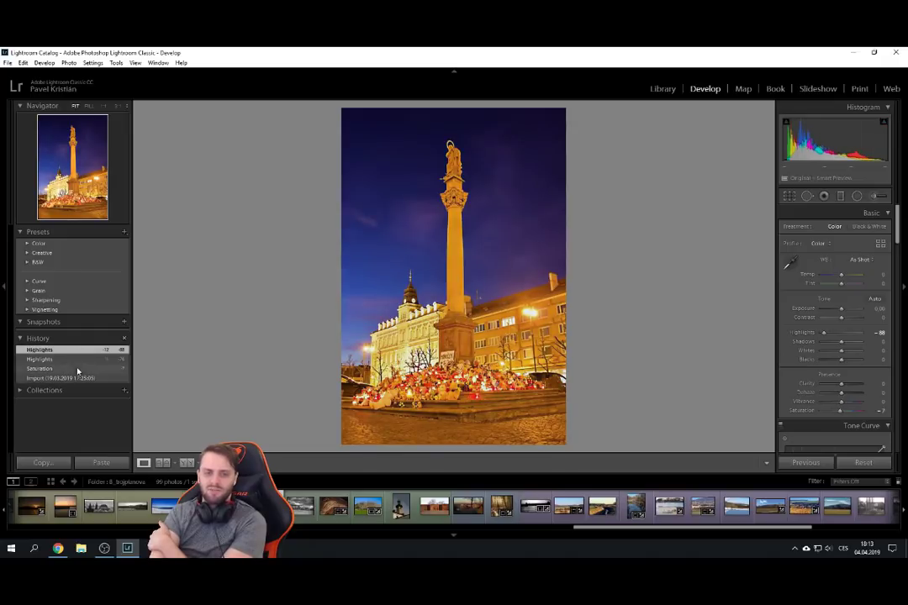
left_click(80, 378)
left_click(74, 349)
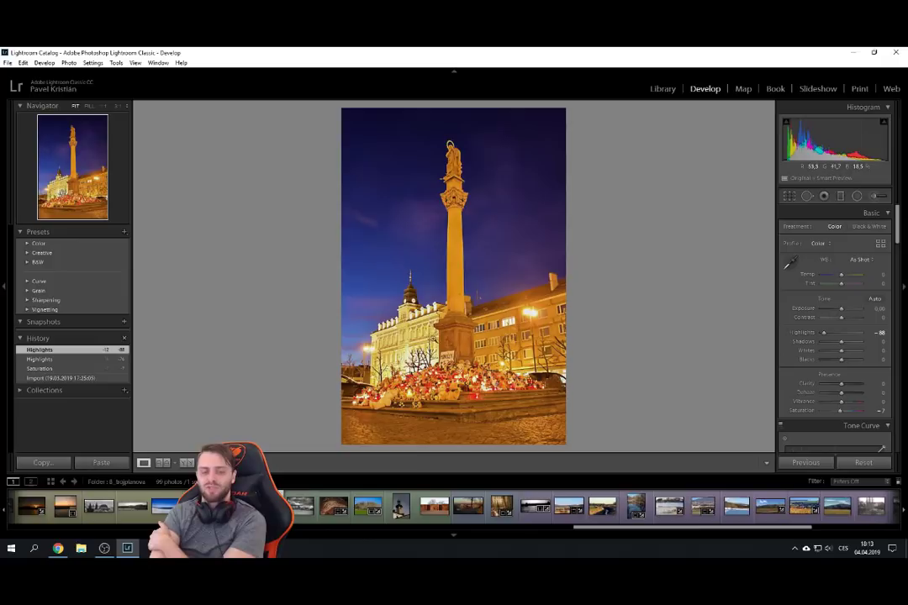
Open the black-and-white photo of the field and church, and examine the bare trees at close zoom.
left_click(311, 522)
left_click_drag(590, 531, 606, 531)
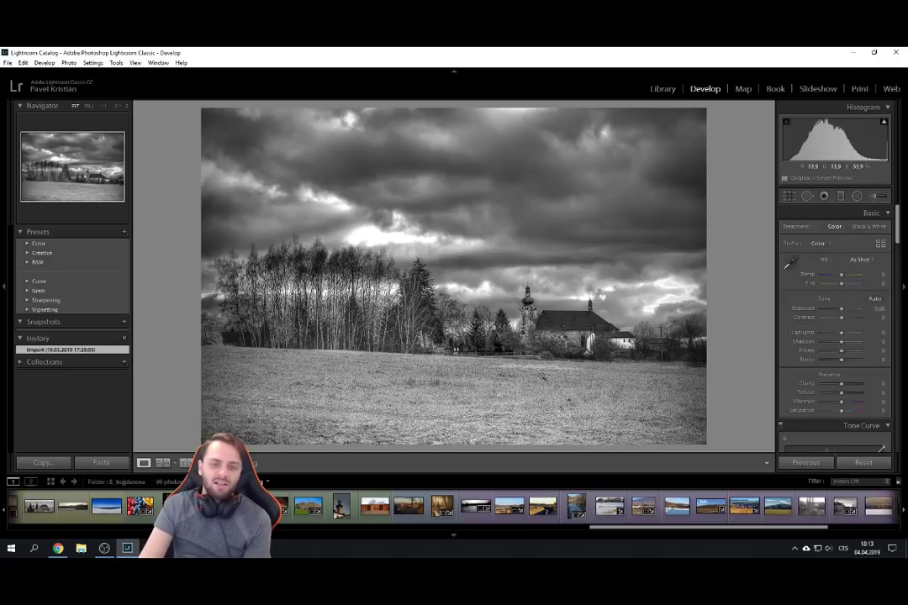
left_click(317, 247)
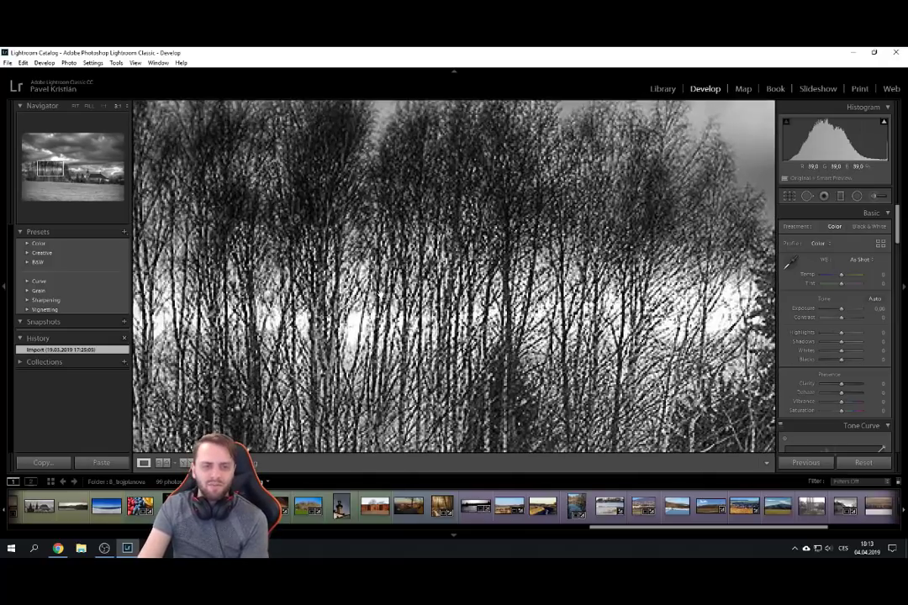
left_click_drag(290, 266, 740, 238)
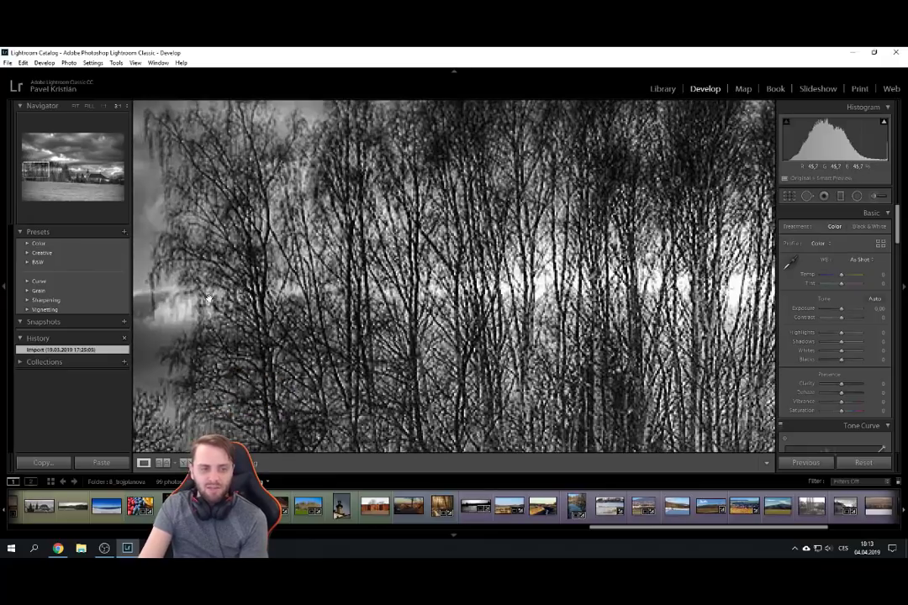
left_click_drag(309, 296, 168, 283)
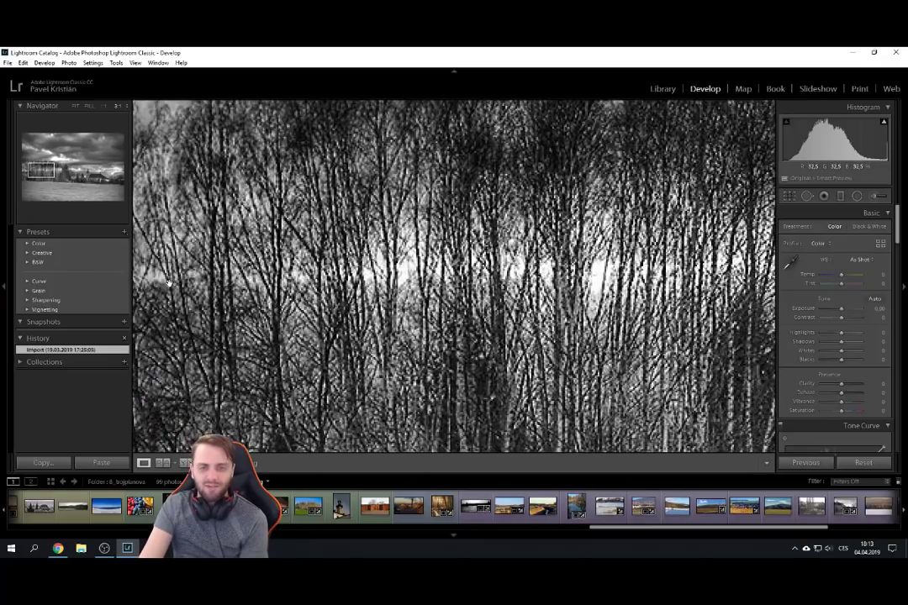
left_click_drag(513, 240, 363, 232)
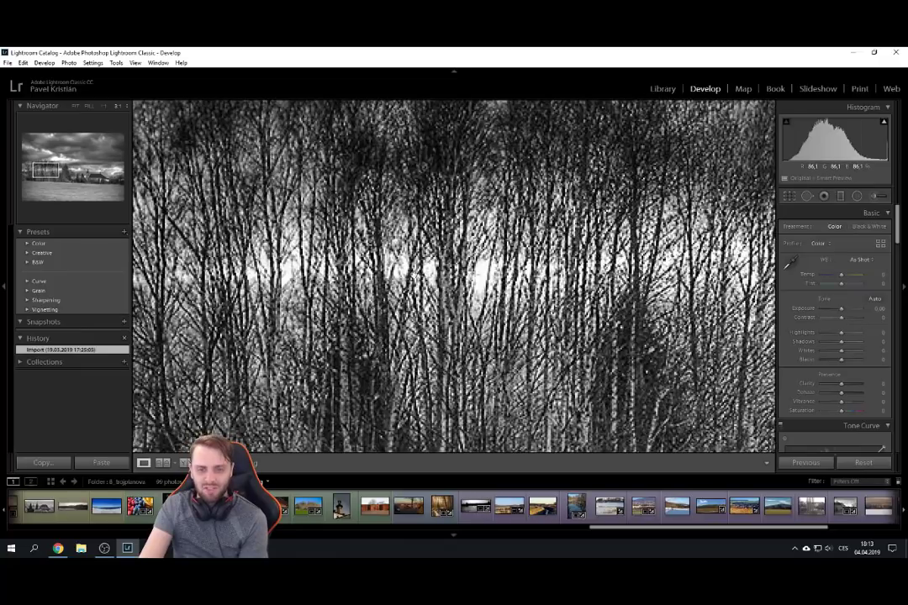
left_click(480, 267)
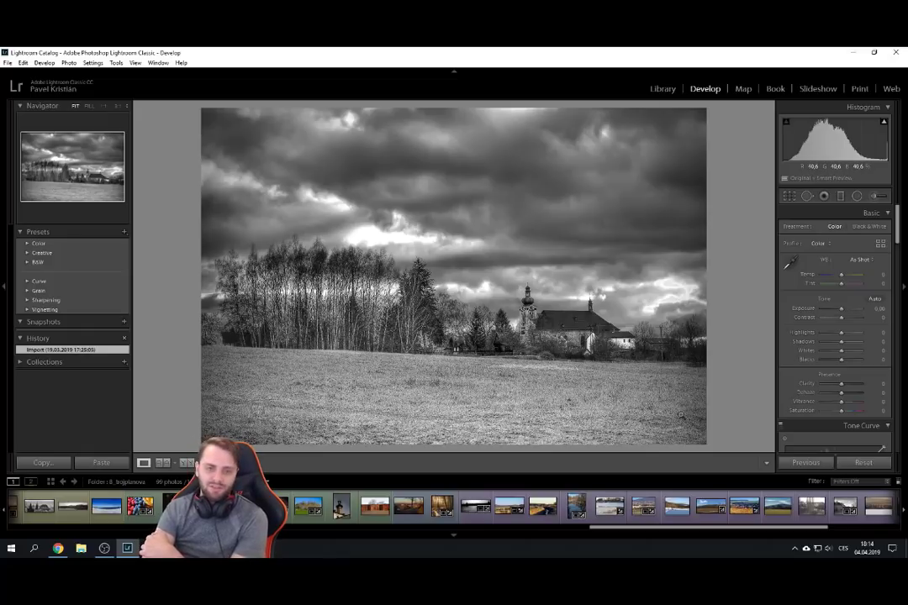
Open the cut wood close-up, and compare its imported state with the final Crop Rectangle edit in the history.
left_click(283, 525)
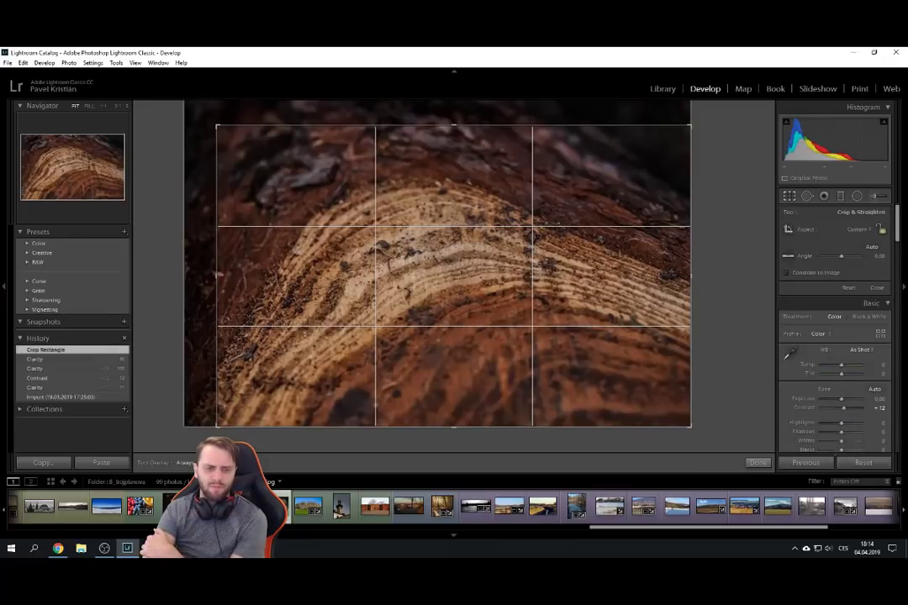
left_click(75, 397)
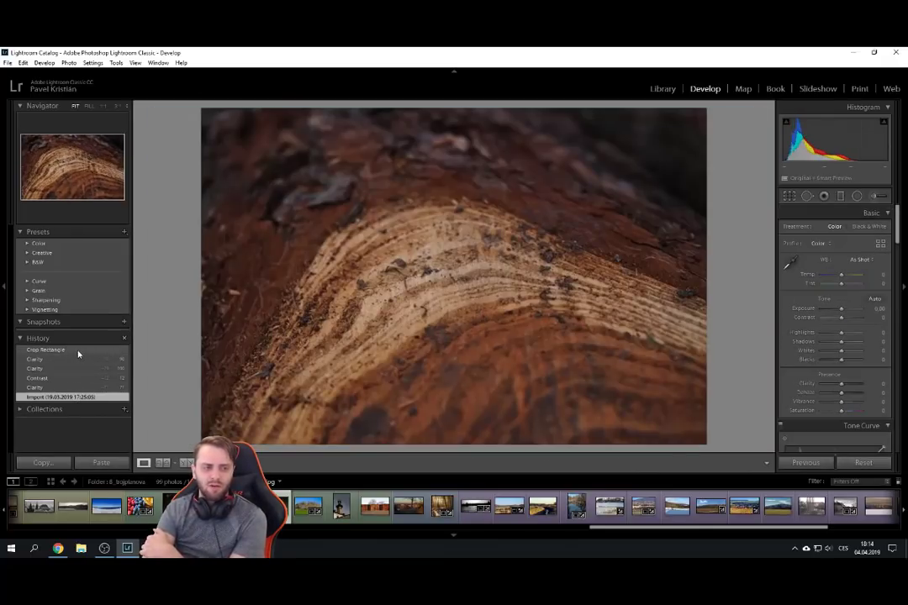
left_click(77, 354)
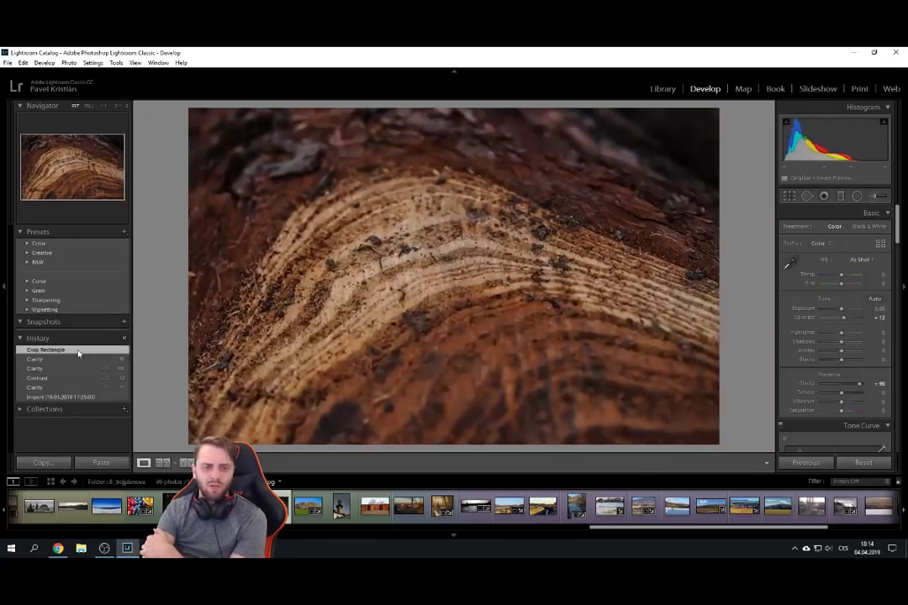
left_click(87, 396)
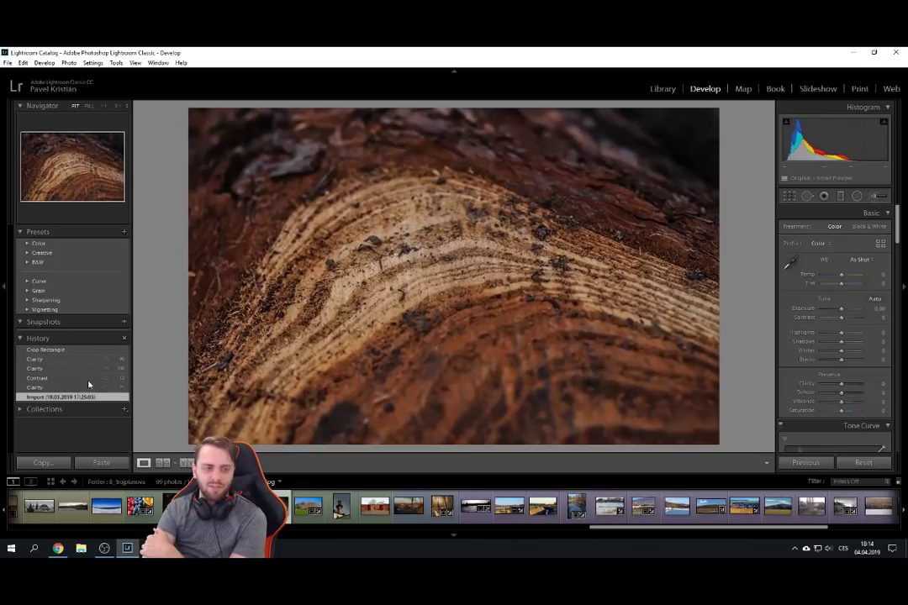
left_click(76, 350)
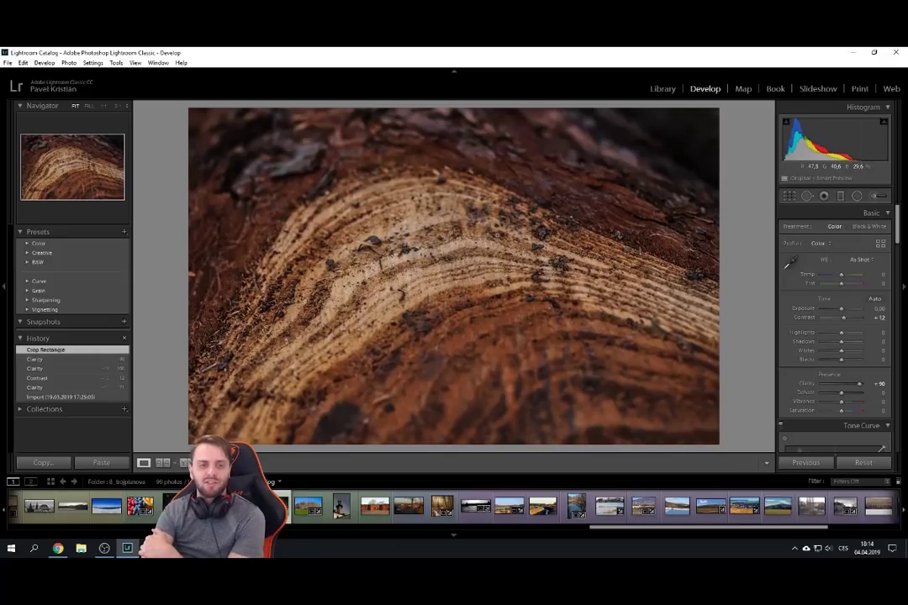
left_click(97, 400)
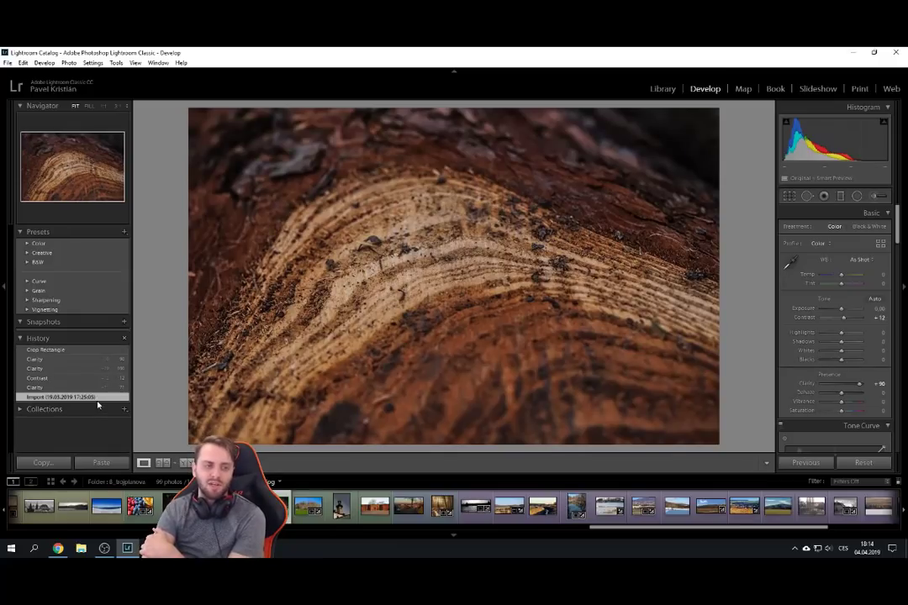
left_click(92, 349)
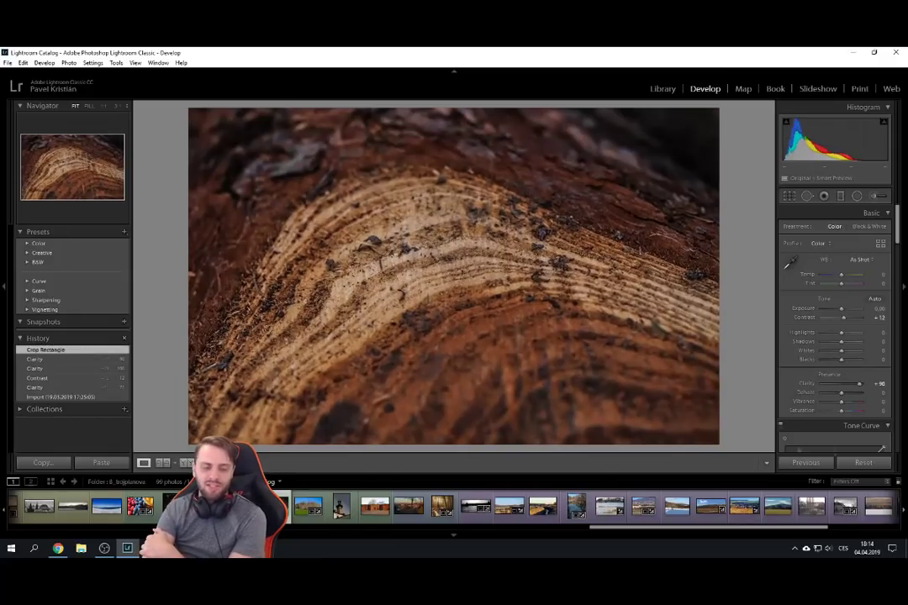
Open the rock pile photo under the blue sky, and compare its imported state with the final Clarity edit.
left_click(318, 521)
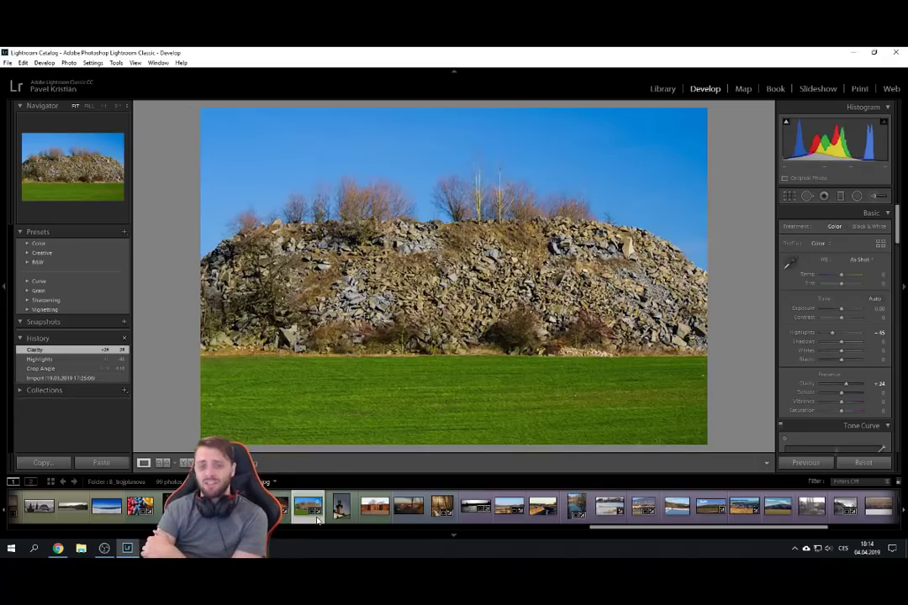
left_click(70, 379)
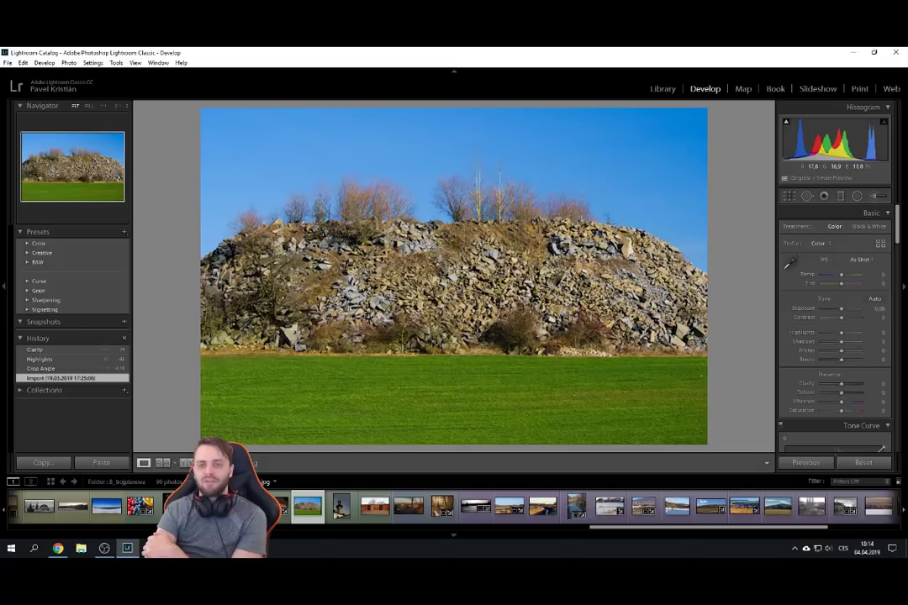
left_click(42, 350)
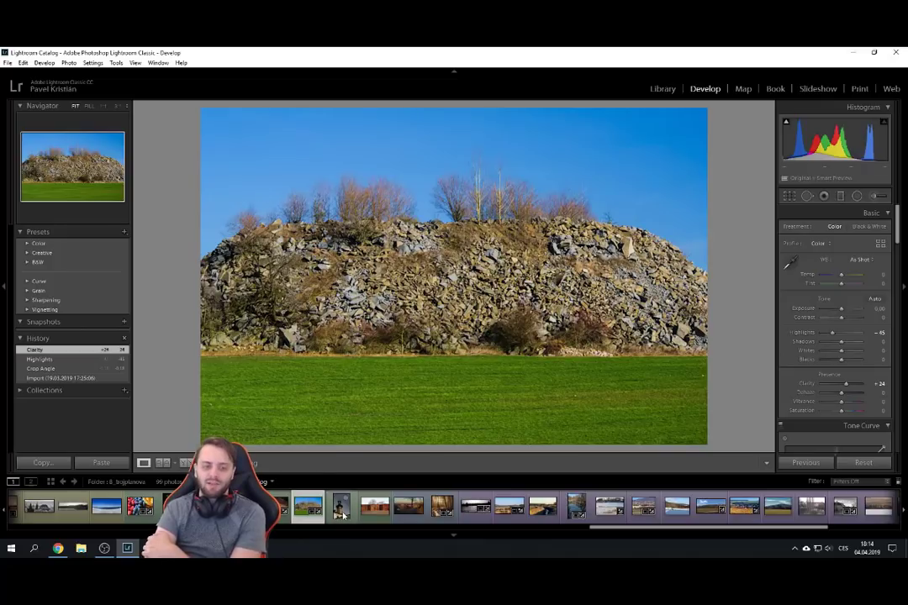
Open the clock tower photo, compare its Crop Angle edit with the original, and return to the imported state.
key("Right")
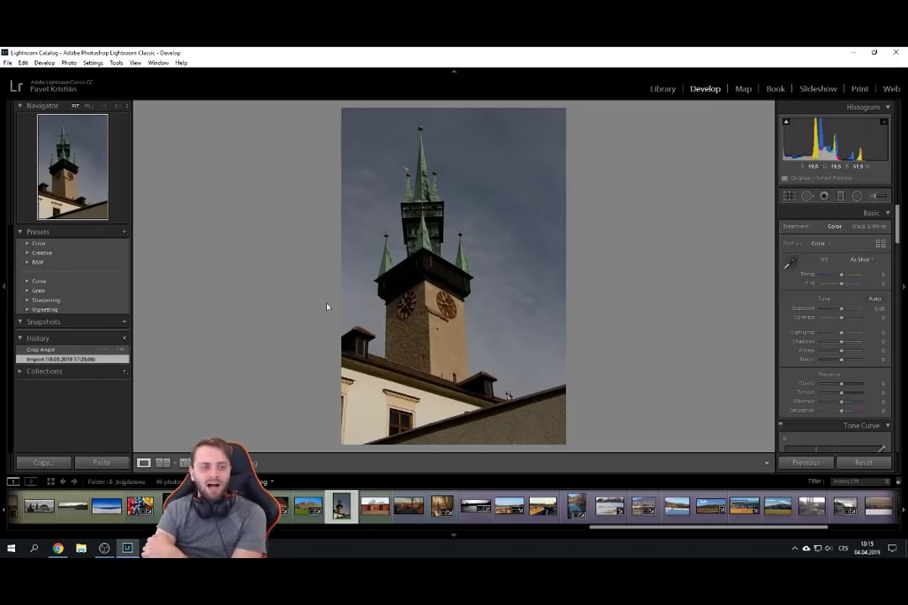
left_click(90, 350)
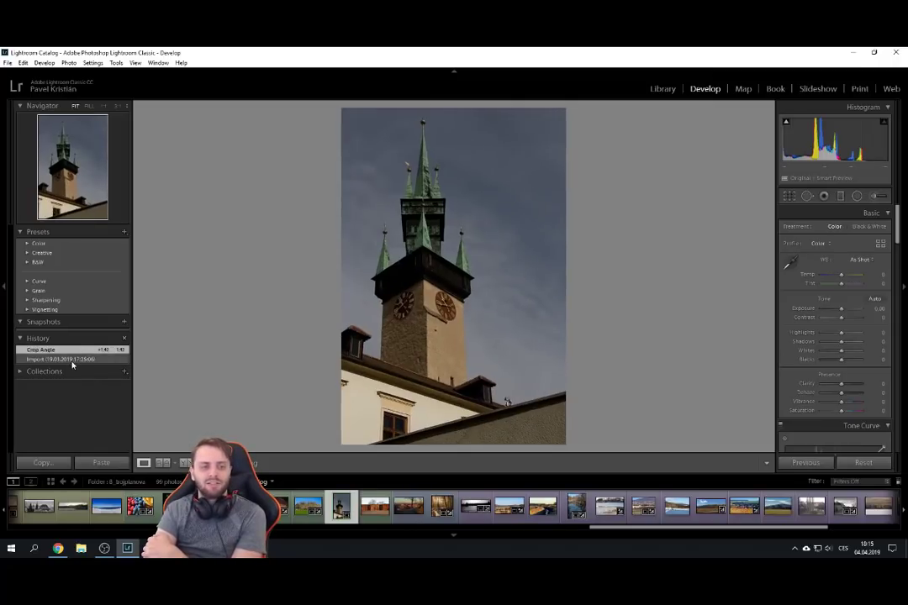
left_click(71, 360)
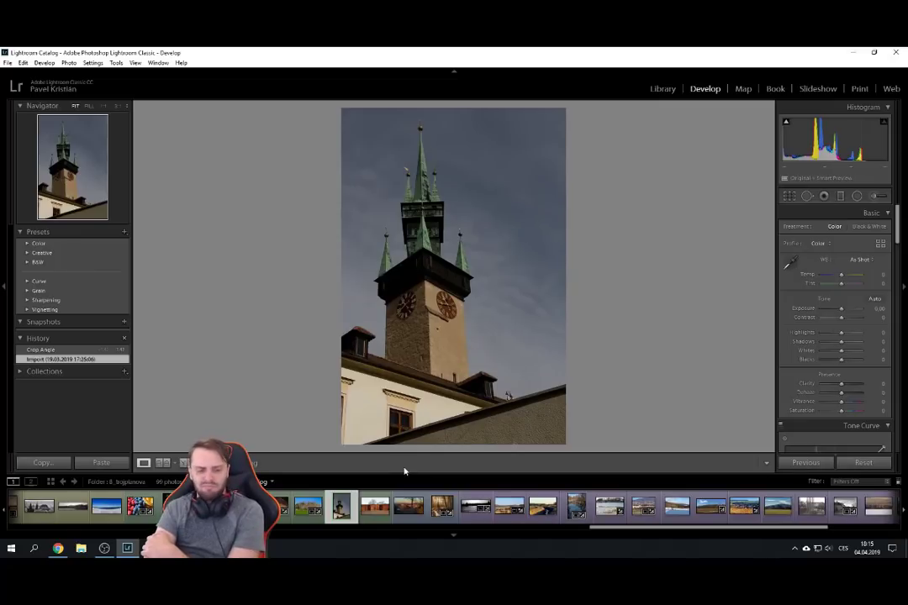
Open the brick pallet wall photo, try cropping off the upper sky, and extend the frame back to its full height.
left_click(375, 517)
left_click_drag(600, 530, 711, 531)
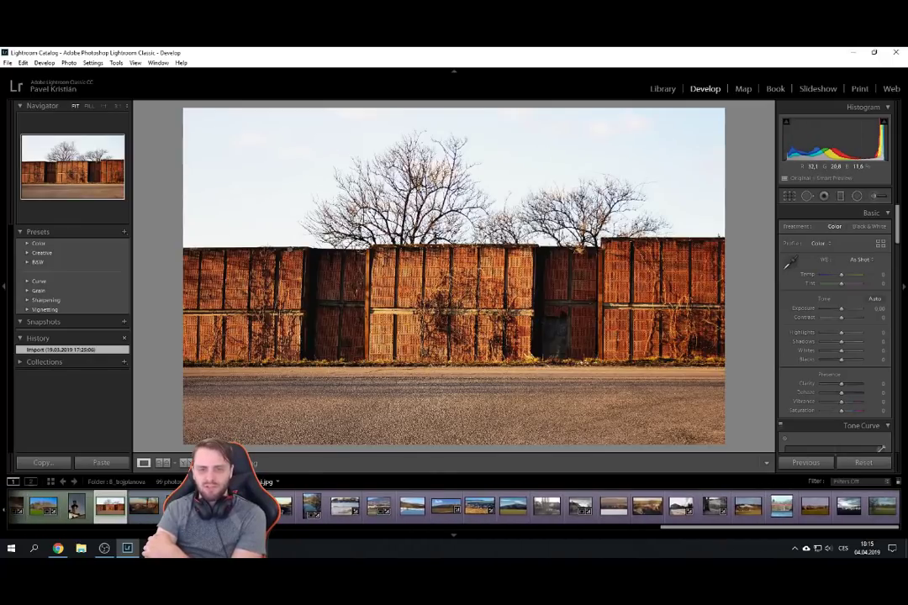
left_click(788, 196)
left_click_drag(458, 108, 468, 144)
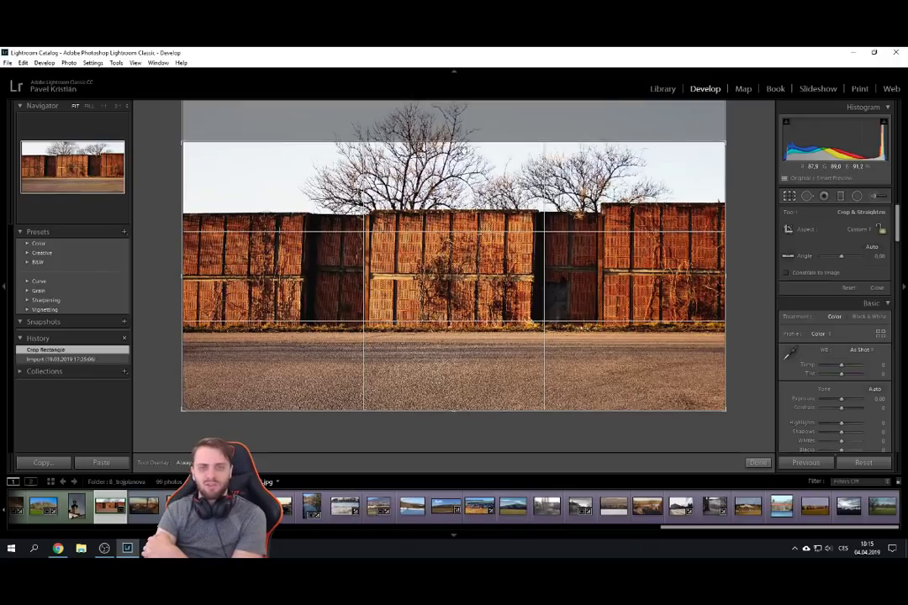
left_click_drag(464, 143, 465, 107)
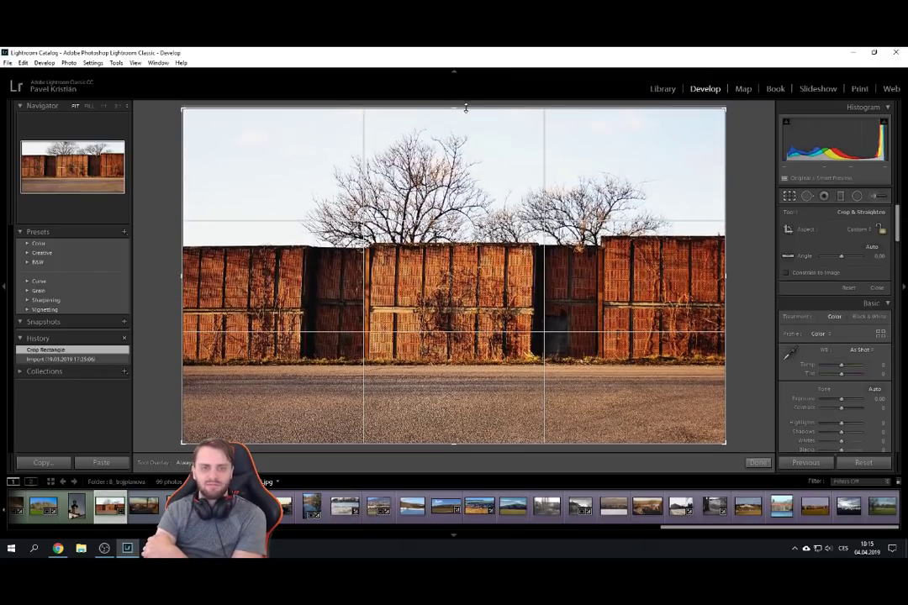
key("Return")
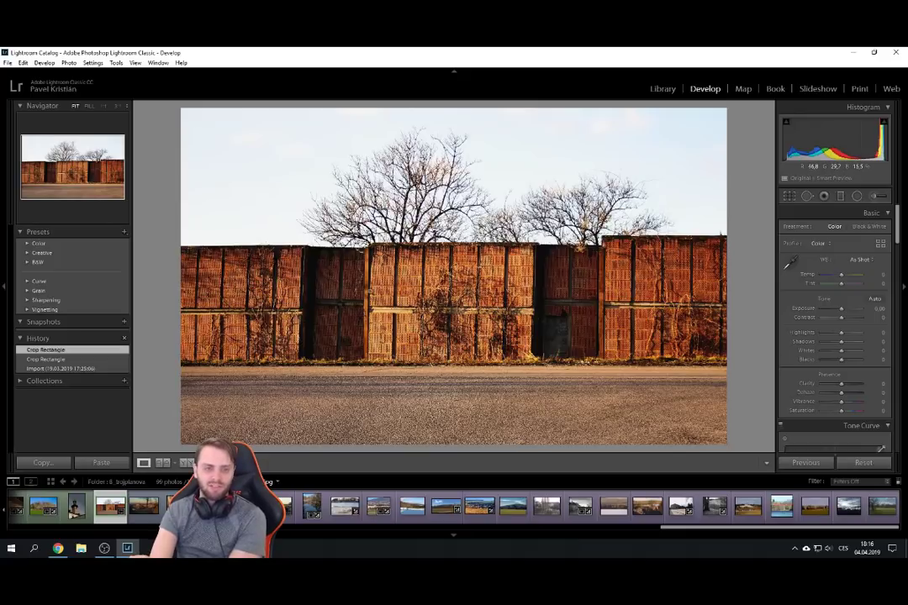
Open the sunset town view with the bench, and compare its latest Crop Rectangle edit with the imported state.
key("Right")
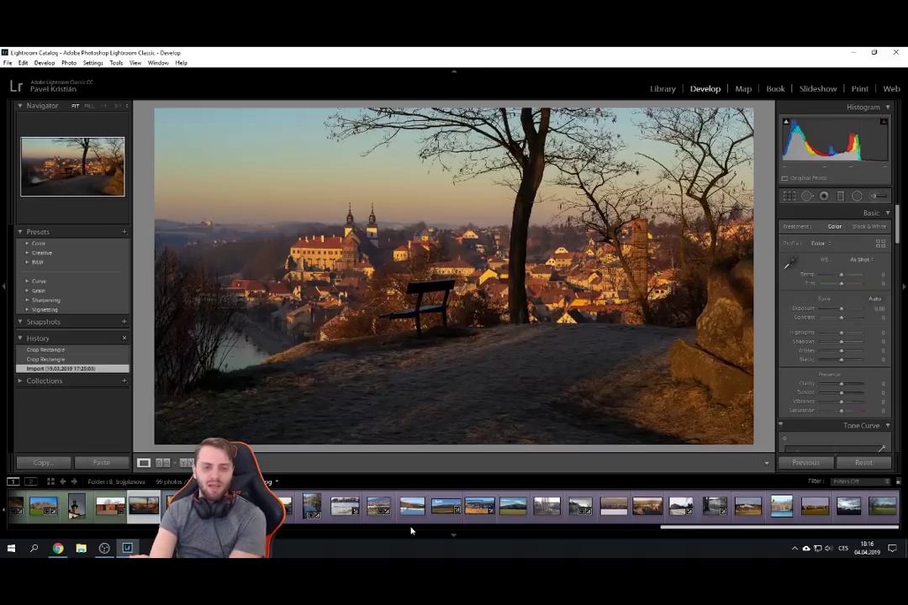
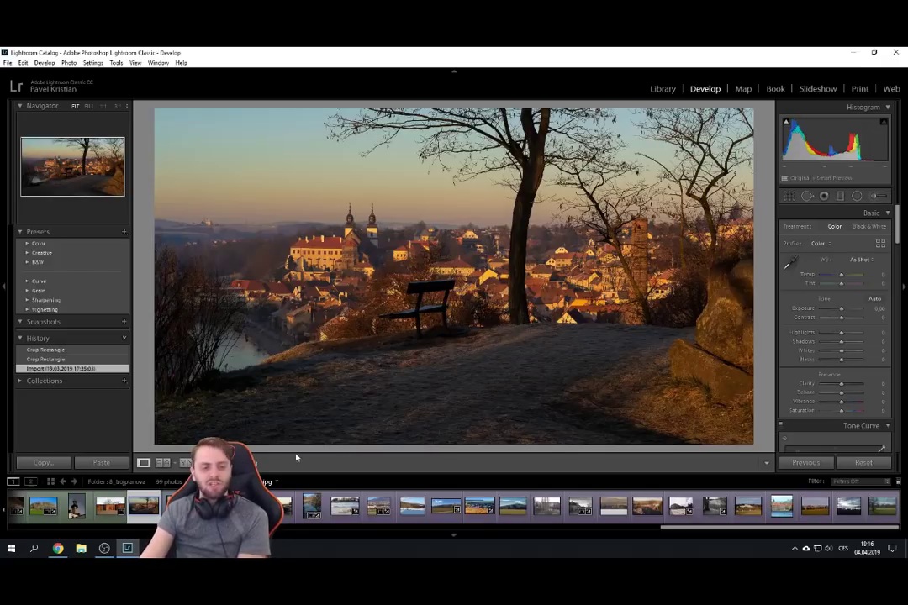
key("Right")
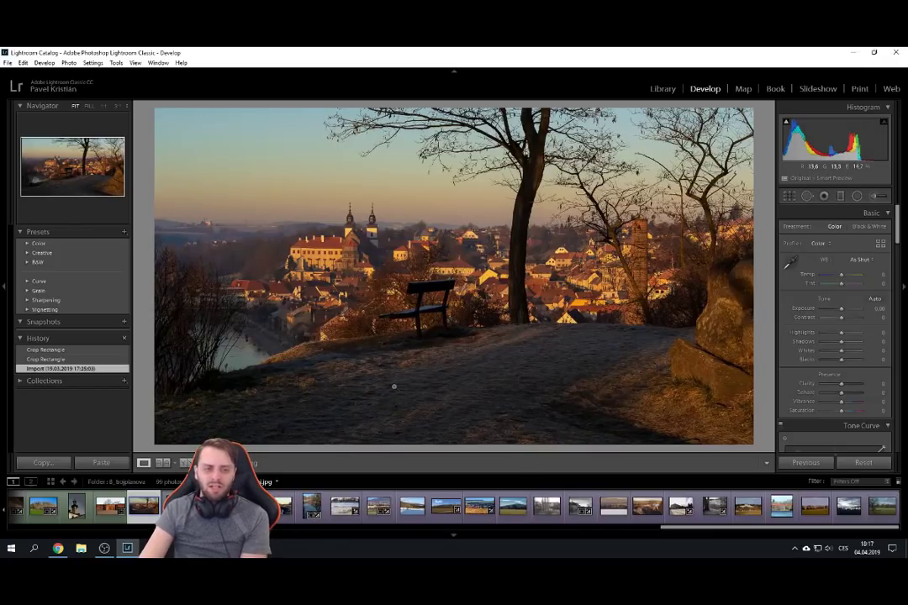
left_click(49, 350)
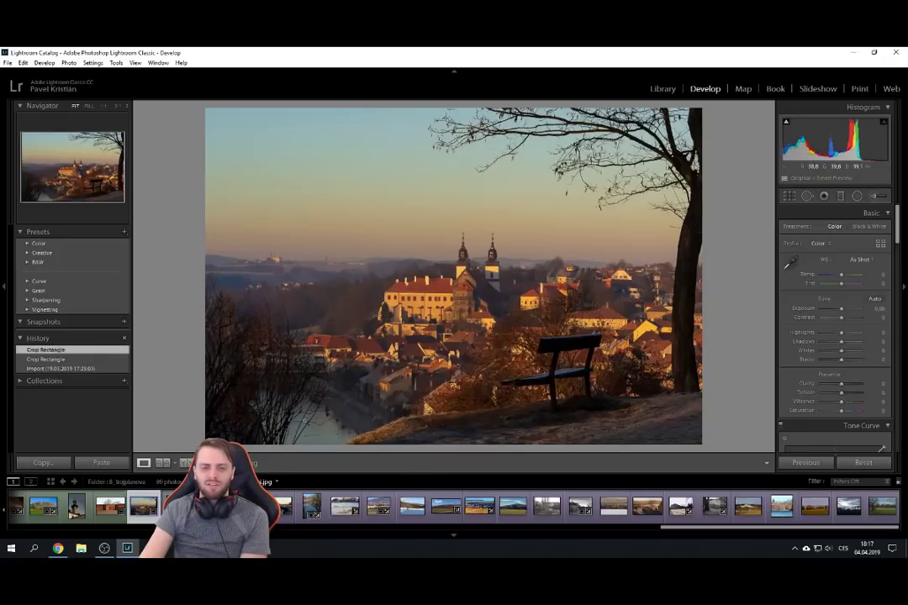
left_click(93, 369)
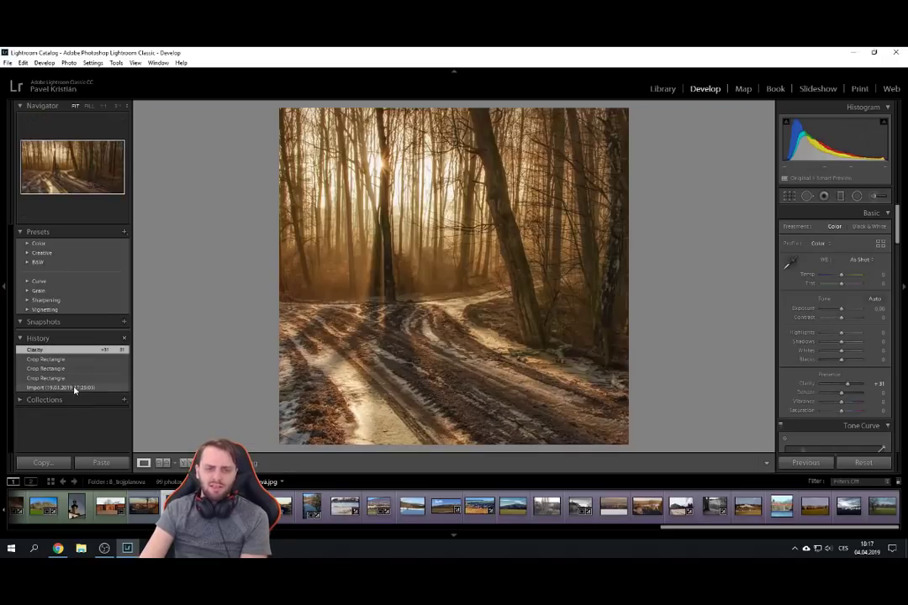
Compare the sunlit forest track photo's imported state with each Crop Rectangle edit and the final Clarity edit.
left_click(105, 389)
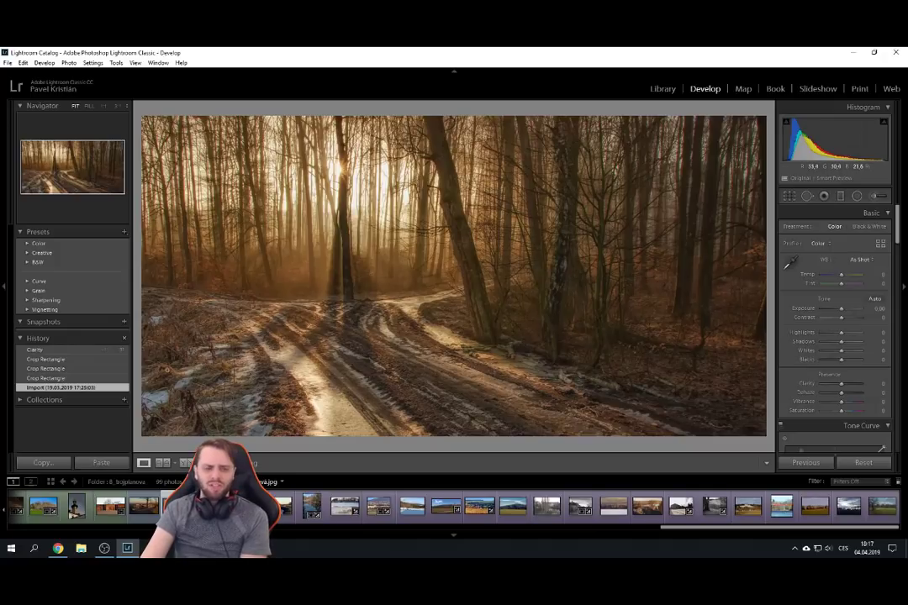
left_click(78, 380)
left_click(77, 369)
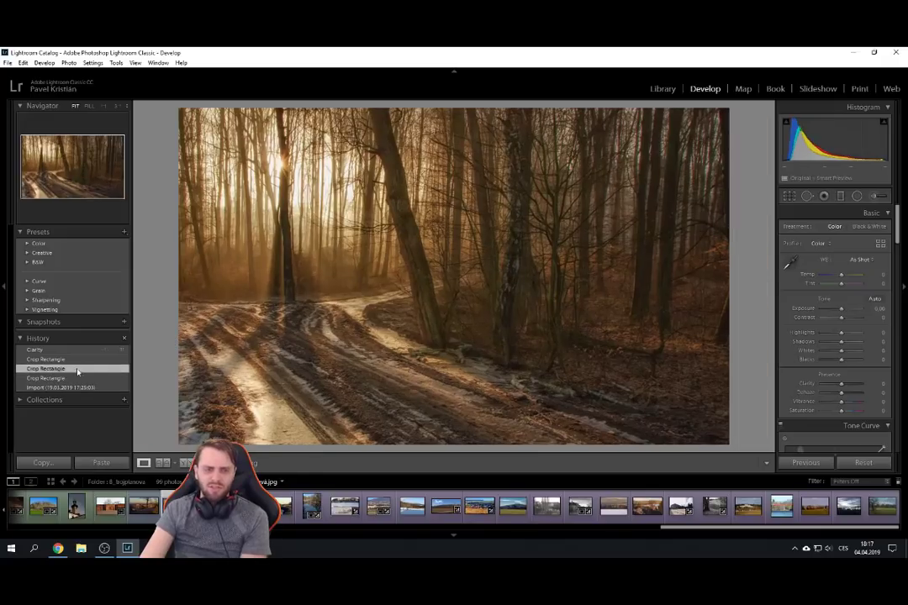
left_click(75, 360)
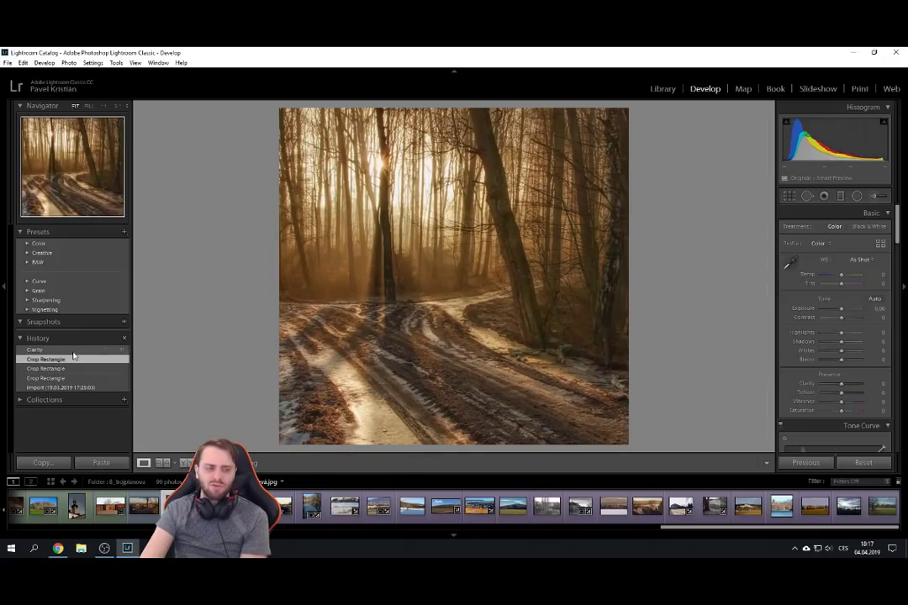
left_click(61, 351)
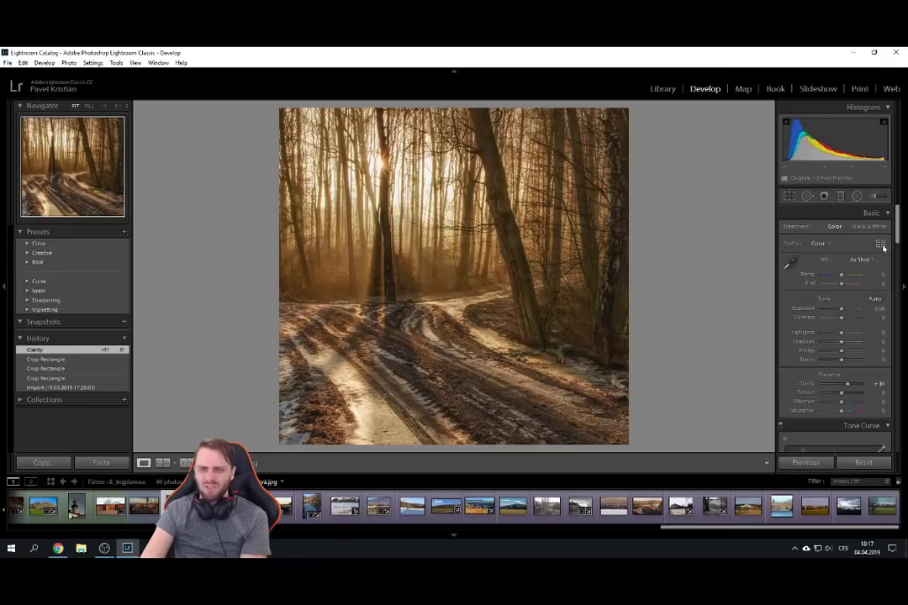
Try a tighter crop around the sunlit trunks above the forest track, and return to the Clarity state.
left_click(788, 195)
left_click_drag(620, 436, 549, 370)
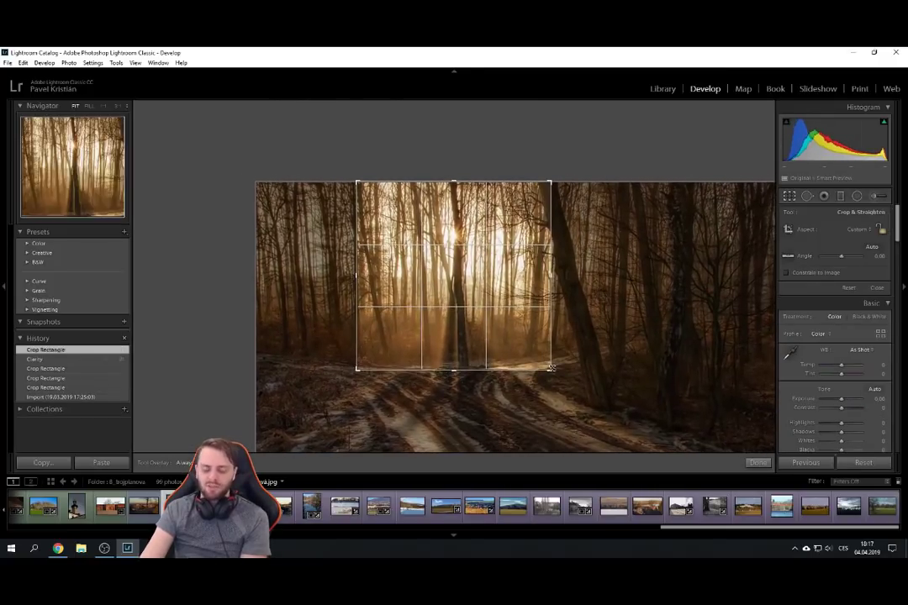
key("Return")
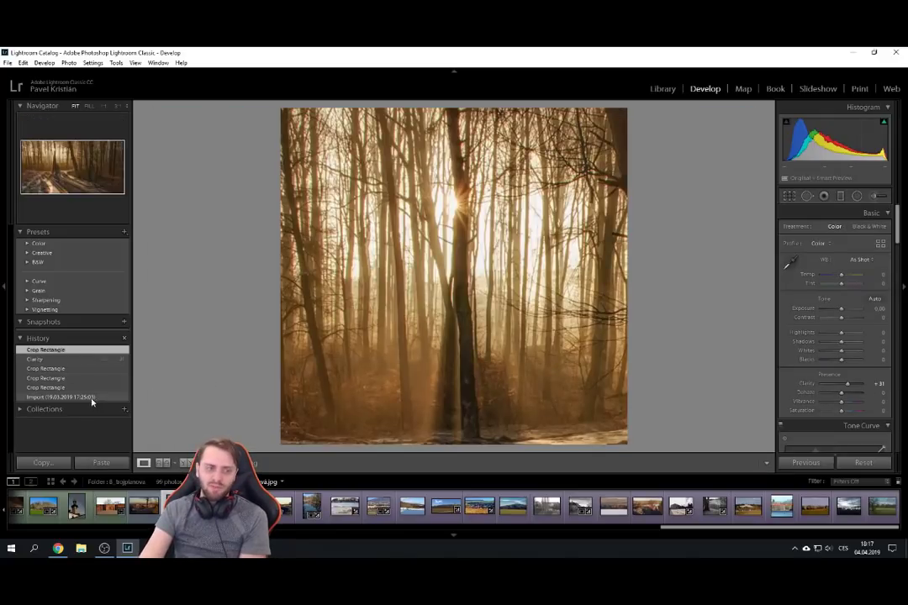
left_click(84, 368)
left_click(83, 359)
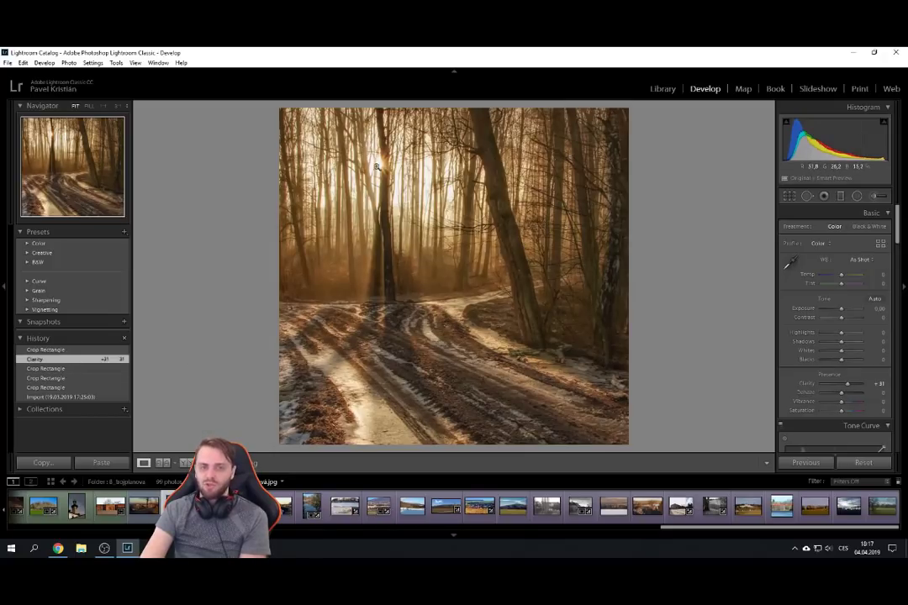
Open the black-and-white snowy field photo, and compare its final Crop Rectangle edit with the imported colour state twice.
key("Right")
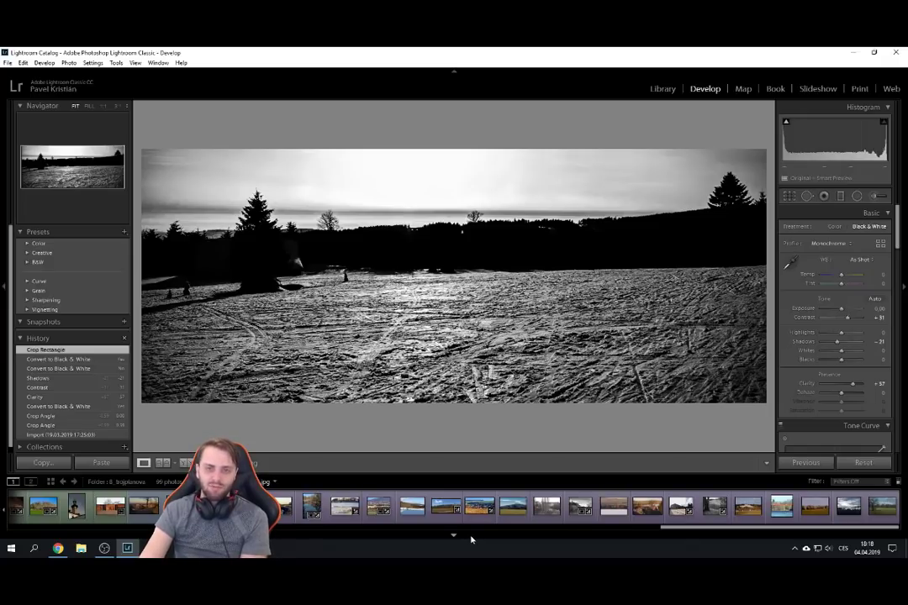
left_click(95, 435)
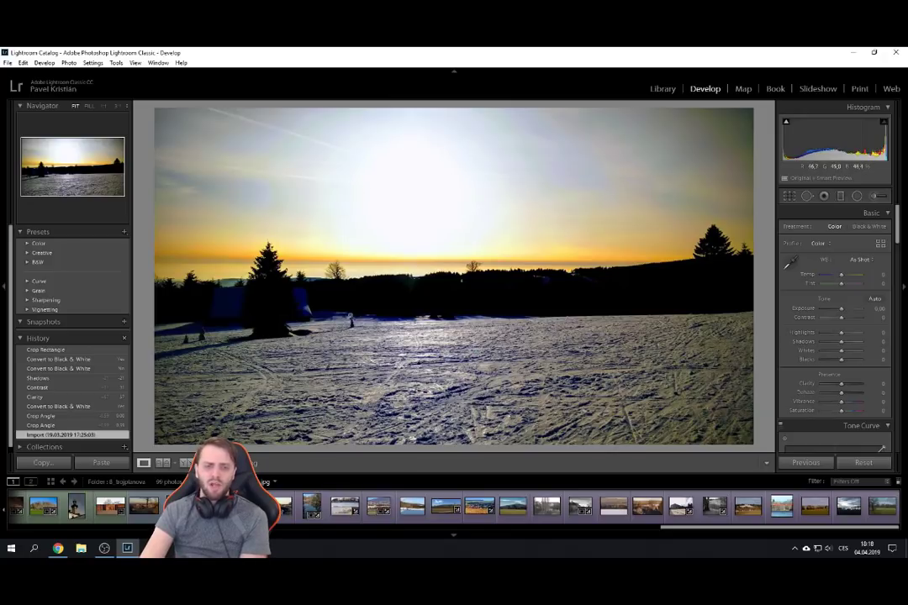
left_click(59, 349)
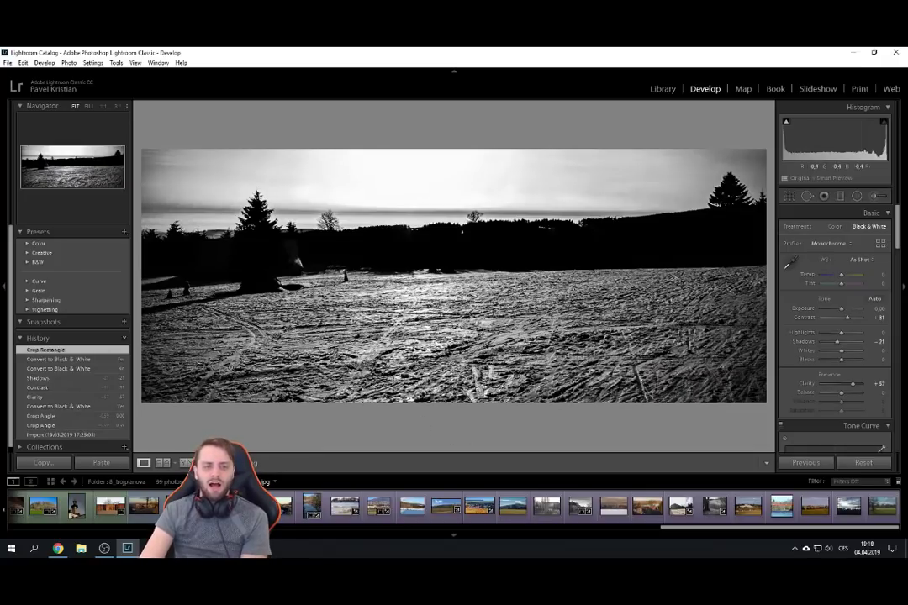
left_click(84, 435)
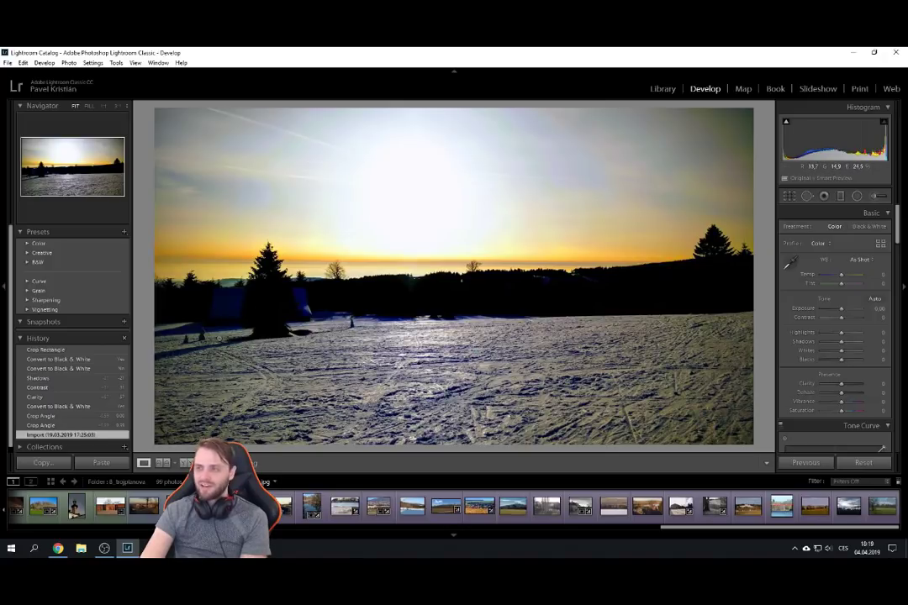
left_click(84, 351)
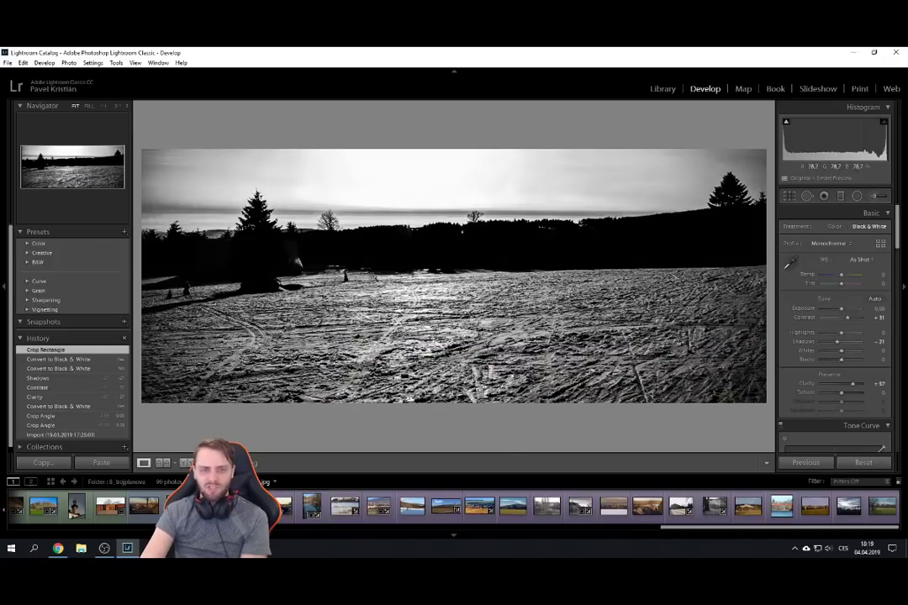
Open the photo of the moon over the fields, and compare its imported state with the latest Crop Rectangle edit.
key("Right")
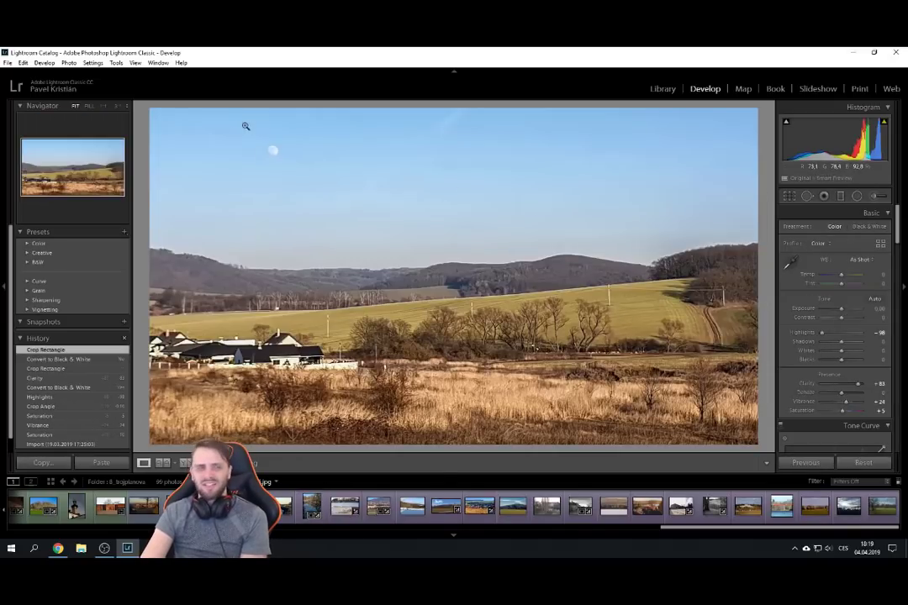
left_click(76, 443)
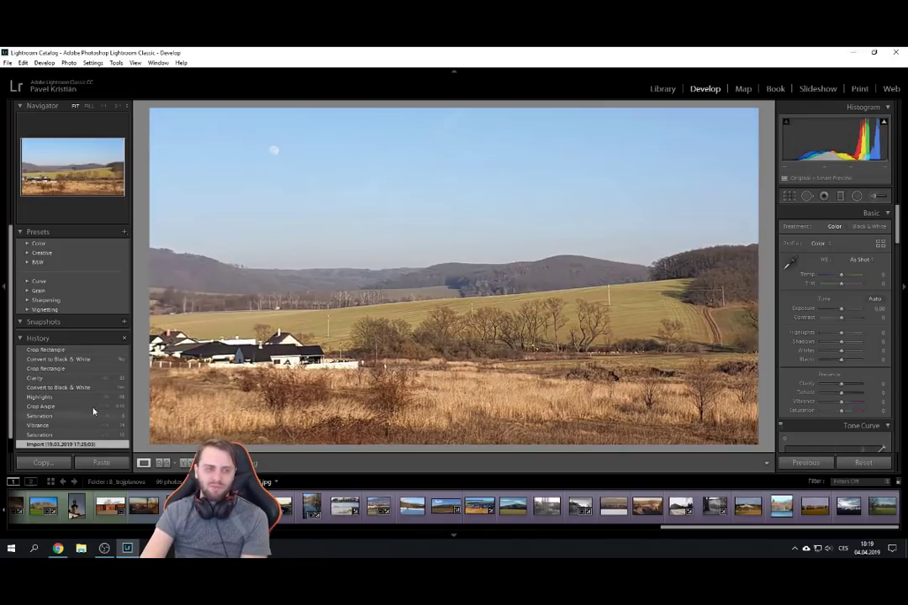
left_click(73, 353)
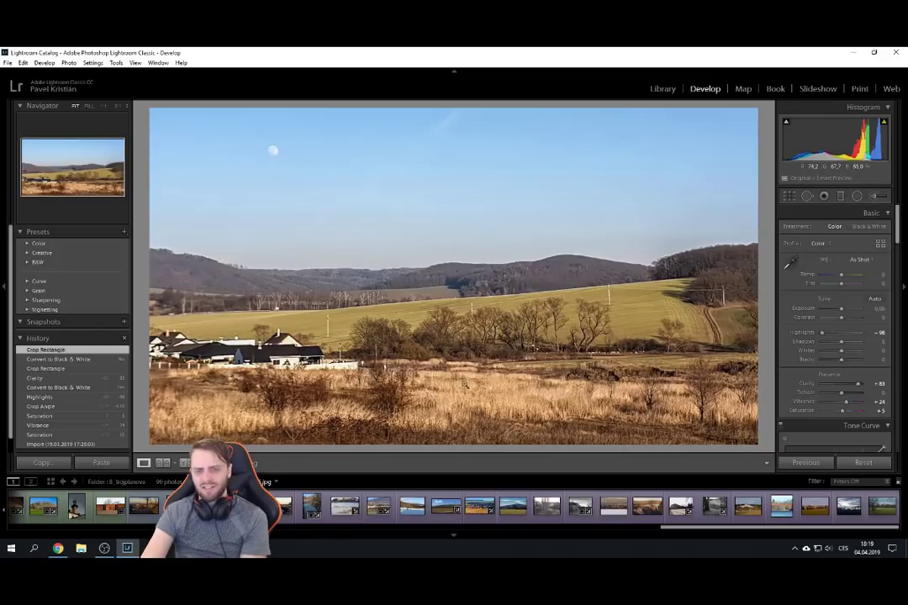
Duplicate the moon in the middle of the sky with a Heal spot that samples the original moon.
left_click(807, 196)
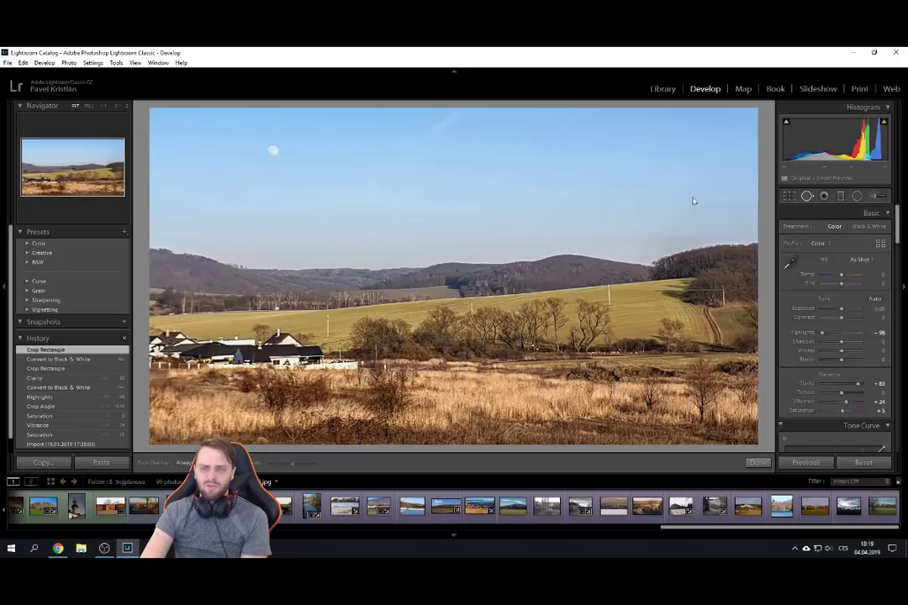
left_click(480, 158)
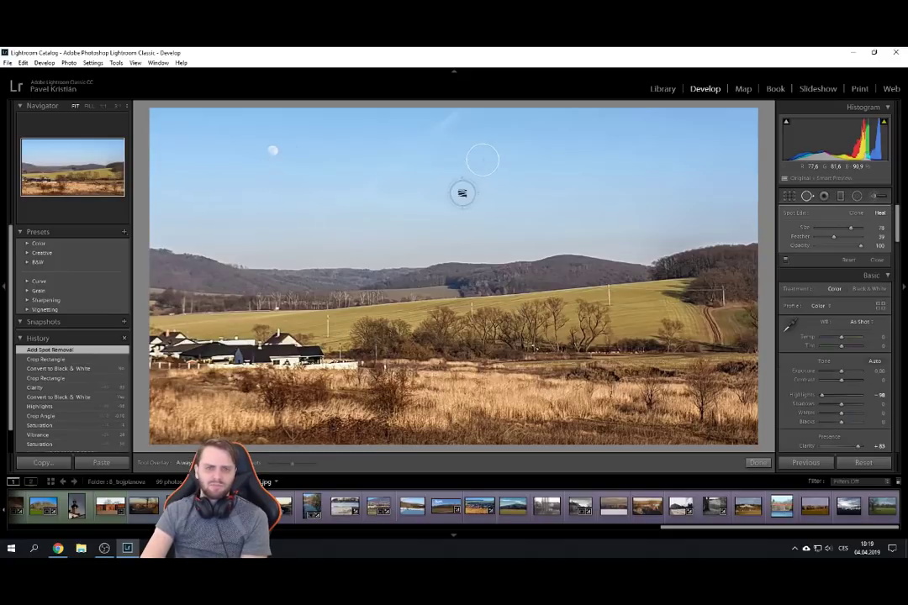
mouse_move(436, 158)
left_mouse_down()
mouse_move(257, 154)
mouse_move(279, 154)
left_mouse_up()
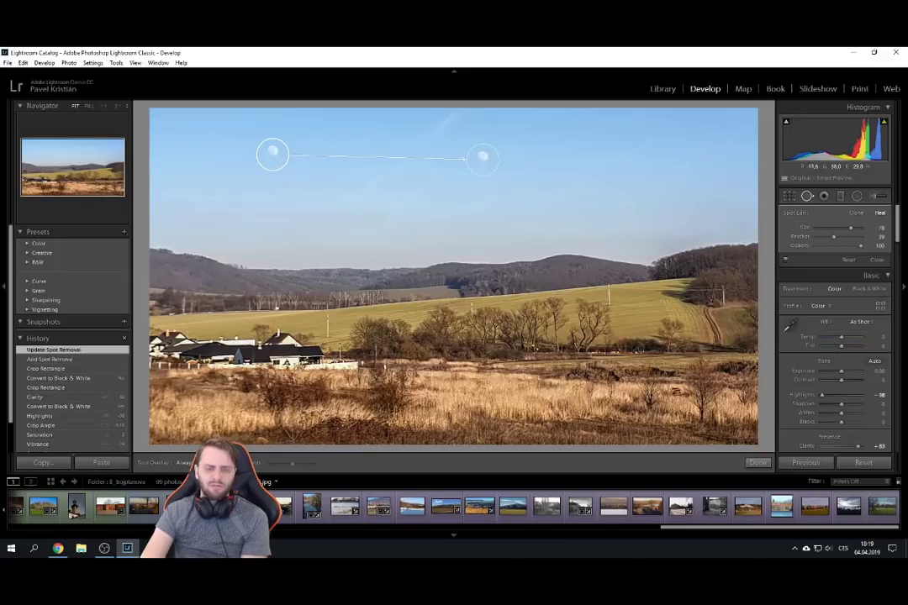
left_click(757, 462)
Try cropping off the village side of the moon landscape, and return the photo to its imported state.
key("r")
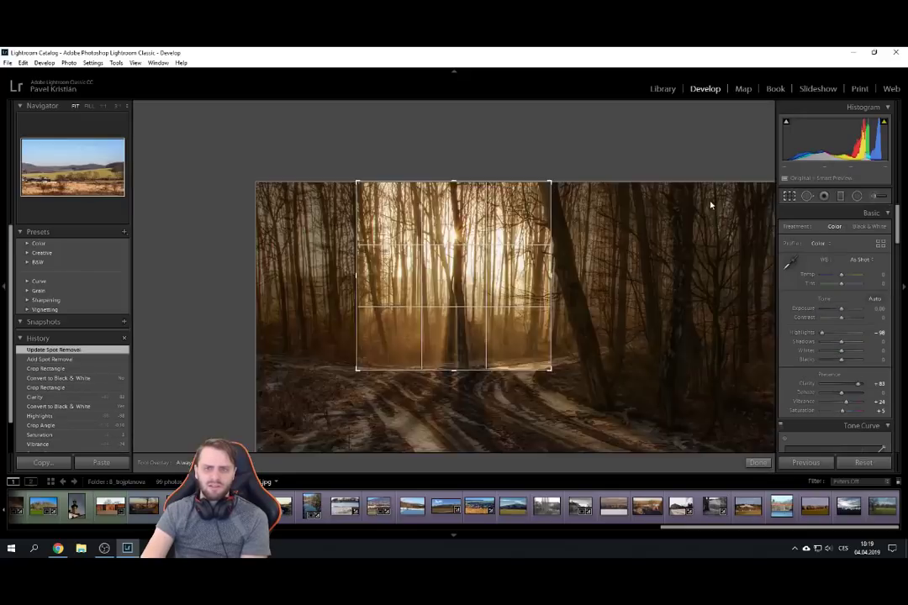
left_click_drag(152, 275, 273, 275)
key("r")
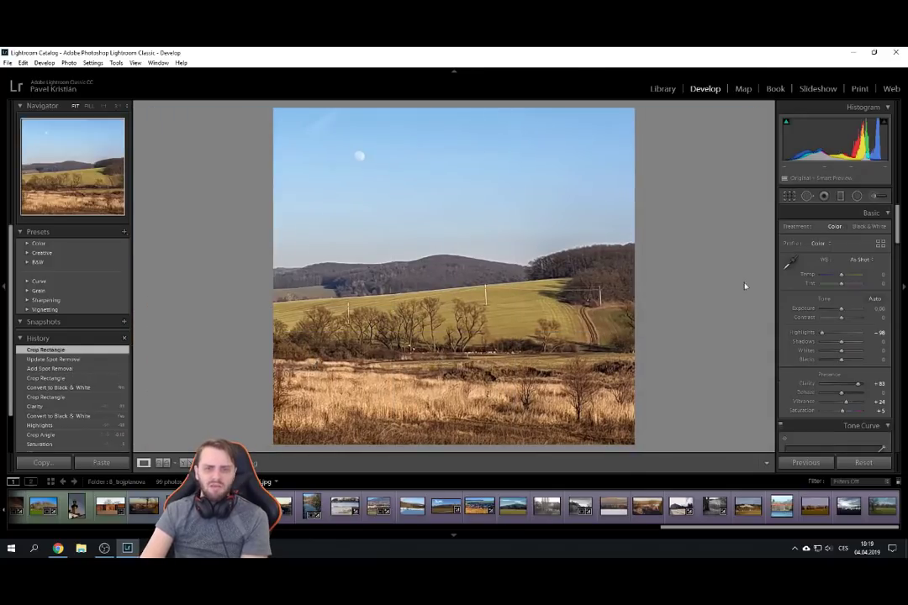
key("r")
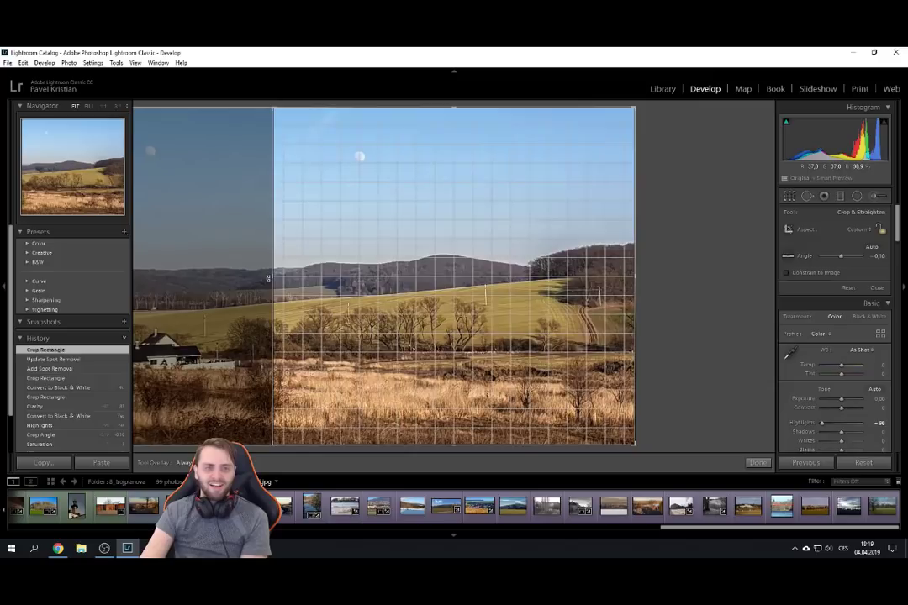
key("r")
scroll(69, 435, "down", 1)
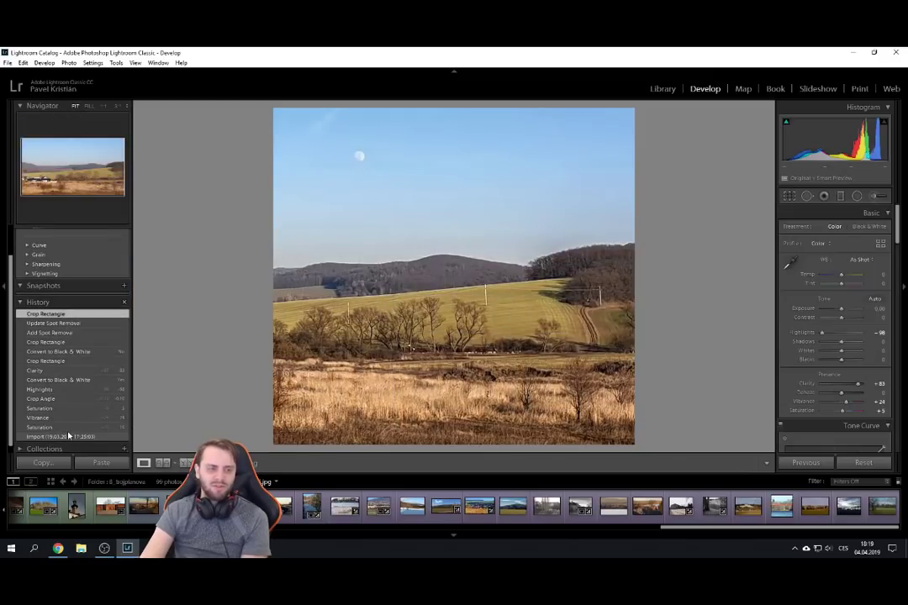
left_click(69, 436)
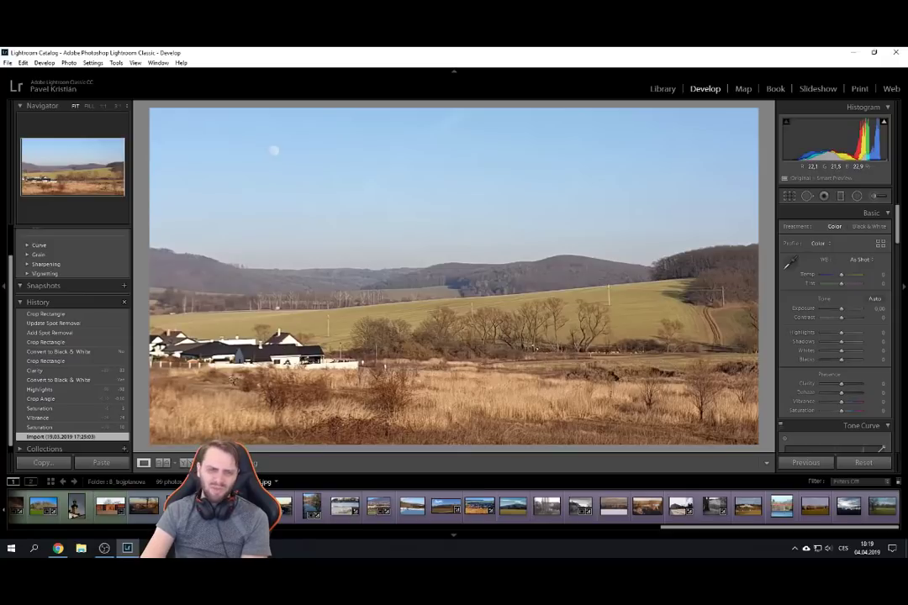
Examine the village roofs and white walls at 1:1, and return to the full view.
left_click(251, 353)
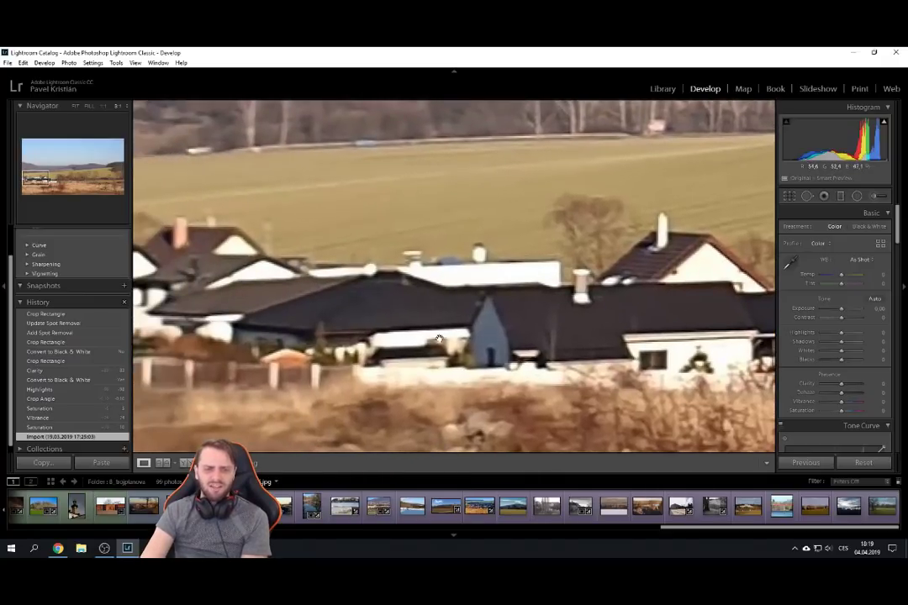
left_click_drag(439, 339, 449, 337)
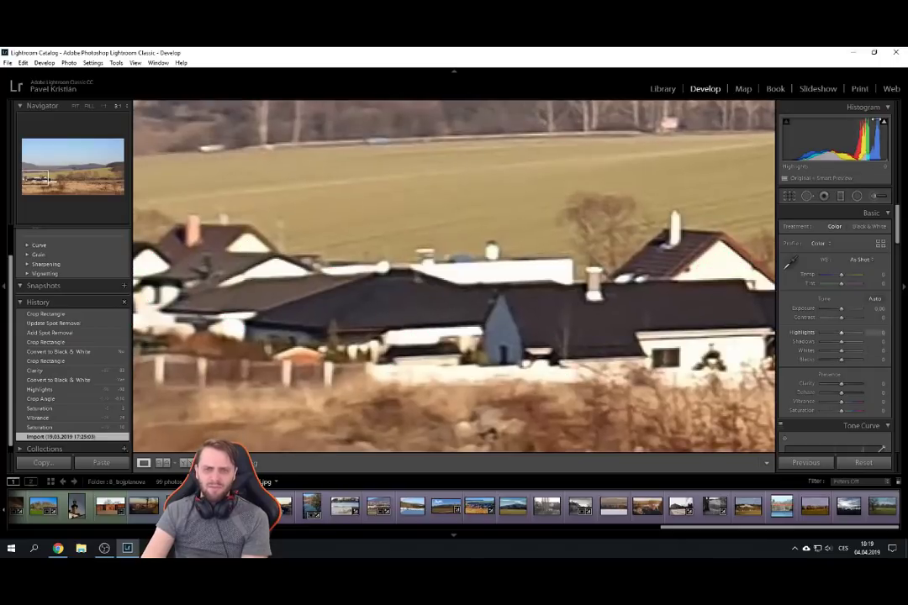
mouse_move(882, 123)
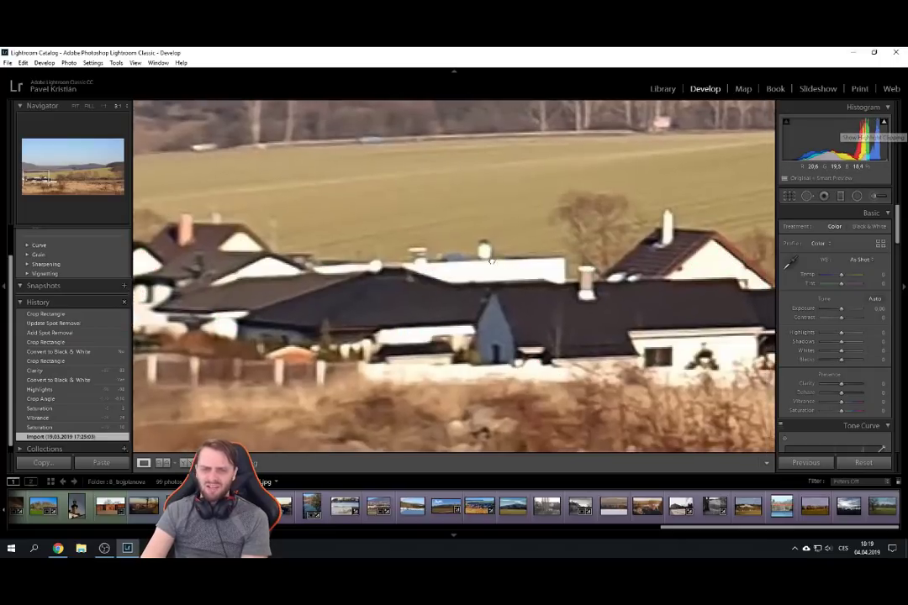
left_click_drag(454, 277, 434, 247)
left_click(433, 247)
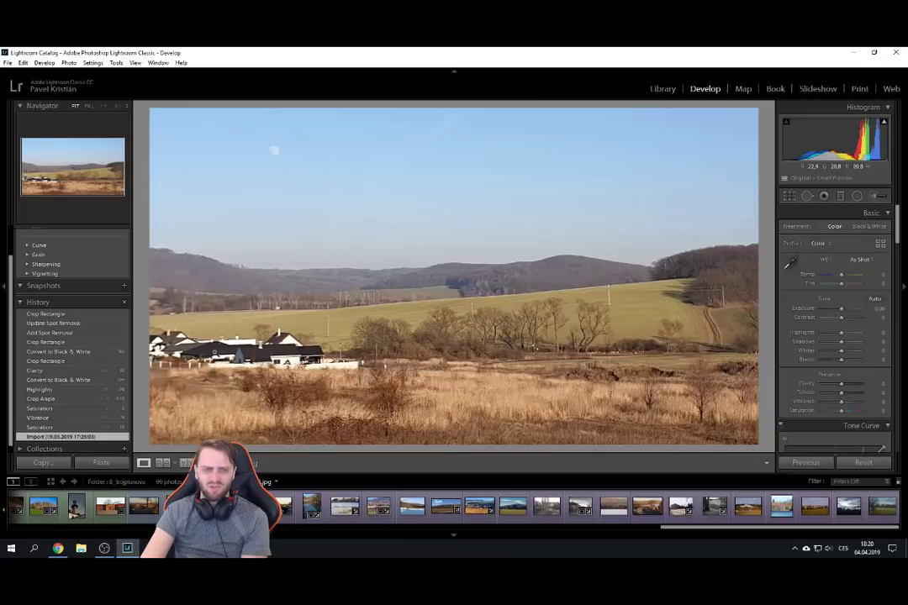
Examine the bare trees, the houses behind the white wall and the distant field edge at close zoom.
left_click(443, 366)
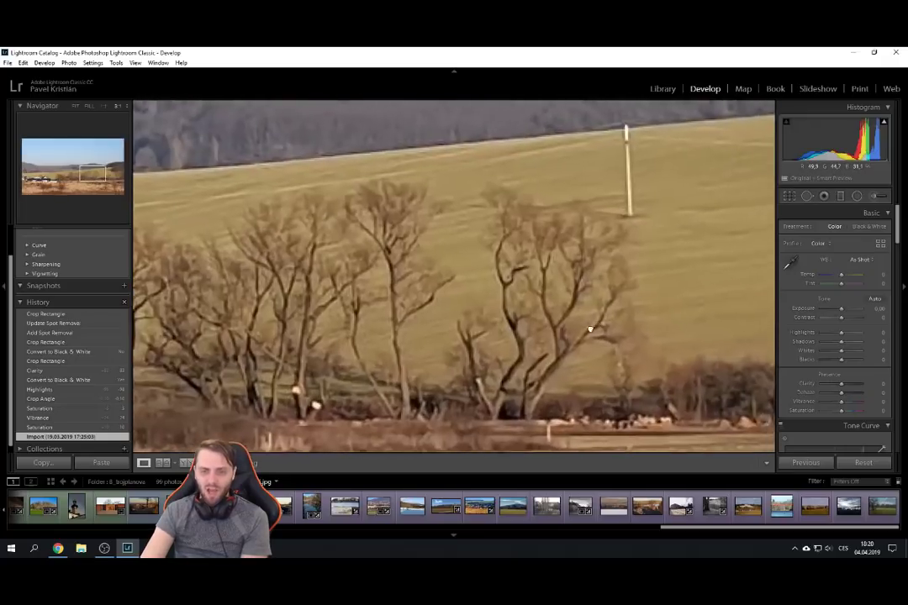
left_click(371, 299)
left_click(367, 303)
left_click(363, 307)
key("ctrl+equal")
key("ctrl+equal")
key("ctrl+equal")
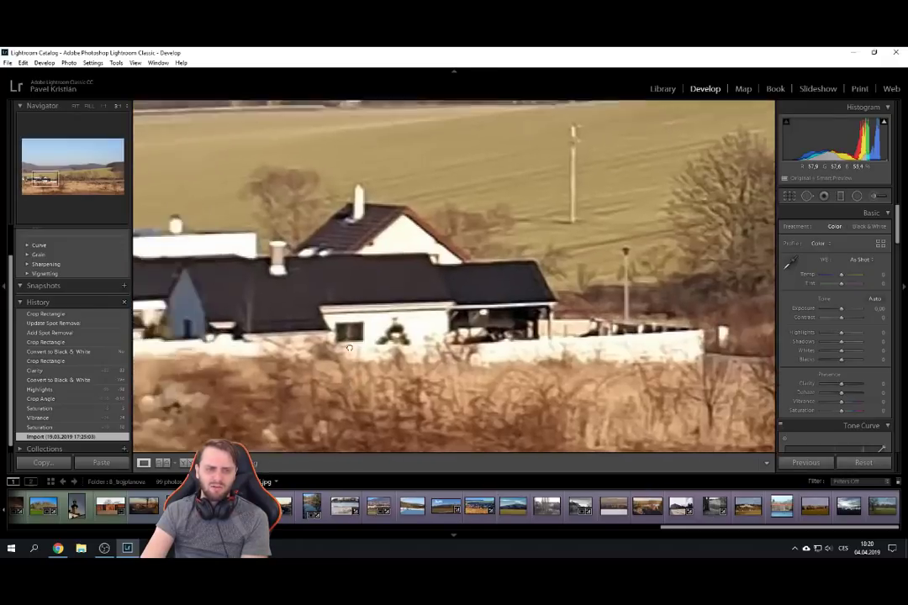
key("ctrl+minus")
key("ctrl+minus")
key("ctrl+minus")
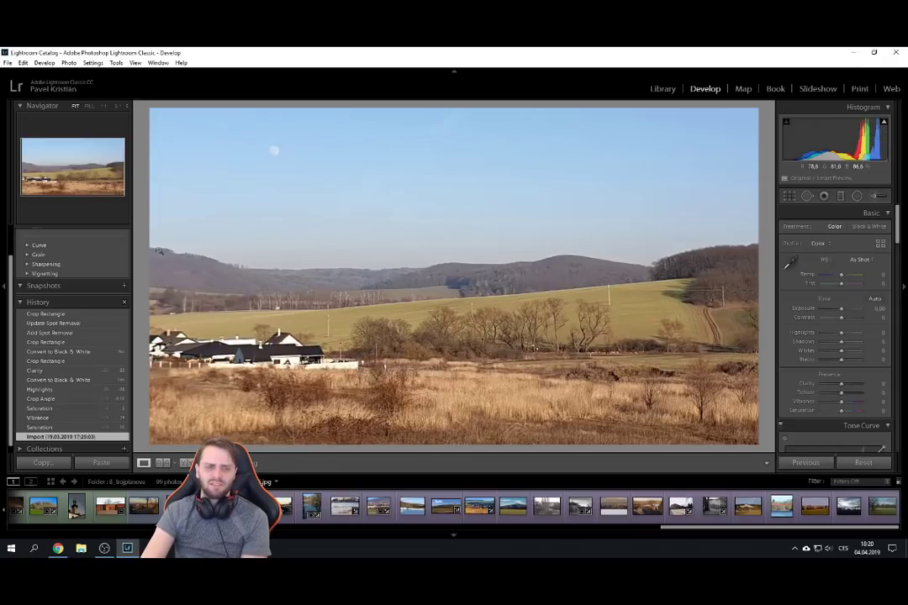
left_click(169, 315)
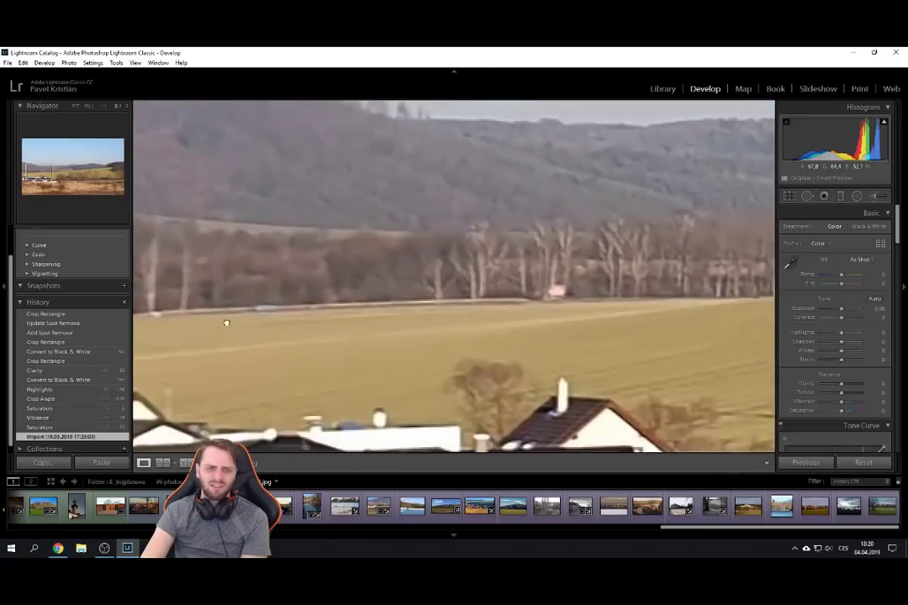
left_click(249, 308)
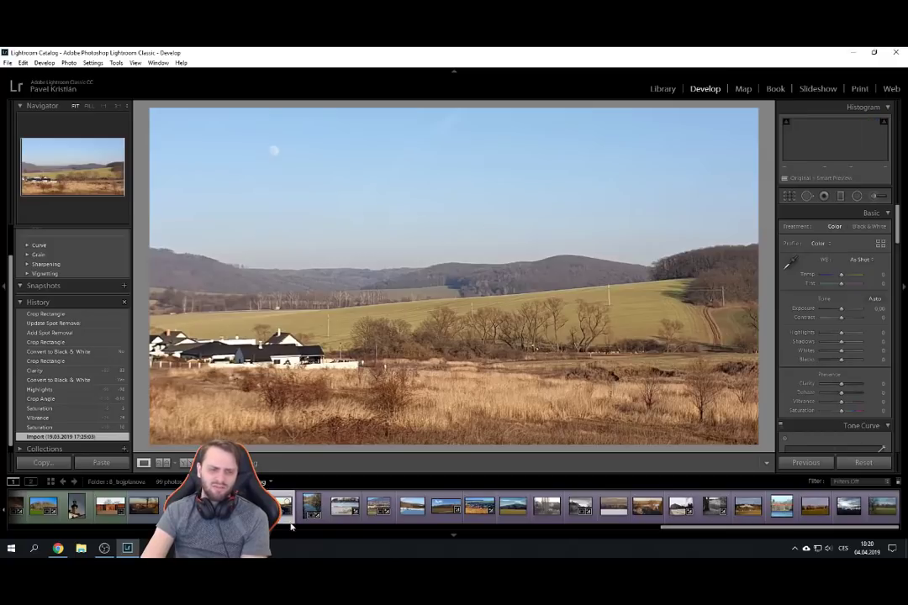
Open the winding creek photo, and step through its history from the Contrast edit to the last Convert to Black & White entry.
key("Left")
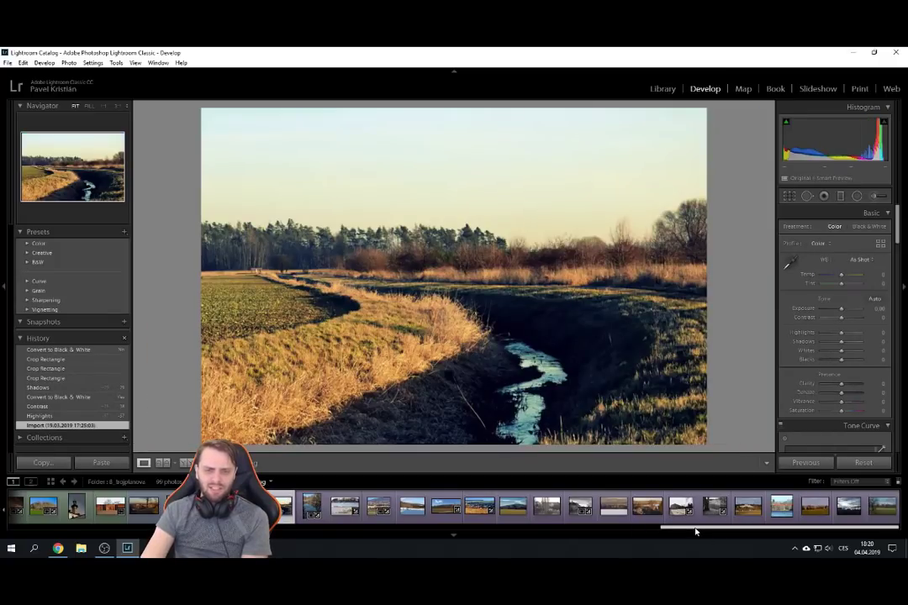
left_click(69, 407)
left_click(68, 397)
left_click(68, 388)
left_click(68, 378)
left_click(67, 361)
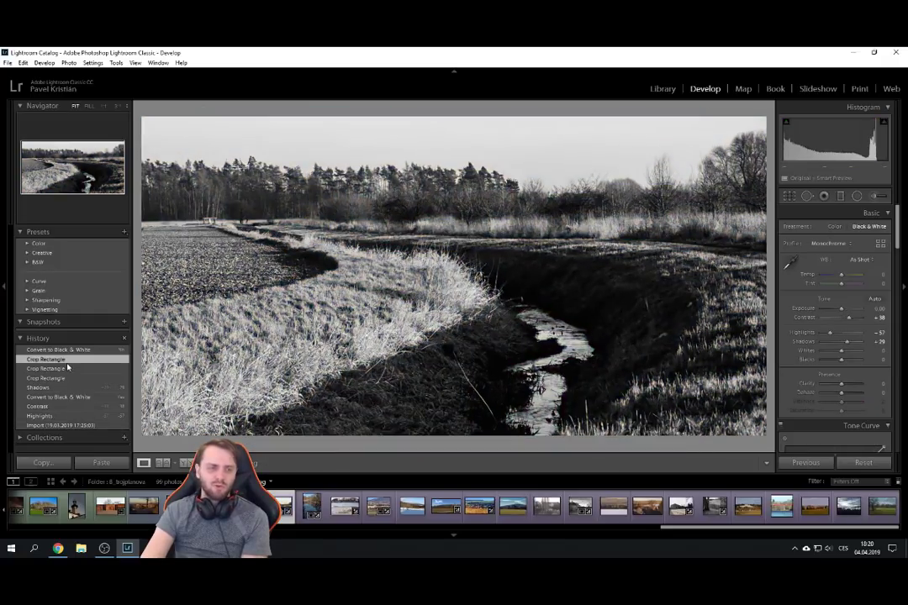
left_click(58, 349)
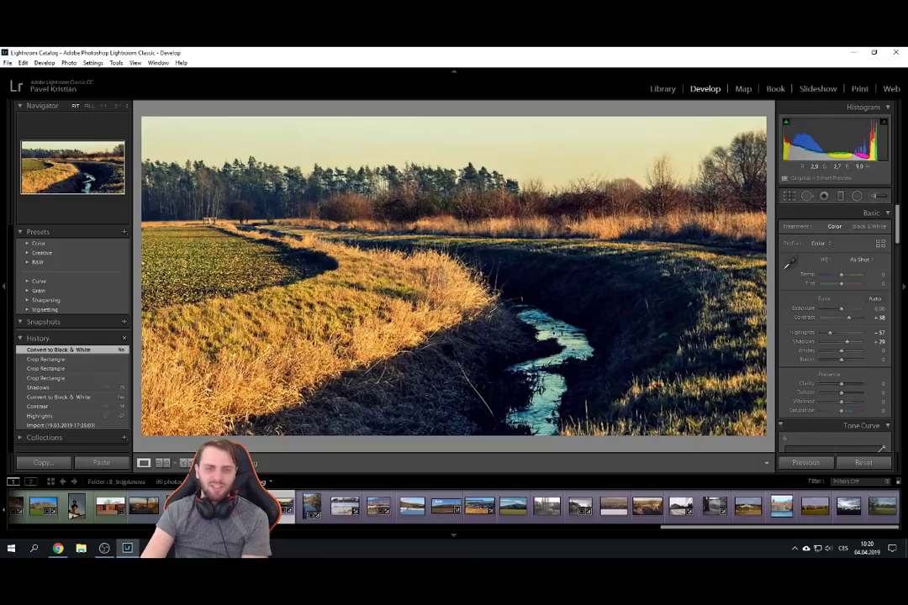
Compare the creek photo's monochrome crop and imported original with its final colour edit, ending on the latest Convert to Black & White entry.
left_click(94, 358)
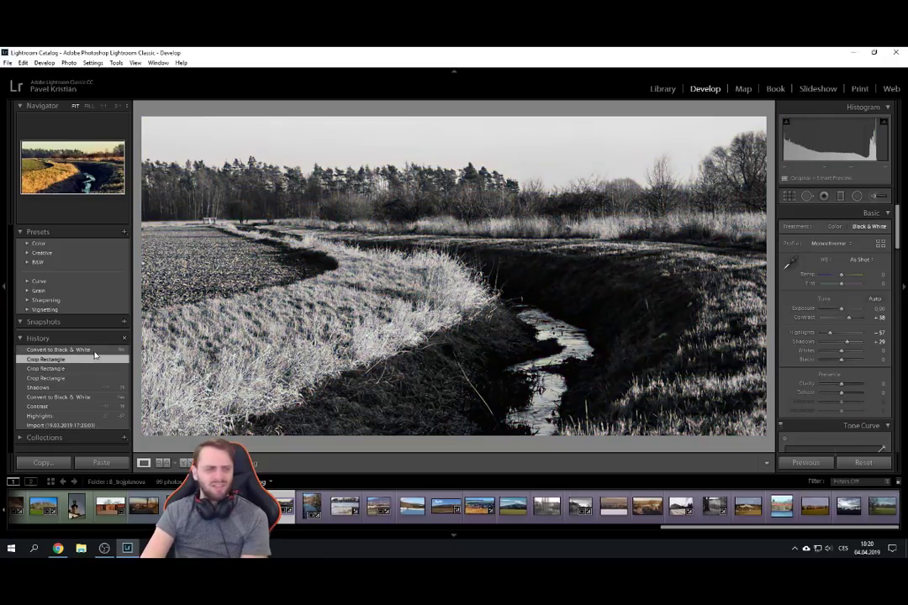
left_click(94, 349)
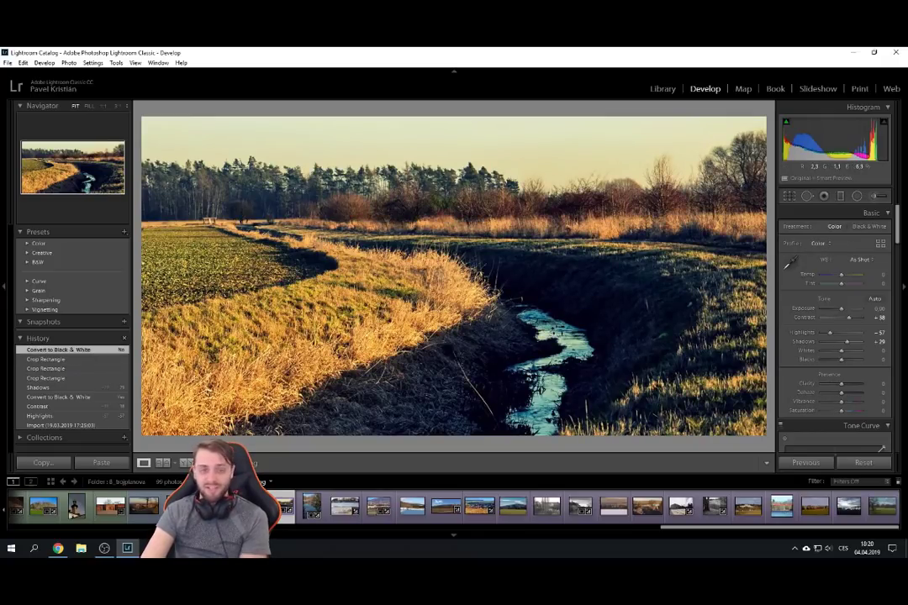
left_click(83, 425)
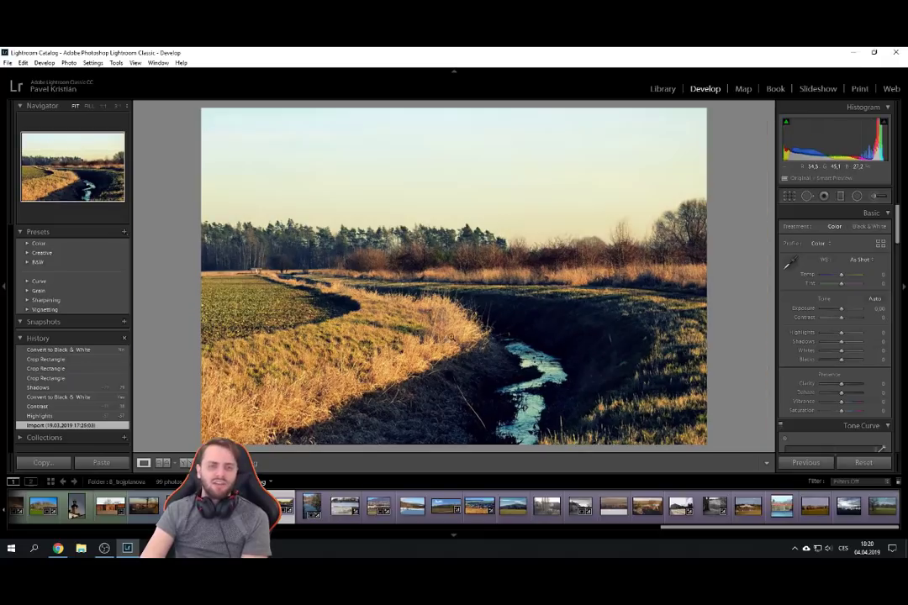
left_click(75, 350)
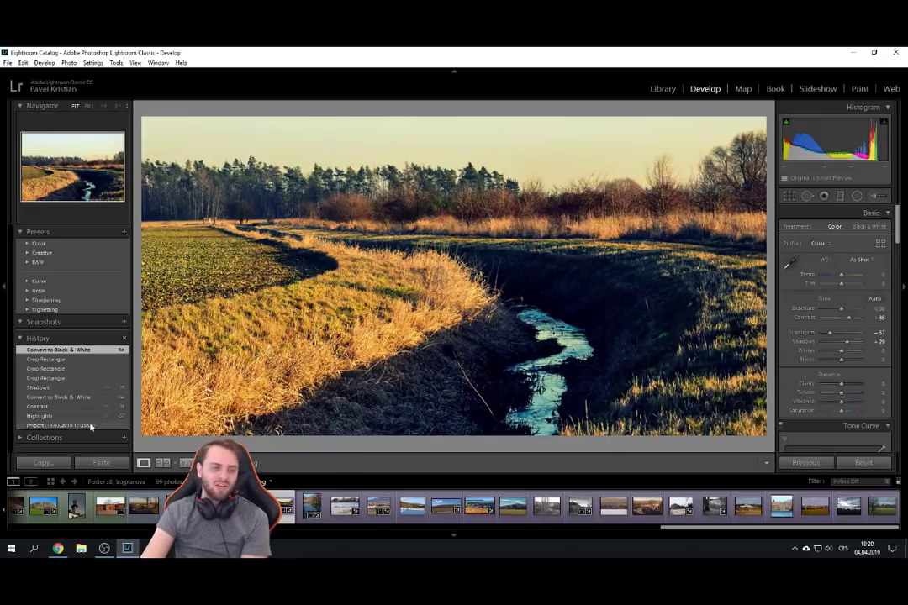
left_click(59, 425)
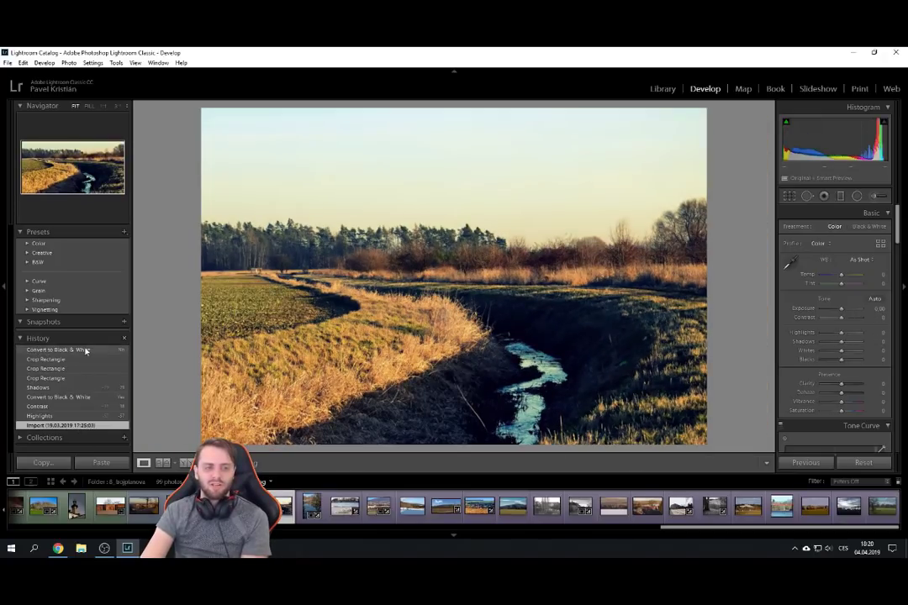
left_click(85, 349)
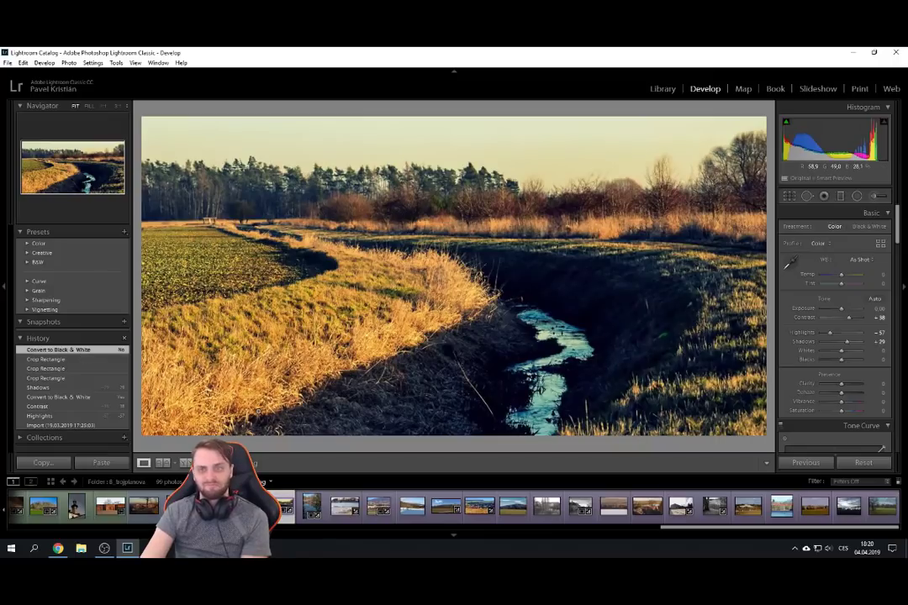
left_click(84, 426)
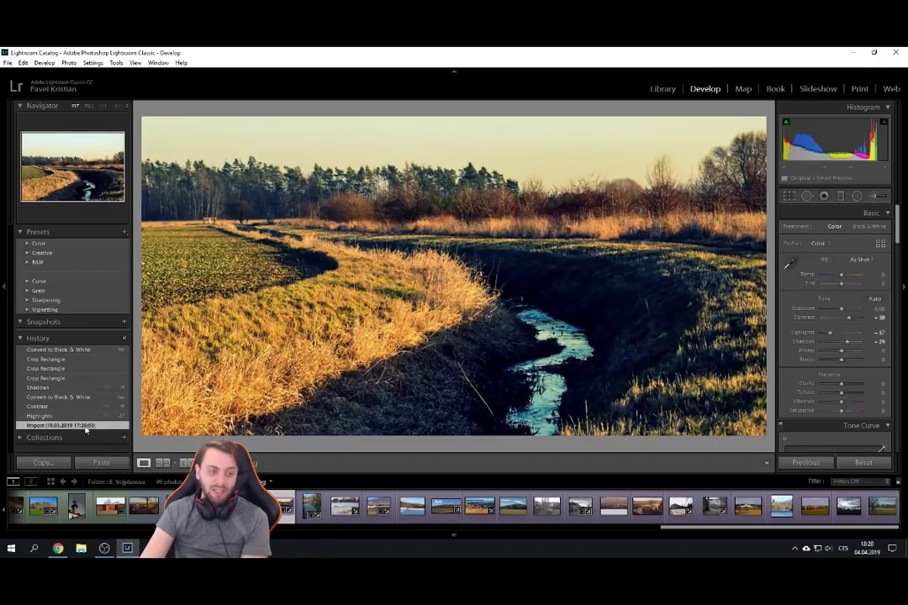
left_click(85, 350)
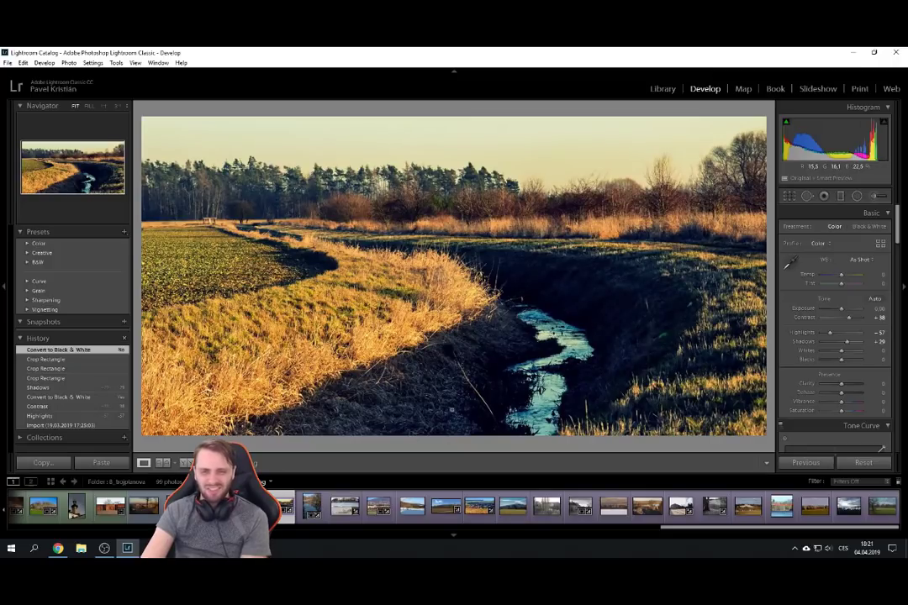
Open the portrait-format pond photo, examine the boxes on poles and the cottage shoreline at 1:1, and return to the full view.
left_click(322, 516)
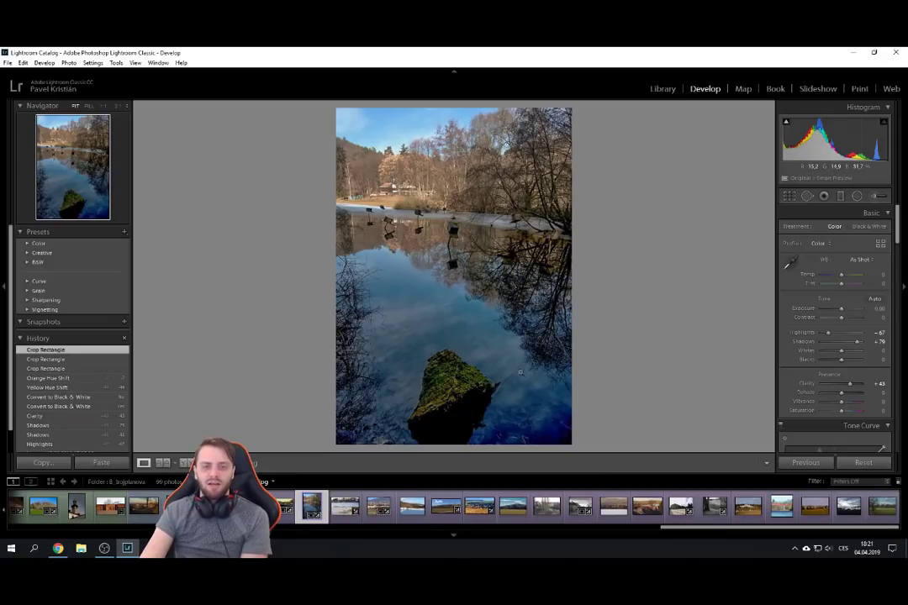
left_click(426, 229)
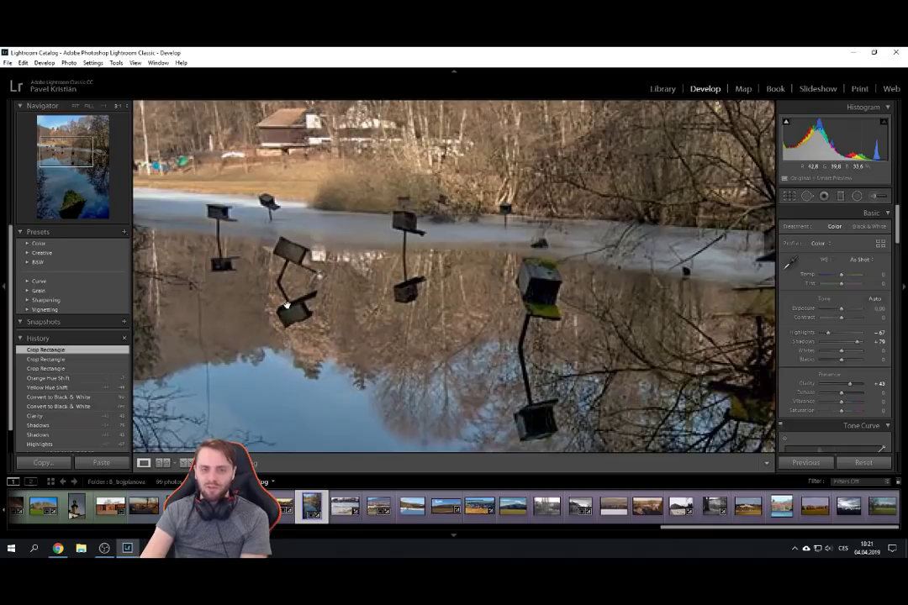
left_click(341, 314)
left_click(380, 256)
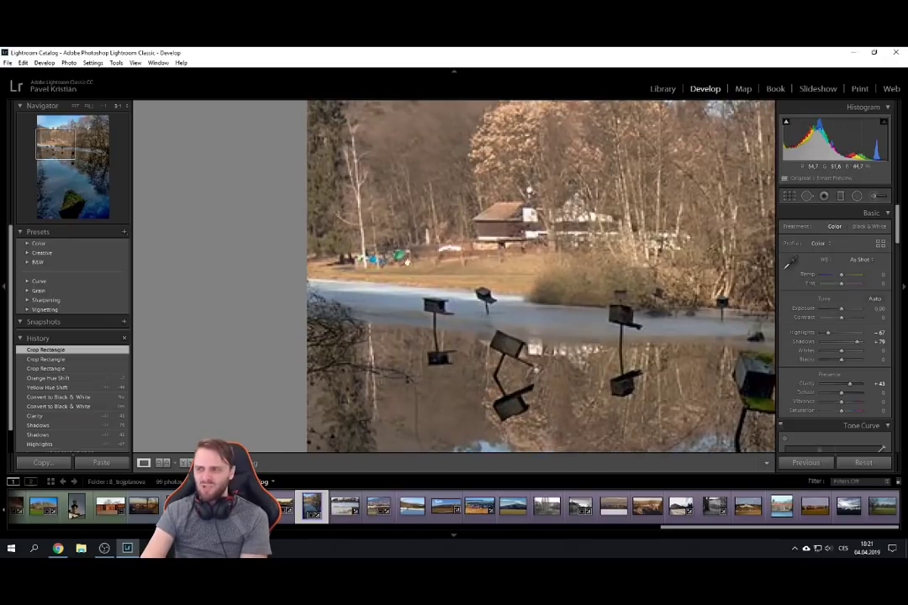
left_click(516, 286)
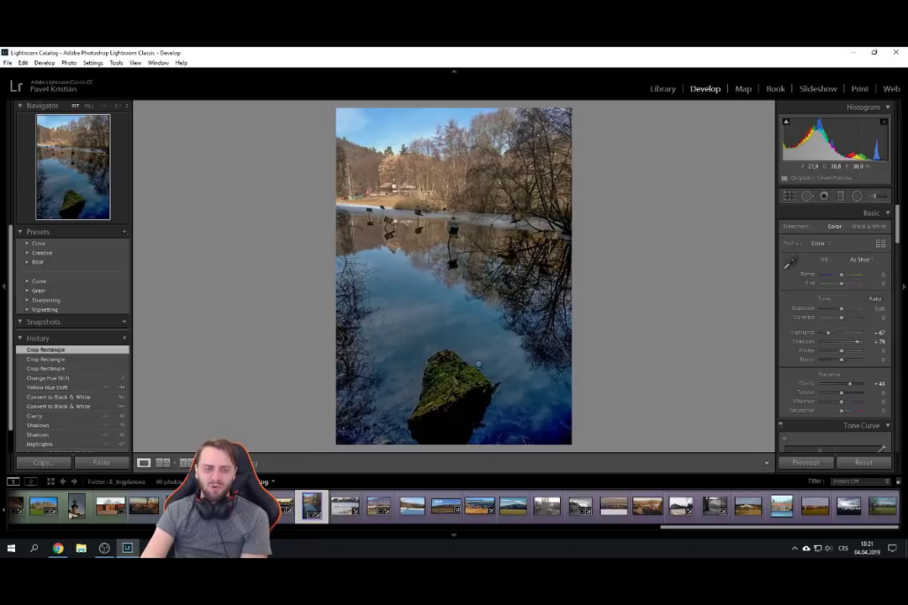
Compare the pond photo's import state with its latest Crop Rectangle edit, and re-examine the boxes and their reflections up close.
scroll(78, 407, "down", 1)
left_click(79, 429)
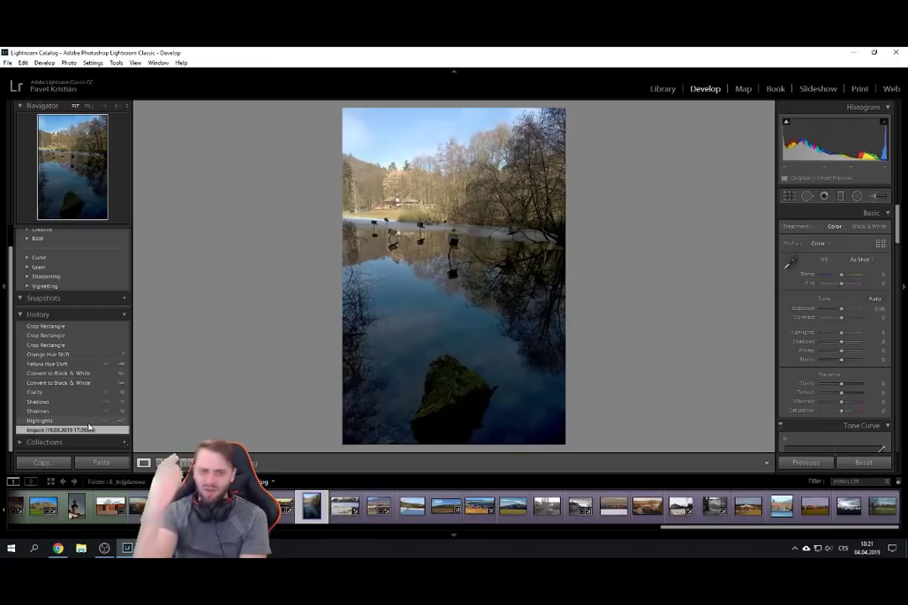
left_click(58, 327)
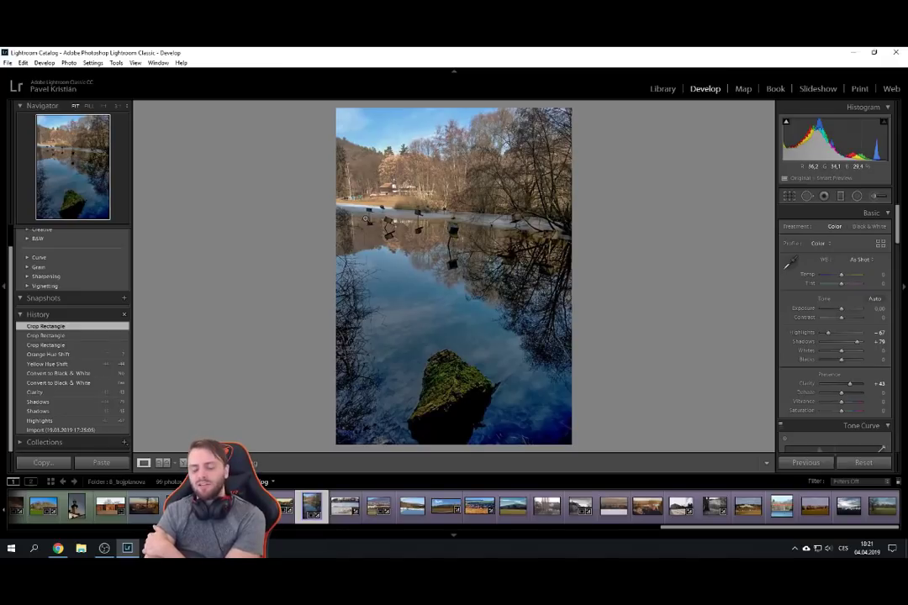
left_click_drag(331, 188, 401, 192)
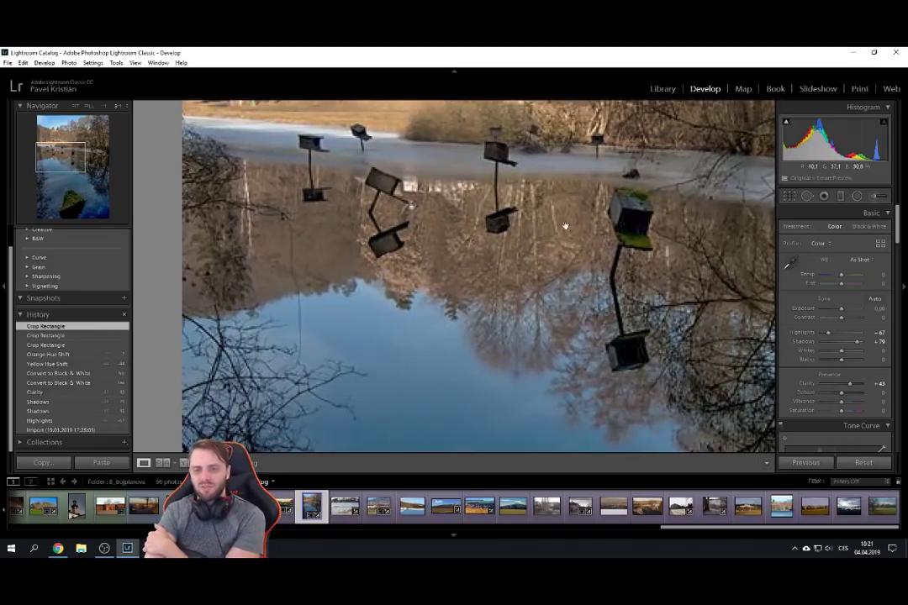
left_click(426, 255)
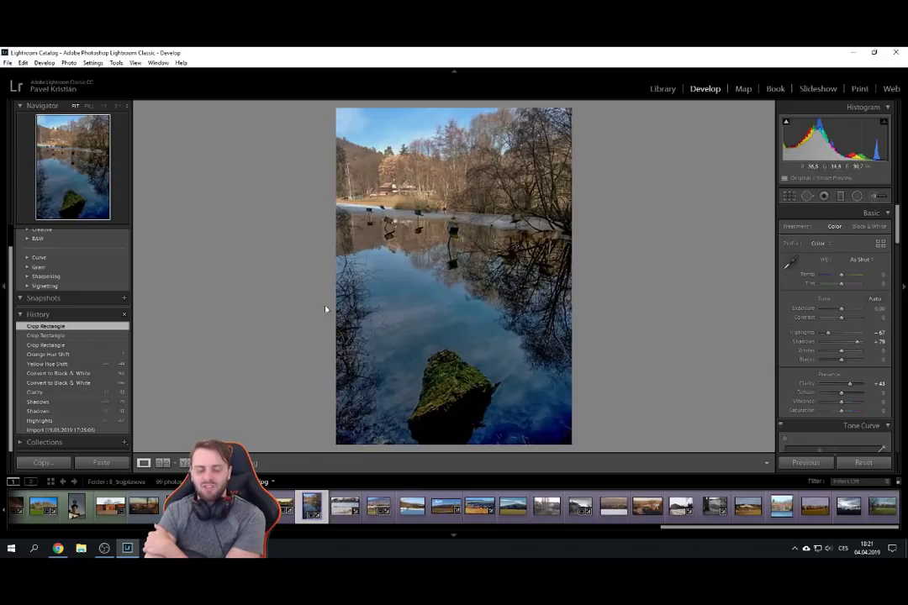
Open the sandy lakeshore photo, and step through its history from Import to the latest Convert to Black & White entry.
key("Right")
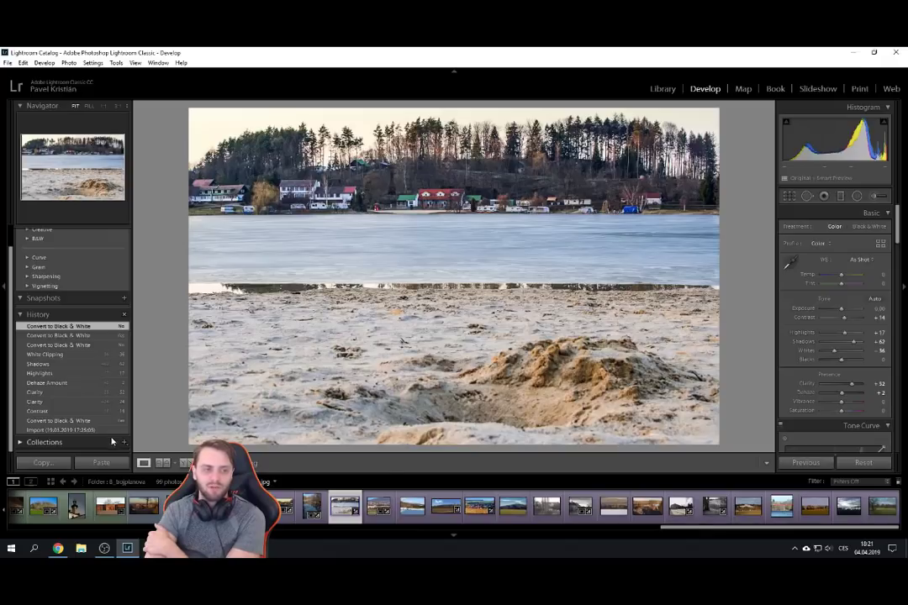
left_click(103, 430)
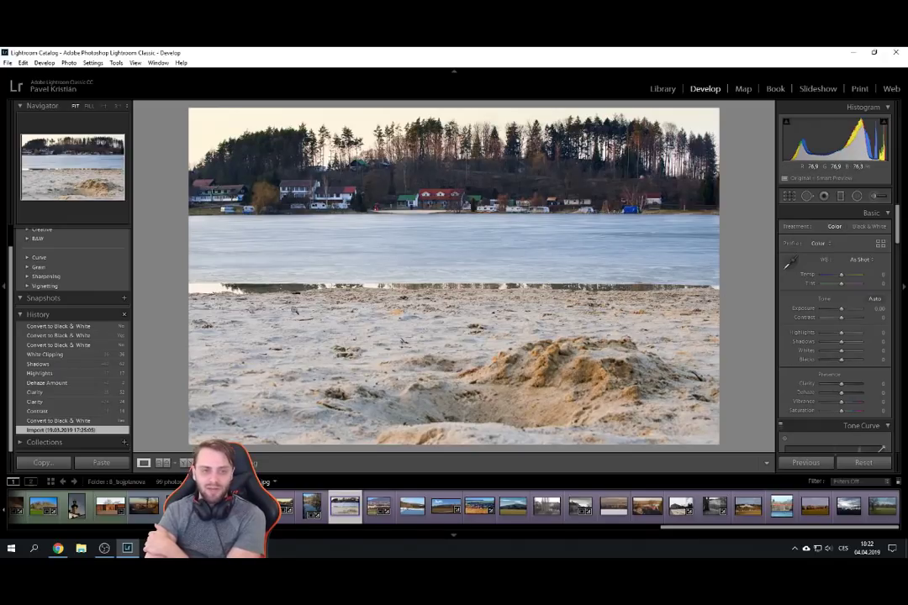
left_click(82, 420)
left_click(81, 376)
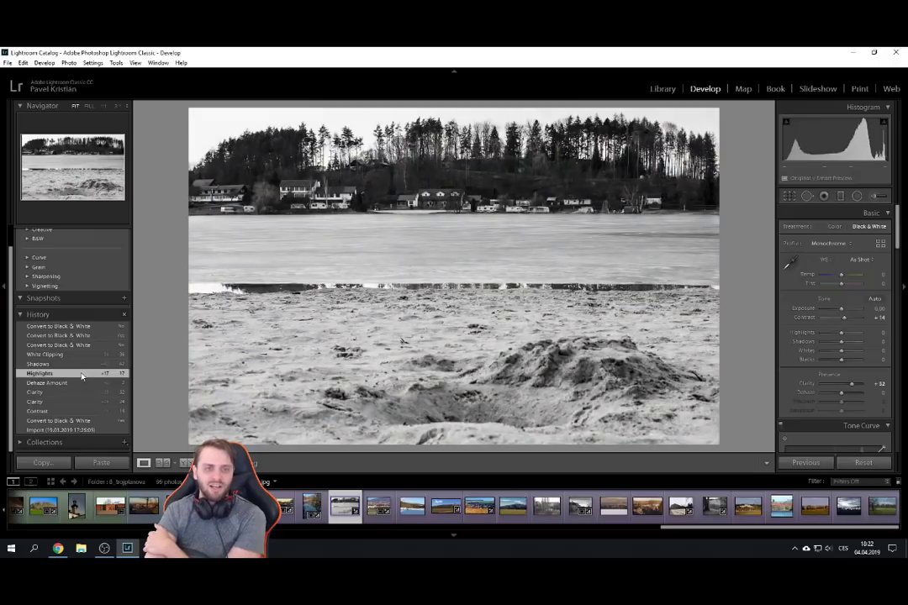
left_click(82, 353)
left_click(84, 345)
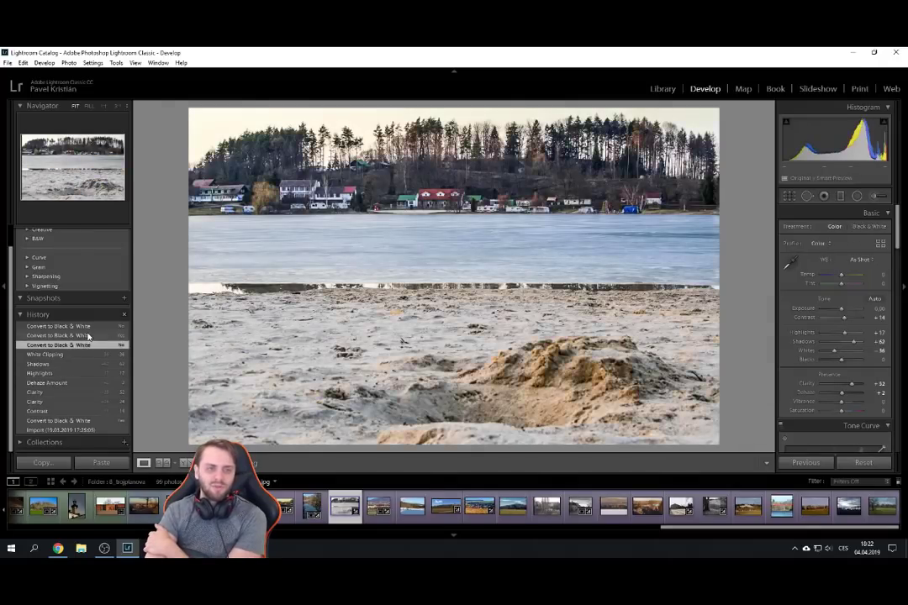
left_click(84, 335)
left_click(84, 325)
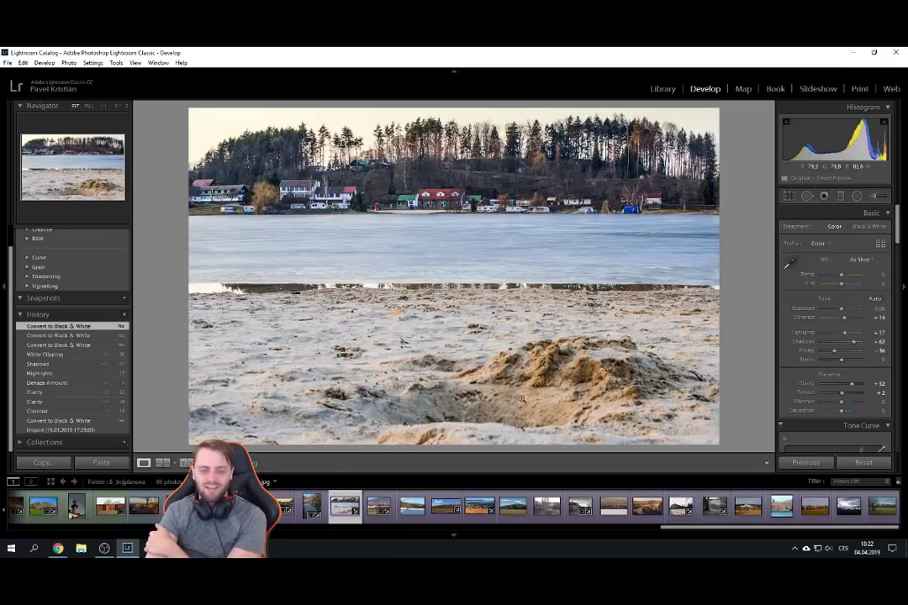
Open the photo of the train below the town, and compare its import state with the Highlights edit.
left_click(385, 508)
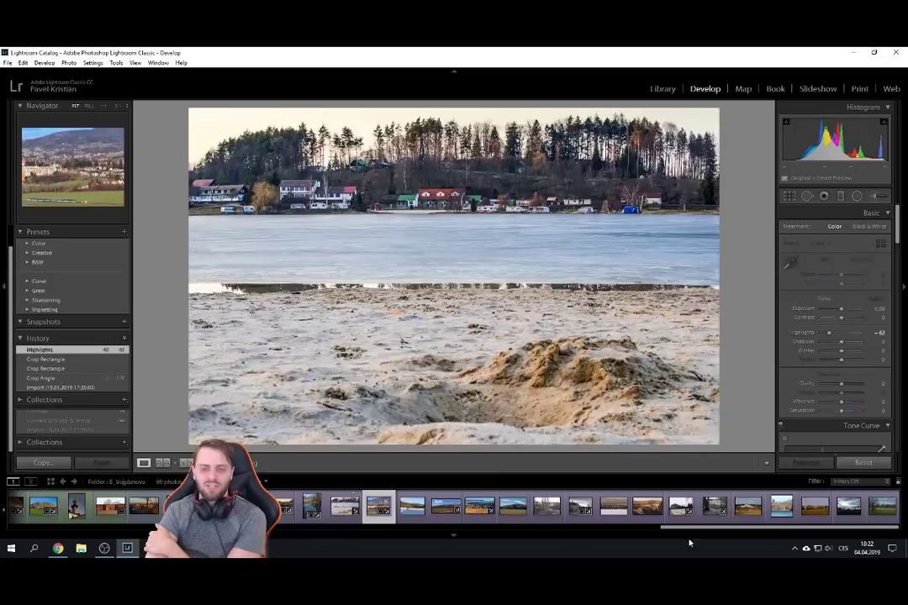
left_click(95, 388)
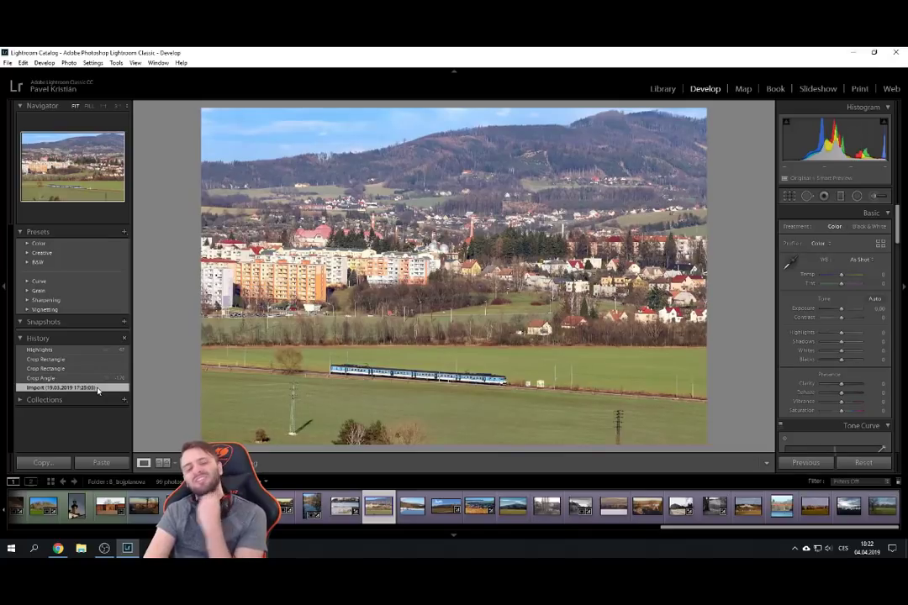
left_click(89, 350)
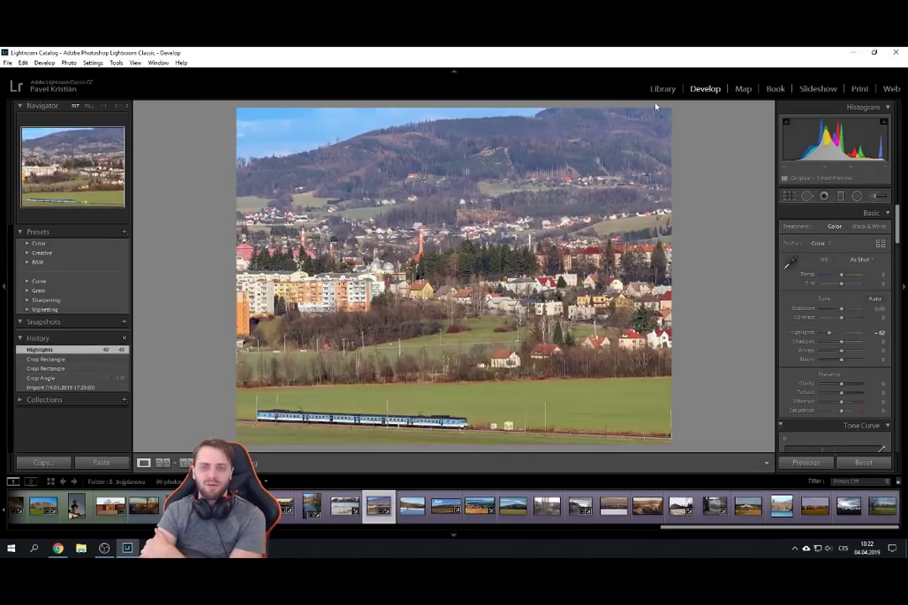
Step through the train photo's history from Import through Crop Angle and both Crop Rectangle entries to Highlights.
left_click(83, 386)
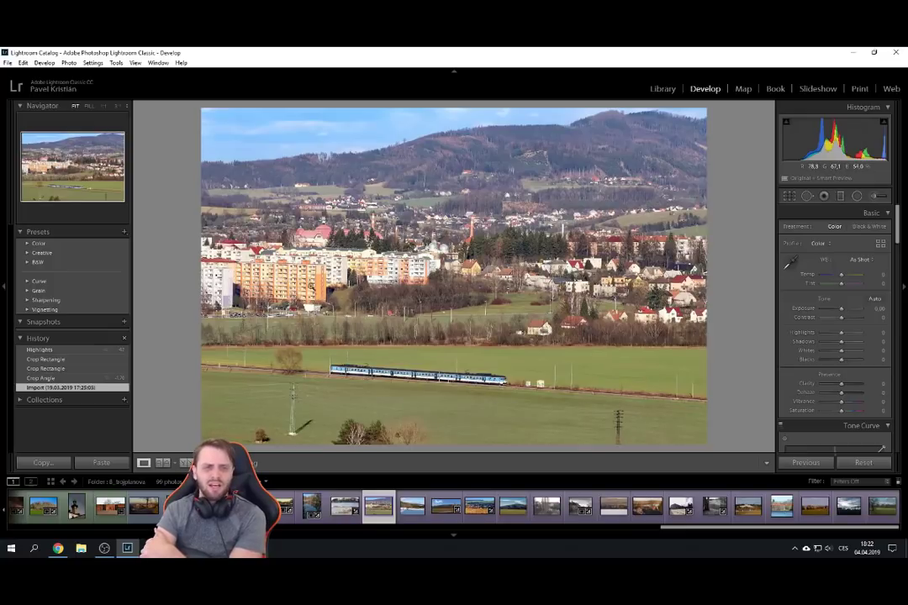
left_click(70, 379)
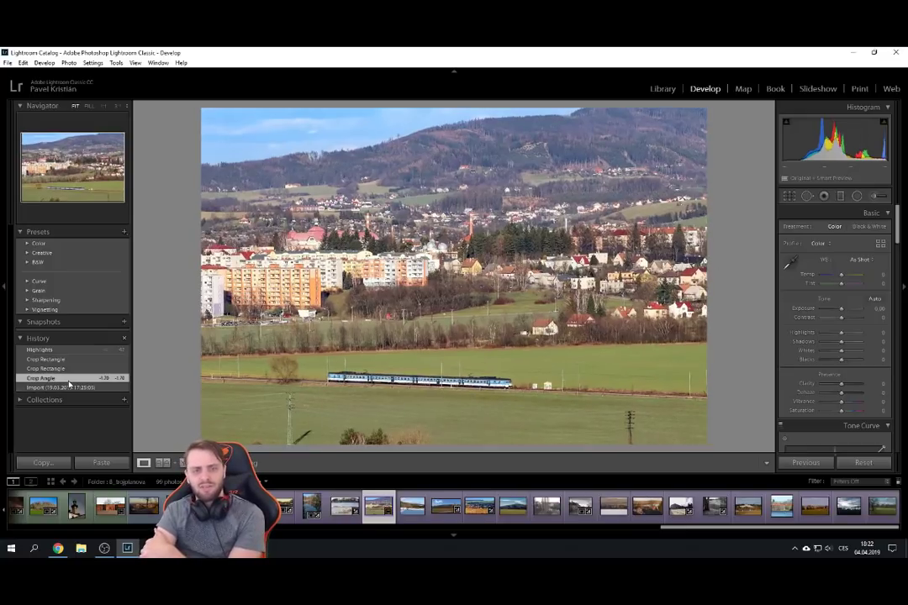
left_click(71, 368)
left_click(72, 359)
left_click(76, 350)
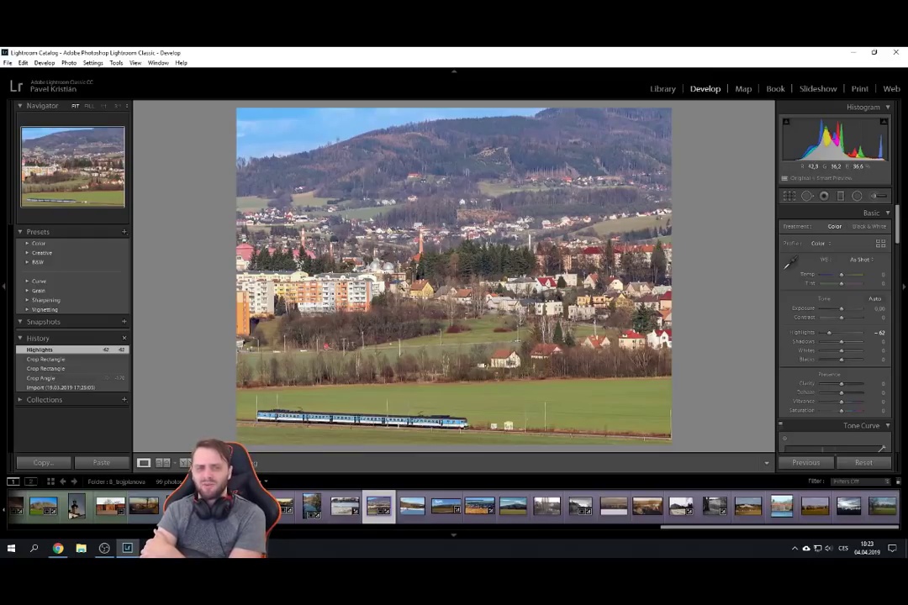
View the ski slope photo, then open the meadow photo with white clouds and compare its colour and monochrome history states, ending on Import.
left_click(411, 507)
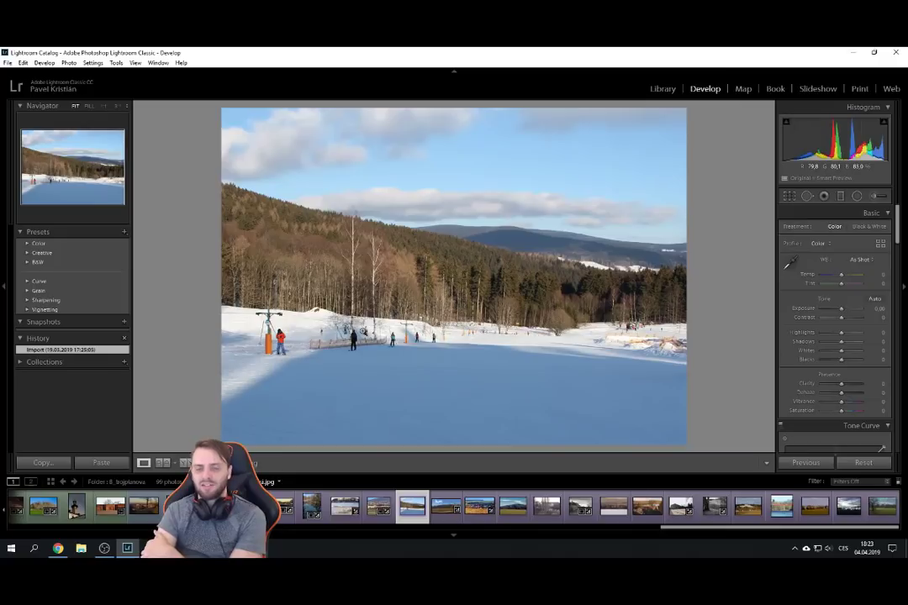
left_click(446, 518)
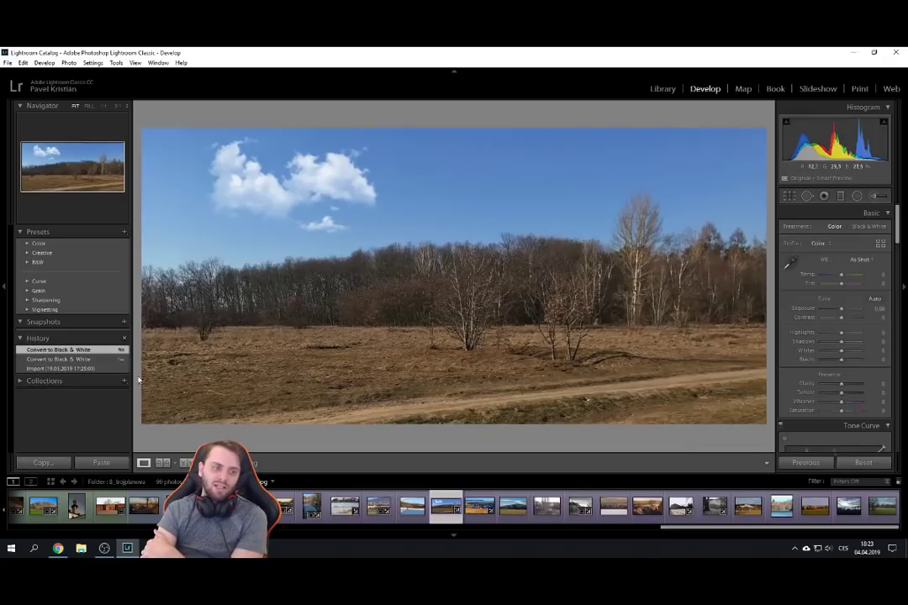
left_click(91, 368)
left_click(84, 358)
left_click(86, 350)
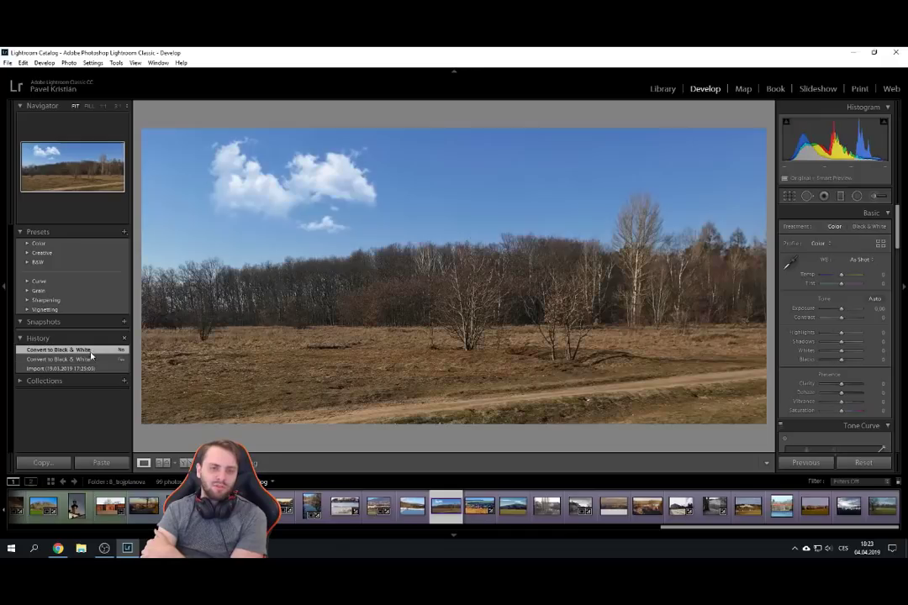
left_click(86, 368)
left_click(84, 359)
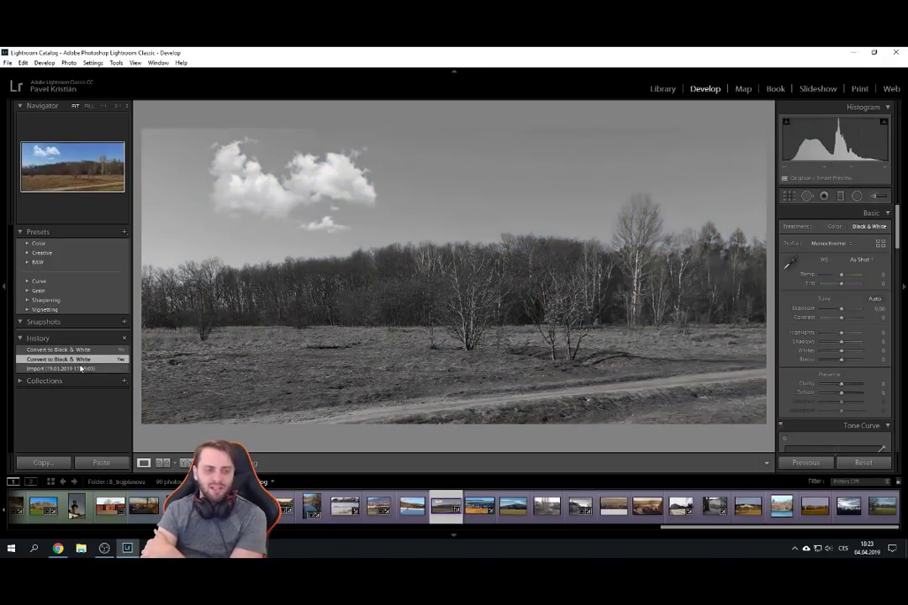
left_click(87, 368)
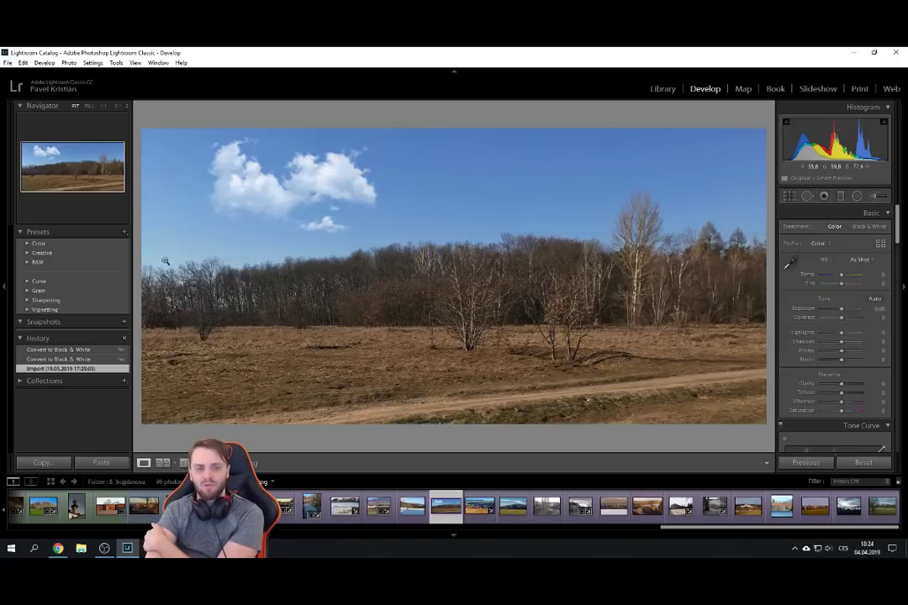
Open the photo of the village behind the ploughed field, and compare its import state with the Yellow Saturation Shift edit.
left_click(479, 512)
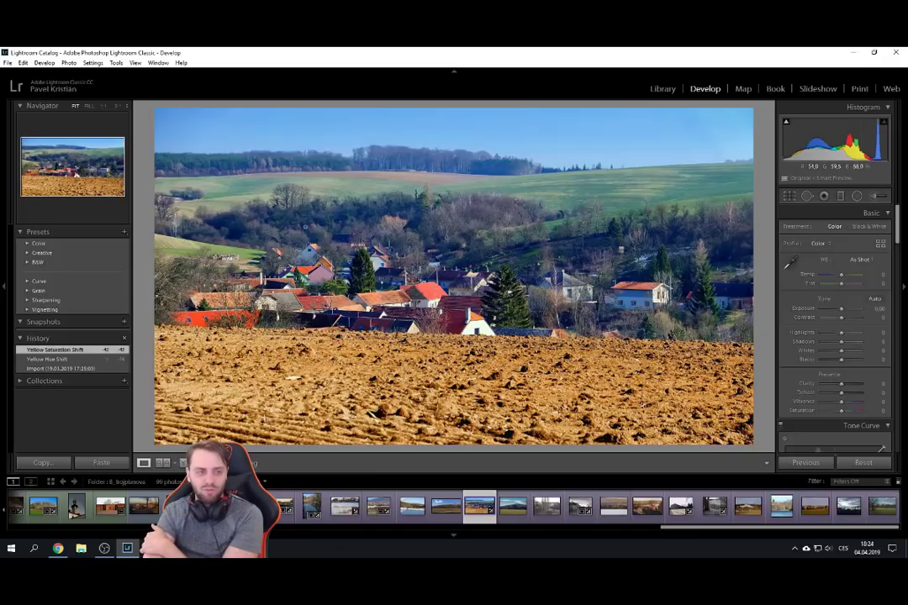
left_click(87, 368)
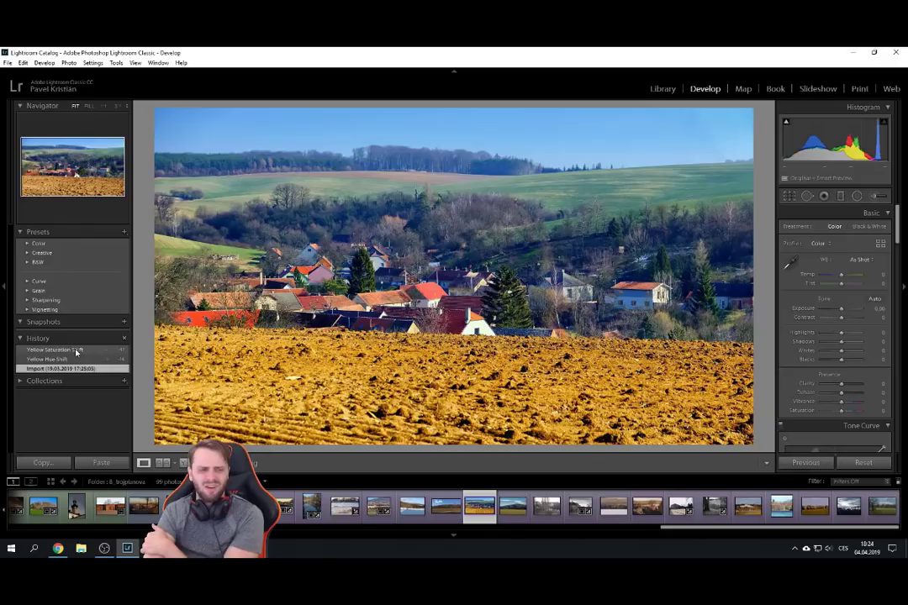
left_click(76, 353)
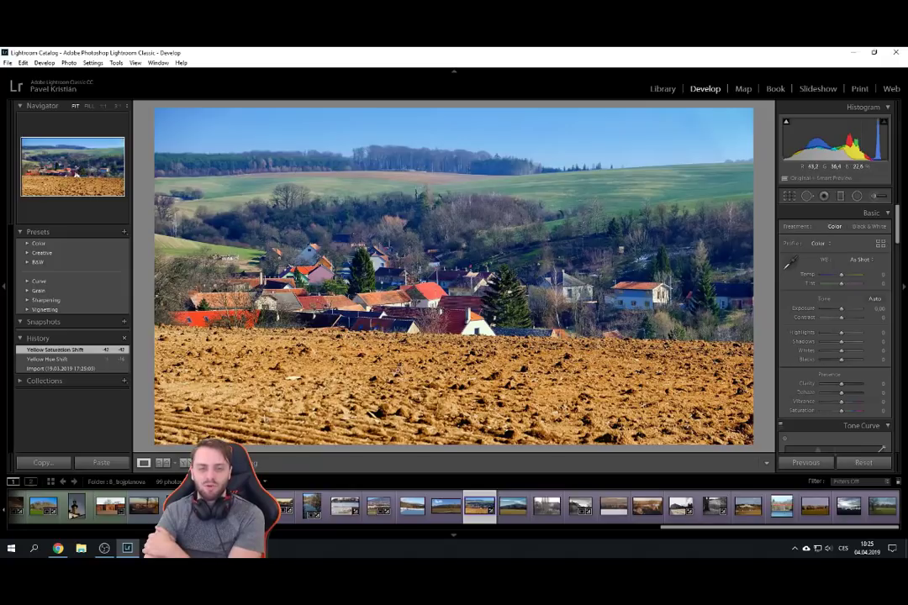
View the hill meadow, poplar and street house photos, reset the house photo to Import, and go back to the village photo.
key("Right")
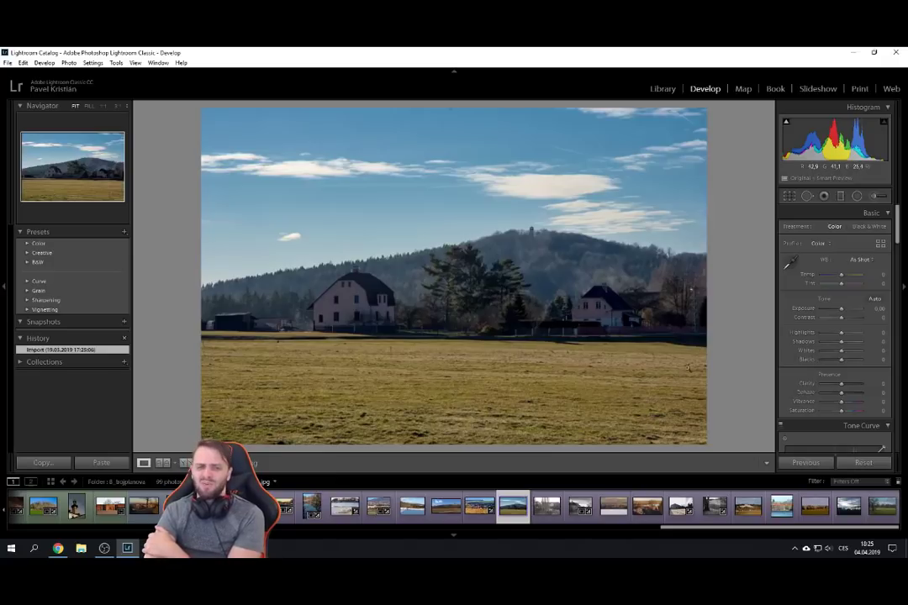
left_click(548, 514)
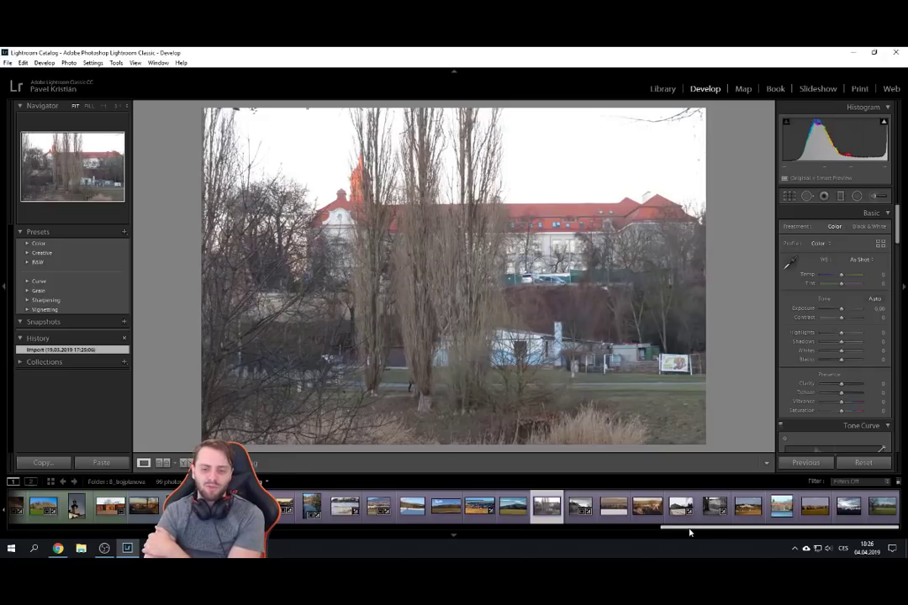
left_click(589, 518)
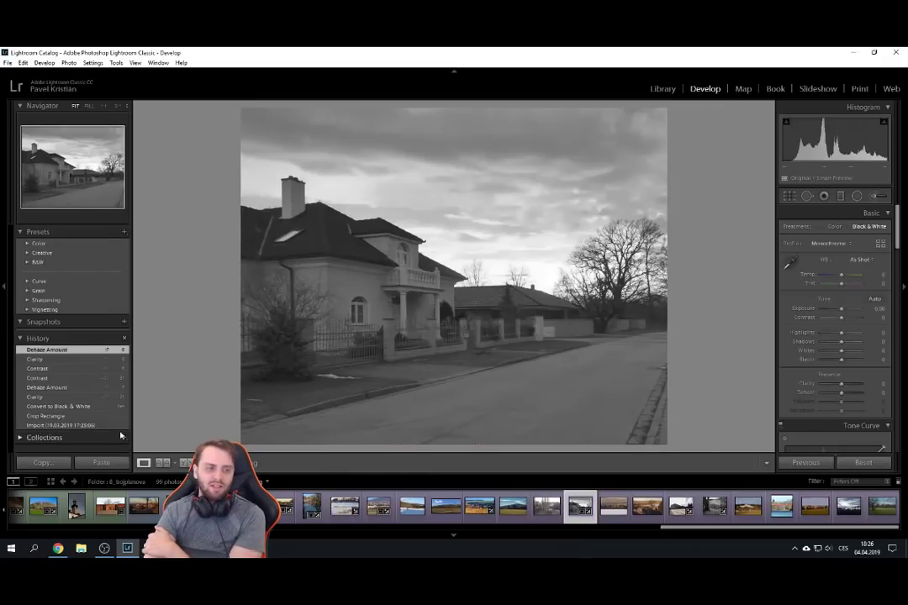
left_click(105, 425)
left_click(537, 513)
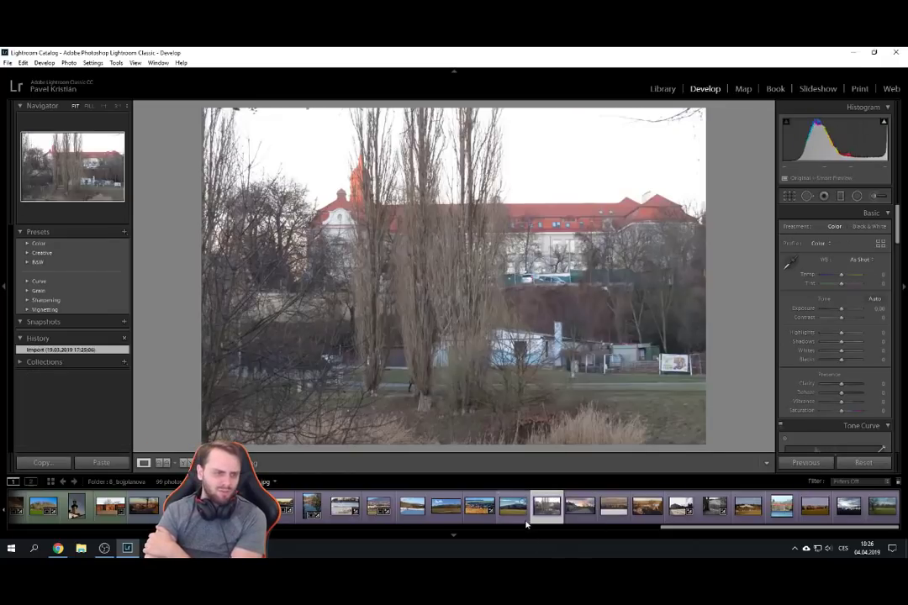
left_click(513, 514)
left_click(480, 516)
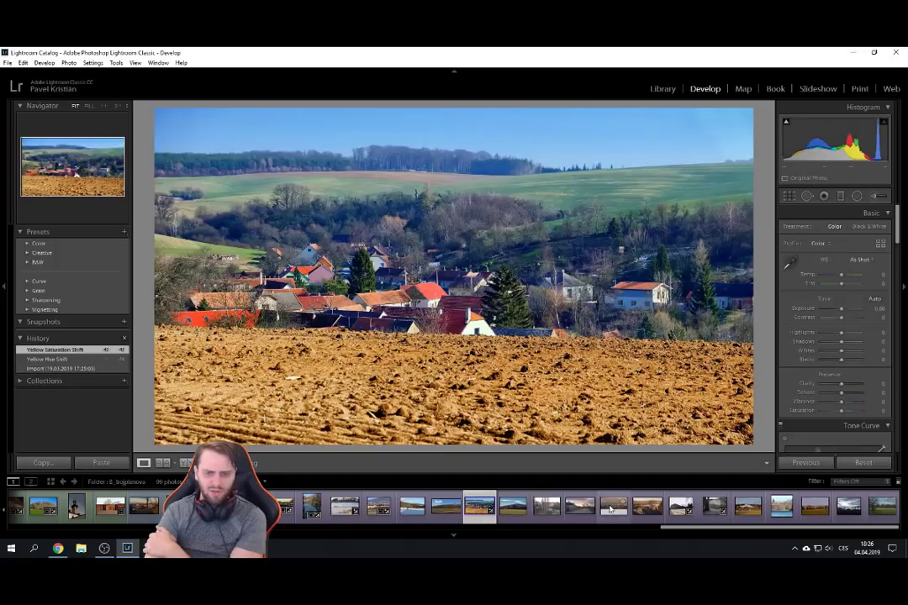
Open the sunset street photo with the house, and step through its history from Crop Rectangle to the last Dehaze Amount entry.
left_click(588, 507)
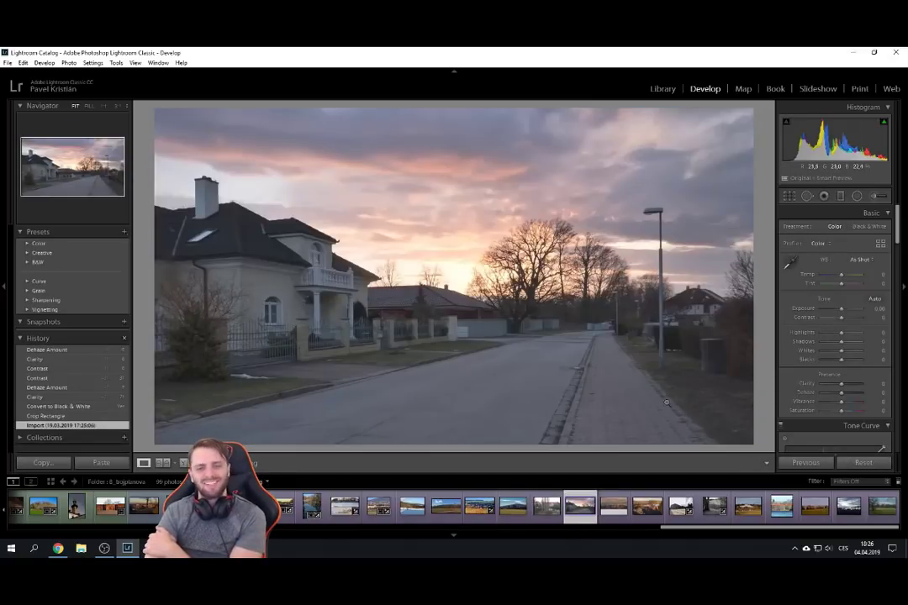
left_click(609, 320)
left_click(632, 304)
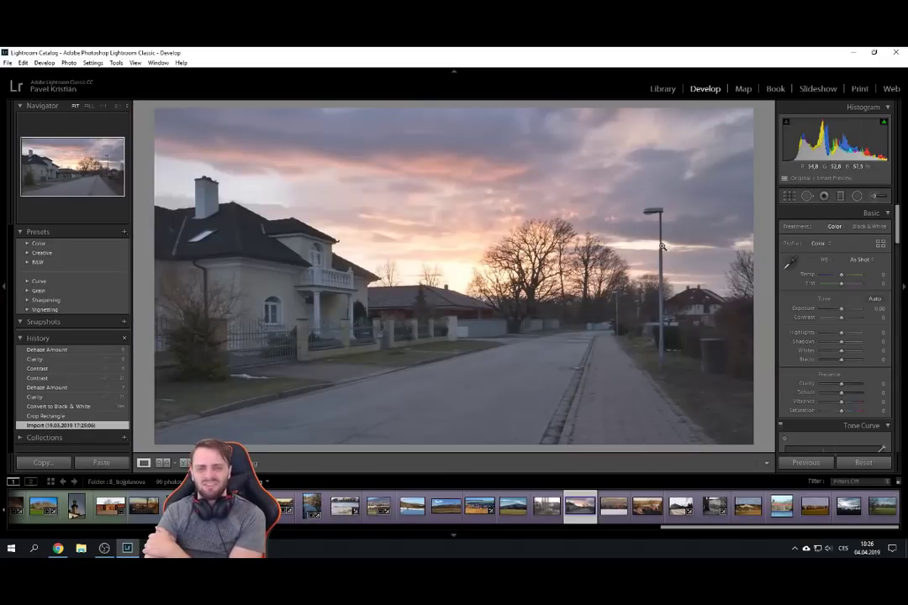
left_click(69, 415)
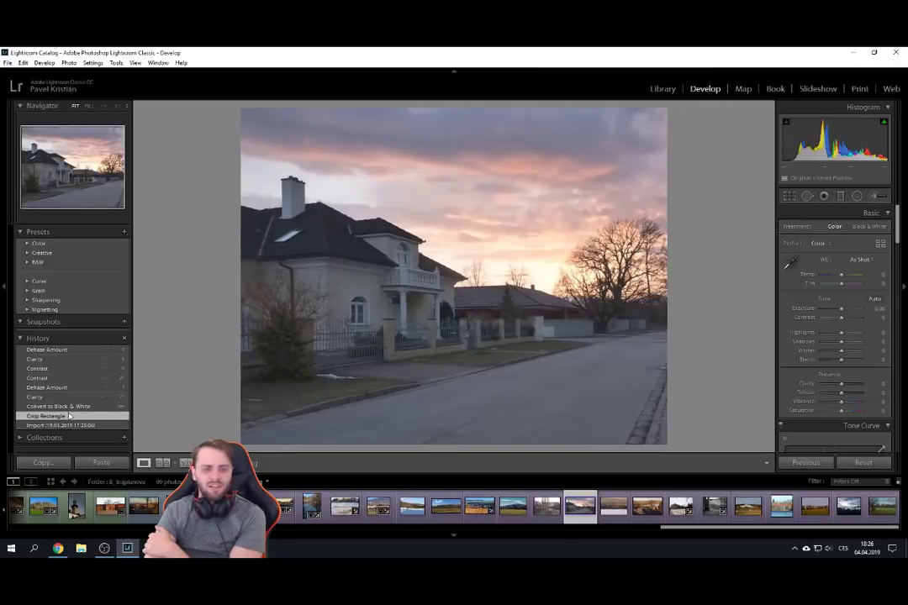
left_click(83, 407)
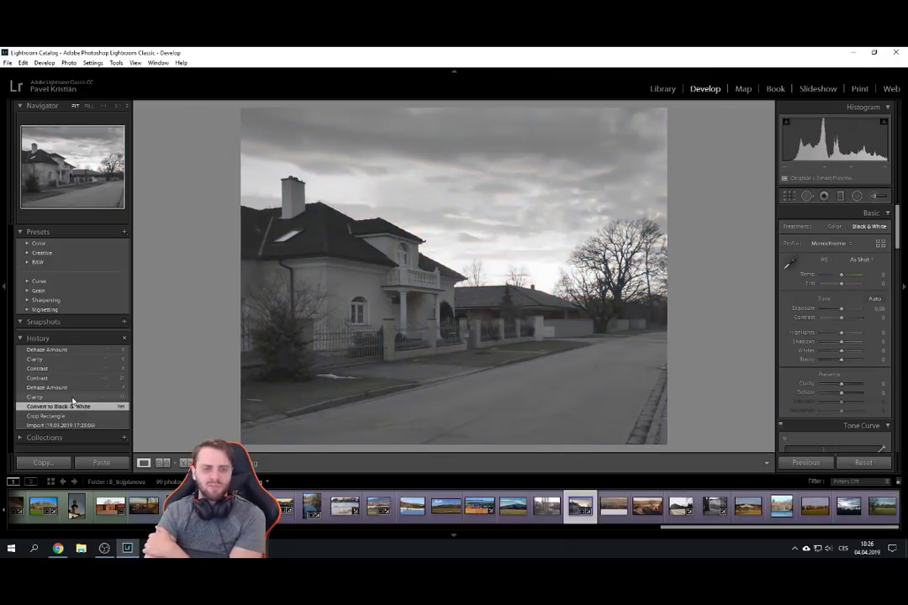
left_click(71, 396)
left_click(71, 388)
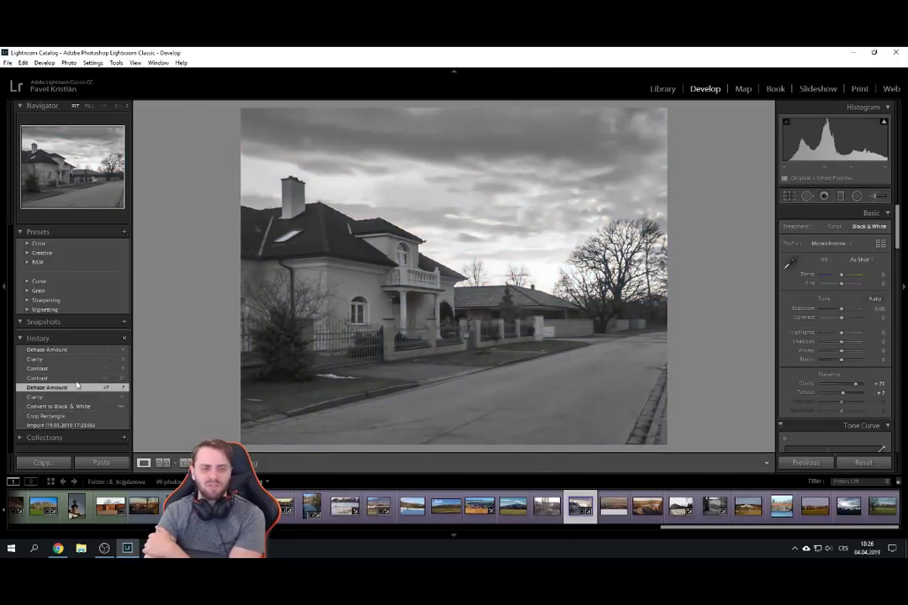
left_click(74, 378)
left_click(78, 369)
left_click(80, 359)
left_click(82, 351)
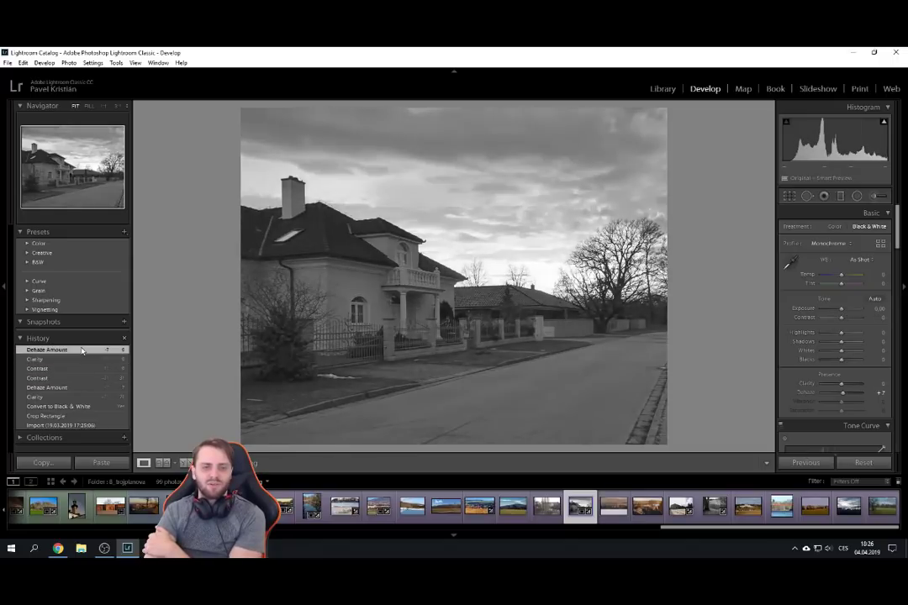
Compare the house photo's Crop Rectangle and black-and-white states, try Clarity +45 on the colour crop, and return to Import.
left_click(75, 416)
left_click(76, 406)
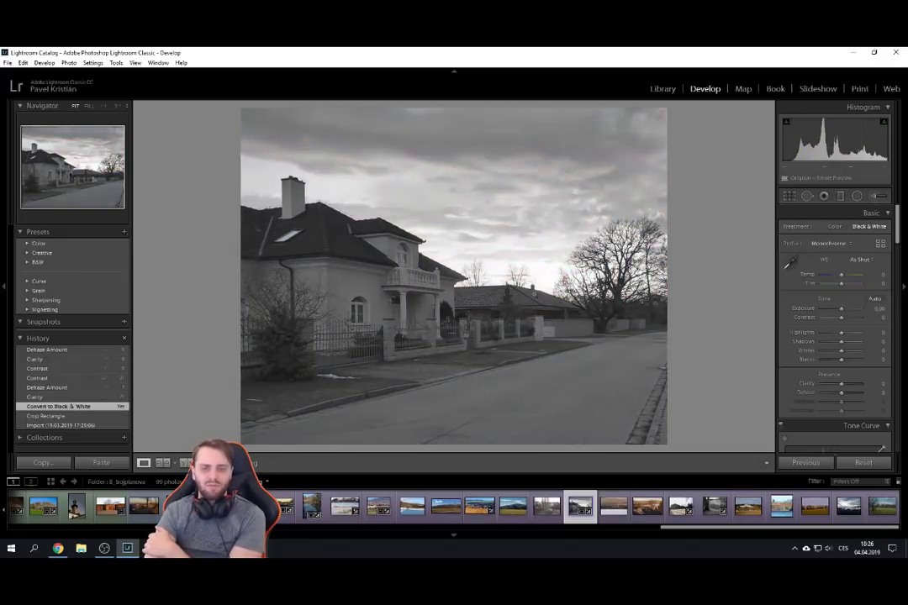
left_click(75, 416)
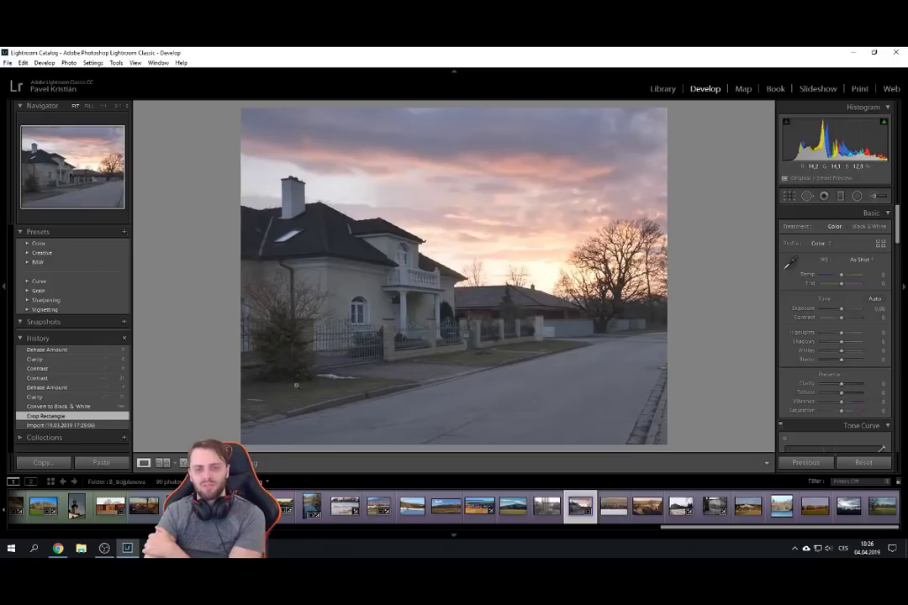
left_click_drag(841, 383, 849, 383)
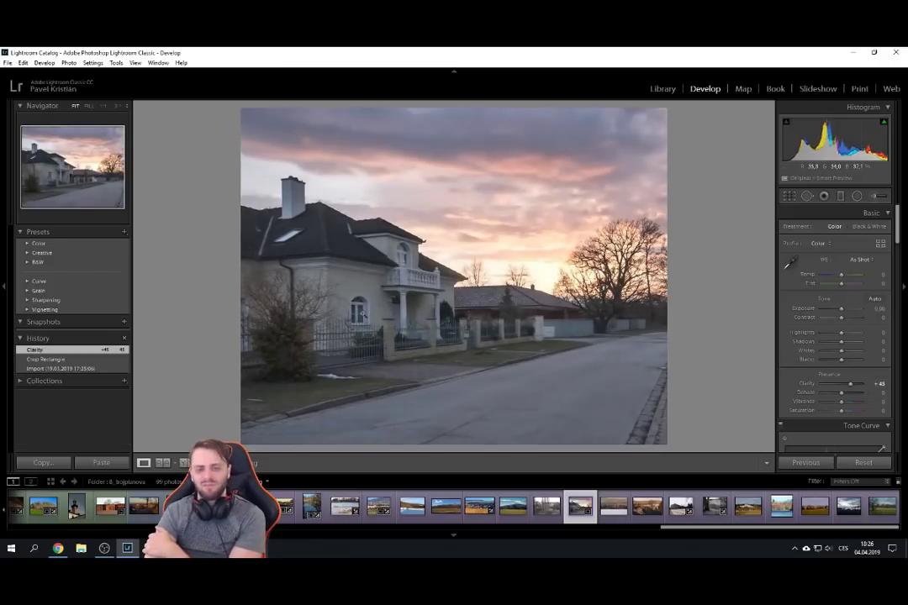
left_click(64, 369)
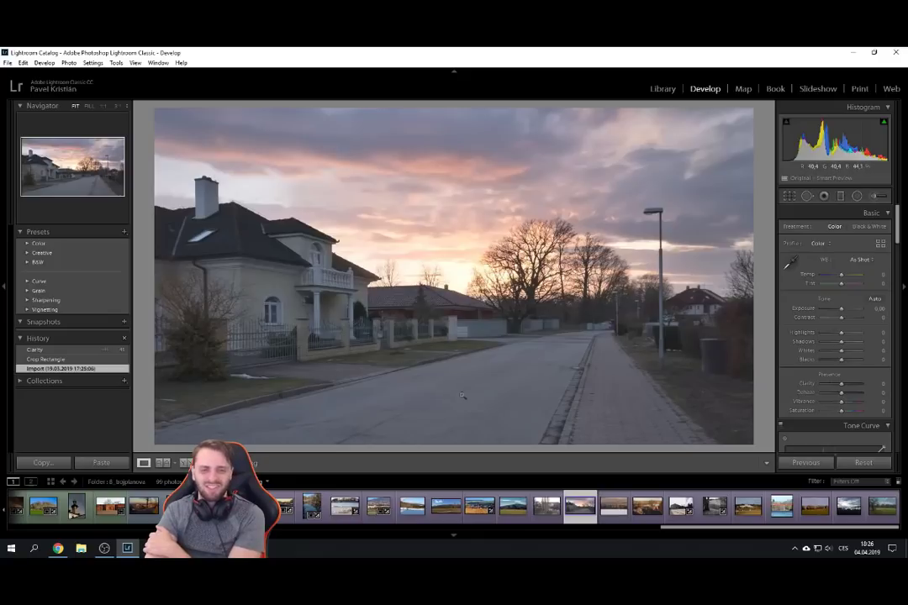
Compare the photo of the snowy field and village church with the photo of the rock above the lake.
left_click(612, 507)
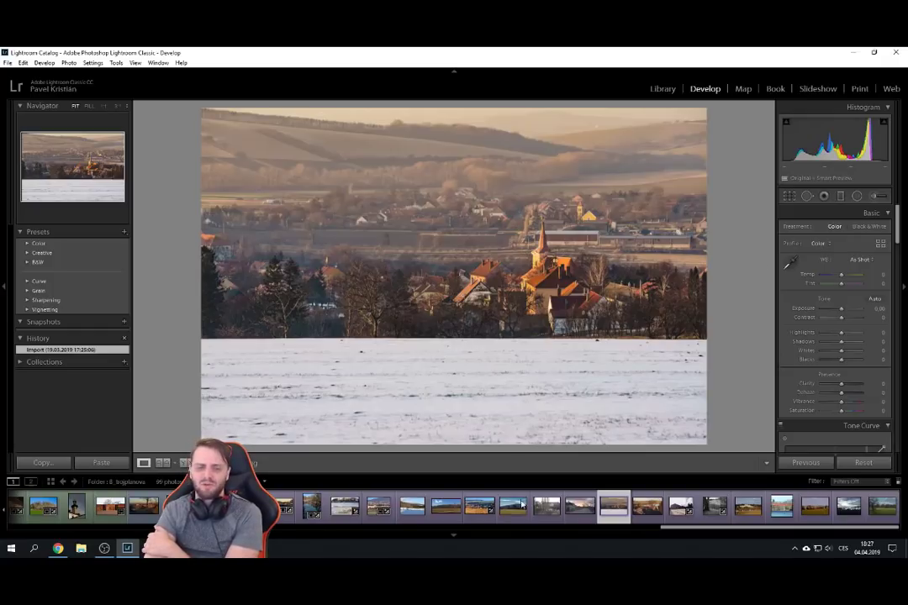
left_click(647, 509)
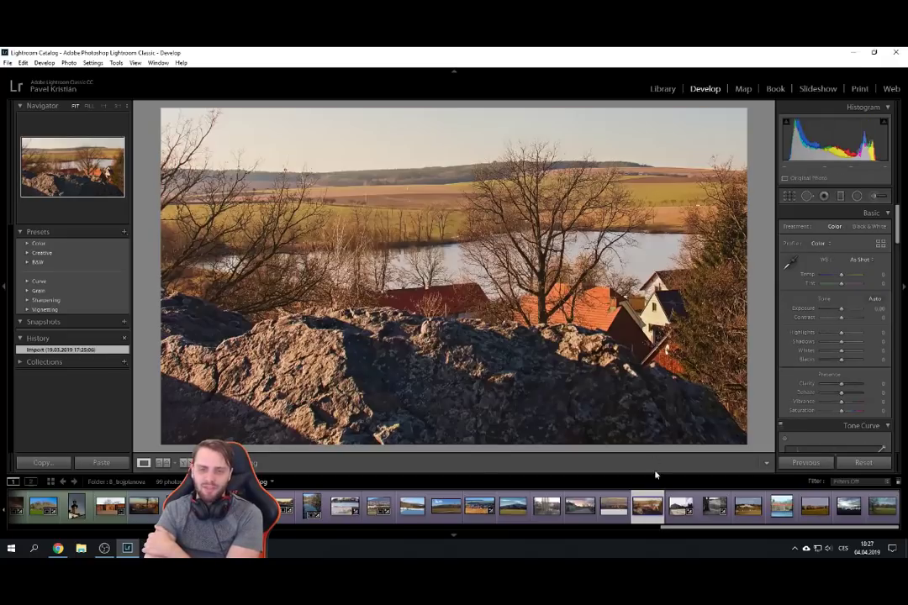
left_click(615, 509)
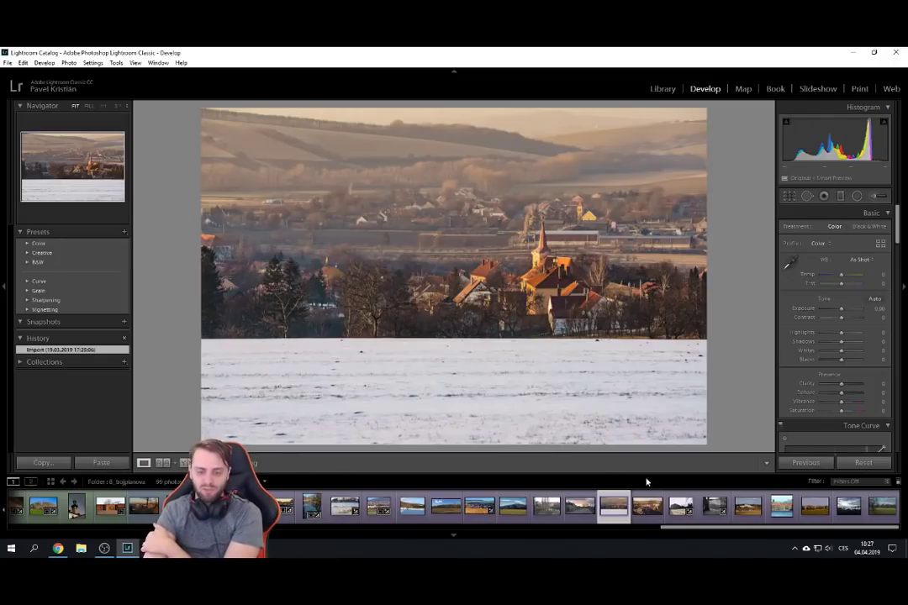
left_click(652, 518)
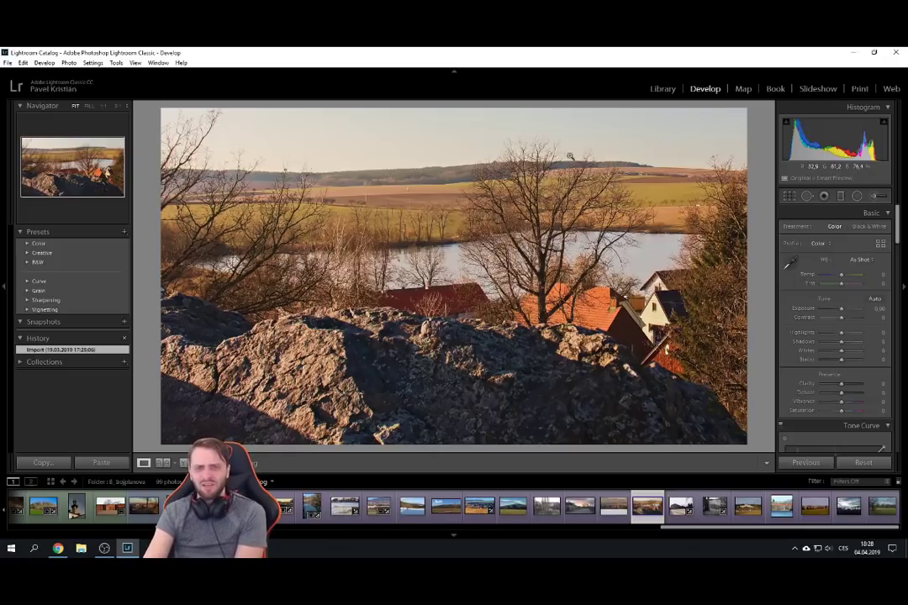
Open the photo of the industrial hall and steps, and compare its import state and highlight clipping with the Highlights -100 edit.
left_click(686, 519)
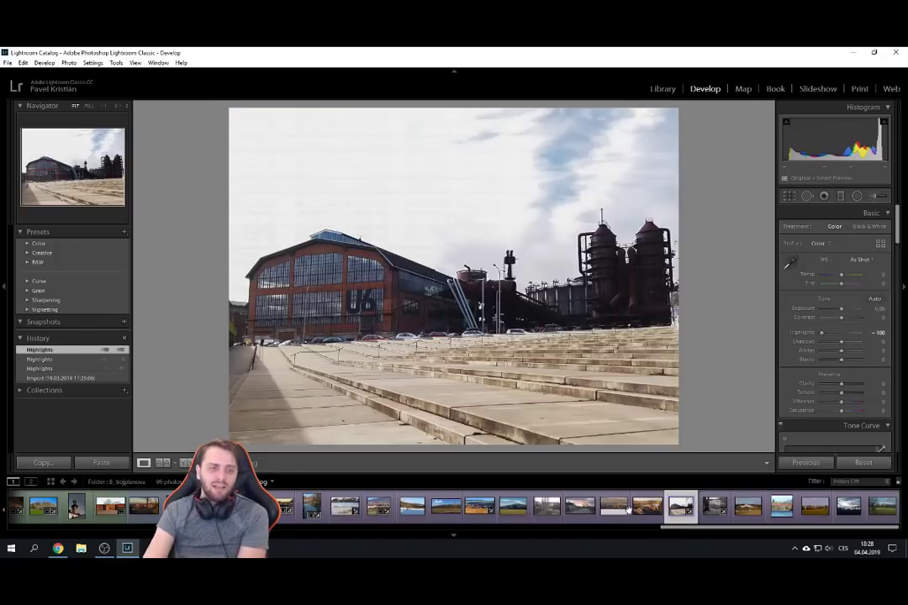
left_click(75, 378)
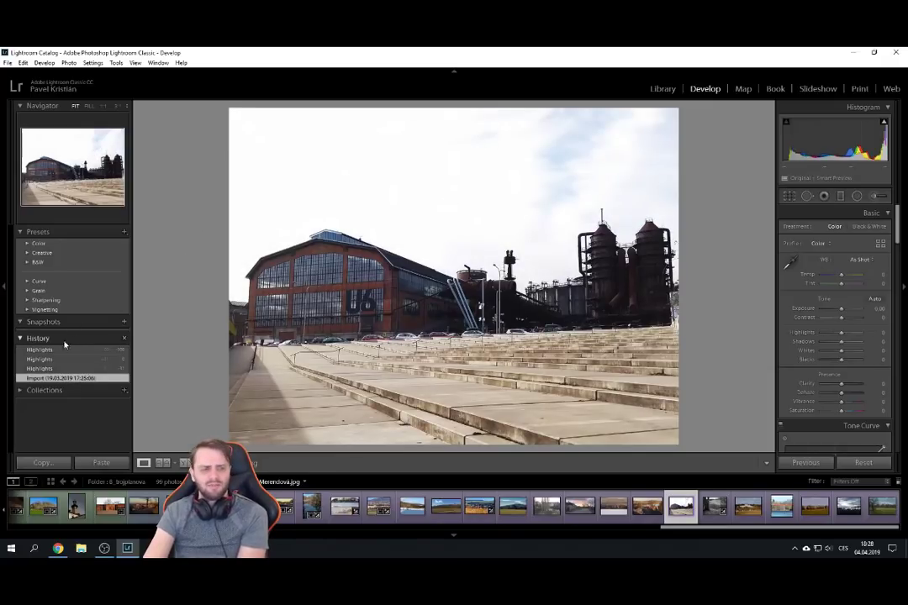
left_click(42, 349)
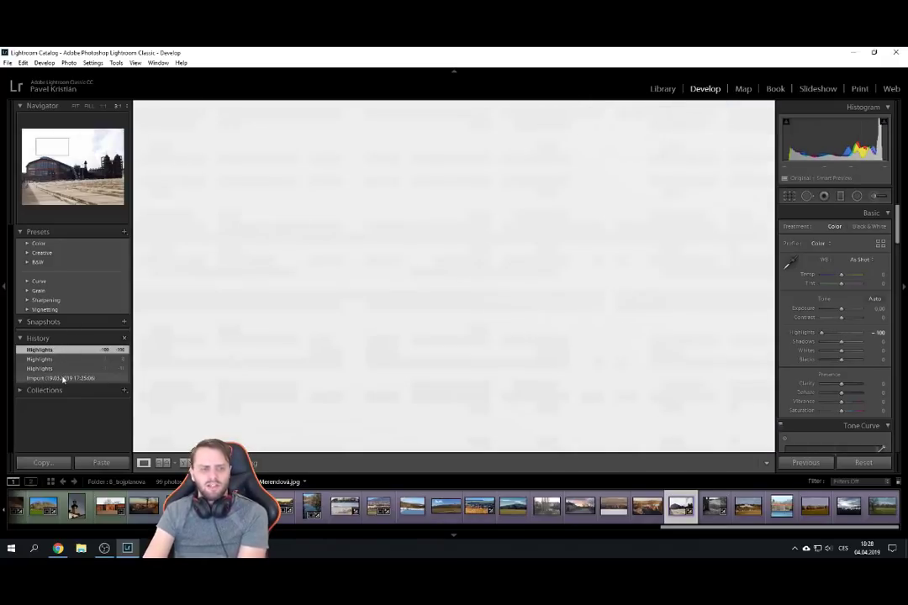
left_click(66, 378)
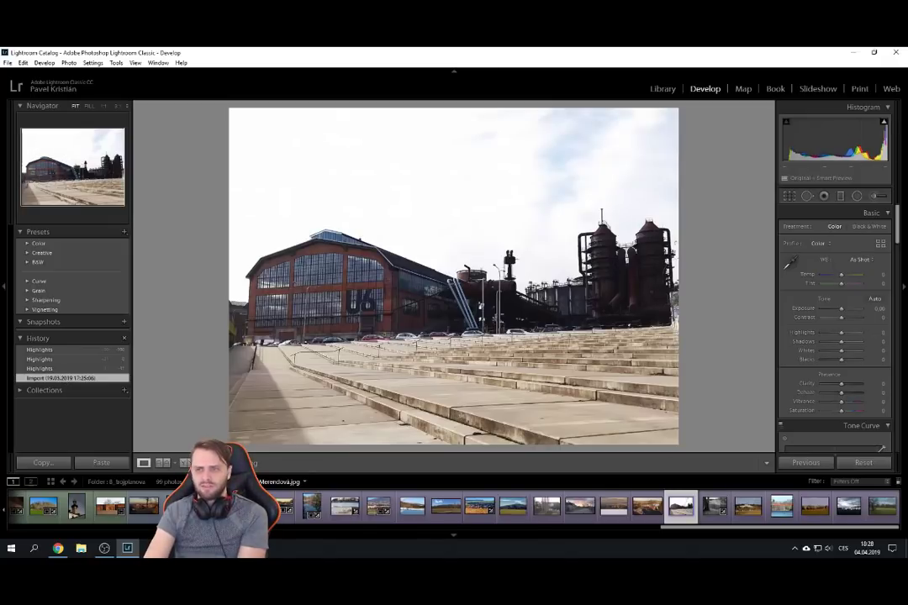
mouse_move(883, 123)
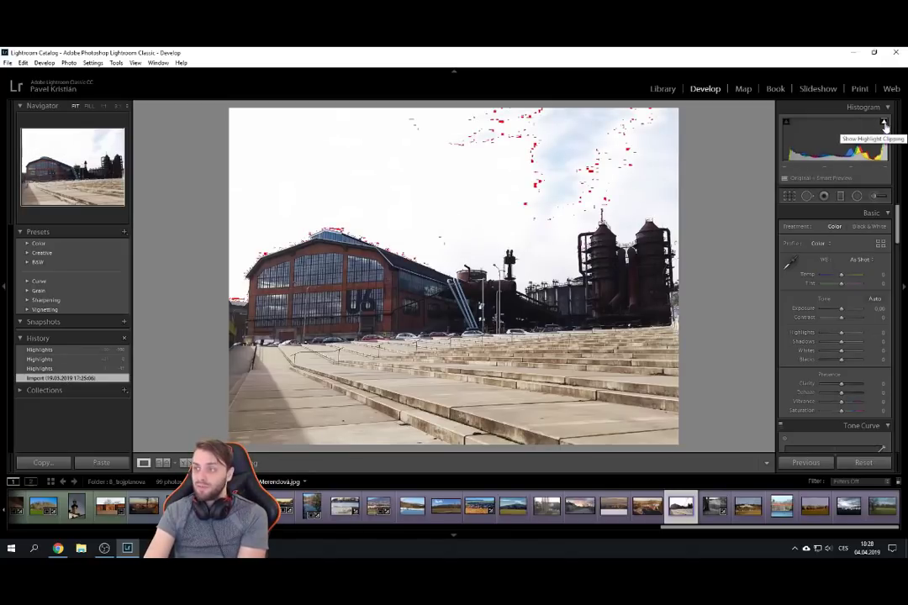
left_click(42, 350)
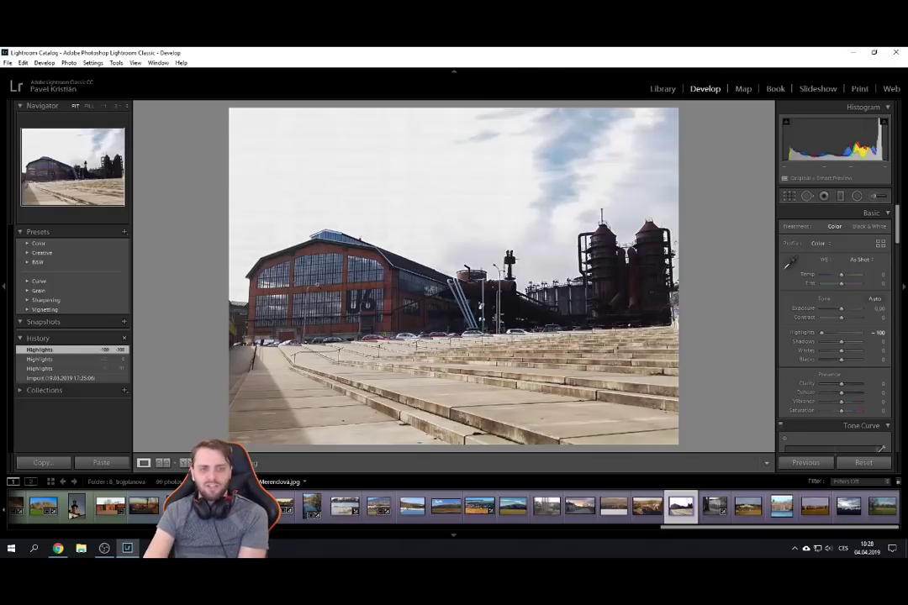
Examine the sky above the hall roof up close in the Highlights -100 state, and return the photo to Import.
left_click(401, 246)
left_click_drag(401, 245, 444, 310)
left_click_drag(513, 307, 393, 243)
left_click_drag(362, 302, 445, 282)
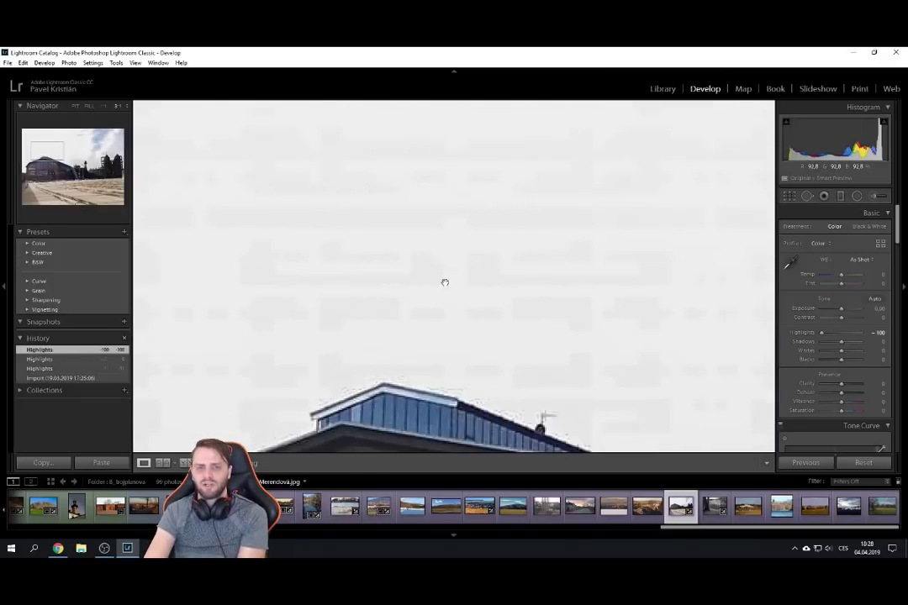
left_click_drag(427, 208, 422, 206)
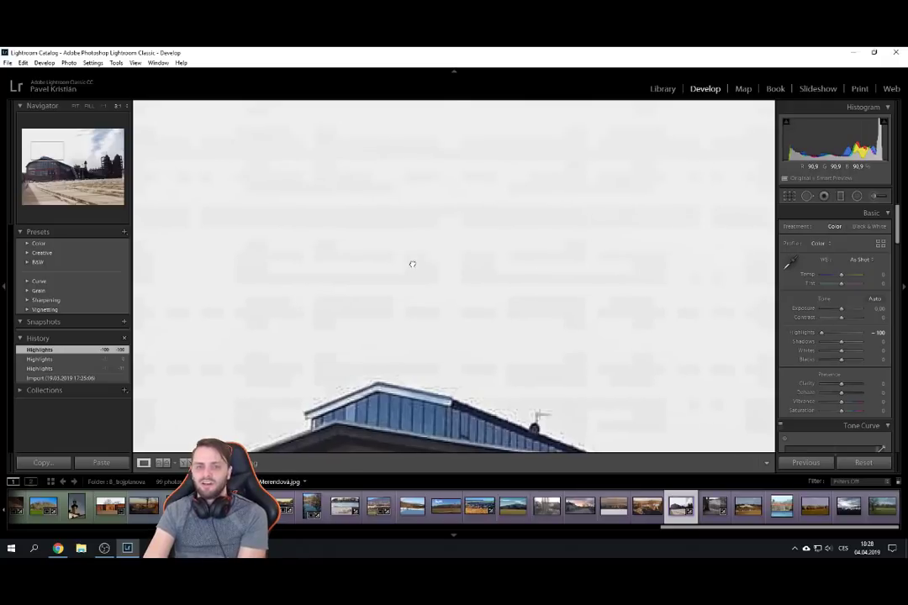
left_click(412, 264)
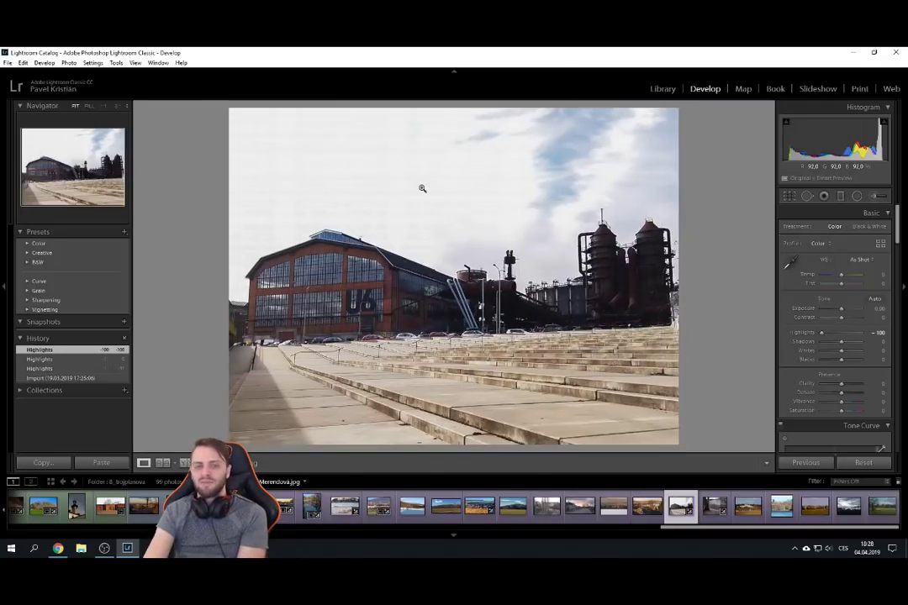
left_click(61, 378)
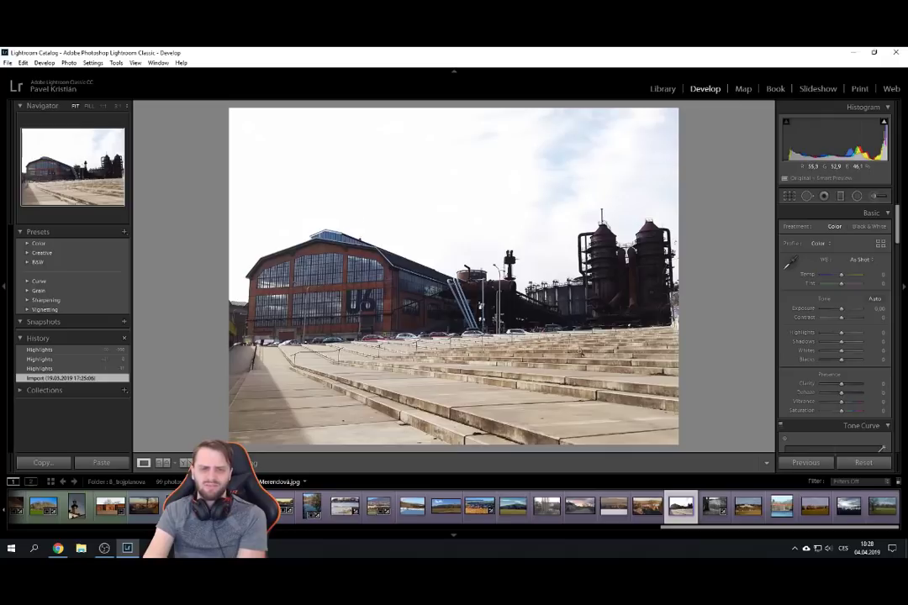
Open the birch tree photo, and switch between its Import and White Clipping states, ending on White Clipping.
left_click(715, 511)
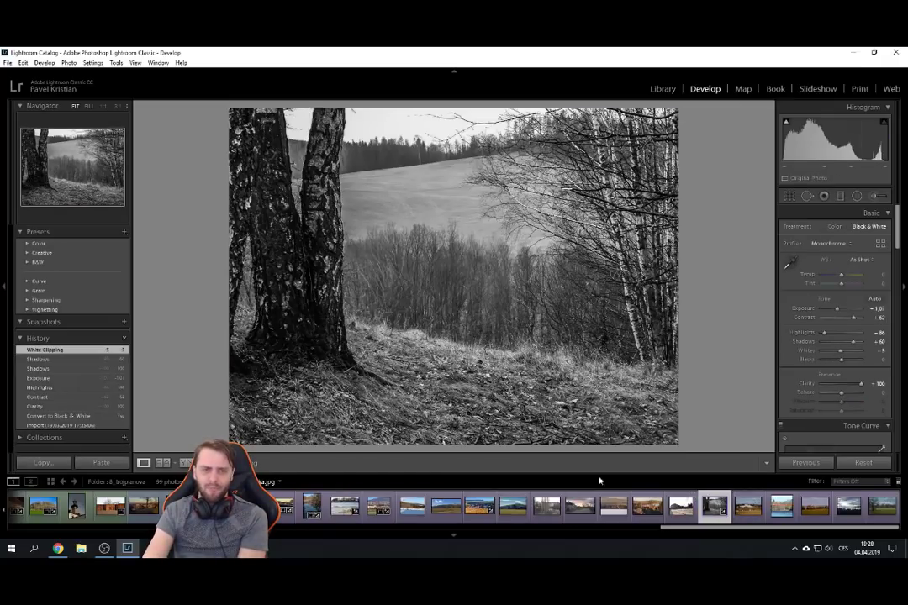
left_click(83, 425)
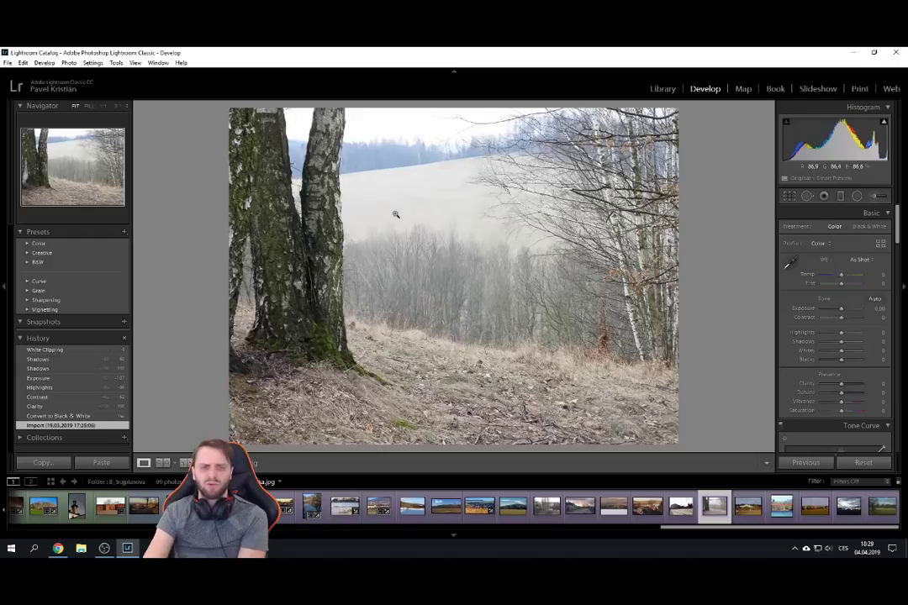
left_click(76, 353)
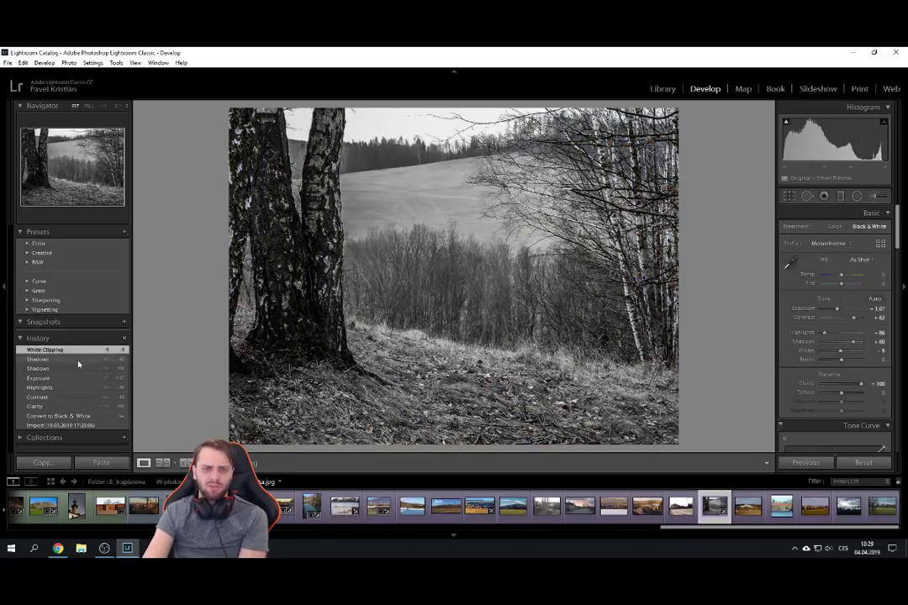
left_click(87, 426)
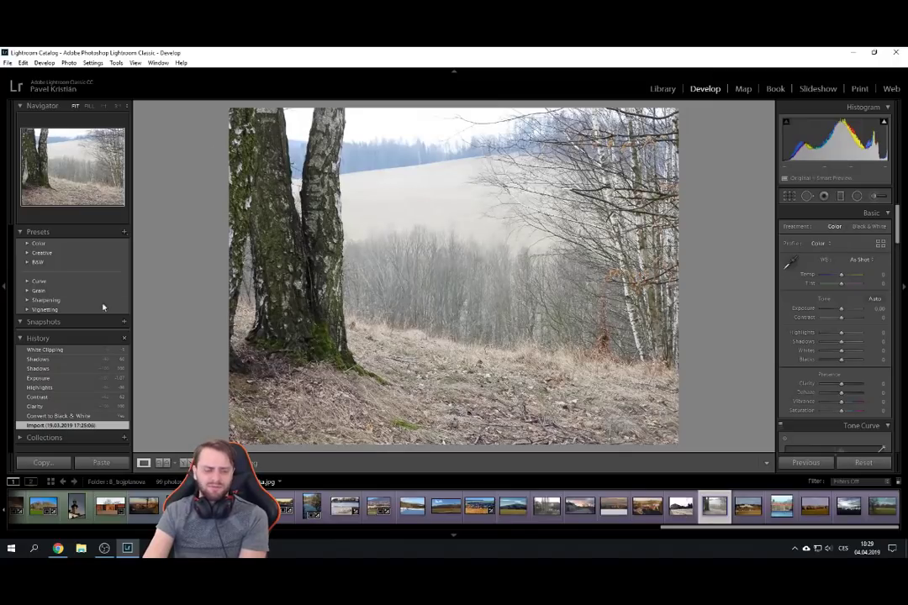
left_click(71, 350)
left_click(82, 424)
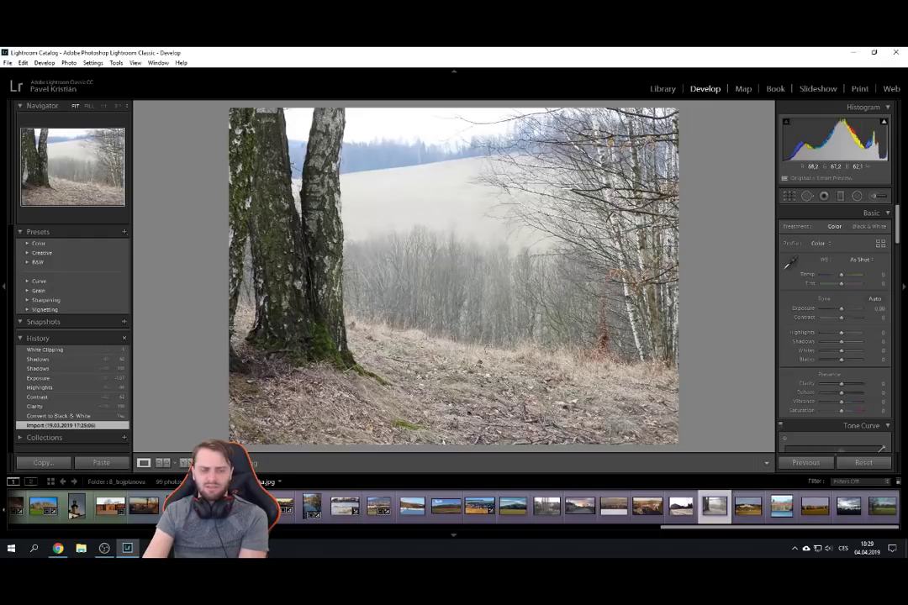
left_click(73, 348)
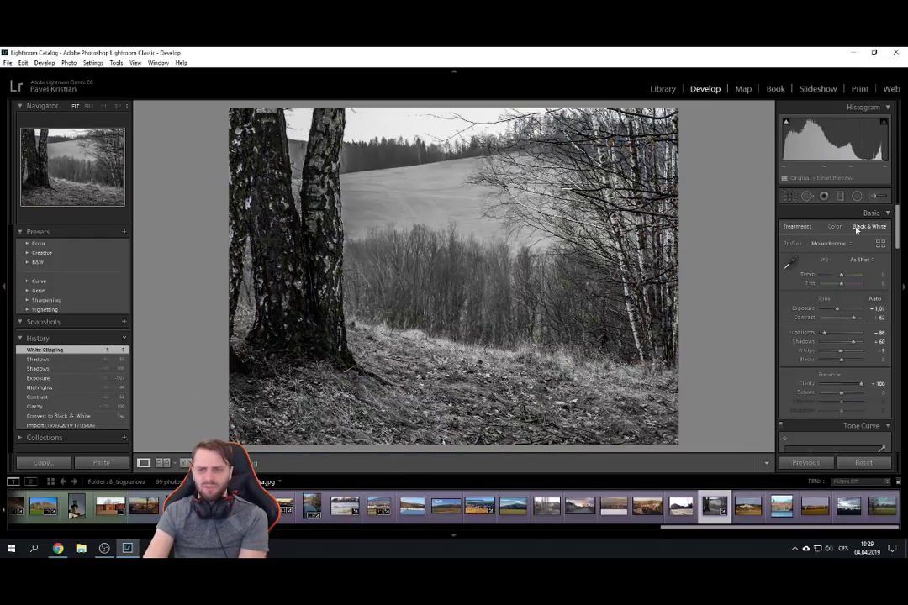
Switch the birch tree photo to color, and compare it with its Import and White Clipping states.
left_click(834, 227)
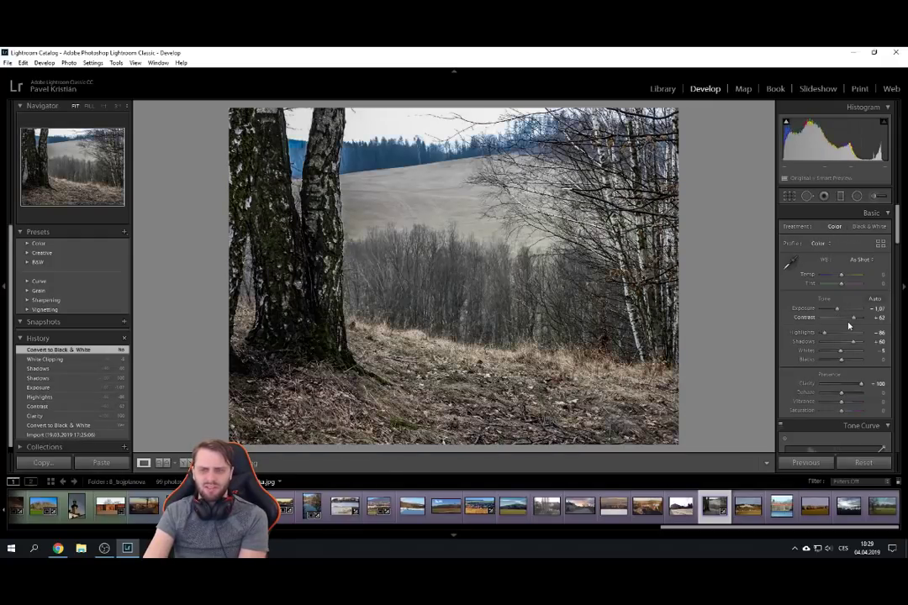
left_click(80, 435)
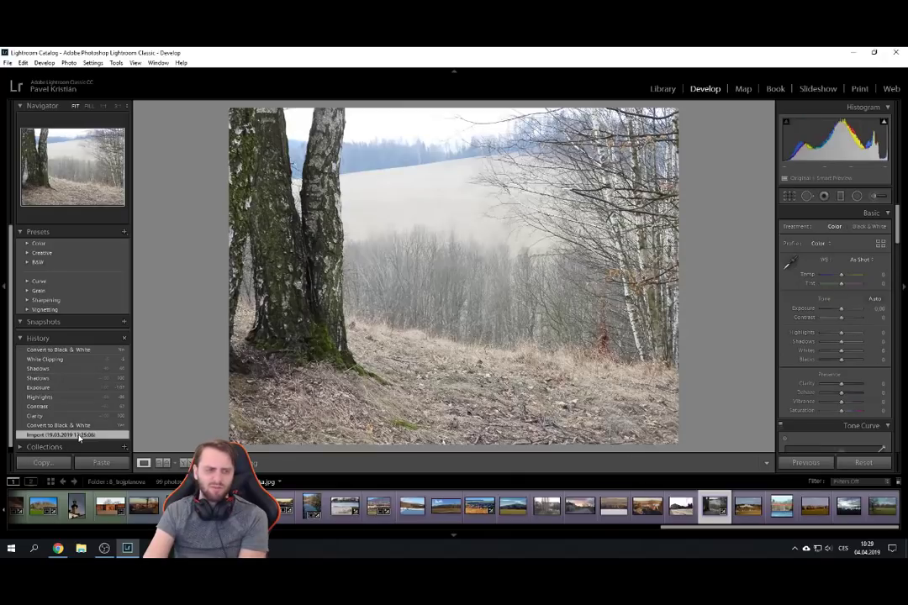
left_click(75, 359)
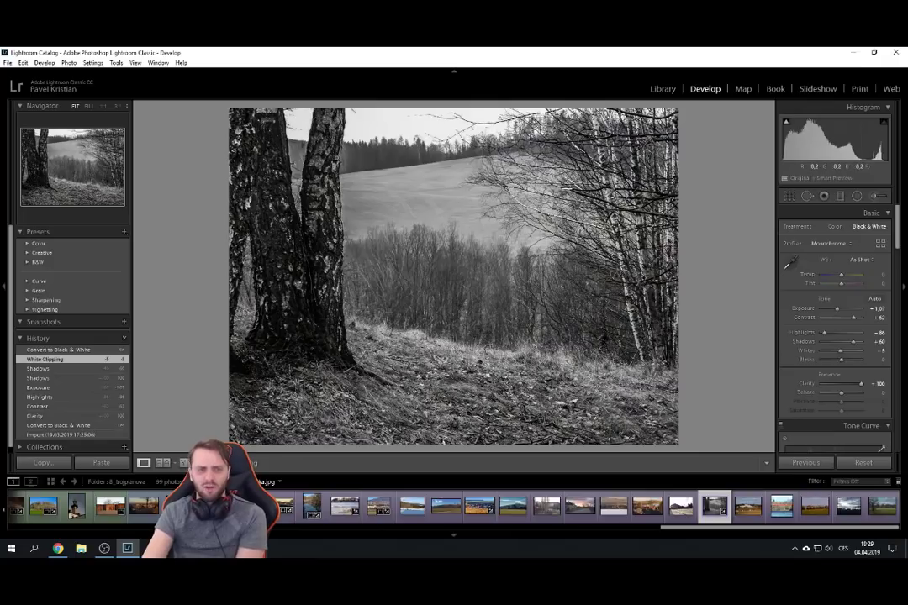
Examine the birch trunk's edge and the distant forest up close, and compare the Import, Shadows, color and White Clipping states.
left_click(356, 126)
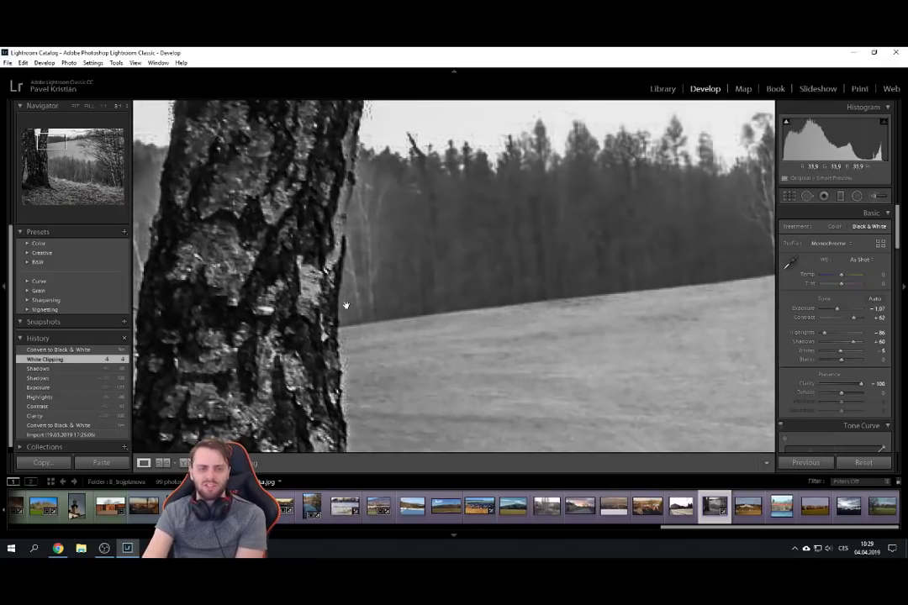
left_click(349, 304)
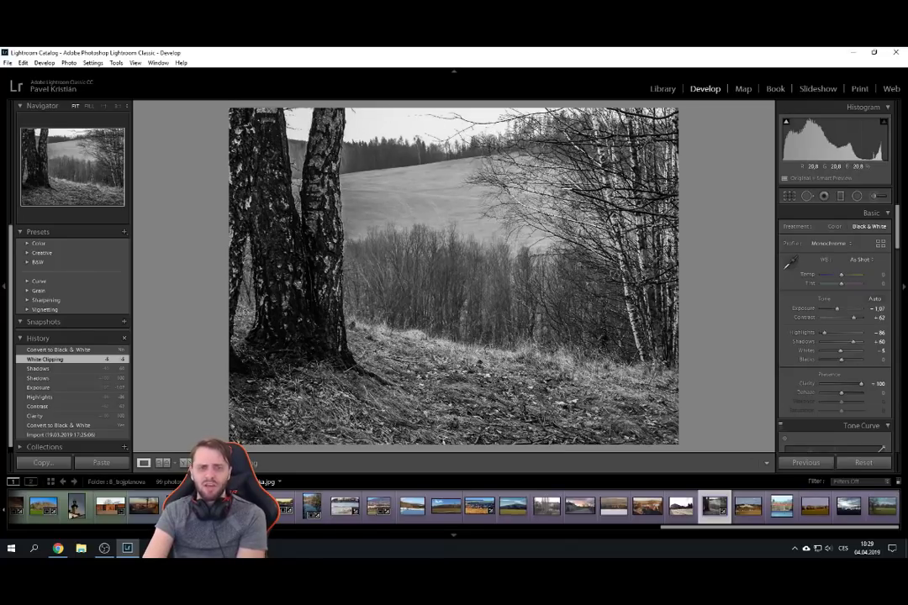
left_click(58, 434)
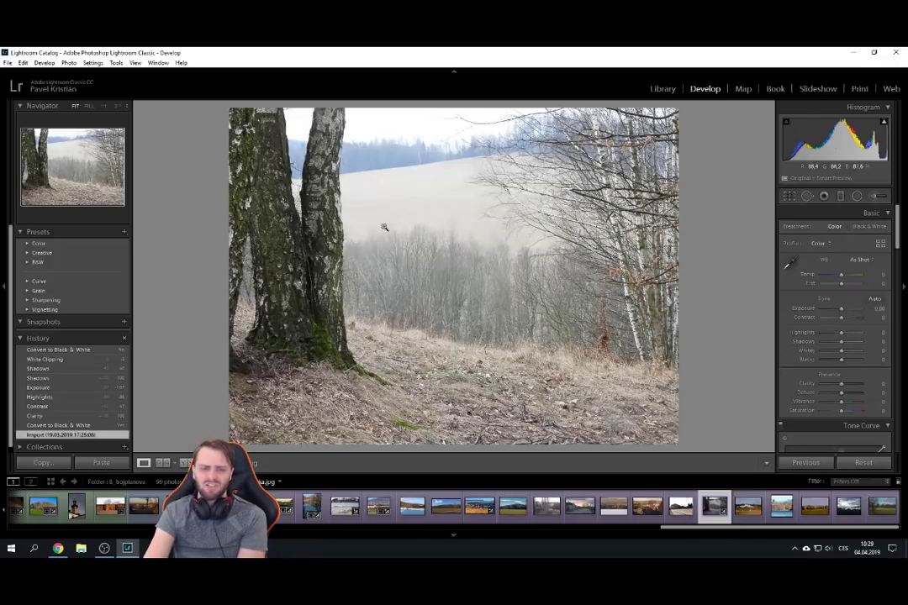
left_click(74, 397)
left_click(80, 370)
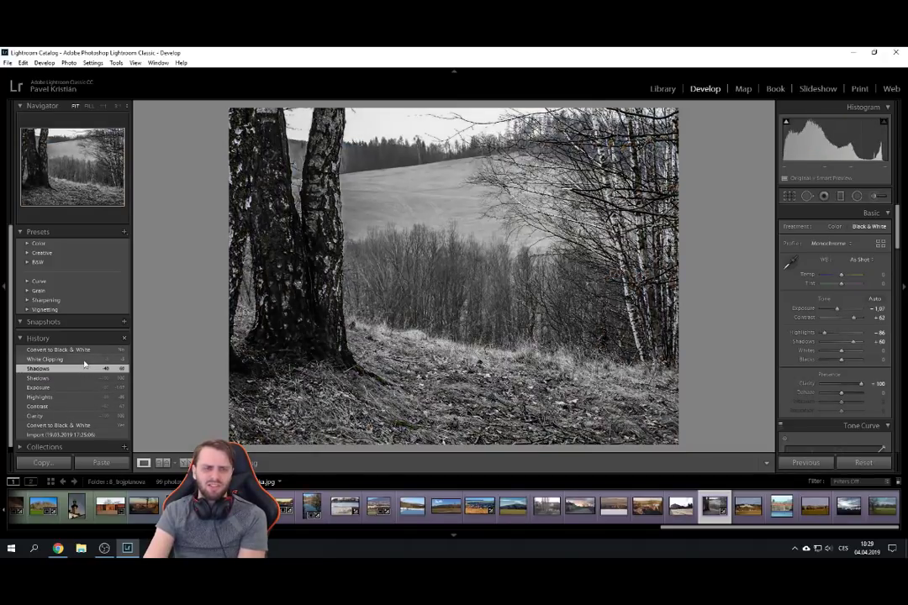
left_click(59, 350)
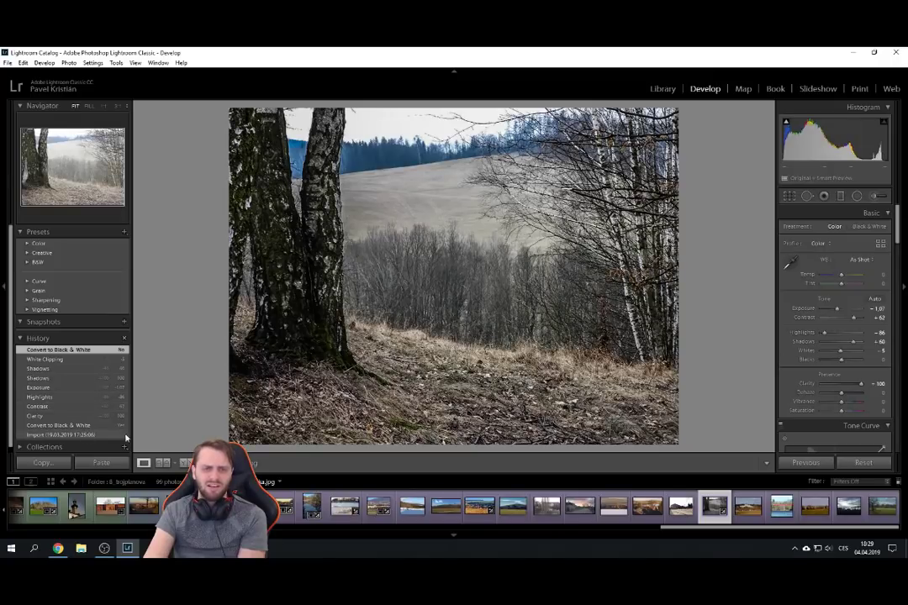
left_click(61, 359)
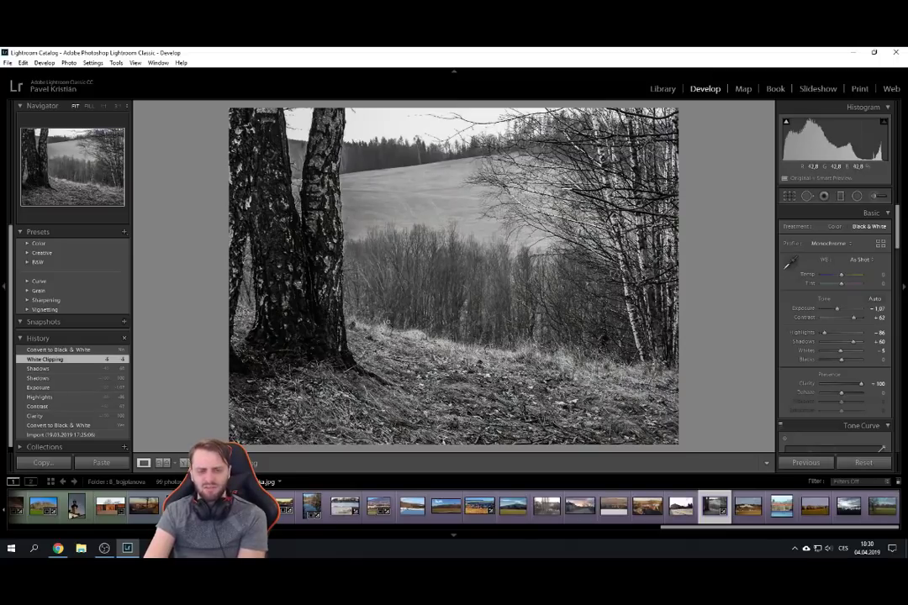
Review the photo of the large terraced building behind the dry field.
key("Right")
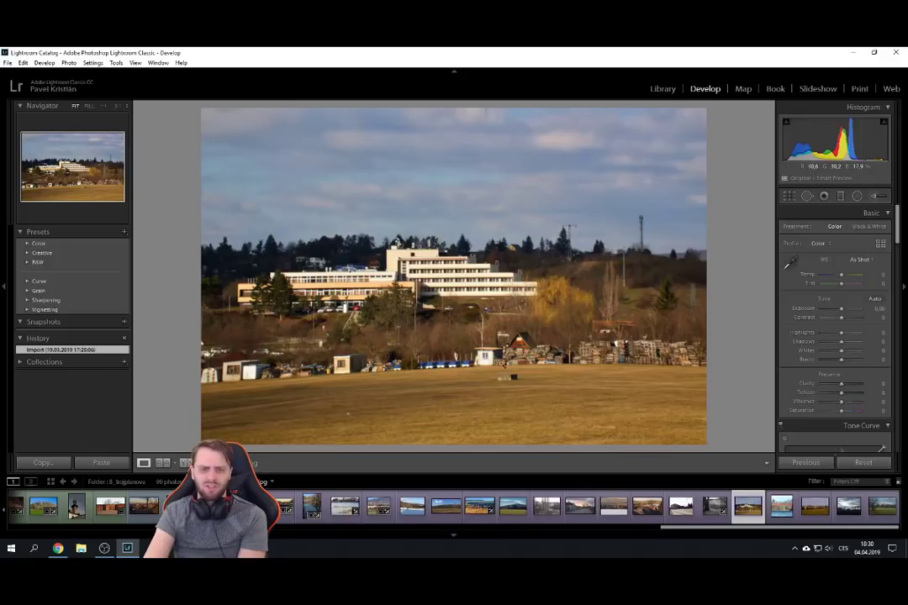
mouse_move(614, 353)
left_mouse_down()
mouse_move(530, 286)
mouse_move(614, 353)
left_mouse_up()
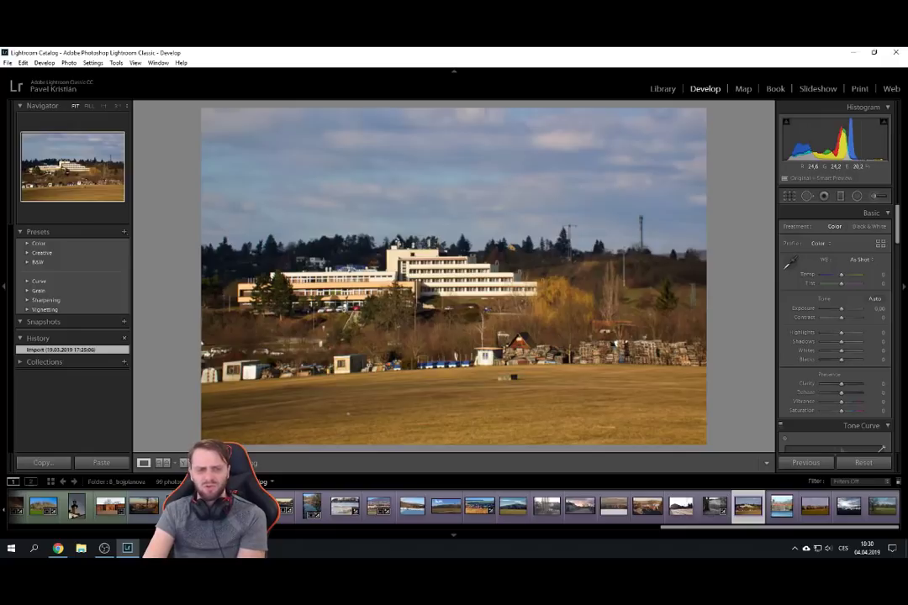
Open the red bridge photo and crop it tighter around the pier, cutting away the dark conifer and some sky and water.
key("Right")
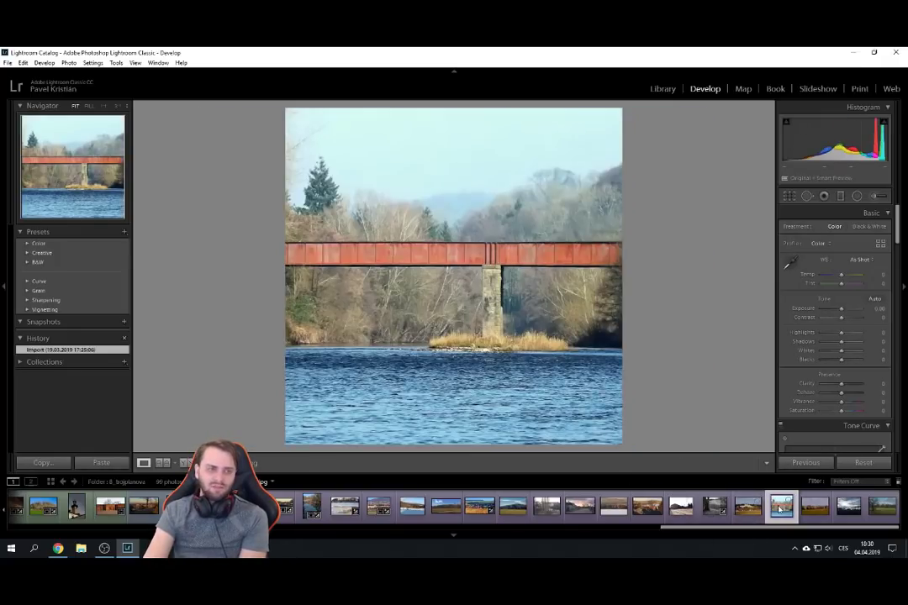
left_click(788, 196)
left_click_drag(286, 263, 351, 263)
left_click_drag(460, 109, 454, 132)
left_click_drag(453, 419, 453, 403)
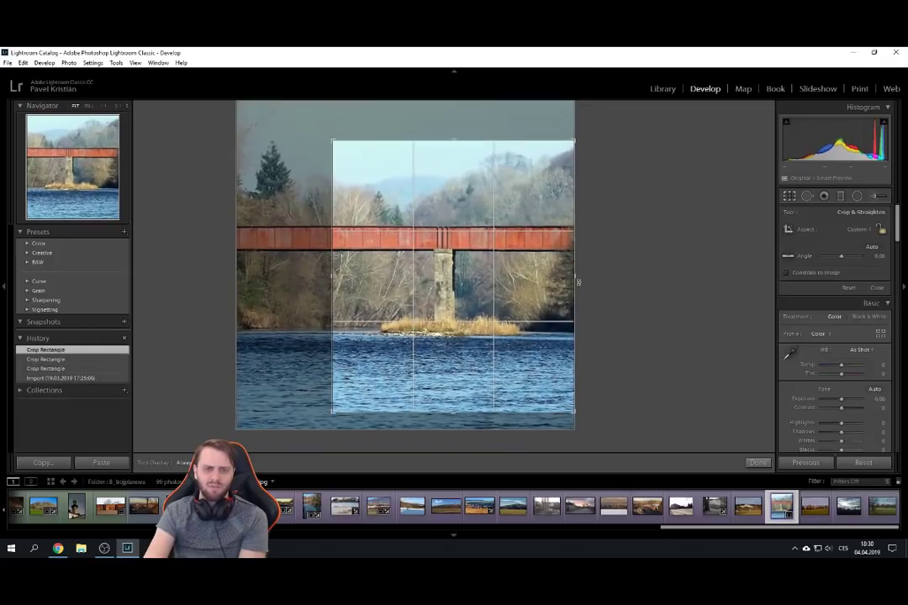
left_click_drag(332, 280, 317, 280)
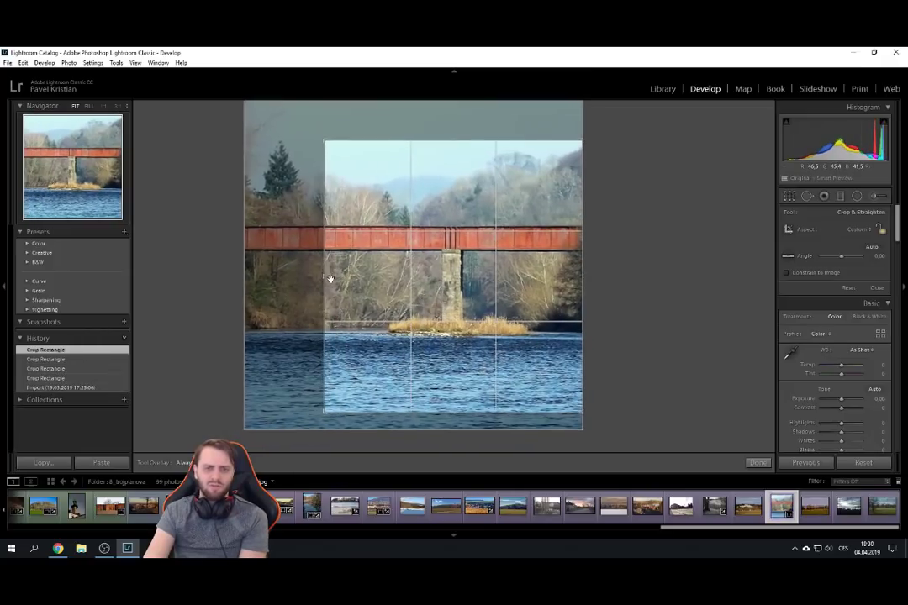
key("Return")
Try a contrast of +40 and a slight clarity increase on the bridge photo, and reset both to 0.
left_click_drag(840, 317, 848, 319)
left_click_drag(841, 384, 844, 385)
double_click(809, 383)
double_click(805, 317)
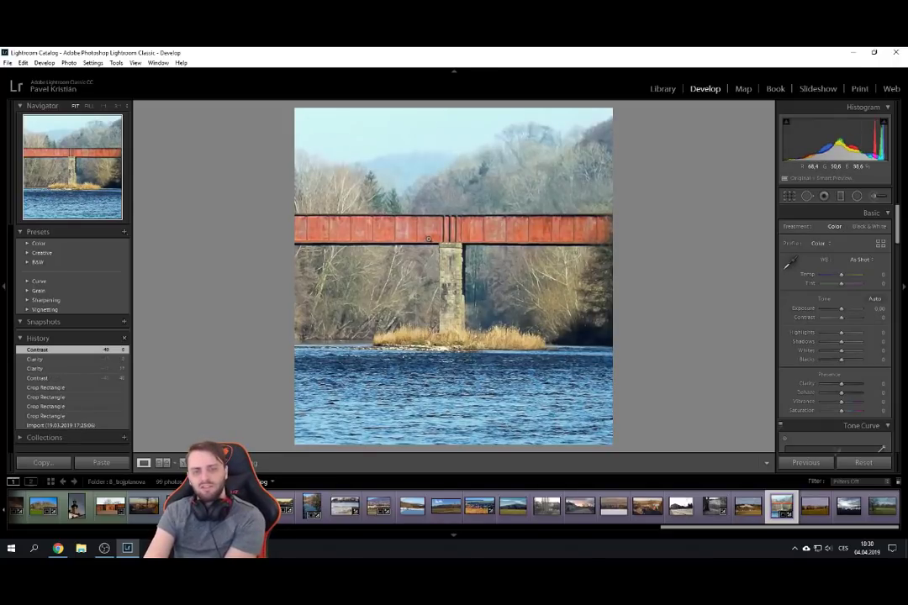
Return the bridge photo to Import, and set vibrance to +29 and saturation to +14.
left_click(69, 426)
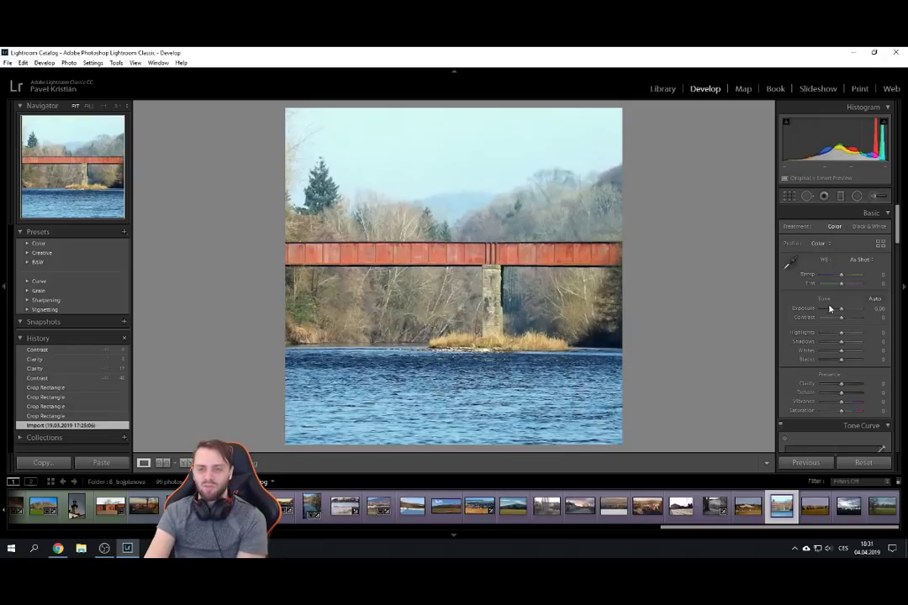
left_click_drag(841, 401, 843, 416)
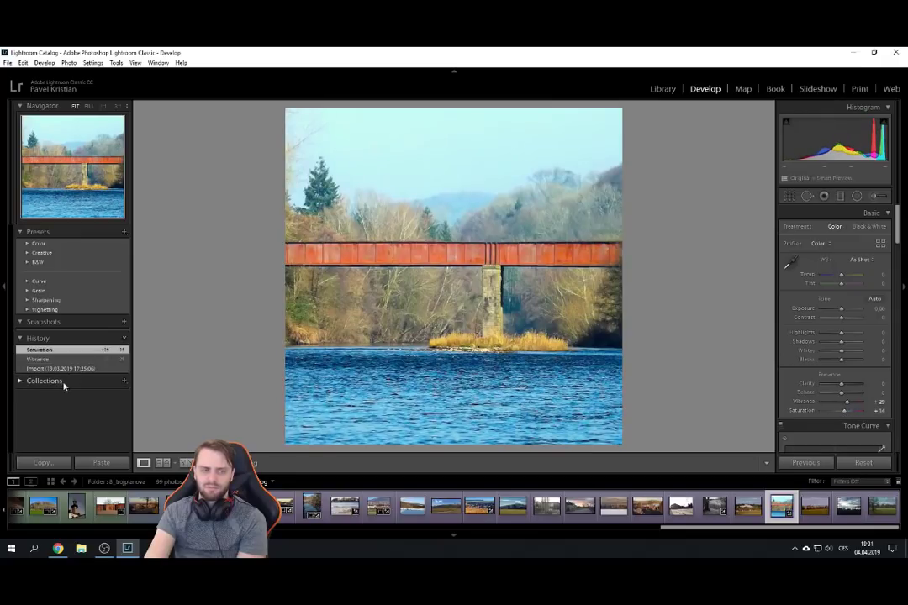
Review the photo of the town beyond the meadow and the photo of the cloudy sky above the tree line.
left_click(816, 507)
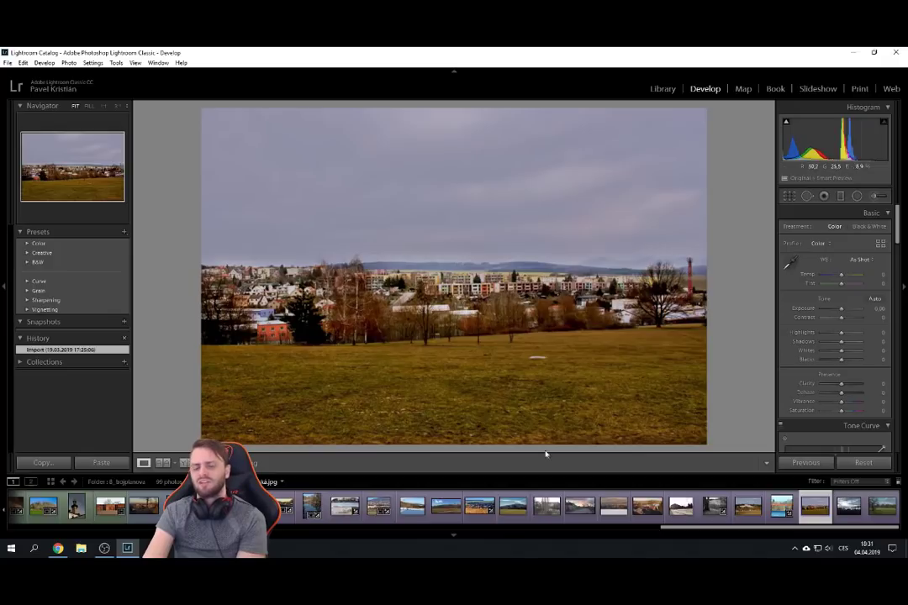
left_click(843, 507)
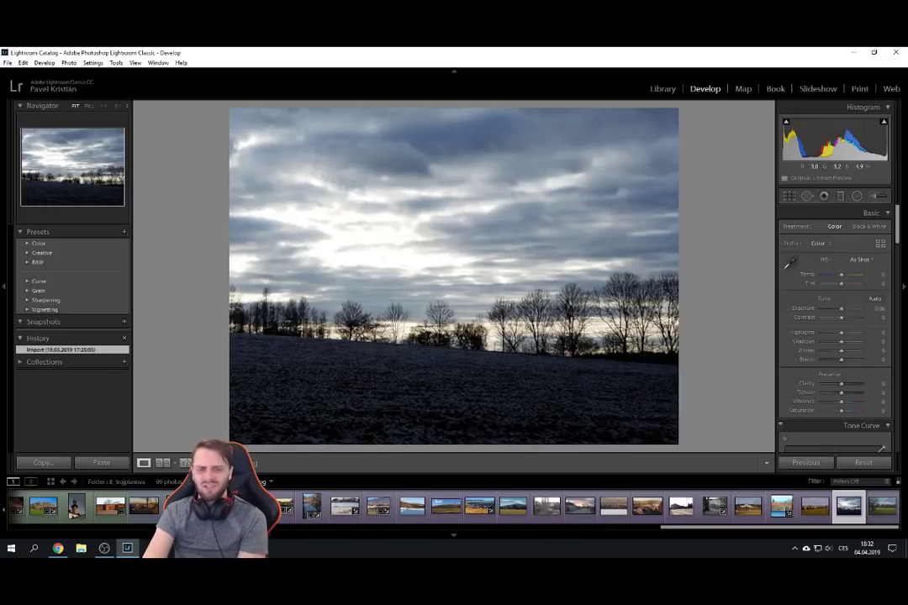
Open the photo of the bare tree and church, convert it to black and white, and set clarity to +67 and contrast to +43.
left_click(878, 509)
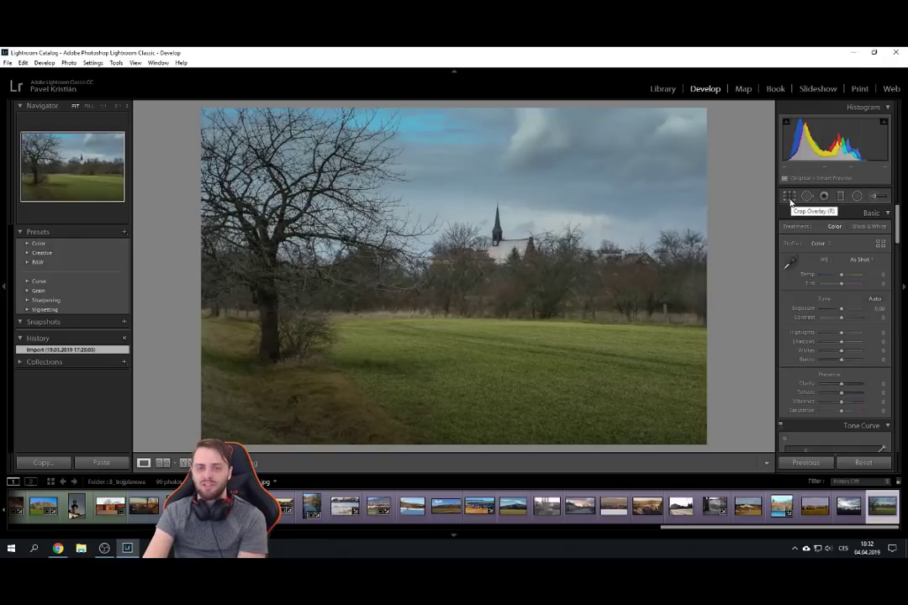
left_click(865, 227)
left_click_drag(840, 384, 855, 393)
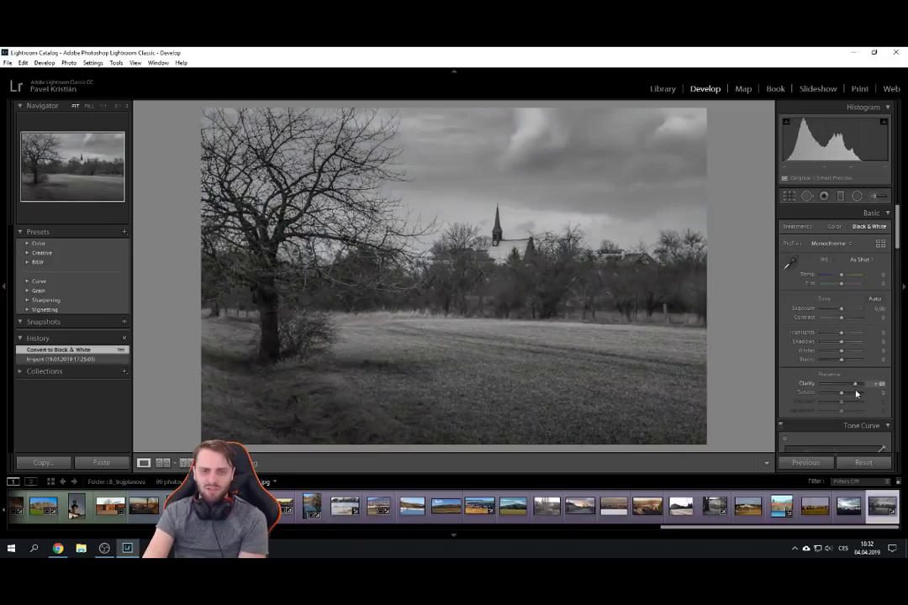
left_click_drag(841, 318, 850, 319)
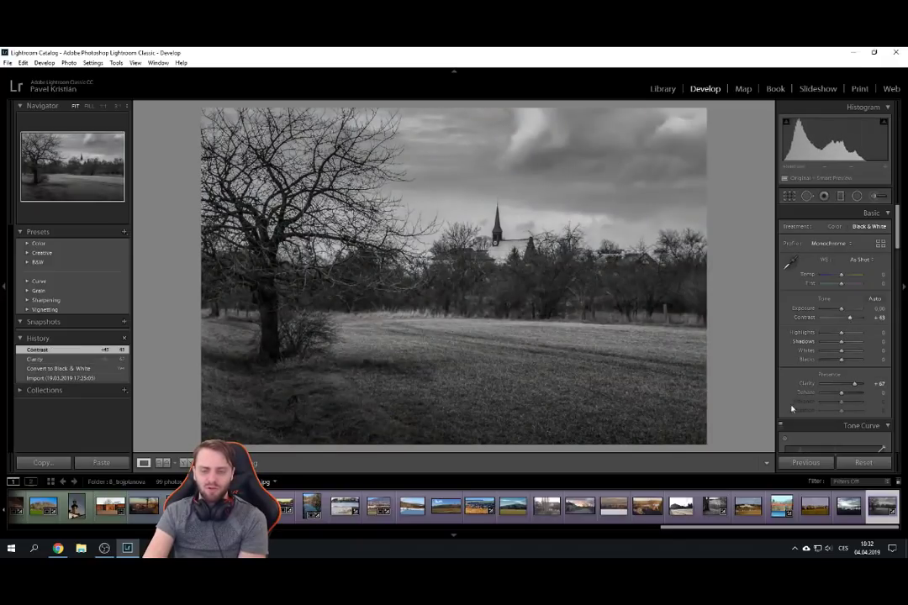
Crop the black-and-white church photo slightly tighter, trimming the foreground along the lower edge.
key("r")
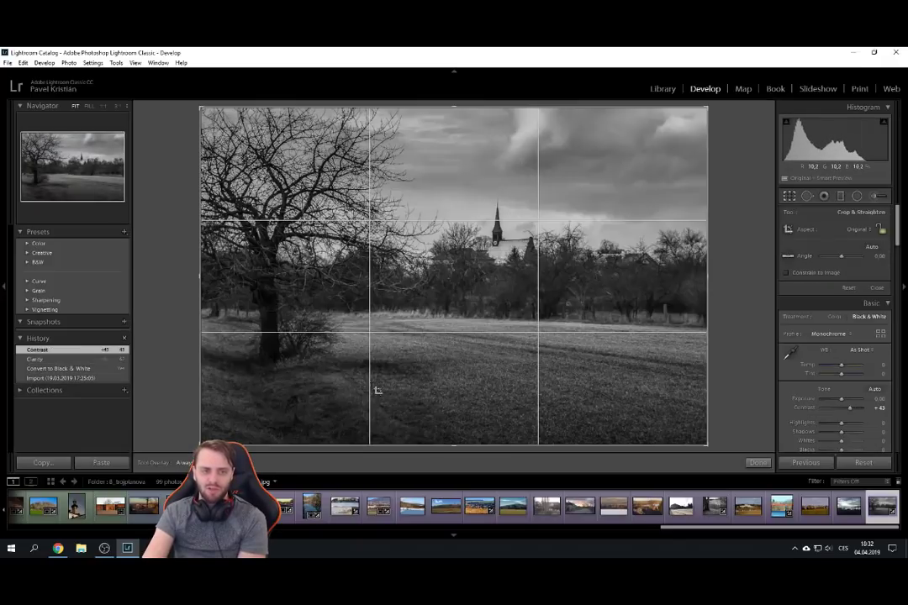
left_click_drag(401, 444, 380, 434)
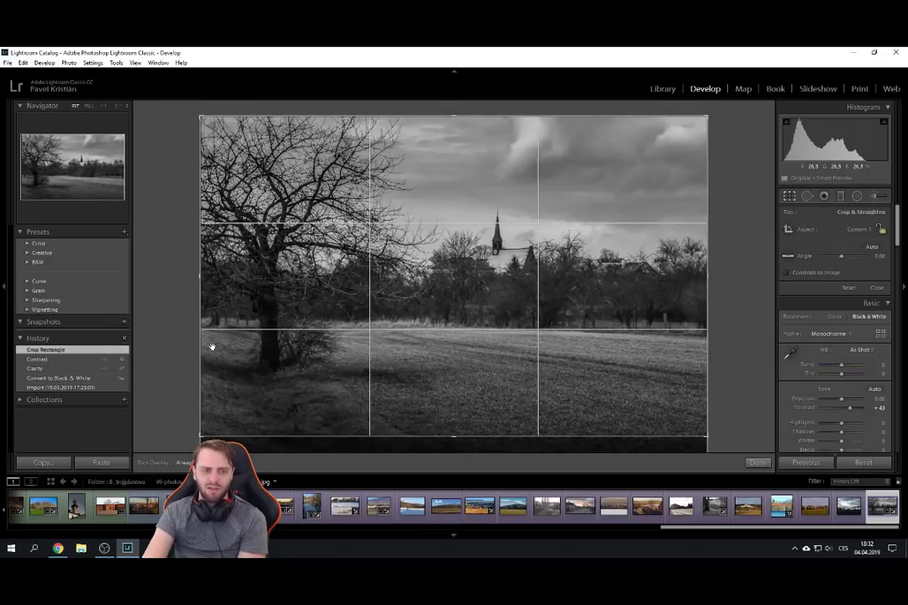
key("Return")
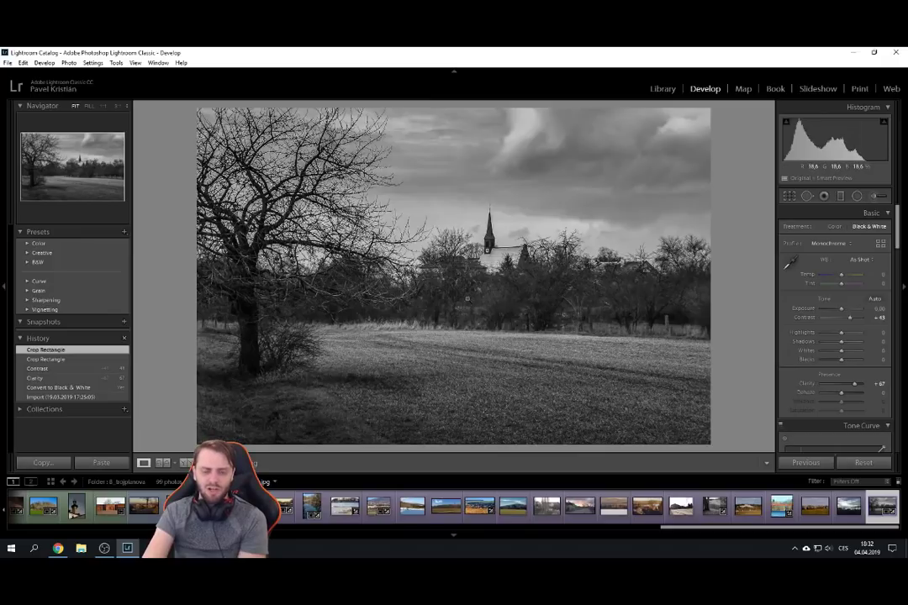
Compare the church photo's Import state with its cropped black-and-white state.
left_click(68, 396)
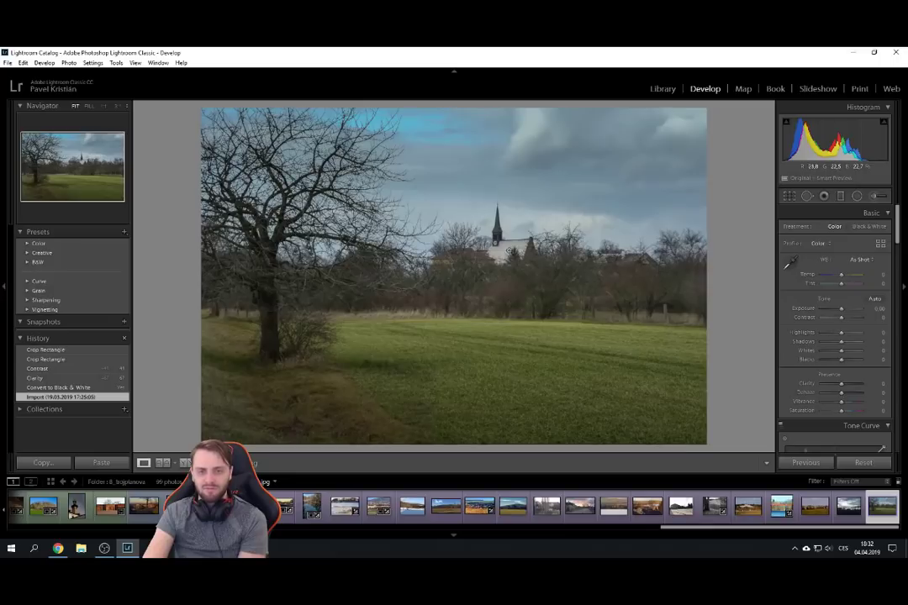
left_click(57, 354)
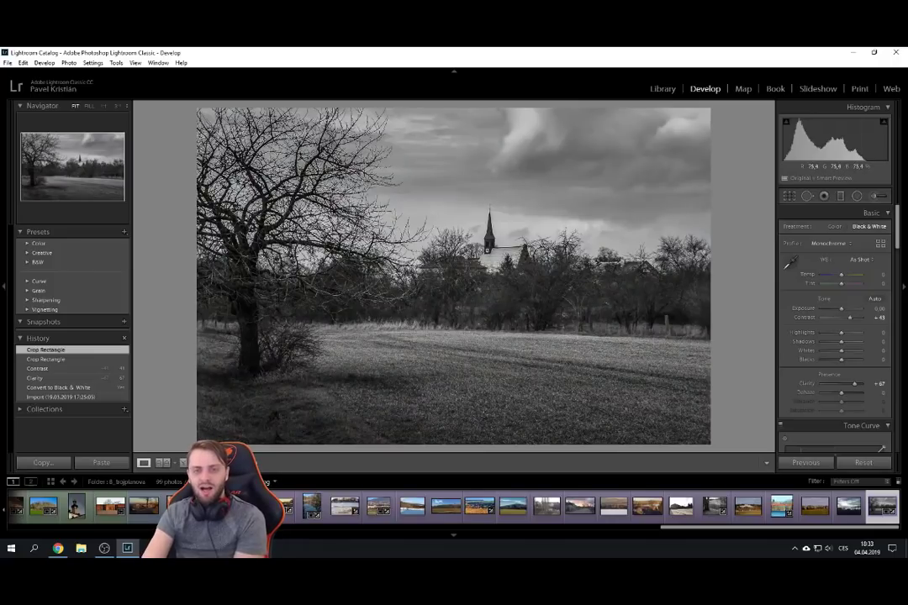
Paint the field in the church photo with the Adjustment Brush, using clarity 54 and contrast 43.
left_click(874, 196)
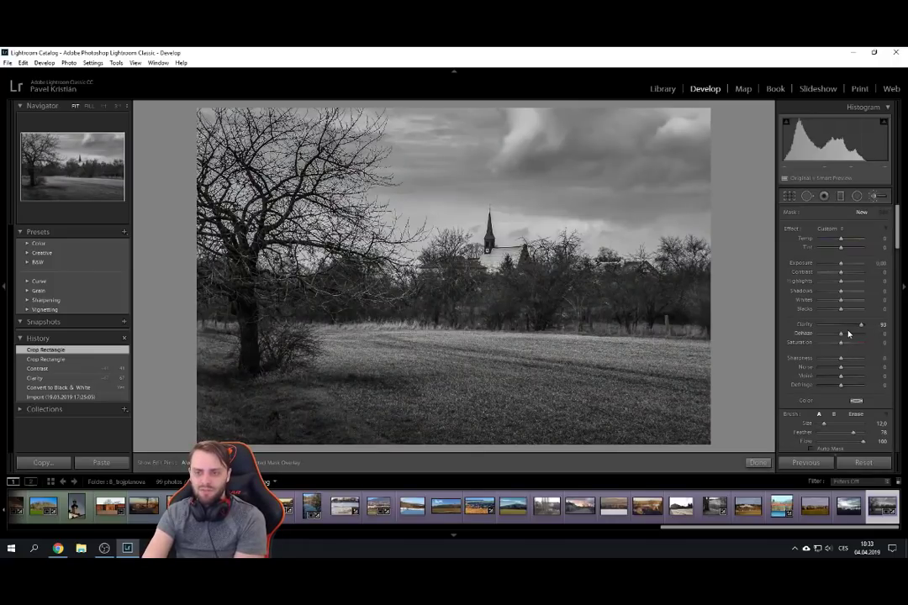
key("h")
left_click_drag(846, 324, 855, 327)
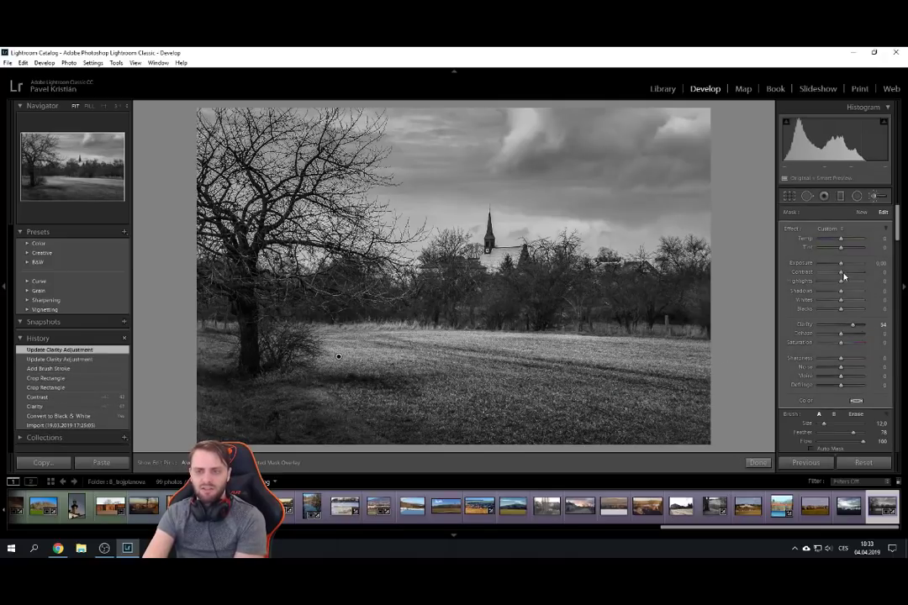
mouse_move(803, 263)
left_mouse_down()
mouse_move(781, 265)
mouse_move(857, 281)
mouse_move(850, 282)
left_mouse_up()
double_click(803, 263)
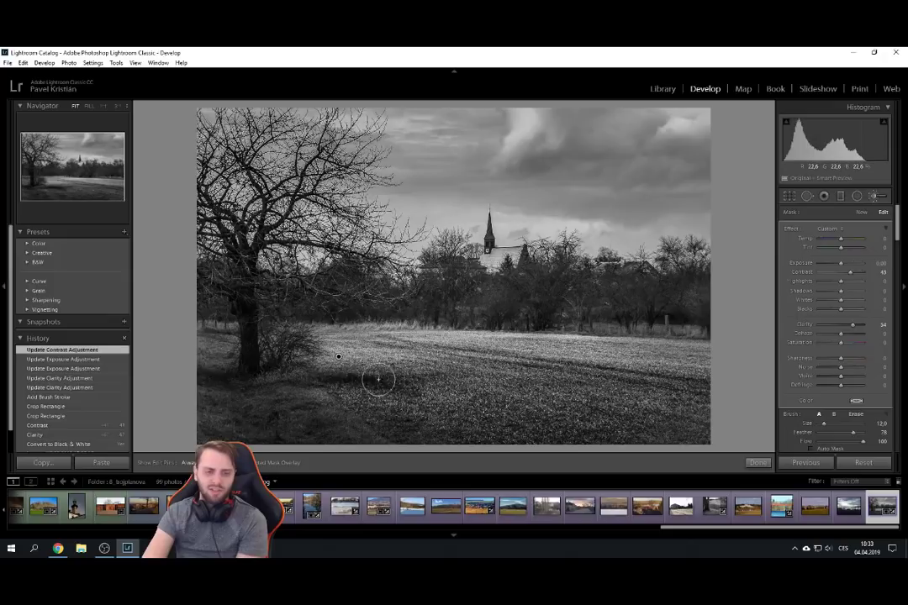
left_click(755, 463)
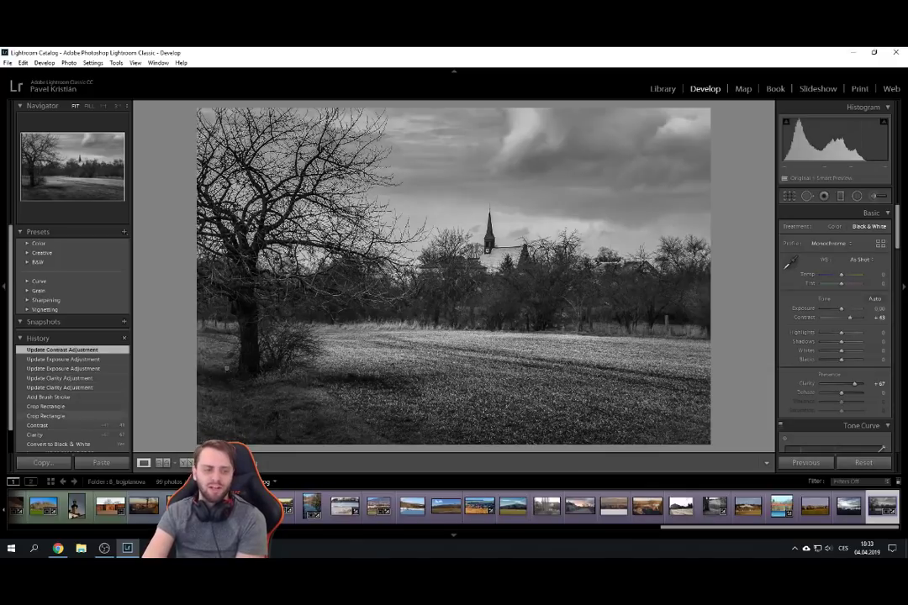
Return the church photo to its Import state.
scroll(84, 379, "down", 1)
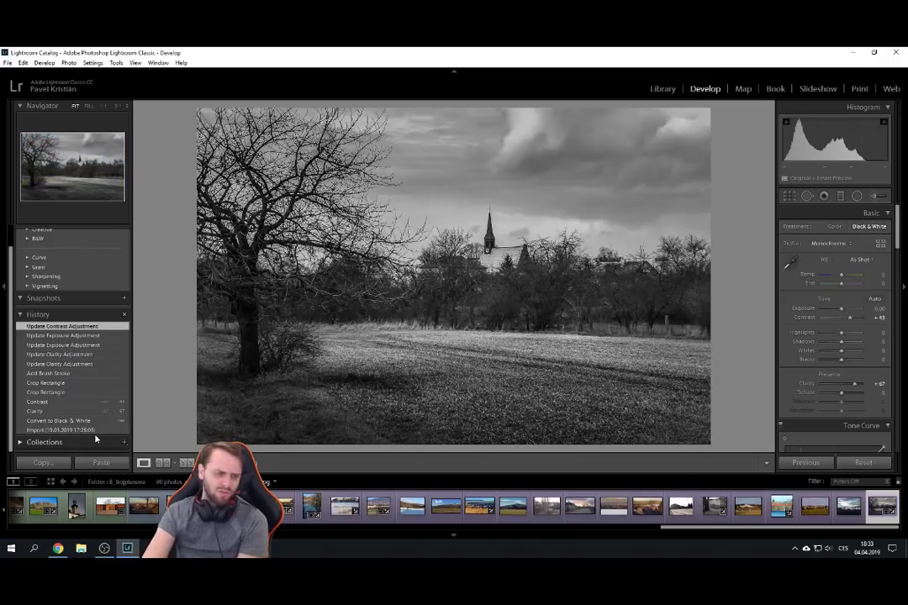
left_click(58, 429)
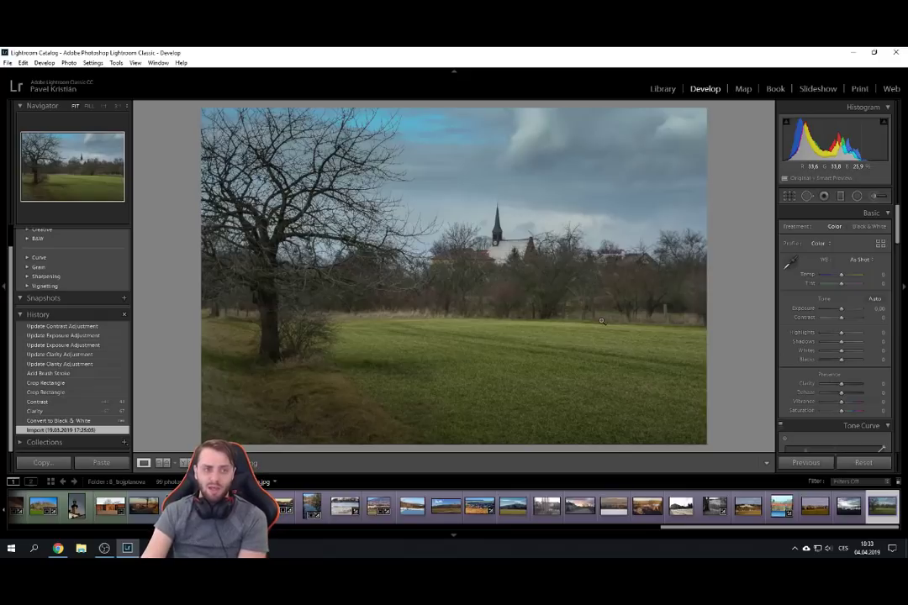
Browse back through the folder, viewing the orange sunset with the lookout tower and the black-and-white ploughed field, and return to the last photos.
left_click_drag(700, 530, 265, 533)
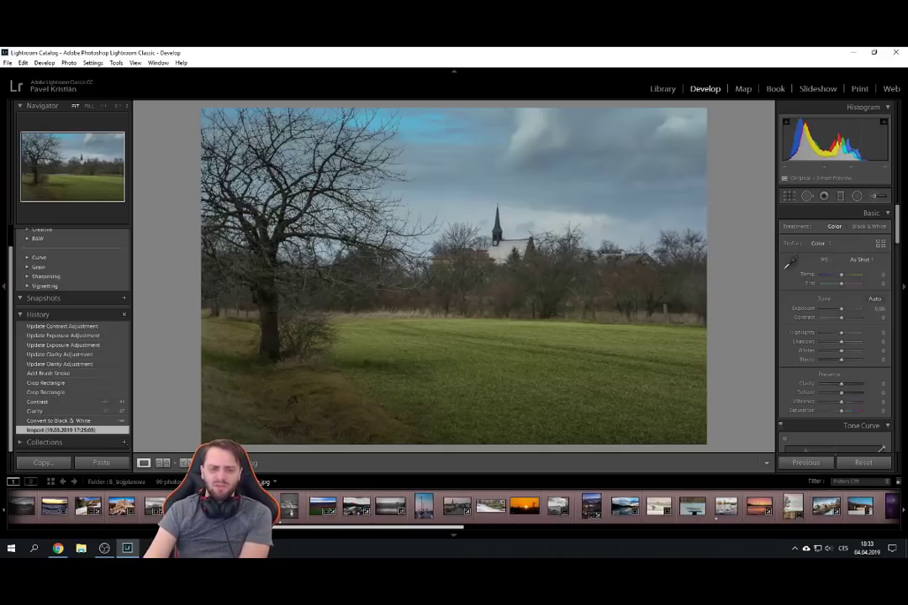
left_click(660, 520)
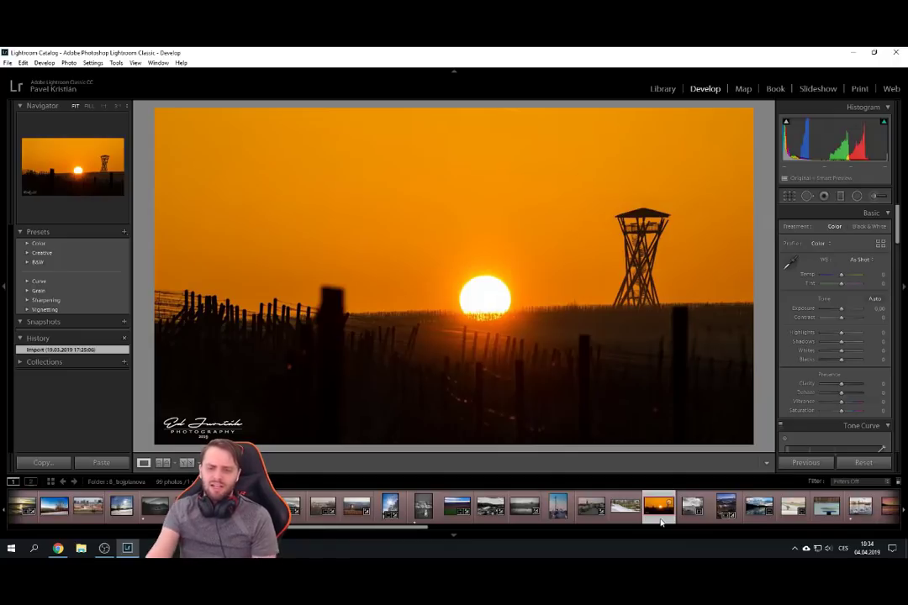
left_click_drag(427, 528, 52, 521)
left_click(57, 505)
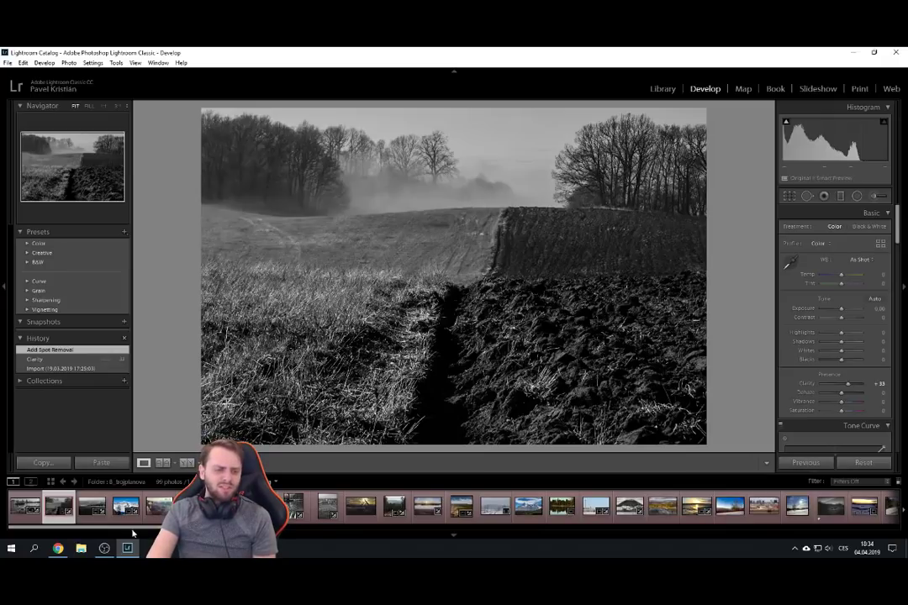
left_click_drag(141, 530, 812, 526)
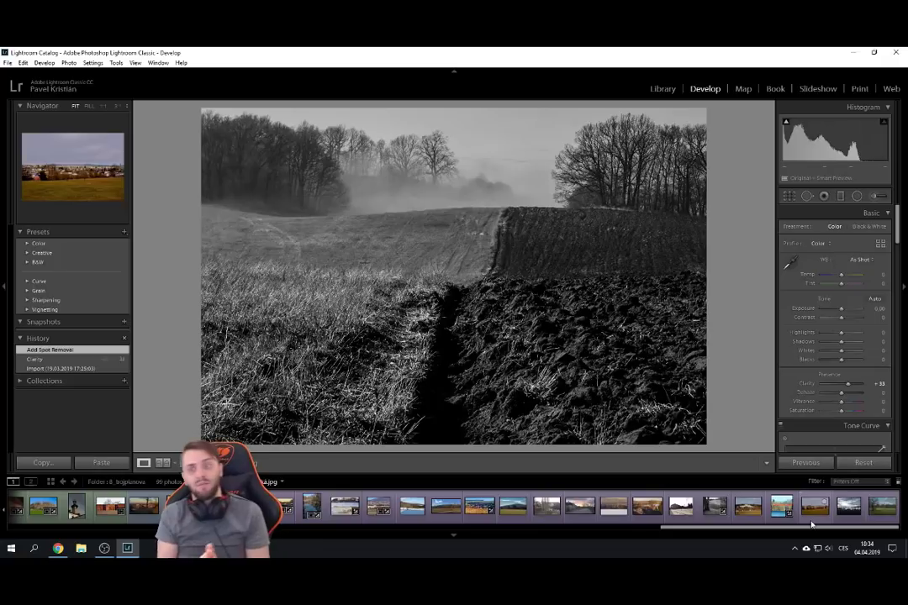